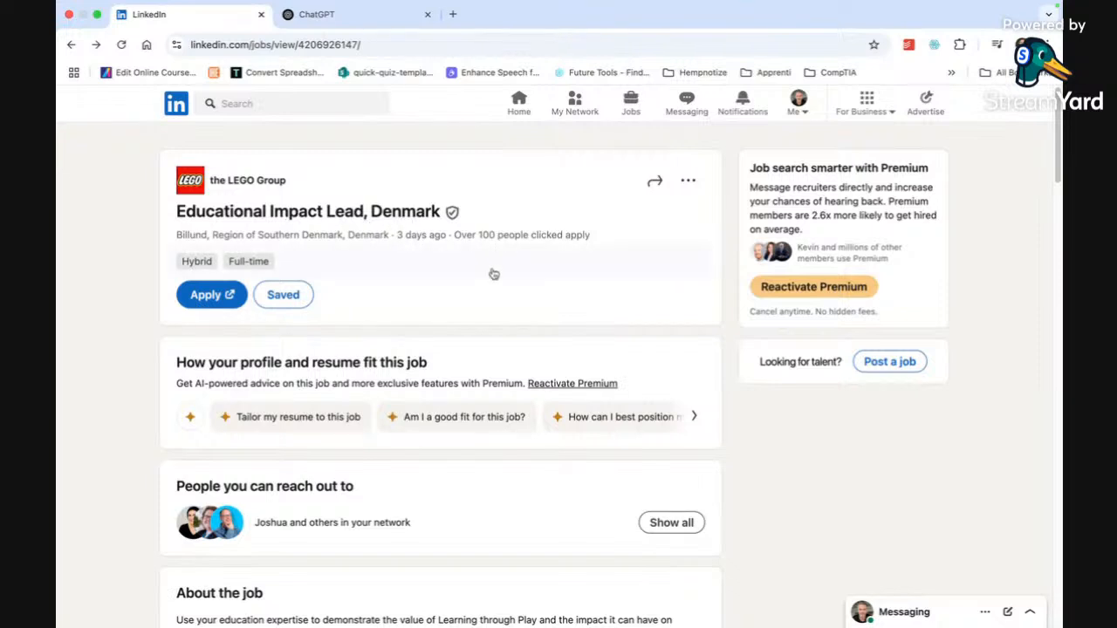
# - Skim the LEGO Group's Educational Impact Lead, Denmark job listing on LinkedIn down to its core responsibilities
pyautogui.scroll(-2, 491, 274)
pyautogui.scroll(-3, 491, 273)
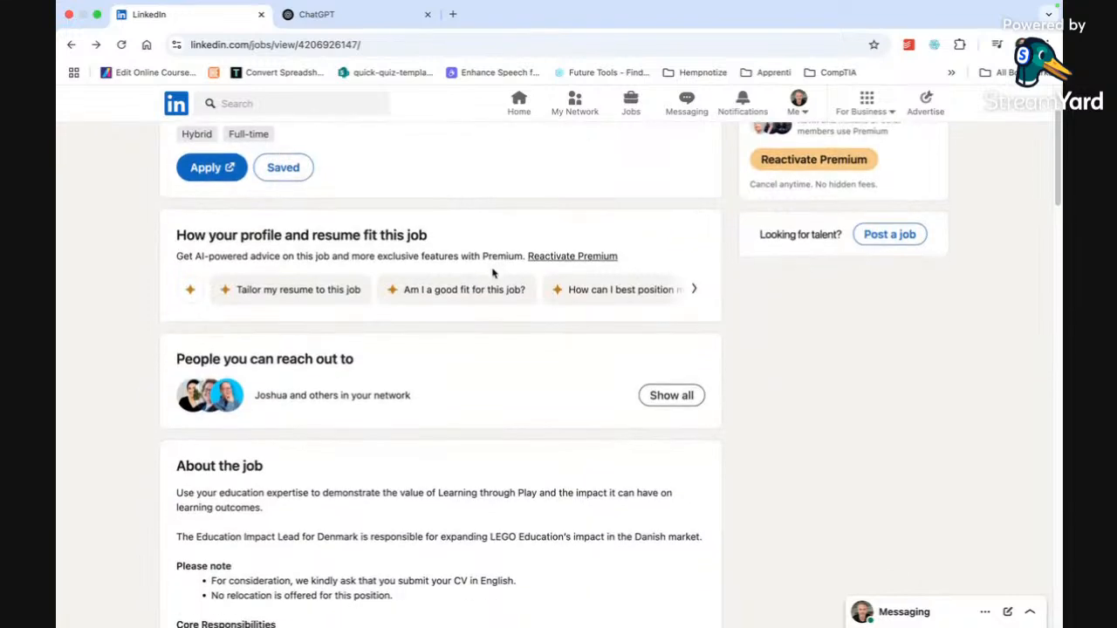
pyautogui.scroll(-1, 491, 274)
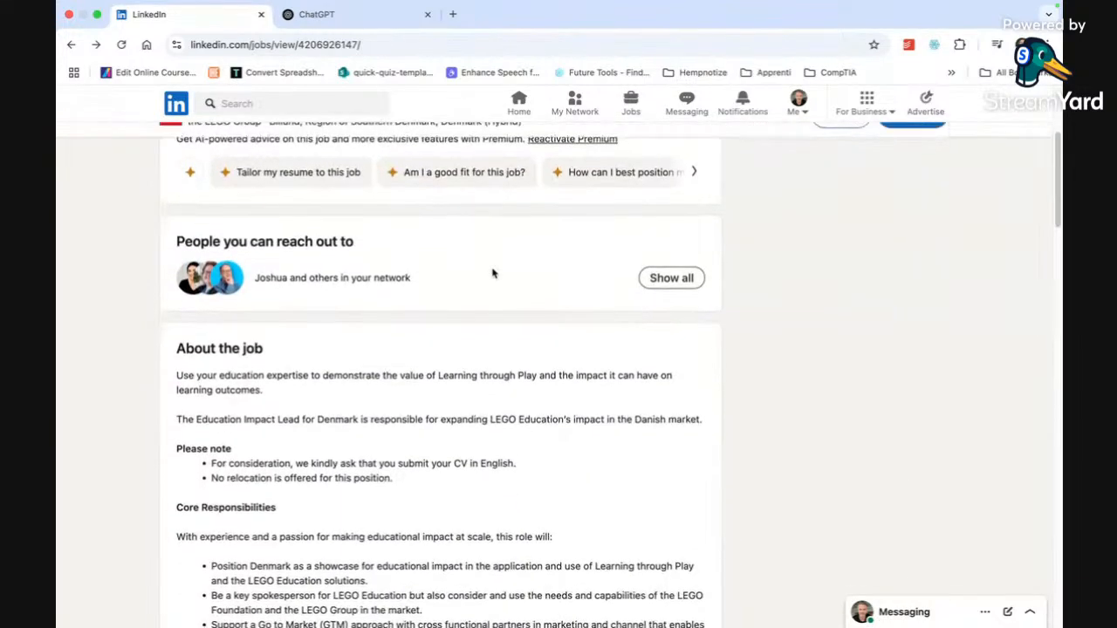
pyautogui.scroll(2, 426, 275)
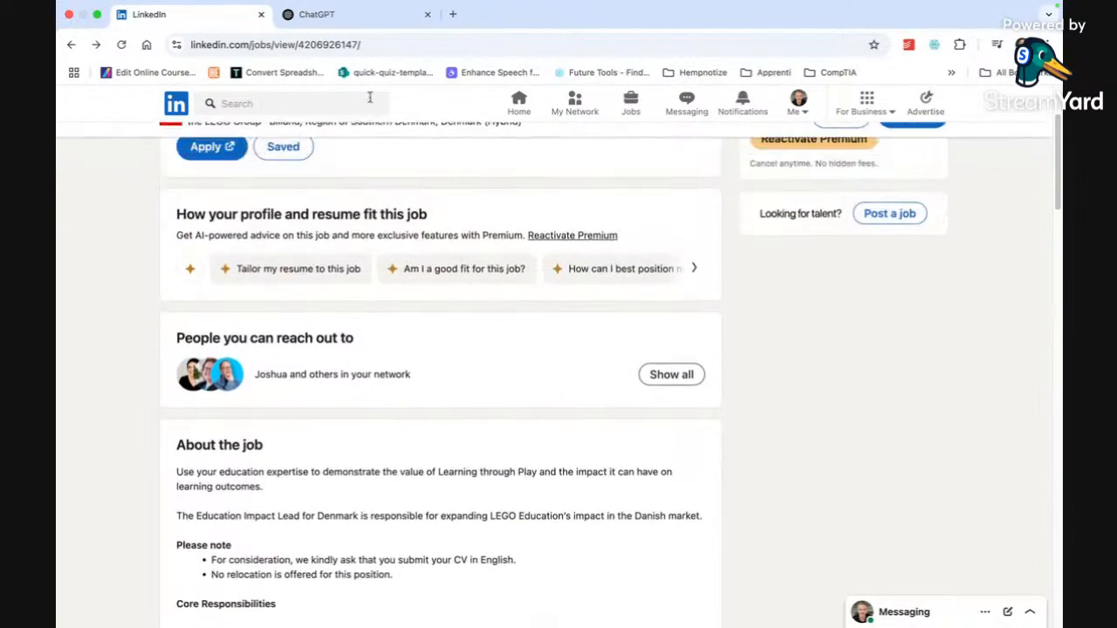
pyautogui.click(345, 22)
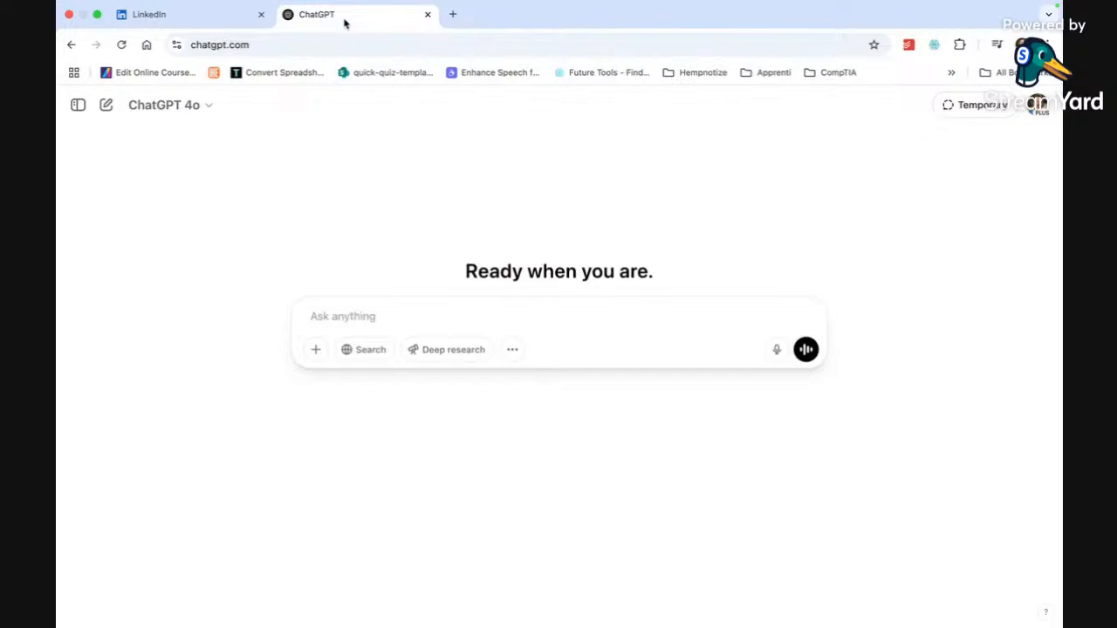
pyautogui.click(187, 22)
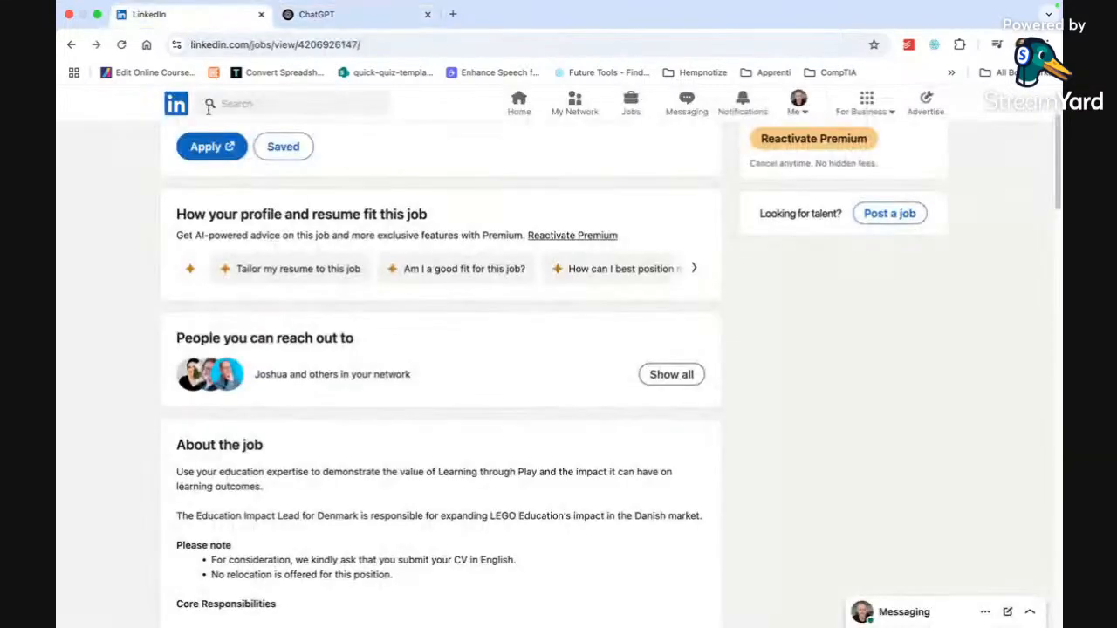
# - Switch to ChatGPT and send the prompt "i would like to apply for a job, can you help"
pyautogui.click(345, 18)
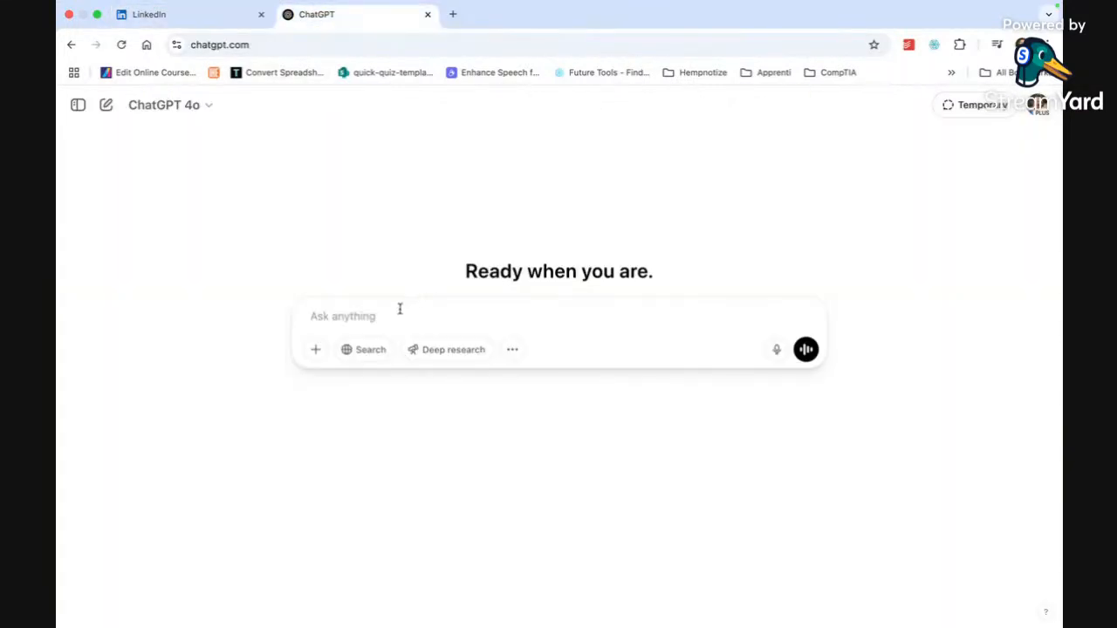
pyautogui.write('i would lik')
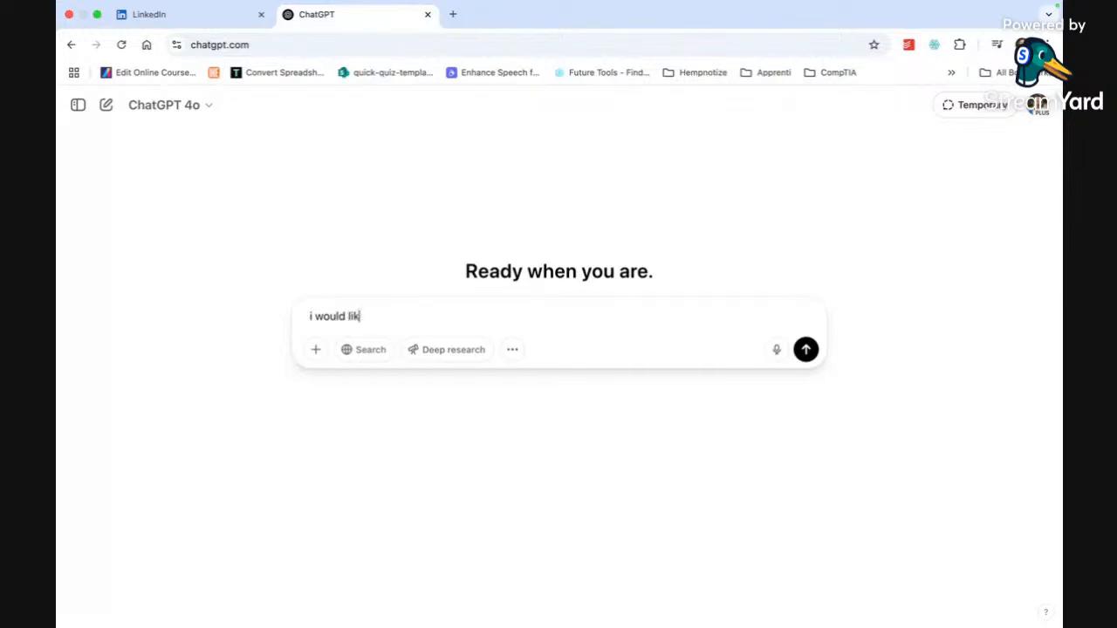
pyautogui.write('e to apply for a jo')
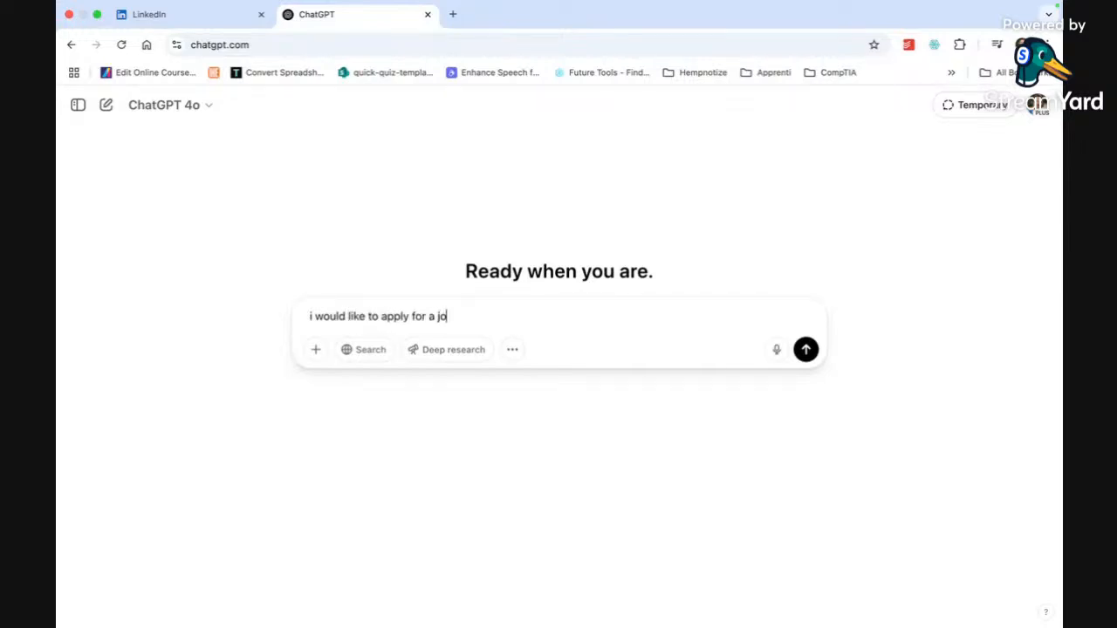
pyautogui.write('b, can you help')
pyautogui.press('Return')
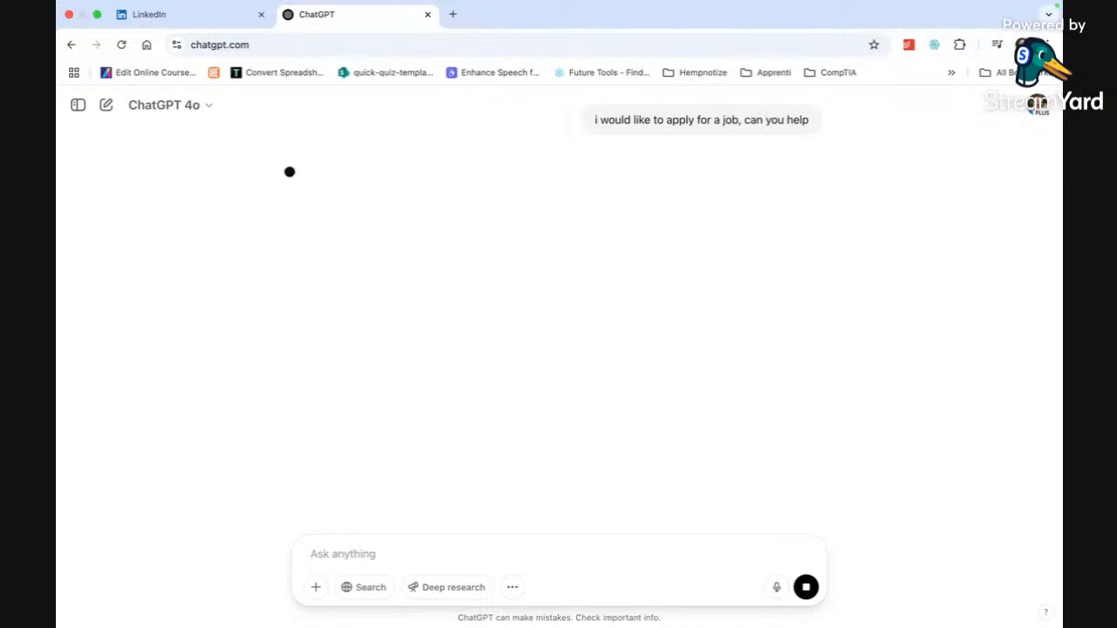
pyautogui.click(1035, 108)
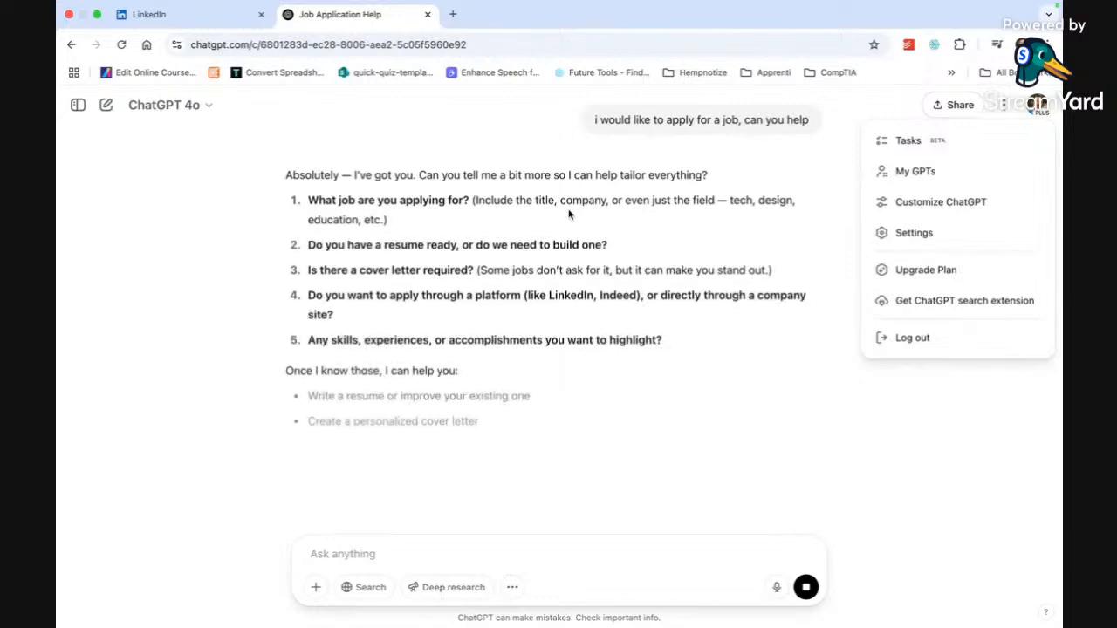
pyautogui.click(553, 230)
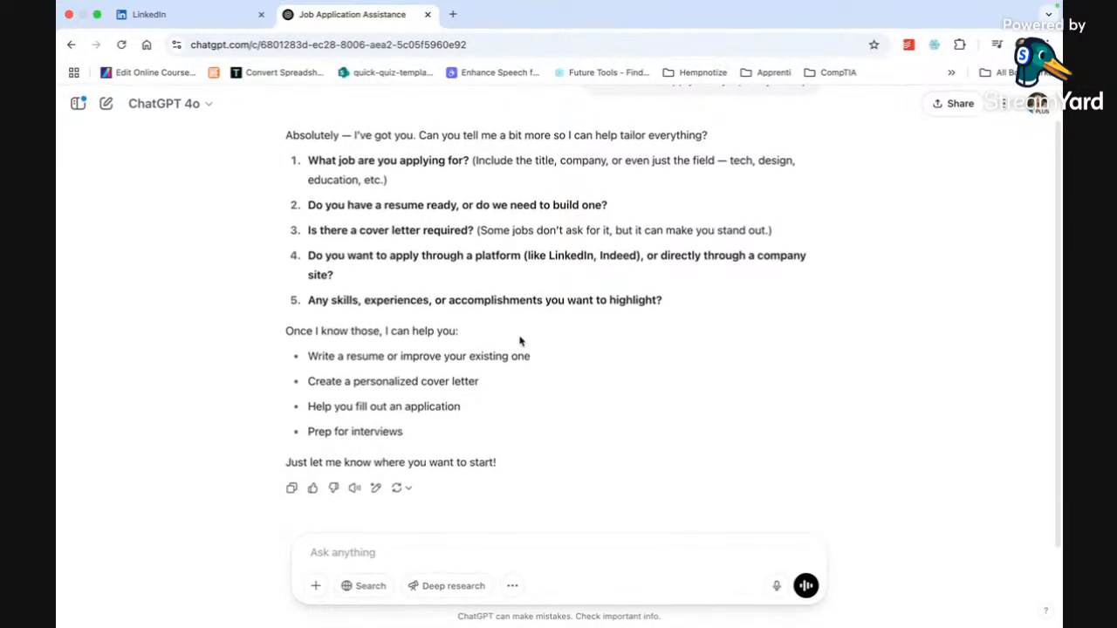
# - Reply with "i'll post the job, then my resume, let's talk about it and end up tuning my resume"
pyautogui.click(384, 554)
pyautogui.write("i'll pos")
pyautogui.write('t t')
pyautogui.press('BackSpace')
pyautogui.write('theb')
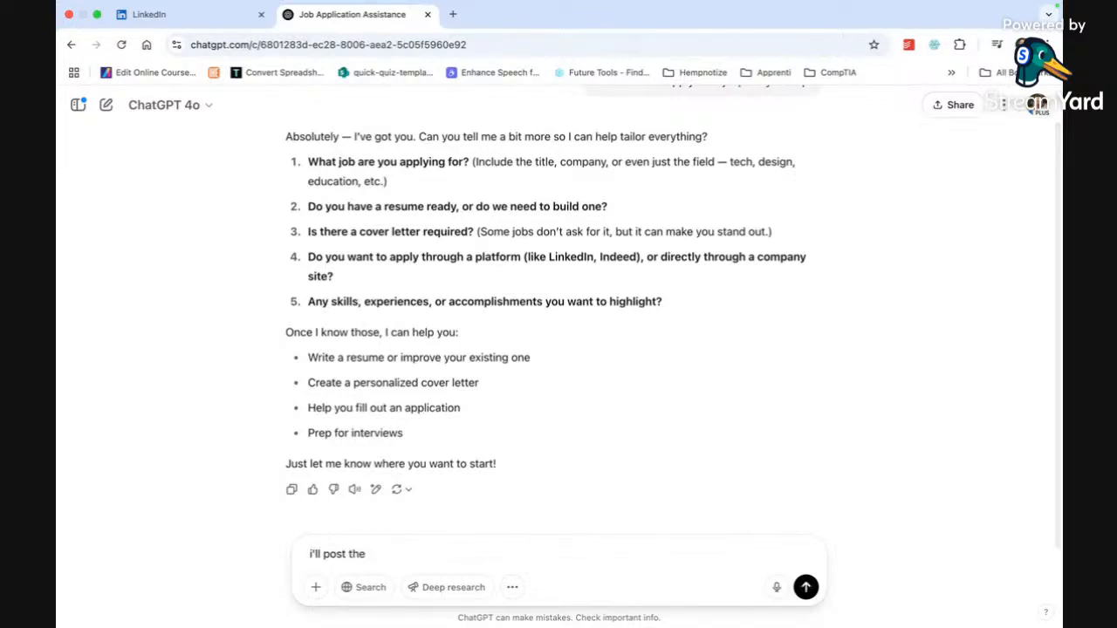
pyautogui.press('BackSpace')
pyautogui.write("job, then my resume, let's talk about it a")
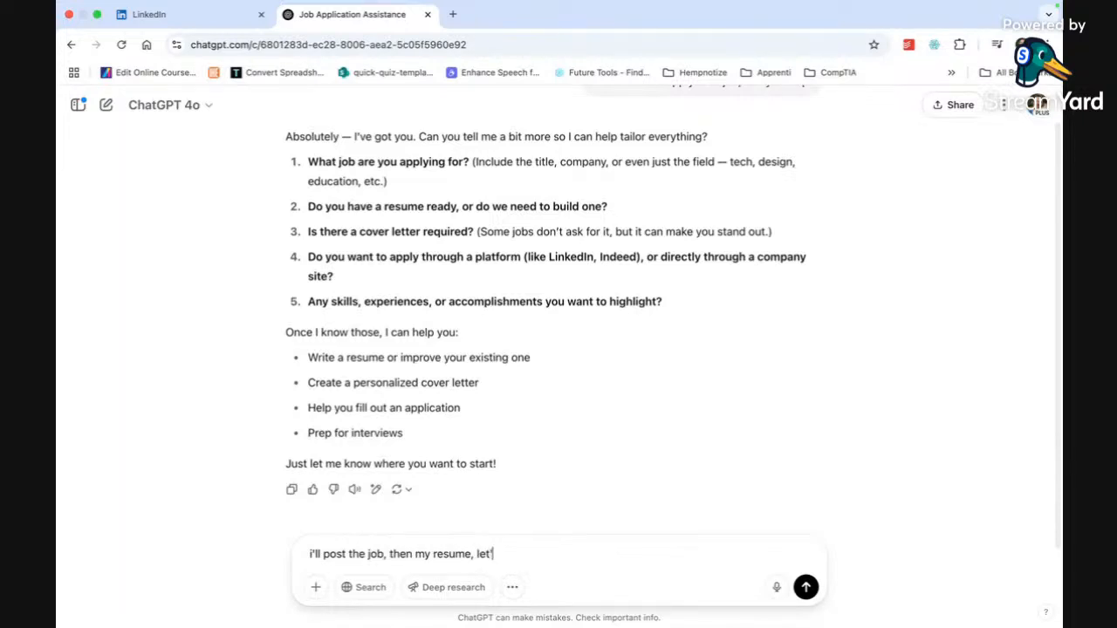
pyautogui.write('nd en')
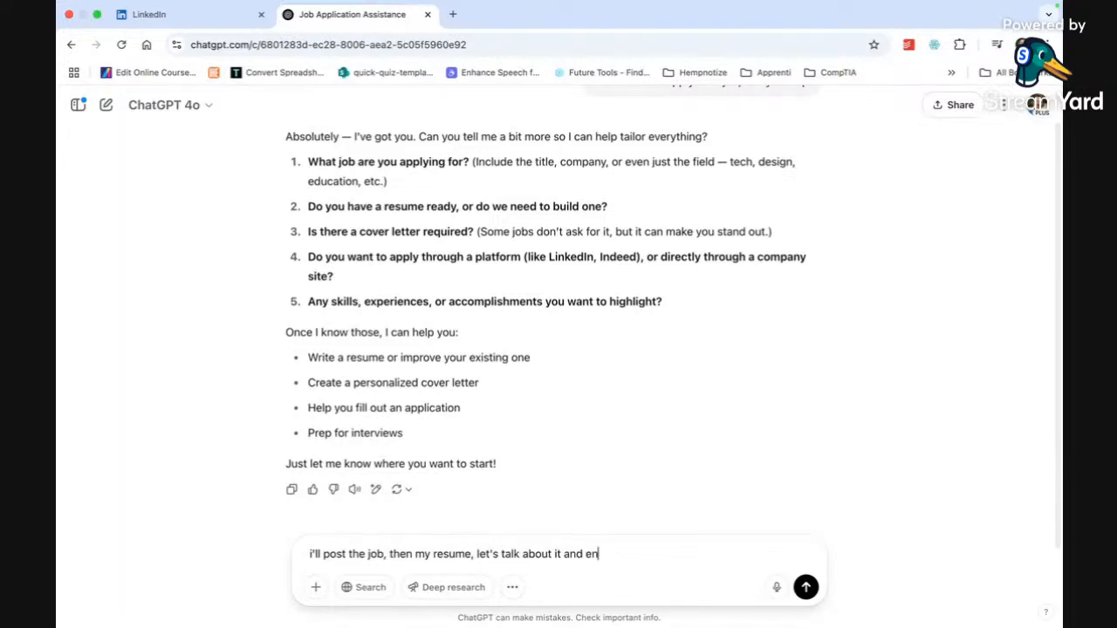
pyautogui.write('d up tuning my resume')
pyautogui.press('Return')
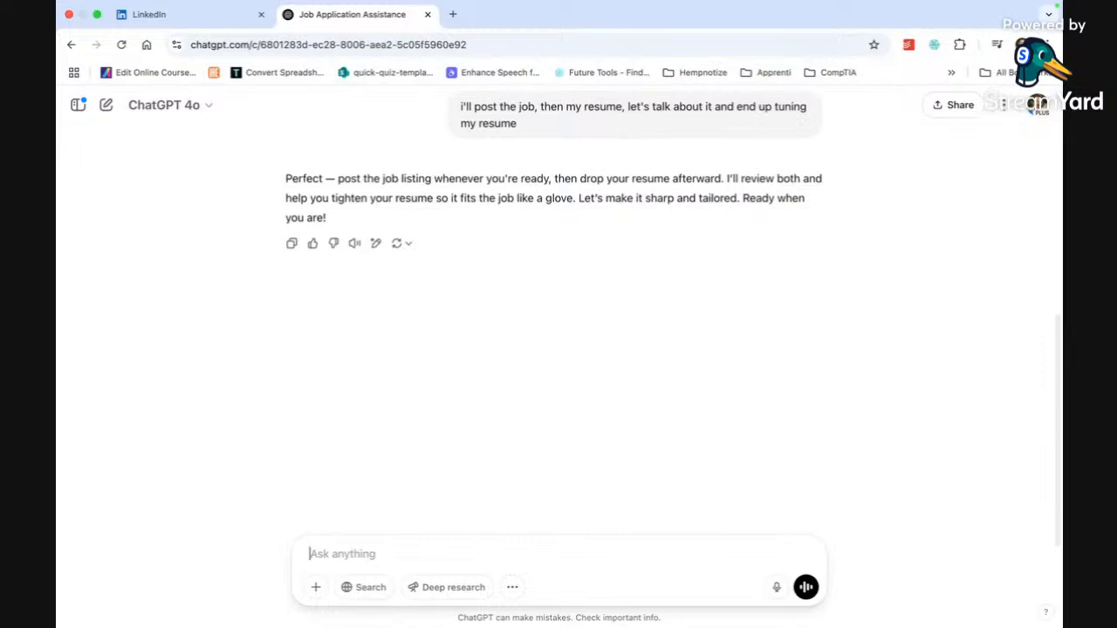
# - Send the question "first, what version of chatgpt should i use for?" in the same conversation
pyautogui.write('first, what version of ')
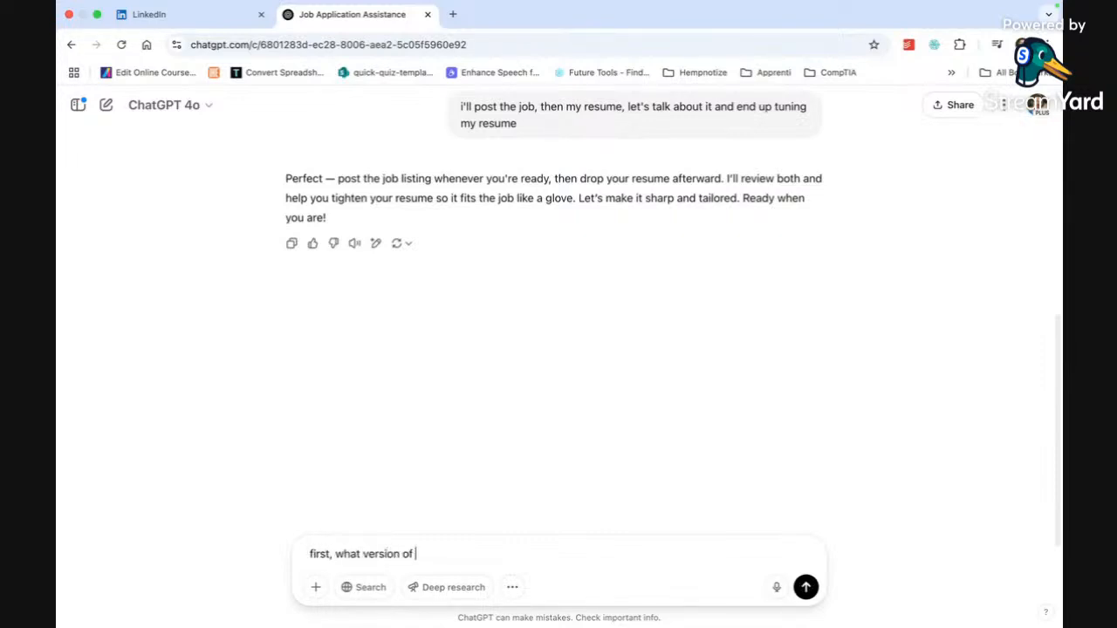
pyautogui.write('chatgpt should i use for?')
pyautogui.press('Return')
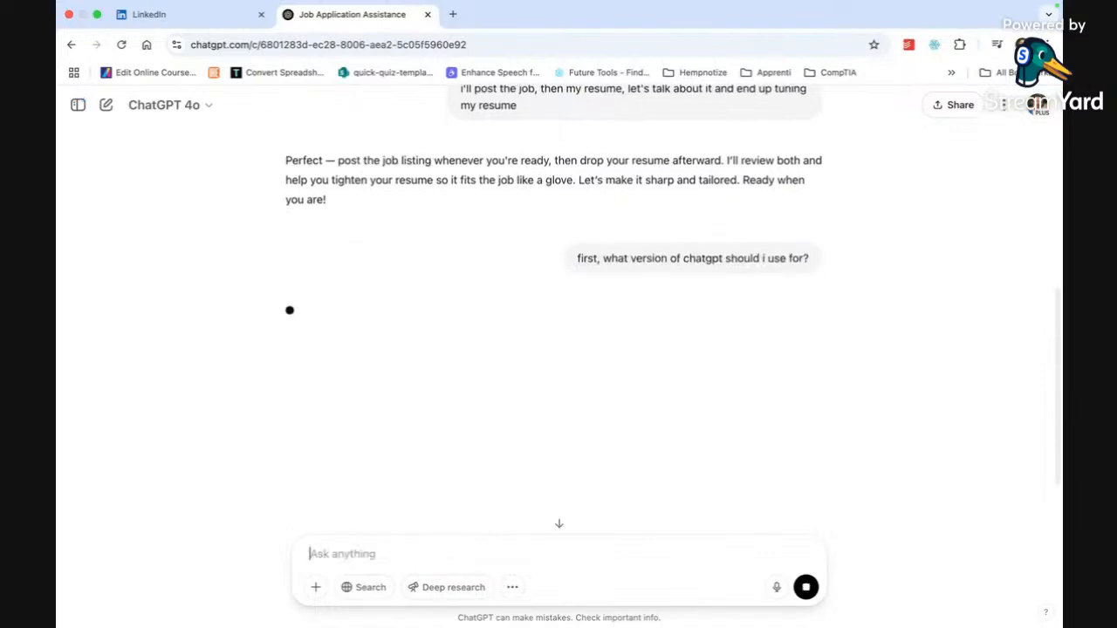
# - Look through the selectable ChatGPT models, including the additional ones, without changing the model
pyautogui.click(207, 109)
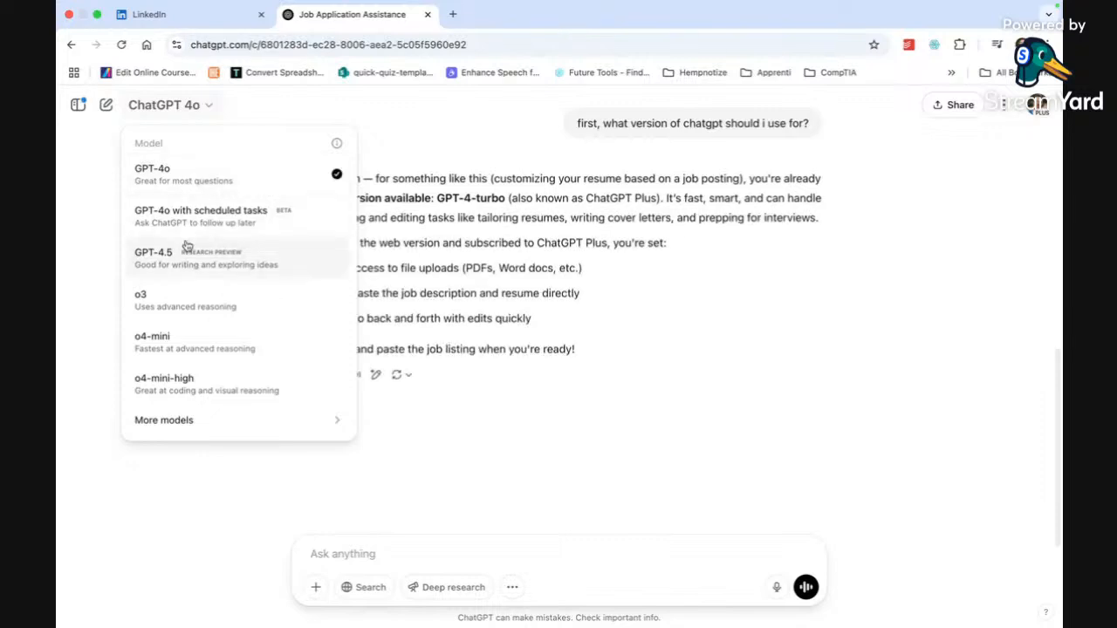
pyautogui.moveTo(289, 424)
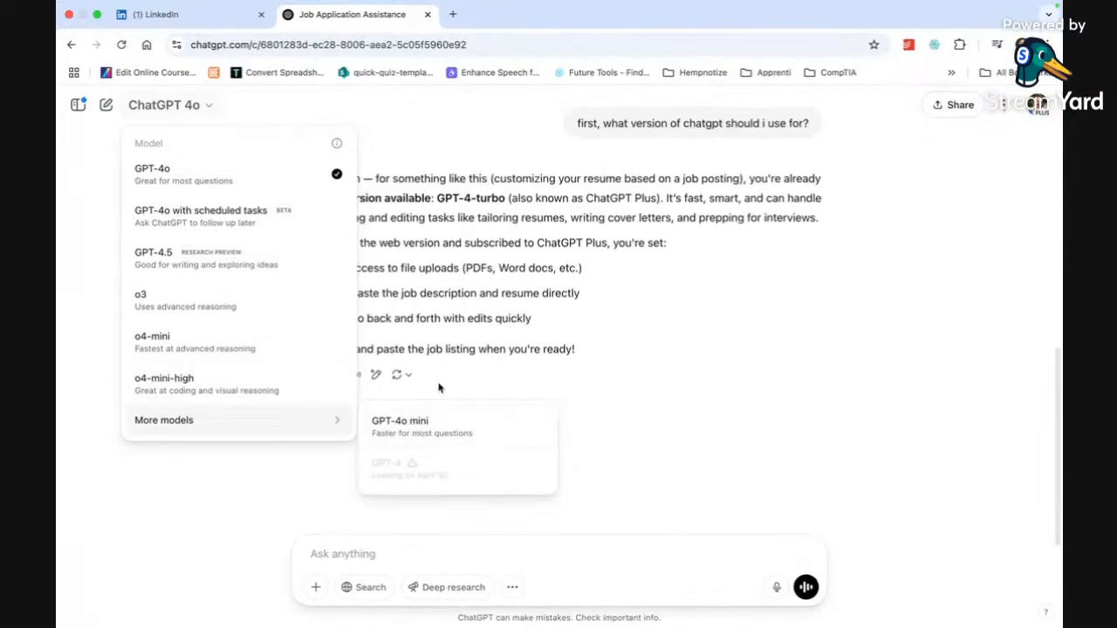
pyautogui.click(474, 265)
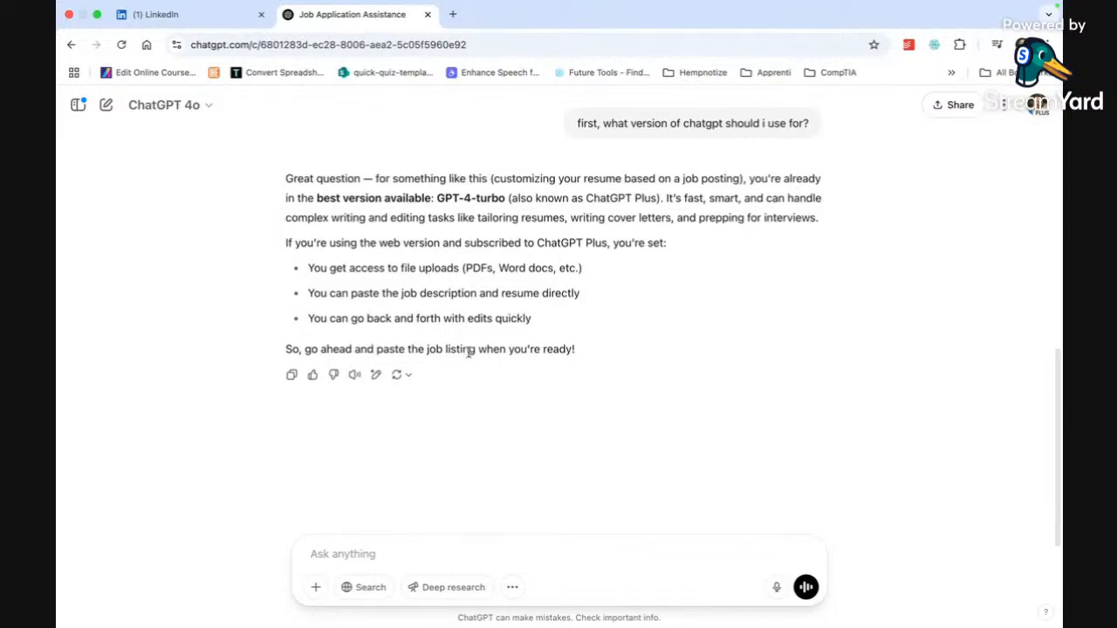
# - Switch to LinkedIn and copy the full LEGO job description, ending with "Join the LEGO® team today."
pyautogui.click(175, 14)
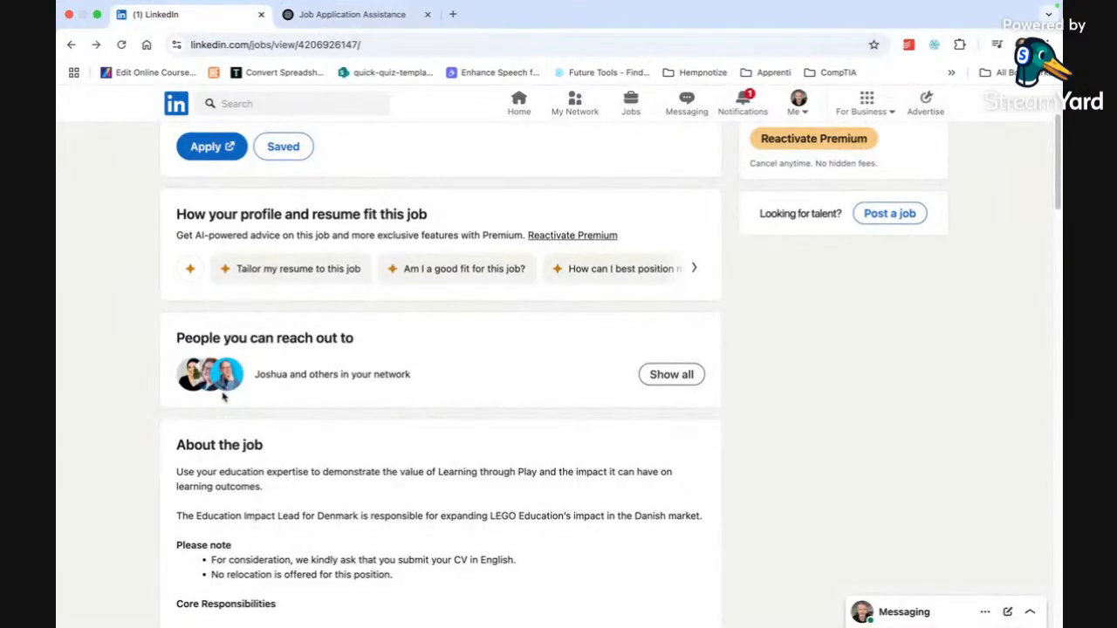
pyautogui.scroll(-1, 224, 397)
pyautogui.moveTo(177, 390); pyautogui.dragTo(235, 423)
pyautogui.scroll(-4, 235, 423)
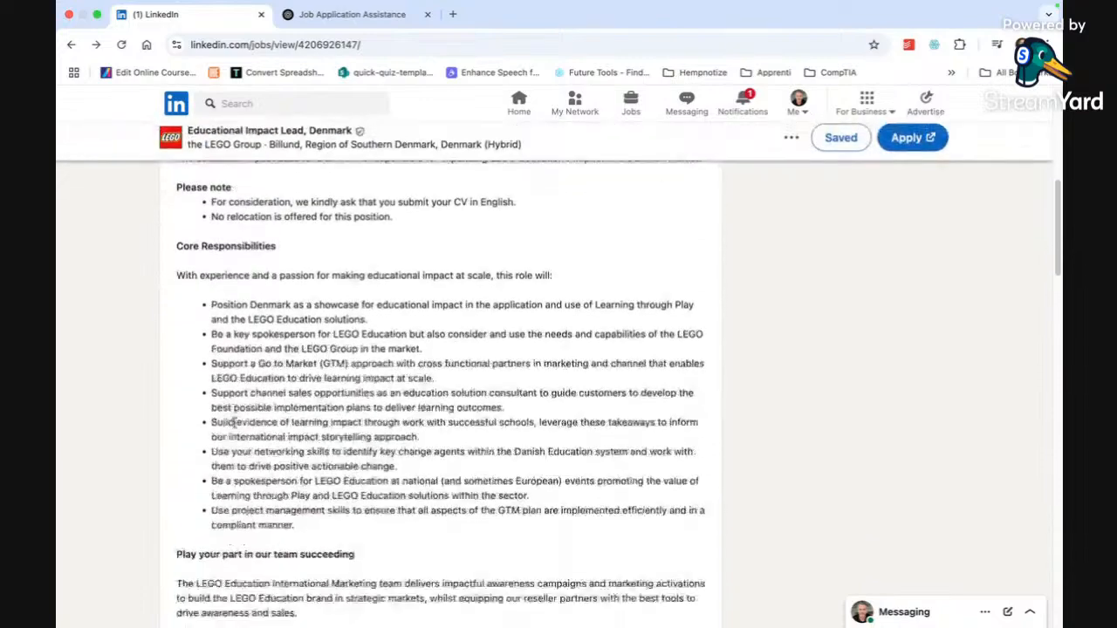
pyautogui.scroll(-9, 234, 422)
pyautogui.scroll(-2, 234, 422)
pyautogui.moveTo(234, 423); pyautogui.dragTo(322, 457)
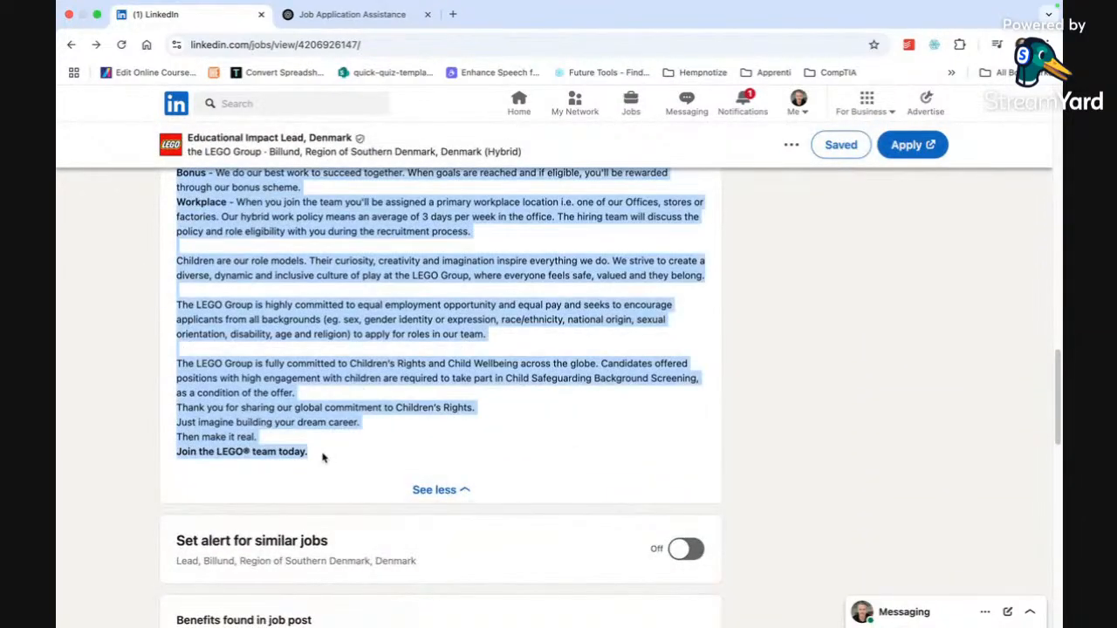
# - Switch back to the ChatGPT conversation, paste the copied LEGO job description and send it
pyautogui.click(381, 15)
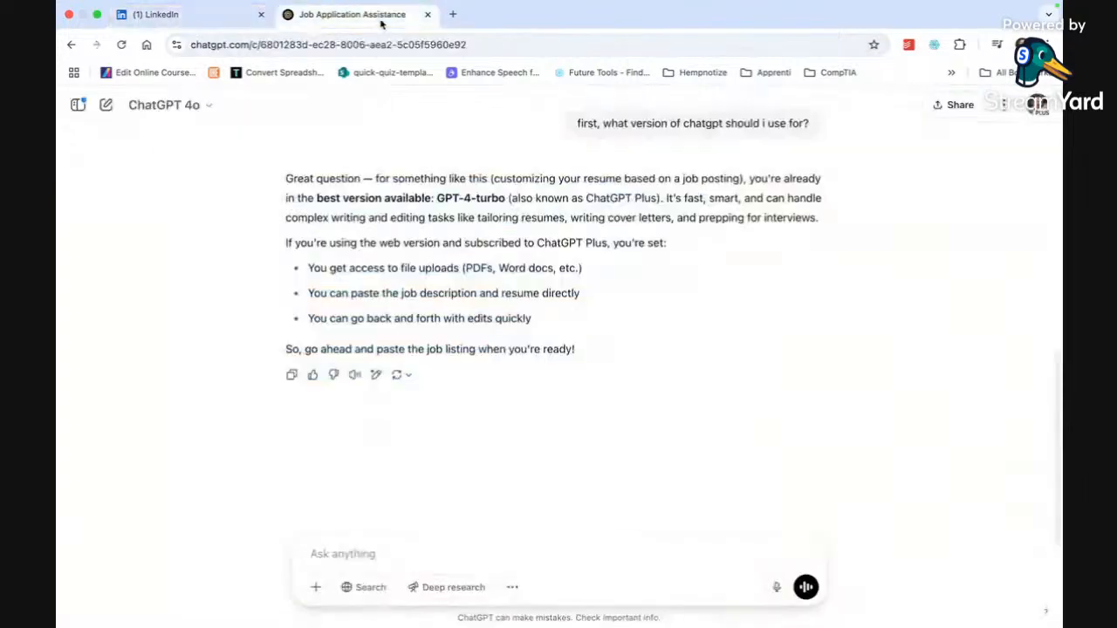
pyautogui.click(332, 554)
pyautogui.hotkey('ctrl', 'v')
pyautogui.press('Return')
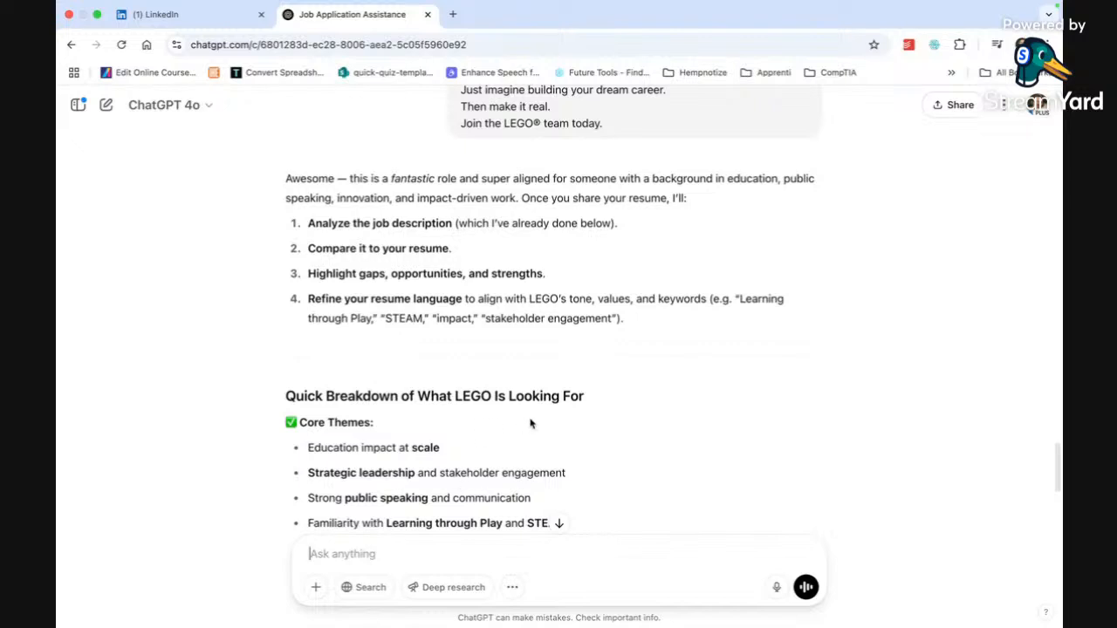
# - Read the Core Themes in ChatGPT's LEGO breakdown, highlighting the points about the Danish education sector network and language fluency
pyautogui.scroll(-2, 530, 424)
pyautogui.scroll(-2, 529, 424)
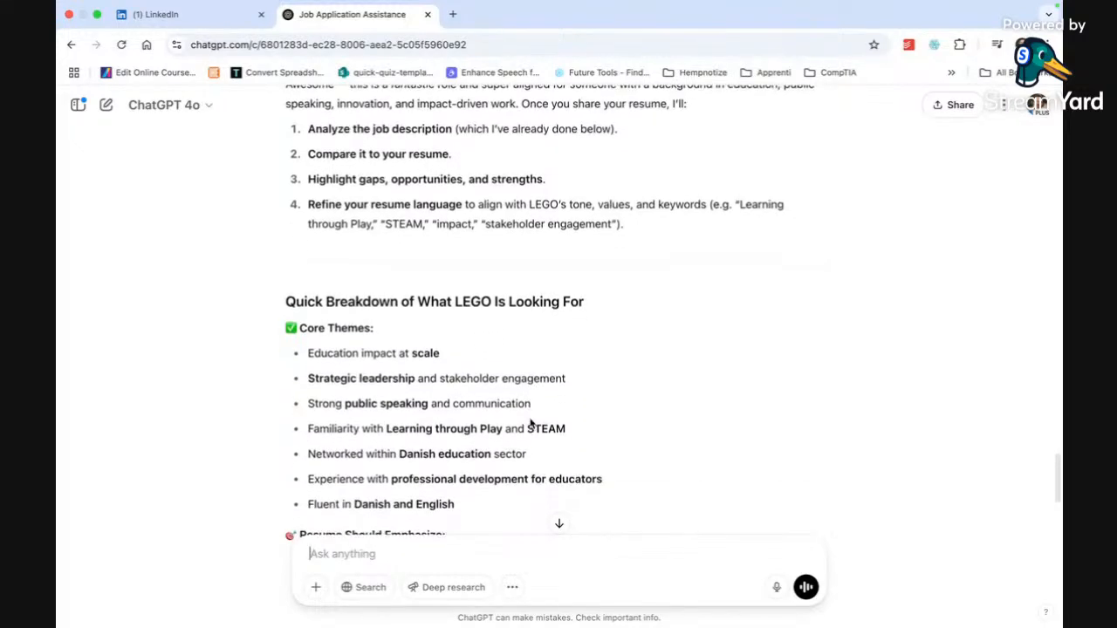
pyautogui.scroll(-1, 530, 419)
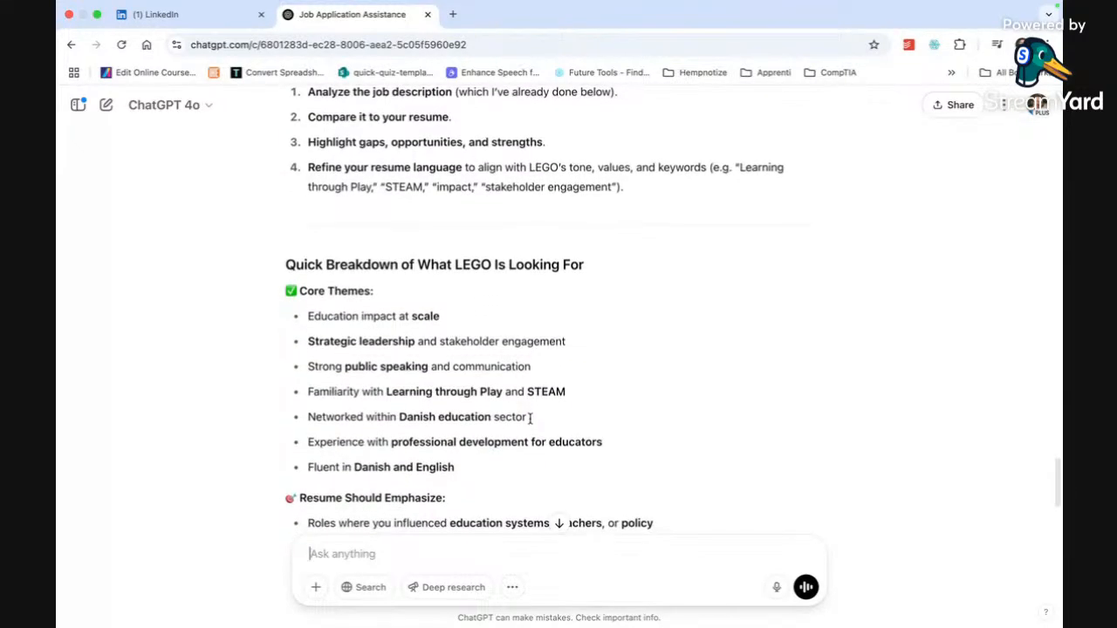
pyautogui.scroll(-1, 530, 424)
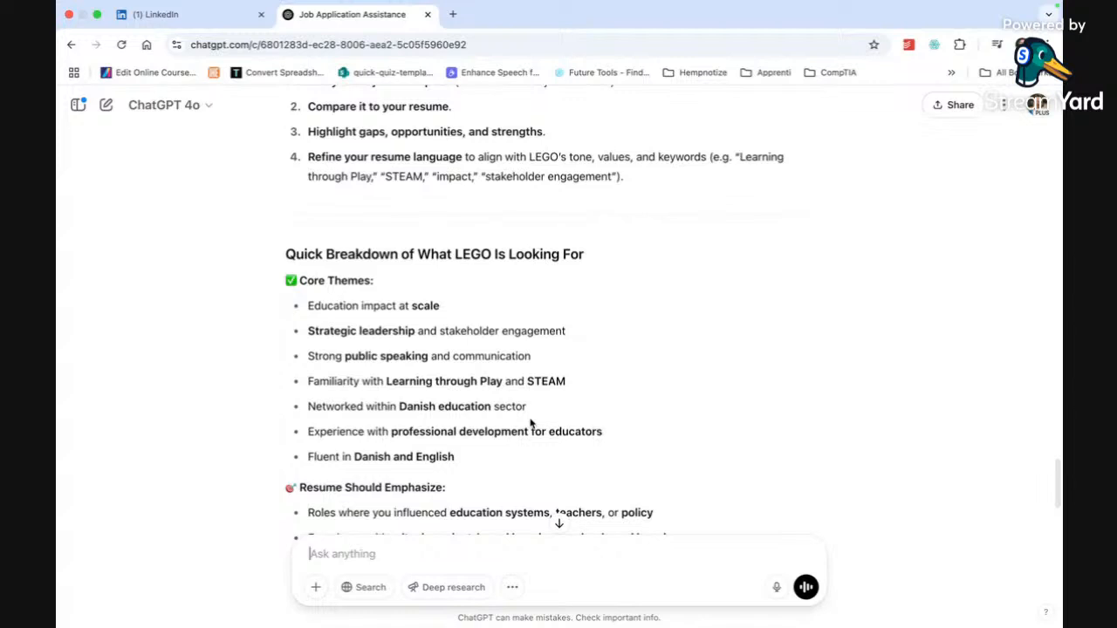
pyautogui.scroll(-1, 530, 424)
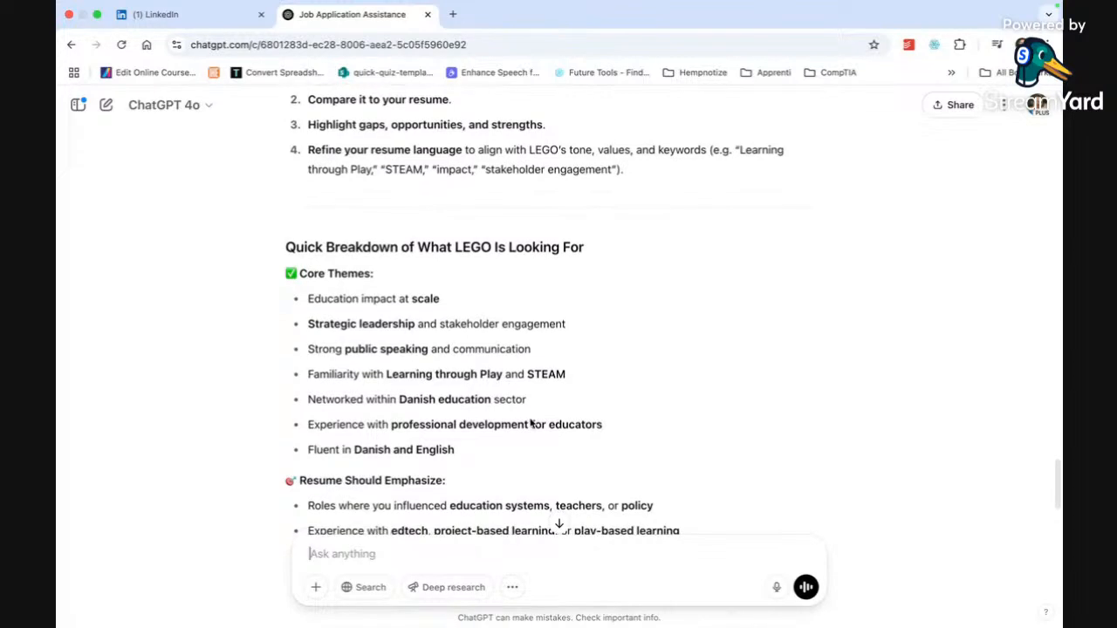
pyautogui.scroll(-1, 506, 412)
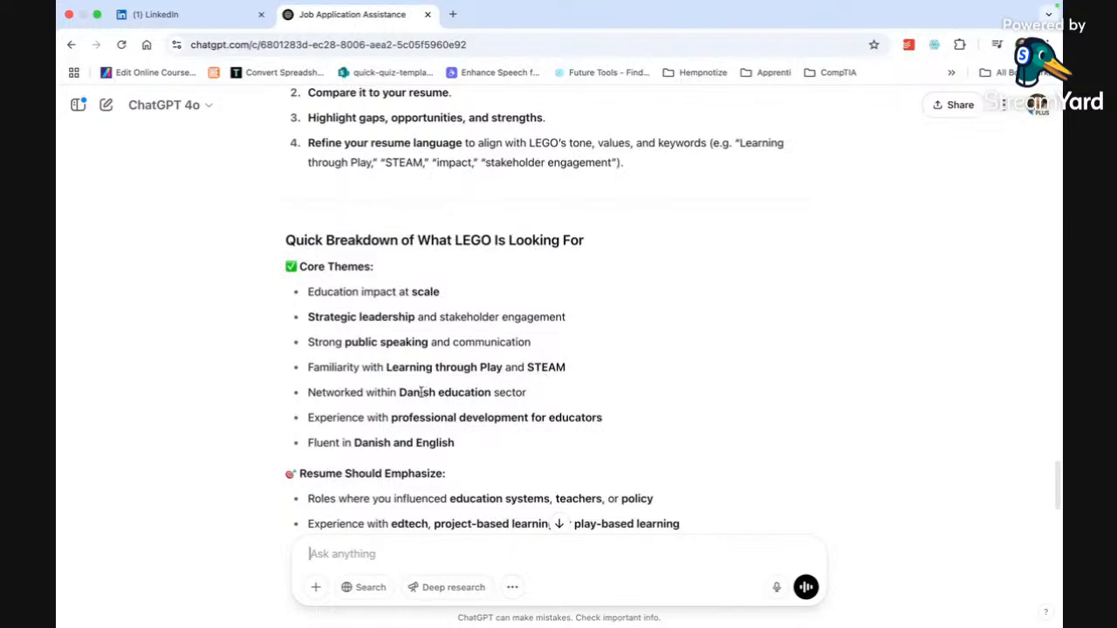
pyautogui.moveTo(528, 394); pyautogui.dragTo(303, 398)
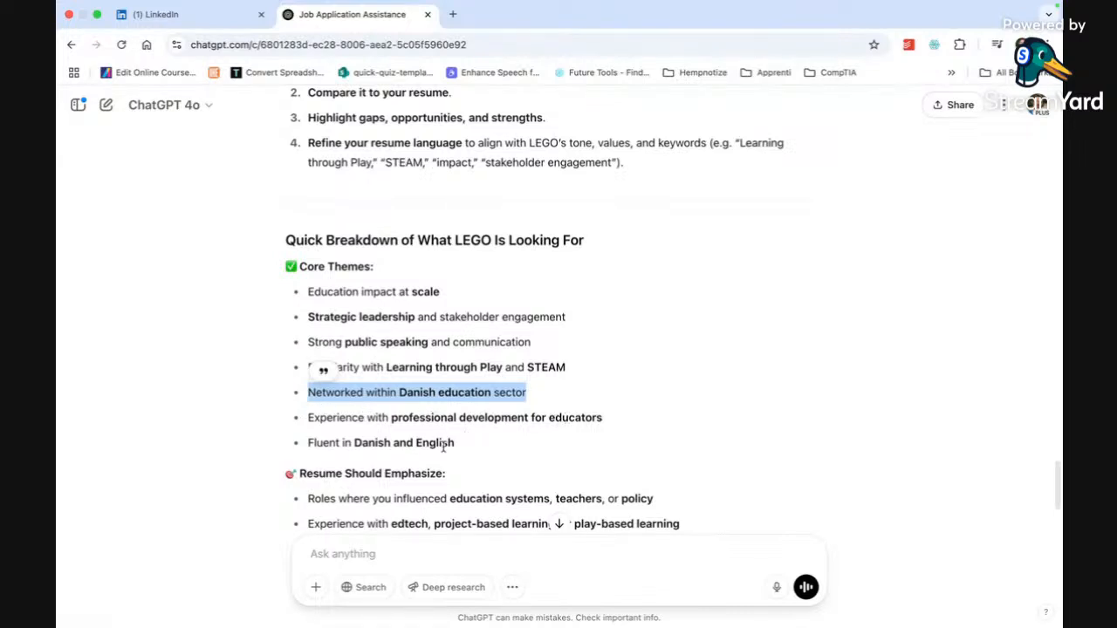
pyautogui.scroll(-1, 443, 441)
pyautogui.moveTo(456, 420); pyautogui.dragTo(305, 419)
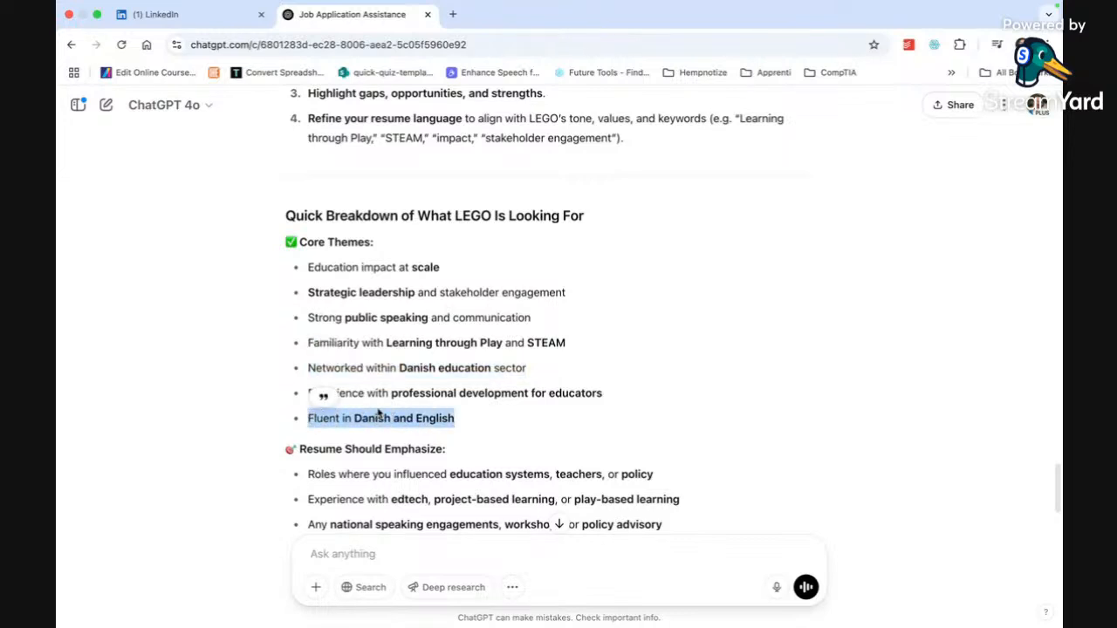
# - Read what the resume should emphasize and the help ChatGPT offers once the resume is shared
pyautogui.scroll(-3, 418, 409)
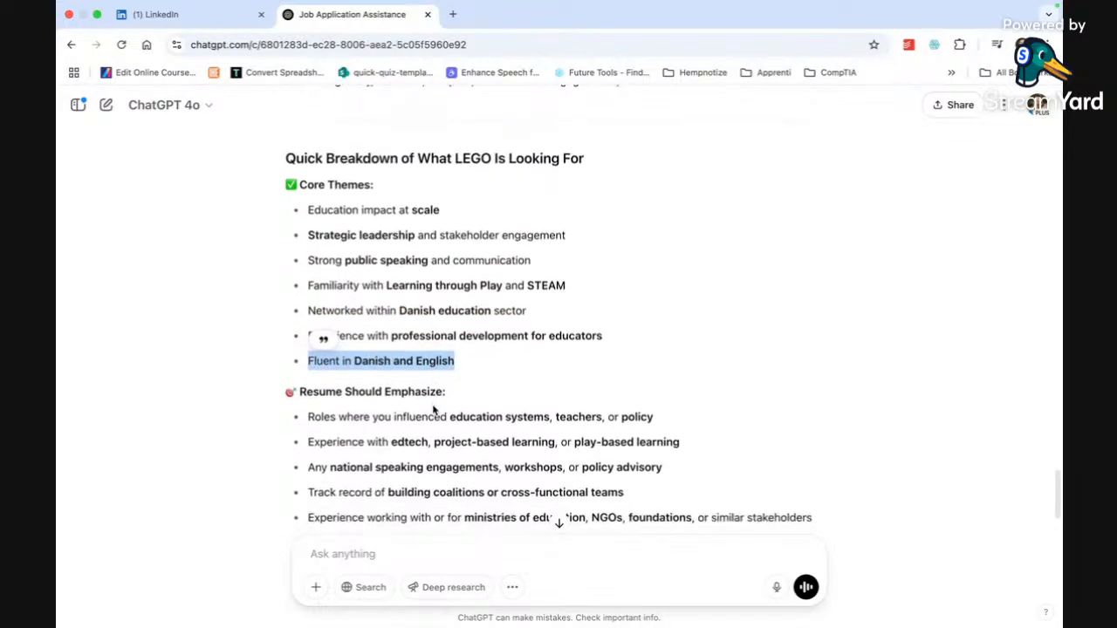
pyautogui.scroll(-1, 433, 407)
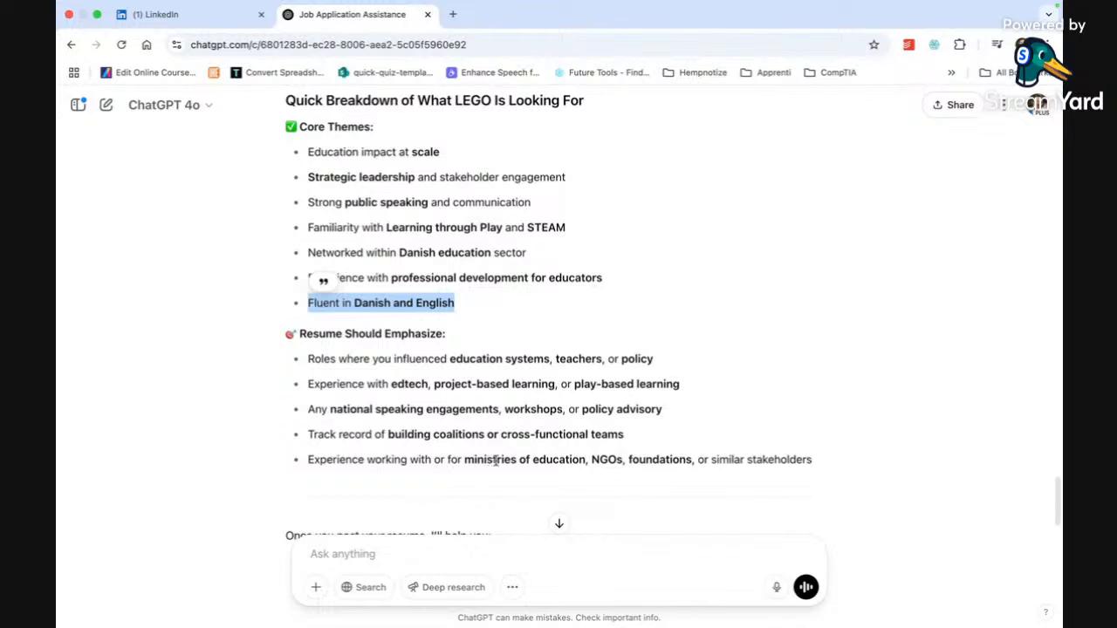
pyautogui.scroll(-5, 611, 461)
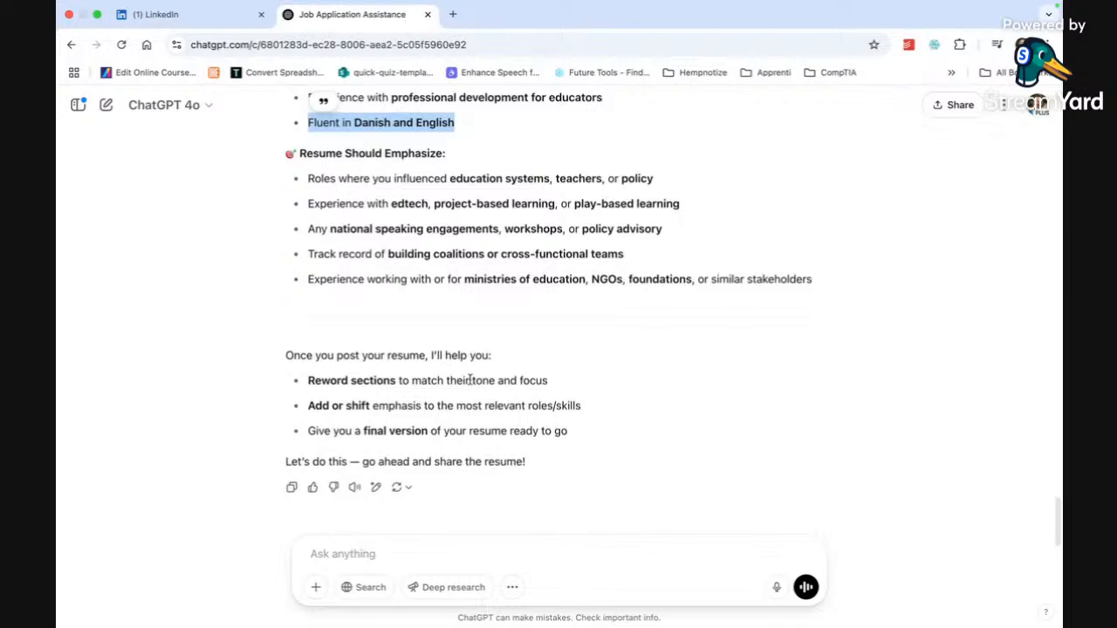
pyautogui.click(316, 587)
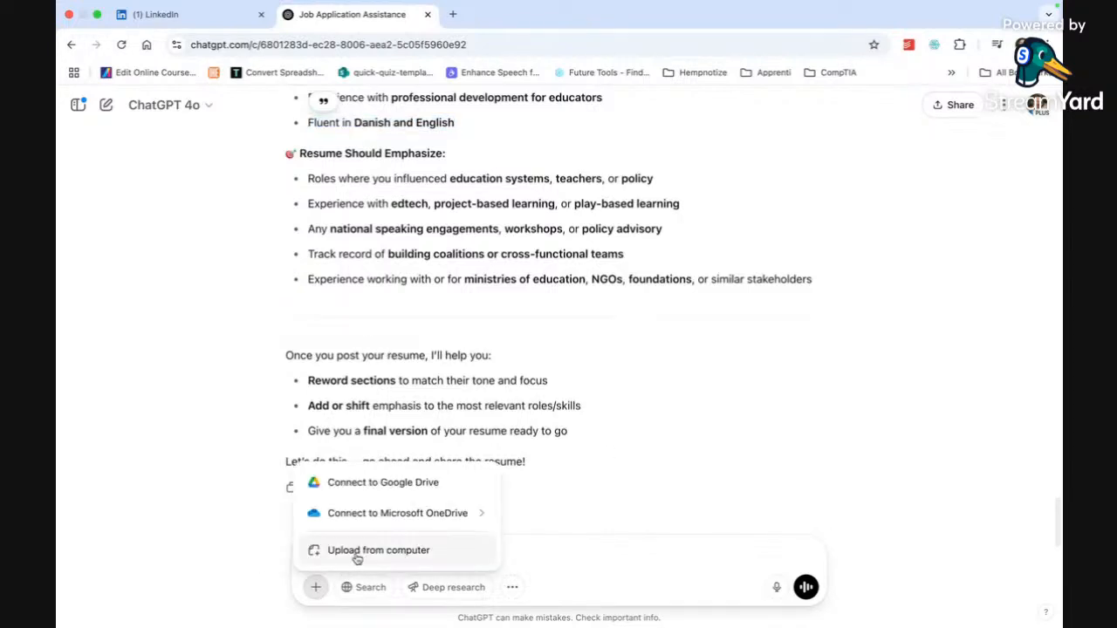
pyautogui.click(378, 550)
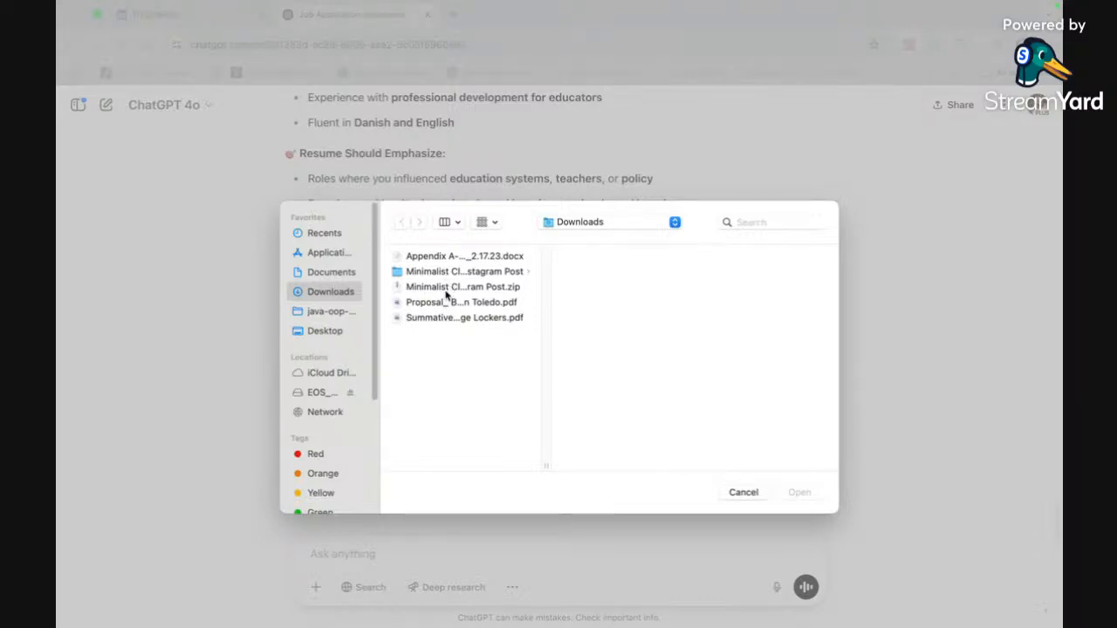
pyautogui.press('Escape')
# - Open Google Drive in a new browser tab, search it for "resume" and open the owner's general 2024 resume document
pyautogui.click(451, 14)
pyautogui.write('driv')
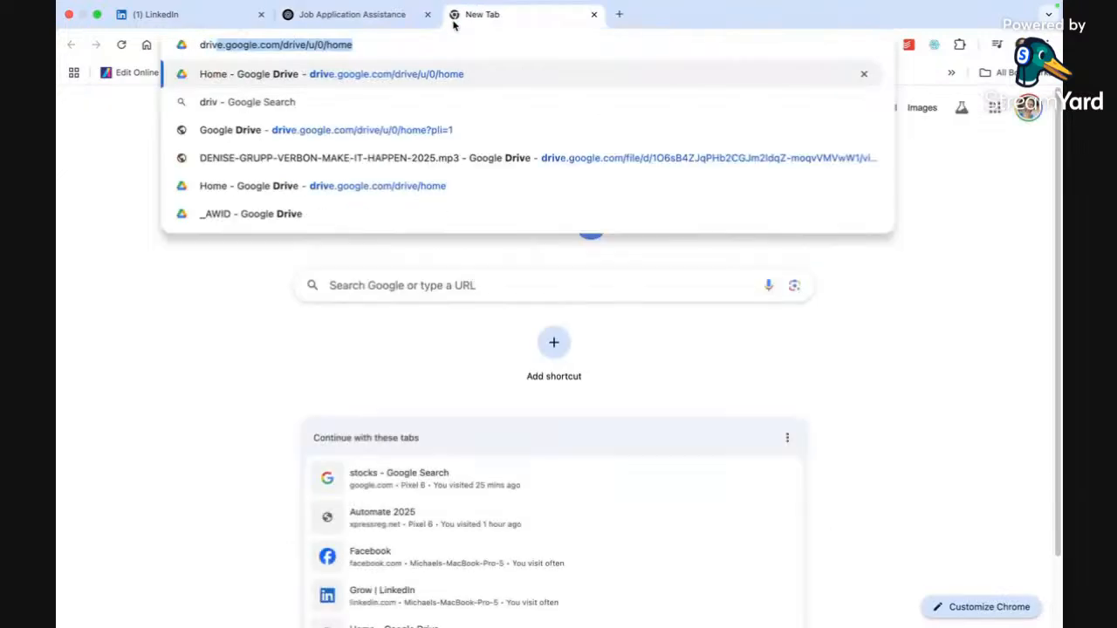
pyautogui.press('Return')
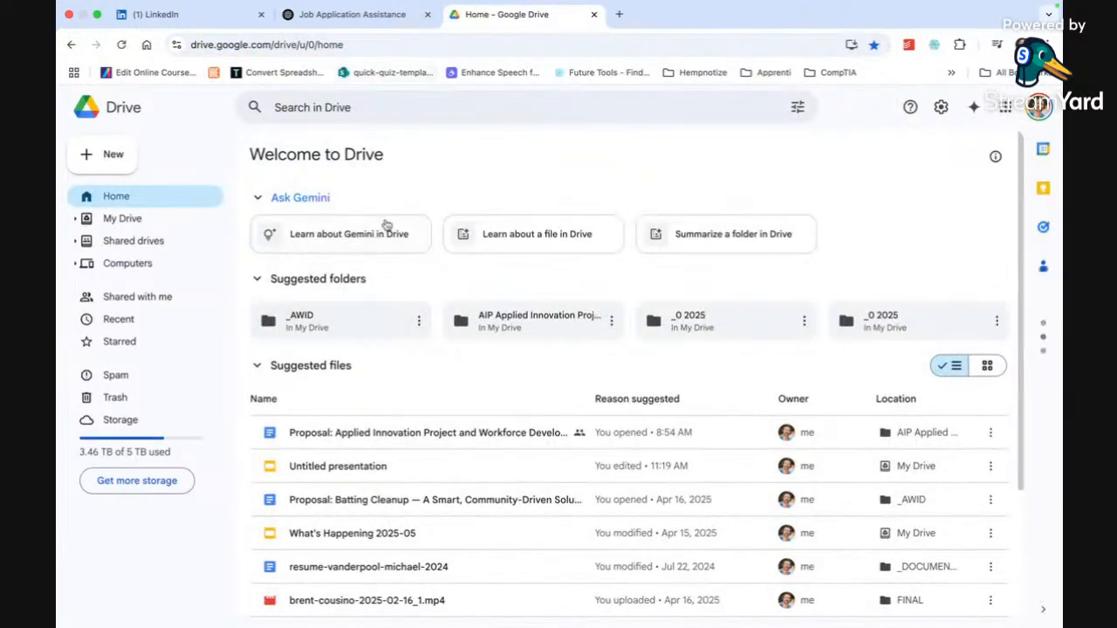
pyautogui.click(380, 120)
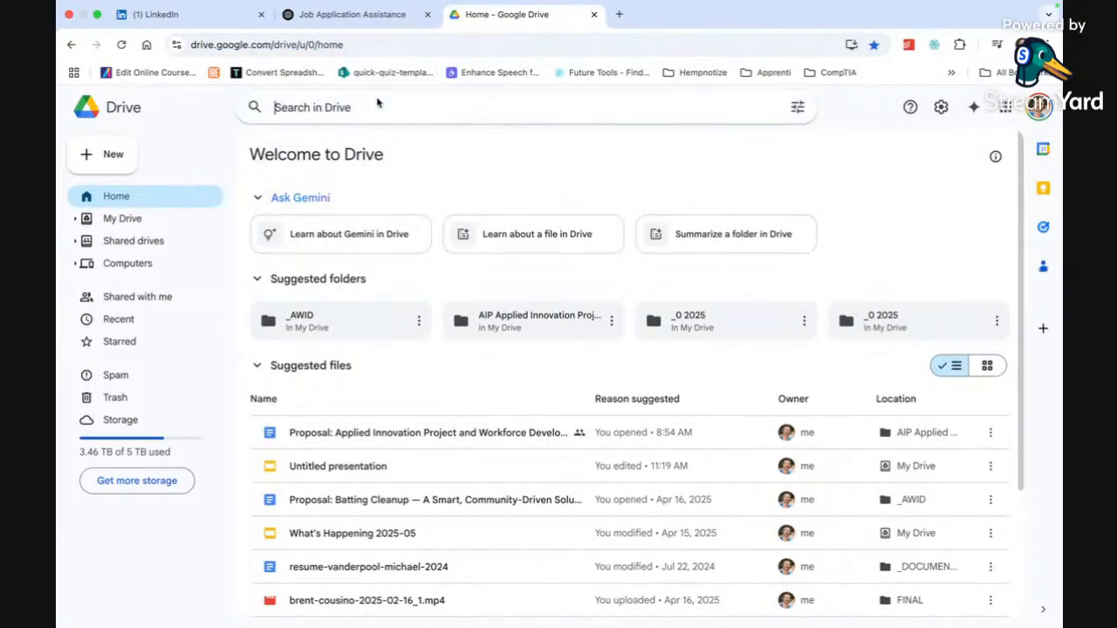
pyautogui.write('resume')
pyautogui.press('Return')
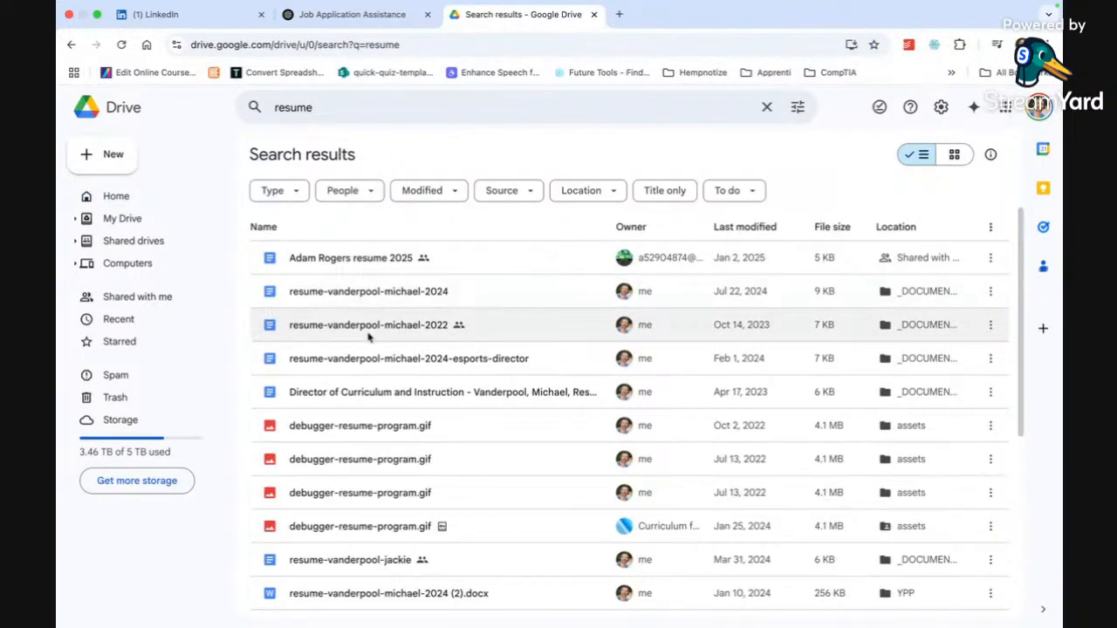
pyautogui.doubleClick(369, 293)
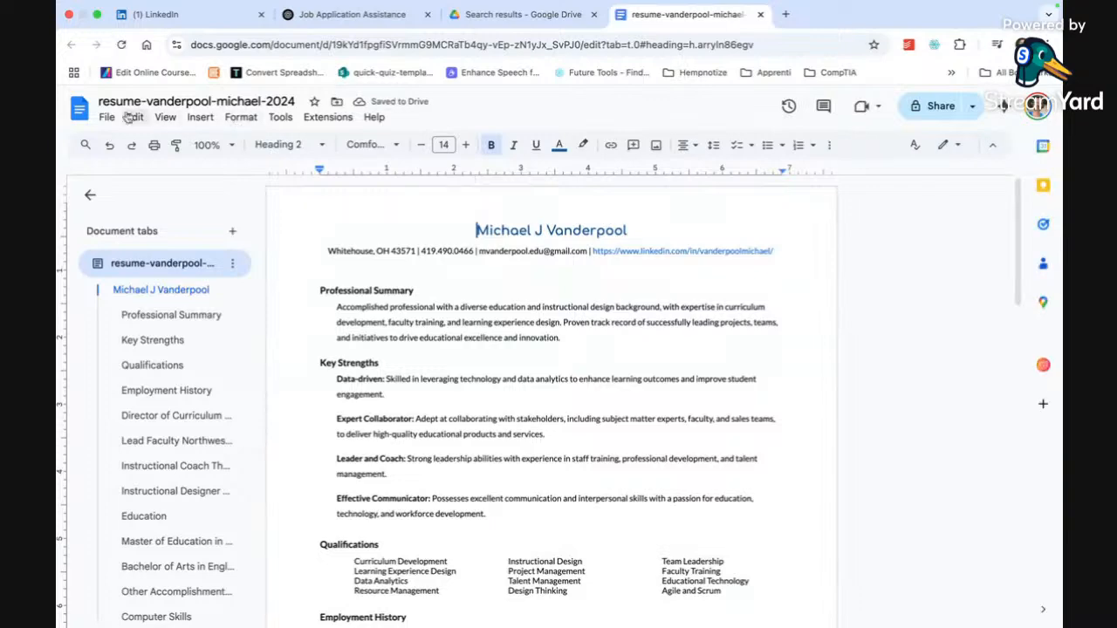
# - Download the 2024 resume as a PDF document into the Downloads folder, keeping the suggested file name
pyautogui.click(107, 116)
pyautogui.moveTo(201, 266)
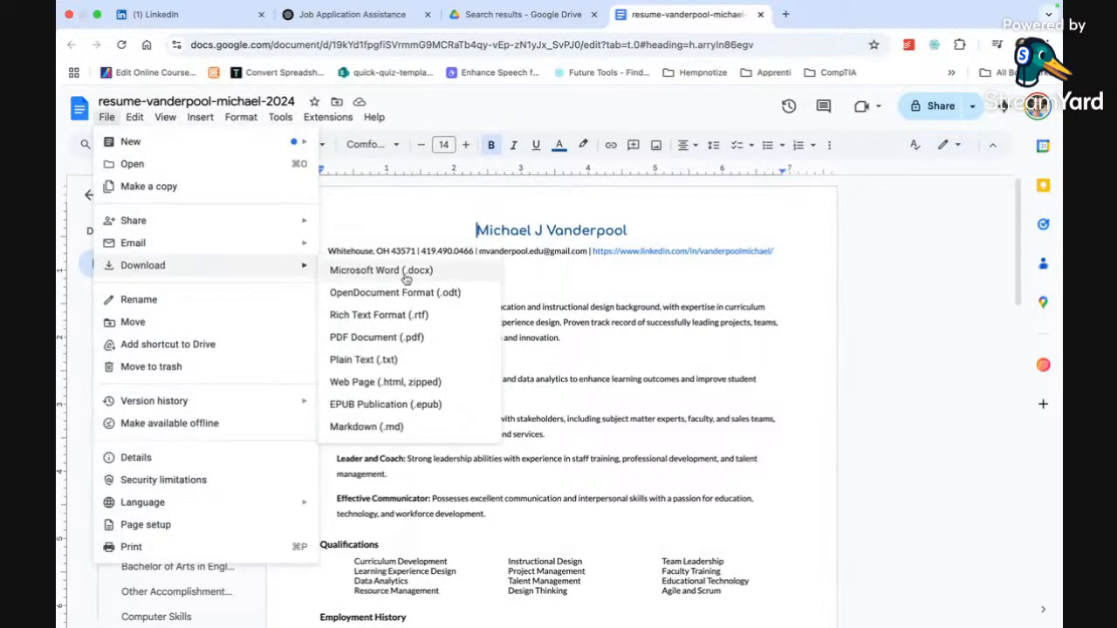
pyautogui.click(390, 336)
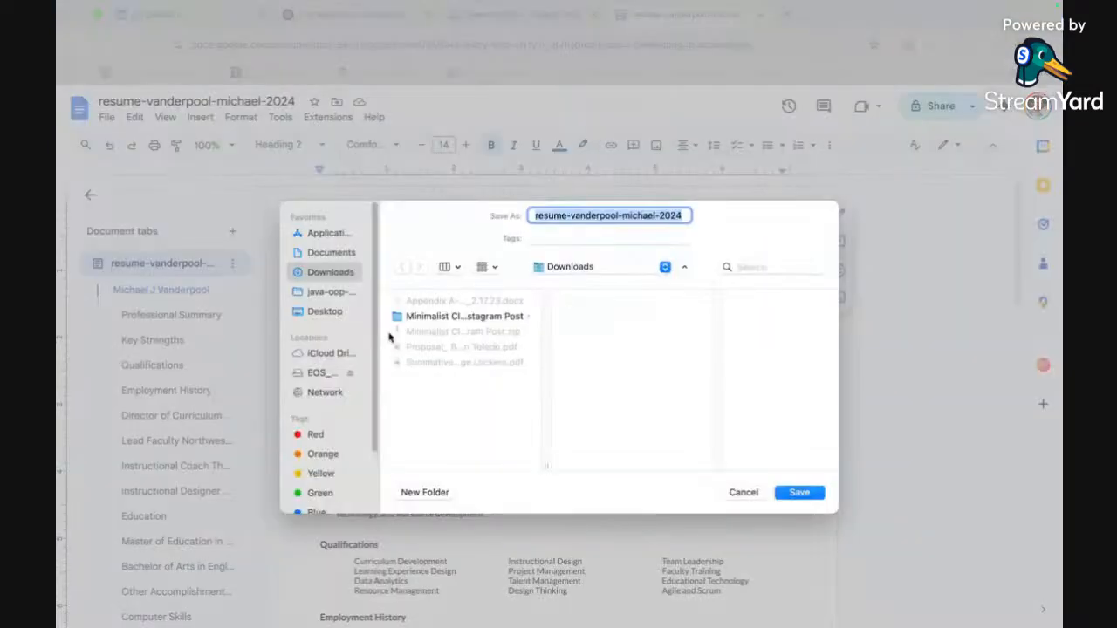
pyautogui.press('Return')
# - Return to the ChatGPT conversation, attach the downloaded resume PDF and send it
pyautogui.click(526, 13)
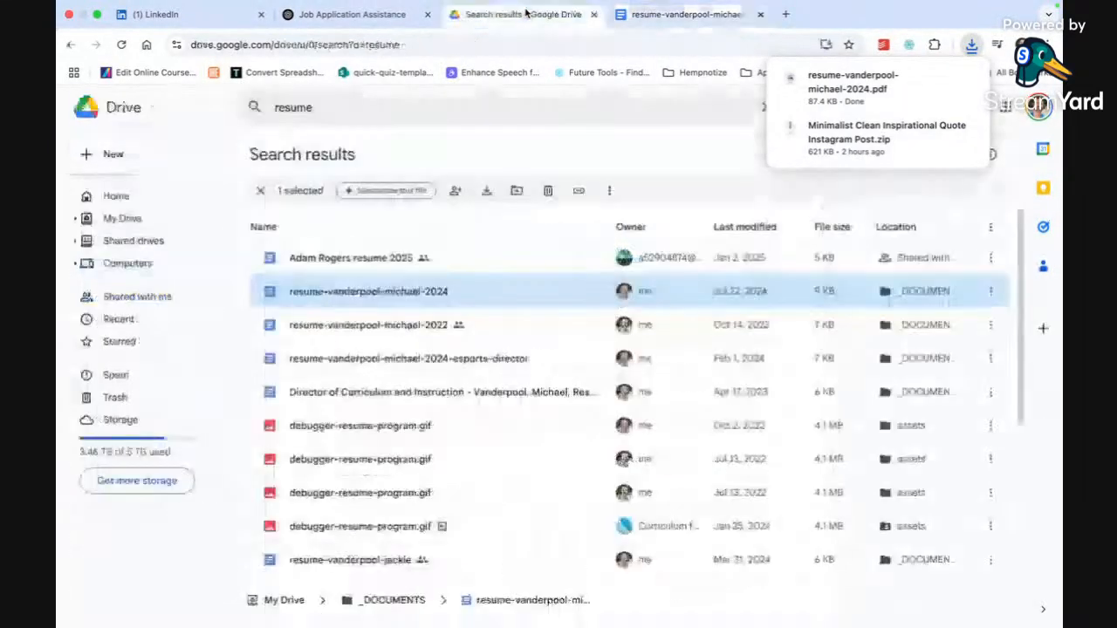
pyautogui.click(378, 14)
pyautogui.moveTo(829, 92); pyautogui.dragTo(362, 493)
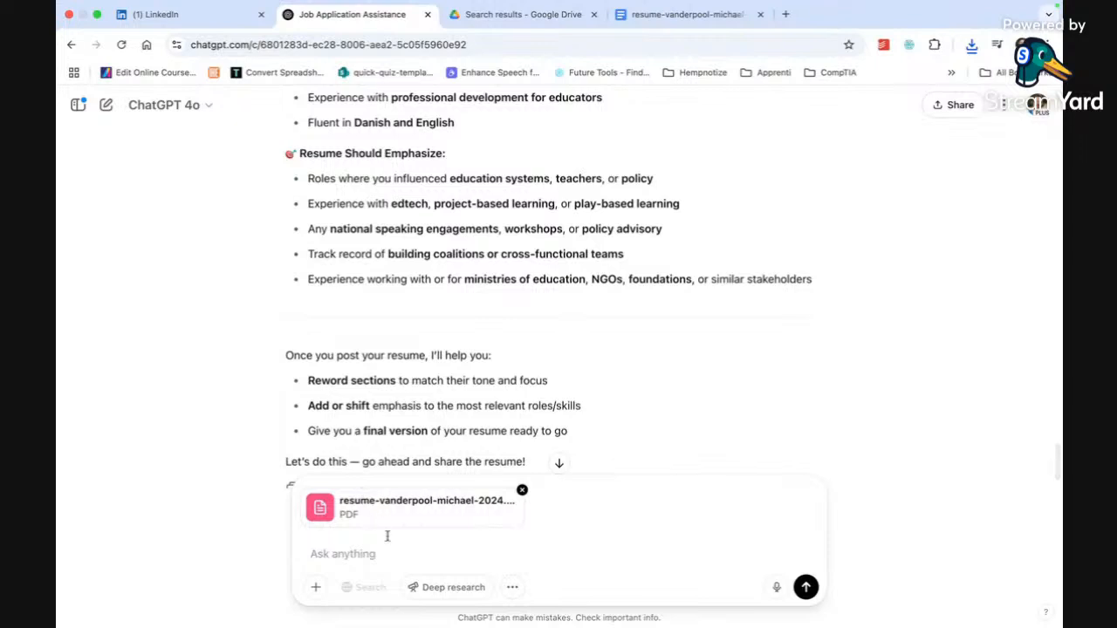
pyautogui.click(805, 587)
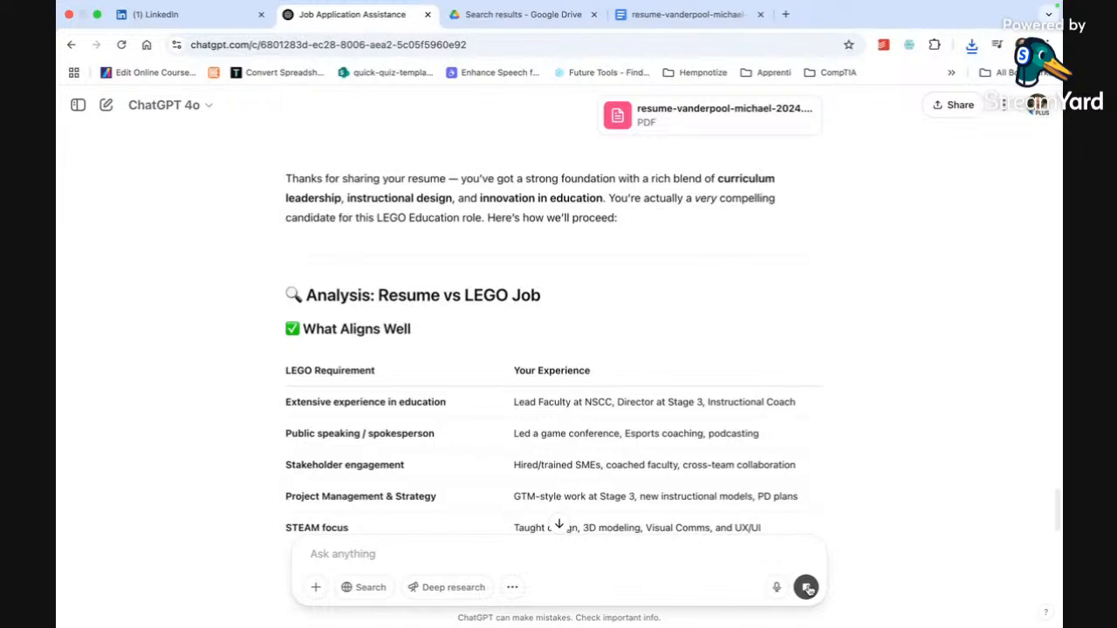
# - Read ChatGPT's comparison of the resume with the LEGO job, covering What Aligns Well and Gaps or Opportunities
pyautogui.scroll(-2, 843, 456)
pyautogui.scroll(-3, 844, 456)
pyautogui.scroll(-3, 843, 456)
pyautogui.scroll(-2, 843, 457)
pyautogui.scroll(-3, 844, 457)
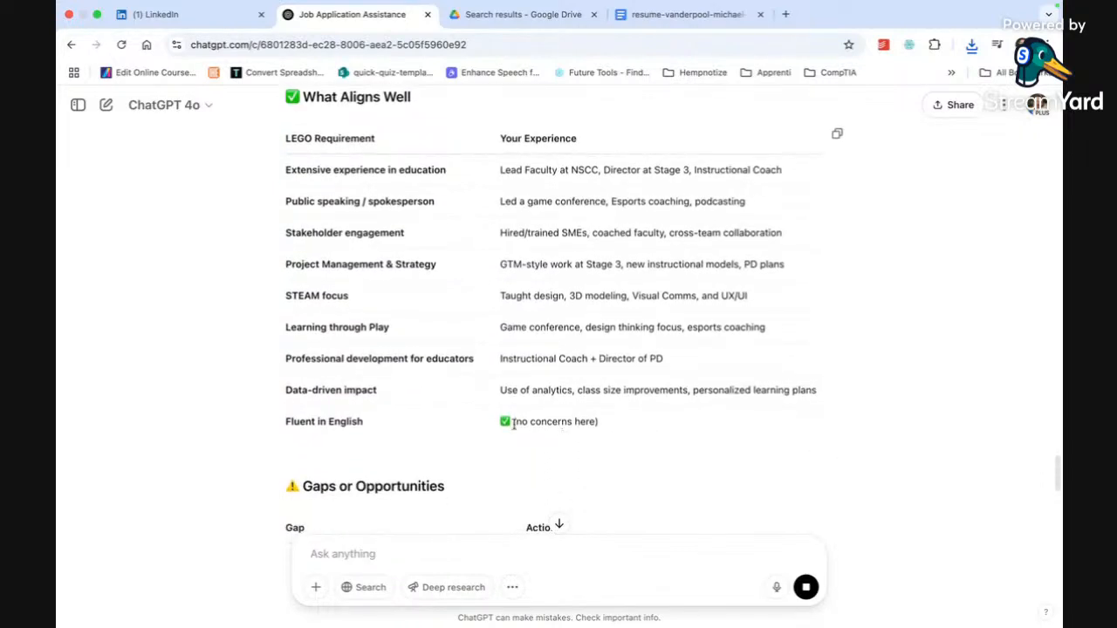
pyautogui.scroll(-5, 574, 436)
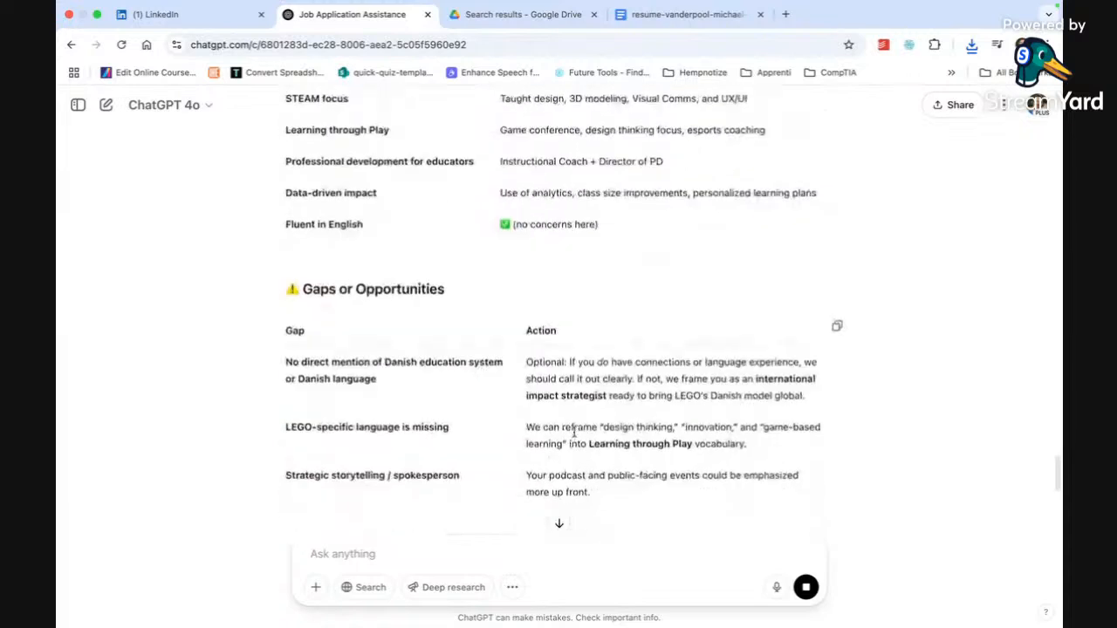
pyautogui.scroll(-1, 574, 436)
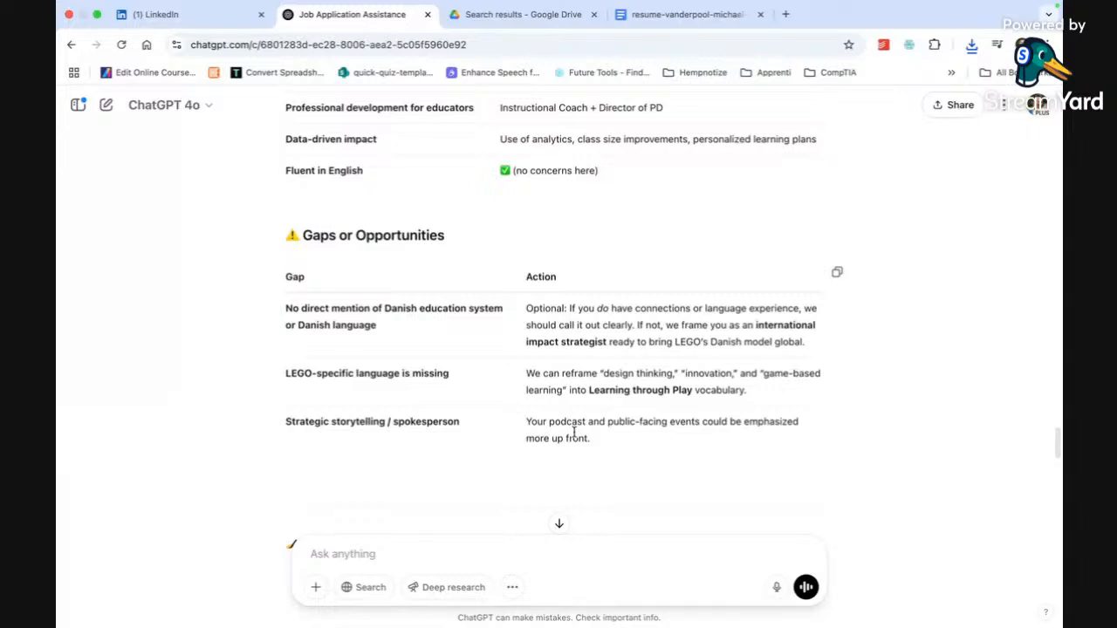
# - Read the Resume Improvements recommendations, including the revised professional summary and the suggested "Thought Leadership" section
pyautogui.scroll(-5, 574, 432)
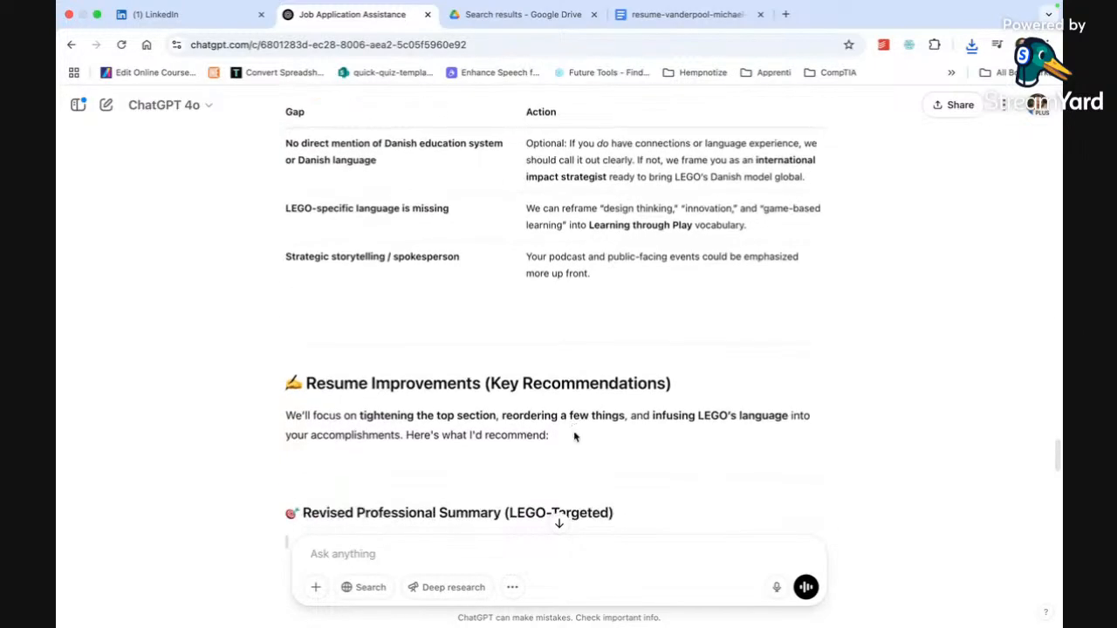
pyautogui.scroll(-2, 574, 436)
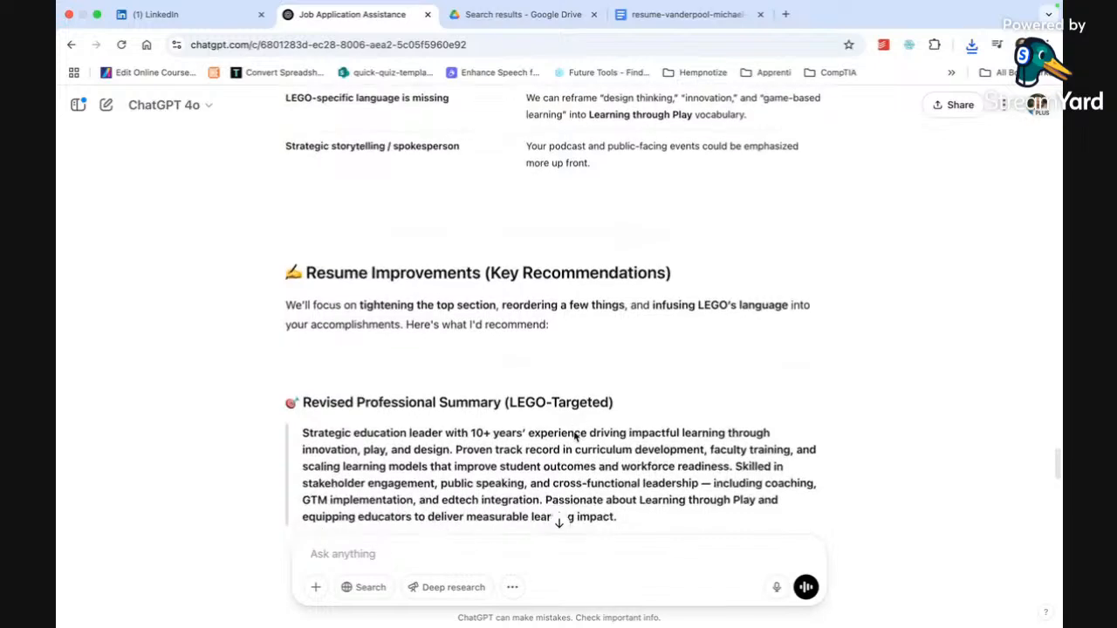
pyautogui.scroll(-1, 574, 430)
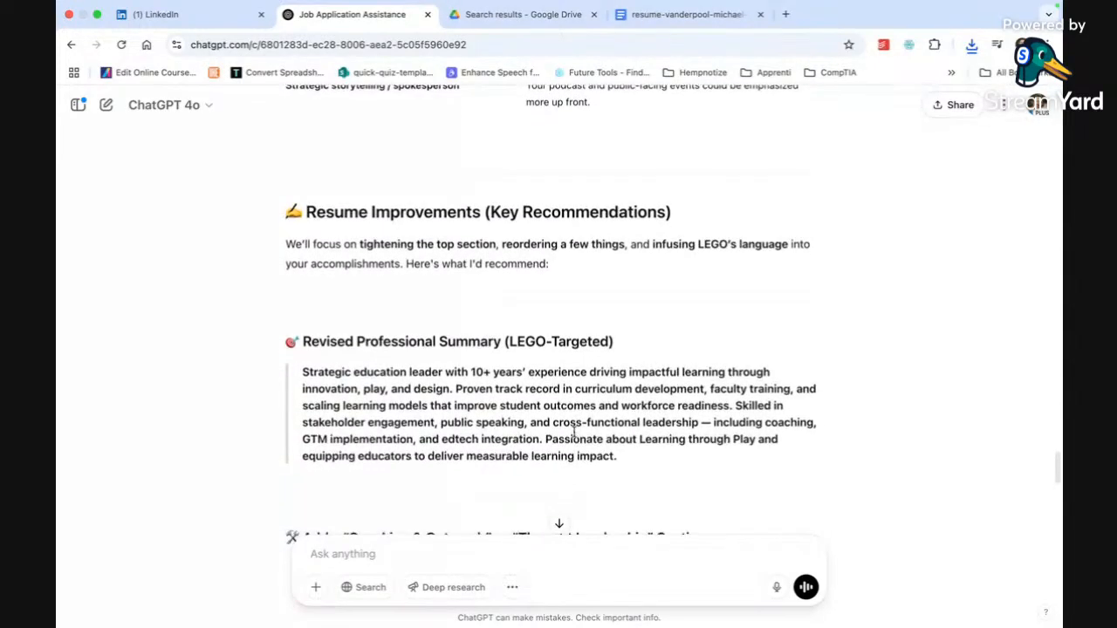
pyautogui.scroll(-2, 573, 430)
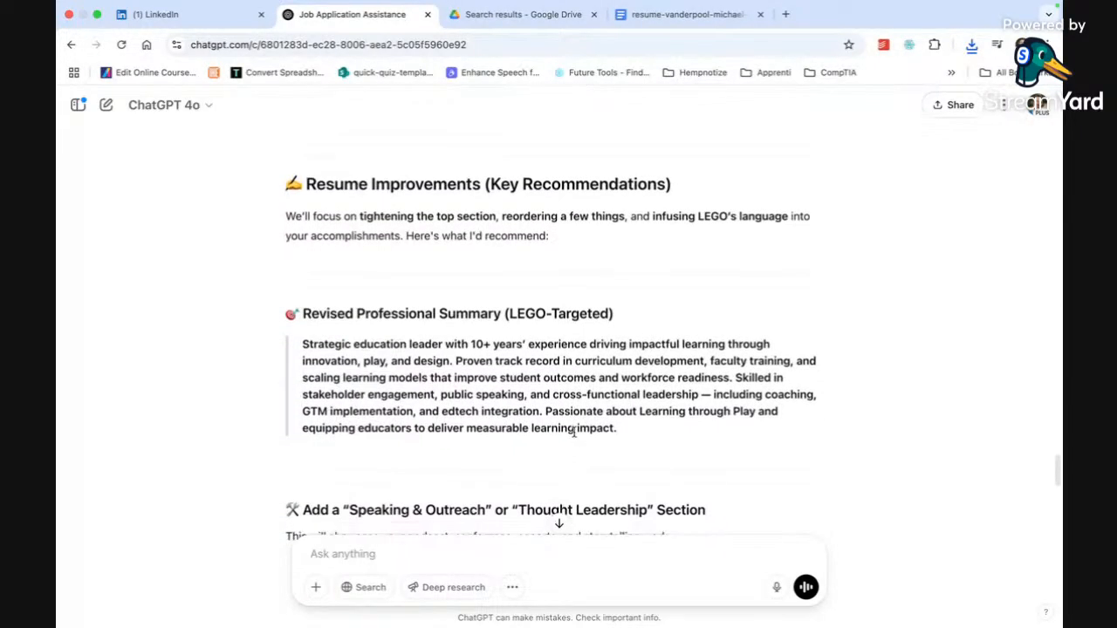
pyautogui.scroll(-3, 573, 430)
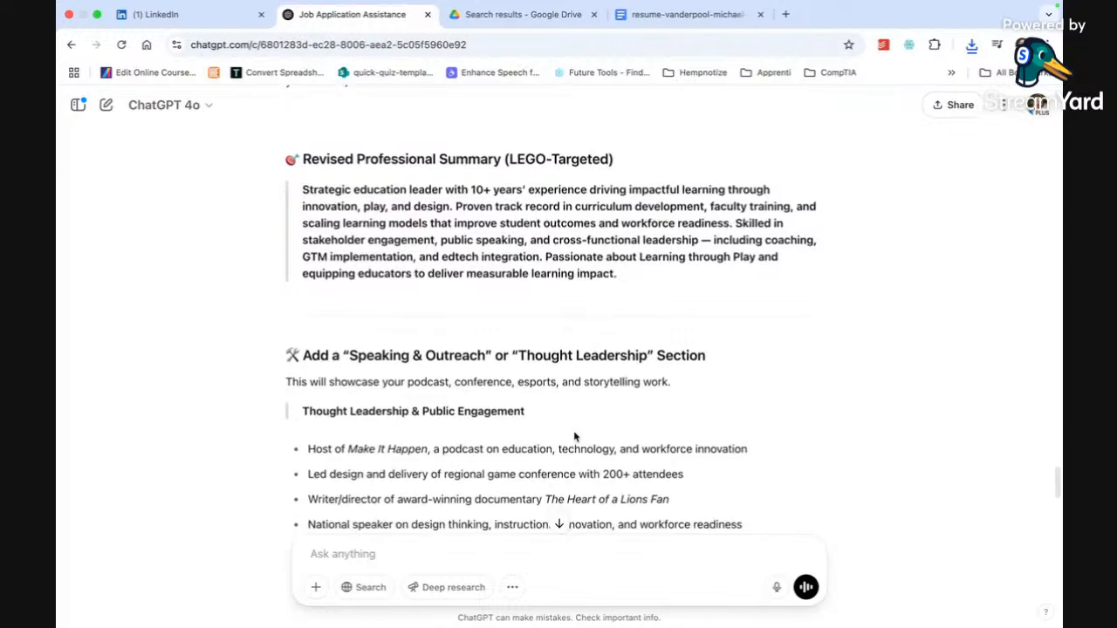
pyautogui.scroll(1, 573, 430)
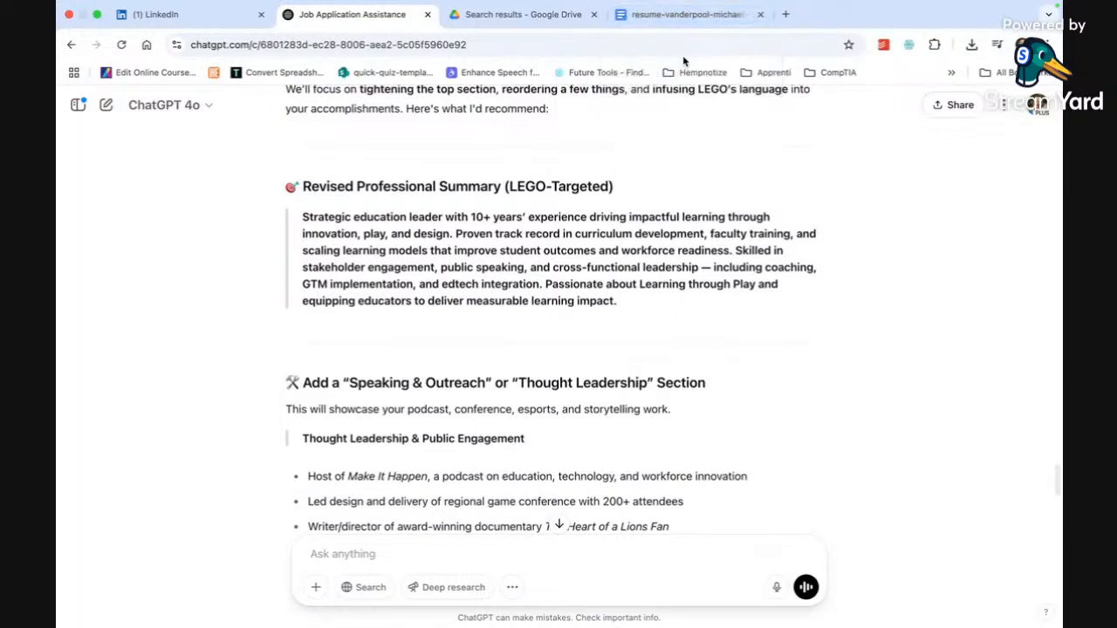
# - Switch to the resume in Google Docs and replace the contact line under the name with "... address and contact"
pyautogui.click(700, 14)
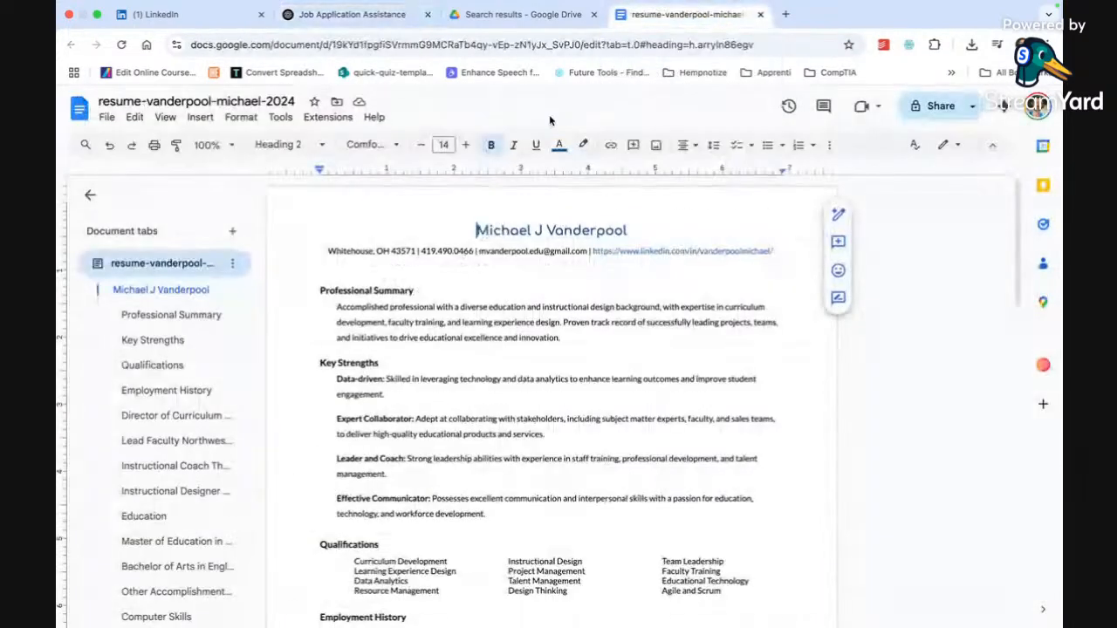
pyautogui.tripleClick(480, 253)
pyautogui.press('BackSpace')
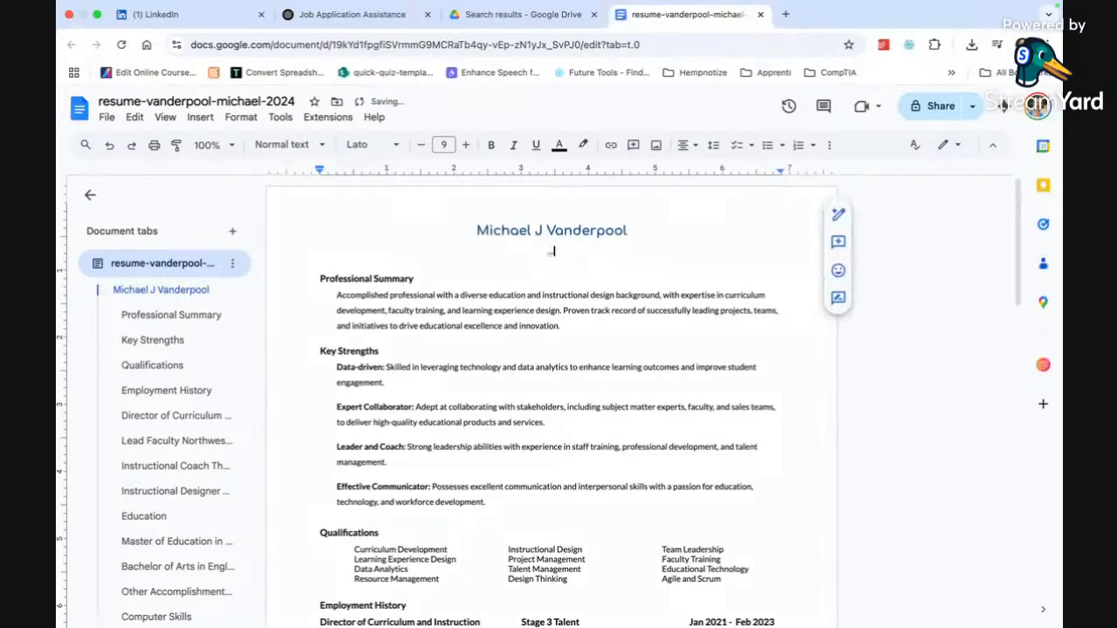
pyautogui.write('... address and contact')
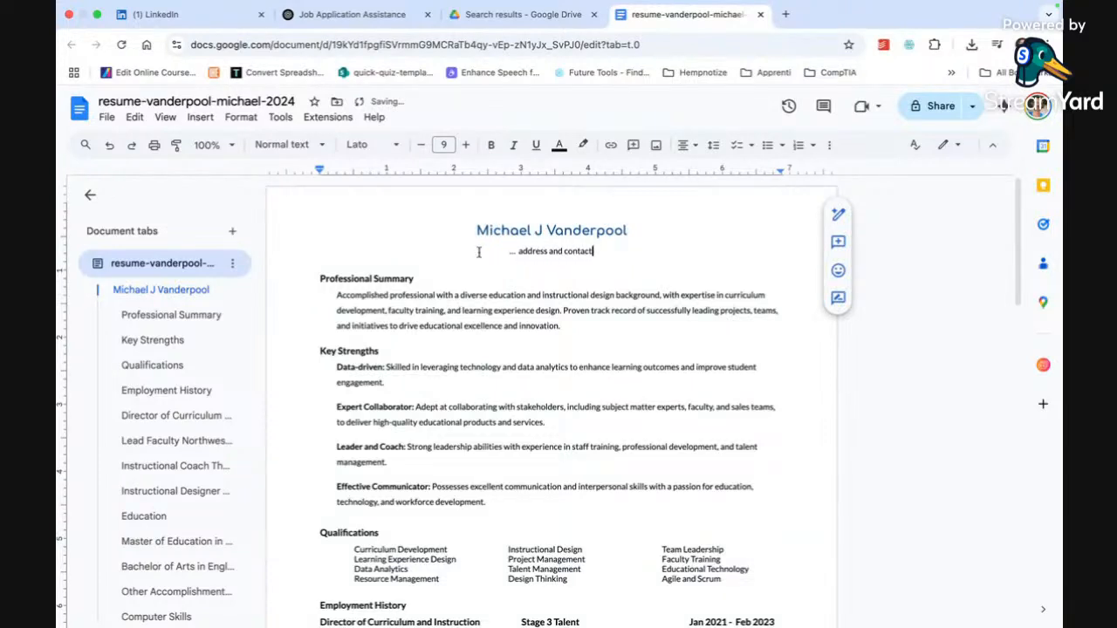
# - Make a copy of the resume in the _DOCUMENTS folder, removing "Copy of" from its name and changing the year to 2025
pyautogui.click(107, 117)
pyautogui.click(139, 187)
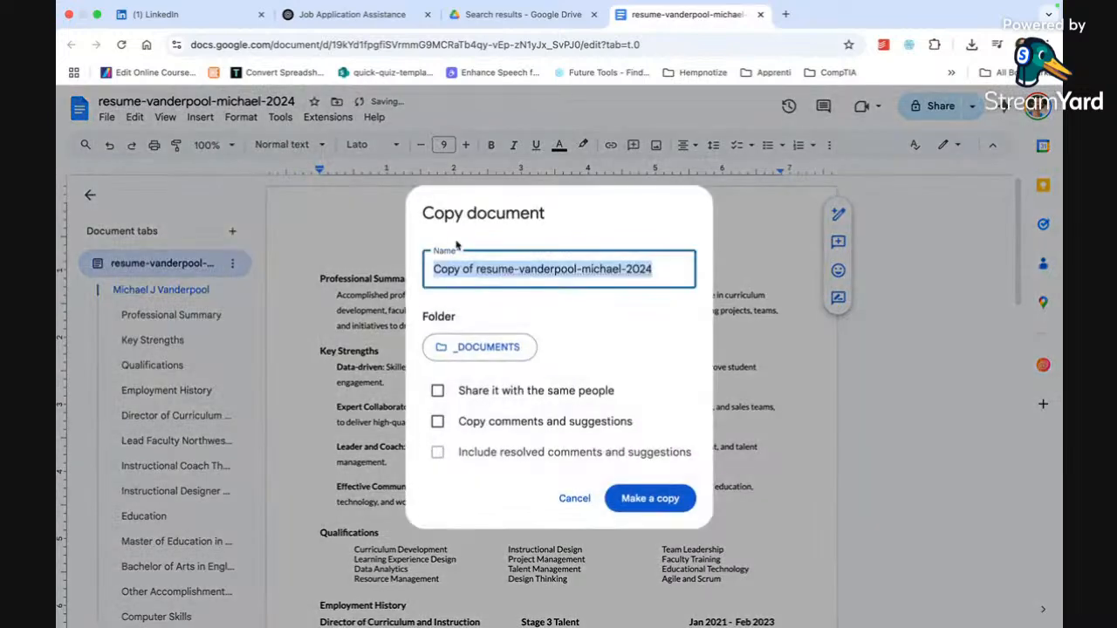
pyautogui.click(616, 272)
pyautogui.moveTo(474, 268); pyautogui.dragTo(433, 269)
pyautogui.press('BackSpace')
pyautogui.click(625, 264)
pyautogui.press('BackSpace')
pyautogui.write('5')
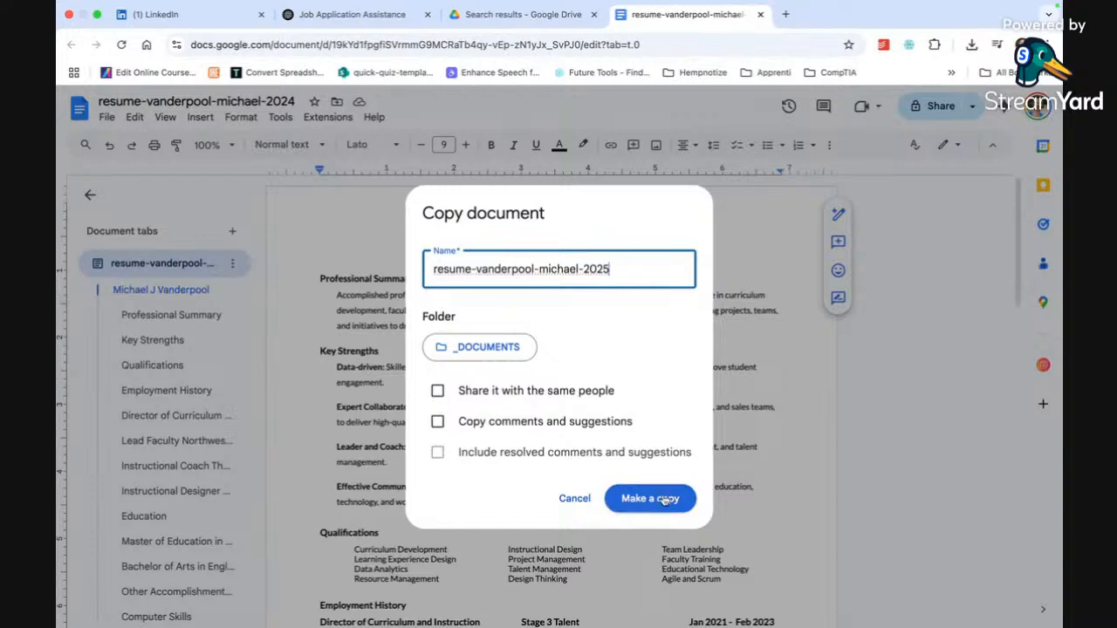
pyautogui.click(650, 499)
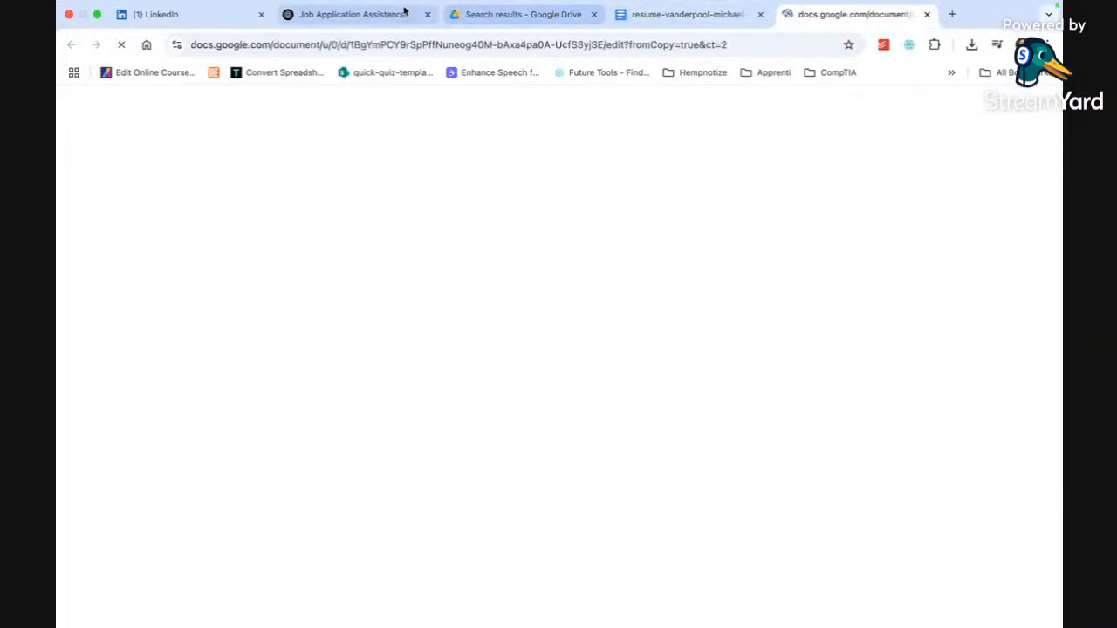
# - Return to the ChatGPT conversation and re-read the LEGO-targeted Revised Professional Summary
pyautogui.click(401, 12)
pyautogui.scroll(-1, 416, 304)
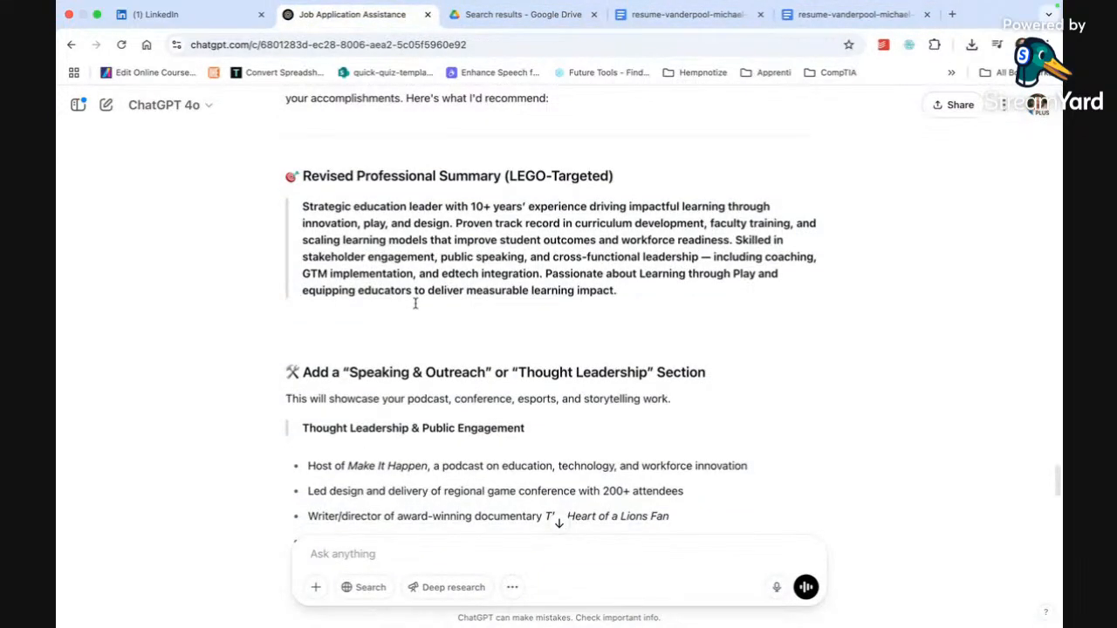
pyautogui.scroll(1, 415, 304)
pyautogui.scroll(-1, 415, 304)
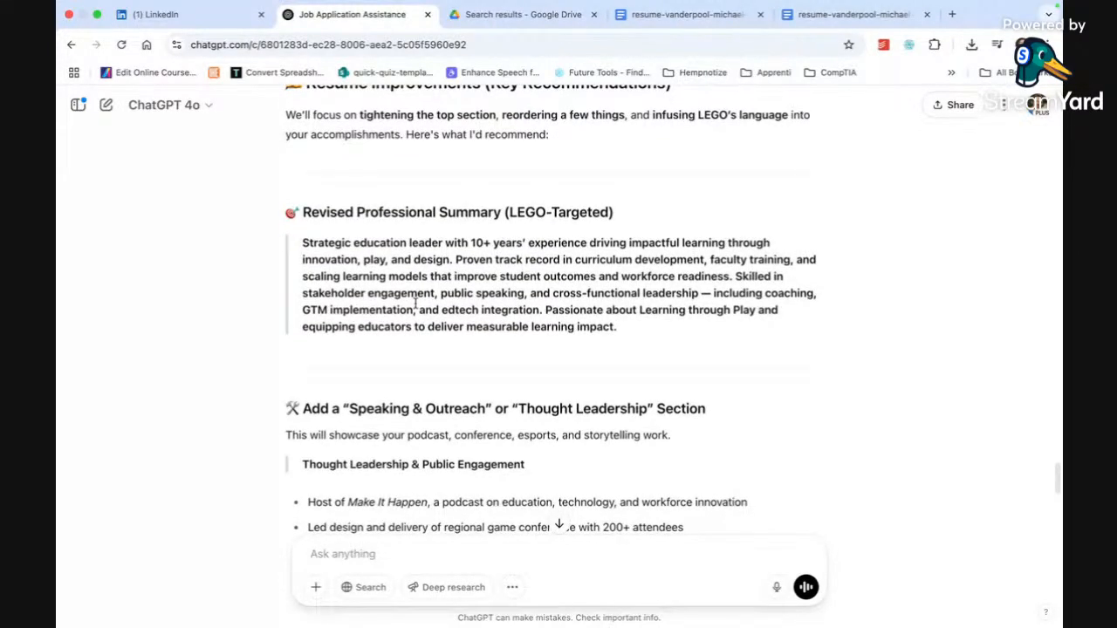
pyautogui.scroll(-1, 415, 303)
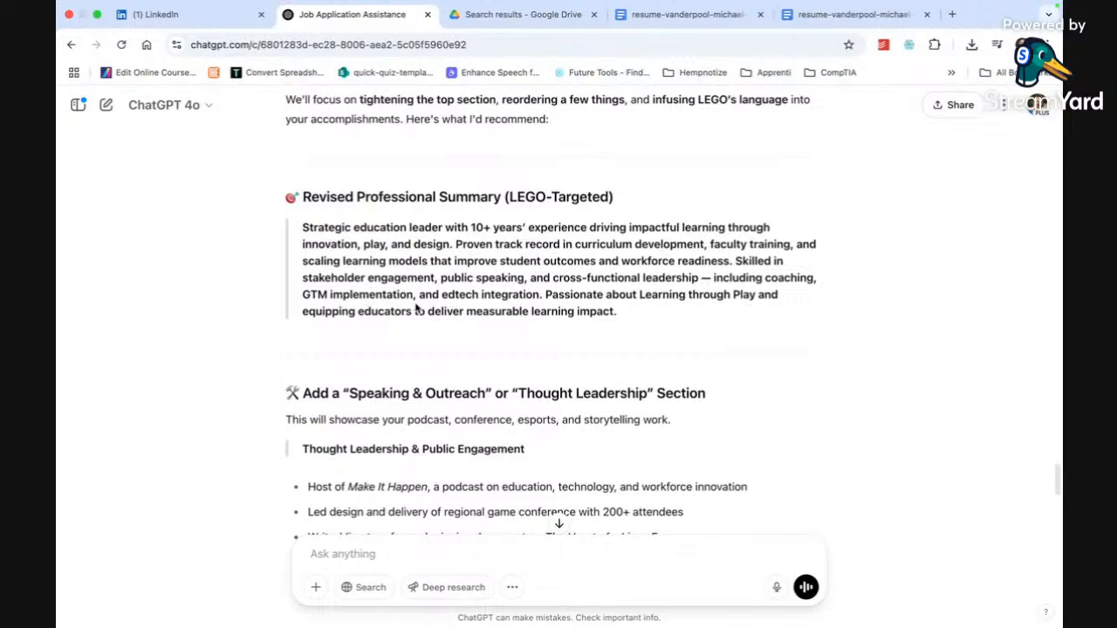
pyautogui.scroll(-1, 415, 307)
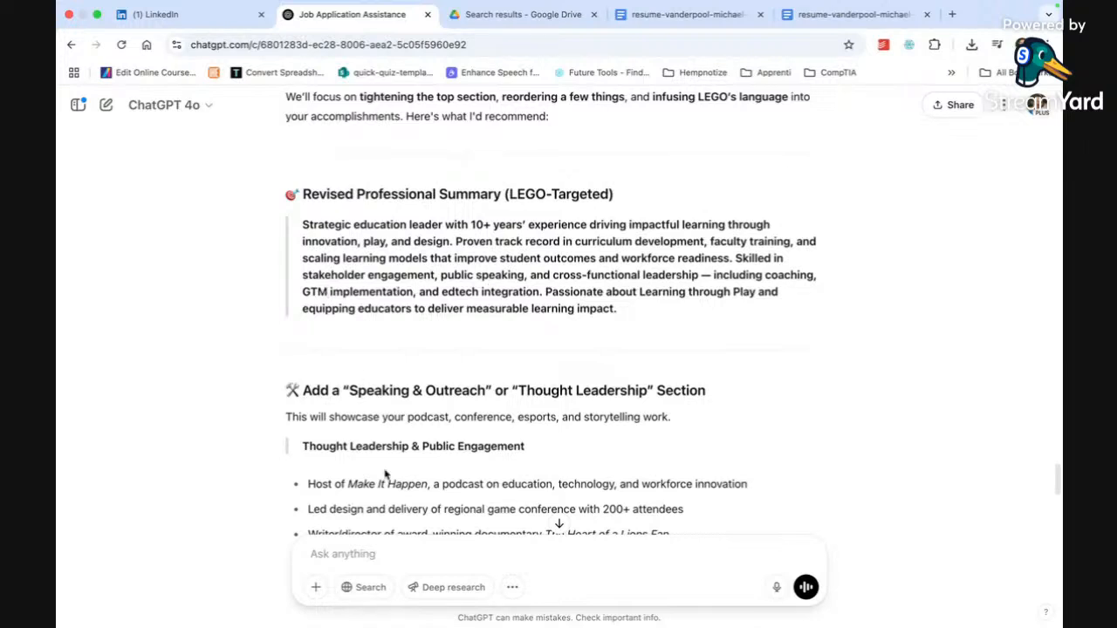
# - Ask ChatGPT "what is gtm?" and read its explanation beneath the resume recommendations
pyautogui.write('wa')
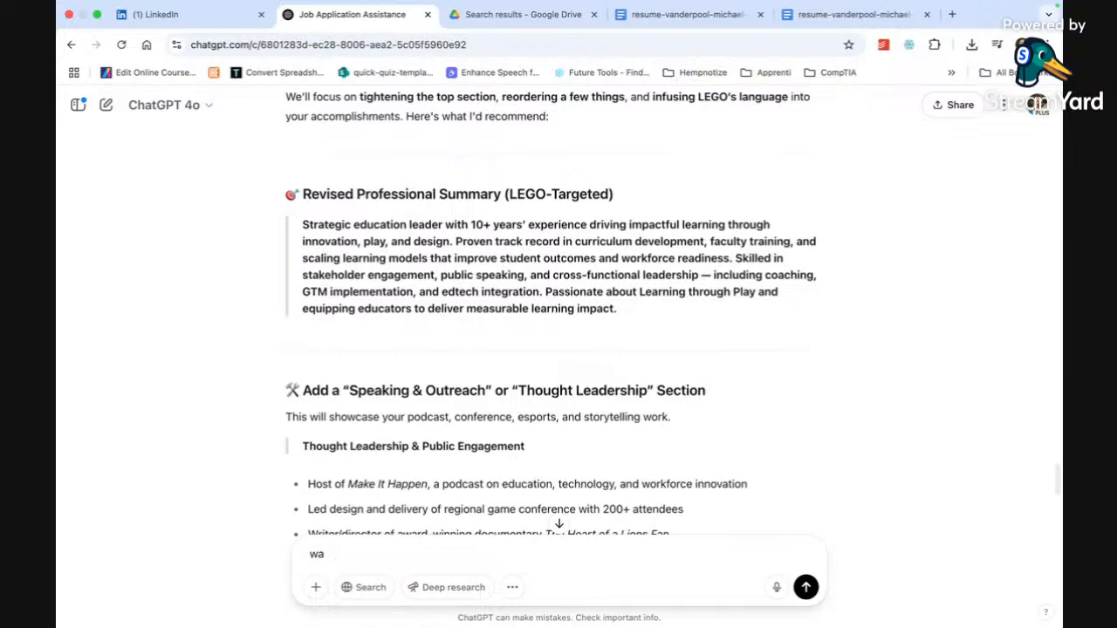
pyautogui.write('ht?')
pyautogui.press('Return')
pyautogui.scroll(5, 548, 358)
pyautogui.scroll(6, 548, 358)
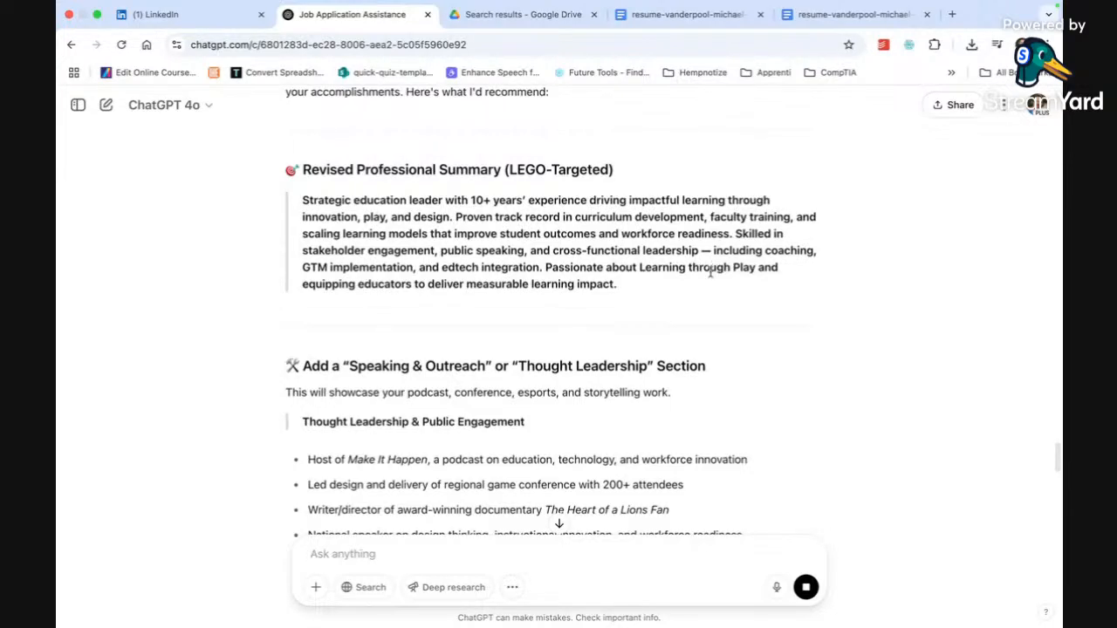
pyautogui.scroll(-10, 698, 304)
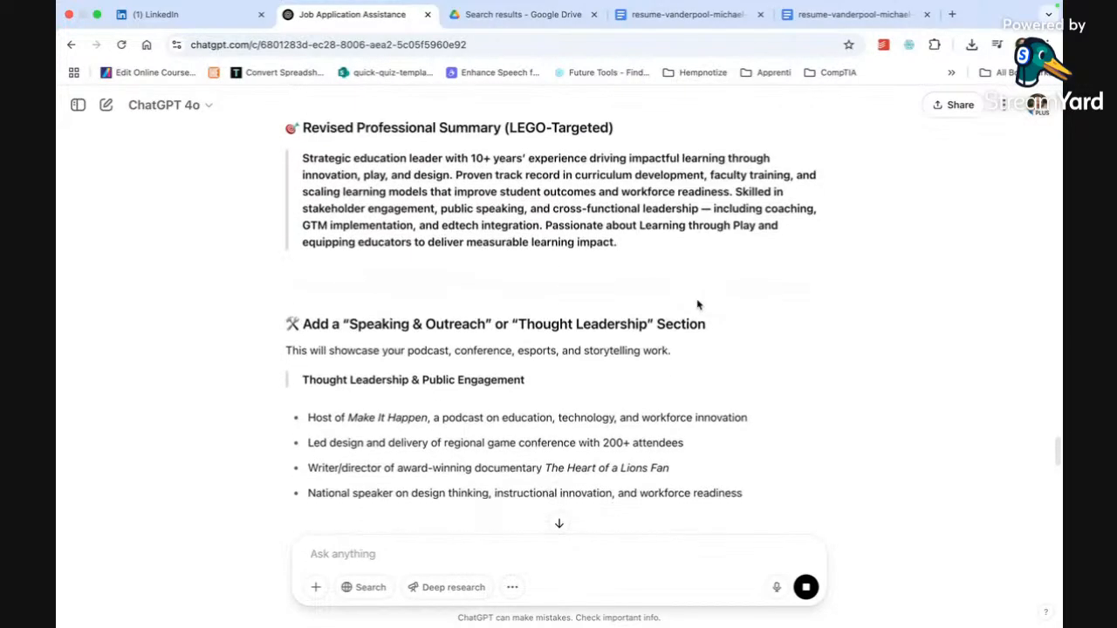
pyautogui.scroll(-5, 698, 305)
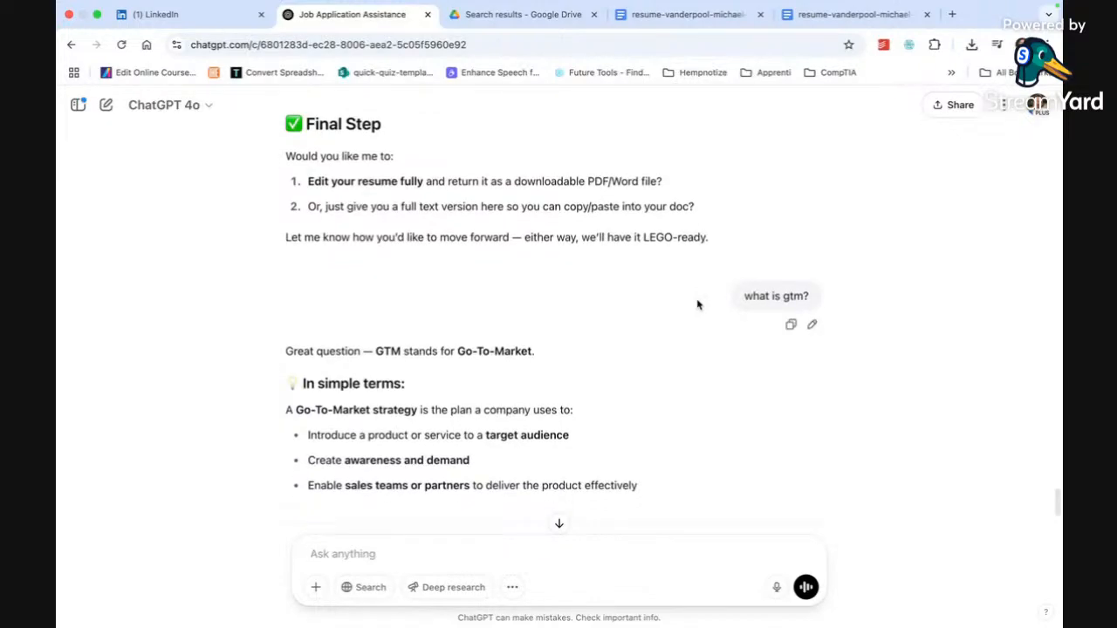
# - Replace the Professional Summary text in the 2025 resume with ChatGPT's LEGO-targeted Revised Professional Summary
pyautogui.scroll(15, 698, 305)
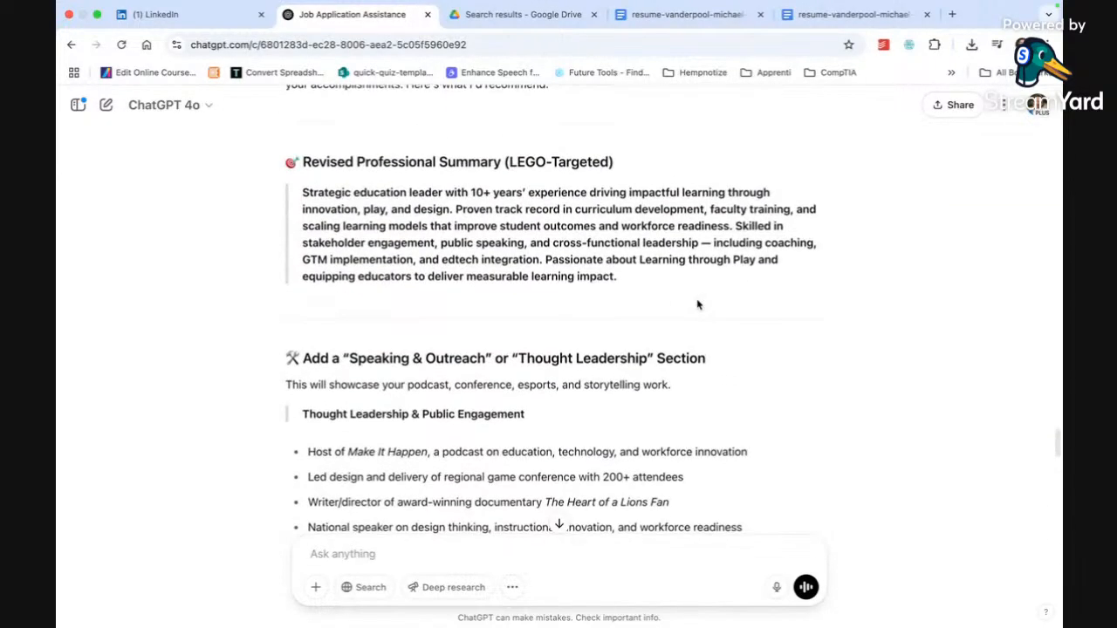
pyautogui.scroll(-1, 698, 305)
pyautogui.moveTo(628, 277); pyautogui.dragTo(302, 180)
pyautogui.click(783, 17)
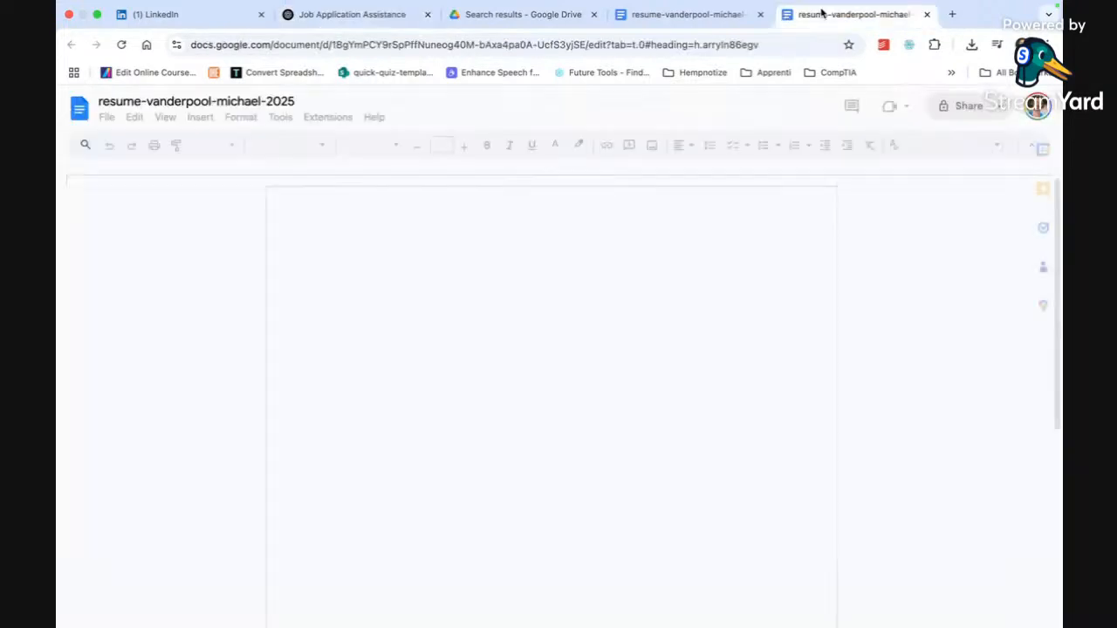
pyautogui.moveTo(568, 331); pyautogui.dragTo(337, 299)
pyautogui.hotkey('ctrl', 'v')
# - Replace "GTM" with "go-to-market" before "implementation" in the Professional Summary
pyautogui.click(427, 342)
pyautogui.press('BackSpace')
pyautogui.press('BackSpace')
pyautogui.press('BackSpace')
pyautogui.write('go-to-market ')
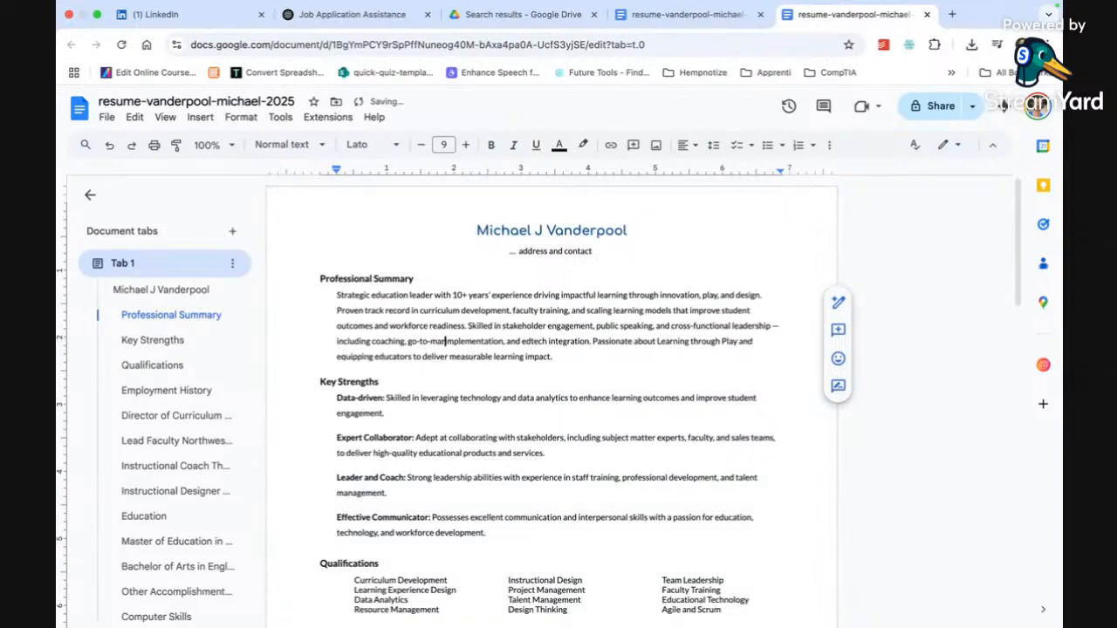
pyautogui.write('i')
pyautogui.click(548, 383)
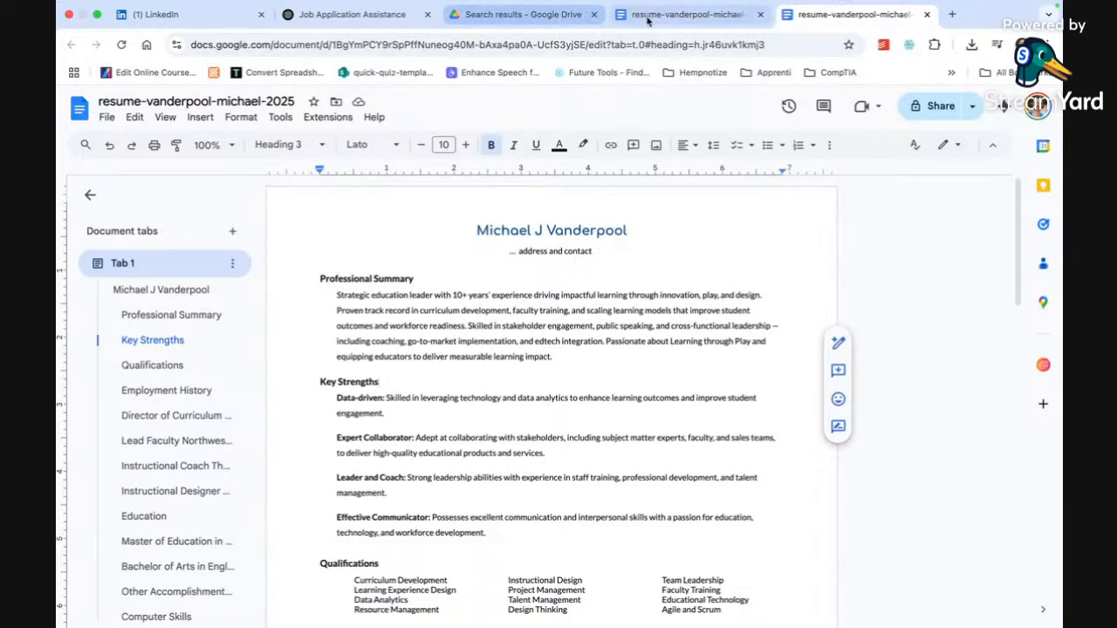
# - Return to ChatGPT and ask "where should i add this: Thought Leadership & Public Engagement", reusing the heading from its recommendations
pyautogui.click(367, 14)
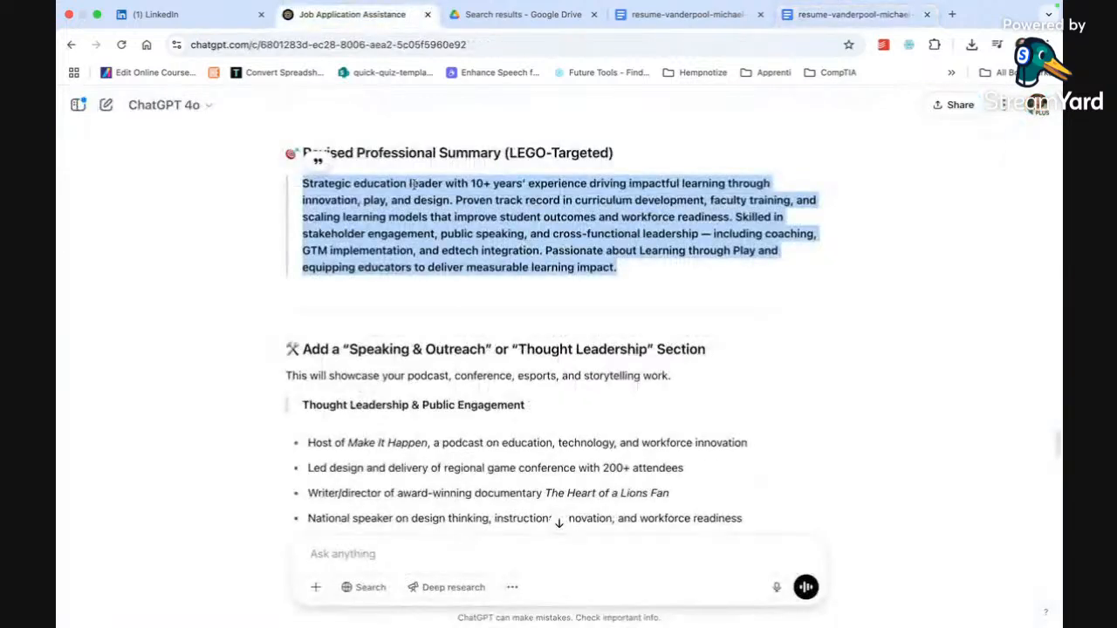
pyautogui.click(416, 185)
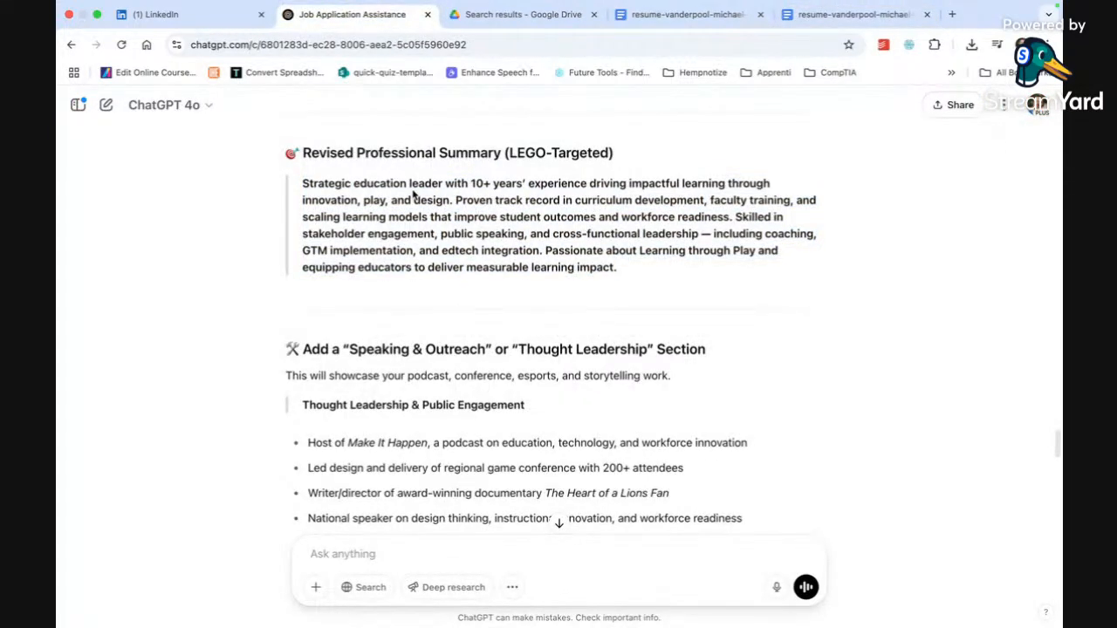
pyautogui.scroll(-2, 440, 194)
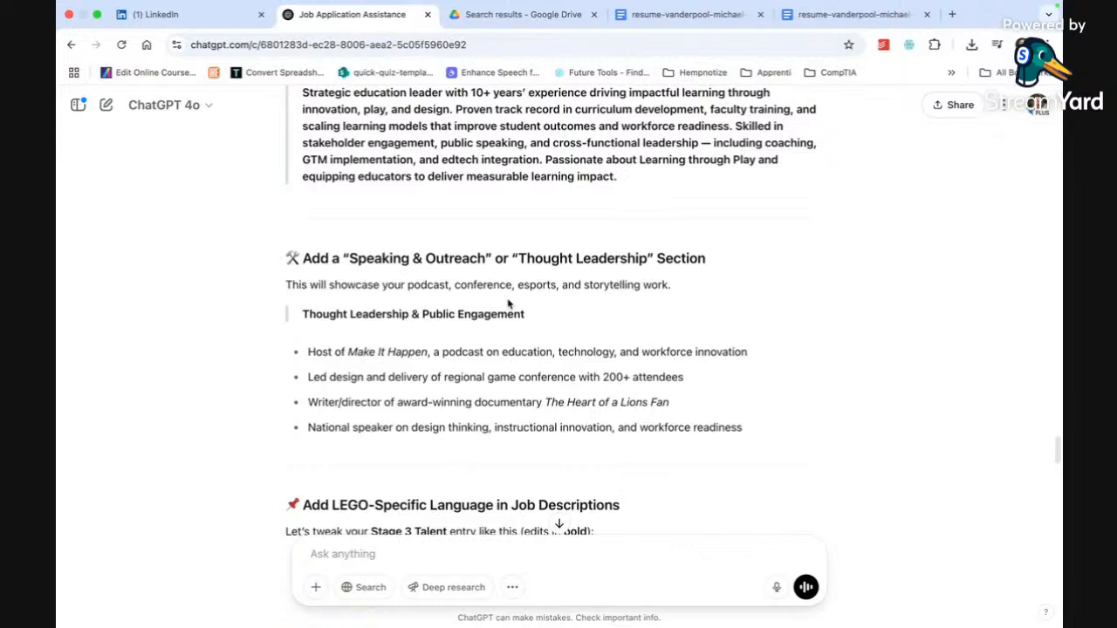
pyautogui.moveTo(302, 314); pyautogui.dragTo(524, 315)
pyautogui.hotkey('ctrl', 'c')
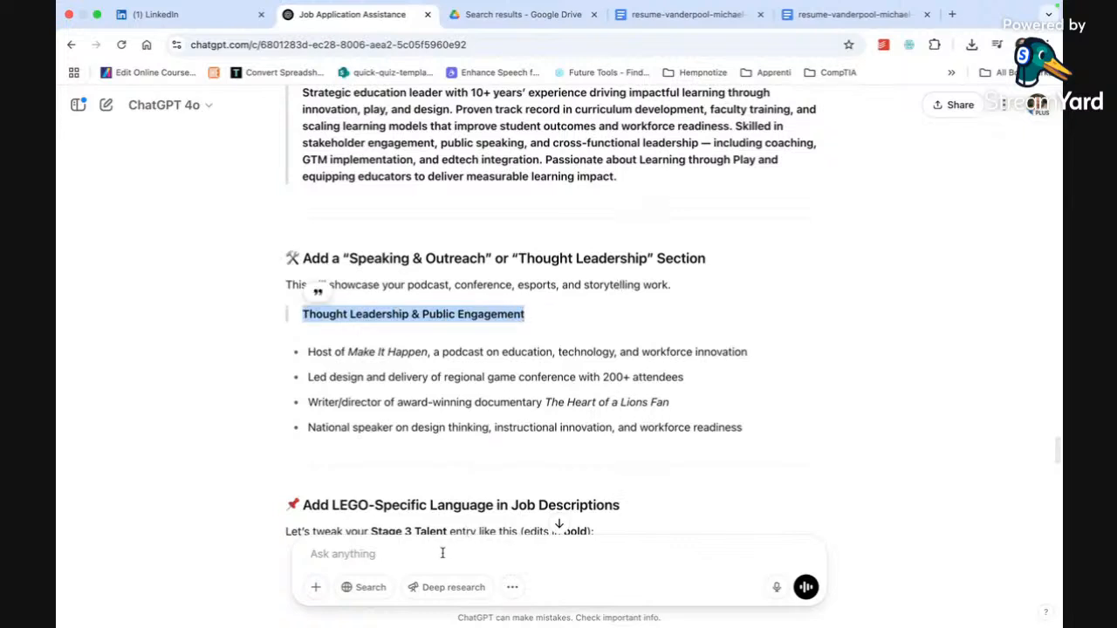
pyautogui.click(416, 565)
pyautogui.write('where should i add th')
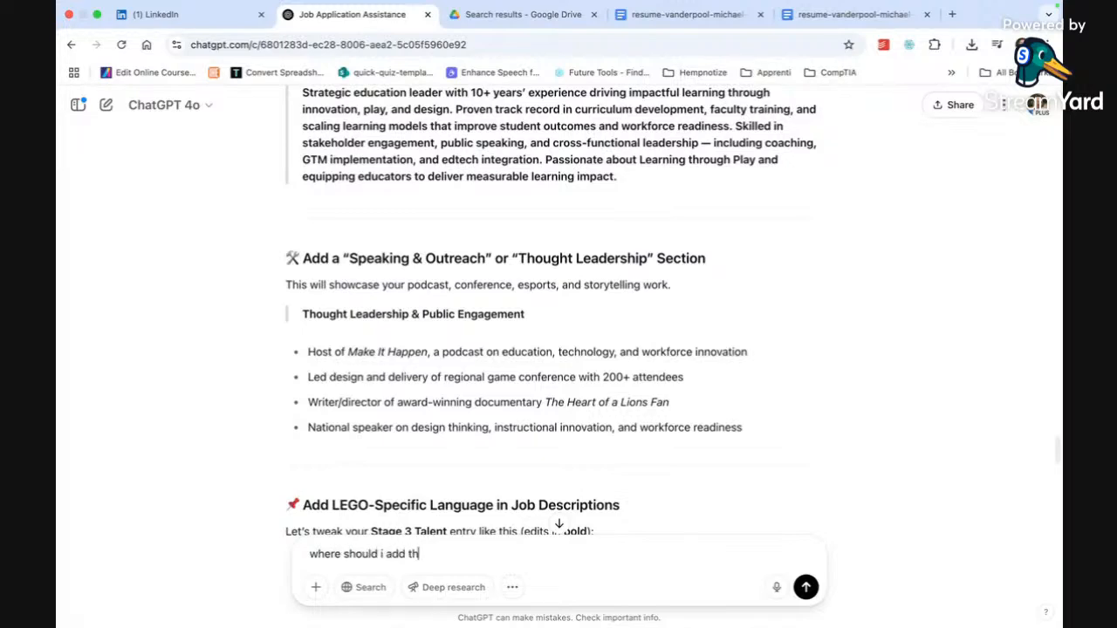
pyautogui.write('is:')
pyautogui.press('super+v')
pyautogui.press('Return')
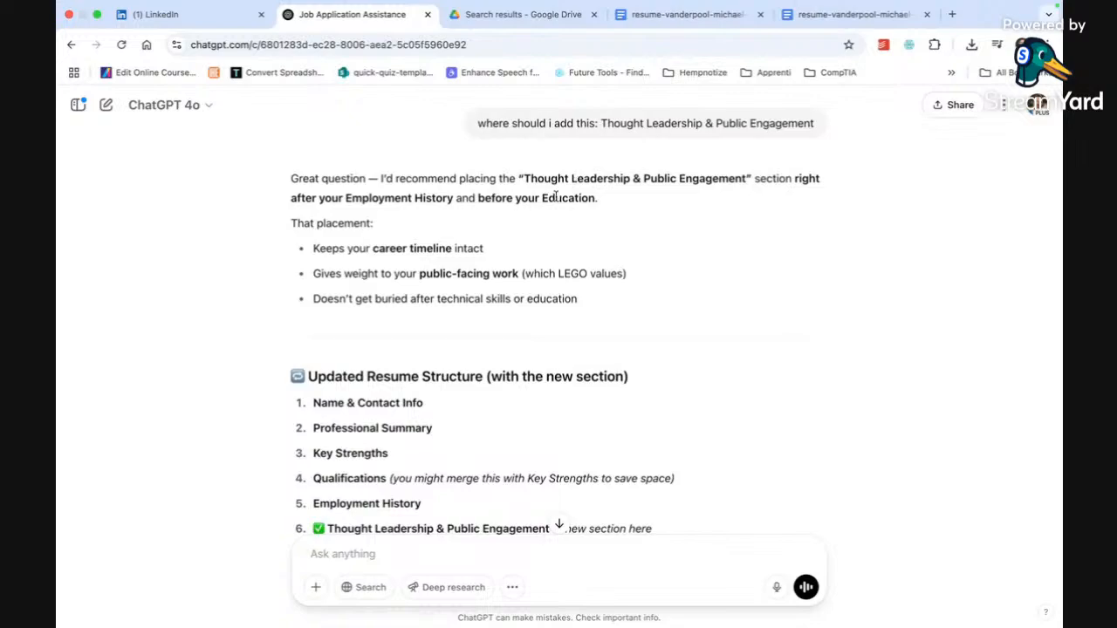
# - In the 2025 resume, insert the heading "Thought Leadership & Public Engagement" above Education, with an empty line beneath it
pyautogui.click(821, 18)
pyautogui.scroll(-8, 510, 342)
pyautogui.scroll(-7, 511, 342)
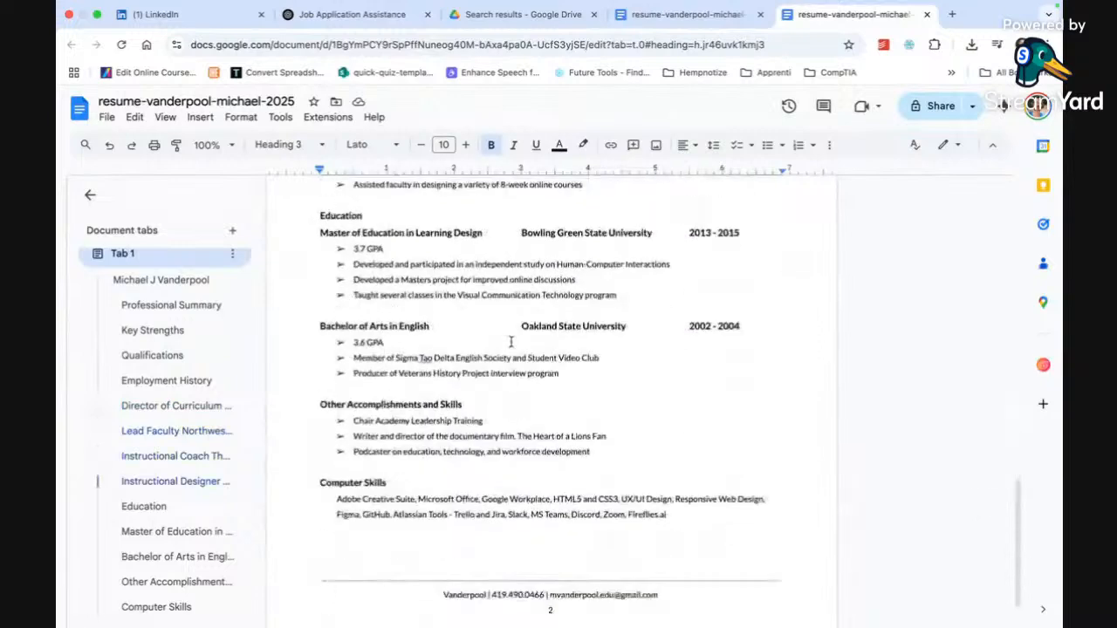
pyautogui.scroll(-1, 511, 342)
pyautogui.scroll(2, 459, 379)
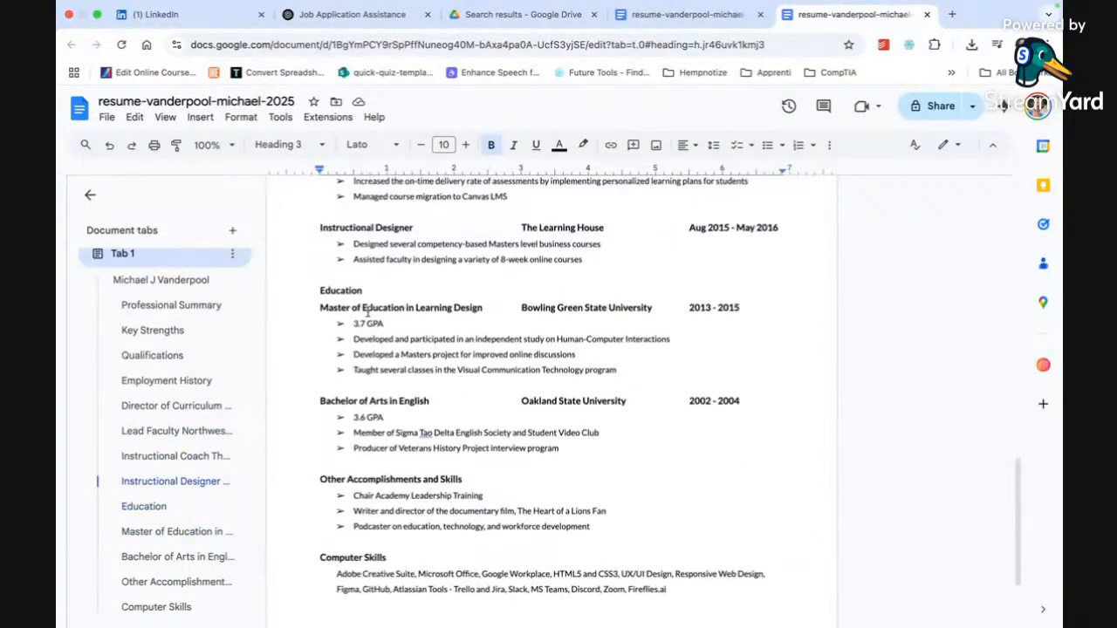
pyautogui.click(302, 280)
pyautogui.press('Return')
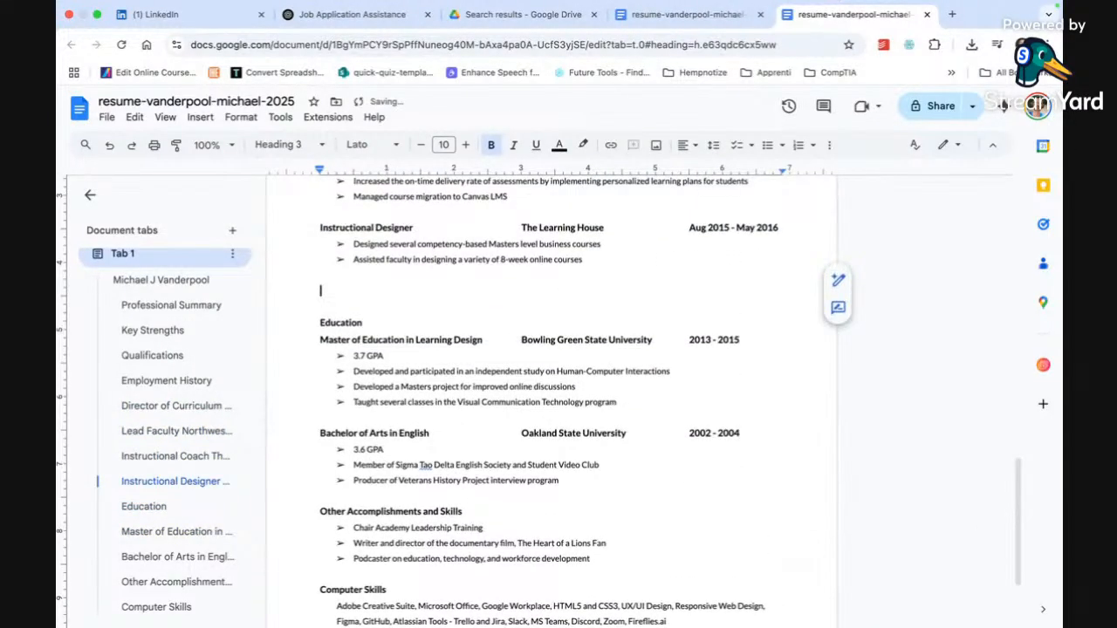
pyautogui.hotkey('ctrl', 'v')
pyautogui.press('Return')
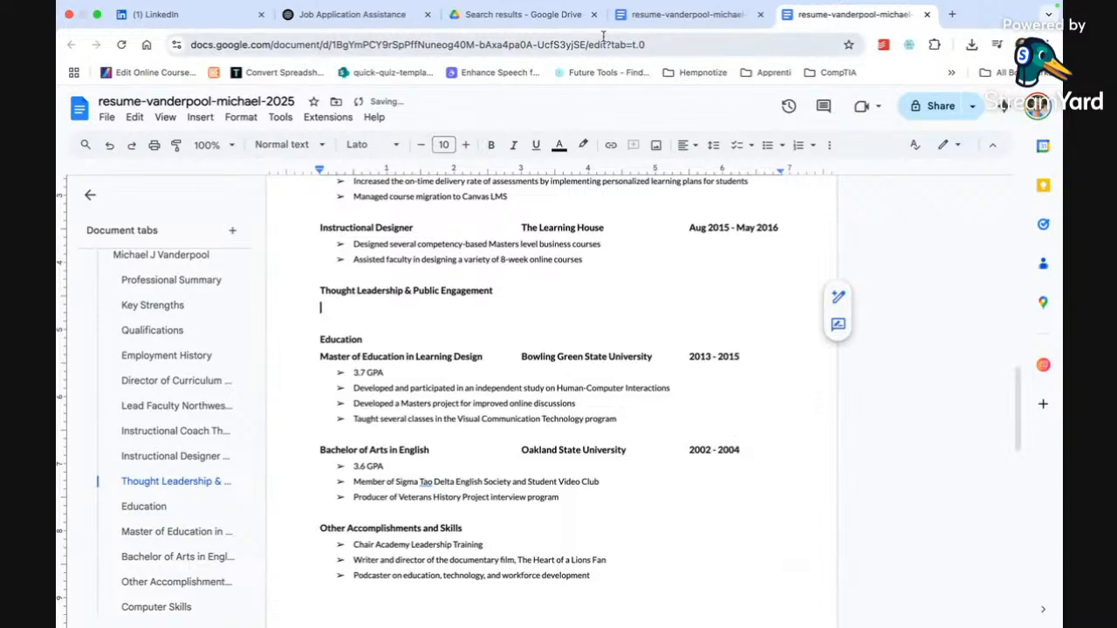
# - Return to ChatGPT and review the suggested bullets under Thought Leadership & Public Engagement
pyautogui.click(399, 15)
pyautogui.scroll(10, 424, 371)
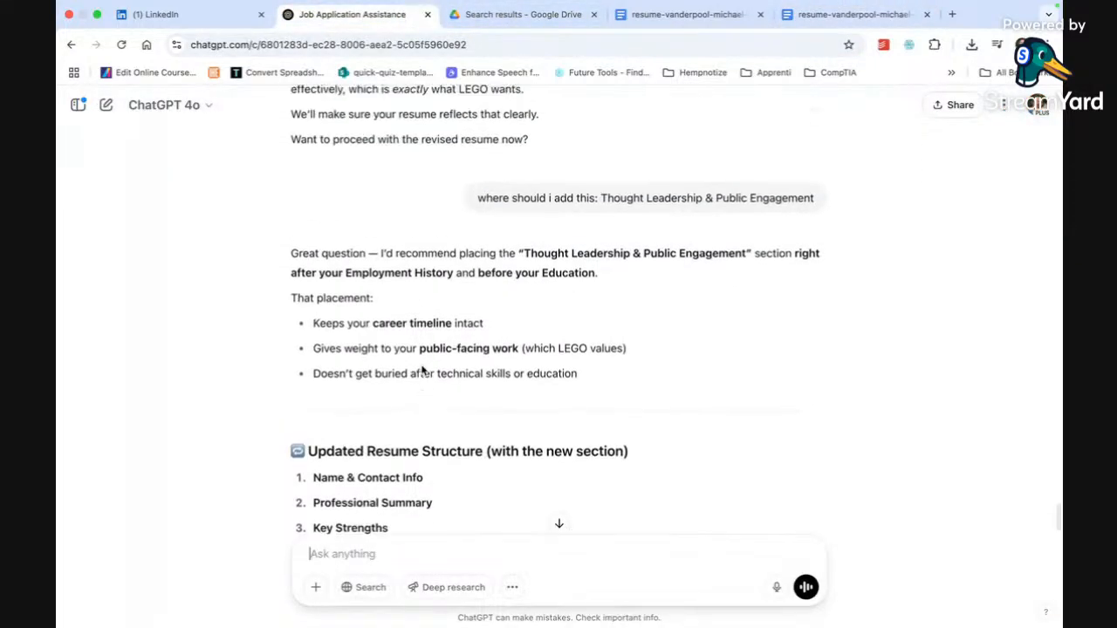
pyautogui.scroll(4, 423, 371)
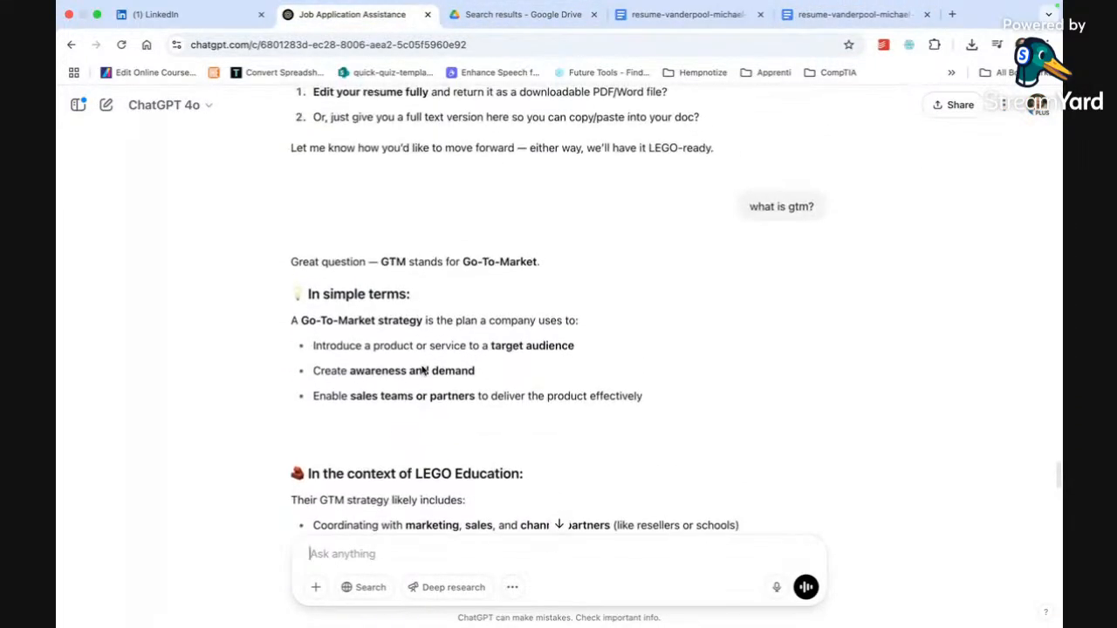
pyautogui.scroll(10, 422, 364)
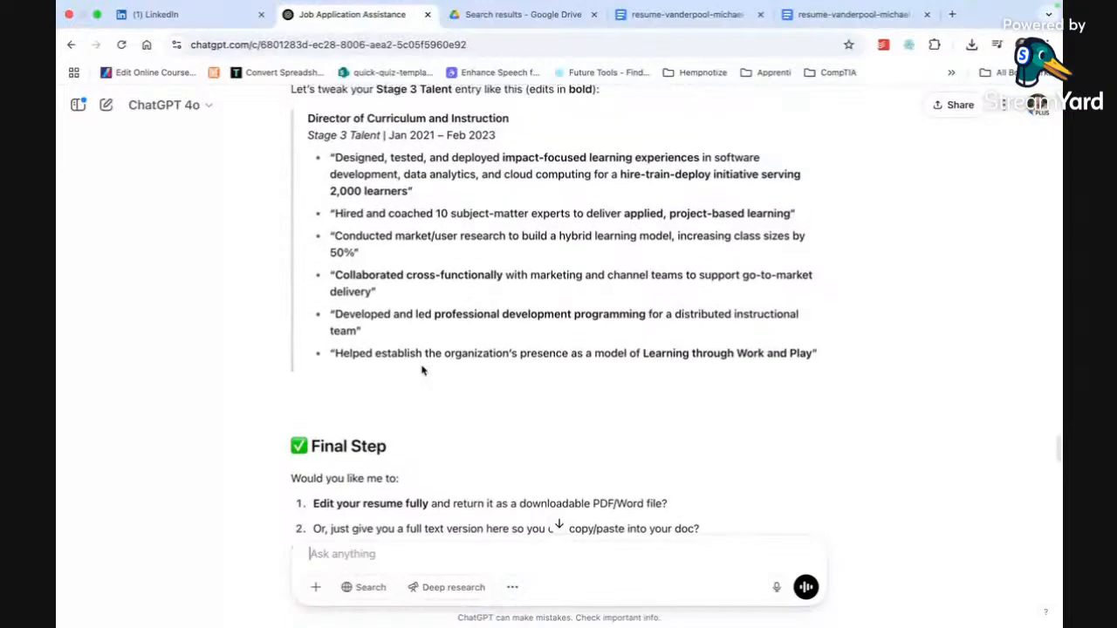
pyautogui.scroll(5, 423, 366)
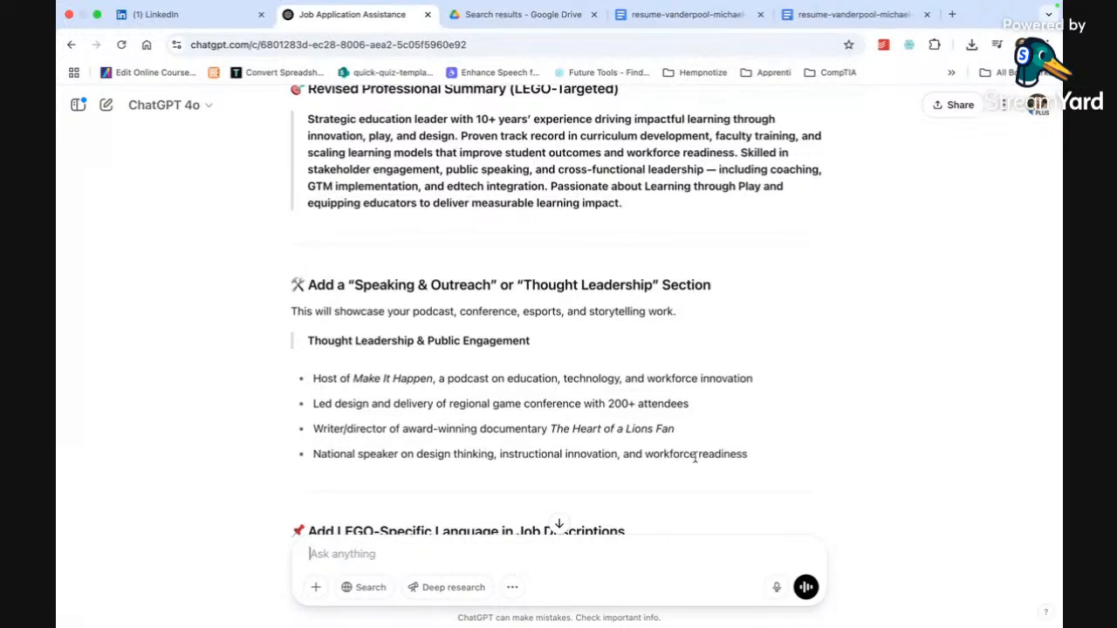
pyautogui.moveTo(750, 460); pyautogui.dragTo(313, 377)
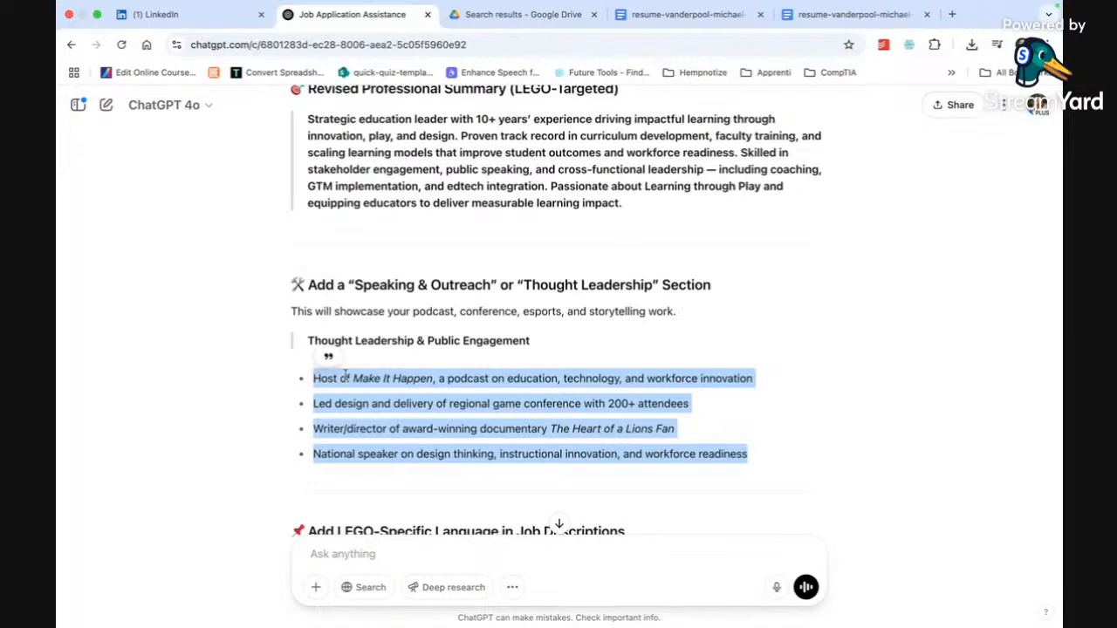
# - Ask ChatGPT to add a thought leadership line about producing an international virtual conference to collect and share lessons learned from covid's impact on higher ed
pyautogui.click(396, 556)
pyautogui.write('G')
pyautogui.press('BackSpace')
pyautogui.write('G')
pyautogui.press('BackSpace')
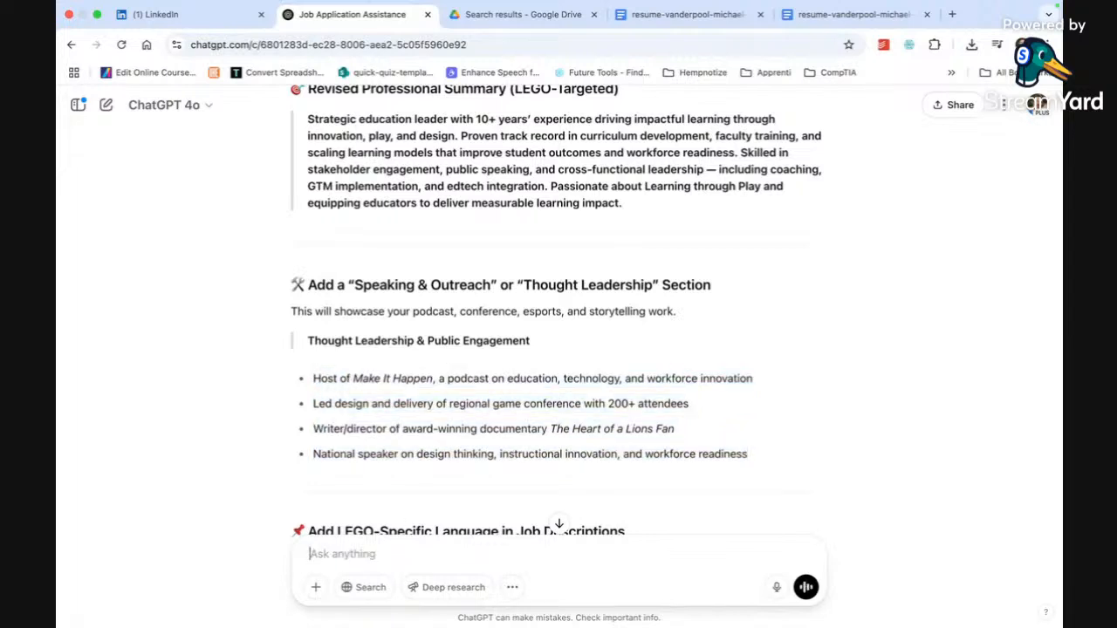
pyautogui.write('in the thought leadership section, add a line a')
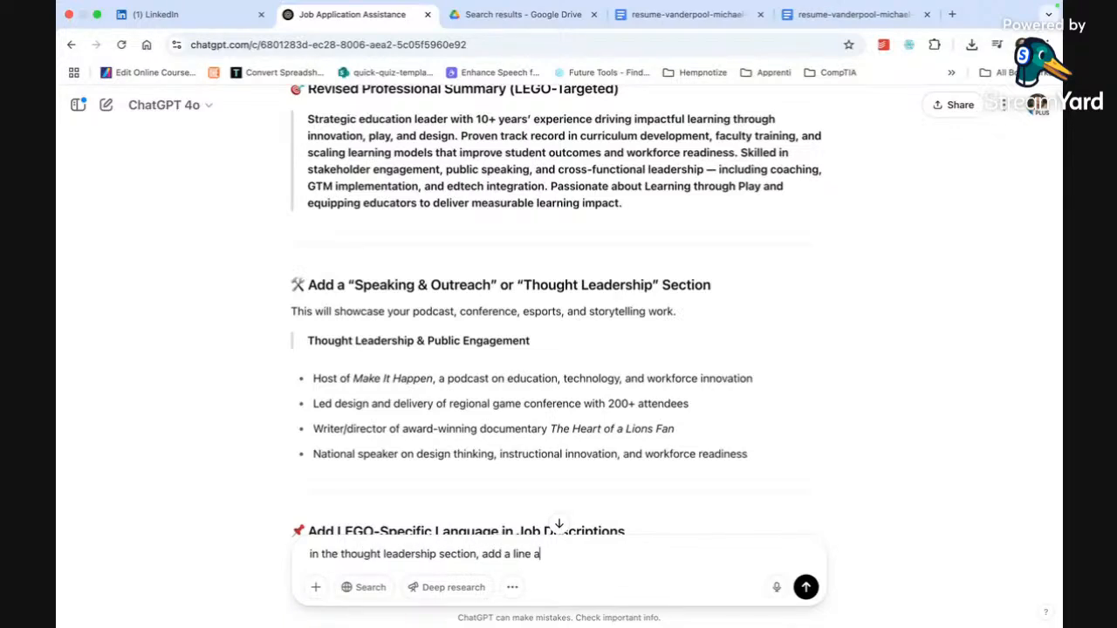
pyautogui.write('bout producing an inter')
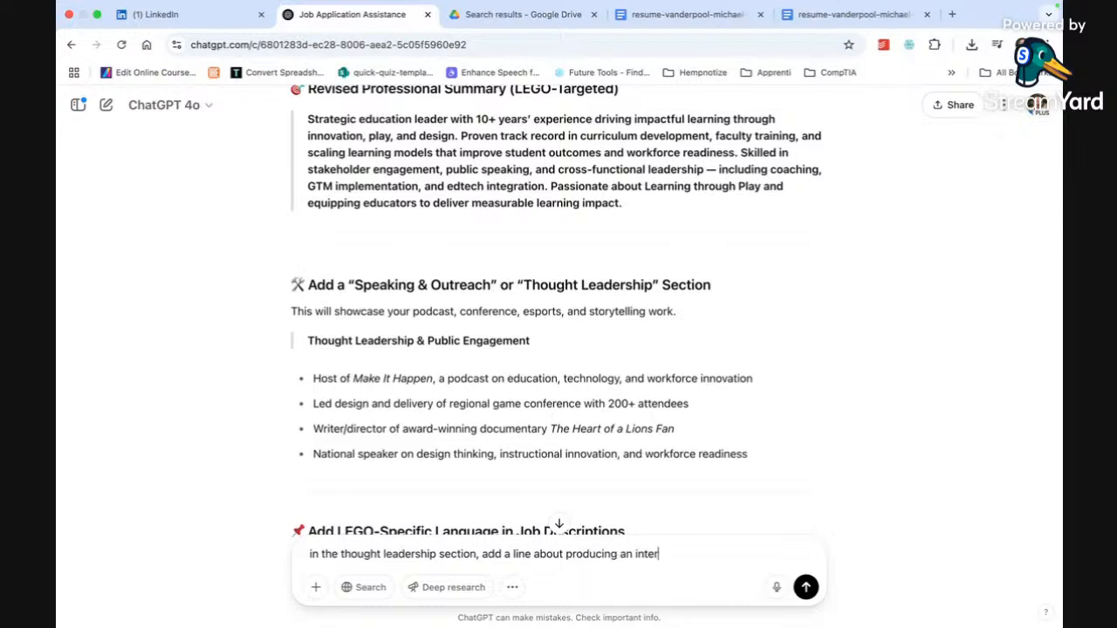
pyautogui.write('natioal conc')
pyautogui.write('ual confeference ')
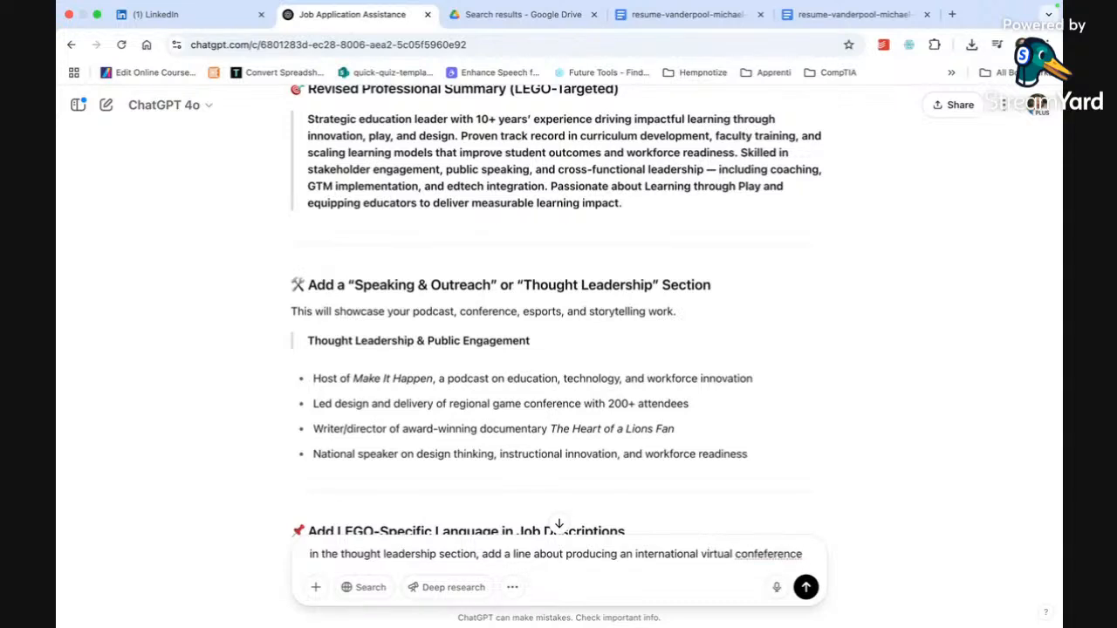
pyautogui.write('to co')
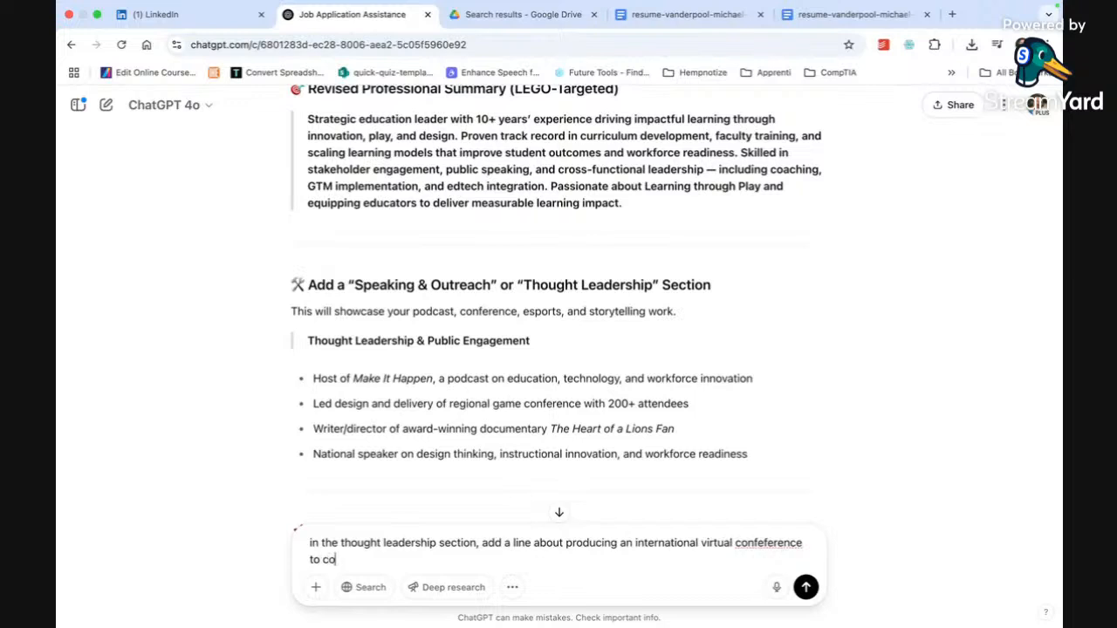
pyautogui.write("llect and share lessons learned from covid's impact on higher edu")
pyautogui.press('Return')
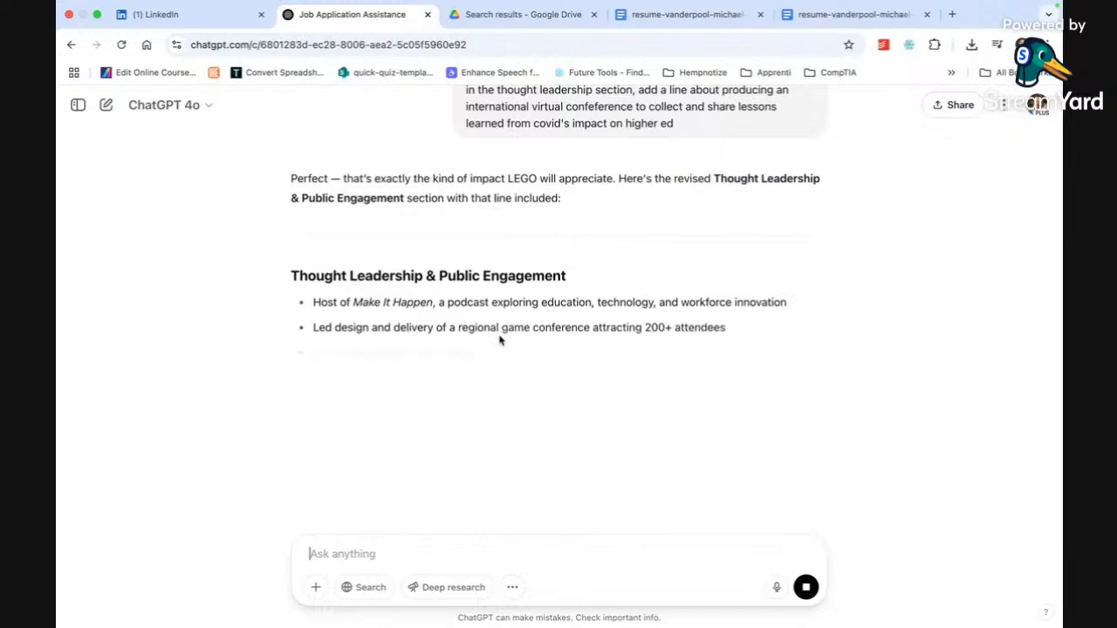
# - Copy the five revised bullets from ChatGPT into the 2025 resume under the Thought Leadership & Public Engagement heading
pyautogui.moveTo(781, 427); pyautogui.dragTo(317, 316)
pyautogui.press('super+c')
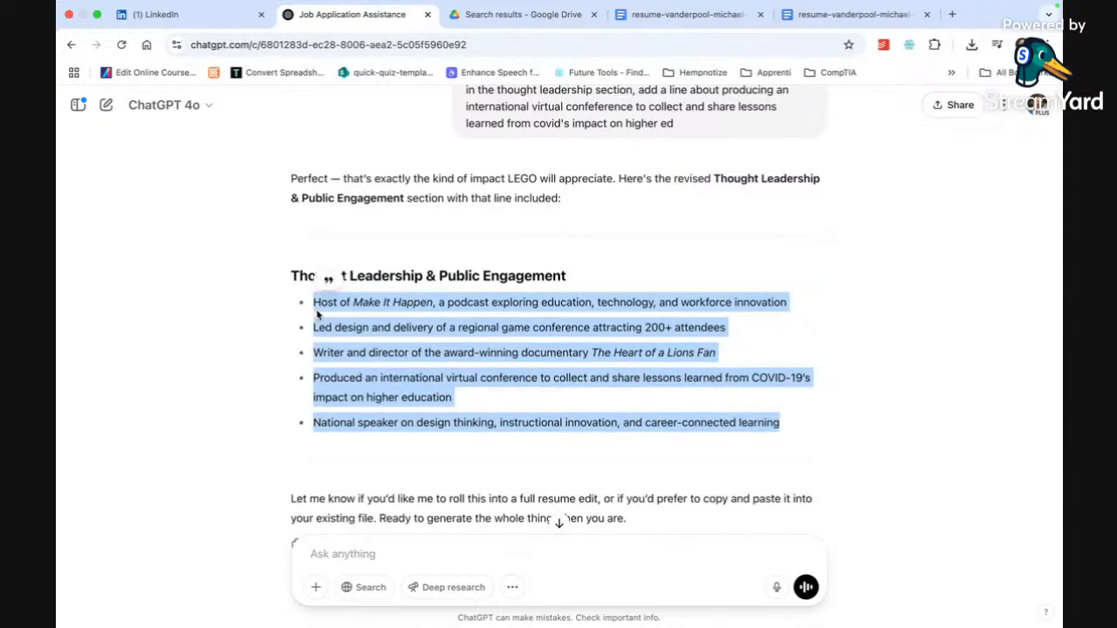
pyautogui.click(850, 14)
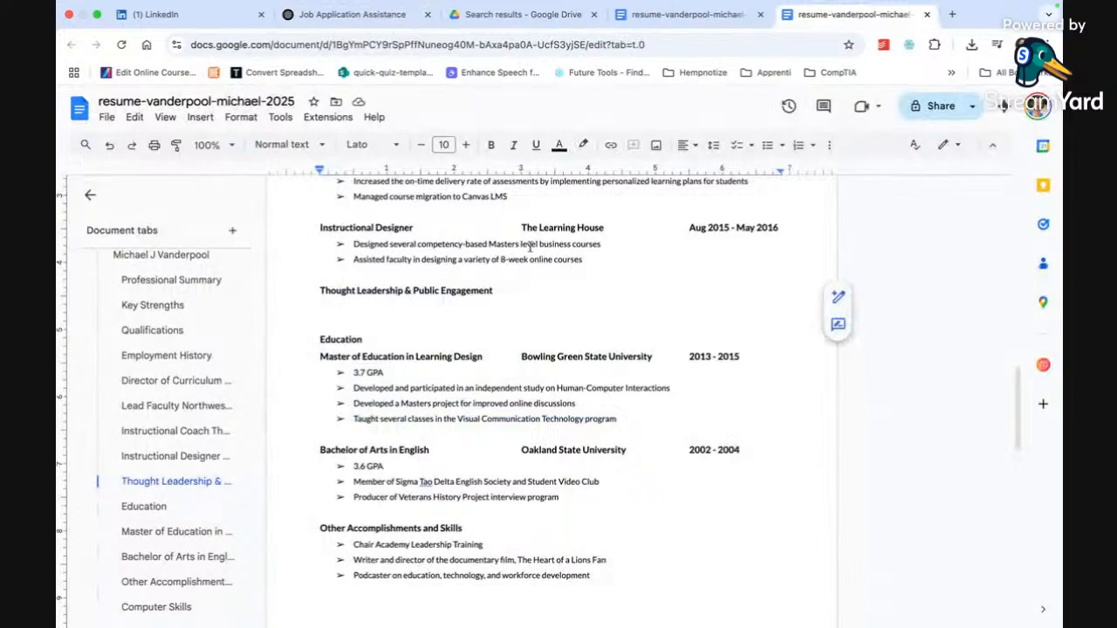
pyautogui.press('super+v')
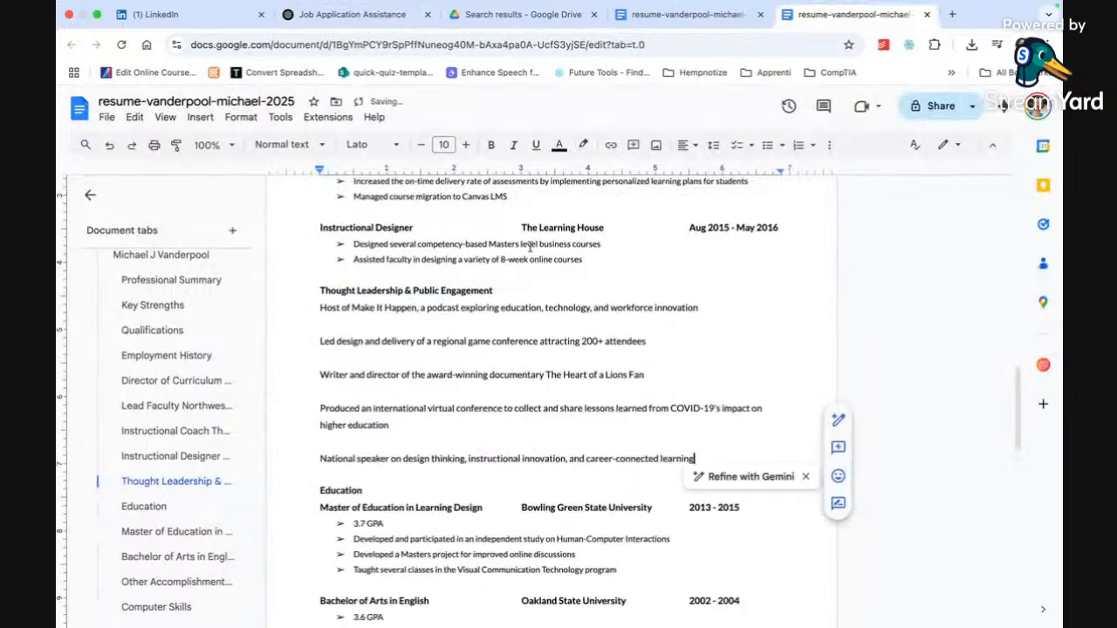
# - Turn the podcast, game conference and documentary lines into consecutive bullets, removing the blank lines between them
pyautogui.click(321, 308)
pyautogui.click(767, 146)
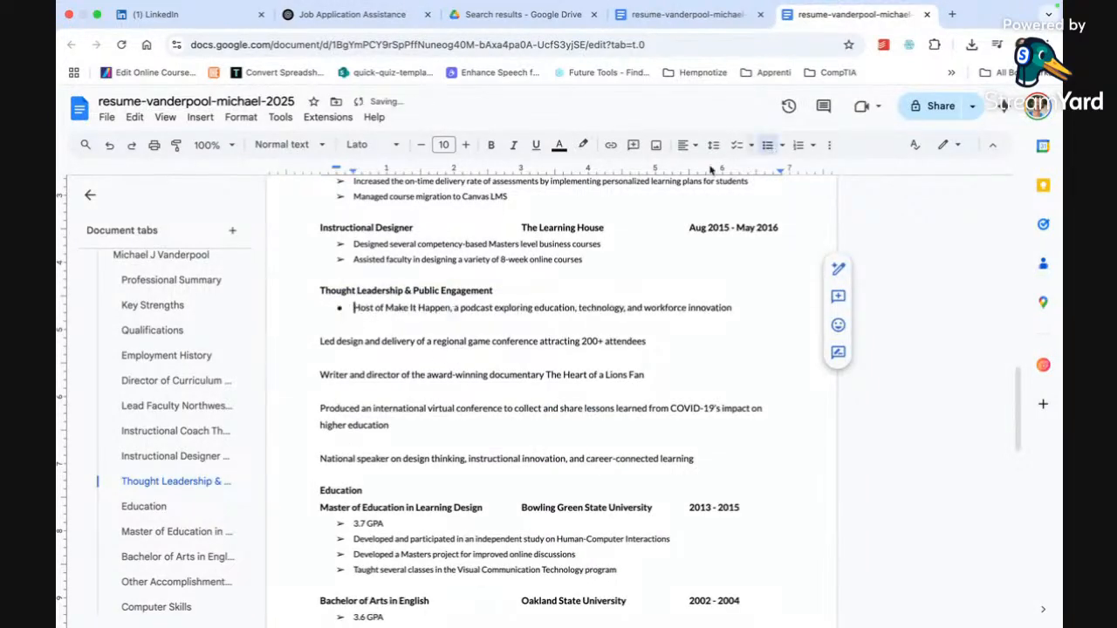
pyautogui.click(319, 341)
pyautogui.press('BackSpace')
pyautogui.press('Return')
pyautogui.click(319, 365)
pyautogui.press('BackSpace')
pyautogui.press('Return')
pyautogui.press('BackSpace')
pyautogui.press('BackSpace')
pyautogui.press('Return')
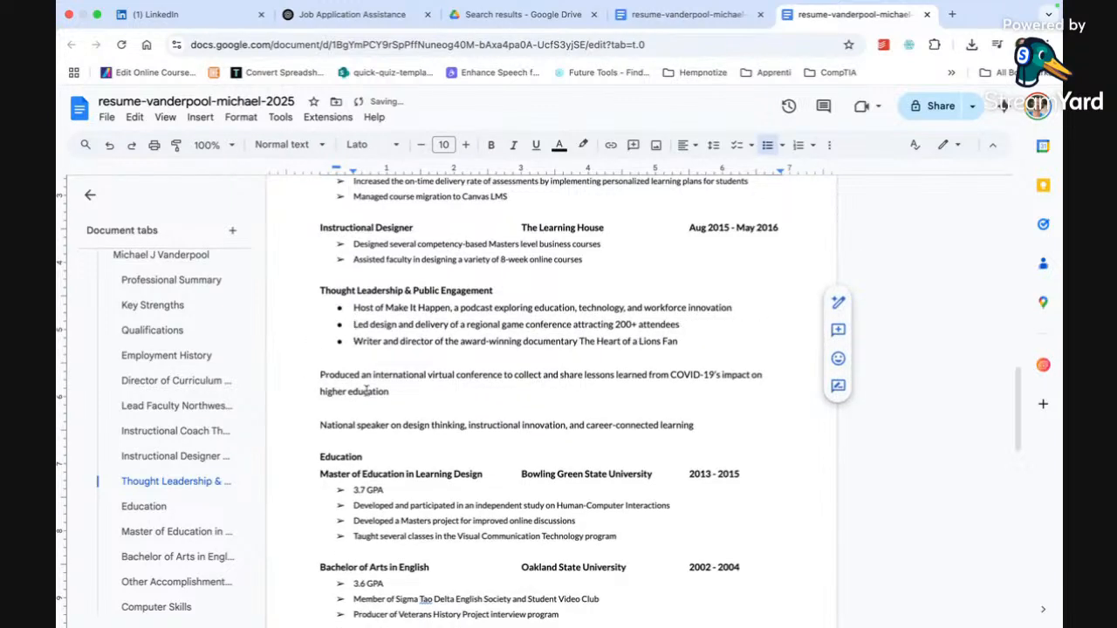
# - Cut the COVID-19 virtual conference line and make the "National speaker" line the bullet after the documentary one
pyautogui.moveTo(393, 392); pyautogui.dragTo(303, 377)
pyautogui.hotkey('ctrl', 'c')
pyautogui.press('BackSpace')
pyautogui.press('BackSpace')
pyautogui.press('BackSpace')
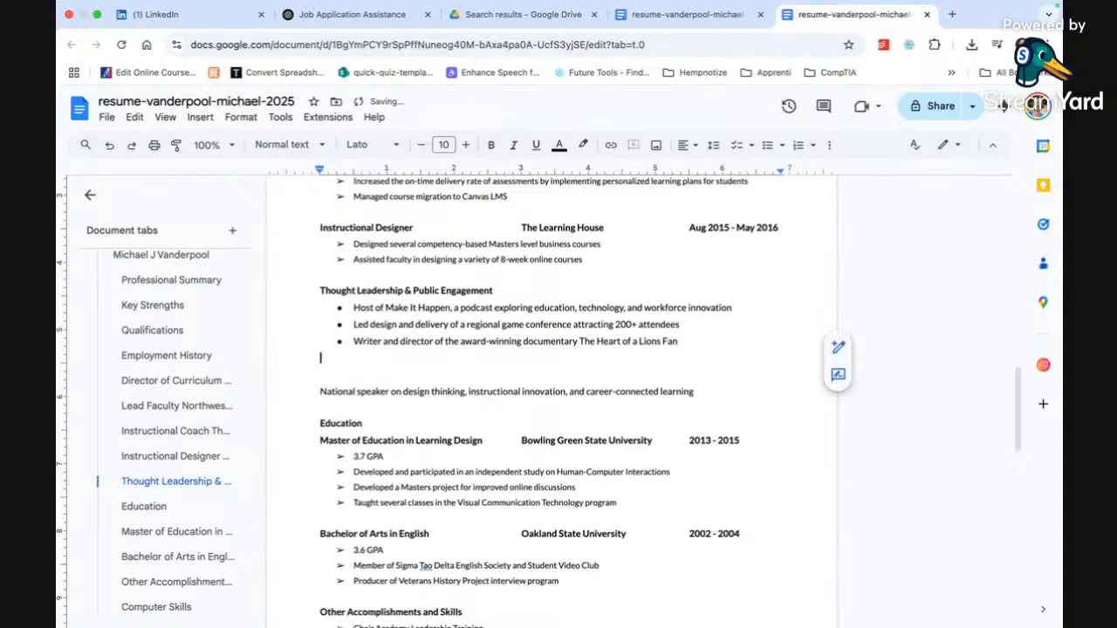
pyautogui.click(312, 377)
pyautogui.press('BackSpace')
pyautogui.press('BackSpace')
pyautogui.press('Return')
# - Insert the cut COVID-19 virtual conference line as the first bullet under Thought Leadership & Public Engagement
pyautogui.click(353, 307)
pyautogui.press('Return')
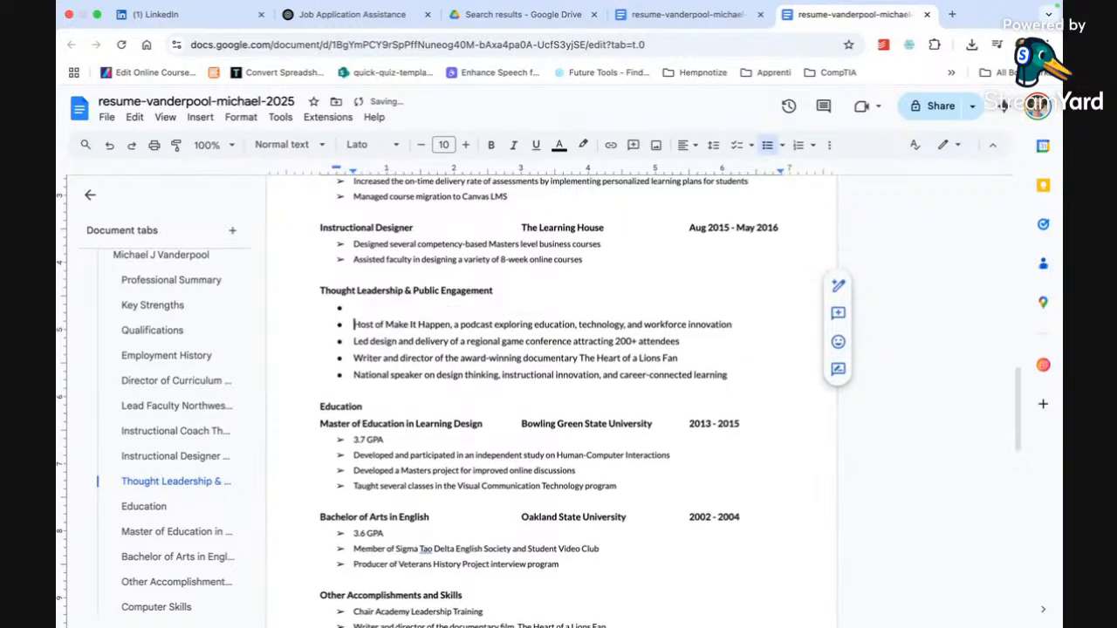
pyautogui.press('Up')
pyautogui.hotkey('ctrl', 'v')
# - Delete "award-winning" from the bullet about the documentary The Heart of a Lions Fan
pyautogui.click(398, 374)
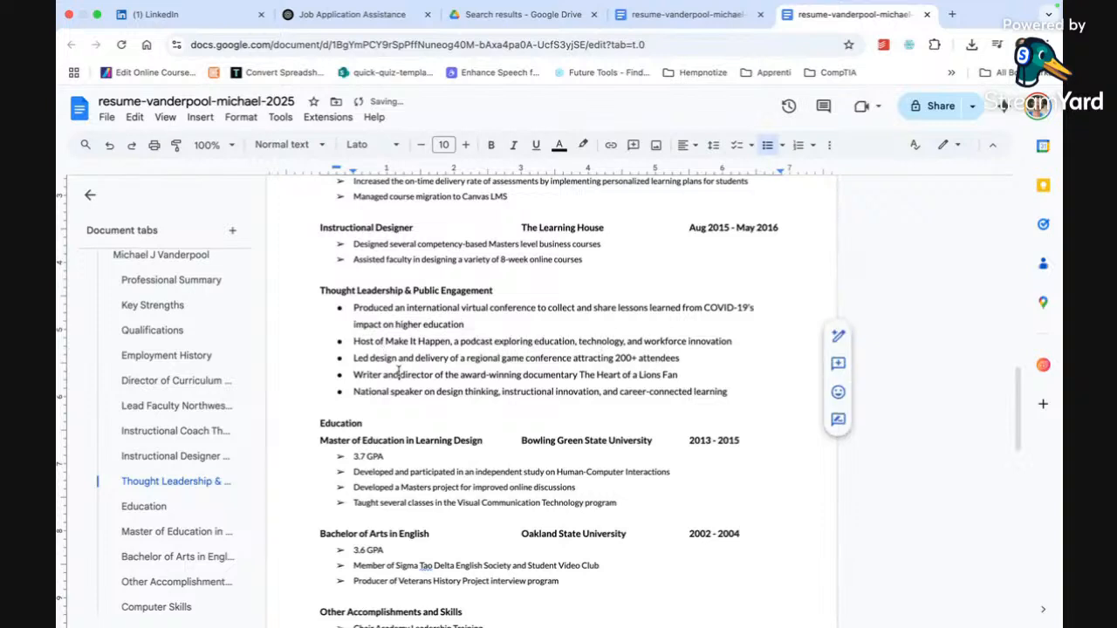
pyautogui.moveTo(524, 375); pyautogui.dragTo(460, 375)
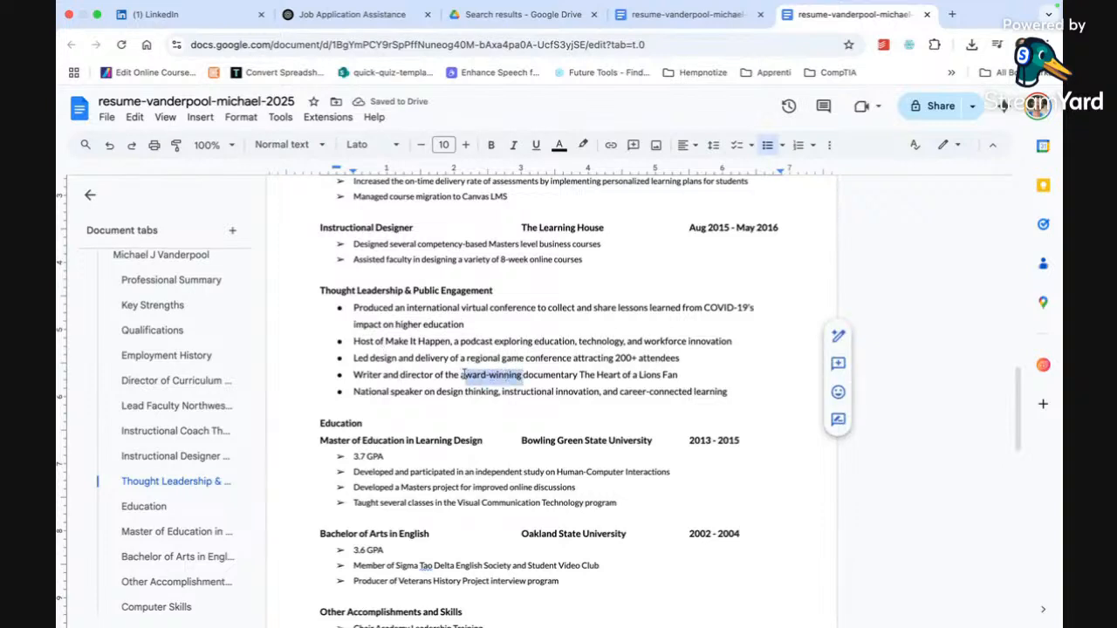
pyautogui.press('BackSpace')
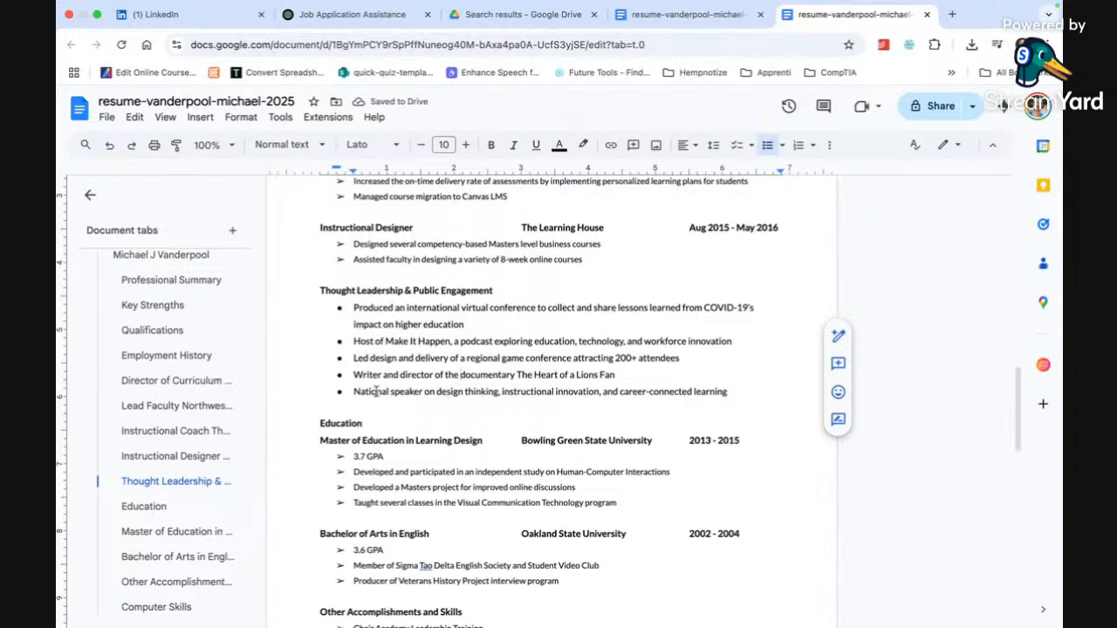
# - Replace "National" with "Regional" in the speaker bullet under Thought Leadership & Public Engagement
pyautogui.moveTo(353, 392); pyautogui.dragTo(389, 392)
pyautogui.write('Regional')
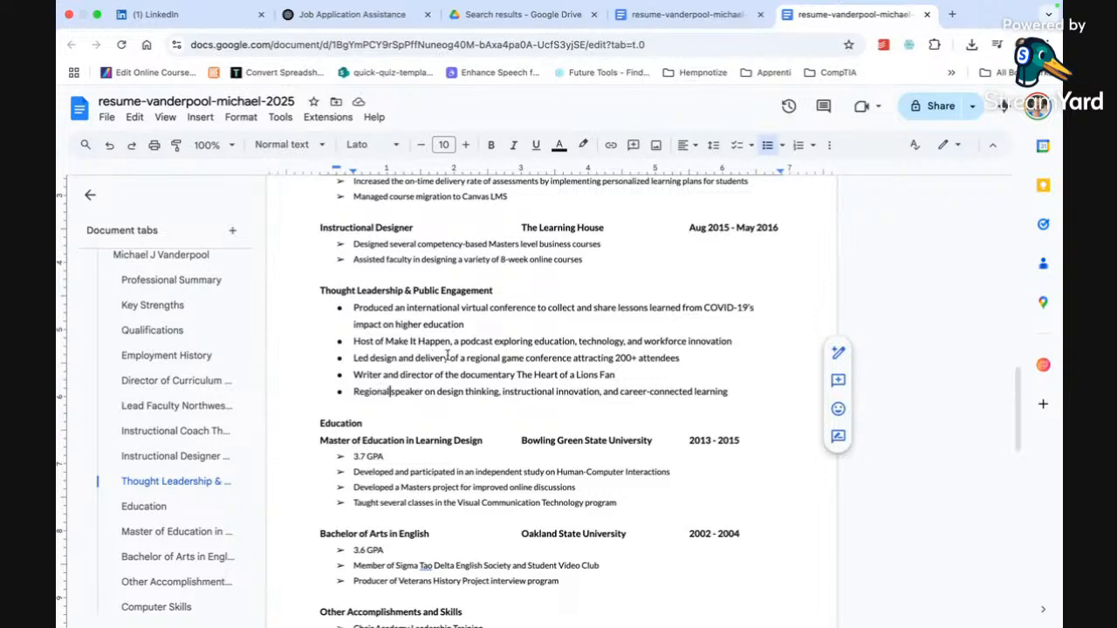
pyautogui.scroll(-1, 464, 365)
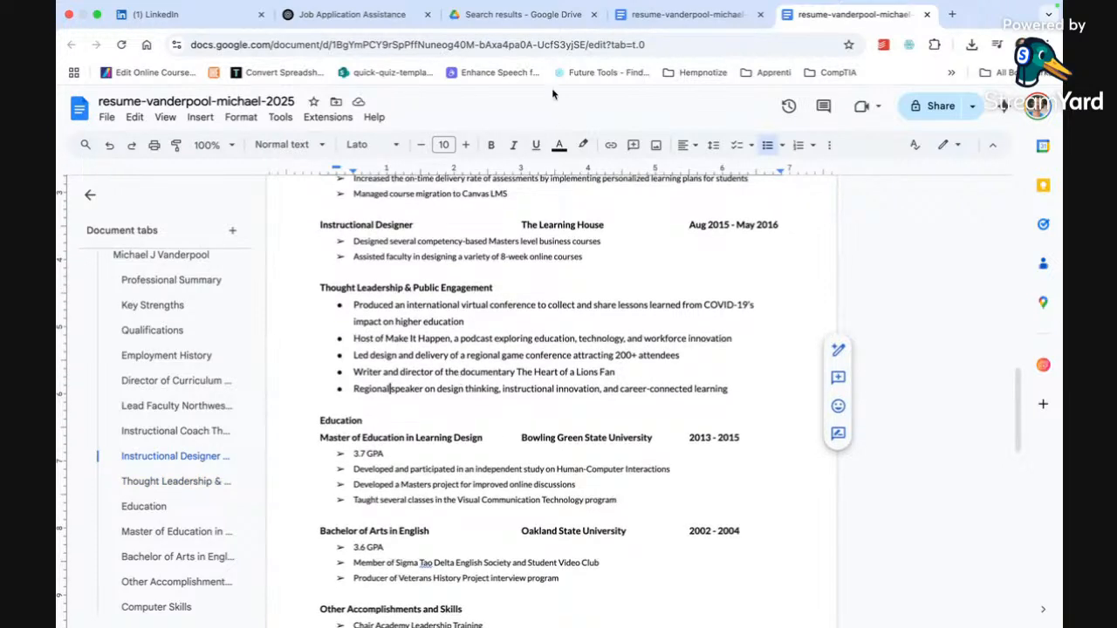
# - Switch to ChatGPT and copy all its suggested Stage 3 Talent bullets, from "Designed, tested, and deployed" through "Learning through Work and Play"
pyautogui.click(388, 15)
pyautogui.scroll(1, 406, 229)
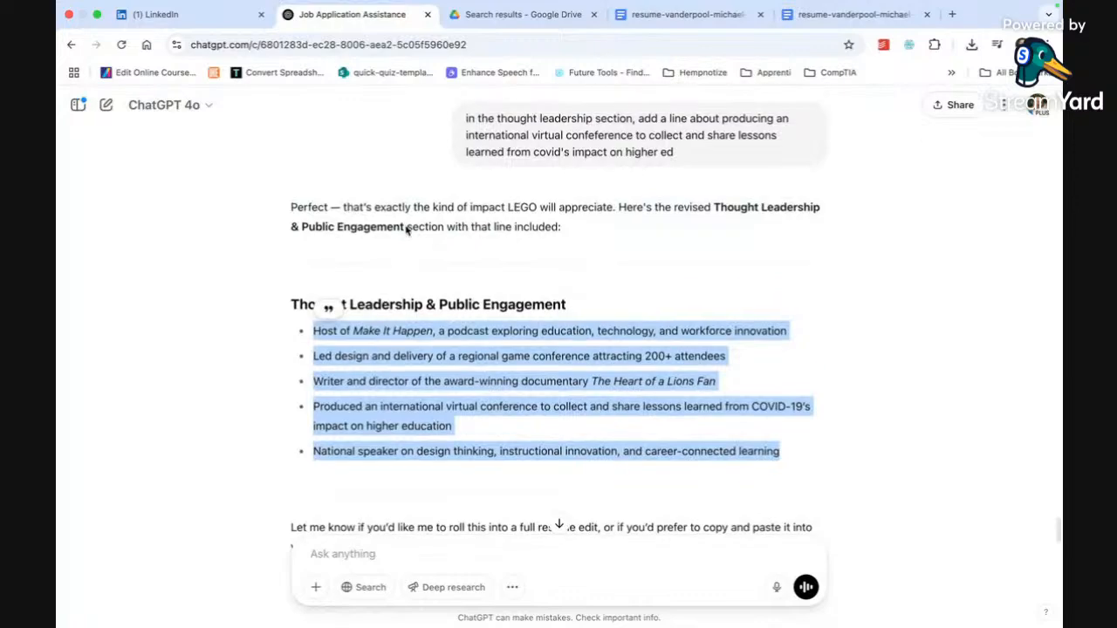
pyautogui.scroll(10, 405, 229)
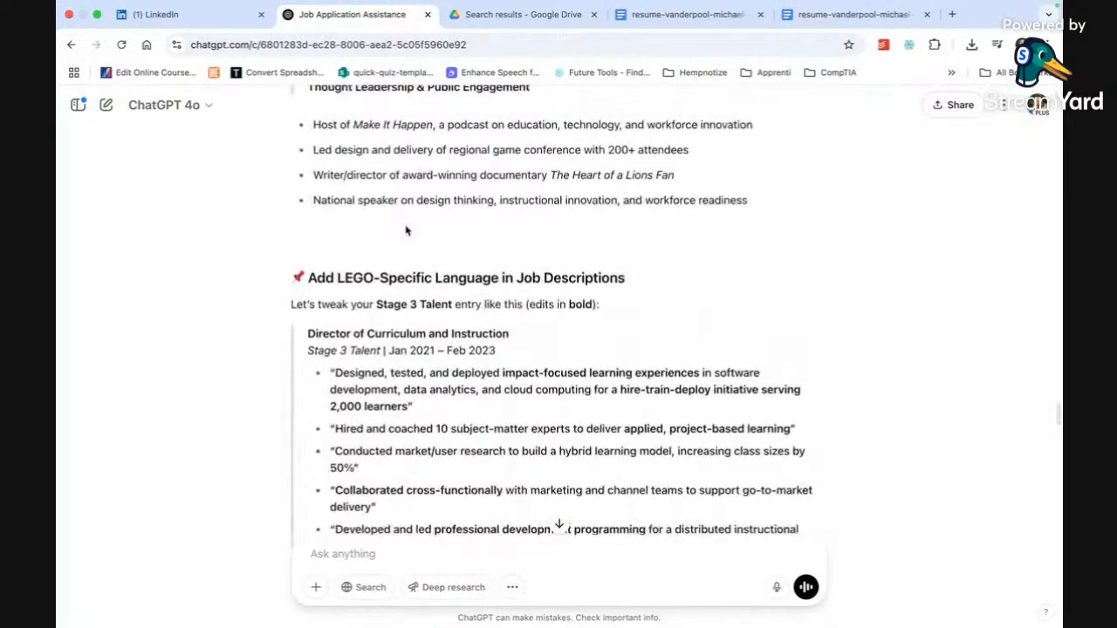
pyautogui.scroll(3, 405, 229)
pyautogui.scroll(-6, 406, 230)
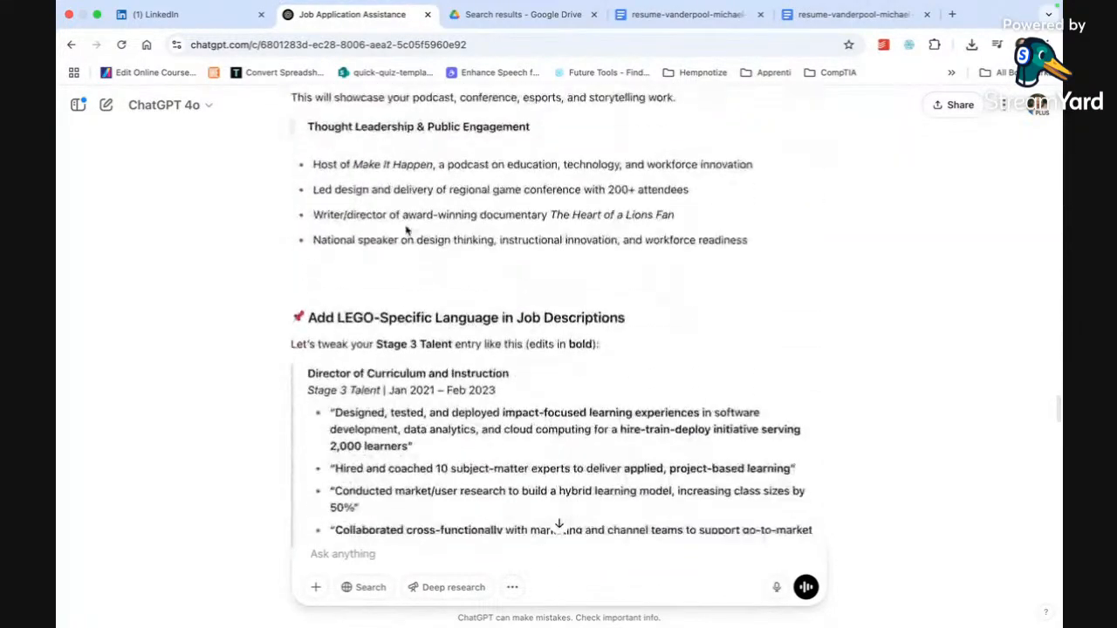
pyautogui.scroll(-2, 405, 228)
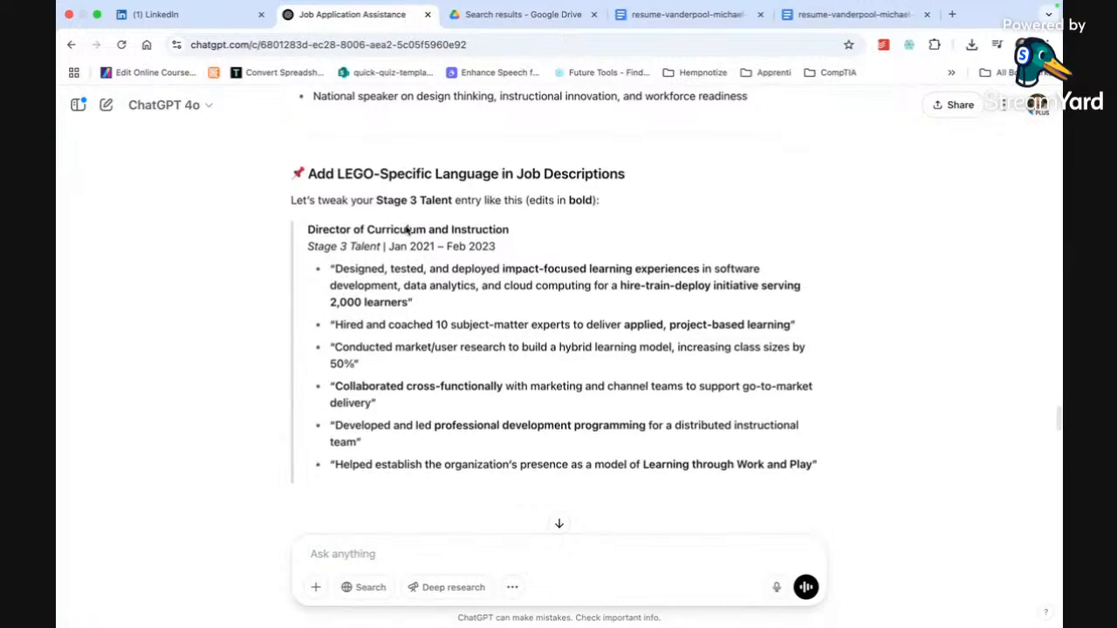
pyautogui.scroll(-1, 406, 228)
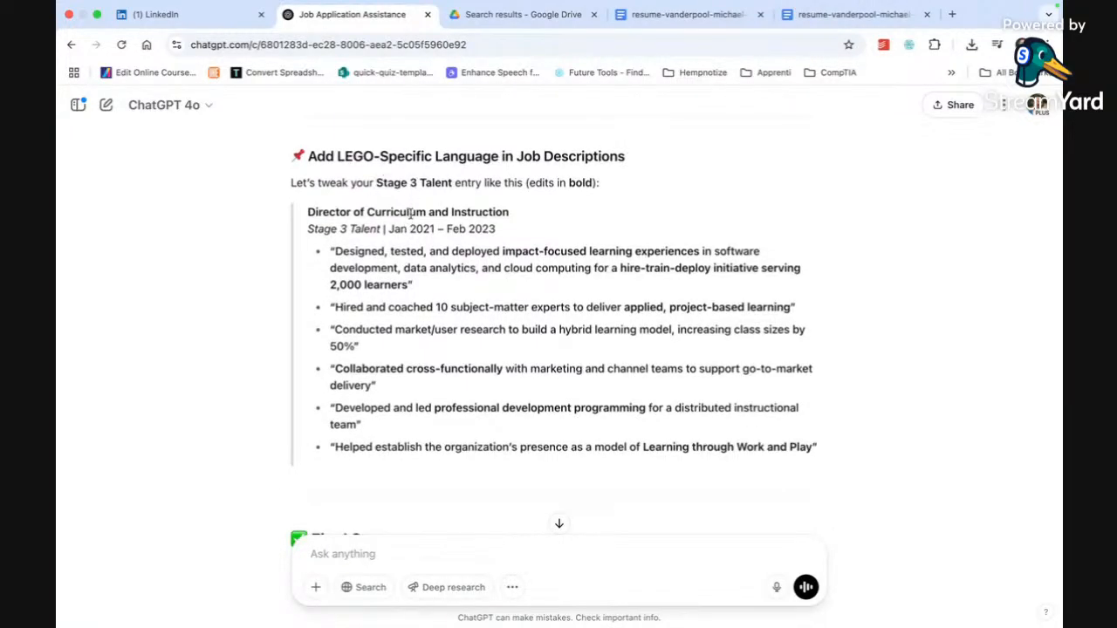
pyautogui.moveTo(331, 253); pyautogui.dragTo(385, 280)
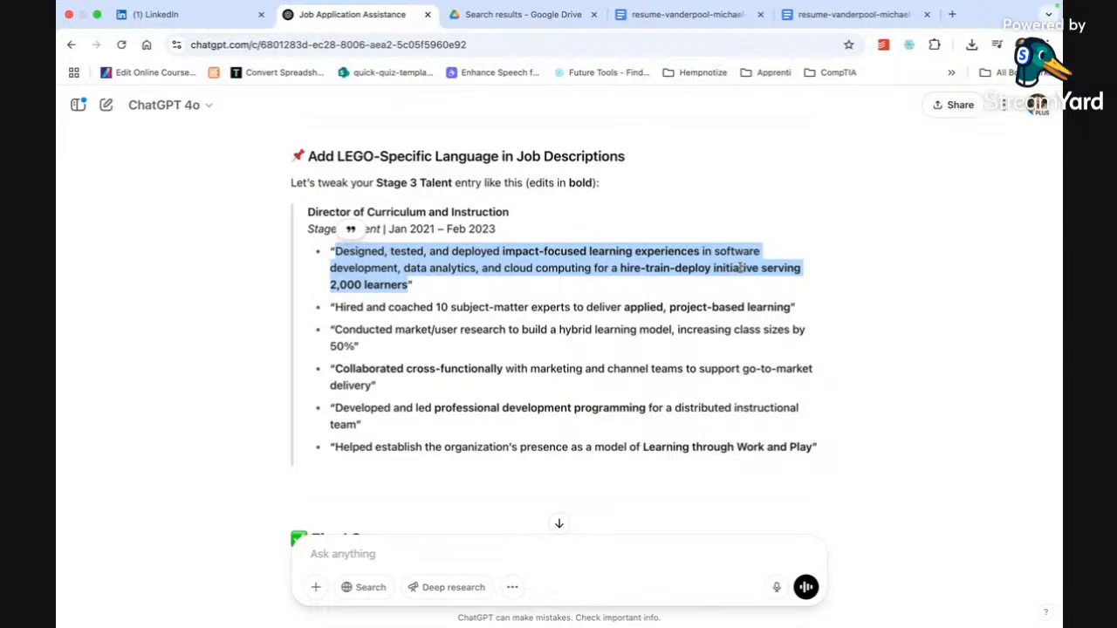
pyautogui.scroll(-2, 740, 270)
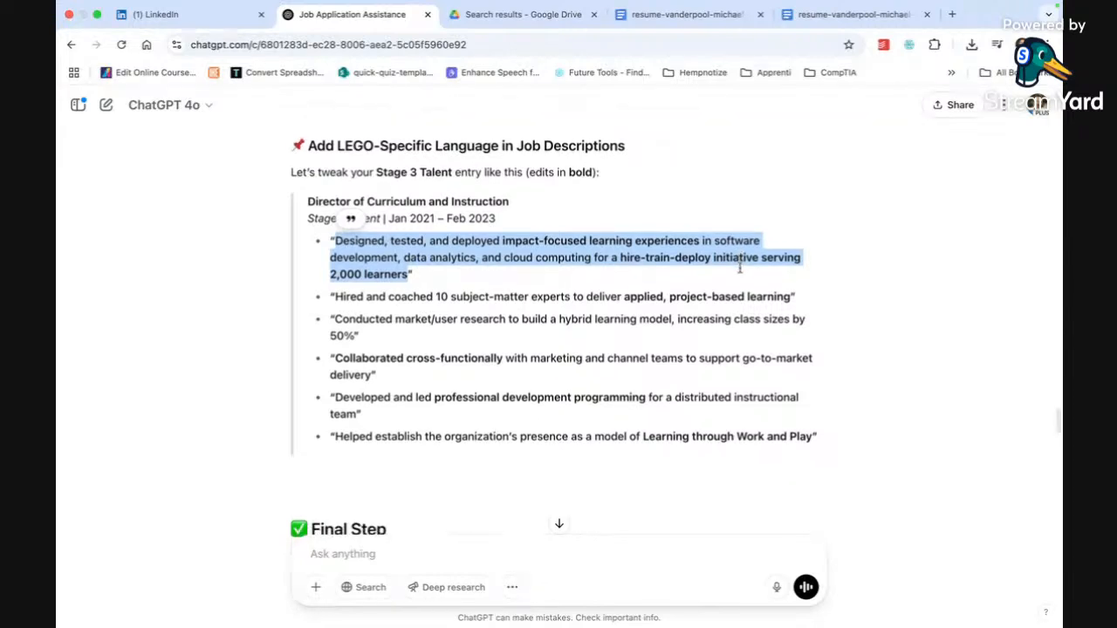
pyautogui.scroll(-3, 739, 273)
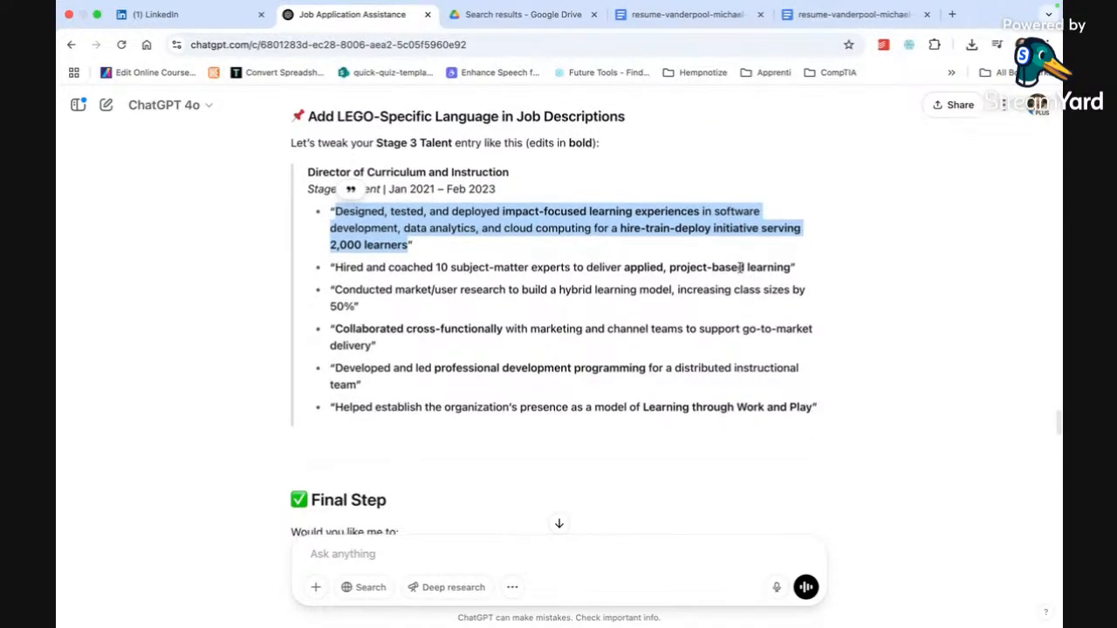
pyautogui.scroll(-4, 739, 272)
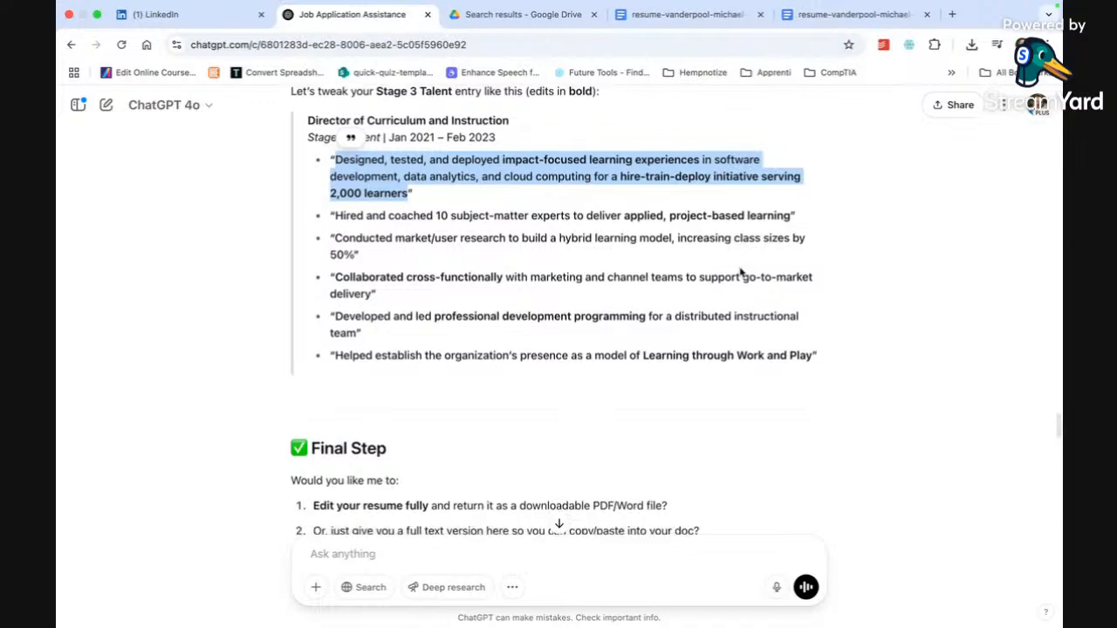
pyautogui.scroll(-3, 740, 272)
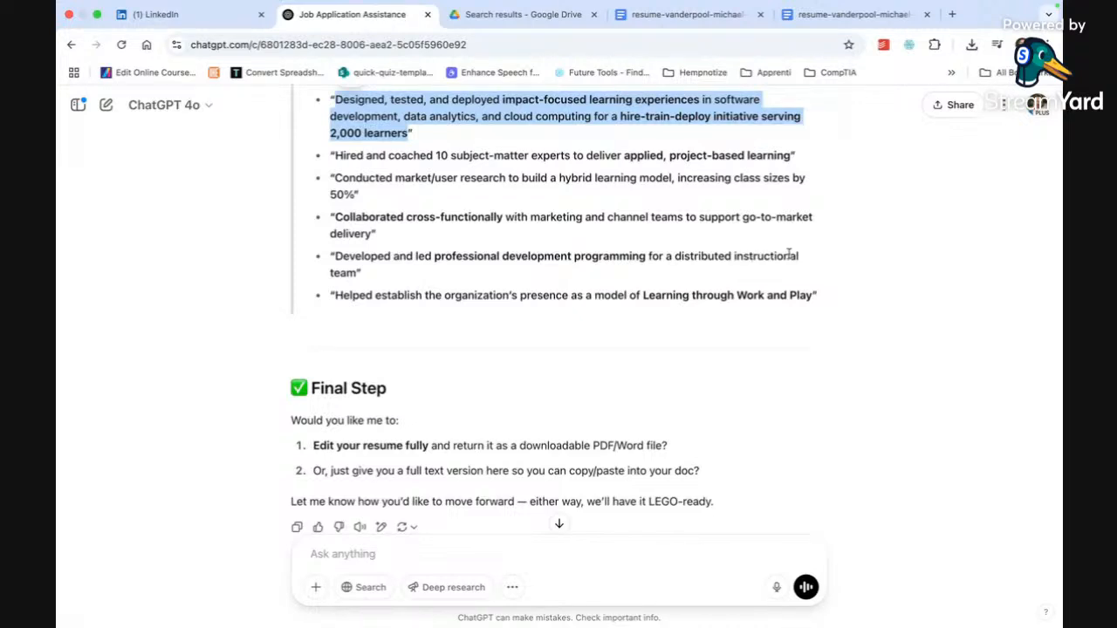
pyautogui.keyDown('shift'); pyautogui.click(825, 300); pyautogui.keyUp('shift')
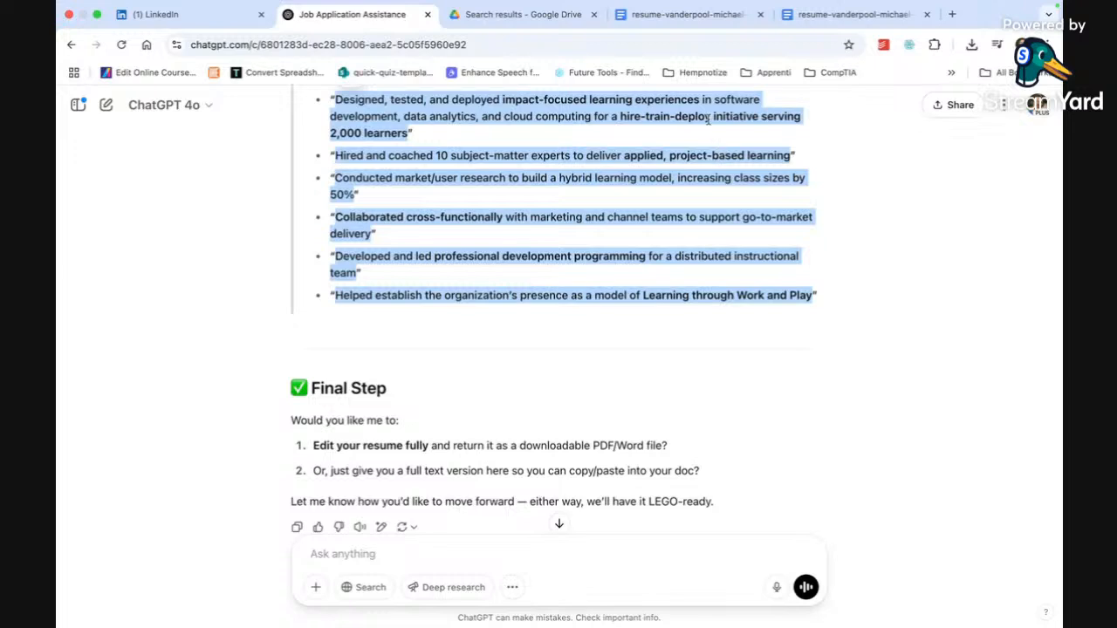
# - In the 2025 resume, replace all bullets under Director of Curriculum and Instruction at Stage 3 Talent with the copied ones
pyautogui.click(818, 15)
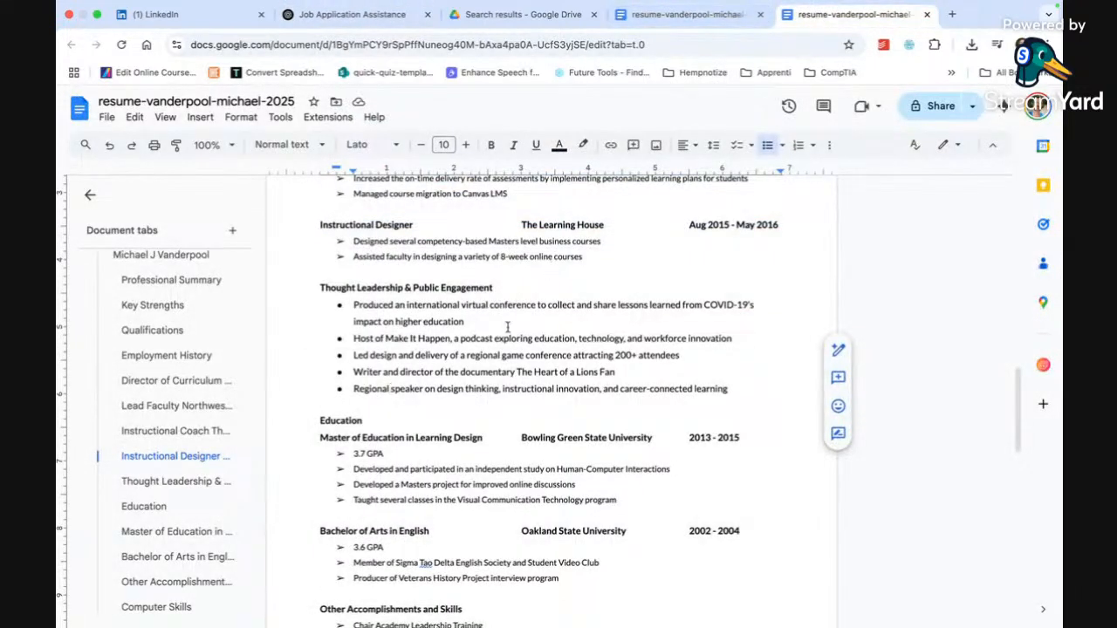
pyautogui.scroll(6, 505, 349)
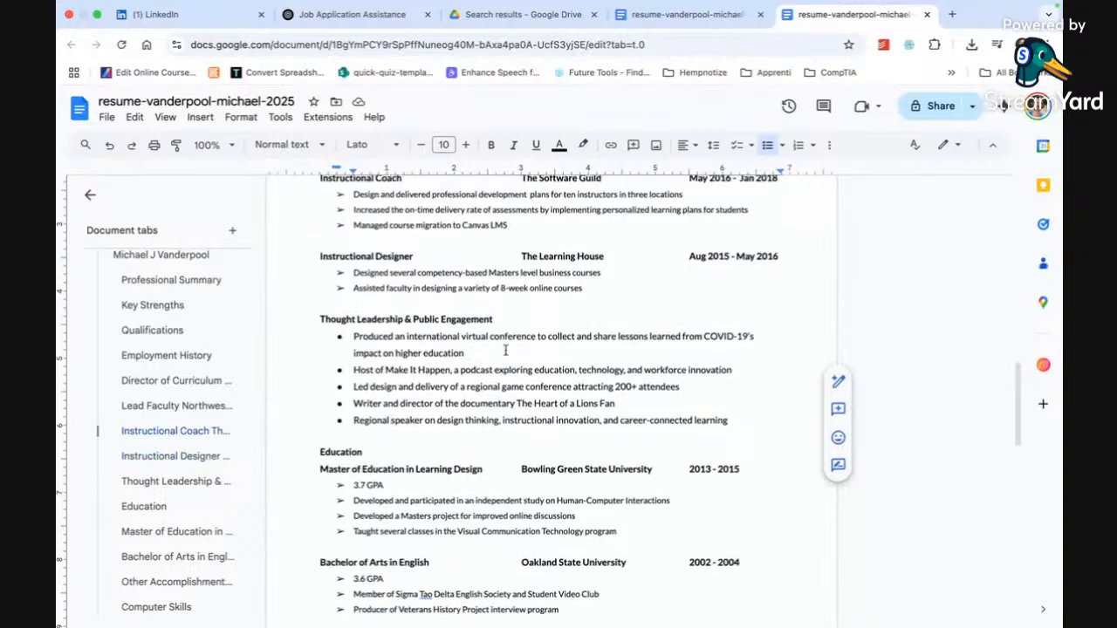
pyautogui.scroll(1, 505, 350)
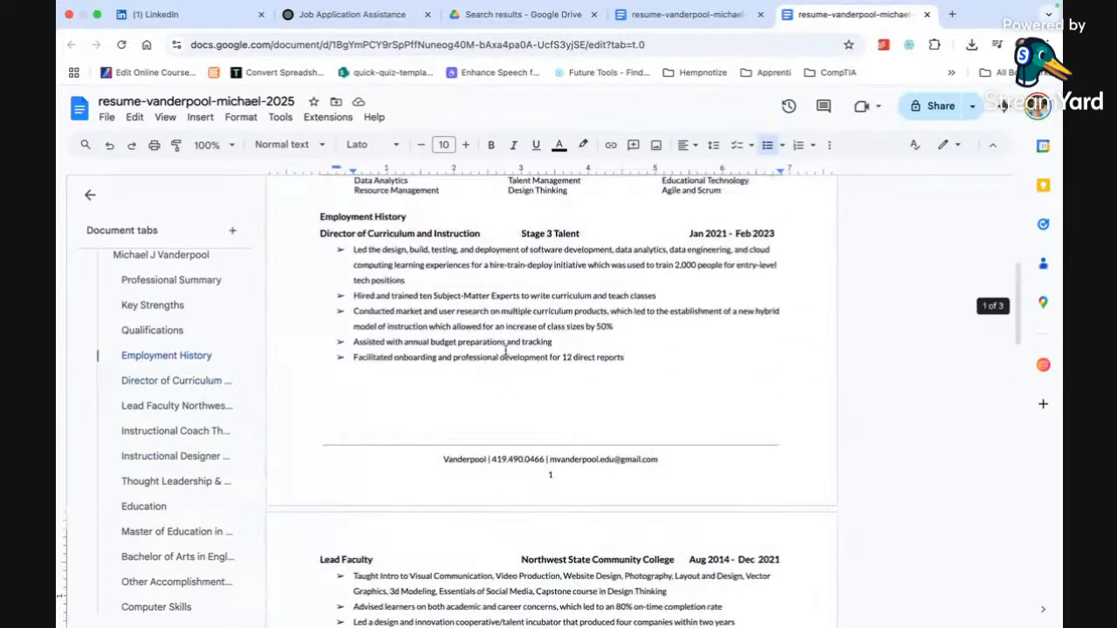
pyautogui.moveTo(653, 357); pyautogui.dragTo(360, 249)
pyautogui.press('BackSpace')
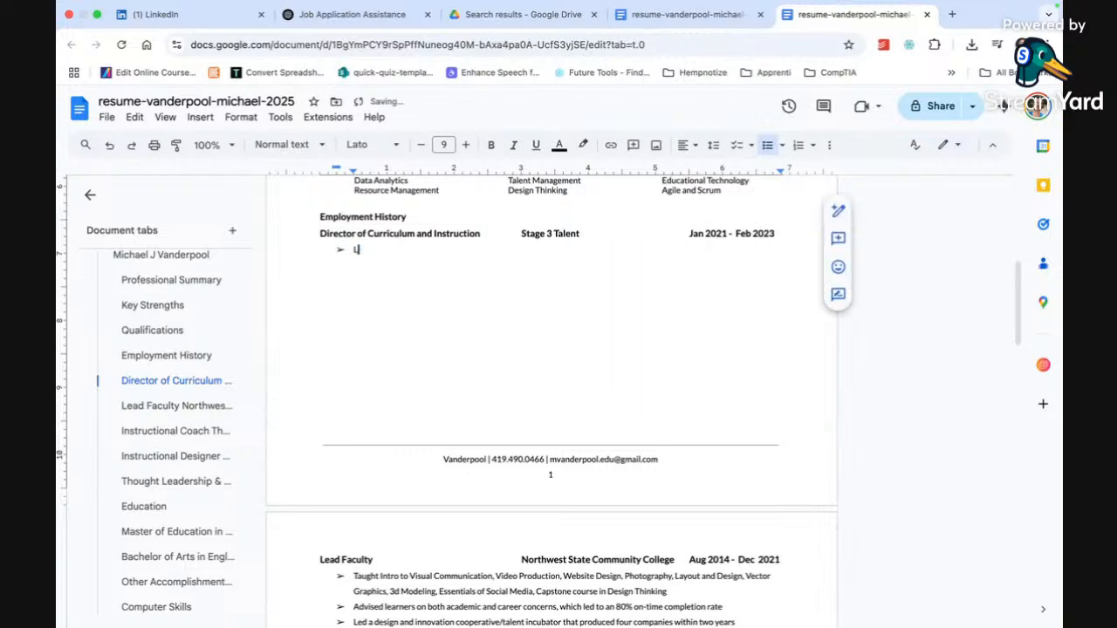
pyautogui.write("Designed, tested, and deployed impact-focused learning experiences in software development, data analytics, and cloud computing for a hire-train-deploy initiative serving 2,000 learners  Hired and coached 10 subject-matter experts to deliver applied, project-based learning  Conducted market/user research to build a hybrid learning model, increasing class sizes by 50%  Collaborated cross-functionally with marketing and channel teams to support go-to-market delivery  Developed and led professional development programming for a distributed instructional team  Helped establish the organization's presence as a model of Learning through Work and Play")
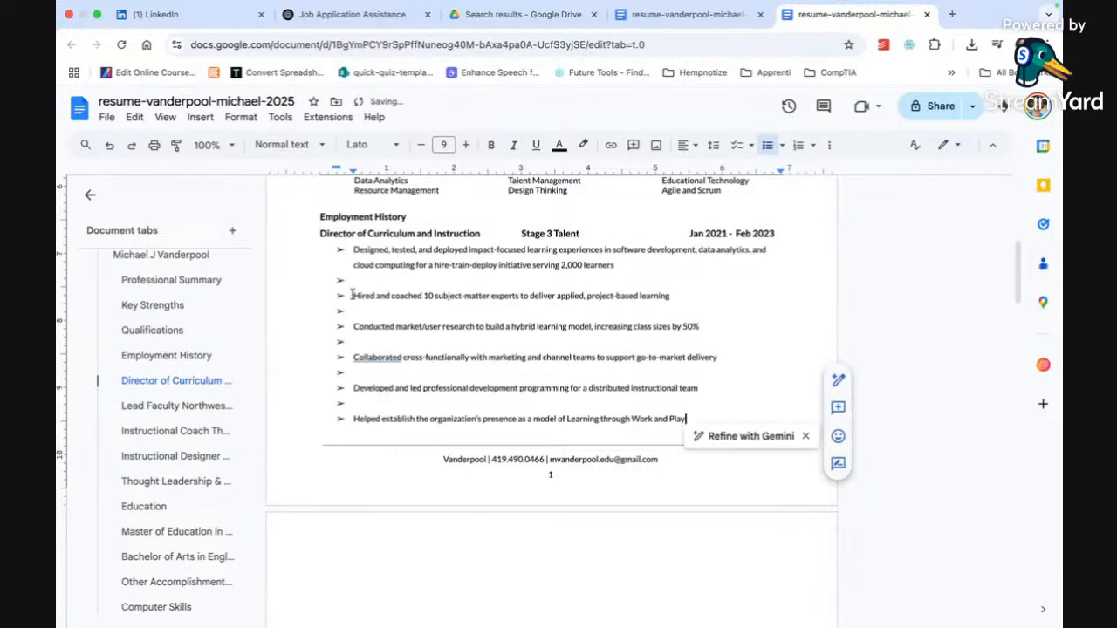
# - Remove the empty bullets between the new Stage 3 Talent lines so that they form one continuous list
pyautogui.click(354, 296)
pyautogui.press('BackSpace')
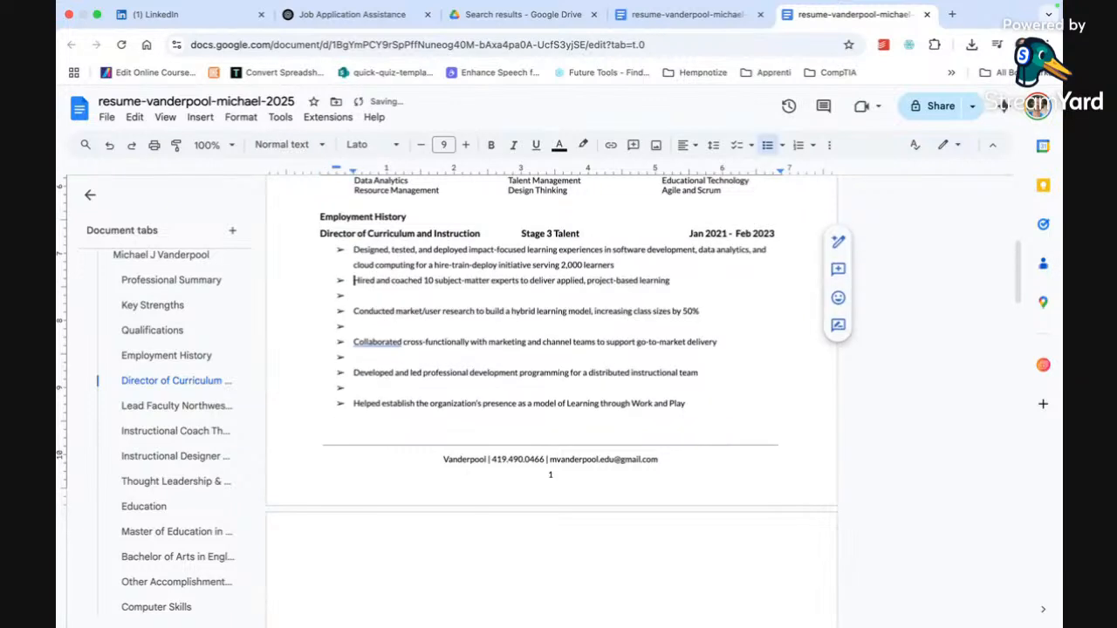
pyautogui.click(354, 312)
pyautogui.press('BackSpace')
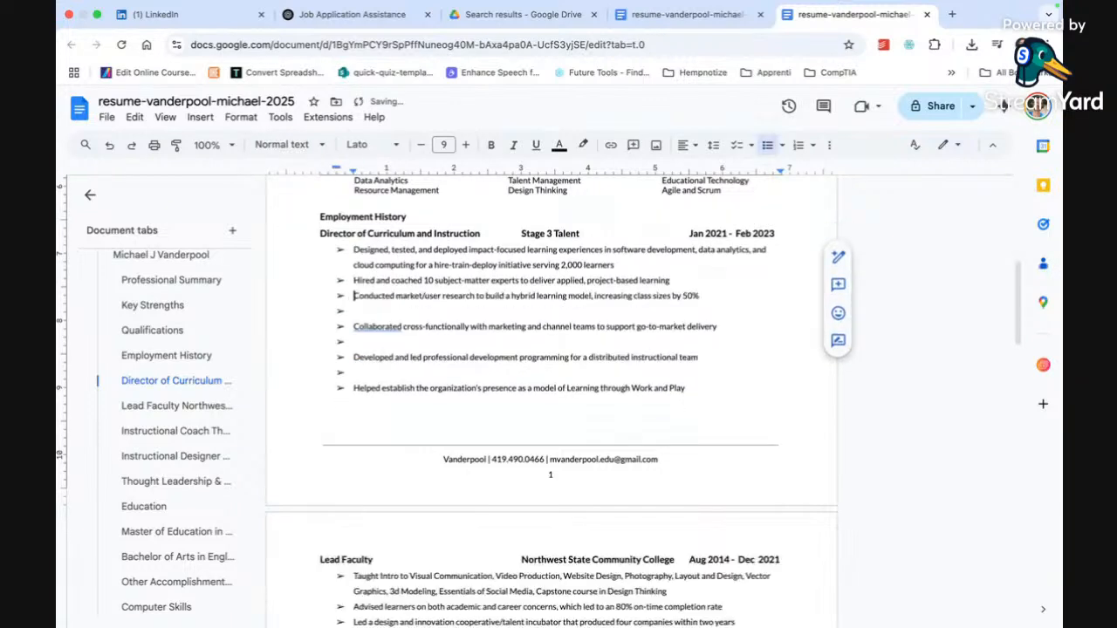
pyautogui.click(355, 326)
pyautogui.press('BackSpace')
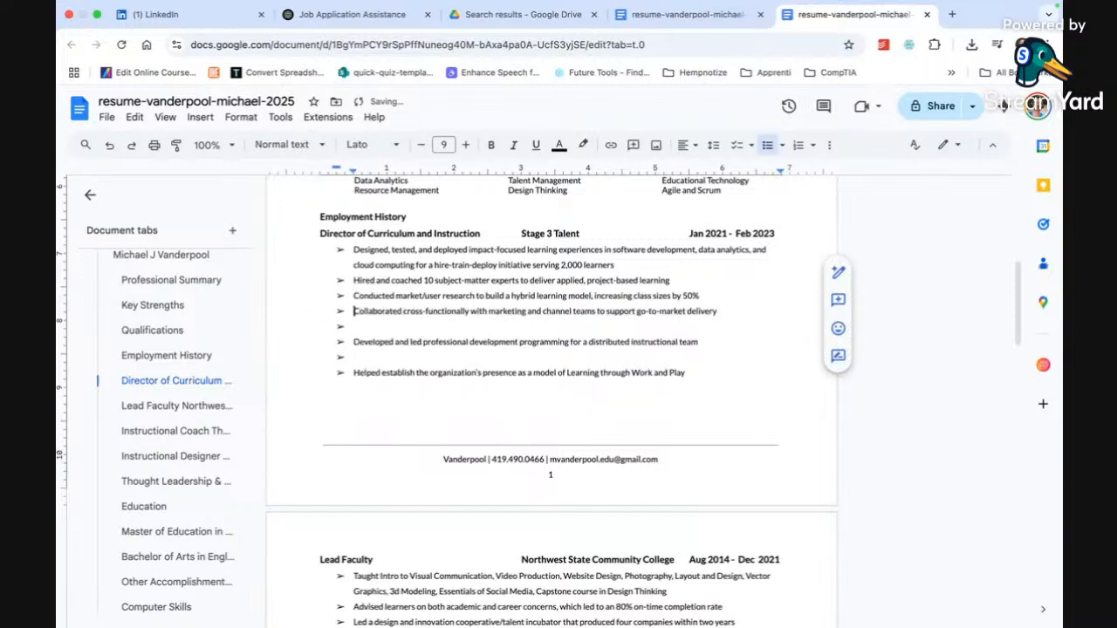
pyautogui.click(354, 342)
pyautogui.press('BackSpace')
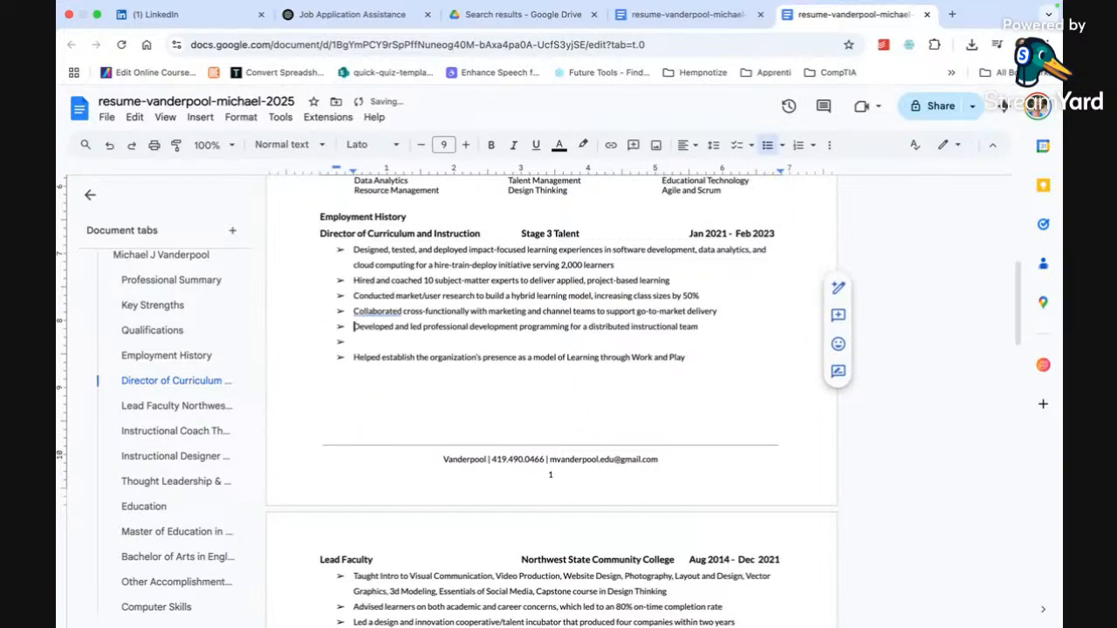
pyautogui.click(363, 356)
pyautogui.press('BackSpace')
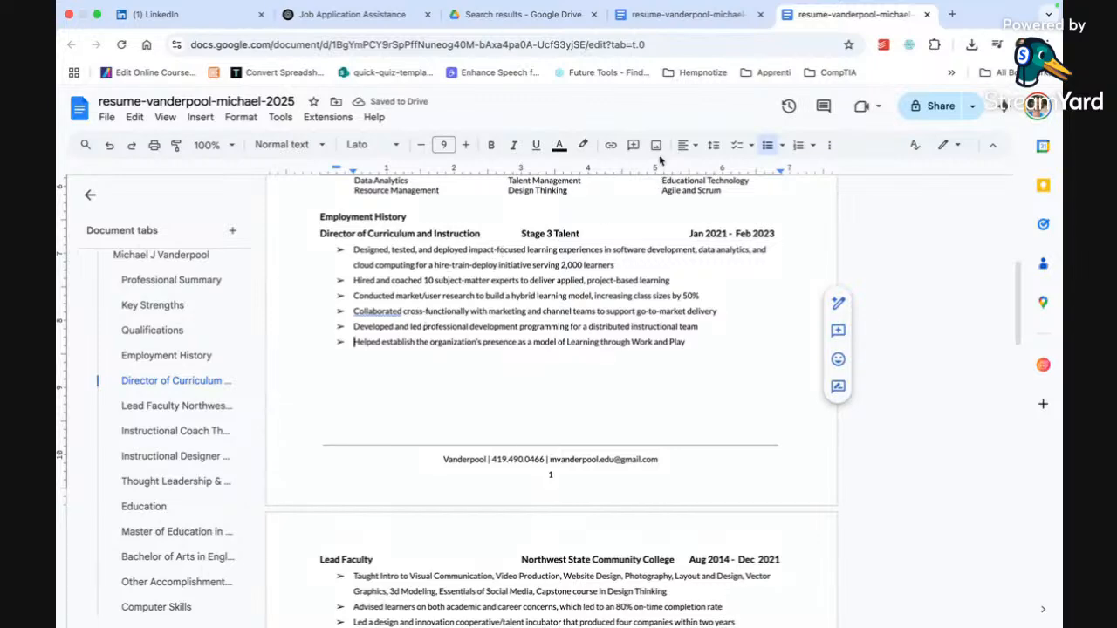
# - Review the revised resume's summary through employment history, then examine ChatGPT's earlier advice on section placement and resume structure
pyautogui.scroll(3, 580, 277)
pyautogui.scroll(-4, 580, 278)
pyautogui.scroll(5, 581, 277)
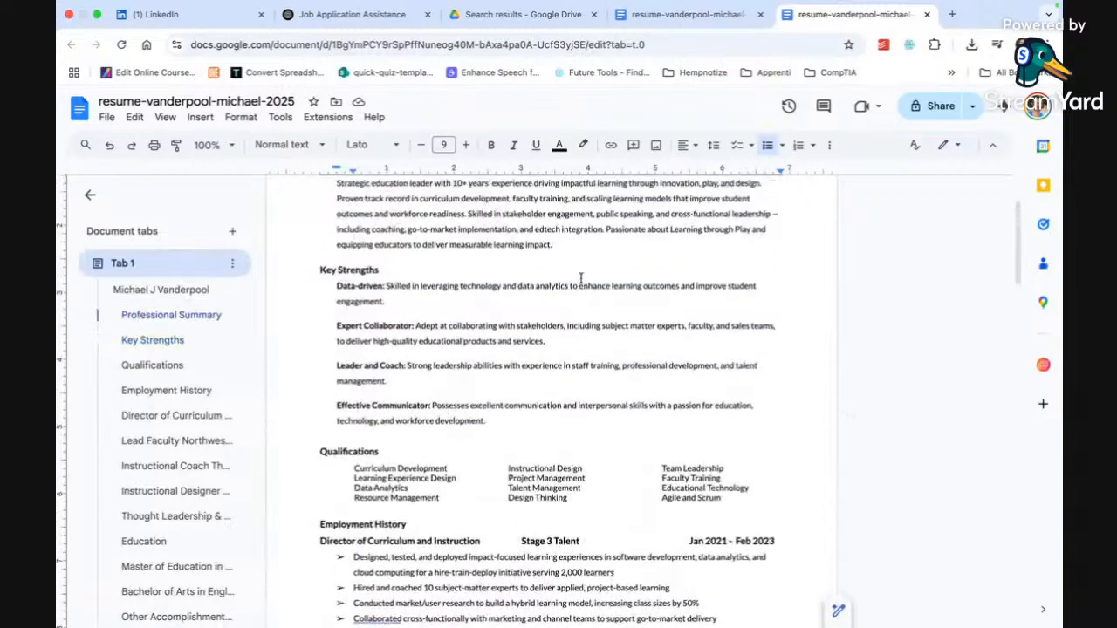
pyautogui.scroll(-1, 580, 277)
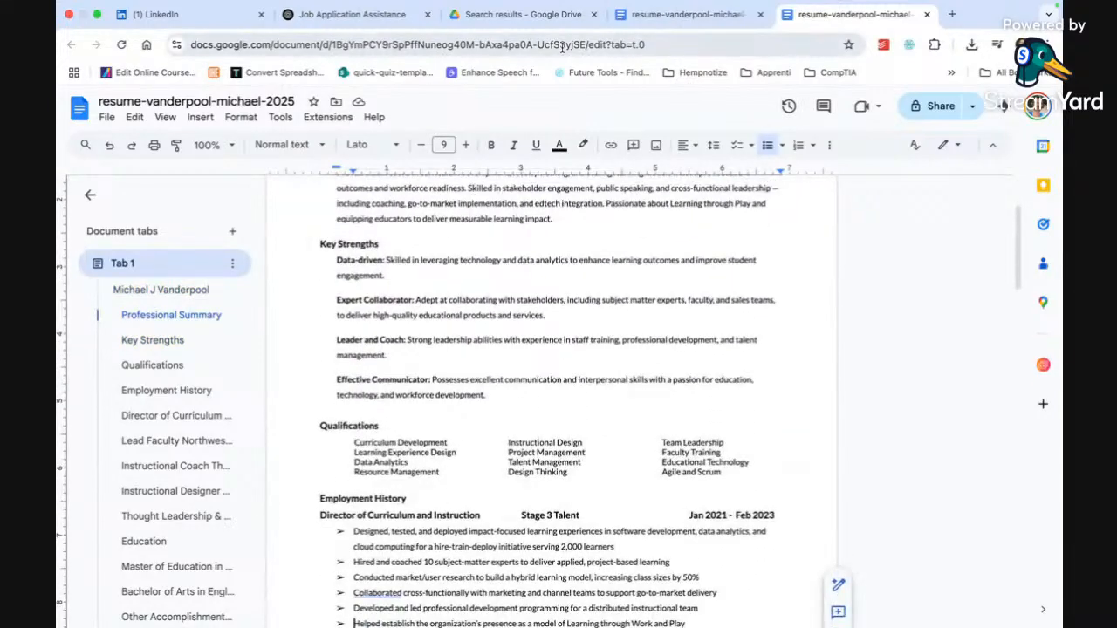
pyautogui.click(670, 14)
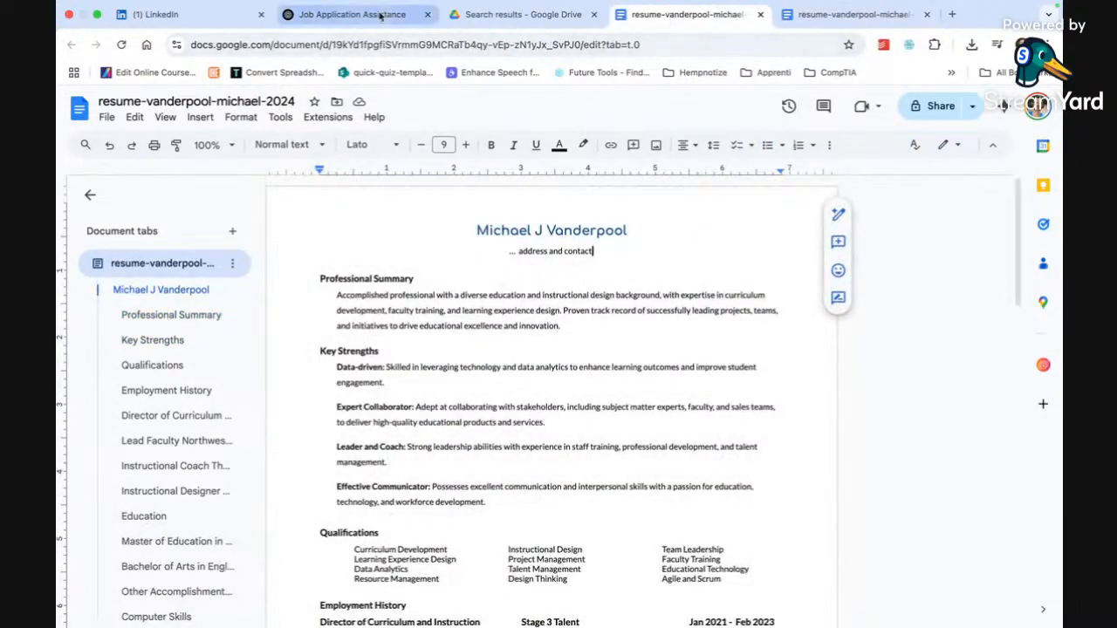
pyautogui.click(349, 14)
pyautogui.scroll(-3, 369, 341)
pyautogui.scroll(-2, 370, 336)
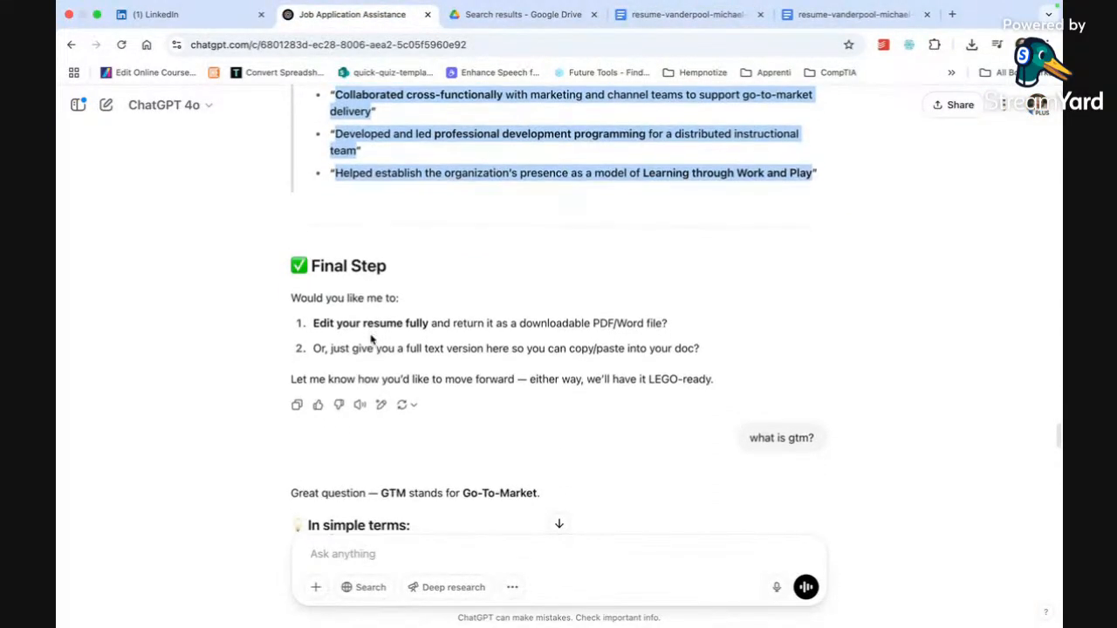
pyautogui.scroll(-5, 370, 340)
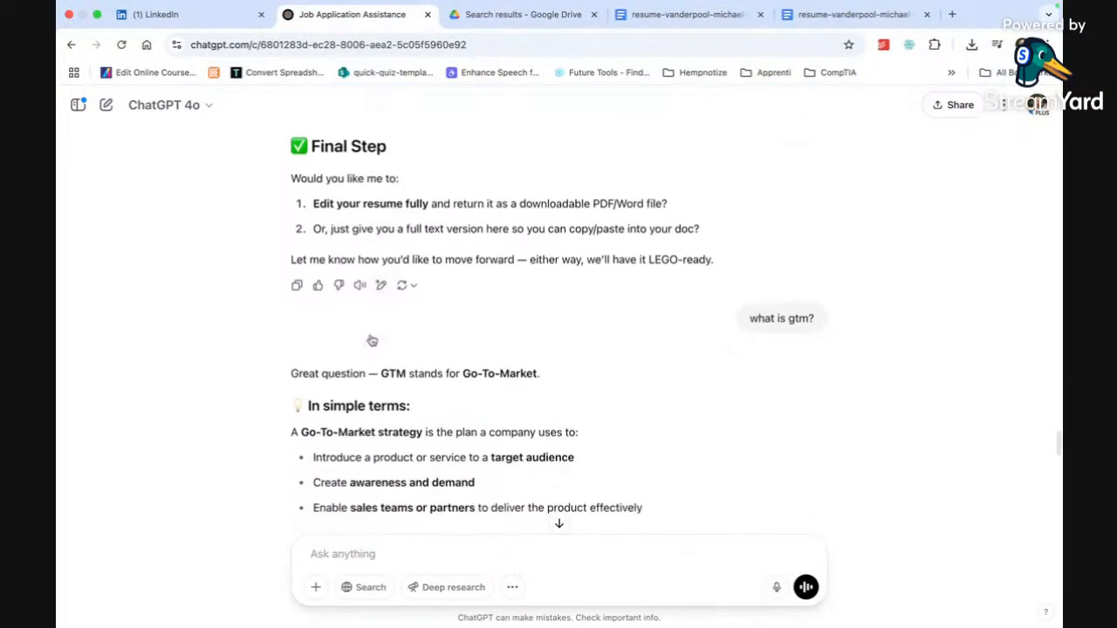
pyautogui.scroll(-10, 370, 340)
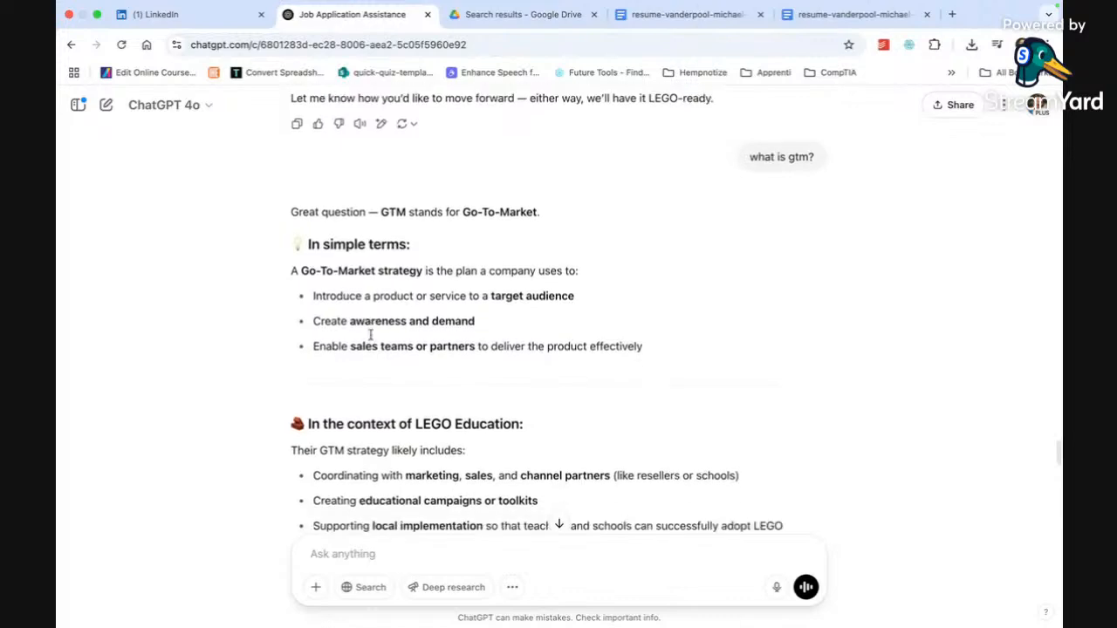
pyautogui.scroll(-5, 371, 341)
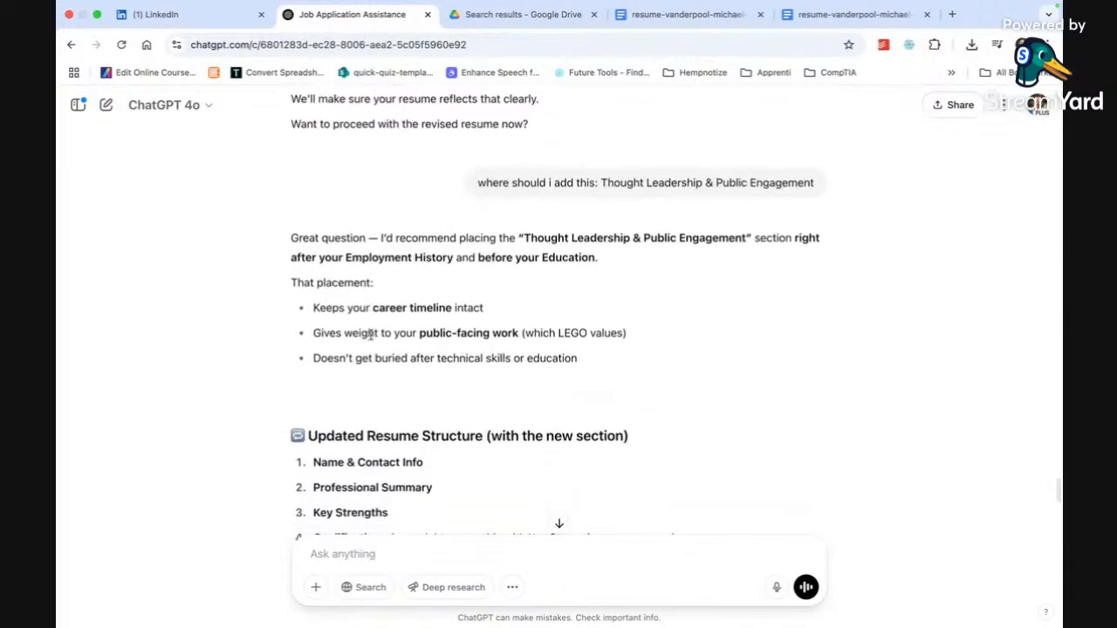
pyautogui.scroll(3, 371, 340)
pyautogui.scroll(-2, 370, 340)
pyautogui.scroll(-2, 370, 336)
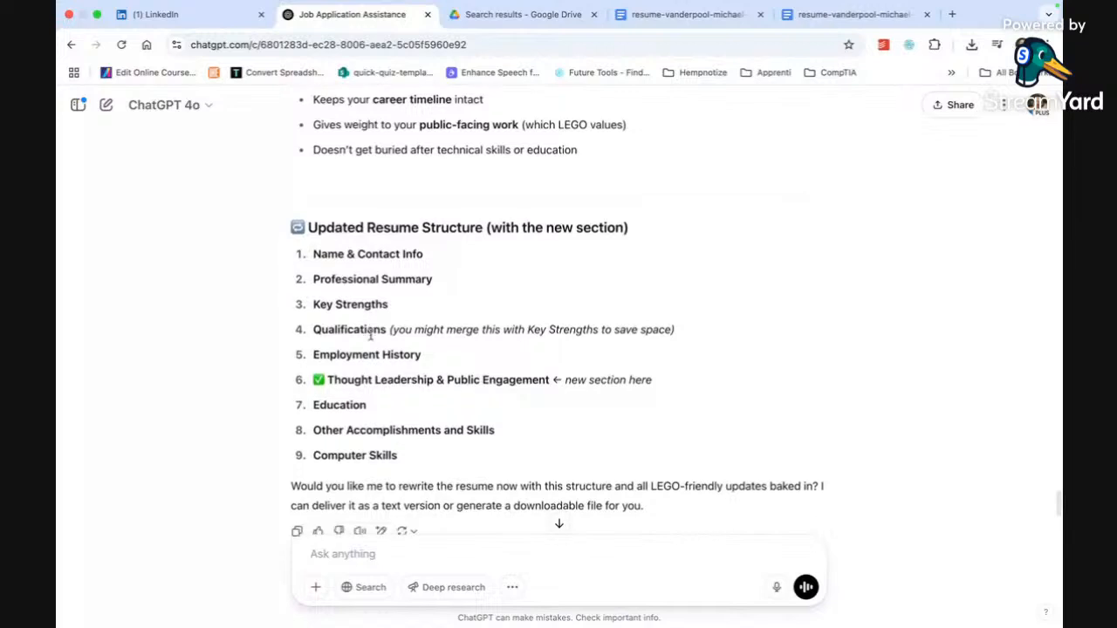
pyautogui.scroll(-1, 370, 338)
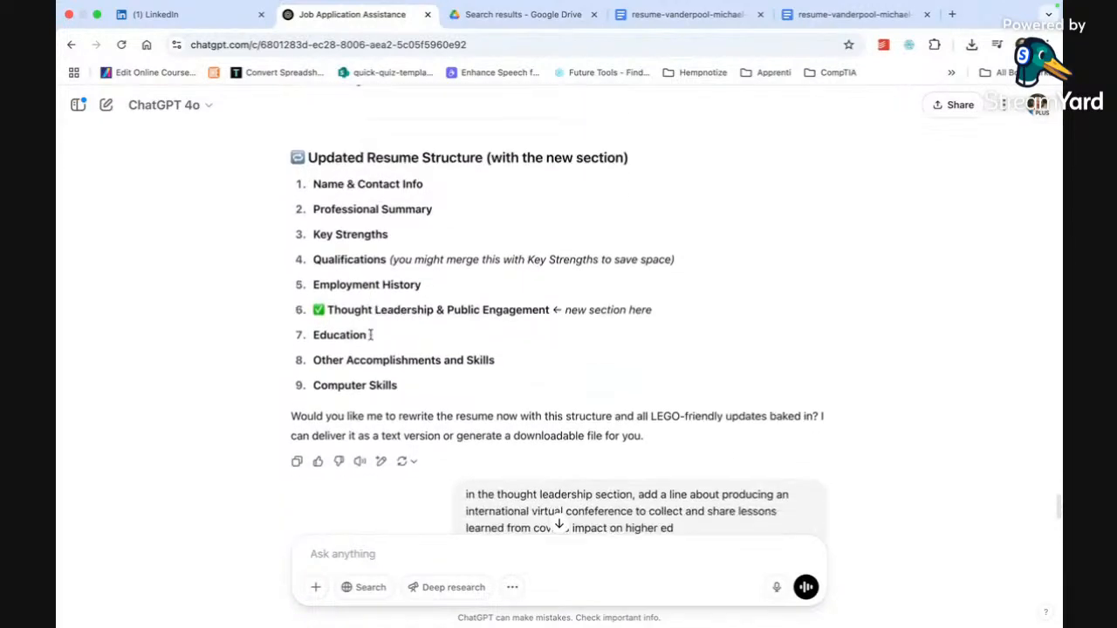
# - Copy the entire 2025 resume and submit it to ChatGPT with the prompt "how is this:"
pyautogui.click(850, 14)
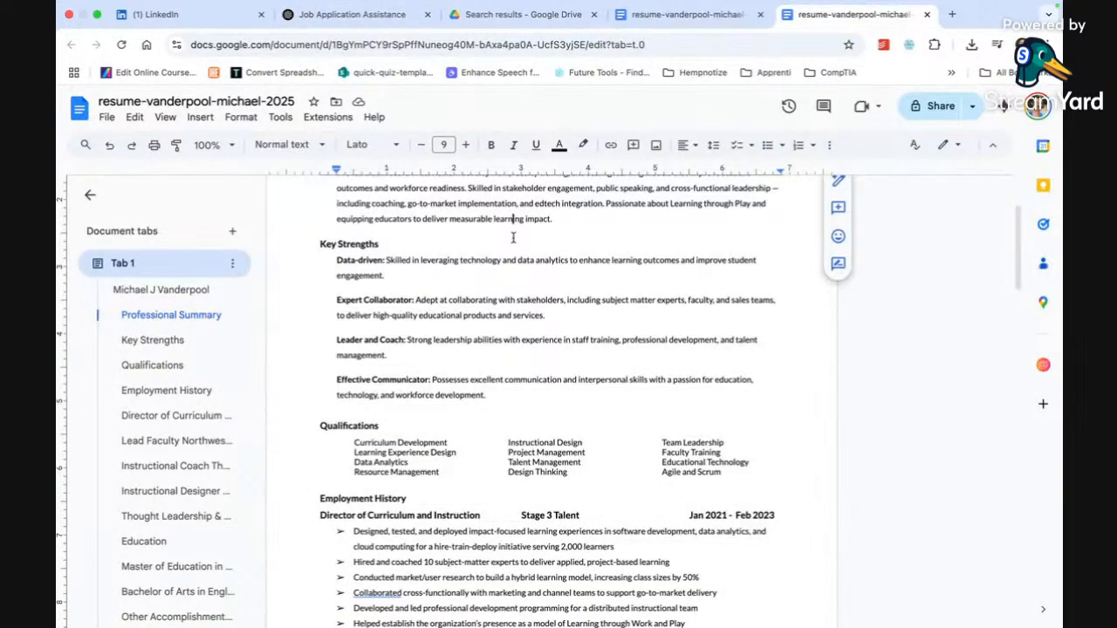
pyautogui.press('super+a')
pyautogui.click(347, 14)
pyautogui.write('how is this:')
pyautogui.hotkey('ctrl', 'v')
pyautogui.press('Return')
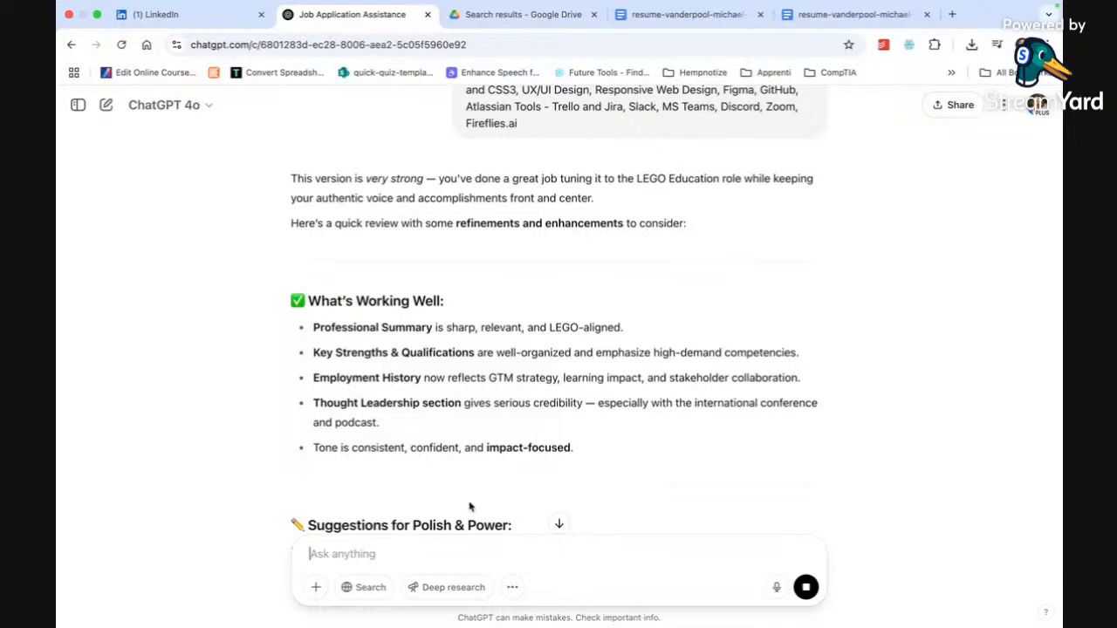
# - Replace the last sentence of the 2025 resume's Professional Summary with ChatGPT's suggested "empowering educators to drive measurable learning impact at scale" version
pyautogui.scroll(-3, 498, 410)
pyautogui.scroll(-2, 498, 406)
pyautogui.scroll(-2, 498, 408)
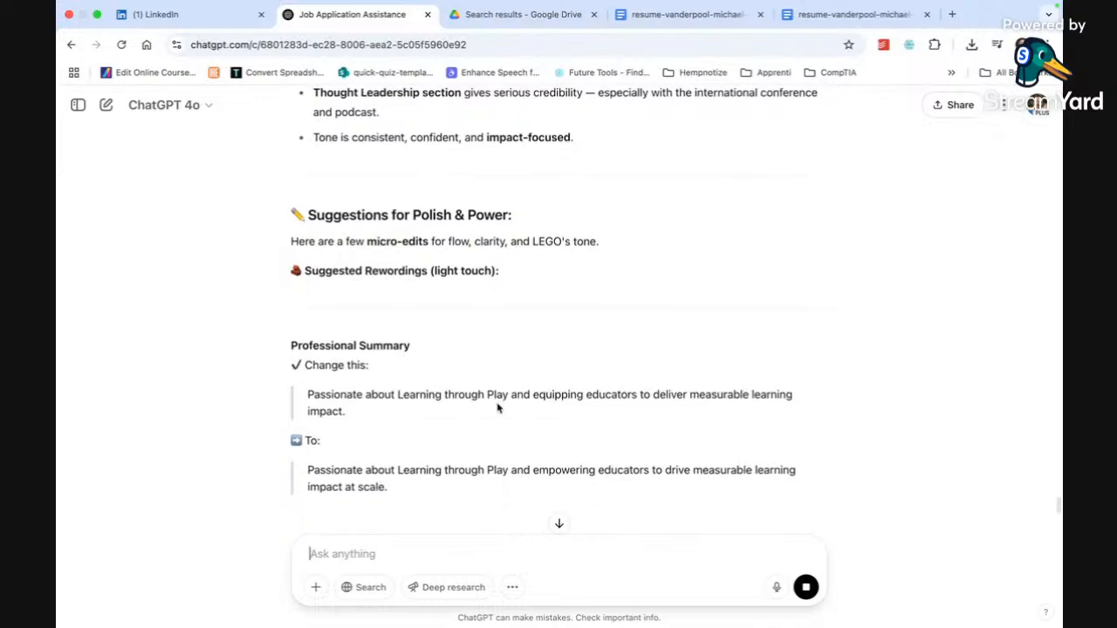
pyautogui.scroll(-1, 499, 407)
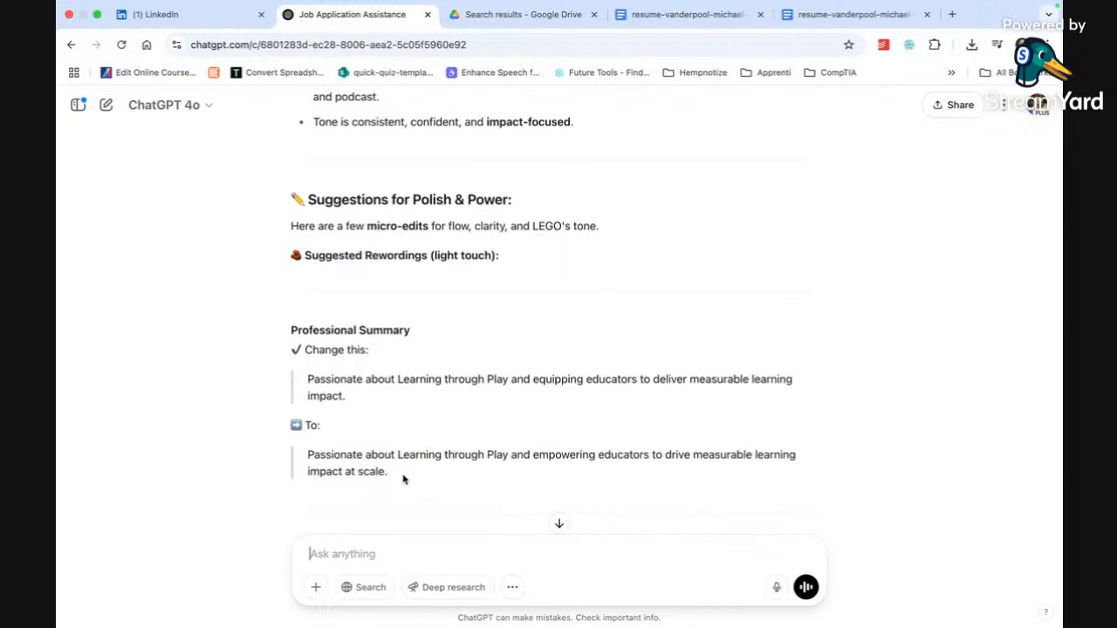
pyautogui.moveTo(403, 478); pyautogui.dragTo(309, 453)
pyautogui.hotkey('ctrl', 'c')
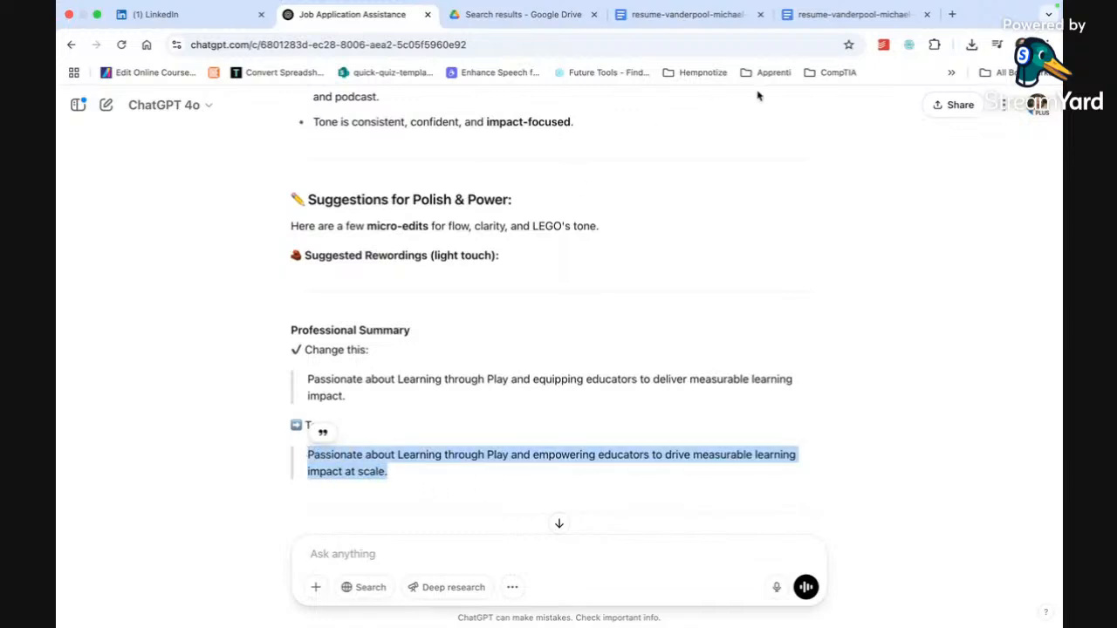
pyautogui.click(850, 14)
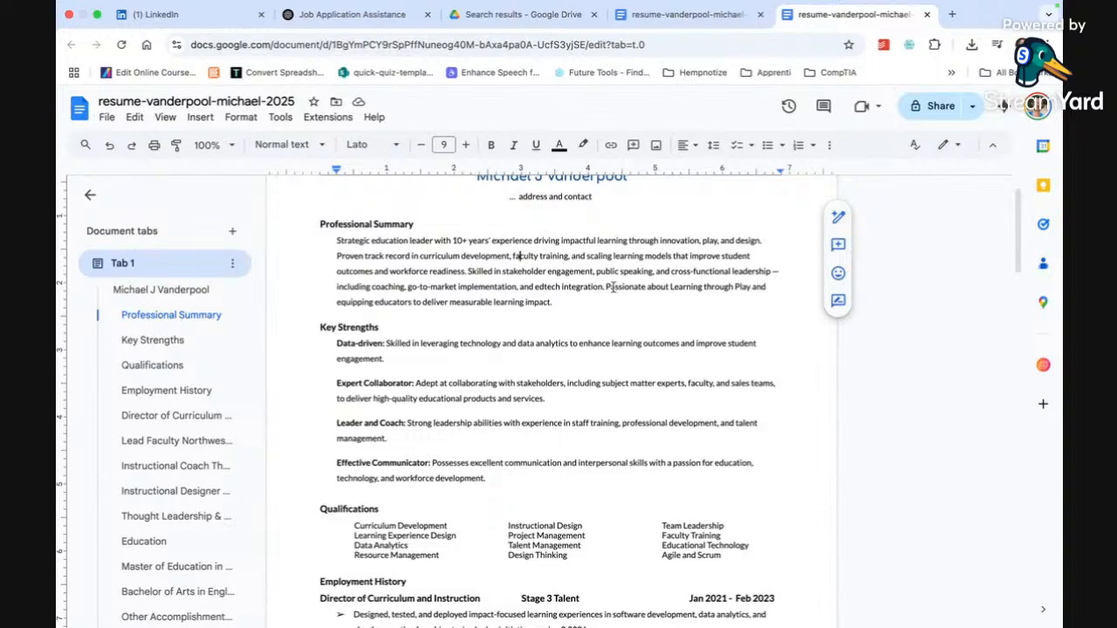
pyautogui.moveTo(605, 288); pyautogui.dragTo(559, 302)
pyautogui.hotkey('ctrl', 'v')
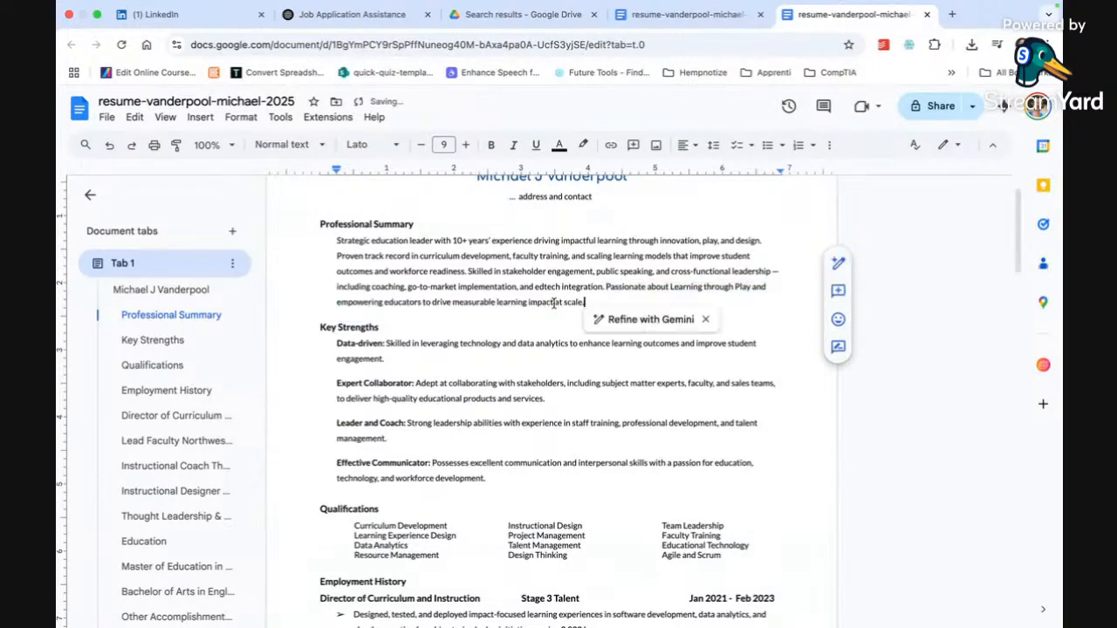
# - Replace the last Stage 3 Talent bullet with ChatGPT's "Positioned the organization as a national model for impactful, play-inspired workforce development"
pyautogui.click(390, 19)
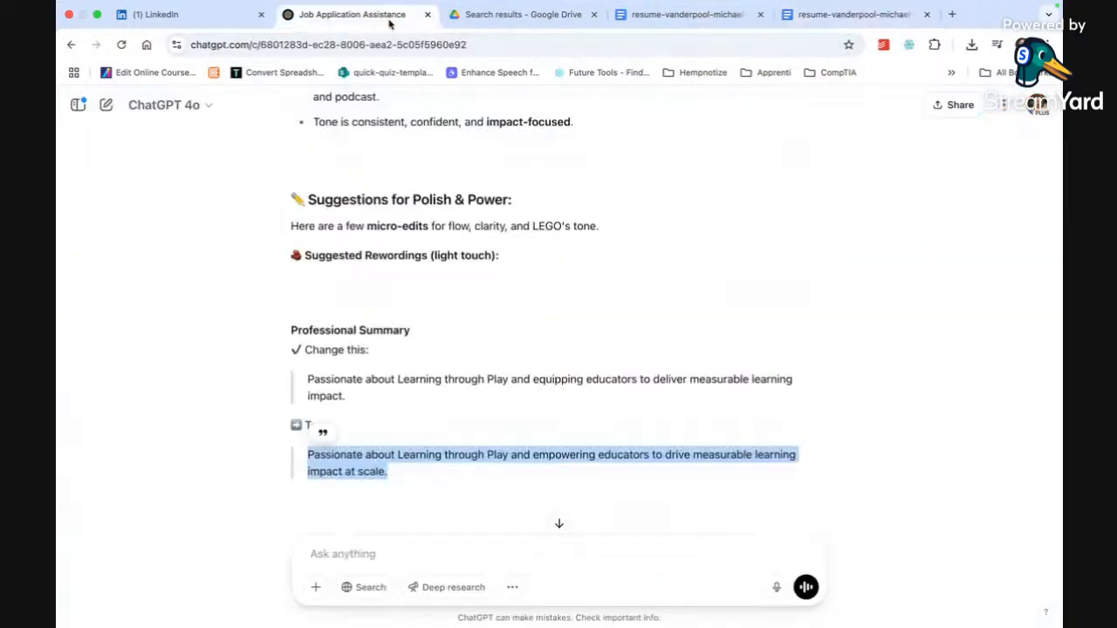
pyautogui.scroll(-3, 448, 250)
pyautogui.scroll(-2, 450, 252)
pyautogui.moveTo(309, 431); pyautogui.dragTo(811, 433)
pyautogui.hotkey('ctrl', 'c')
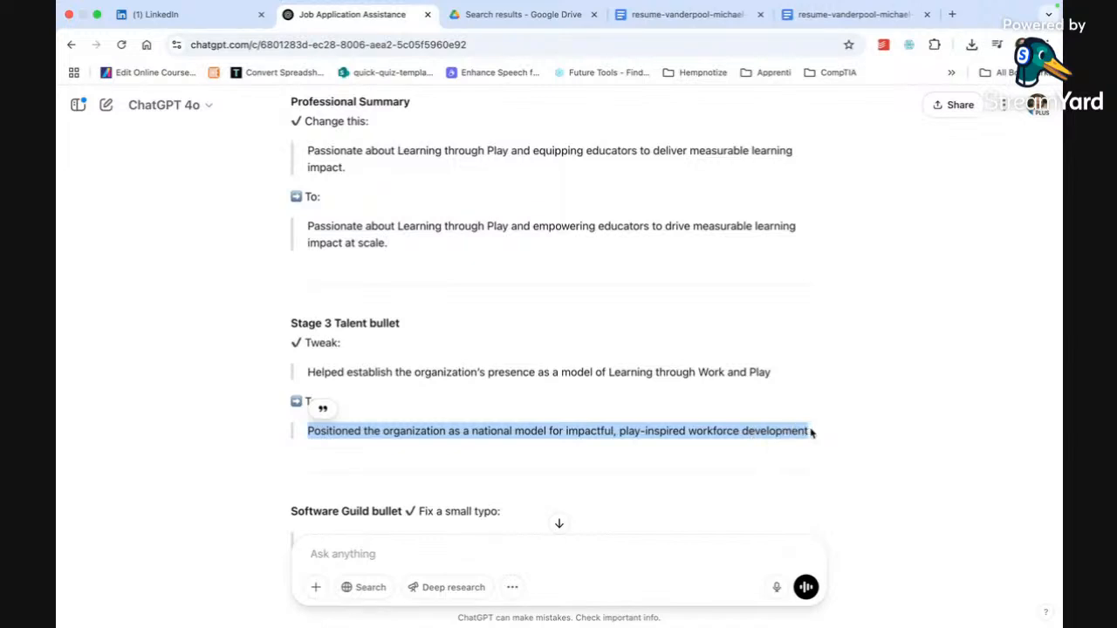
pyautogui.click(840, 16)
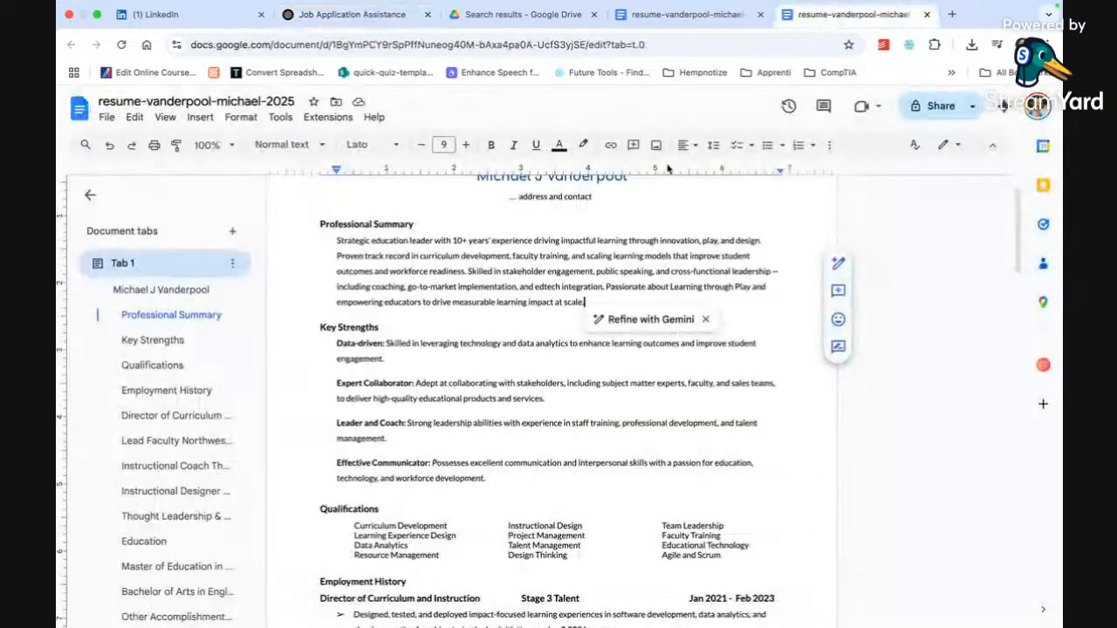
pyautogui.scroll(-1, 498, 367)
pyautogui.scroll(-4, 499, 367)
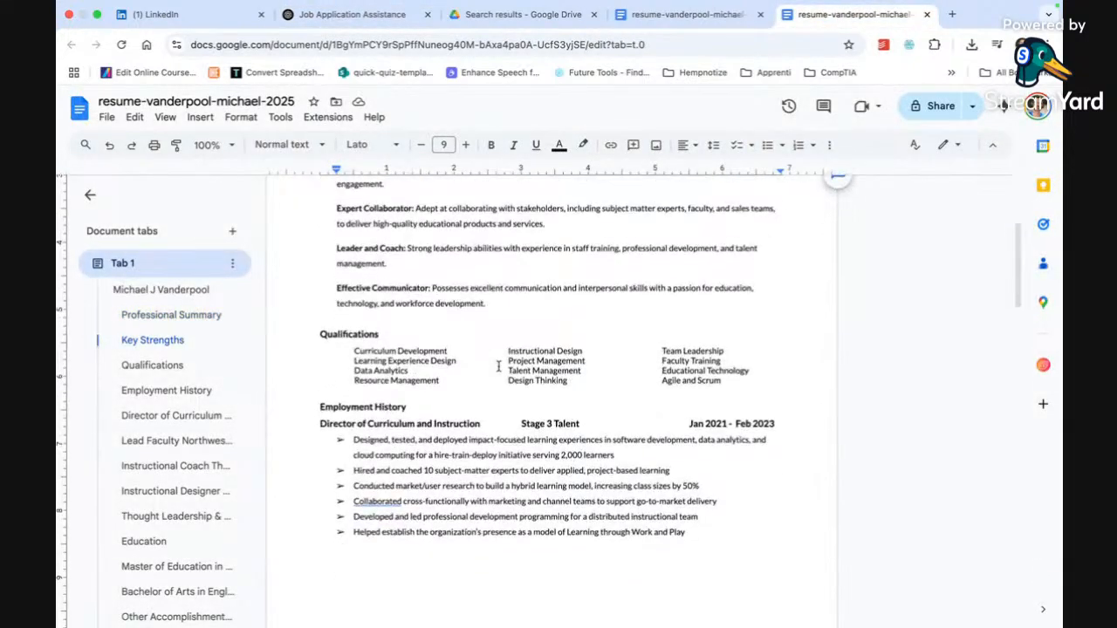
pyautogui.moveTo(353, 465); pyautogui.dragTo(689, 478)
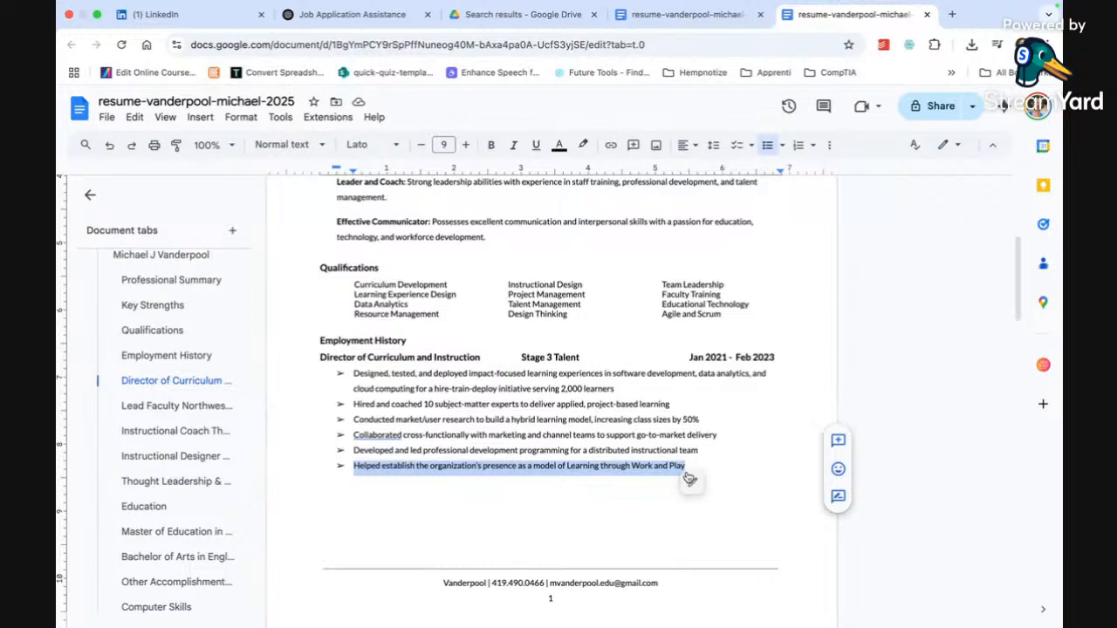
pyautogui.hotkey('ctrl', 'v')
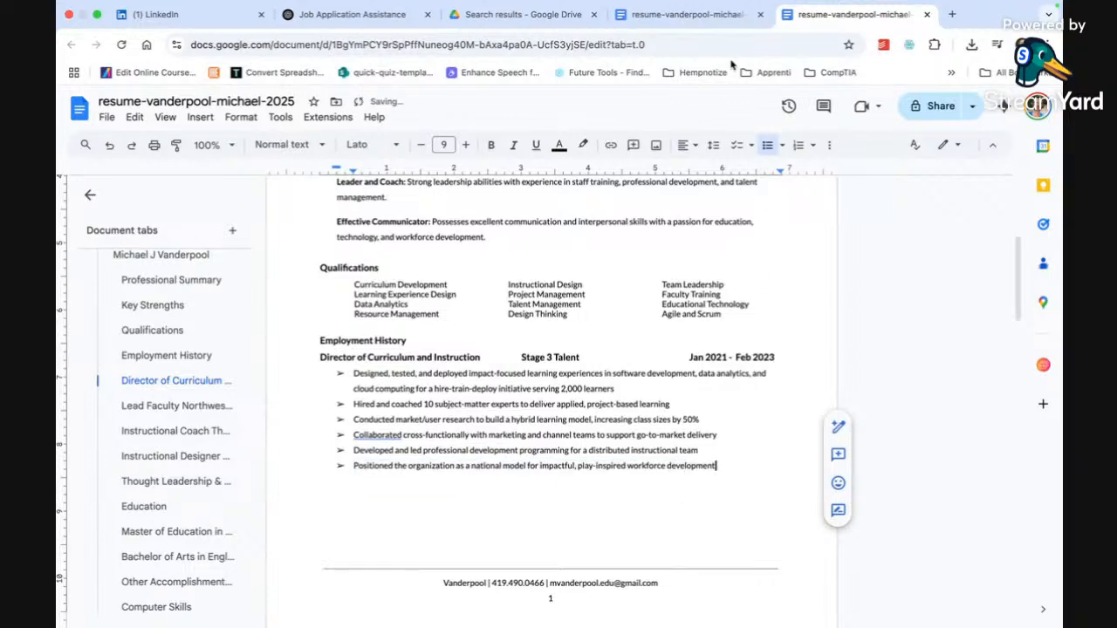
# - Replace the first Software Guild bullet with ChatGPT's "Designed and delivered professional development plans", extended with "for instructors and subject matter experts"
pyautogui.click(396, 17)
pyautogui.scroll(-5, 467, 334)
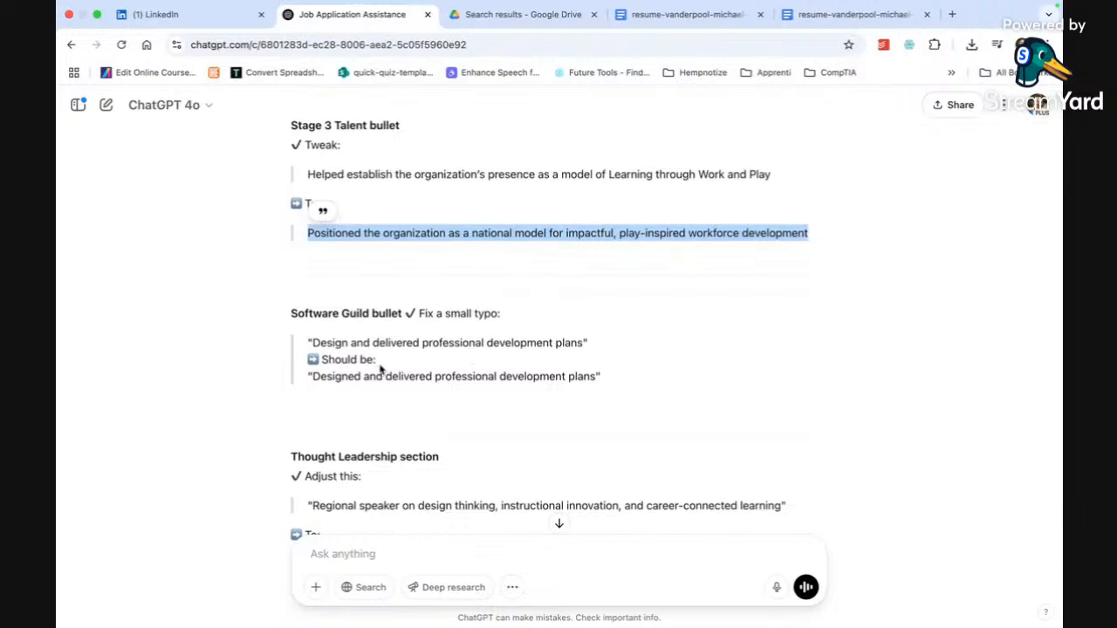
pyautogui.click(335, 374)
pyautogui.moveTo(315, 376); pyautogui.dragTo(596, 384)
pyautogui.hotkey('ctrl', 'c')
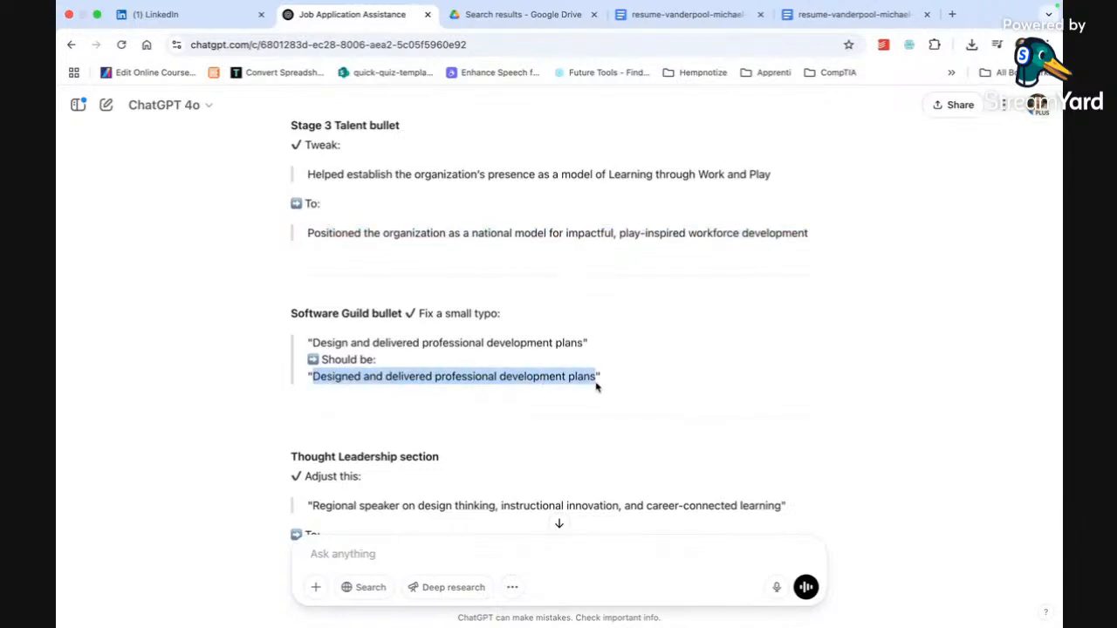
pyautogui.click(854, 14)
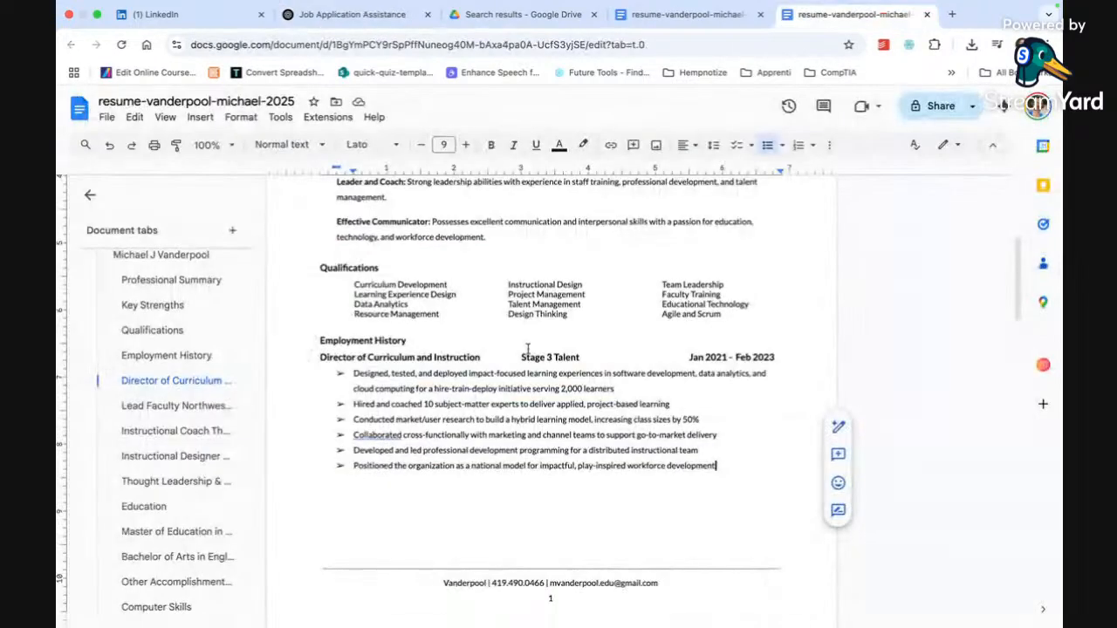
pyautogui.scroll(-3, 480, 434)
pyautogui.scroll(-3, 480, 434)
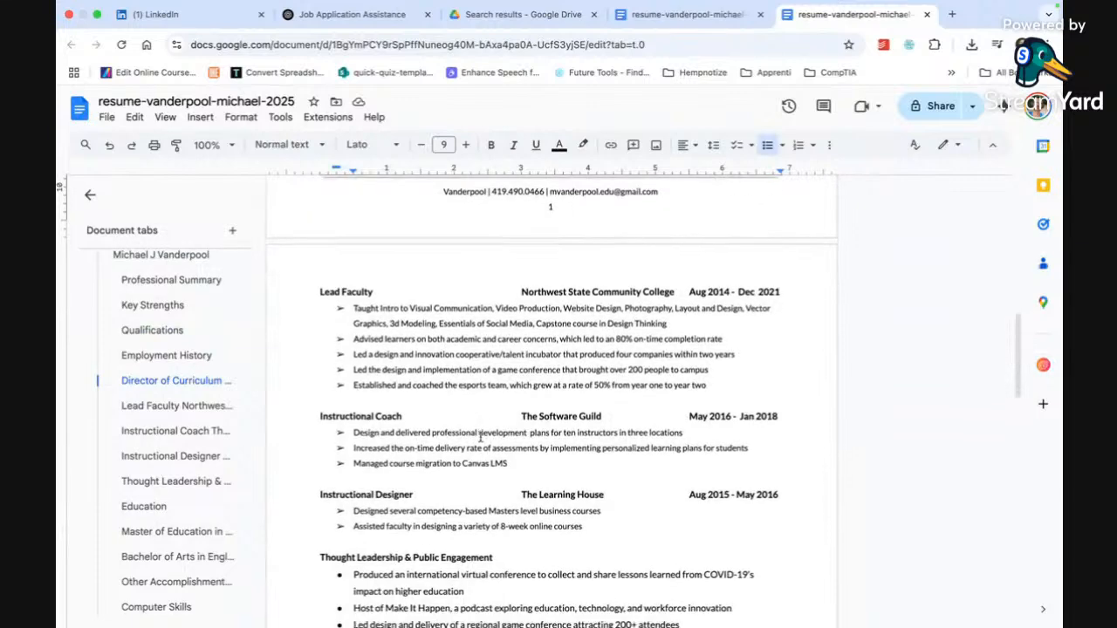
pyautogui.scroll(-1, 479, 436)
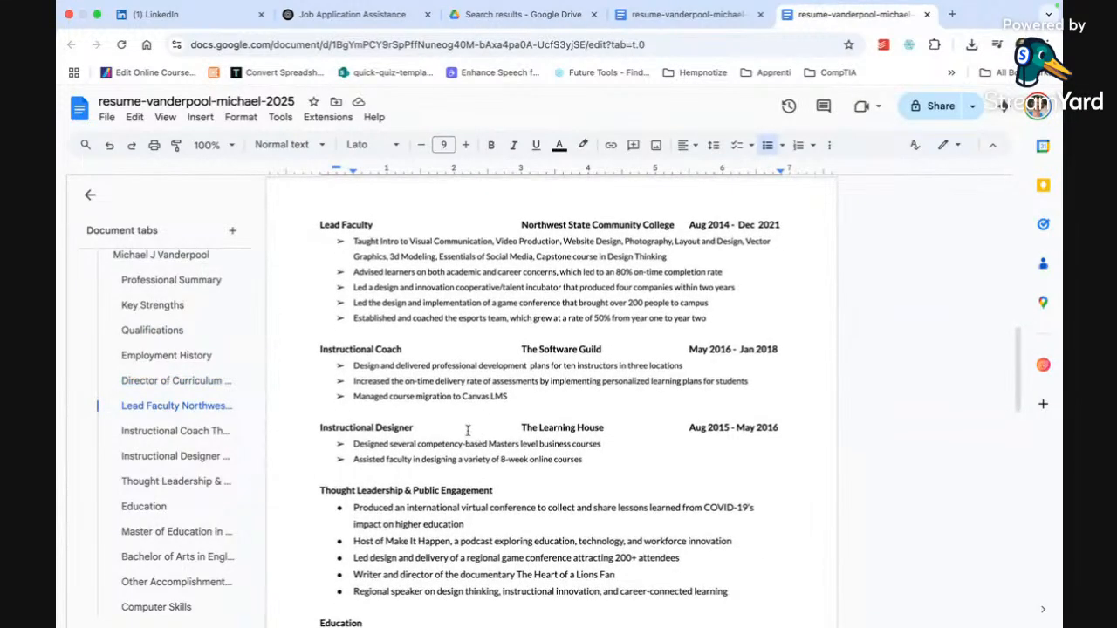
pyautogui.moveTo(353, 365); pyautogui.dragTo(682, 366)
pyautogui.hotkey('ctrl', 'v')
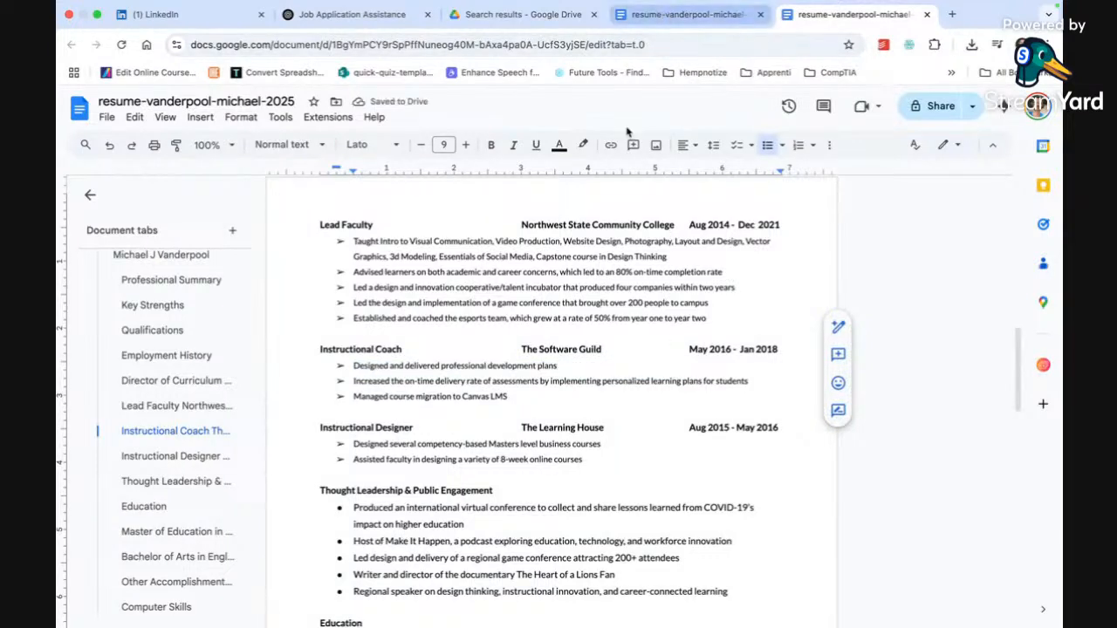
pyautogui.write('for instructors')
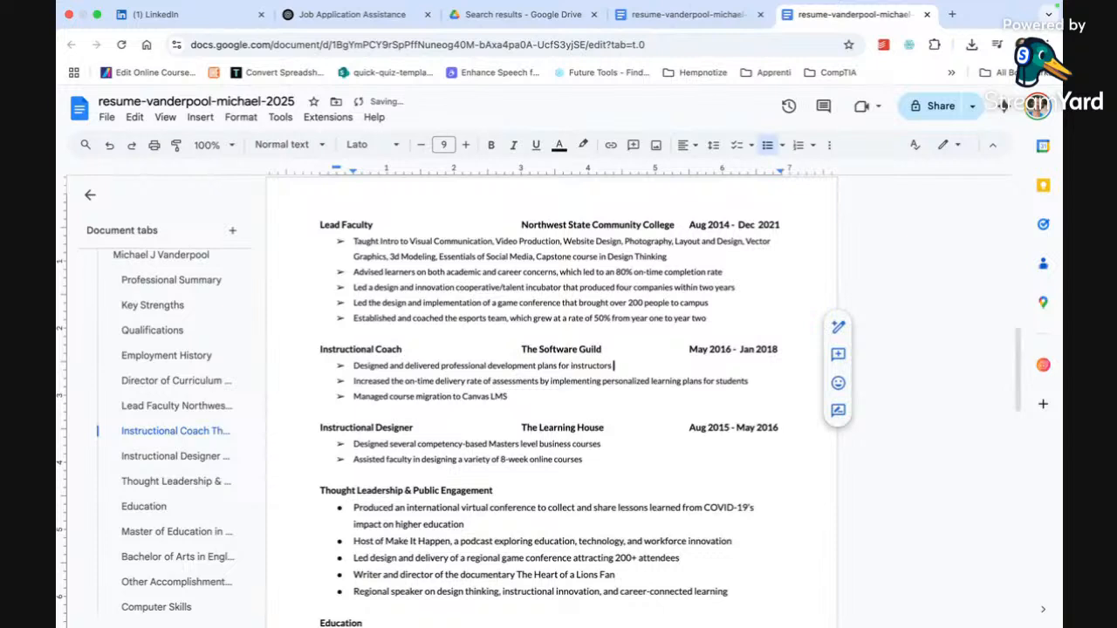
pyautogui.write(' and subject matter expere')
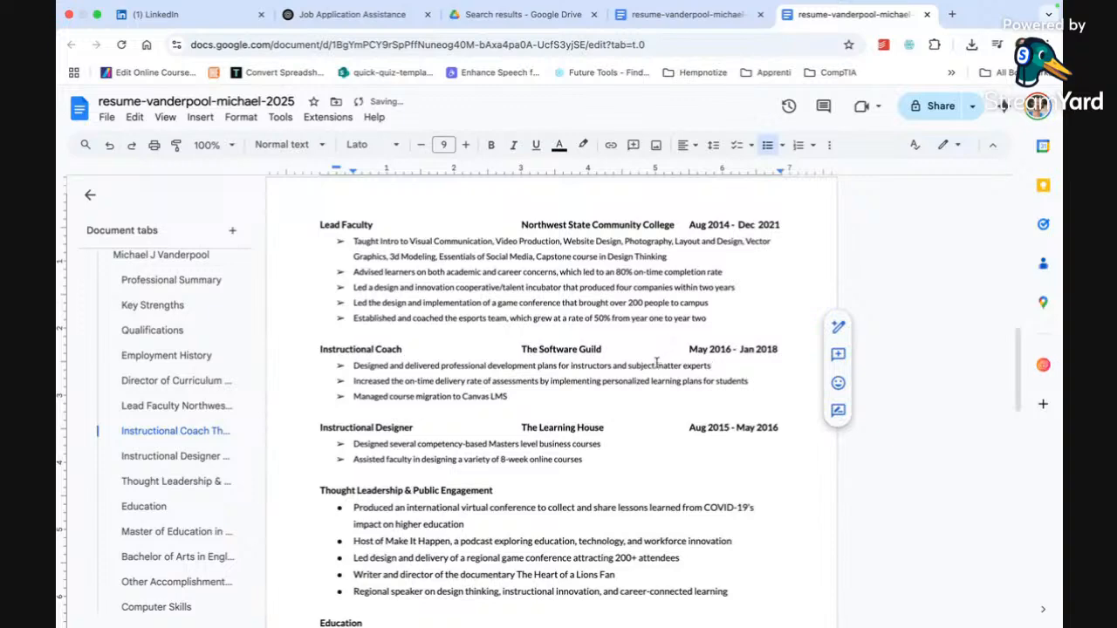
# - Copy ChatGPT's suggested Thought Leadership line "Featured speaker on design thinking, instructional innovation, and future-ready education"
pyautogui.click(349, 15)
pyautogui.scroll(-3, 407, 358)
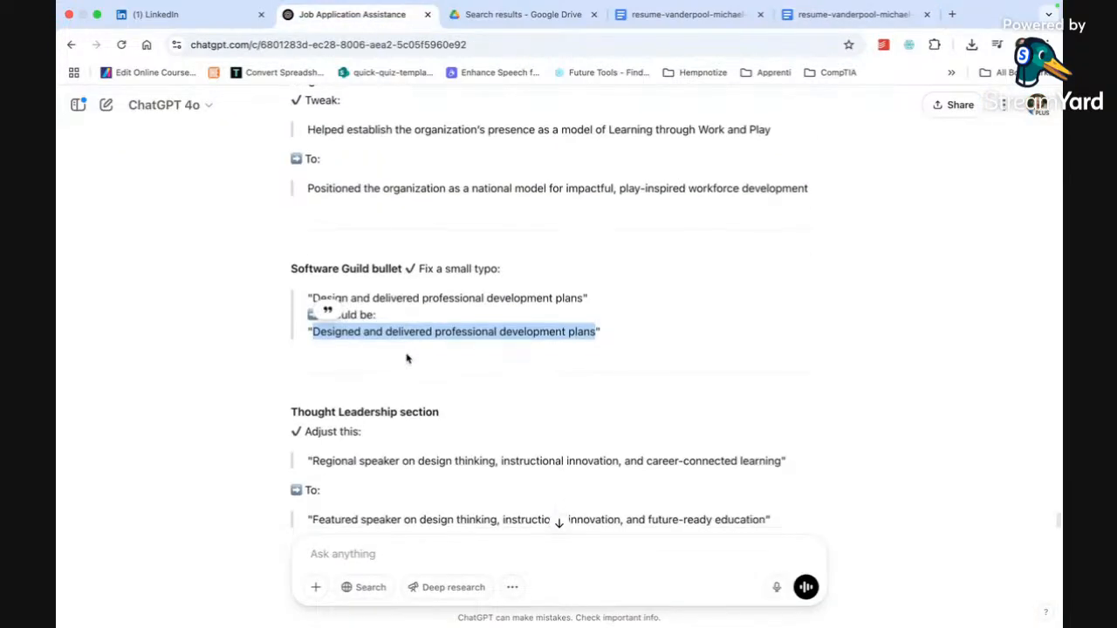
pyautogui.moveTo(313, 356); pyautogui.dragTo(482, 356)
pyautogui.moveTo(315, 413); pyautogui.dragTo(766, 425)
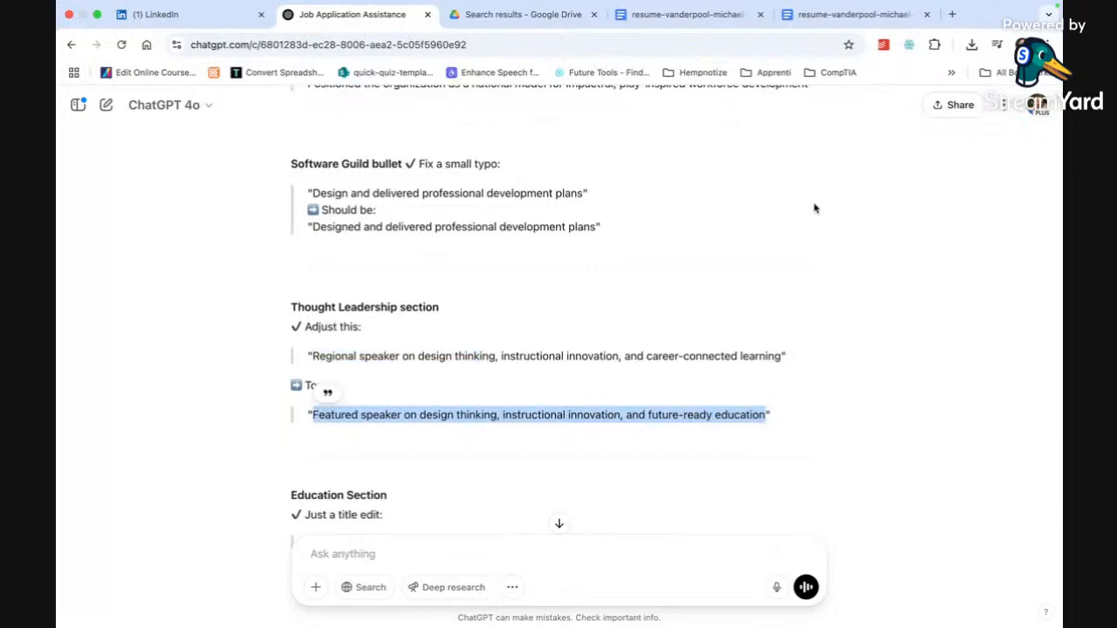
# - Check the grammar suggestion on the word "Collaborated" in the resume's Stage 3 Talent bullets
pyautogui.click(827, 14)
pyautogui.scroll(2, 437, 378)
pyautogui.scroll(3, 440, 378)
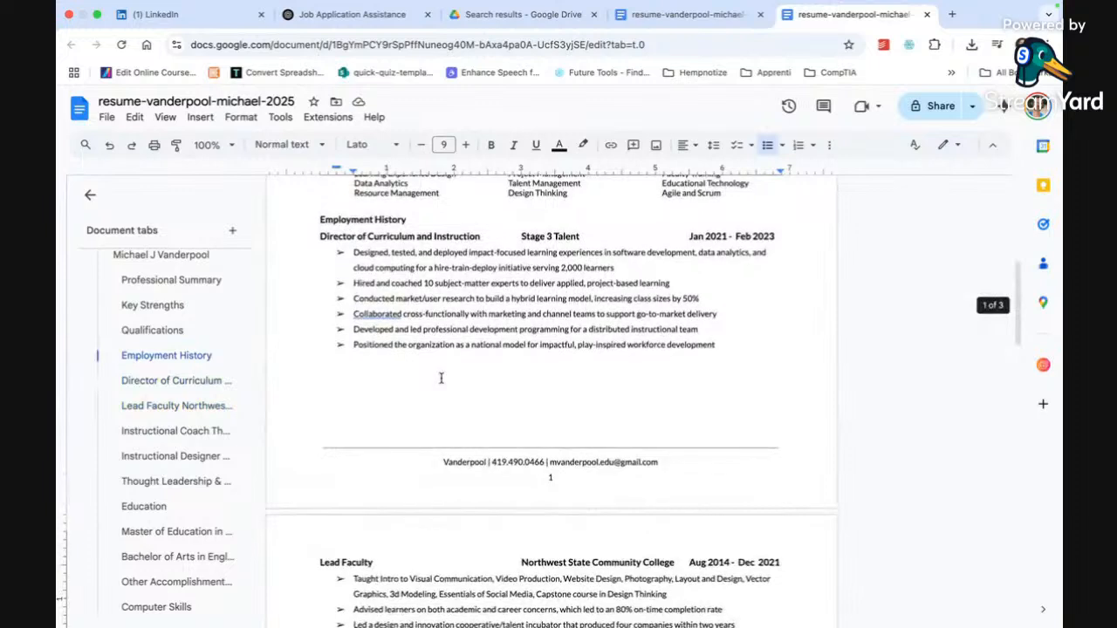
pyautogui.click(379, 314)
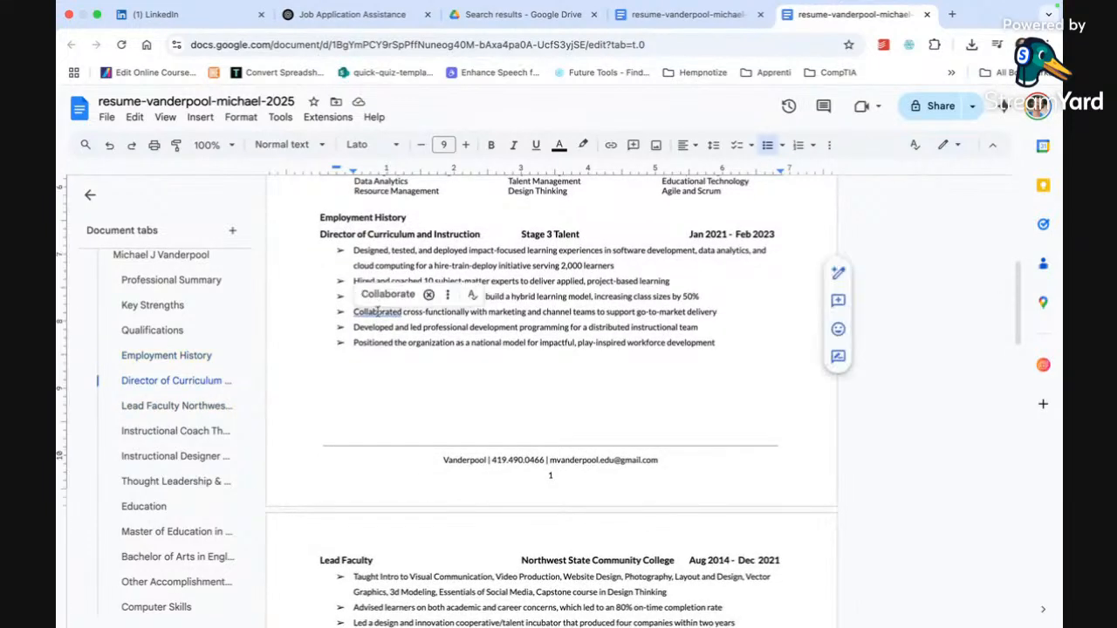
pyautogui.click(395, 342)
# - Reduce all Thought Leadership & Public Engagement bullets to font size 9
pyautogui.scroll(-4, 395, 341)
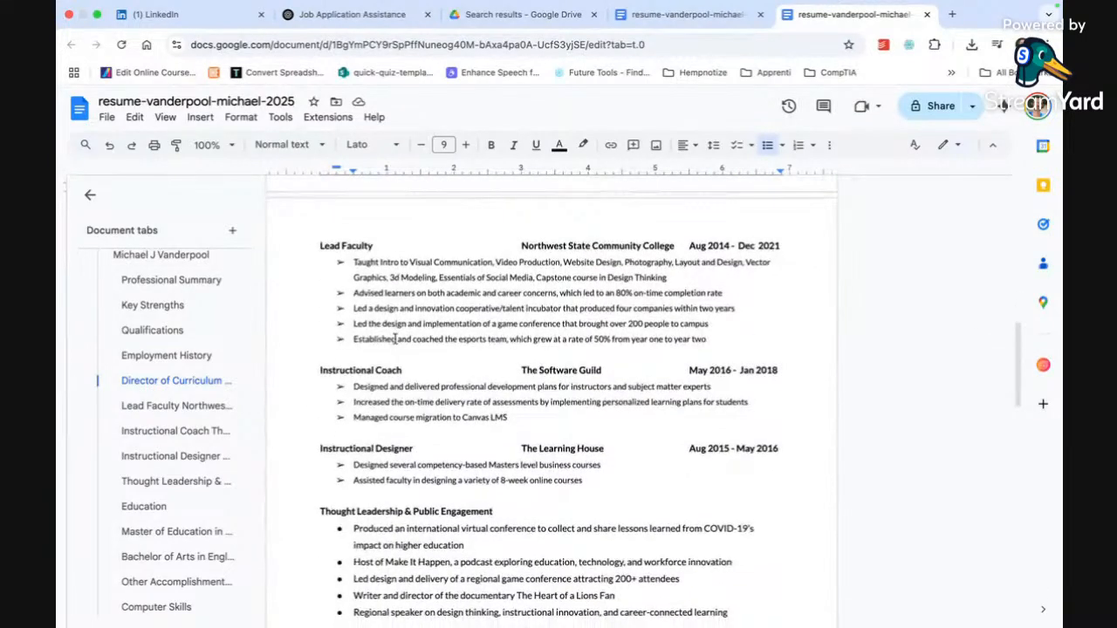
pyautogui.scroll(-2, 395, 340)
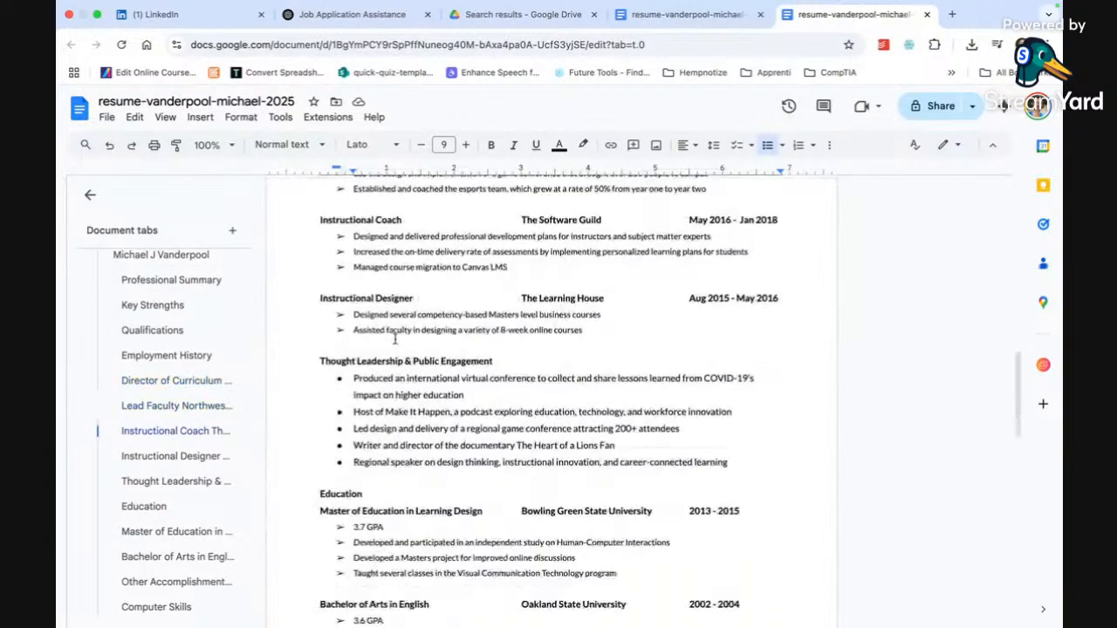
pyautogui.moveTo(586, 330); pyautogui.dragTo(337, 316)
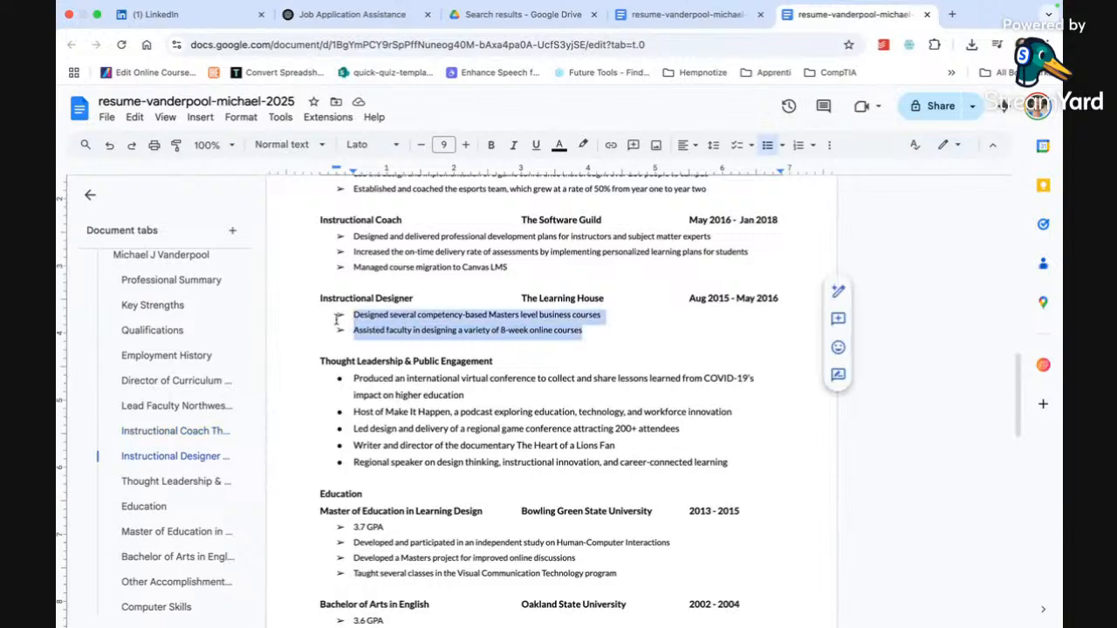
pyautogui.click(382, 373)
pyautogui.moveTo(353, 377); pyautogui.dragTo(729, 463)
pyautogui.click(421, 144)
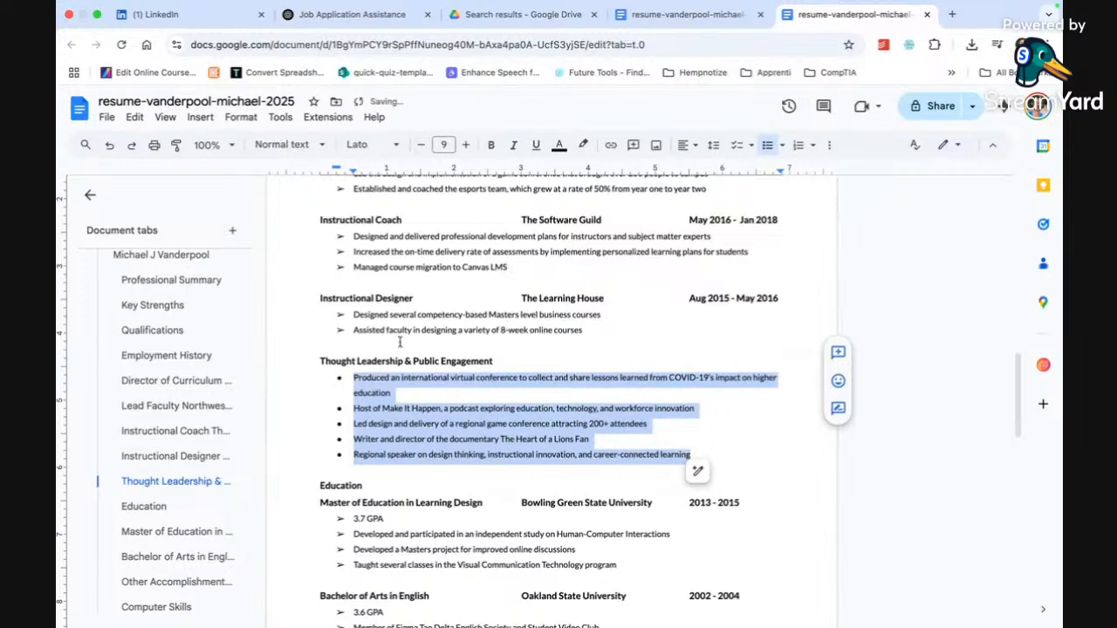
# - Replace the "Regional speaker" bullet under Thought Leadership & Public Engagement with the copied "Featured speaker" line
pyautogui.click(396, 433)
pyautogui.moveTo(353, 455); pyautogui.dragTo(708, 456)
pyautogui.hotkey('ctrl', 'v')
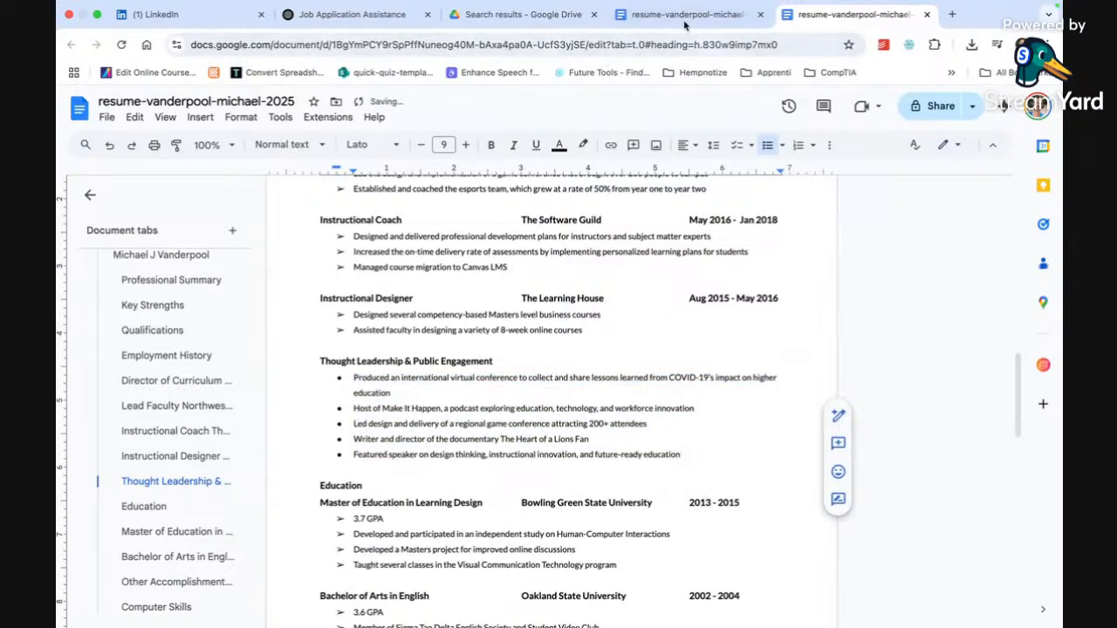
# - Review ChatGPT's remaining Education and Final Touch suggestions, then submit the prompt "turn it into a pdf for me"
pyautogui.click(377, 20)
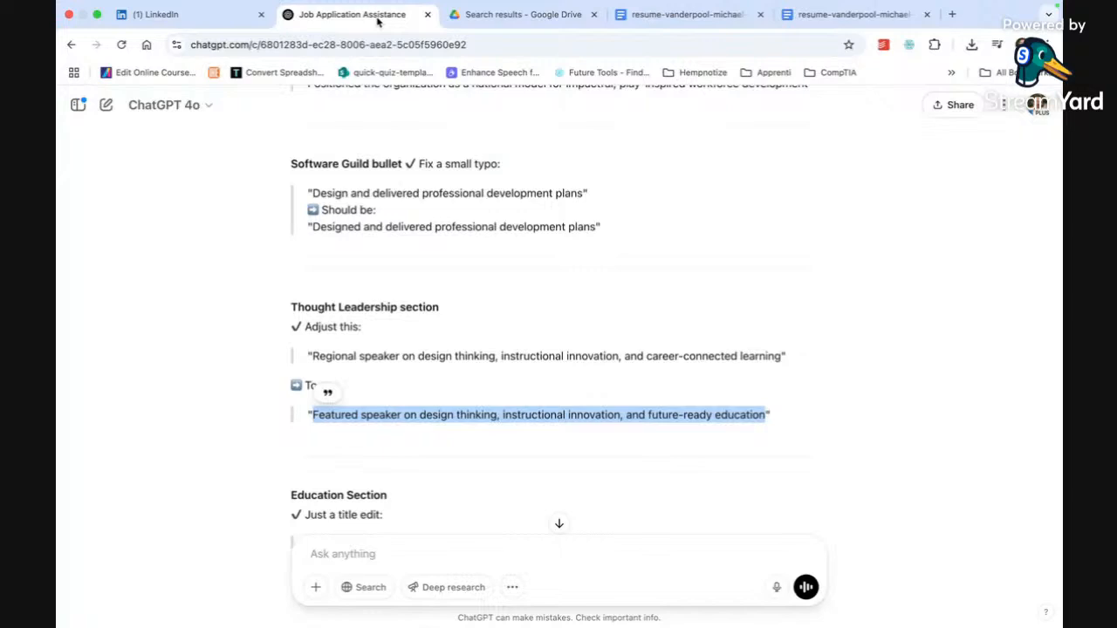
pyautogui.scroll(-5, 498, 189)
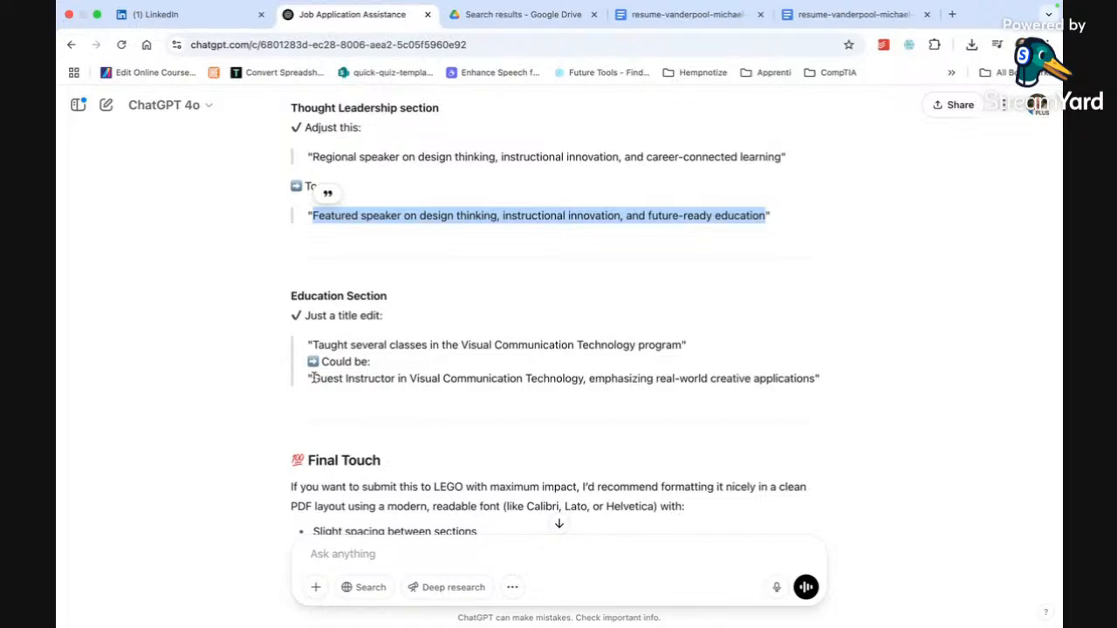
pyautogui.scroll(-4, 340, 410)
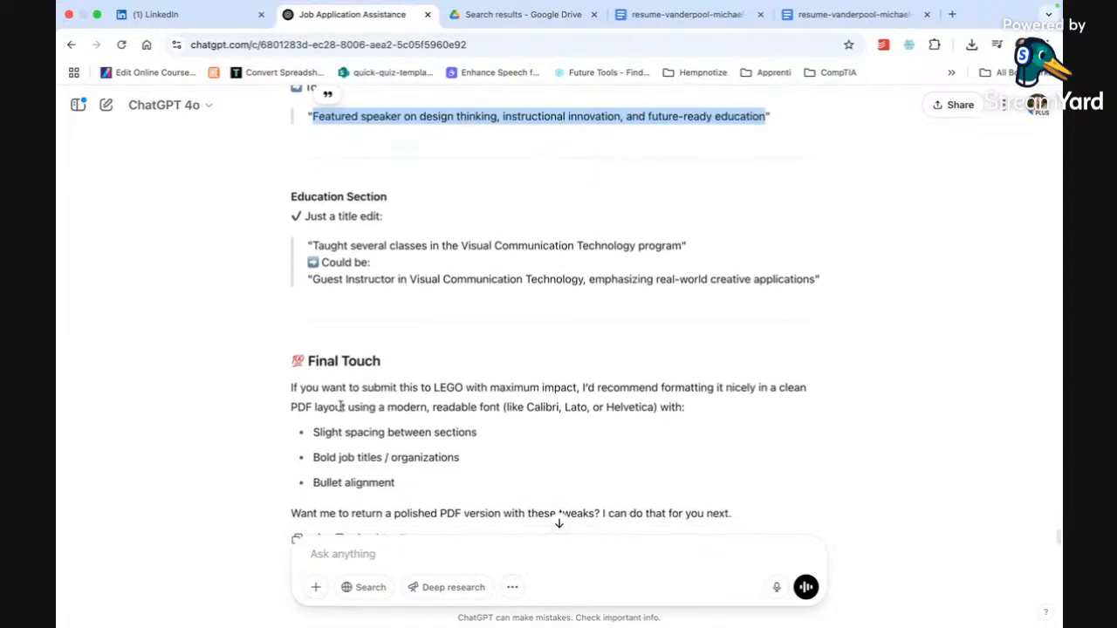
pyautogui.scroll(-1, 341, 410)
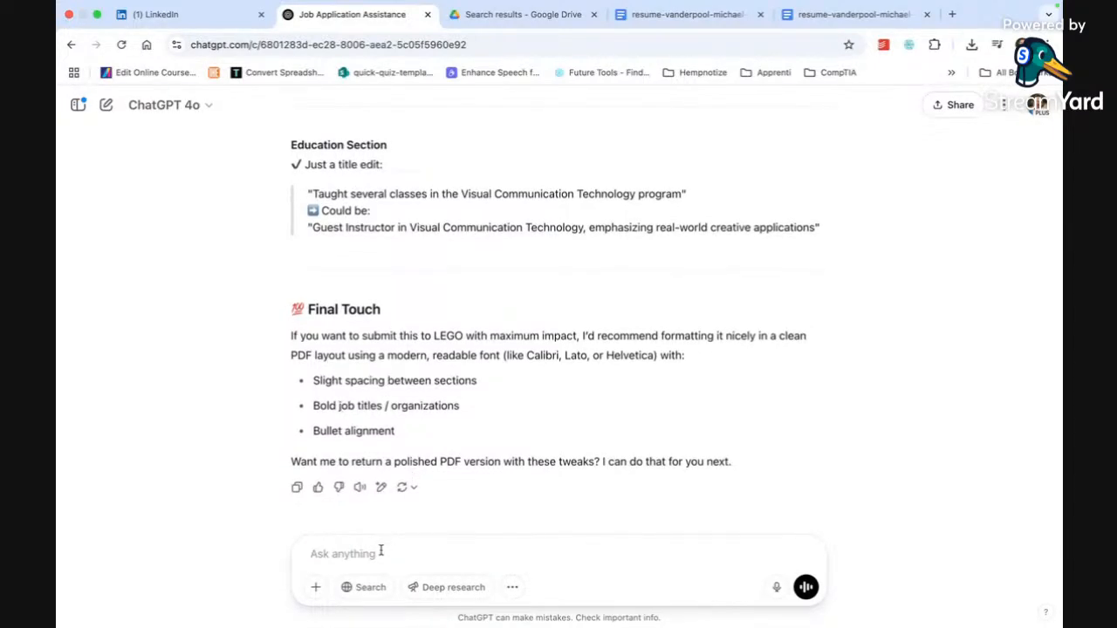
pyautogui.write('turn it into a pdf for me')
pyautogui.press('Return')
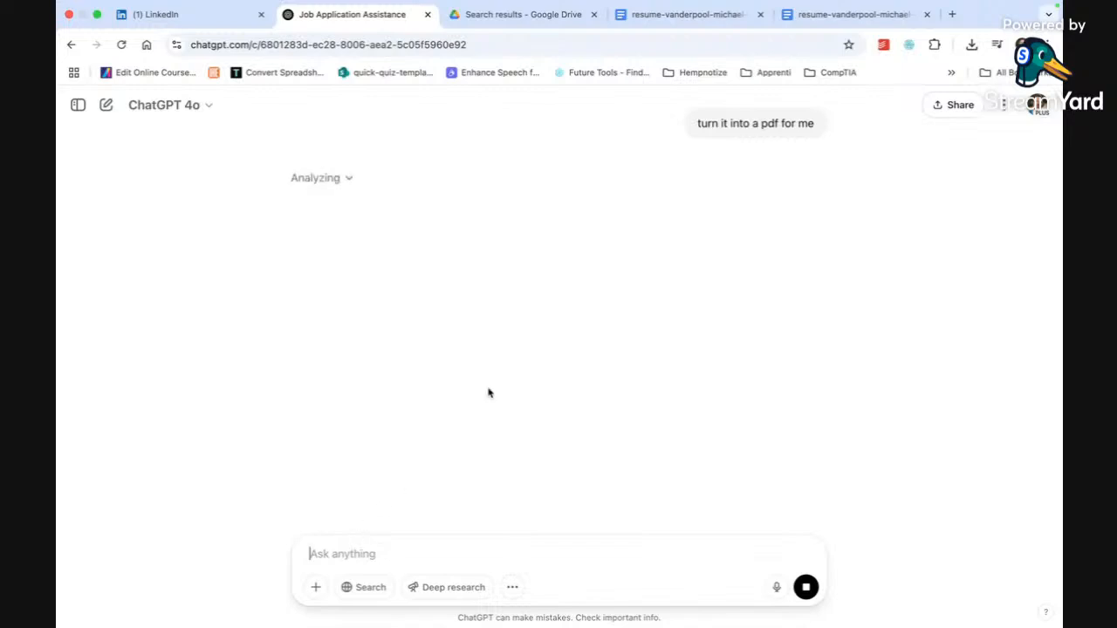
# - In the 2025 resume, add a bold line under Employment History: "Assistant Professor", "Defiance College", "Aug 2024 - Present"
pyautogui.click(726, 17)
pyautogui.click(842, 15)
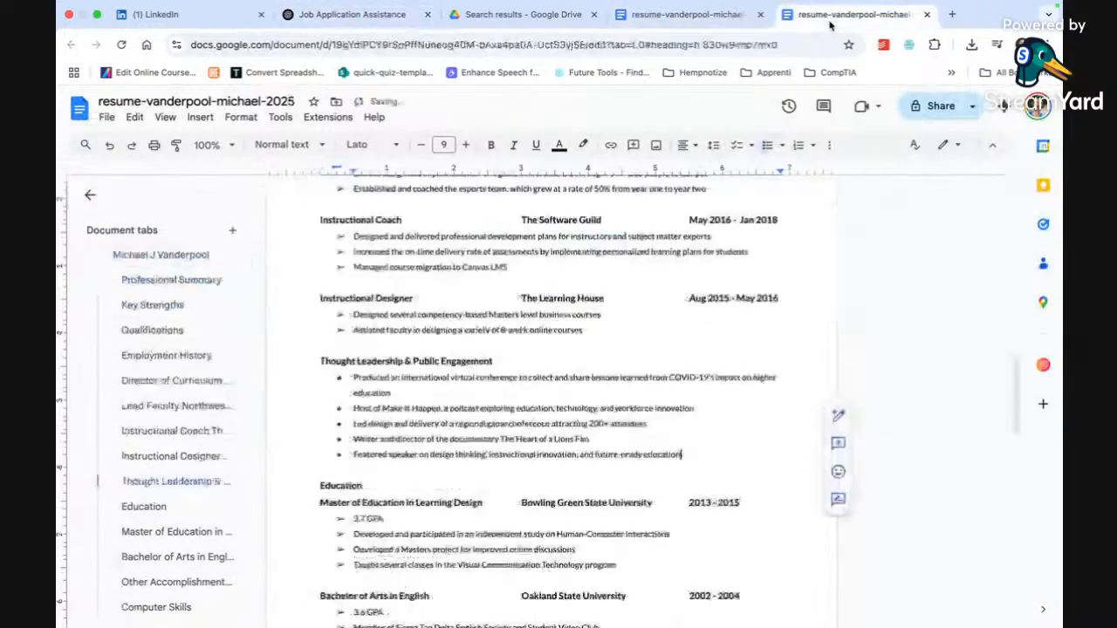
pyautogui.scroll(2, 522, 347)
pyautogui.scroll(4, 522, 346)
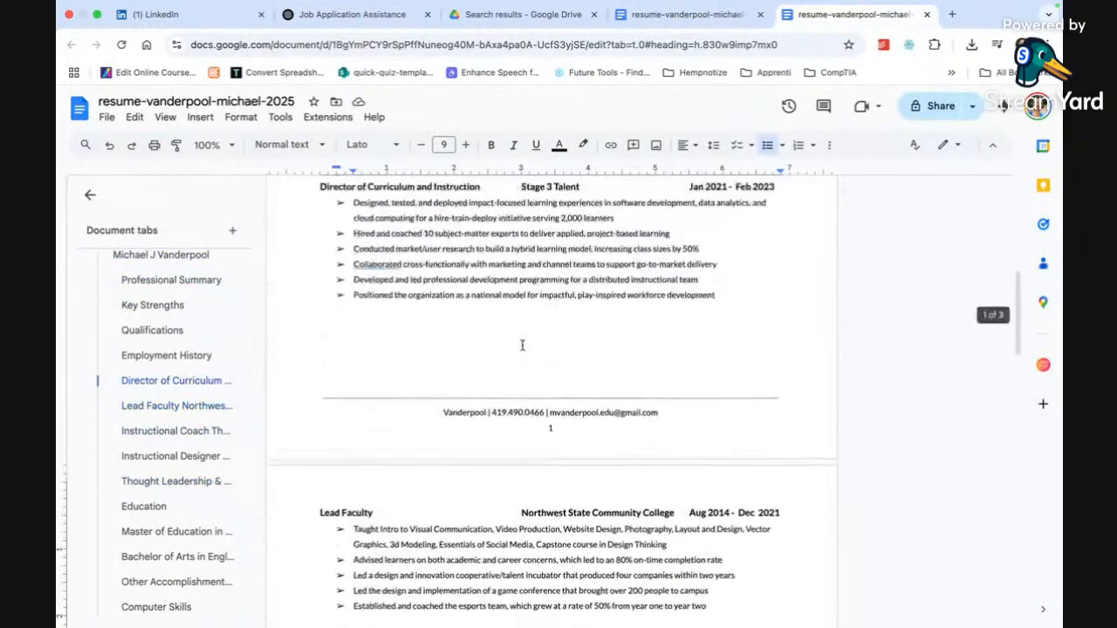
pyautogui.scroll(1, 522, 347)
pyautogui.click(428, 291)
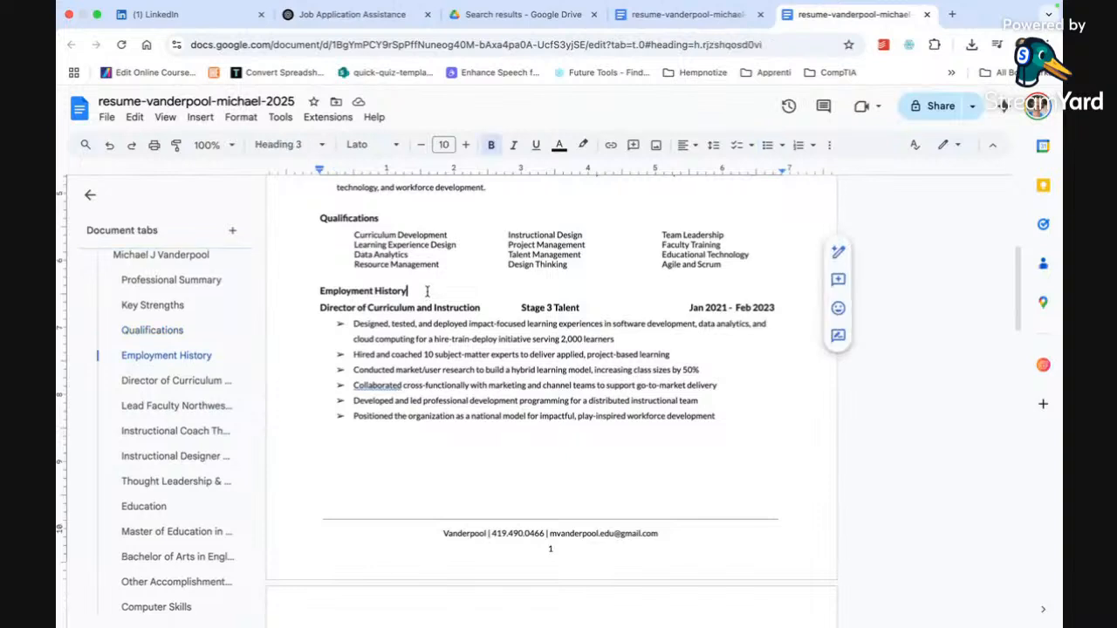
pyautogui.press('Return')
pyautogui.write('Assistant Professor')
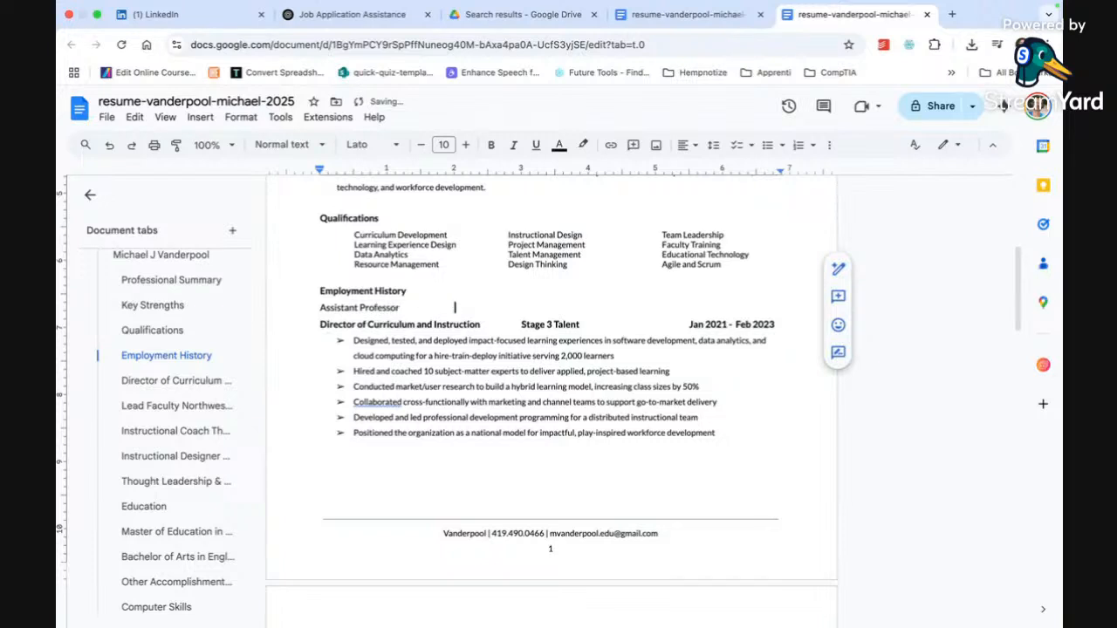
pyautogui.press('BackSpace')
pyautogui.write('fiacn')
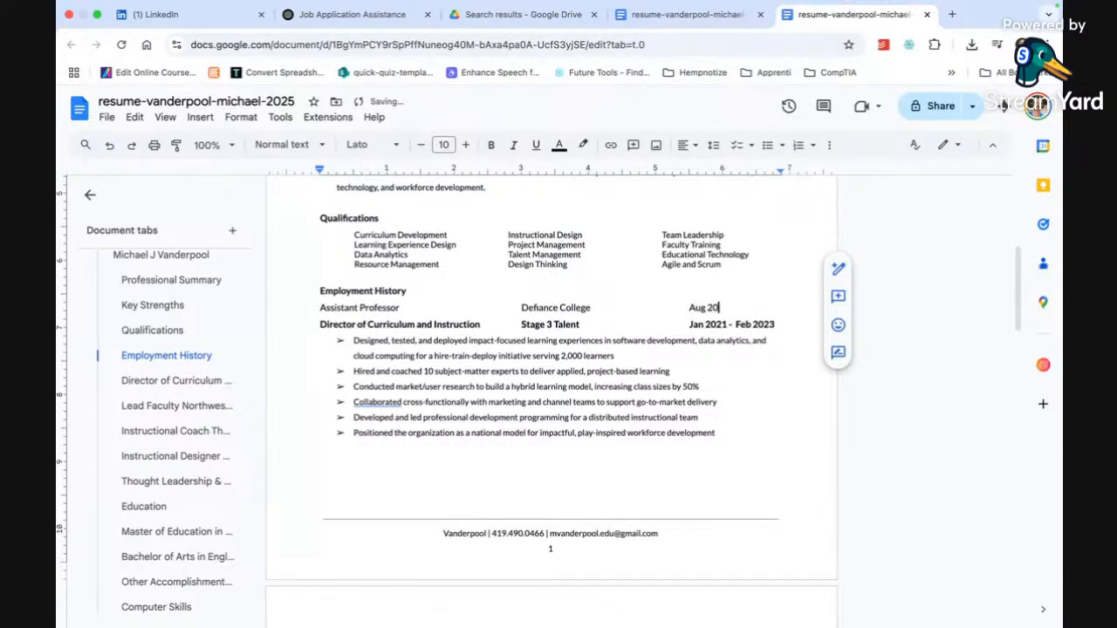
pyautogui.write('esent')
pyautogui.press('Return')
pyautogui.tripleClick(361, 310)
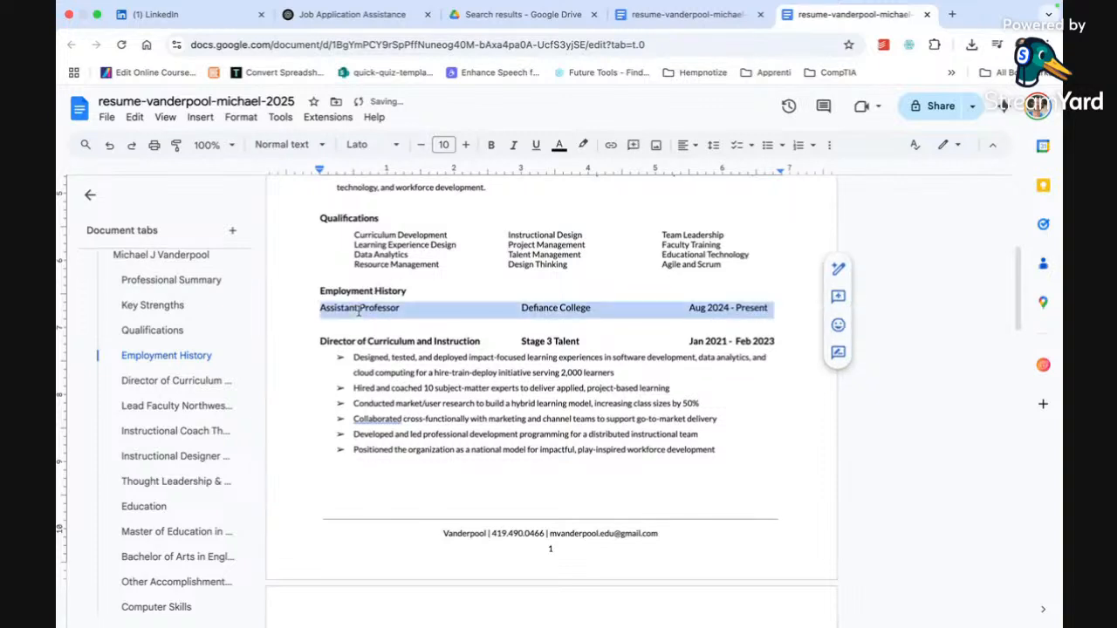
pyautogui.hotkey('ctrl', 'b')
# - Copy the first Stage 3 Talent bullet beneath the Assistant Professor line and clear its text to leave an empty matching bullet
pyautogui.click(363, 328)
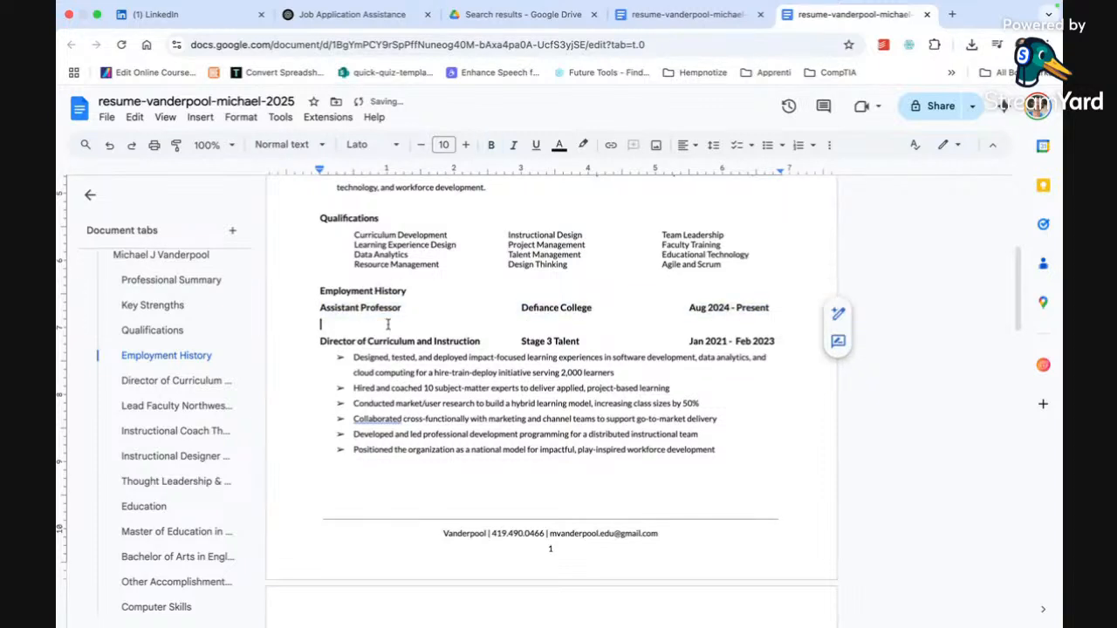
pyautogui.click(341, 358)
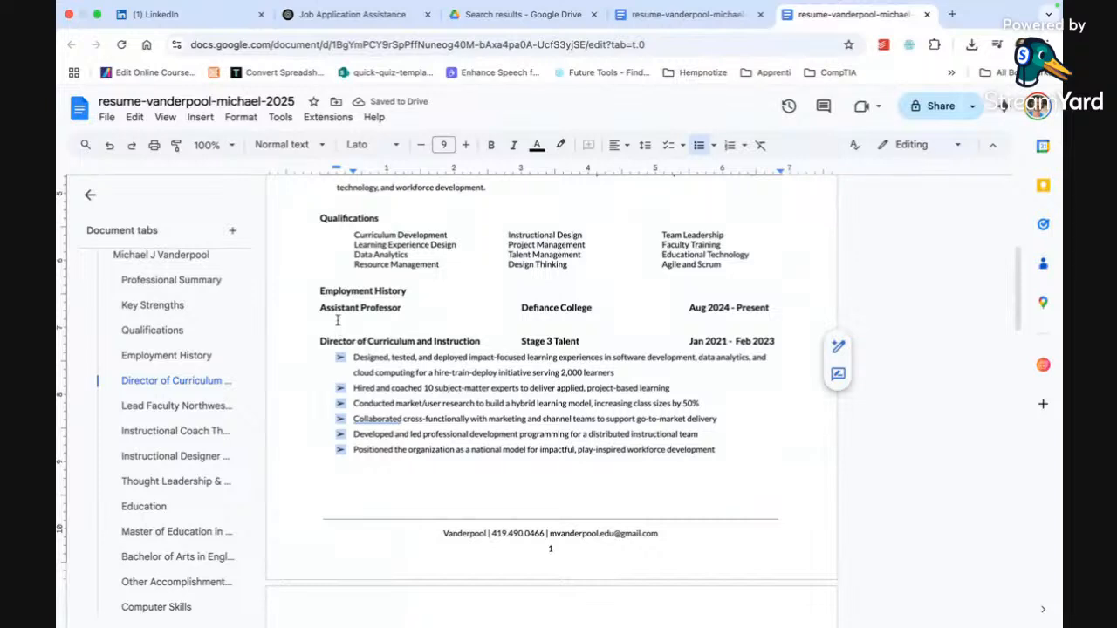
pyautogui.click(337, 323)
pyautogui.hotkey('ctrl', 'v')
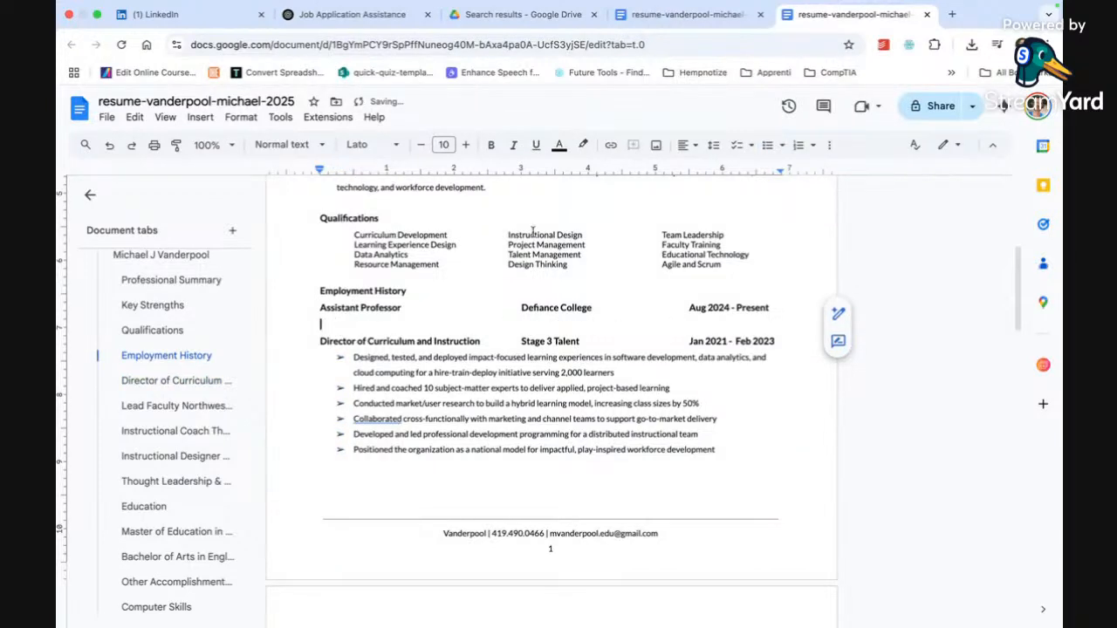
pyautogui.click(390, 363)
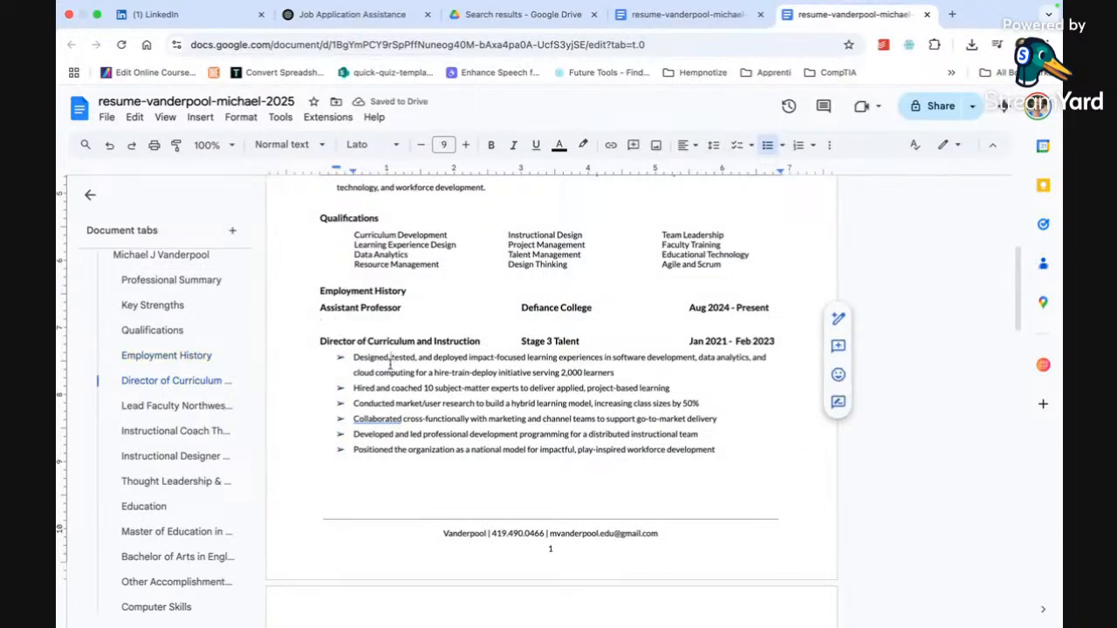
pyautogui.tripleClick(390, 363)
pyautogui.click(395, 324)
pyautogui.hotkey('ctrl', 'v')
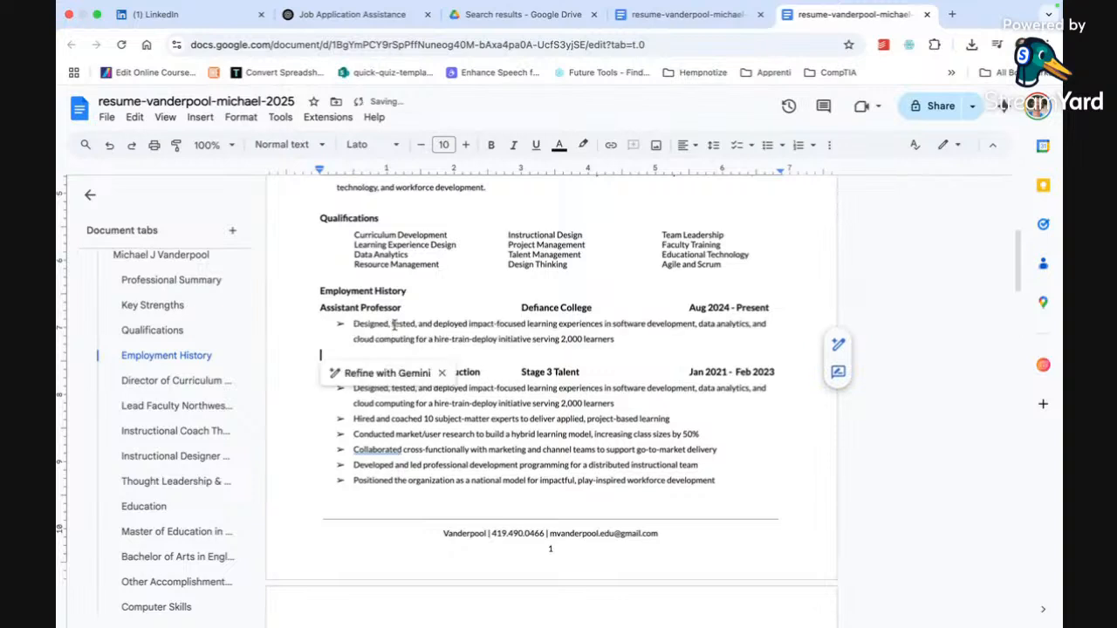
pyautogui.moveTo(617, 339); pyautogui.dragTo(352, 328)
pyautogui.press('BackSpace')
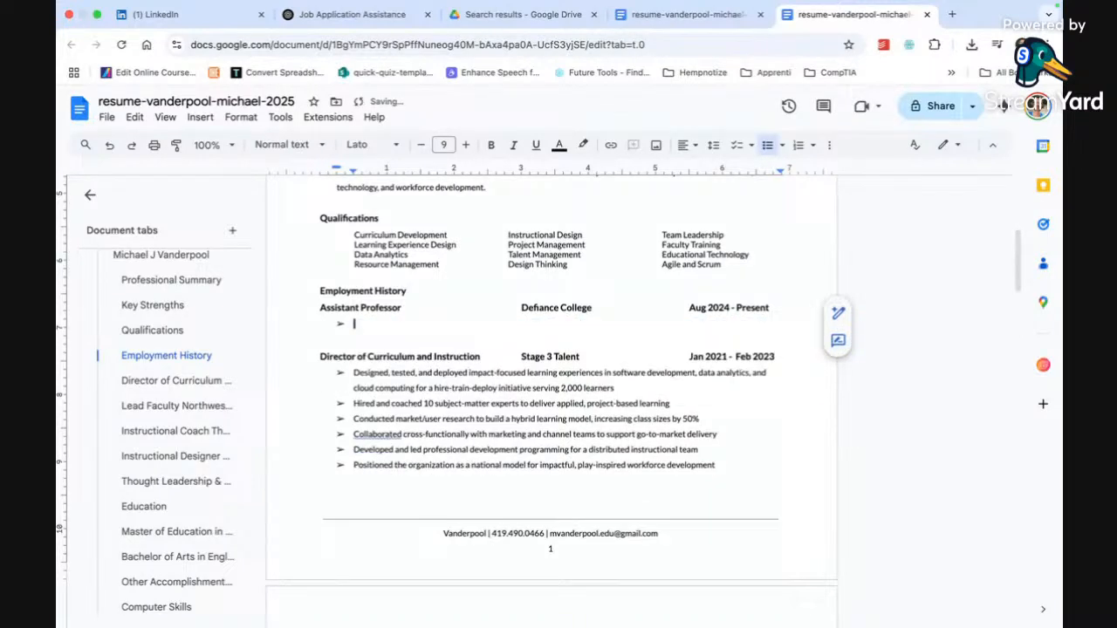
# - Write the first Assistant Professor bullet: "Taught graphic design classes including Design Thinking for Innovation and Introduction to Graphic Design"
pyautogui.write('Ta')
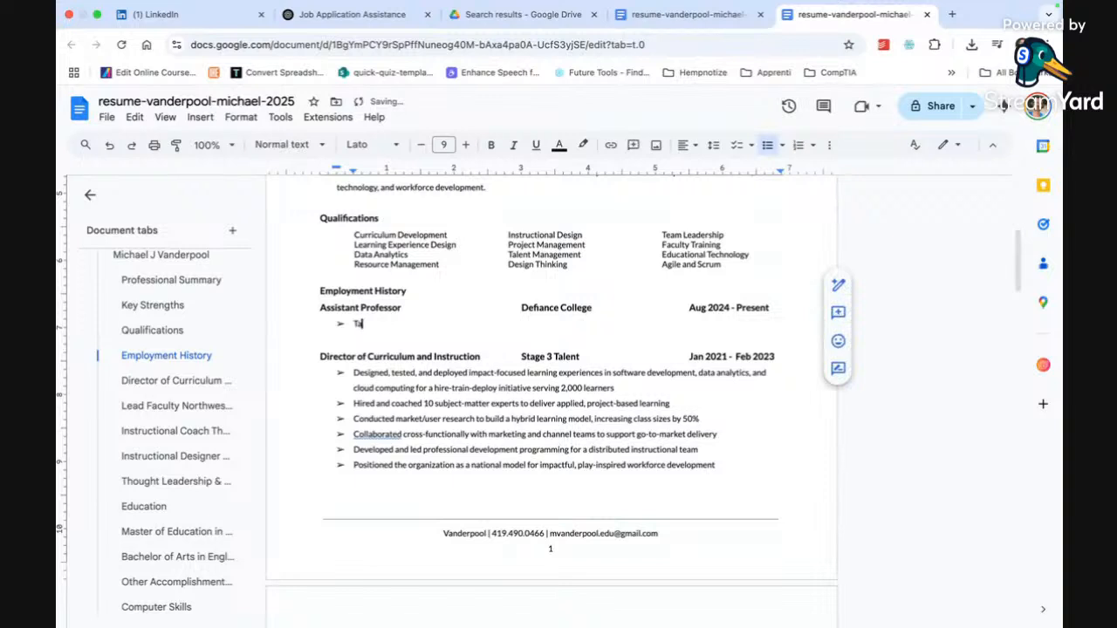
pyautogui.write('ught graphic design classes')
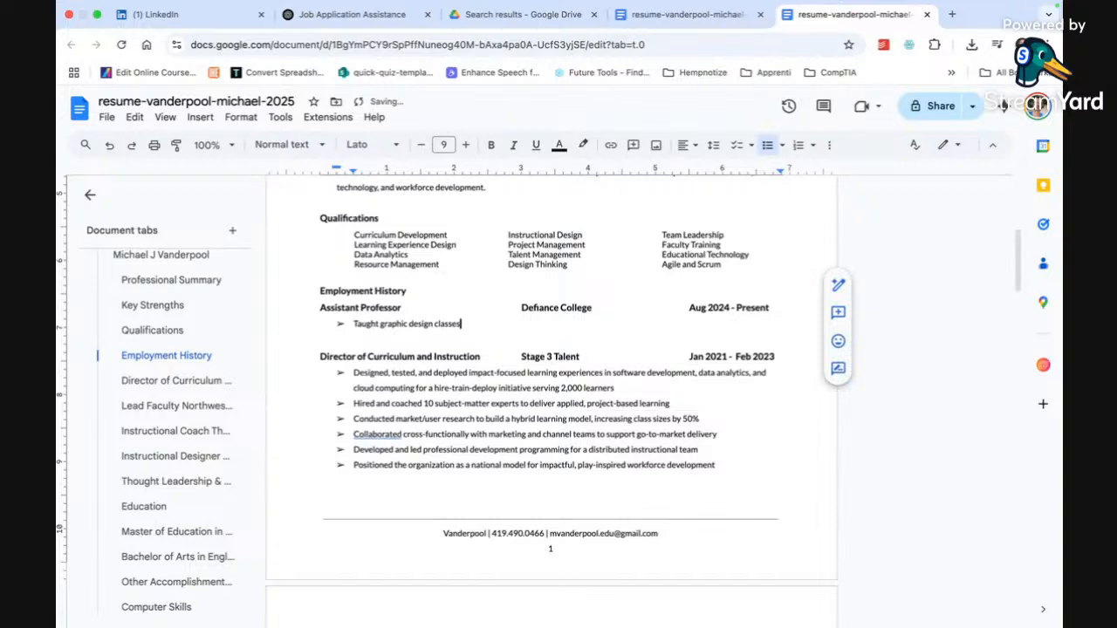
pyautogui.write('Design Thinking for ')
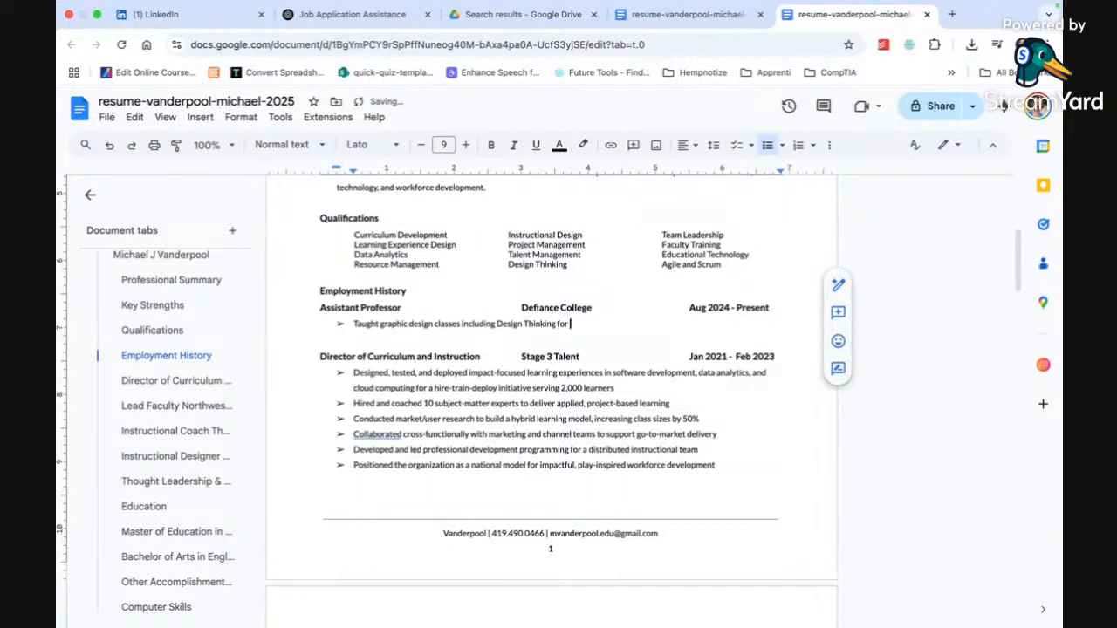
pyautogui.write('Innovation and Introduction to Grap')
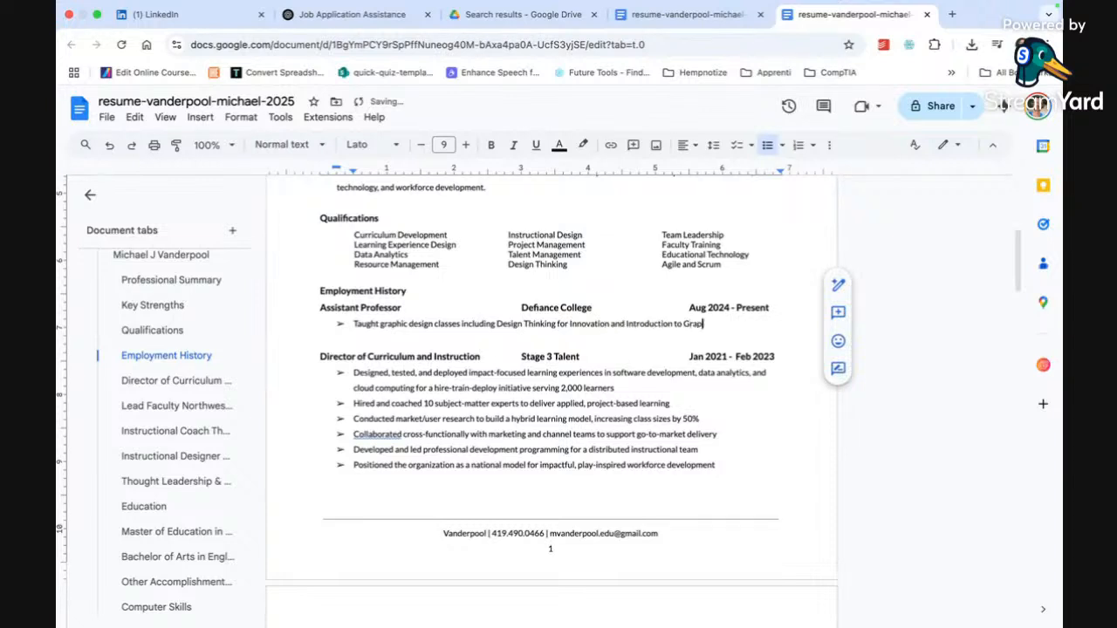
pyautogui.write('hic Desig')
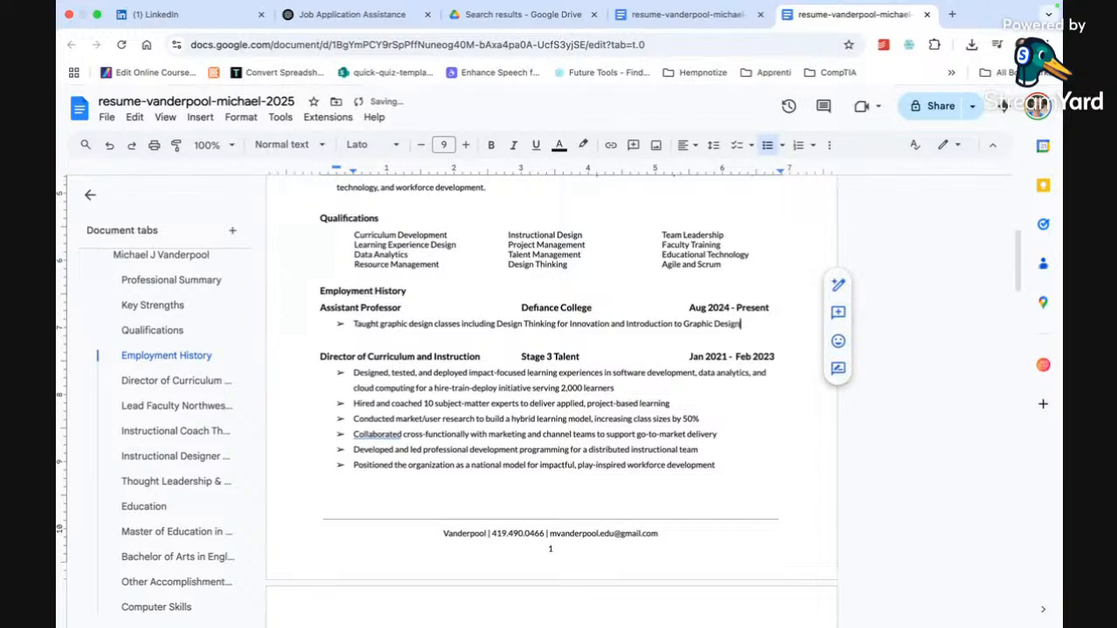
pyautogui.write('n')
# - Add a second Assistant Professor bullet, "Advised students on course select and career readiness", and remove the blank lines beneath it
pyautogui.press('Return')
pyautogui.write('Advised sstude')
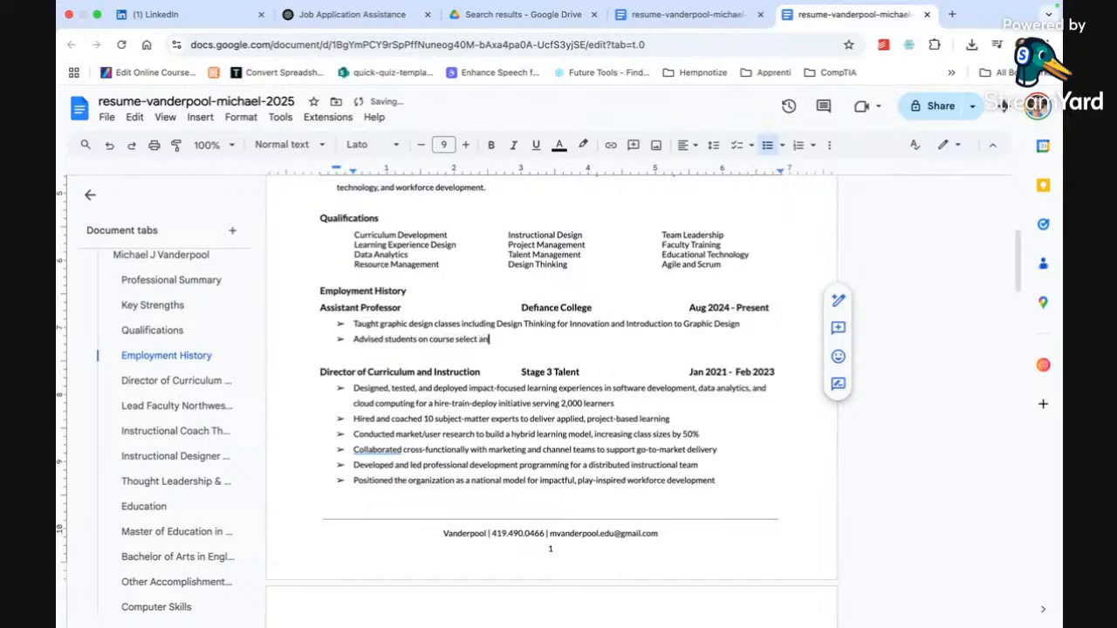
pyautogui.write('r readiness')
pyautogui.press('Return')
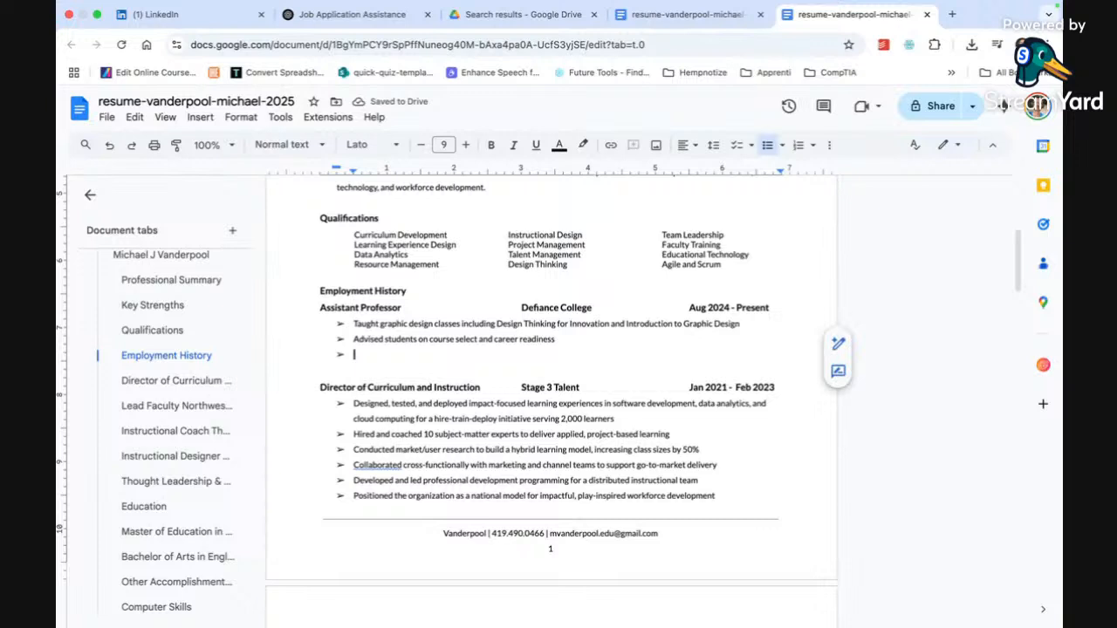
pyautogui.press('BackSpace')
pyautogui.press('BackSpace')
pyautogui.press('BackSpace')
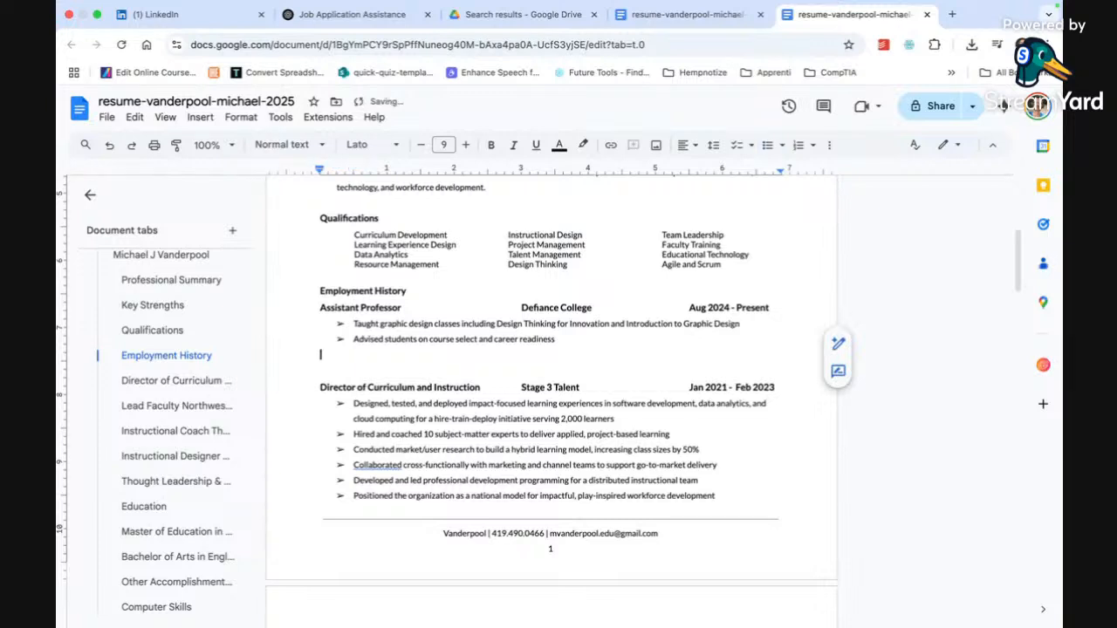
pyautogui.click(410, 359)
pyautogui.press('BackSpace')
pyautogui.scroll(-3, 464, 379)
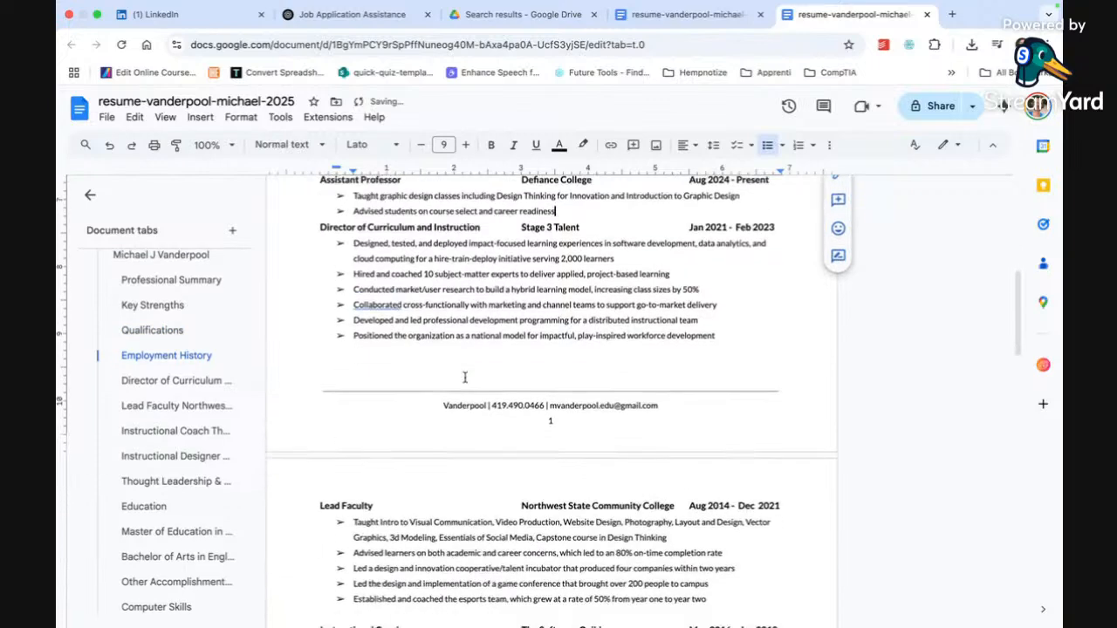
# - Select the Assistant Professor bullets, check ChatGPT's PDF progress, and review the requirements in the LEGO Group posting on LinkedIn
pyautogui.scroll(2, 463, 379)
pyautogui.moveTo(569, 298); pyautogui.dragTo(313, 267)
pyautogui.click(387, 21)
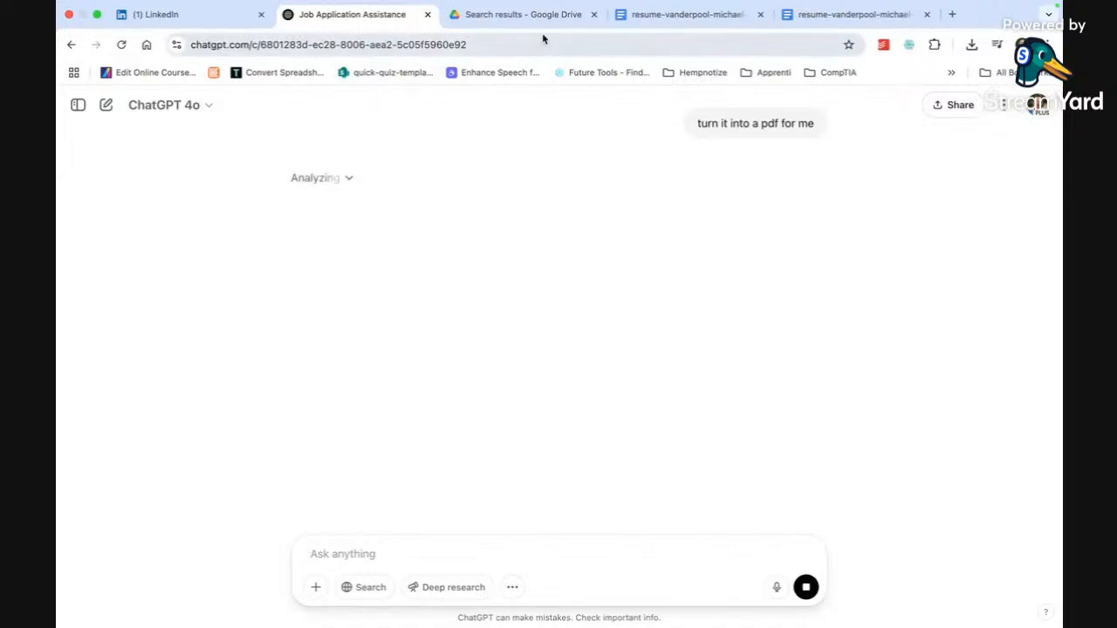
pyautogui.click(229, 14)
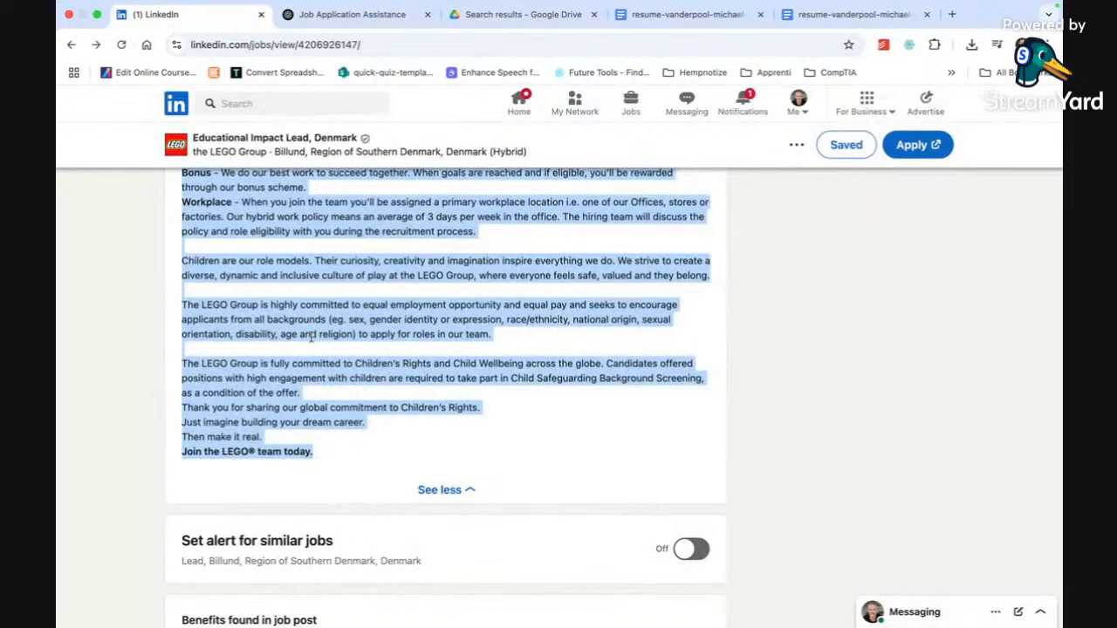
pyautogui.scroll(-3, 311, 337)
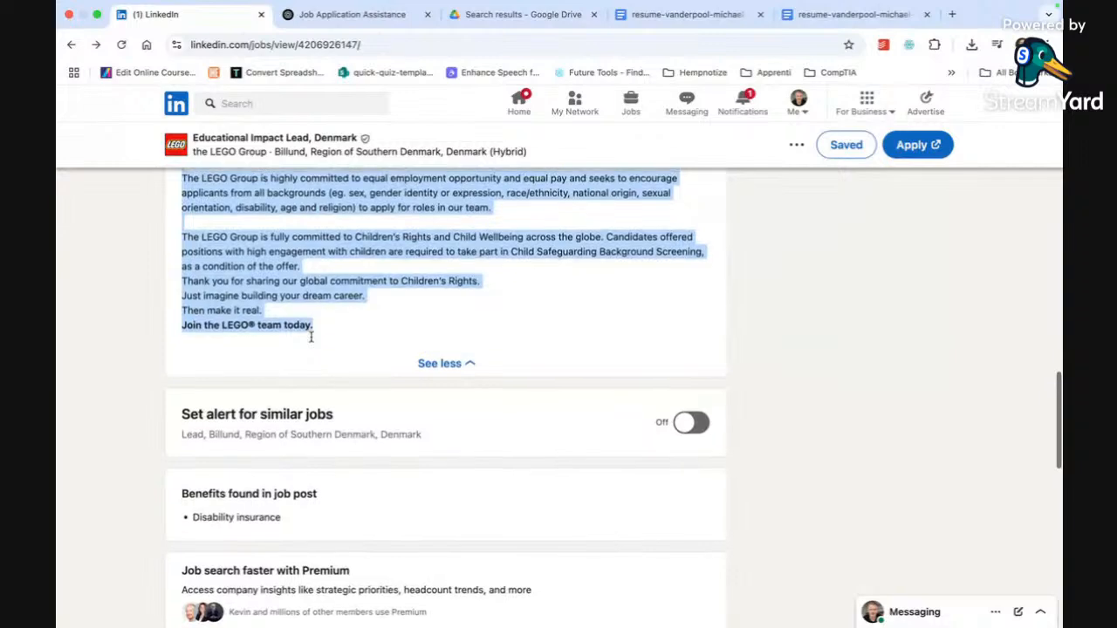
pyautogui.scroll(10, 309, 337)
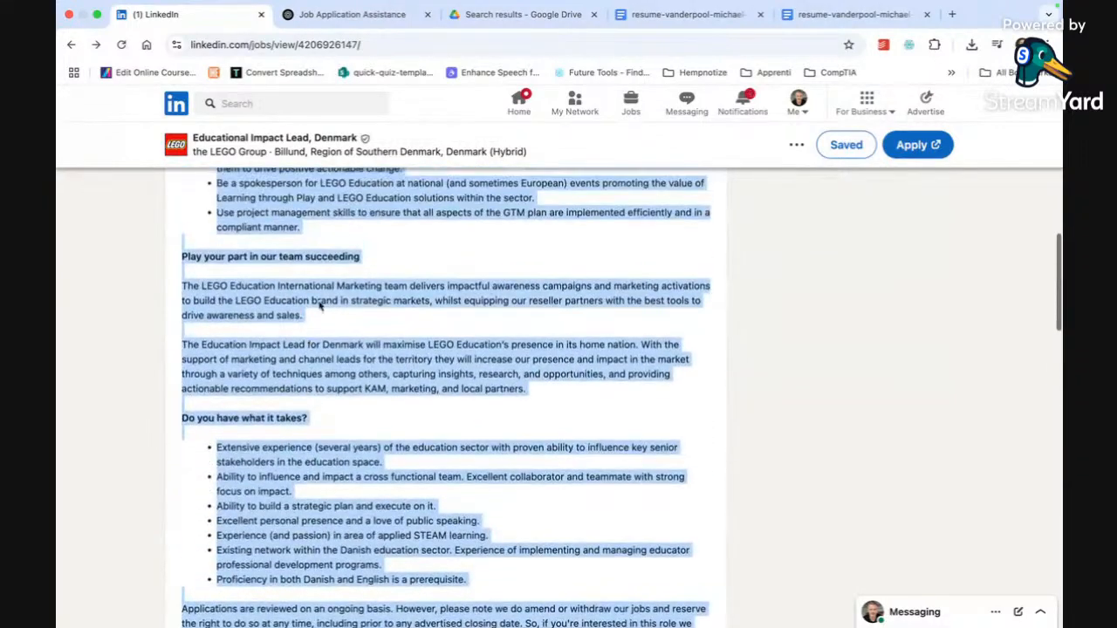
# - Open a new ChatGPT chat in place of the Drive search results and submit "how hard is to to learn danish"
pyautogui.click(481, 14)
pyautogui.click(465, 46)
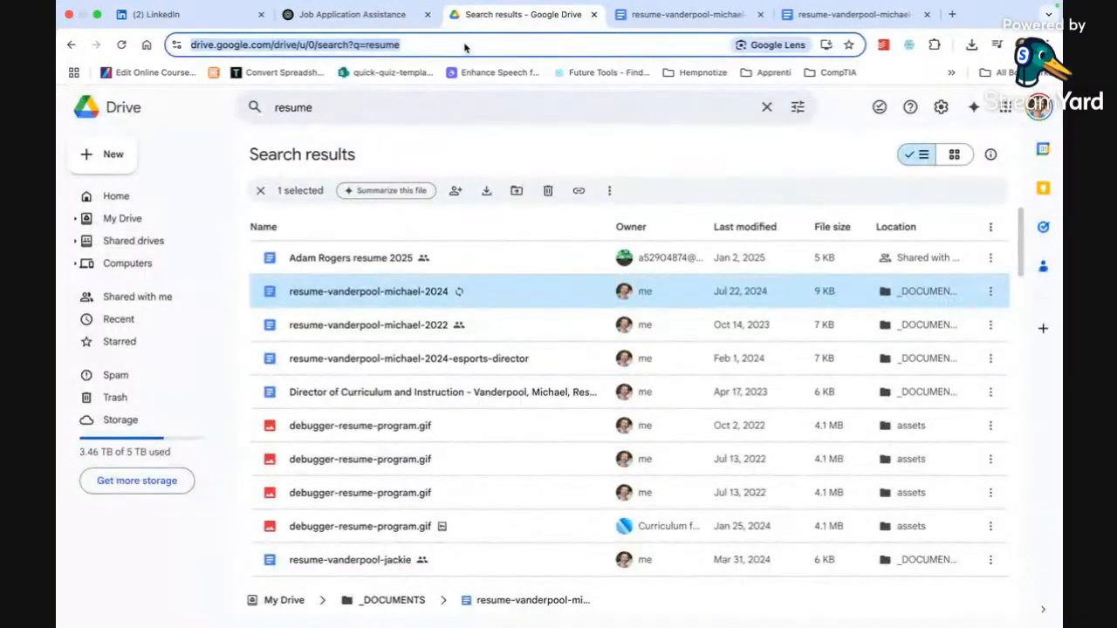
pyautogui.write('chatgpt.com')
pyautogui.press('Return')
pyautogui.write('how hard is to to learn danis')
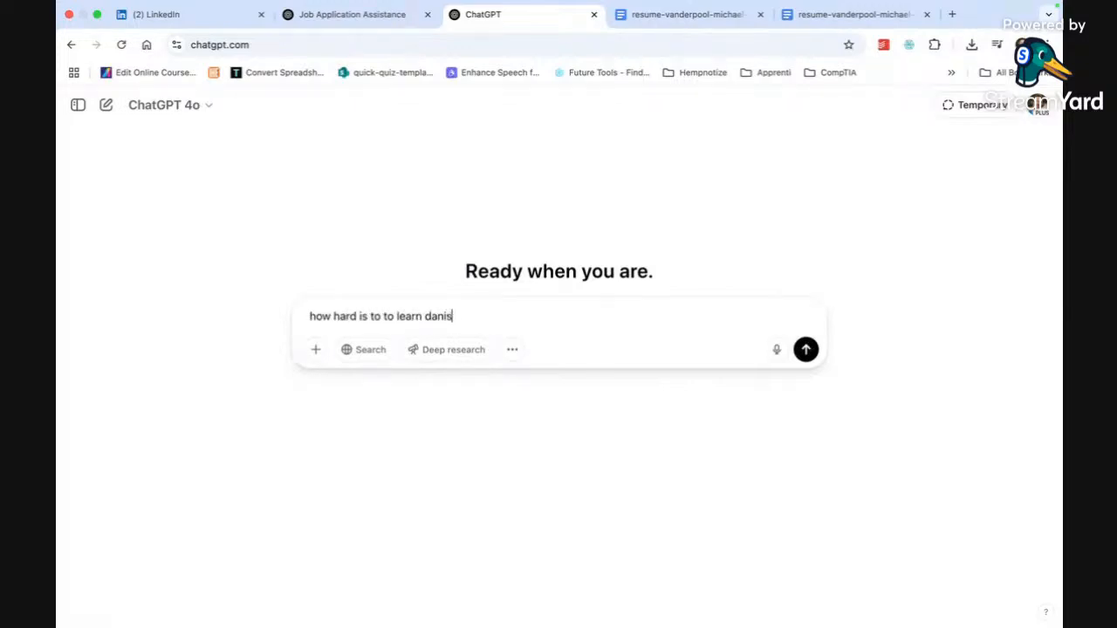
pyautogui.write('h')
pyautogui.press('Return')
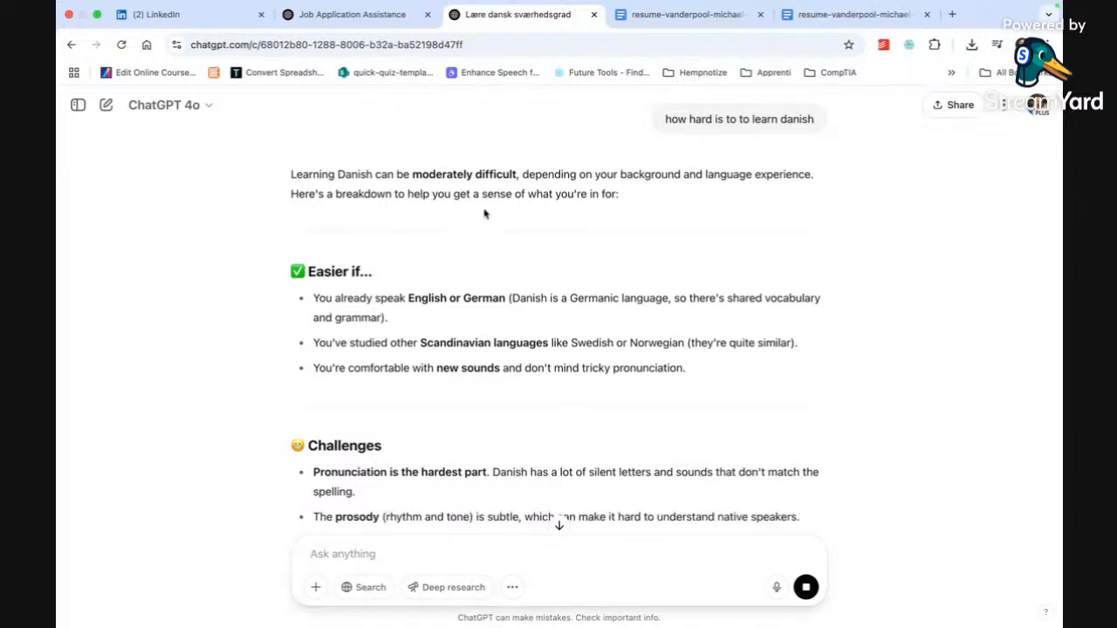
# - Read through ChatGPT's breakdown of learning Danish, covering what makes it easier, the challenges and what helps
pyautogui.scroll(-1, 636, 221)
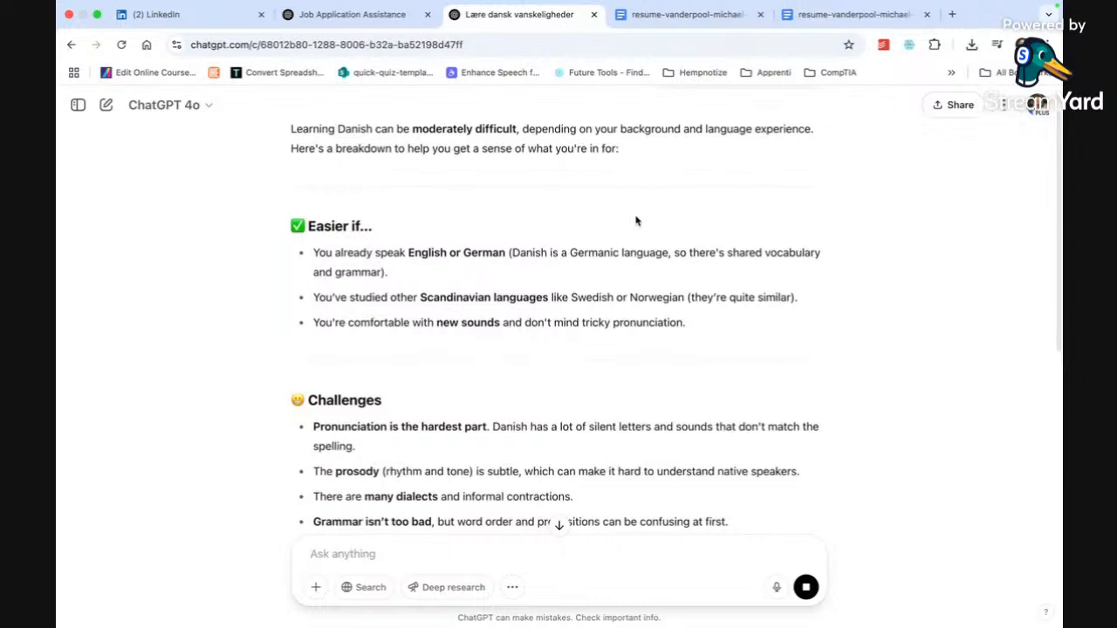
pyautogui.scroll(-1, 637, 221)
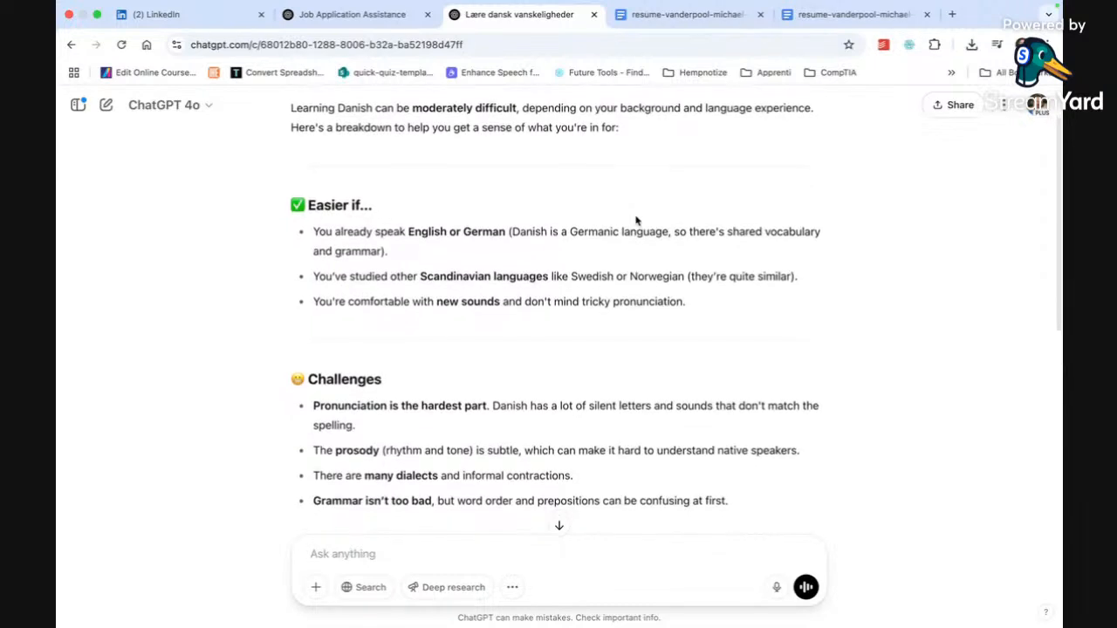
pyautogui.scroll(-2, 636, 221)
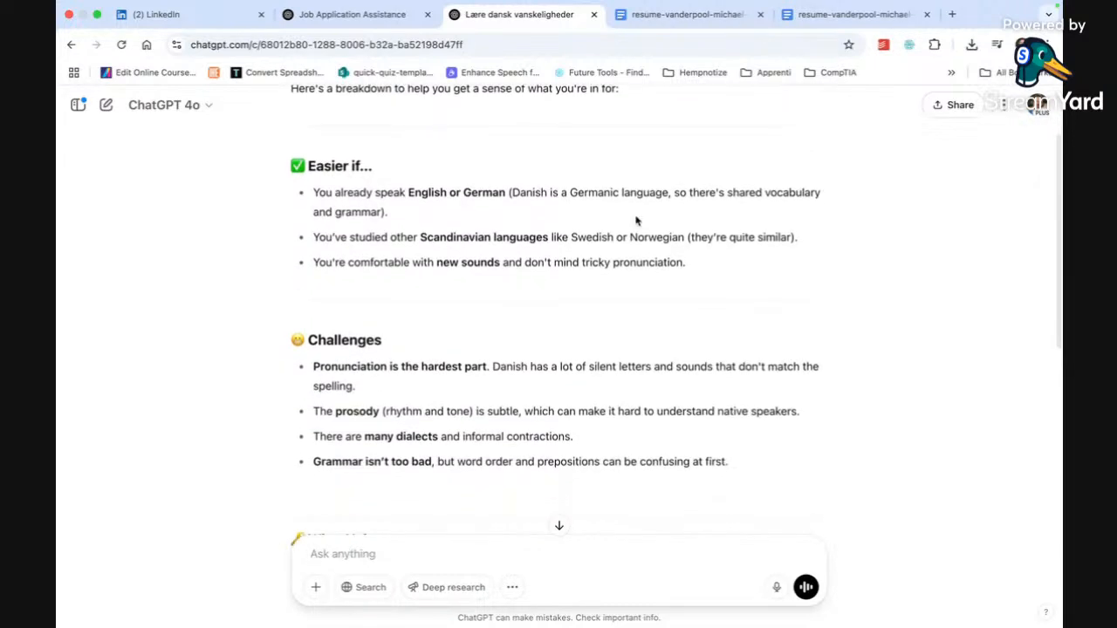
pyautogui.scroll(-2, 635, 216)
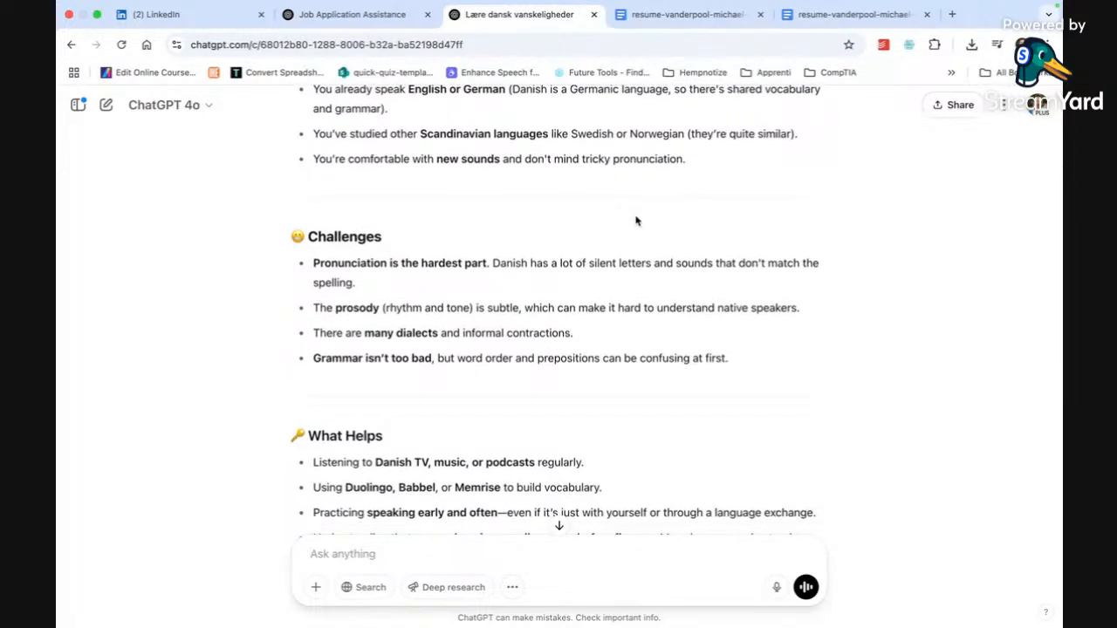
pyautogui.scroll(-1, 636, 221)
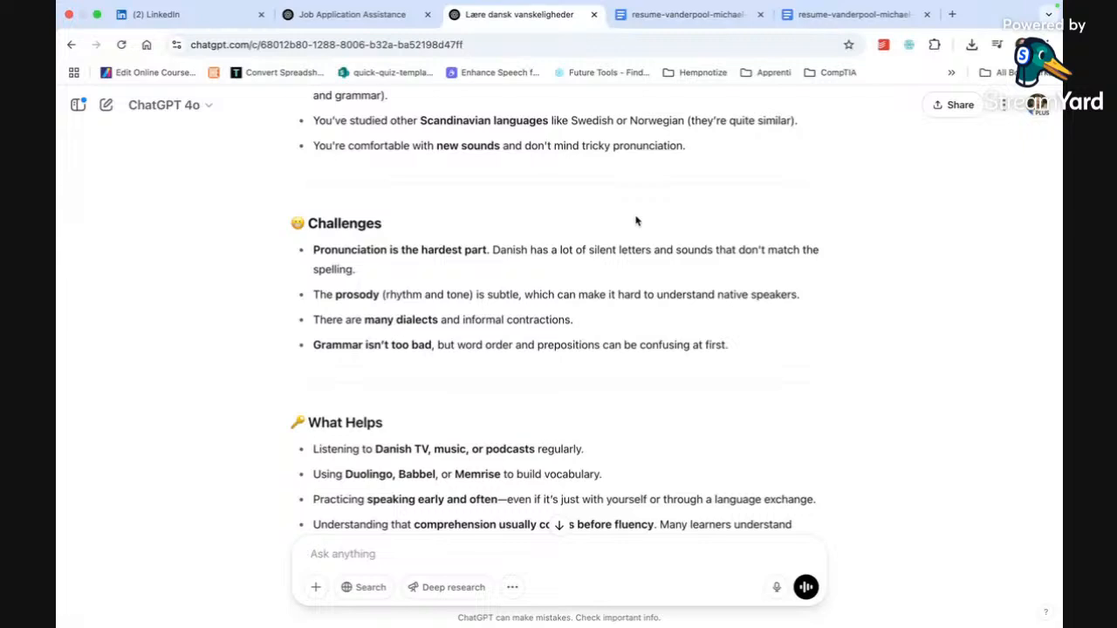
pyautogui.scroll(-4, 638, 288)
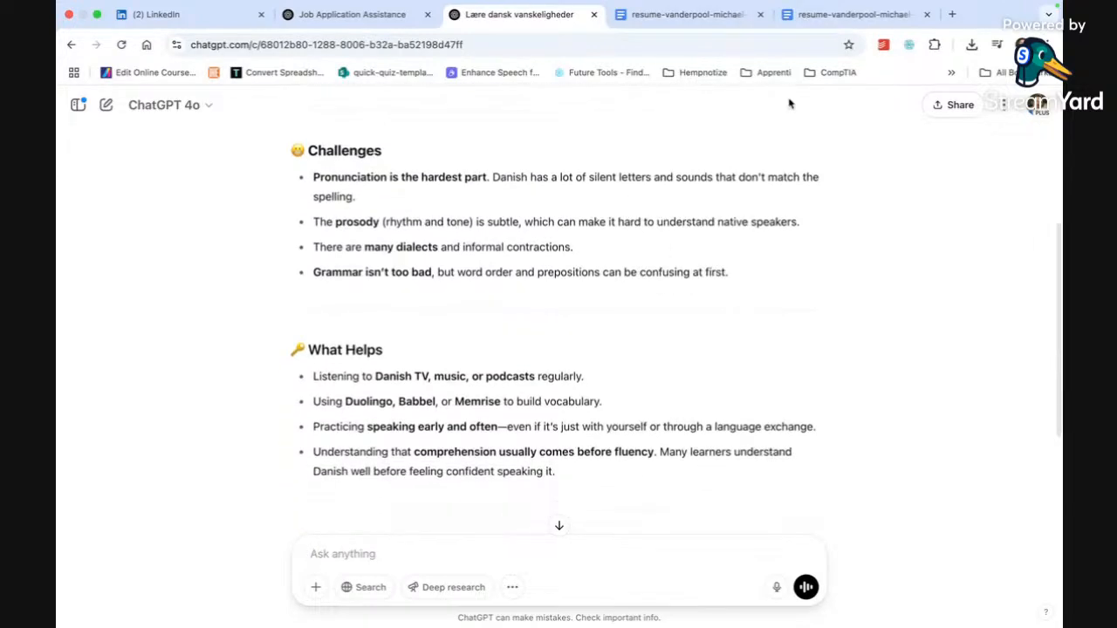
# - Ask ChatGPT "what danish music should i listen to" and look through the suggested artists and songs
pyautogui.write('what')
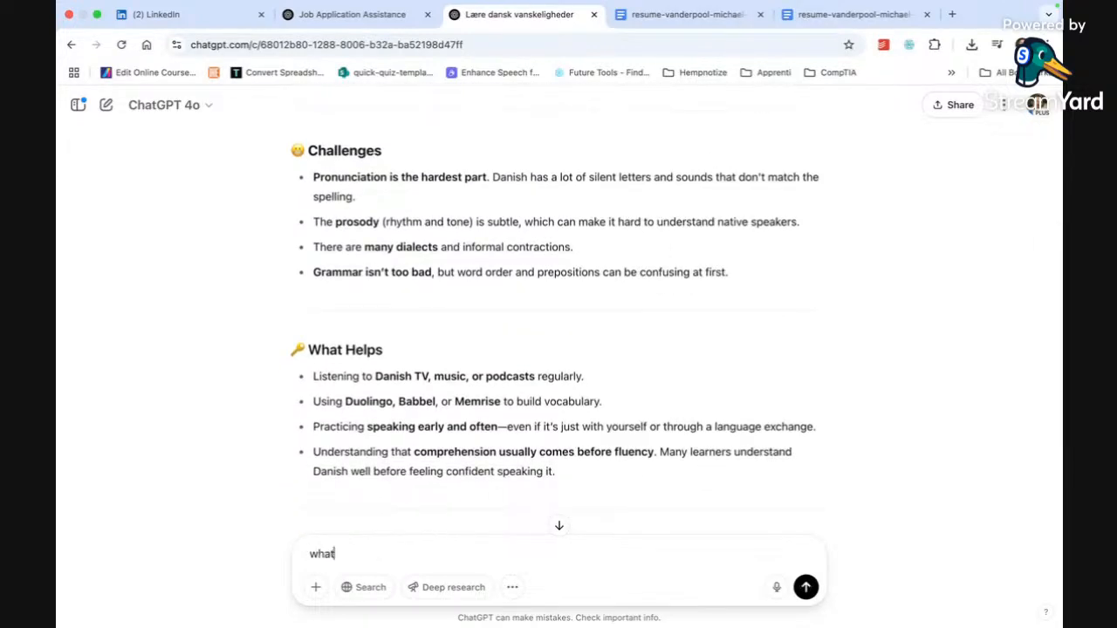
pyautogui.write(' dana mu')
pyautogui.write('ns')
pyautogui.write('sh music')
pyautogui.write(' should i')
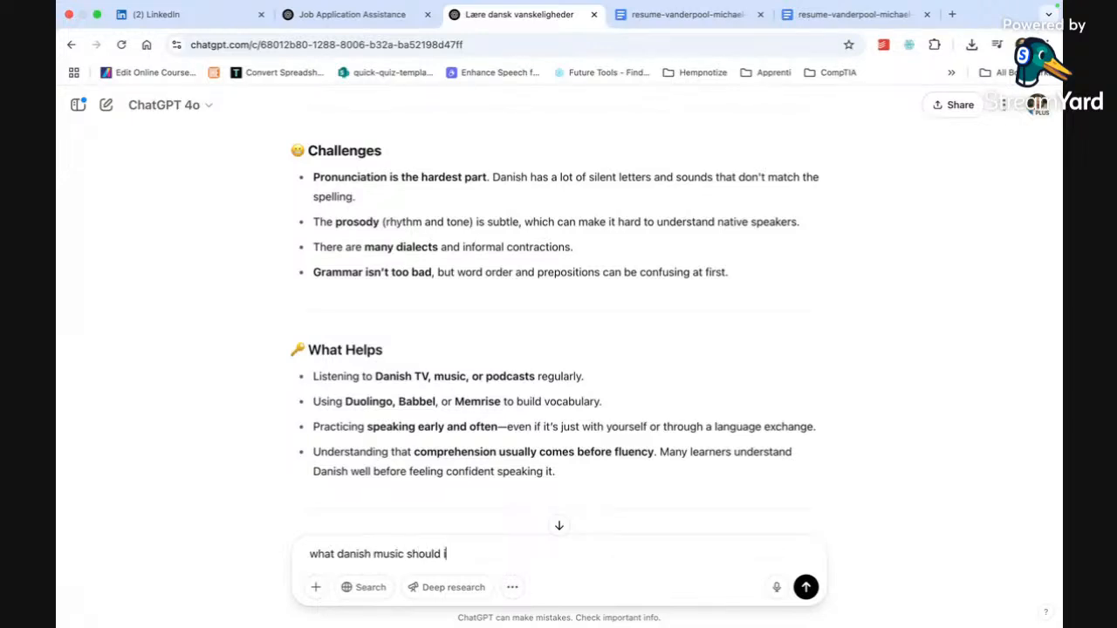
pyautogui.write(' listen to')
pyautogui.press('Return')
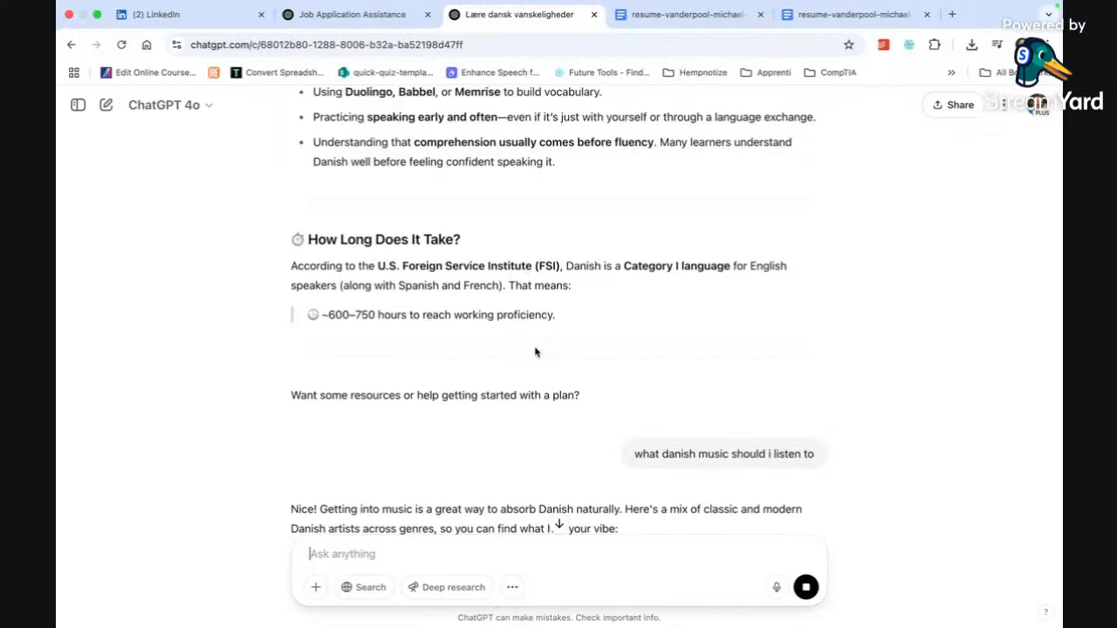
pyautogui.scroll(-5, 525, 325)
pyautogui.scroll(-3, 538, 397)
pyautogui.scroll(-5, 538, 398)
pyautogui.scroll(-6, 539, 403)
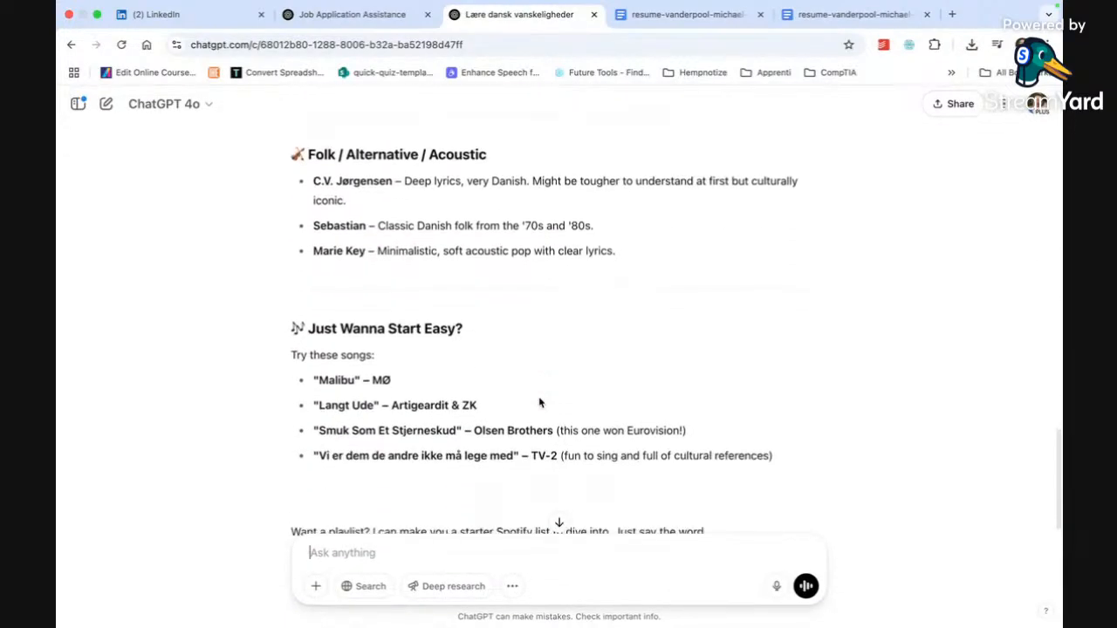
pyautogui.scroll(10, 539, 399)
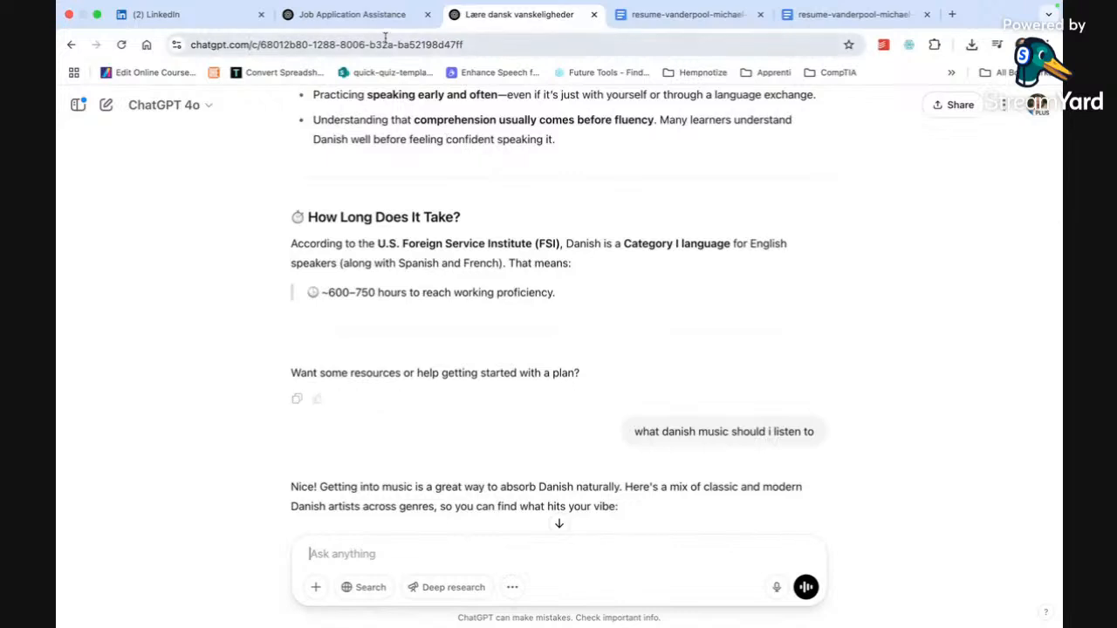
# - Download the LEGO resume PDF from the Job Application Assistance chat into the Downloads folder and open it
pyautogui.click(370, 15)
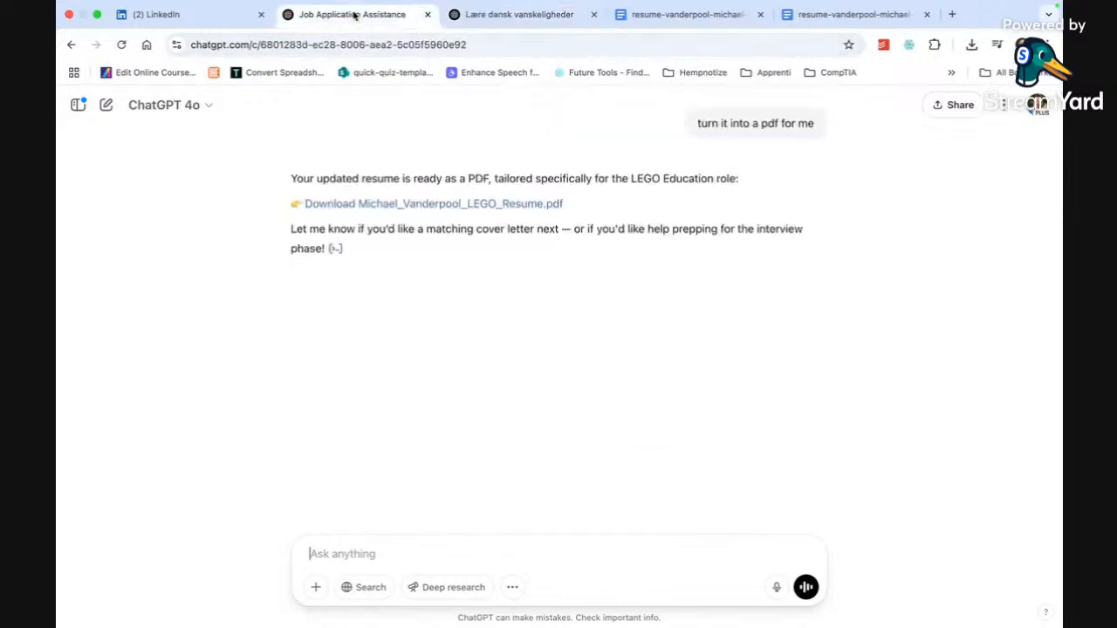
pyautogui.click(443, 204)
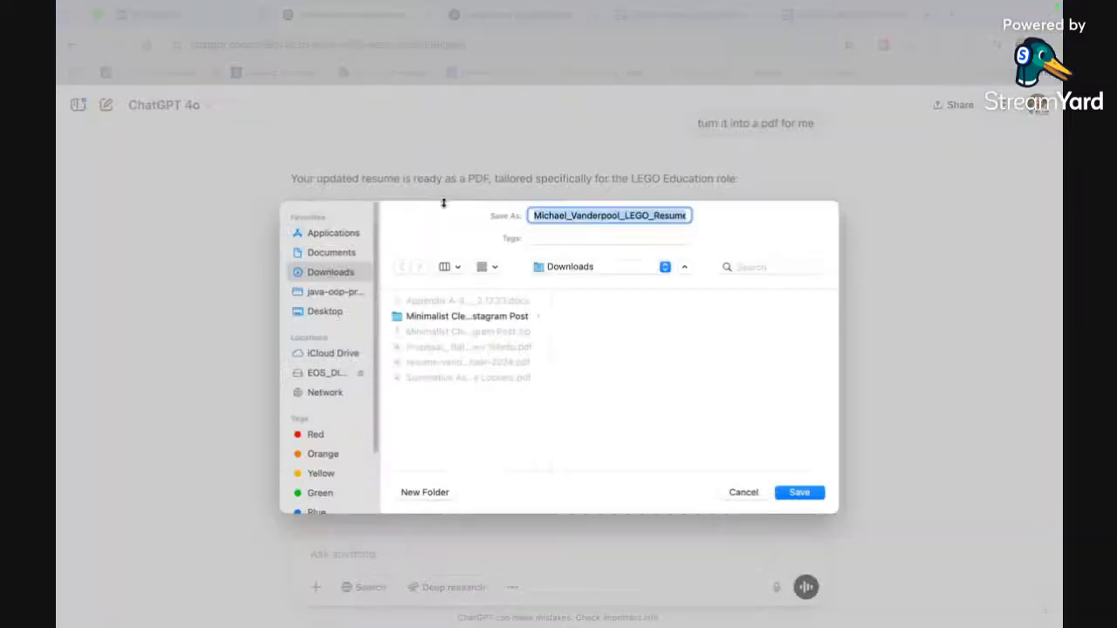
pyautogui.click(800, 493)
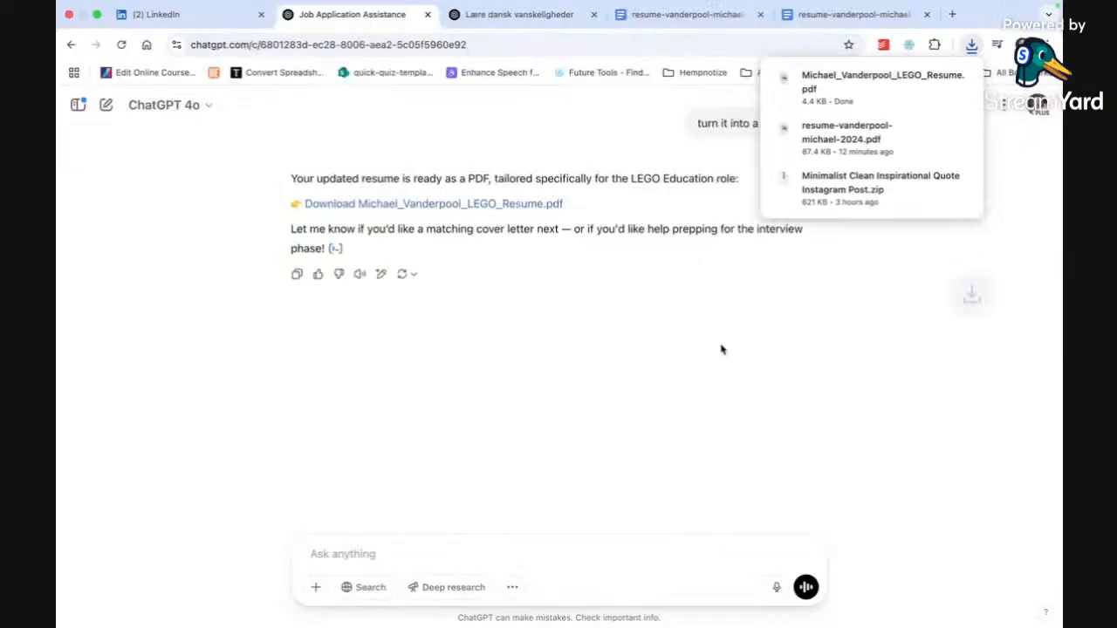
pyautogui.click(860, 82)
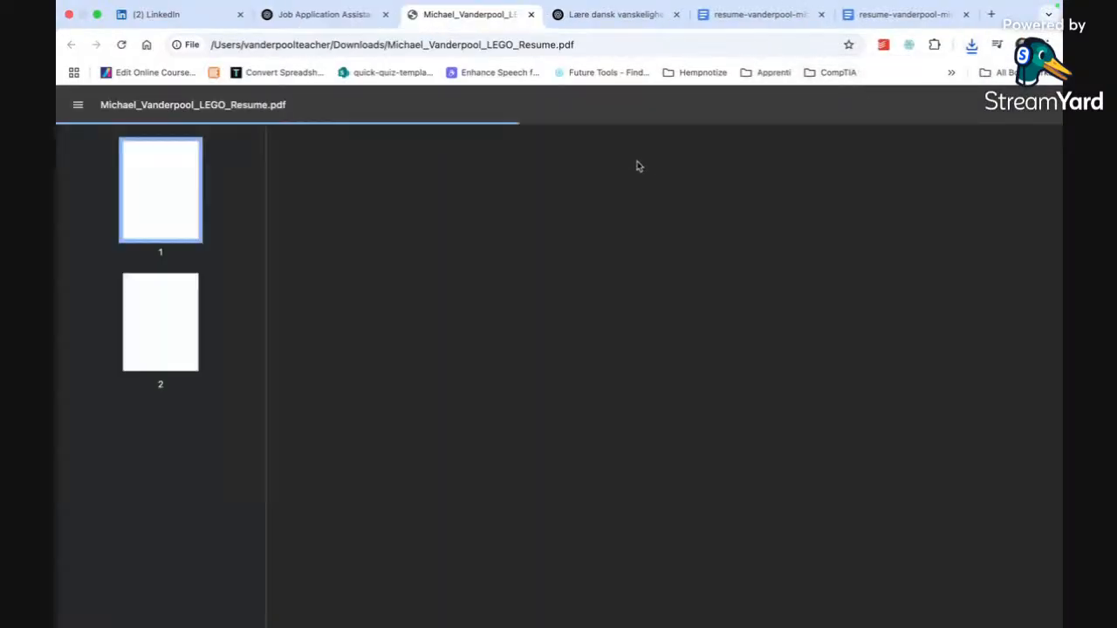
# - Review both pages of the LEGO resume PDF and compare them with the employment history in the 2025 resume document
pyautogui.scroll(-2, 659, 346)
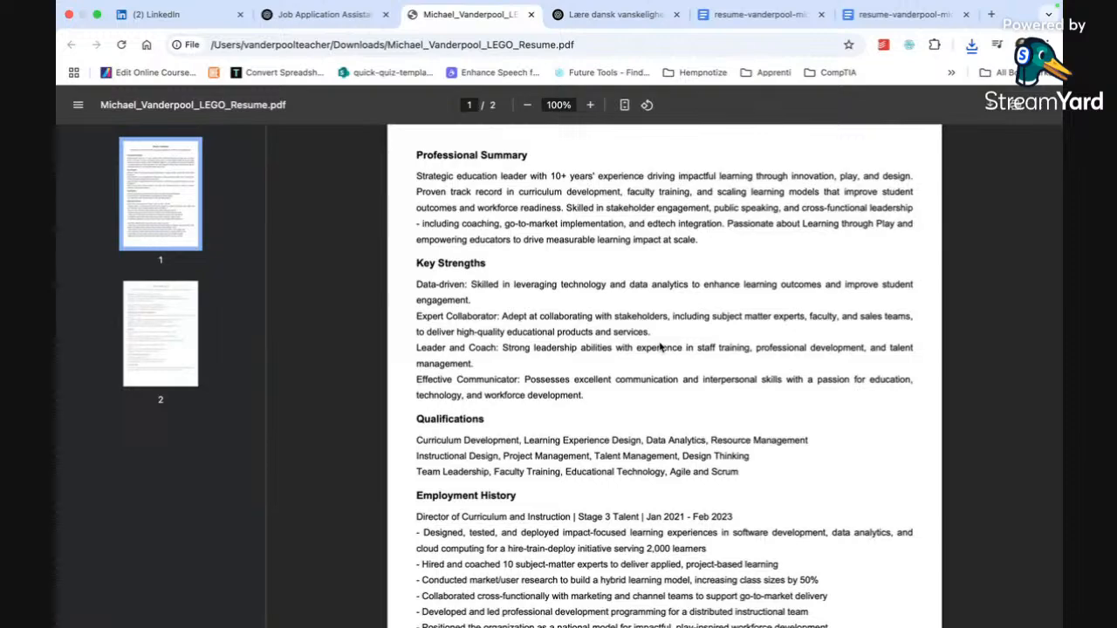
pyautogui.scroll(-4, 659, 347)
pyautogui.scroll(-7, 660, 347)
pyautogui.scroll(-12, 660, 347)
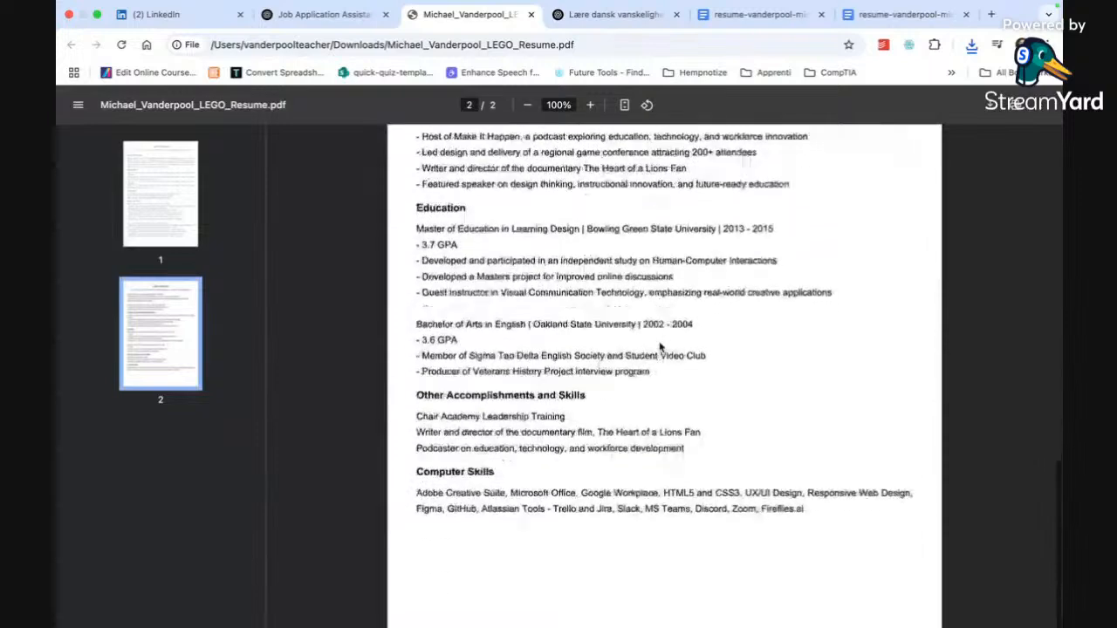
pyautogui.scroll(-1, 660, 347)
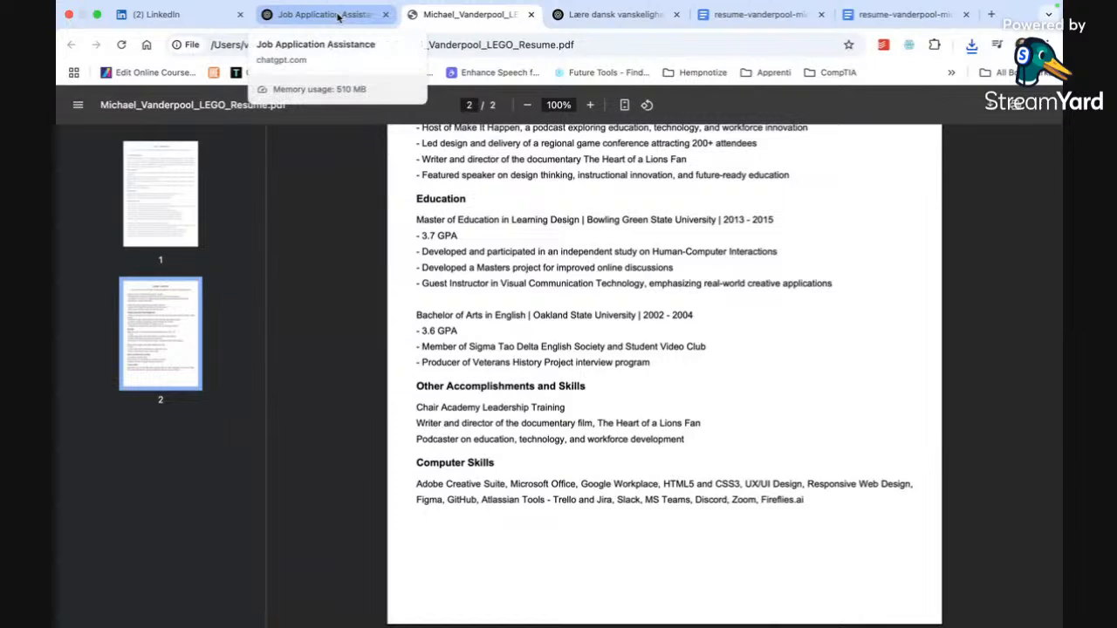
pyautogui.scroll(6, 490, 284)
pyautogui.scroll(15, 491, 284)
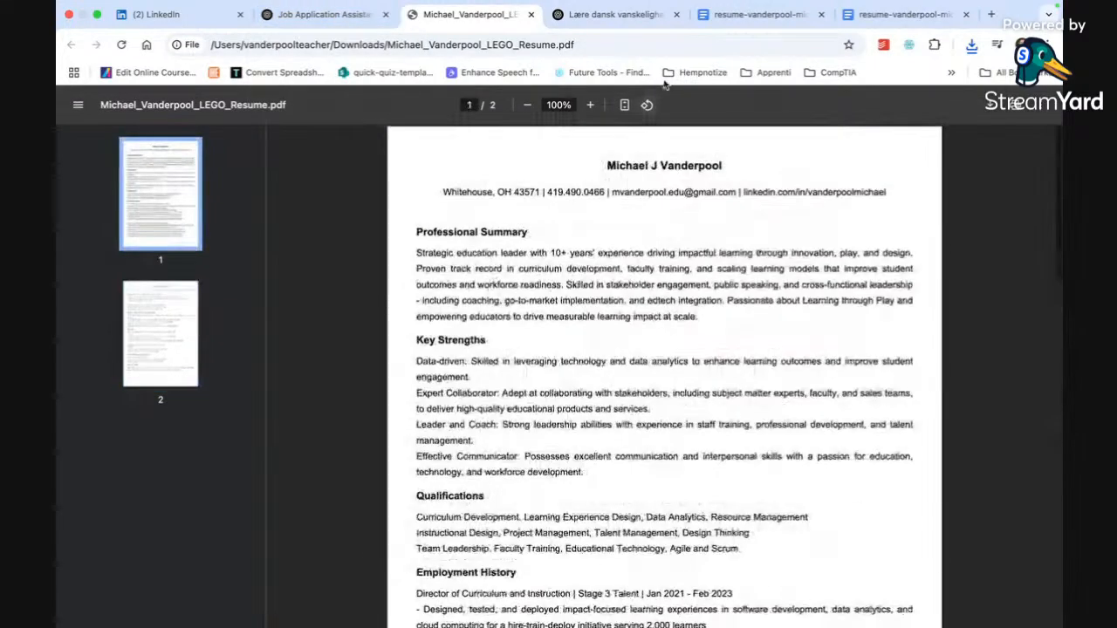
pyautogui.click(907, 15)
pyautogui.scroll(-10, 670, 288)
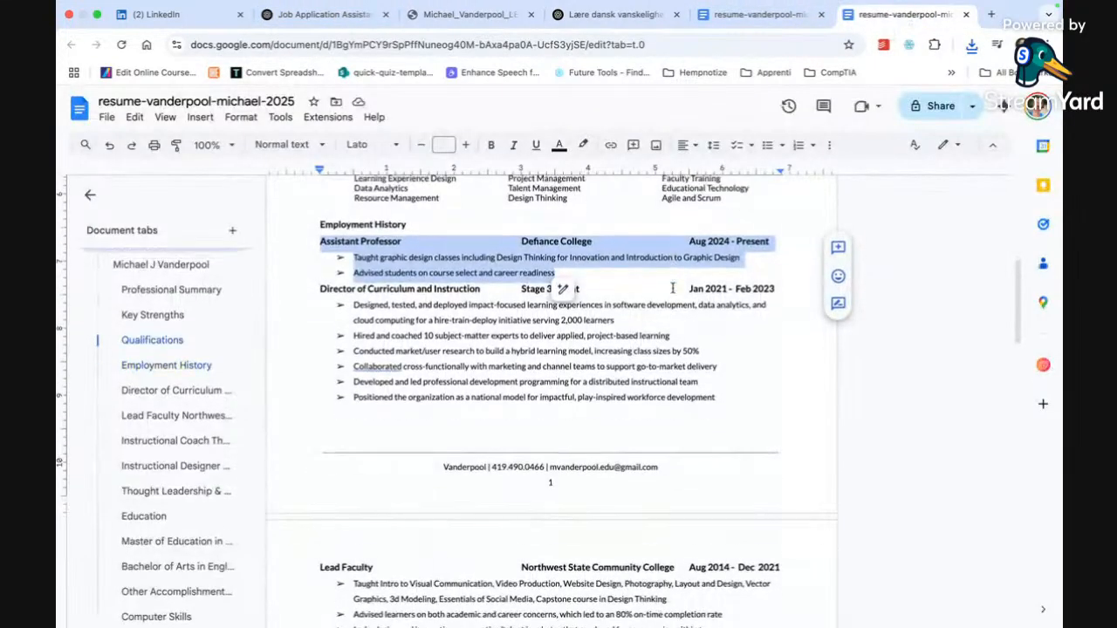
pyautogui.scroll(-3, 671, 288)
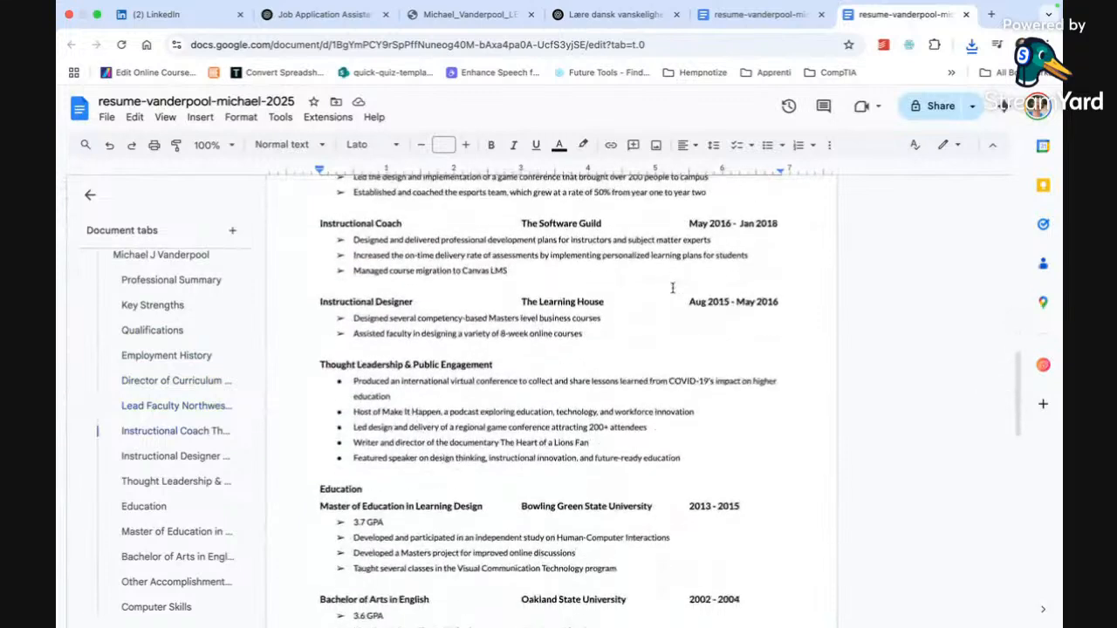
pyautogui.scroll(8, 671, 288)
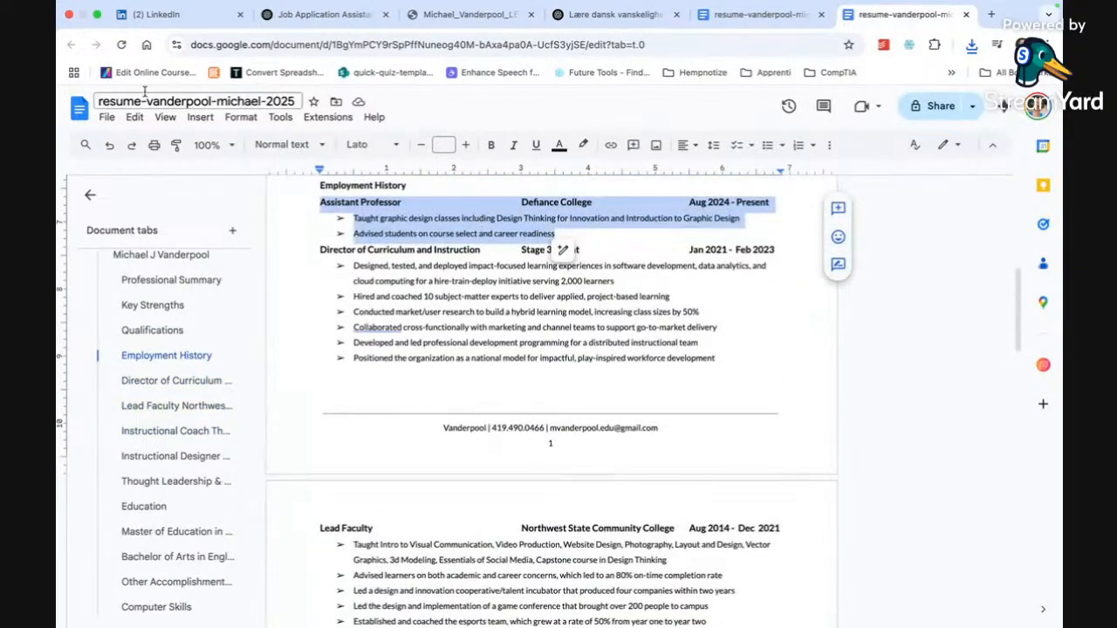
# - Tell ChatGPT in the job application chat to add a section about the current job, pasting the copied "Designed, tested, and deployed impact-focused learning experiences" bullet
pyautogui.click(327, 14)
pyautogui.write('i want to add this se tion')
pyautogui.press('BackSpace')
pyautogui.write('ction abotu')
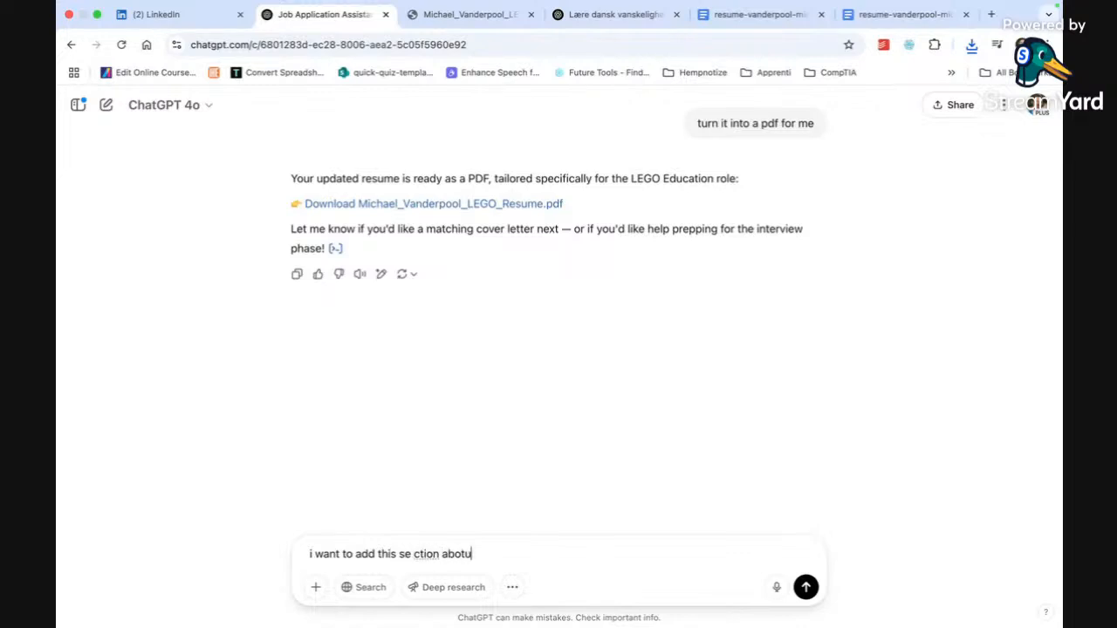
pyautogui.write(' muy curen')
pyautogui.press('BackSpace')
pyautogui.press('BackSpace')
pyautogui.write('rent job: Designed, tested, and deployed impact-focused')
pyautogui.write('Designed, tested, and deployed impact-focused learning experiences in software development, data analytics, and cloud computing for a hire-train-deploy initiative serving 2,000 learners')
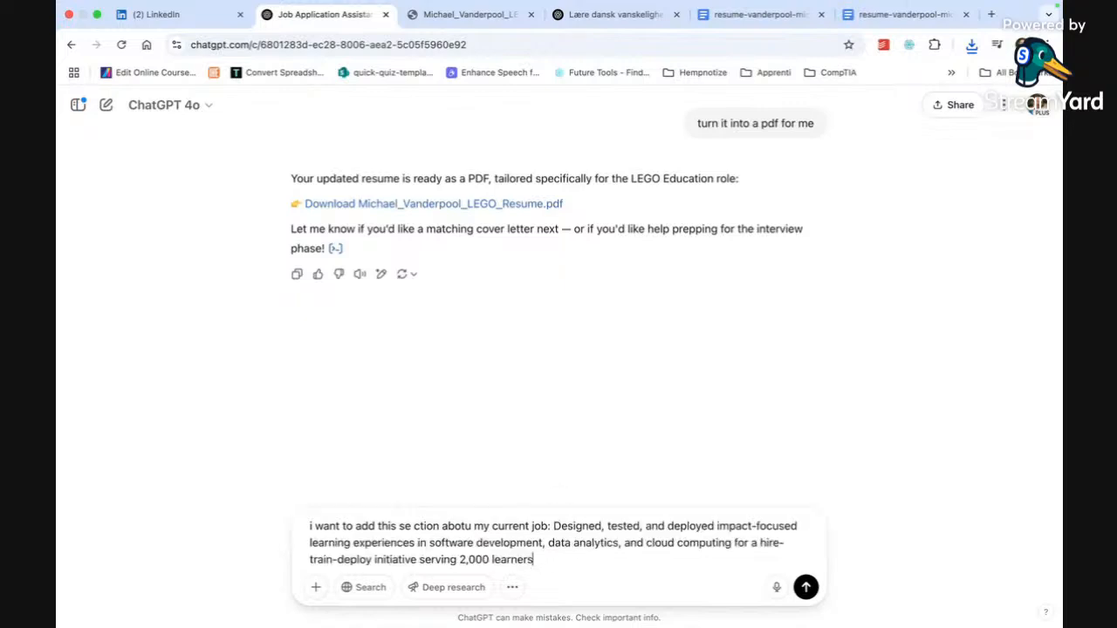
pyautogui.press('Return')
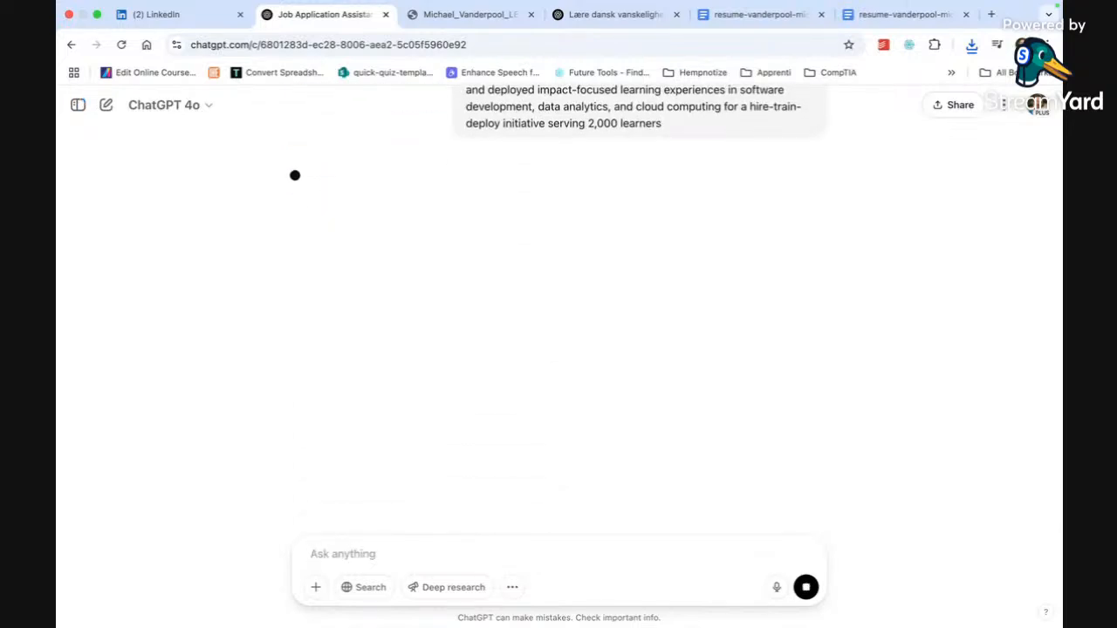
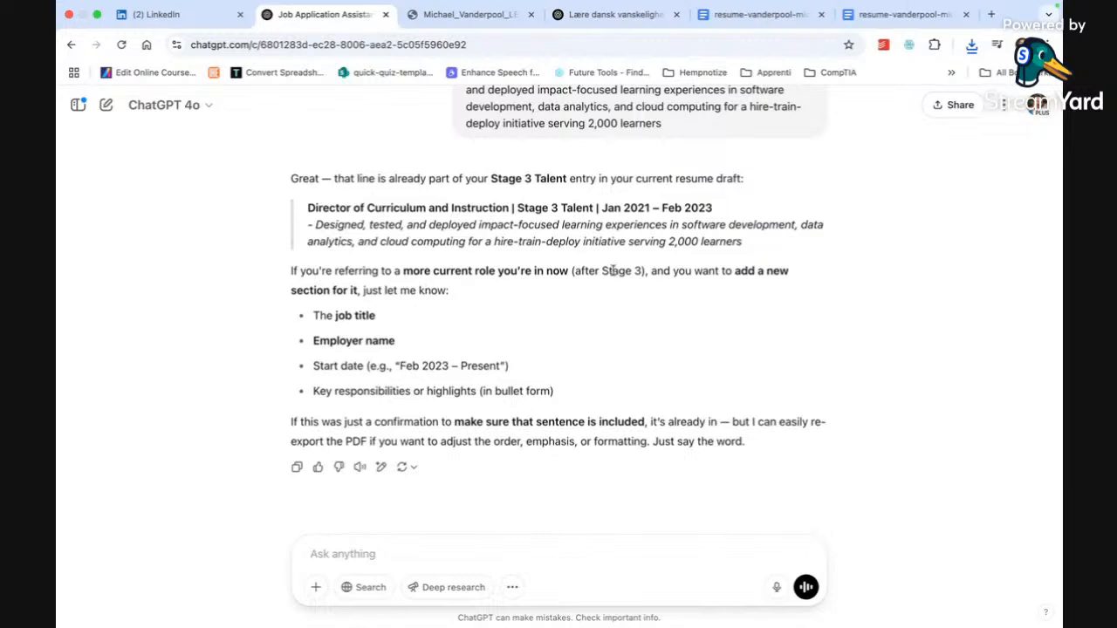
# - Reply to ChatGPT with "this is a new role as a college professor"
pyautogui.write('this is a new role as a')
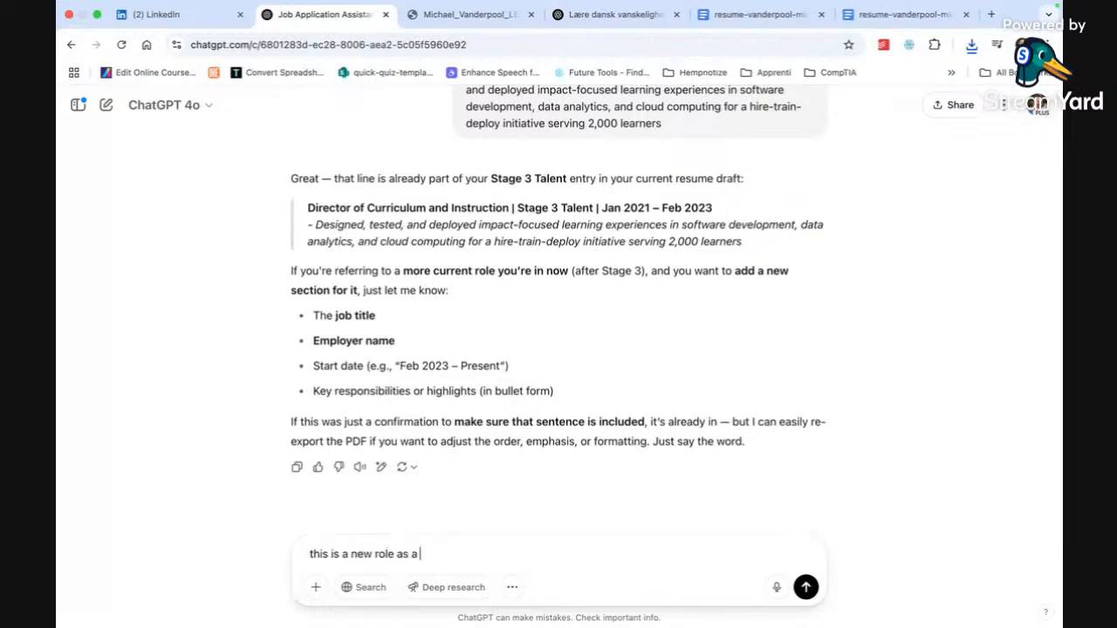
pyautogui.write(' college profe')
pyautogui.press('Return')
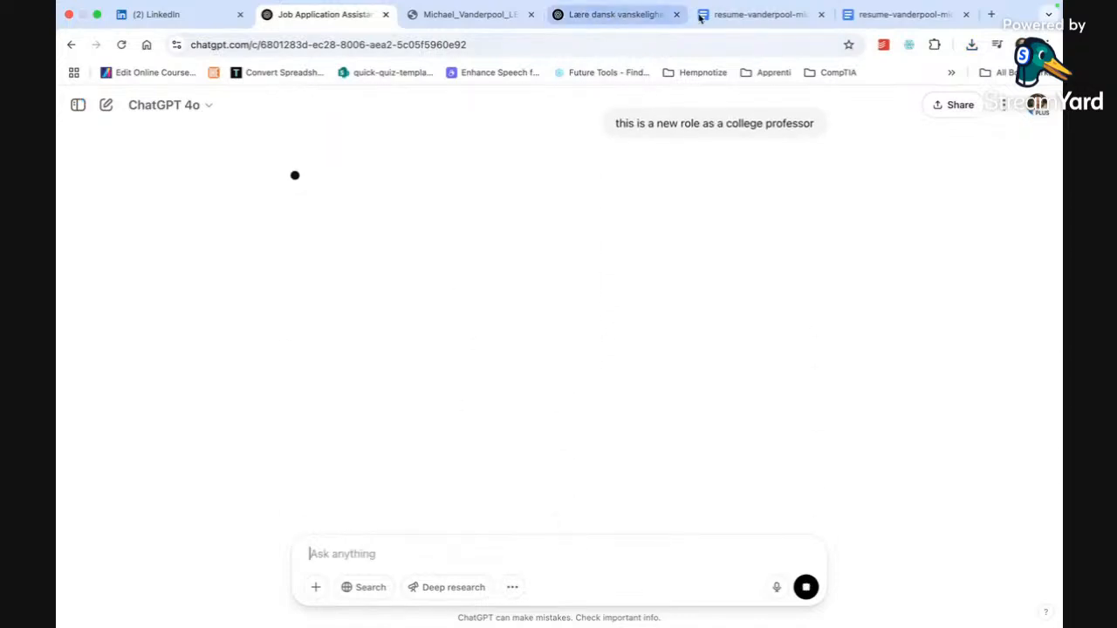
# - Set the learner count in the first Stage 3 Talent bullet of the 2025 resume to 1,000
pyautogui.click(774, 15)
pyautogui.click(903, 15)
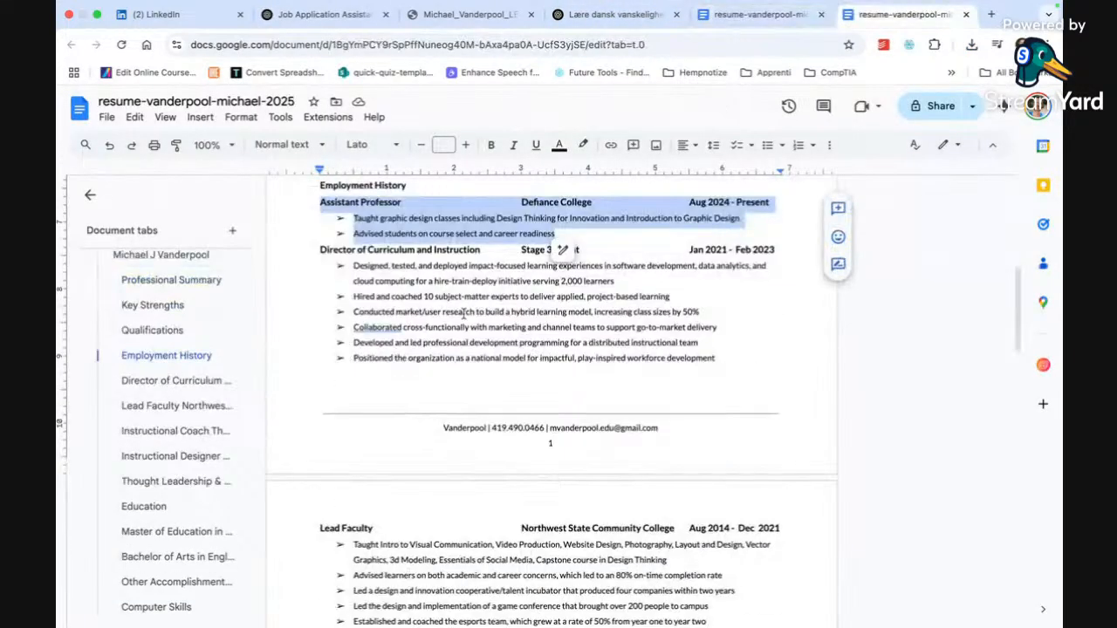
pyautogui.scroll(1, 463, 314)
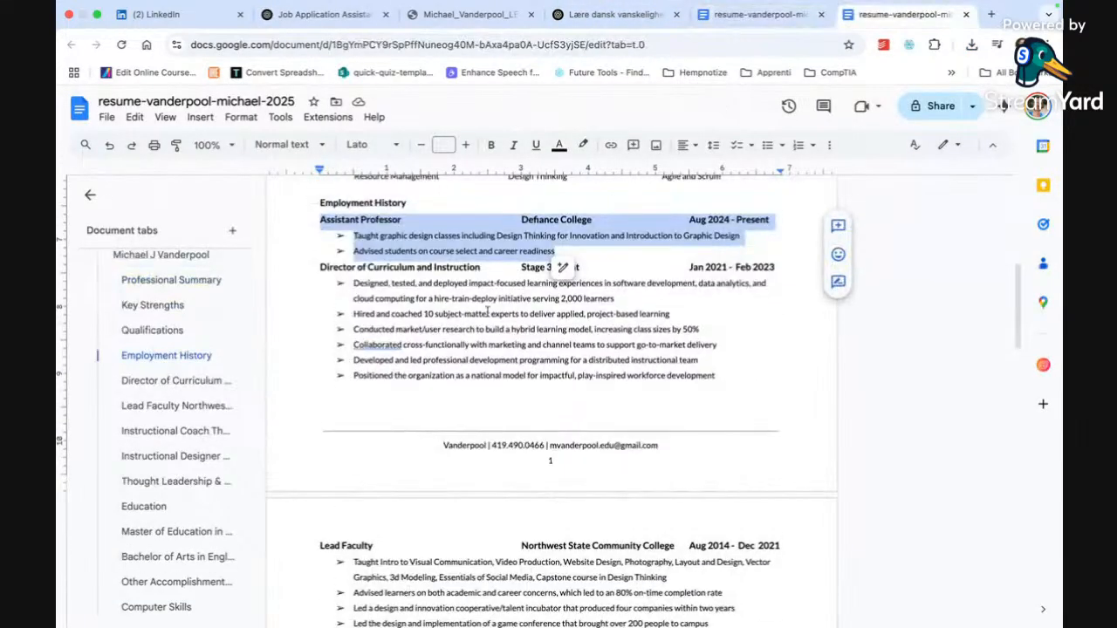
pyautogui.click(566, 298)
pyautogui.press('BackSpace')
pyautogui.write('1')
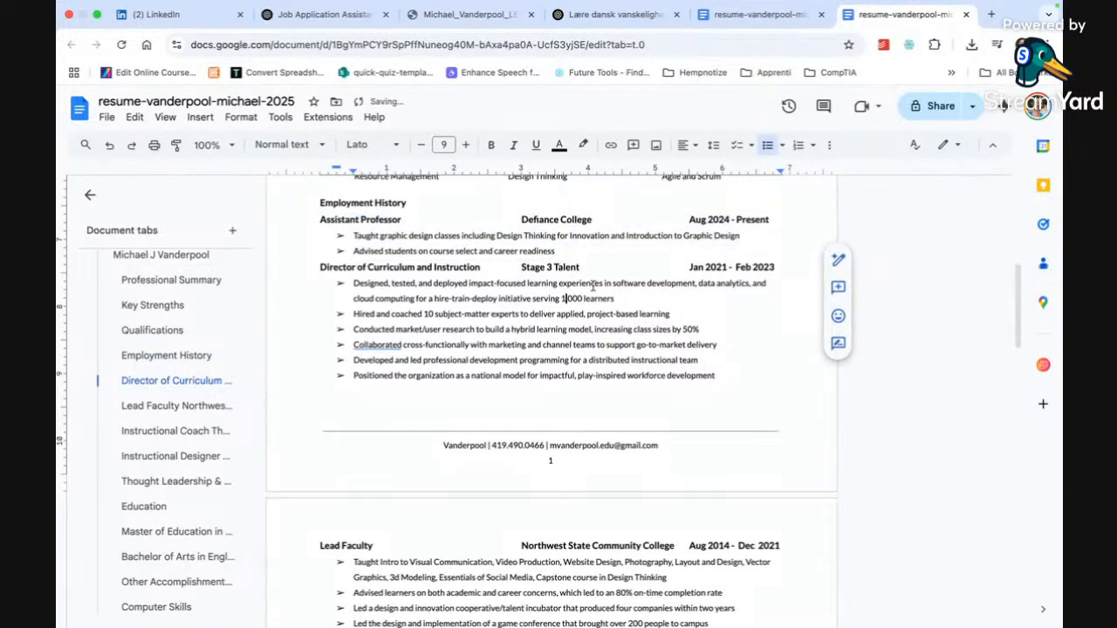
pyautogui.click(357, 16)
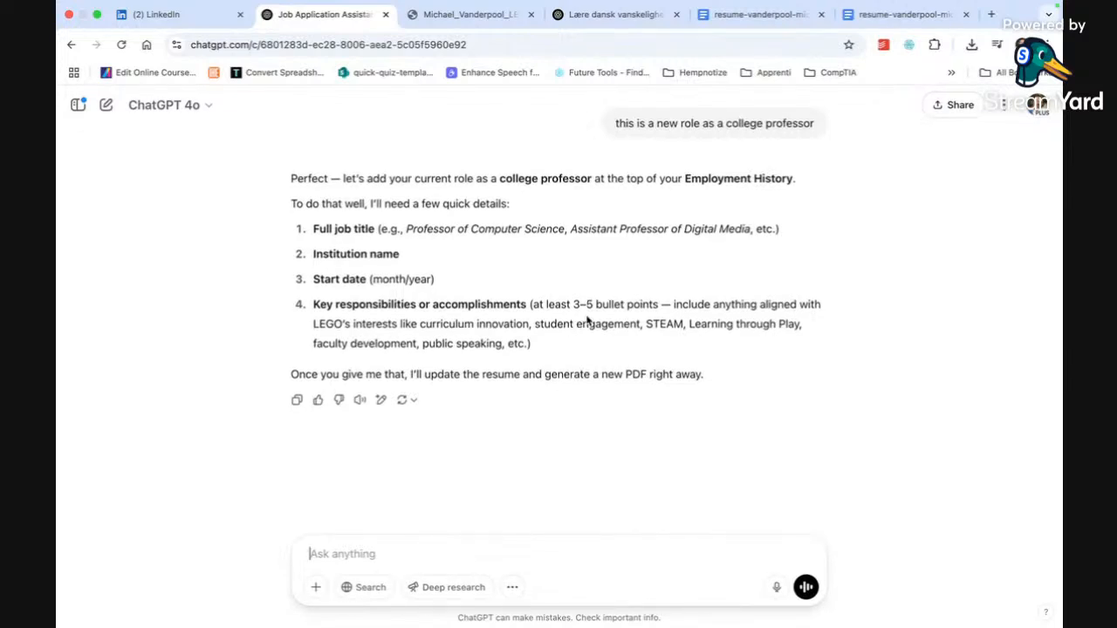
pyautogui.write('Designed, tested, and deployed impact-focused learning experiences in software development, data analytics, and cloud computing for a hire-train-deploy initiative serving 2,000 learners')
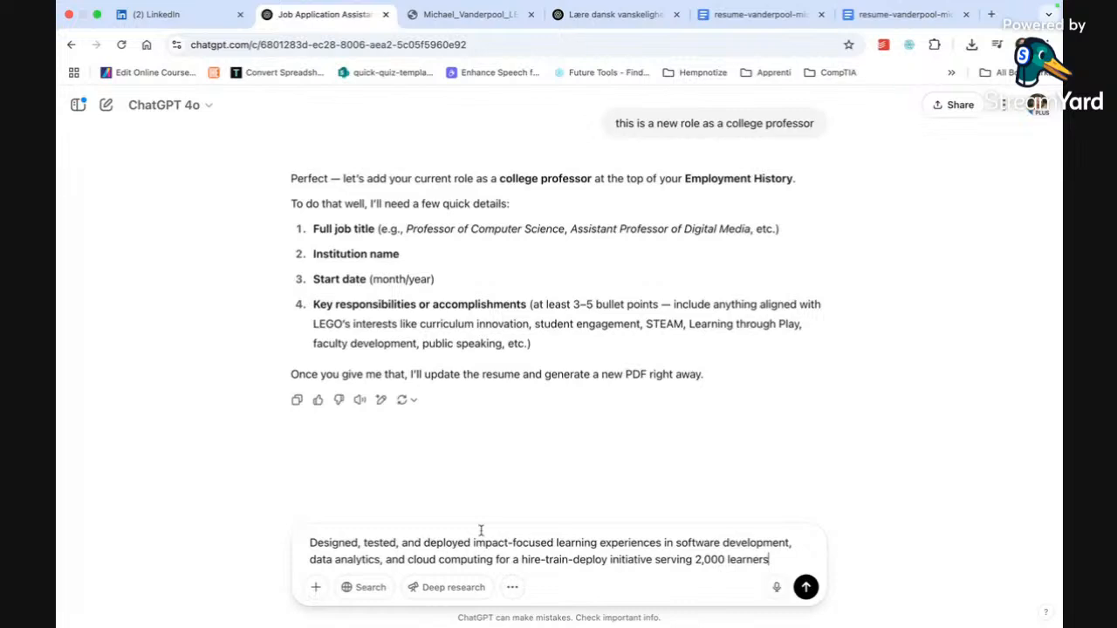
pyautogui.press('super+a')
pyautogui.press('BackSpace')
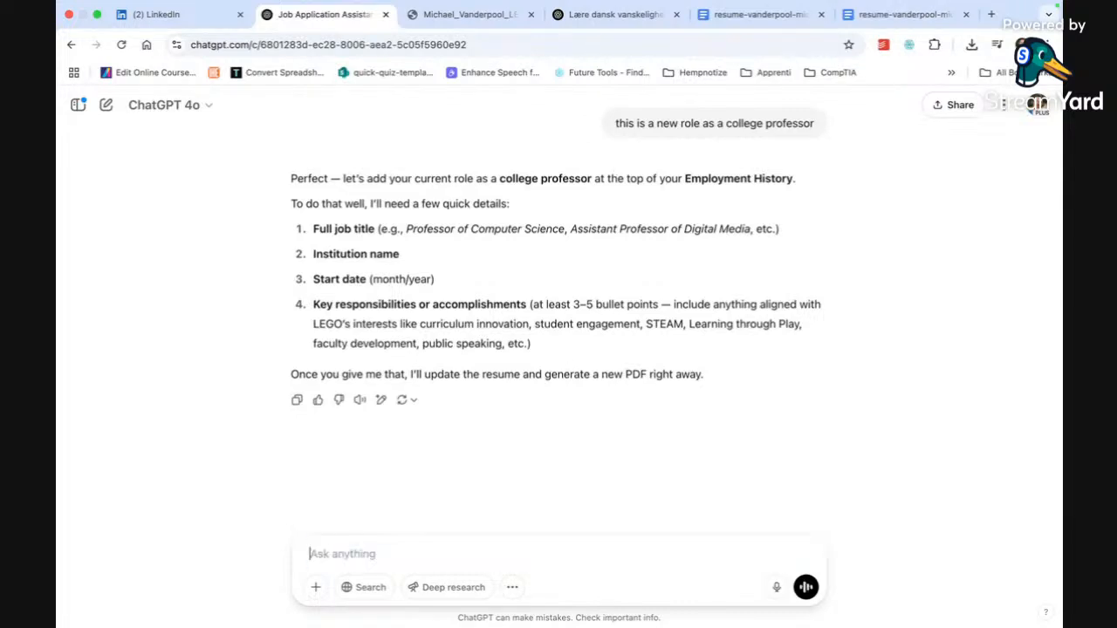
# - Copy the Assistant Professor entry with its Defiance College details and two bullets from the 2025 resume and send it to ChatGPT
pyautogui.click(759, 31)
pyautogui.click(903, 30)
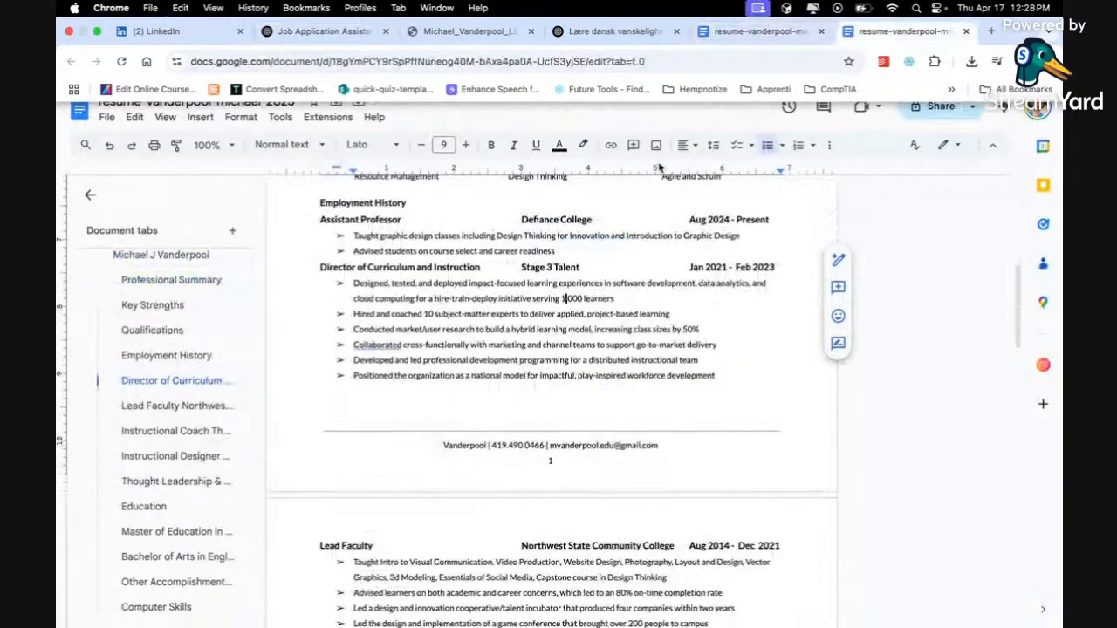
pyautogui.scroll(3, 559, 349)
pyautogui.moveTo(555, 339); pyautogui.dragTo(360, 322)
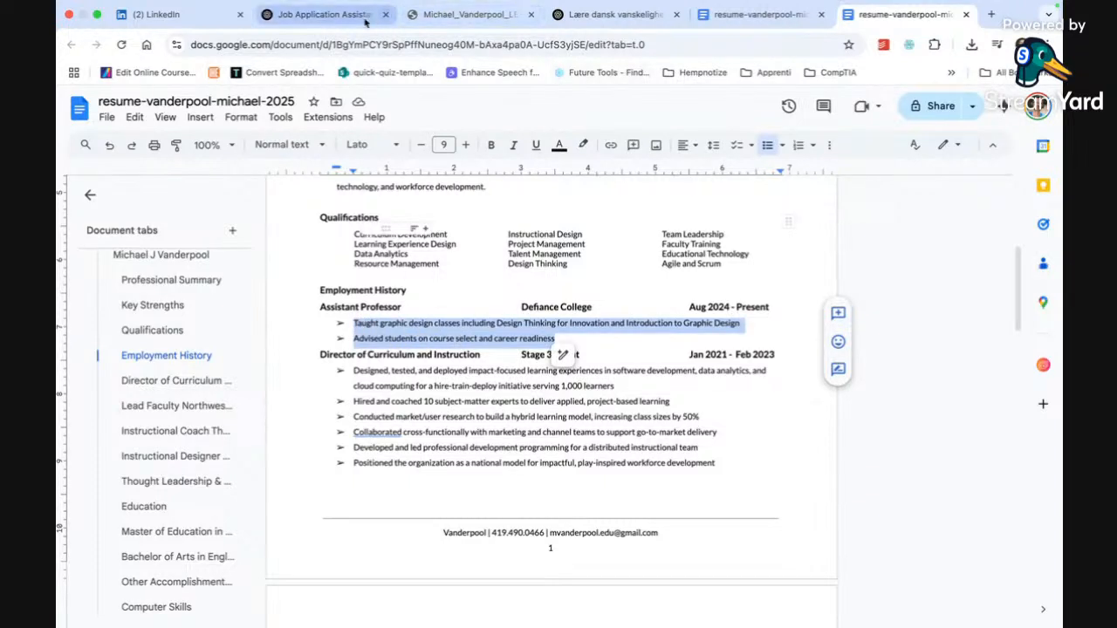
pyautogui.keyDown('shift'); pyautogui.click(342, 311); pyautogui.keyUp('shift')
pyautogui.hotkey('ctrl', 'c')
pyautogui.click(354, 16)
pyautogui.hotkey('ctrl', 'v')
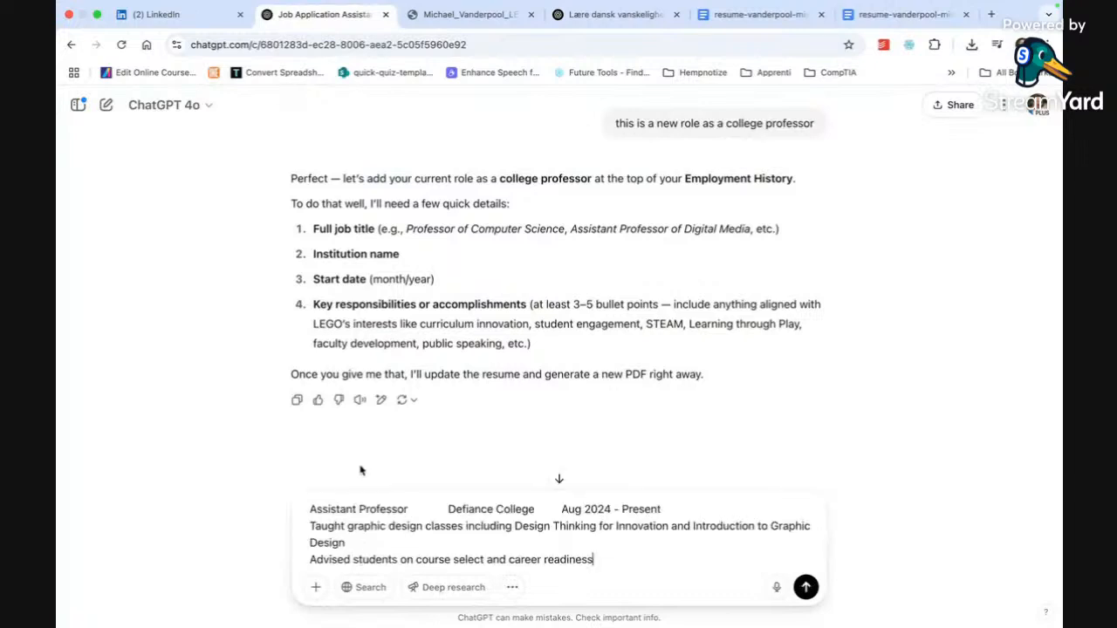
pyautogui.press('Return')
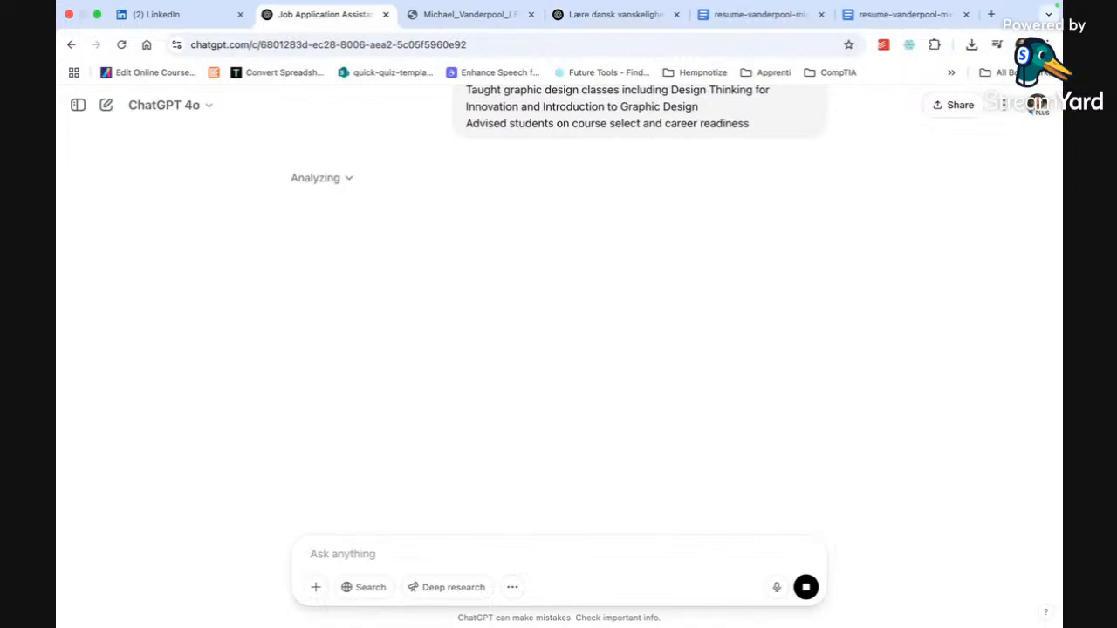
# - Change the bullets under Thought Leadership & Public Engagement in the 2025 resume to the diamond style
pyautogui.click(902, 14)
pyautogui.scroll(-10, 679, 302)
pyautogui.scroll(-1, 679, 302)
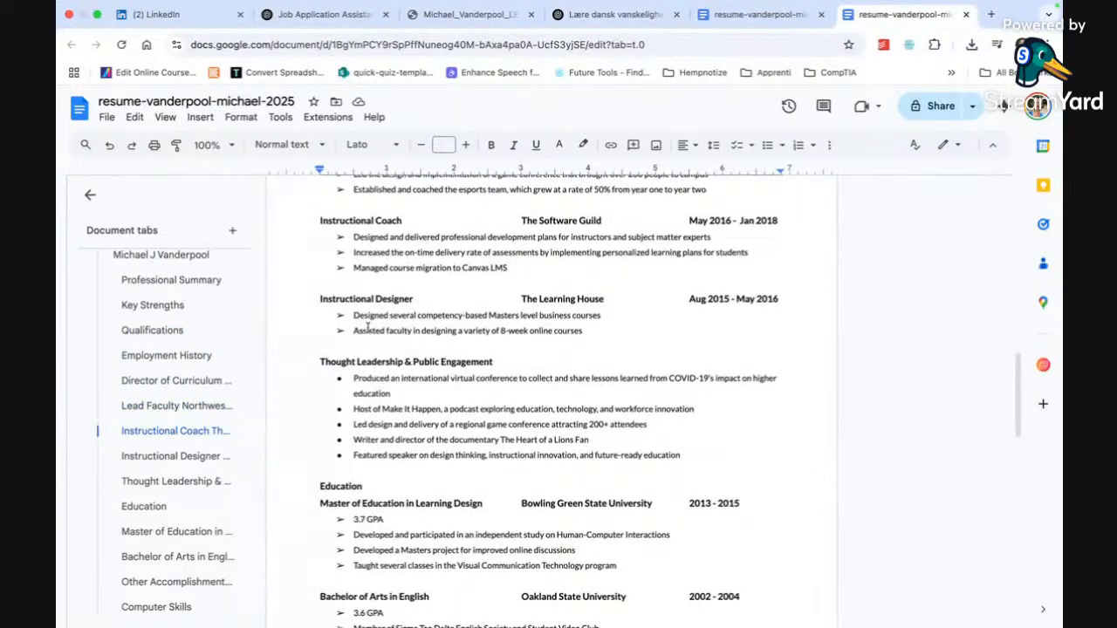
pyautogui.moveTo(338, 376); pyautogui.dragTo(338, 401)
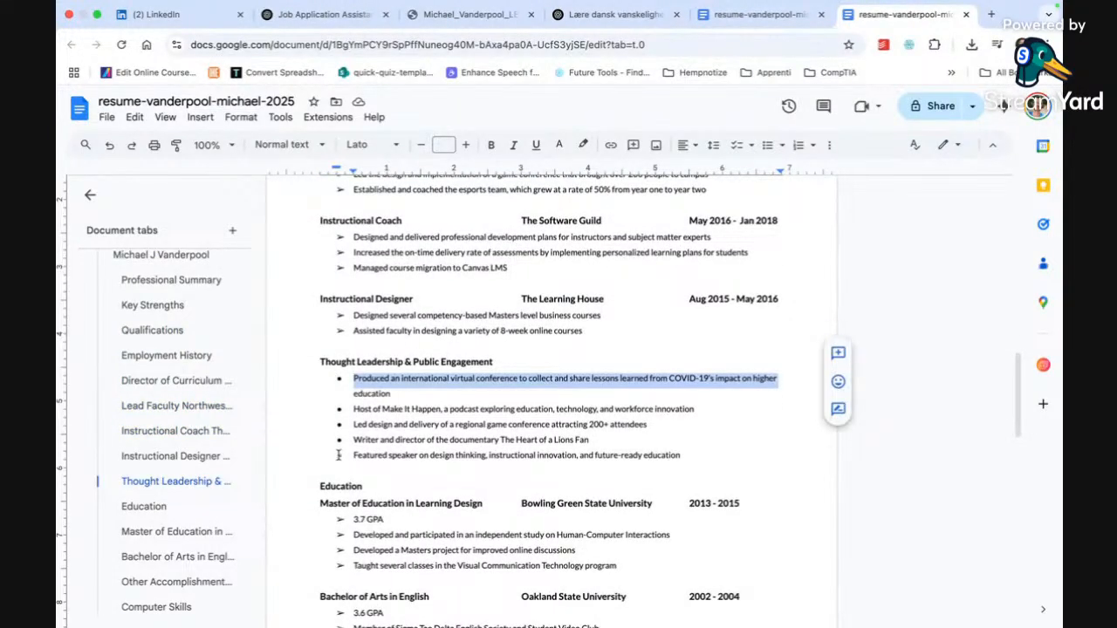
pyautogui.moveTo(390, 455); pyautogui.dragTo(359, 378)
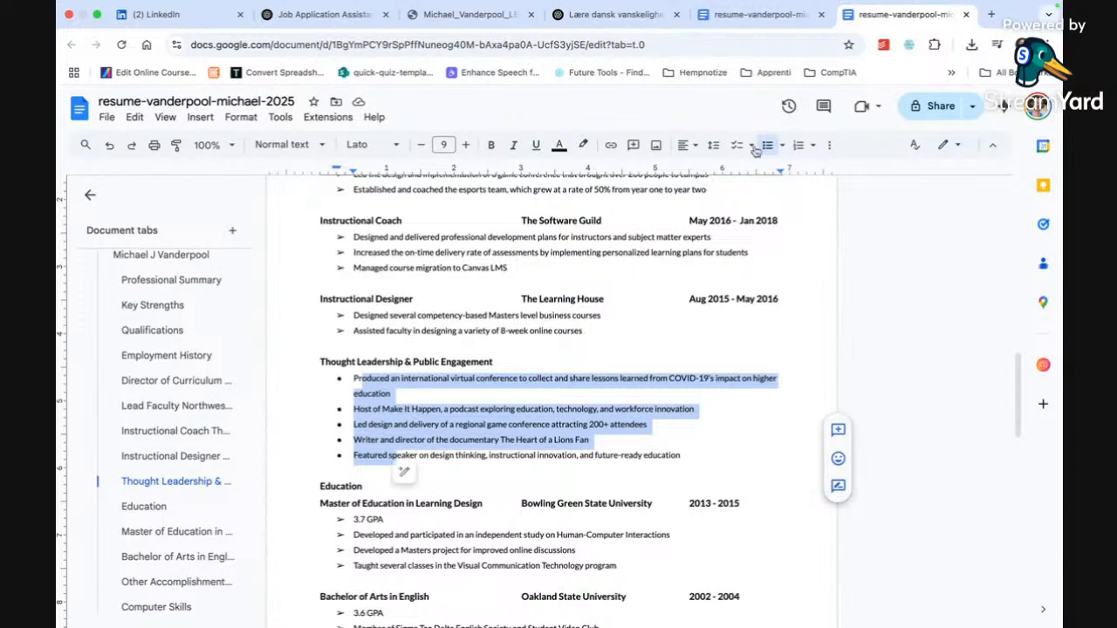
pyautogui.click(784, 145)
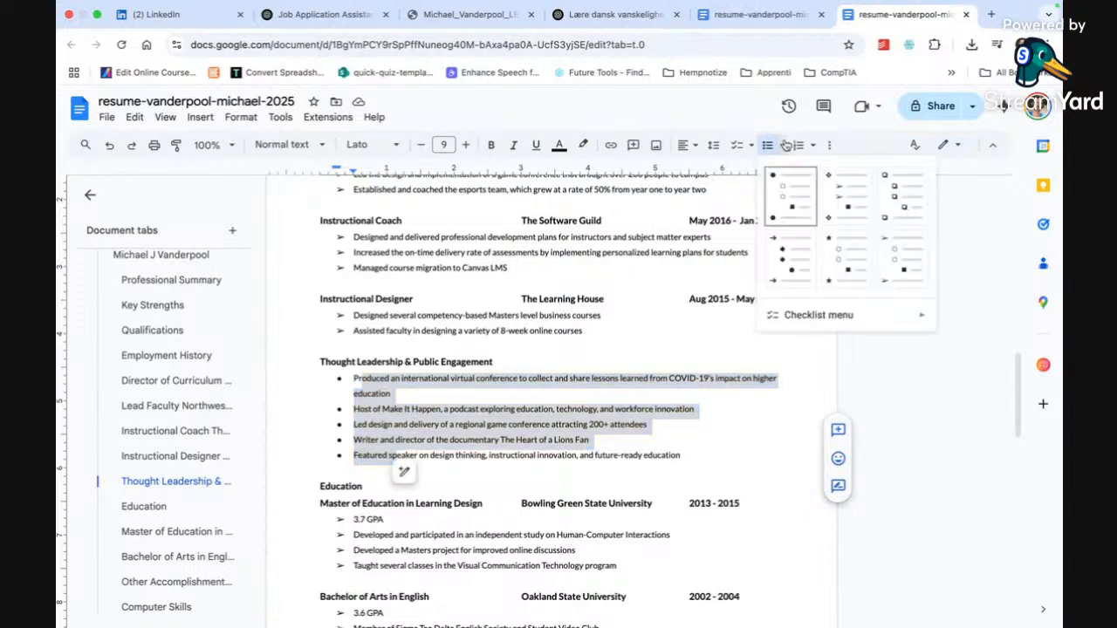
pyautogui.click(836, 194)
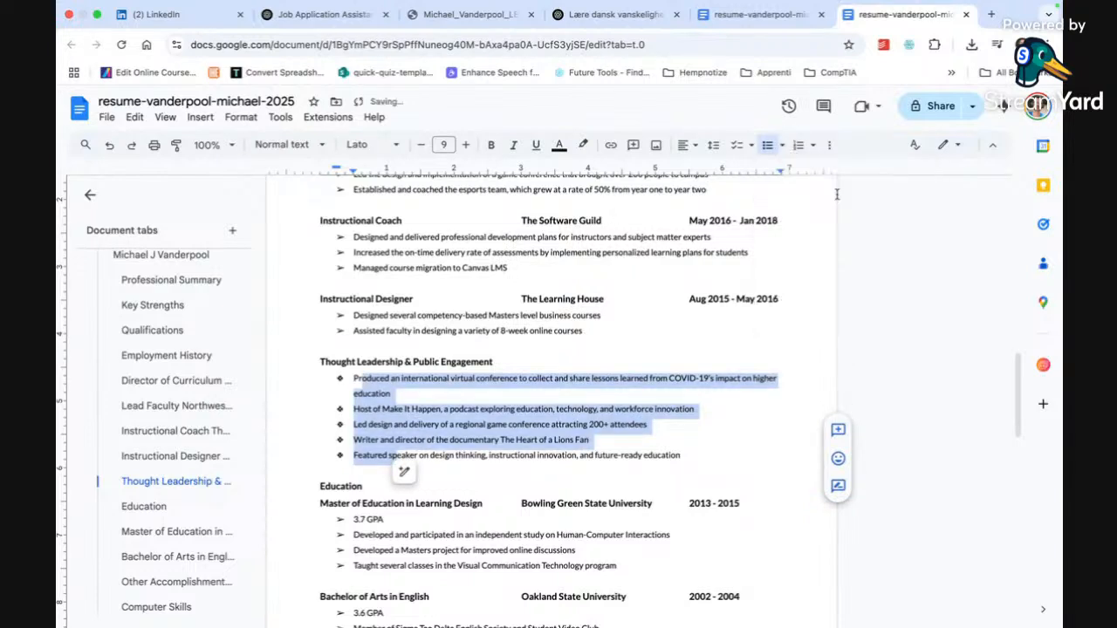
pyautogui.click(784, 145)
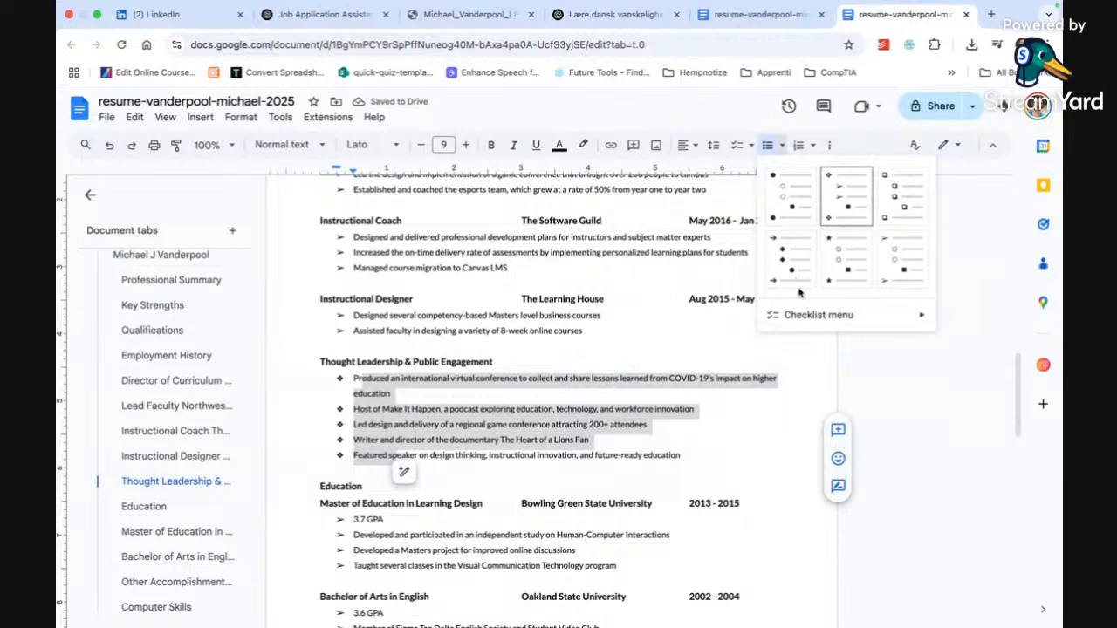
pyautogui.click(812, 145)
pyautogui.click(347, 404)
# - Paste a copy of the arrow-style bullet "Assisted faculty in designing a variety of 8-week online courses" below the Thought Leadership & Public Engagement heading
pyautogui.moveTo(352, 332); pyautogui.dragTo(580, 331)
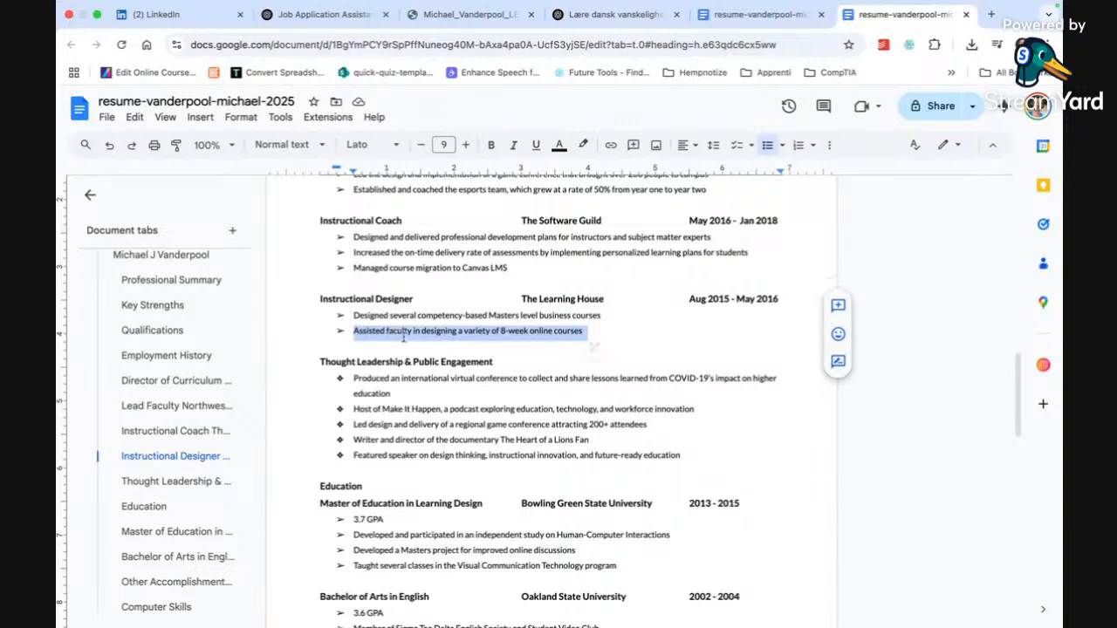
pyautogui.click(495, 362)
pyautogui.hotkey('ctrl', 'v')
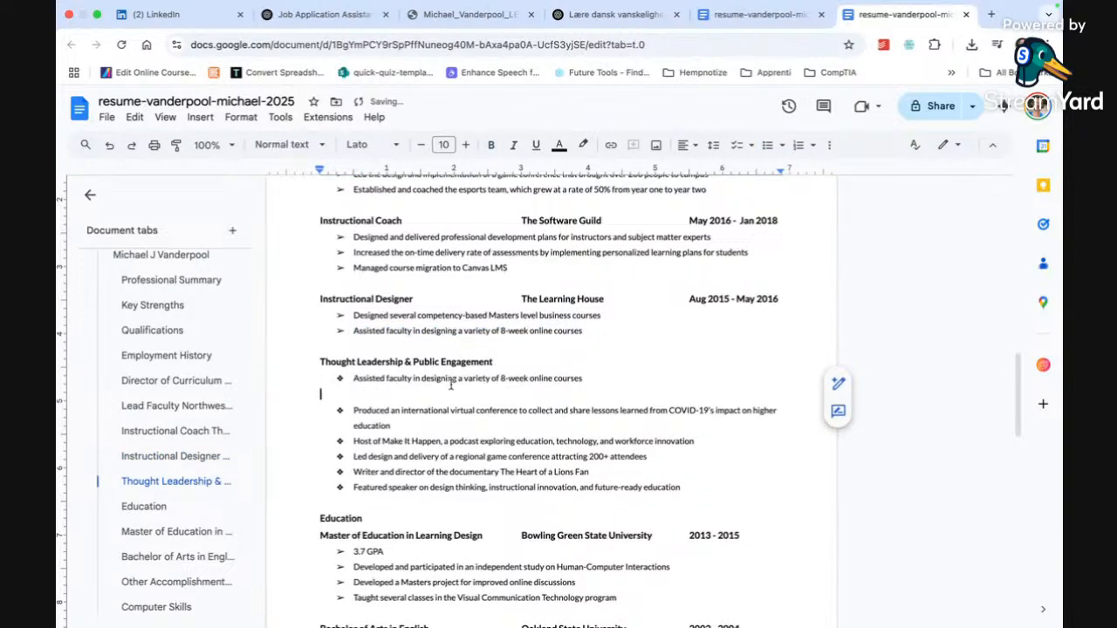
pyautogui.hotkey('ctrl', 'z')
pyautogui.press('Return')
pyautogui.press('Up')
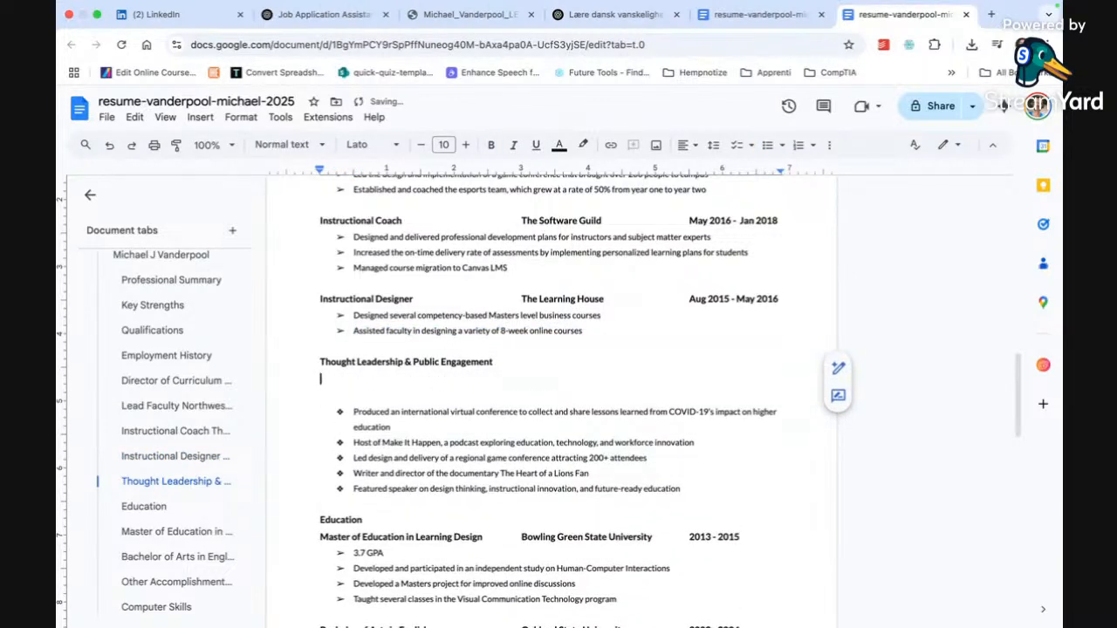
pyautogui.hotkey('ctrl', 'v')
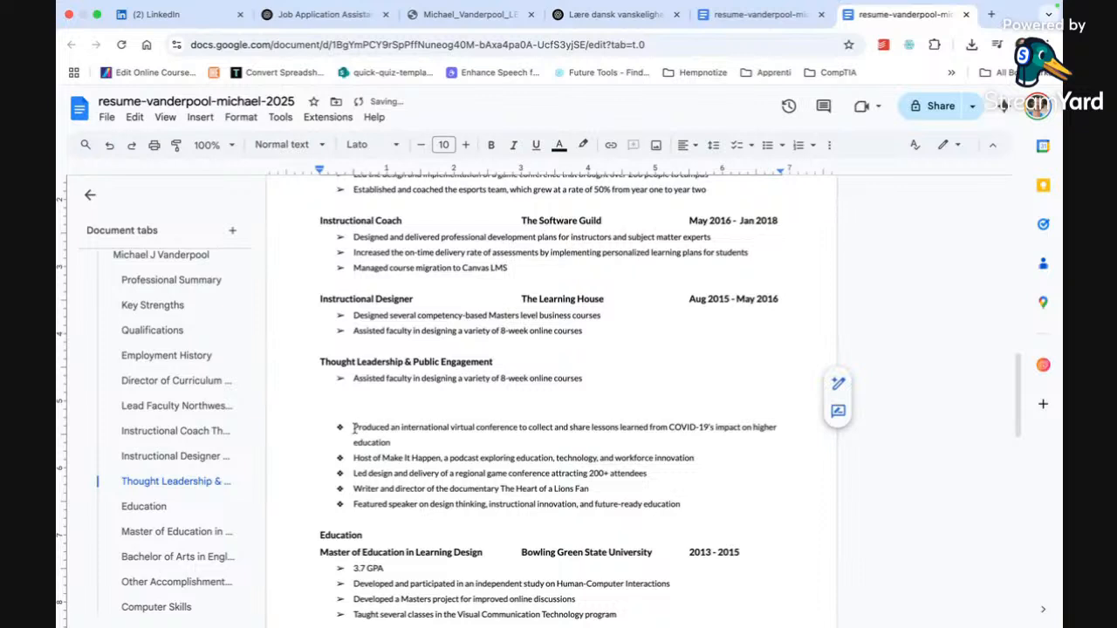
# - Join the "Produced an international virtual conference" and "Host of Make It Happen" bullets to the pasted arrow-style list, removing the blank lines between
pyautogui.moveTo(356, 427); pyautogui.dragTo(355, 388)
pyautogui.press('BackSpace')
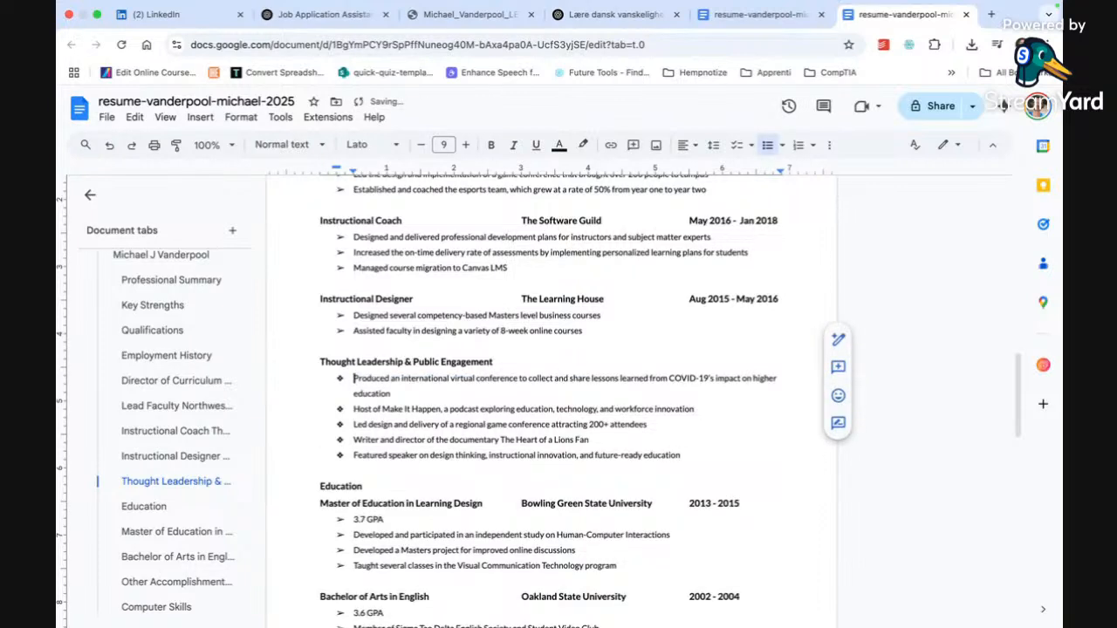
pyautogui.press('super+z')
pyautogui.click(352, 426)
pyautogui.press('BackSpace')
pyautogui.press('BackSpace')
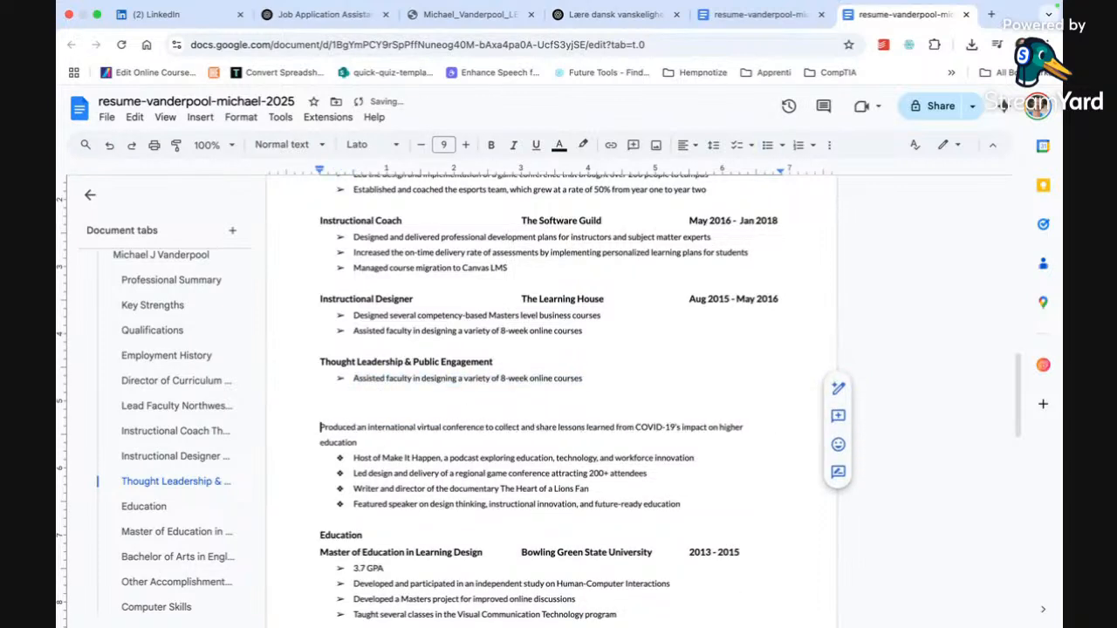
pyautogui.press('BackSpace')
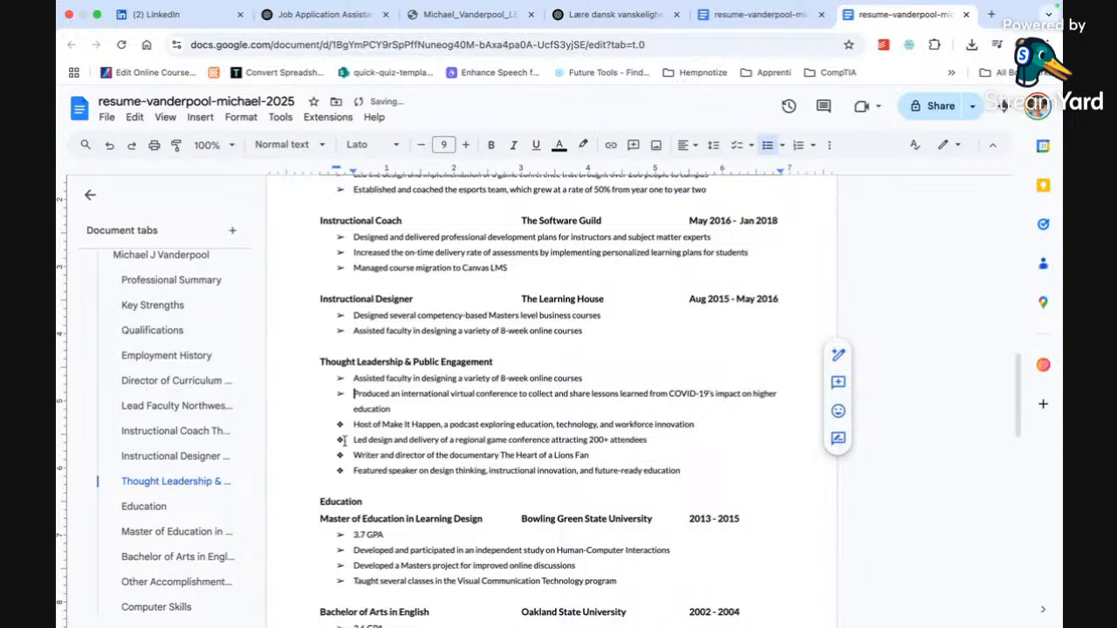
pyautogui.click(351, 425)
pyautogui.press('BackSpace')
pyautogui.press('BackSpace')
pyautogui.press('Return')
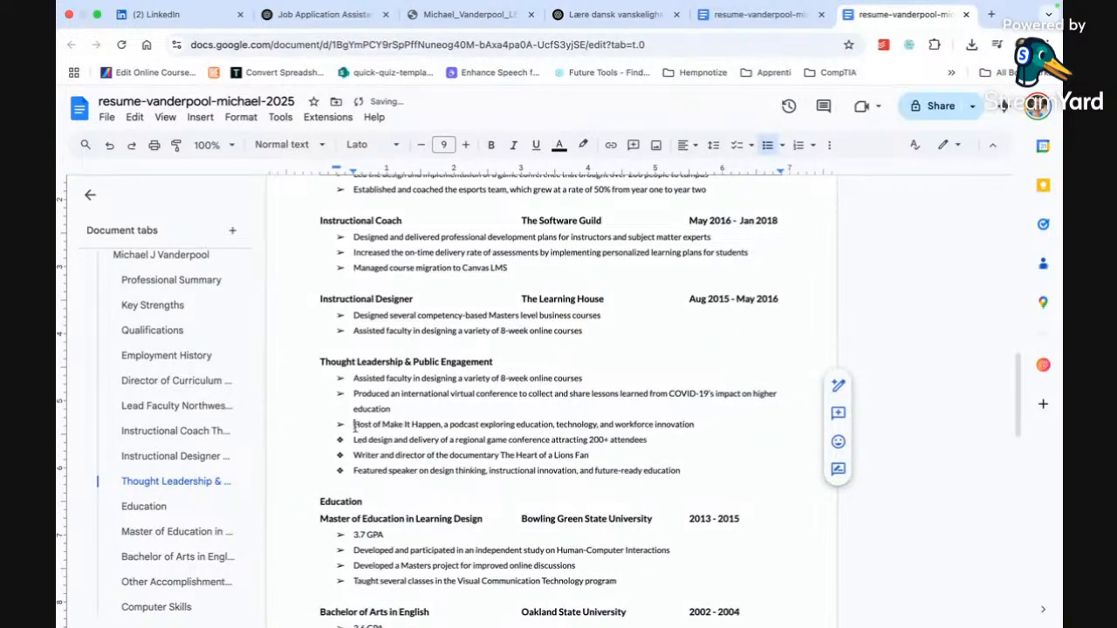
# - Delete the pasted "Assisted faculty" bullet and its line from the Thought Leadership & Public Engagement section
pyautogui.moveTo(582, 378); pyautogui.dragTo(349, 378)
pyautogui.press('BackSpace')
pyautogui.press('BackSpace')
pyautogui.press('BackSpace')
pyautogui.press('BackSpace')
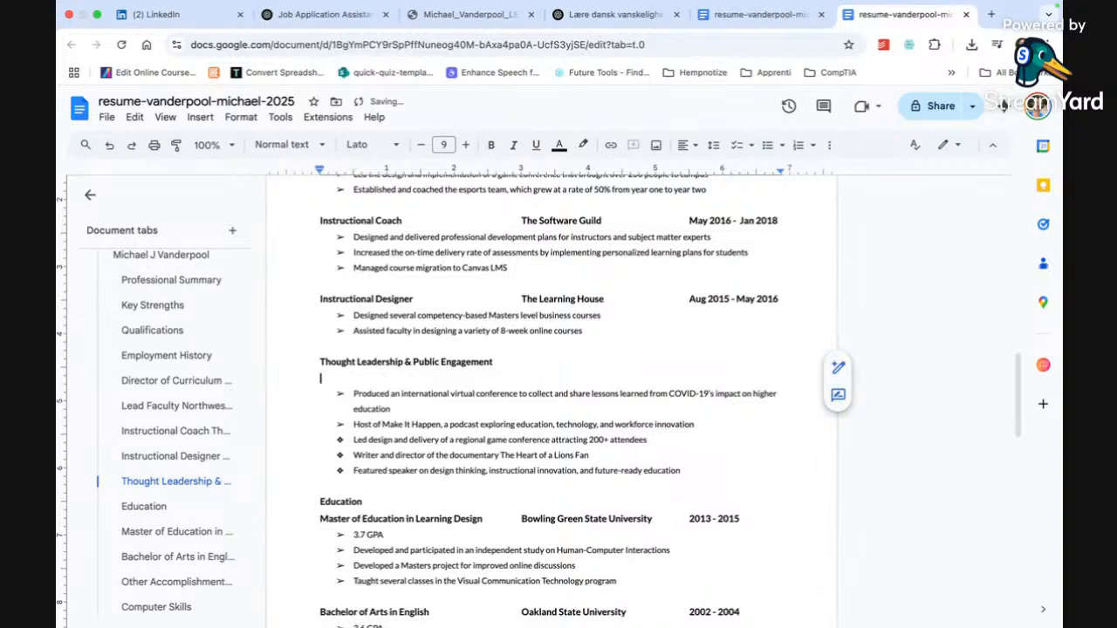
# - Convert the game conference, documentary and featured speaker bullets under Thought Leadership & Public Engagement to the arrow style
pyautogui.click(353, 424)
pyautogui.press('BackSpace')
pyautogui.press('BackSpace')
pyautogui.press('Return')
pyautogui.click(353, 440)
pyautogui.press('BackSpace')
pyautogui.press('BackSpace')
pyautogui.press('Return')
pyautogui.click(354, 455)
pyautogui.press('BackSpace')
pyautogui.press('BackSpace')
pyautogui.press('Return')
pyautogui.scroll(2, 425, 403)
pyautogui.scroll(4, 425, 403)
pyautogui.rightClick(426, 407)
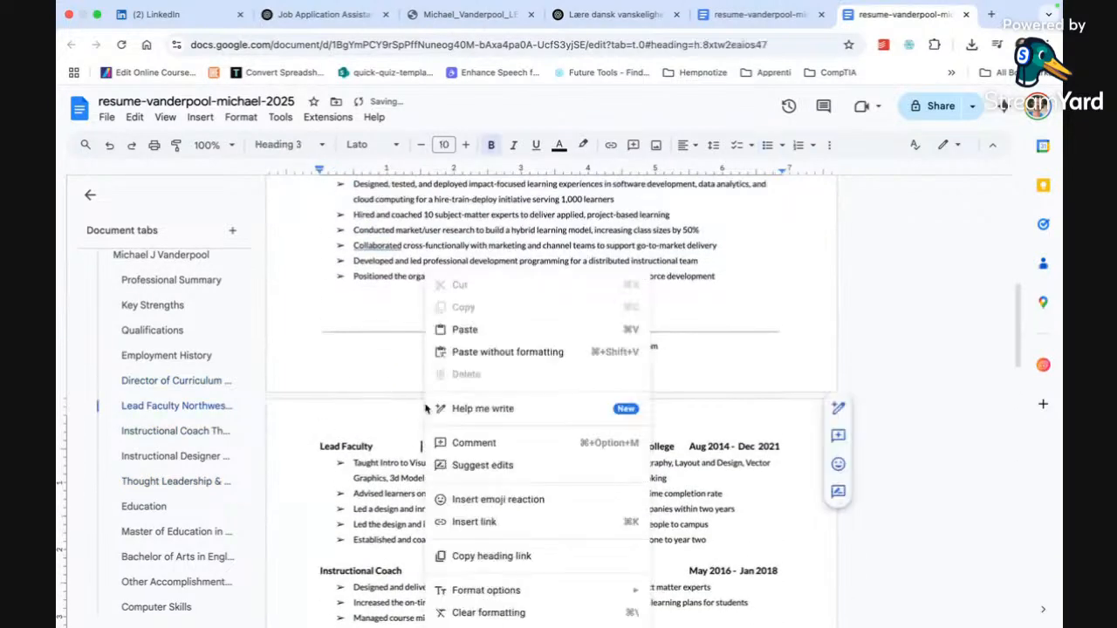
pyautogui.click(387, 417)
pyautogui.scroll(5, 386, 417)
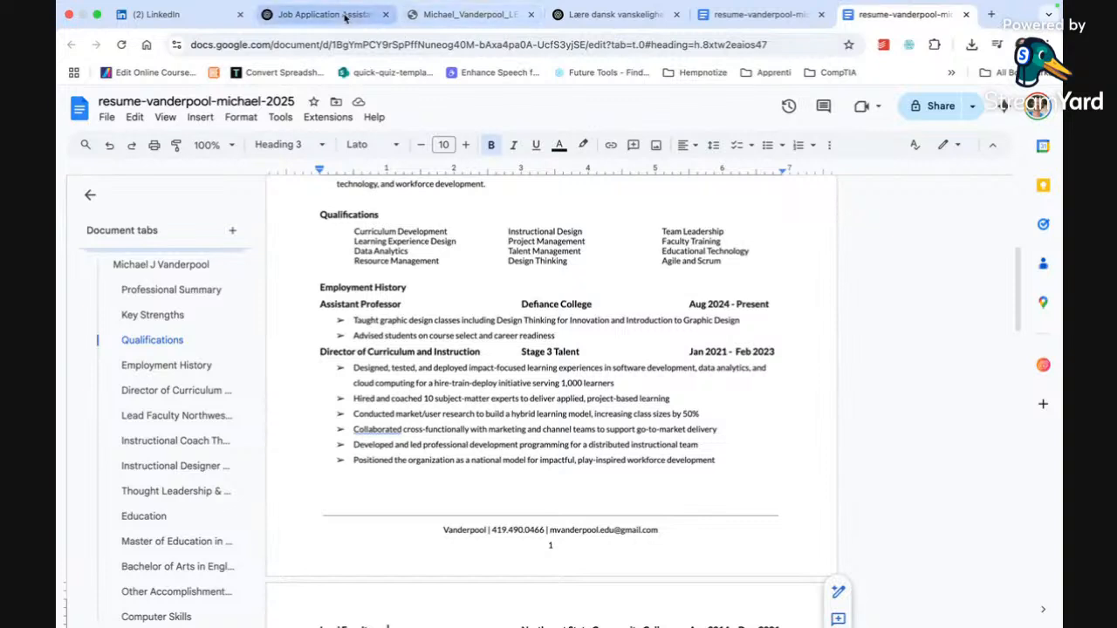
pyautogui.click(314, 14)
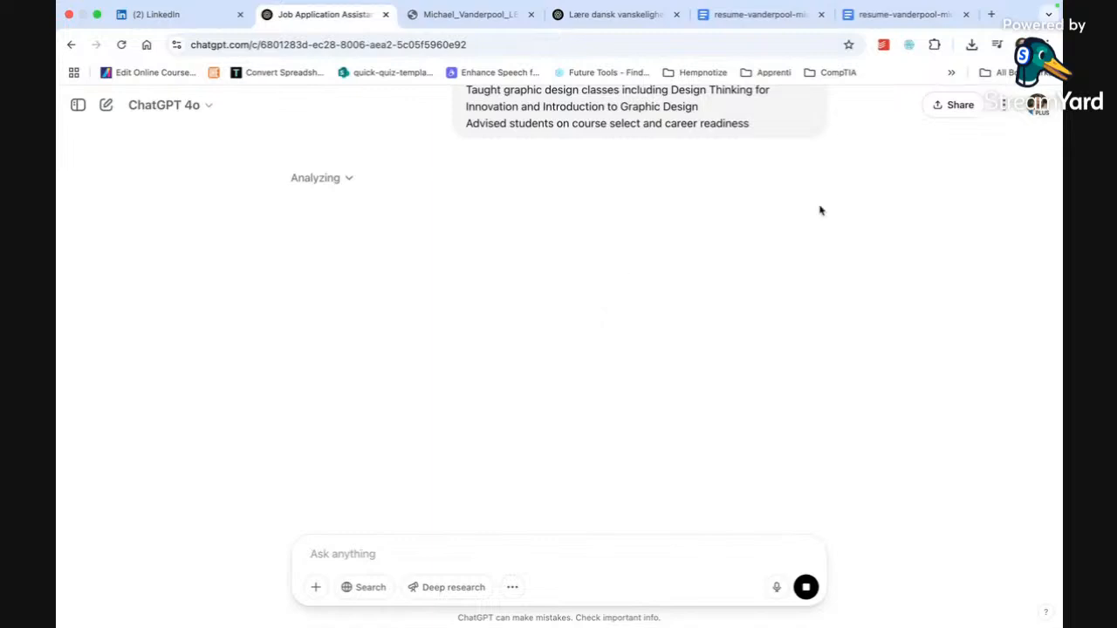
pyautogui.click(903, 14)
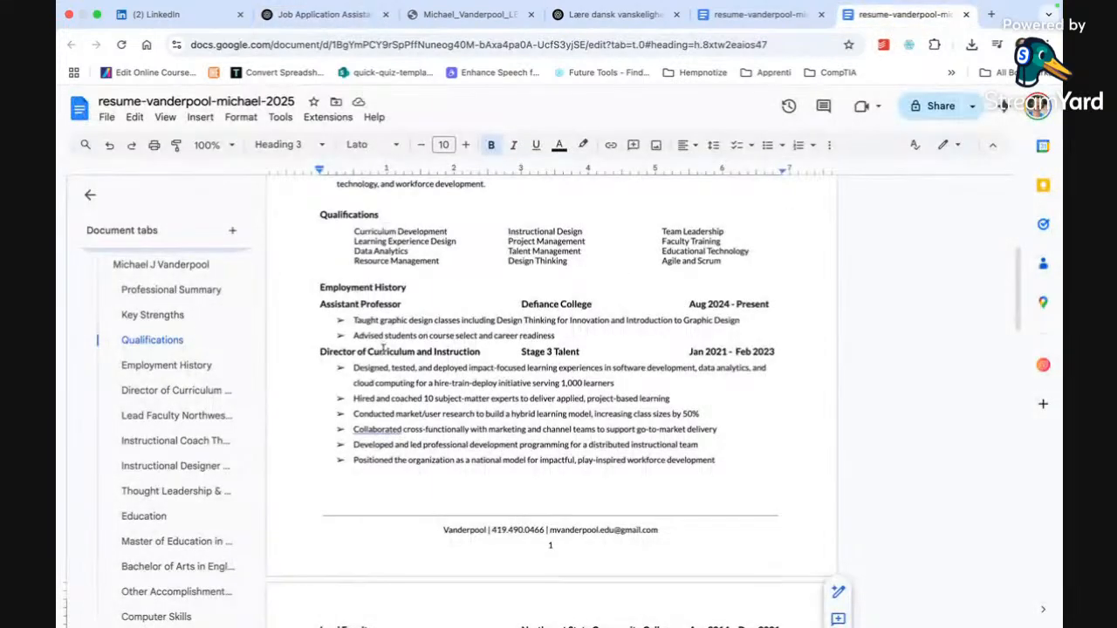
pyautogui.scroll(-1, 445, 262)
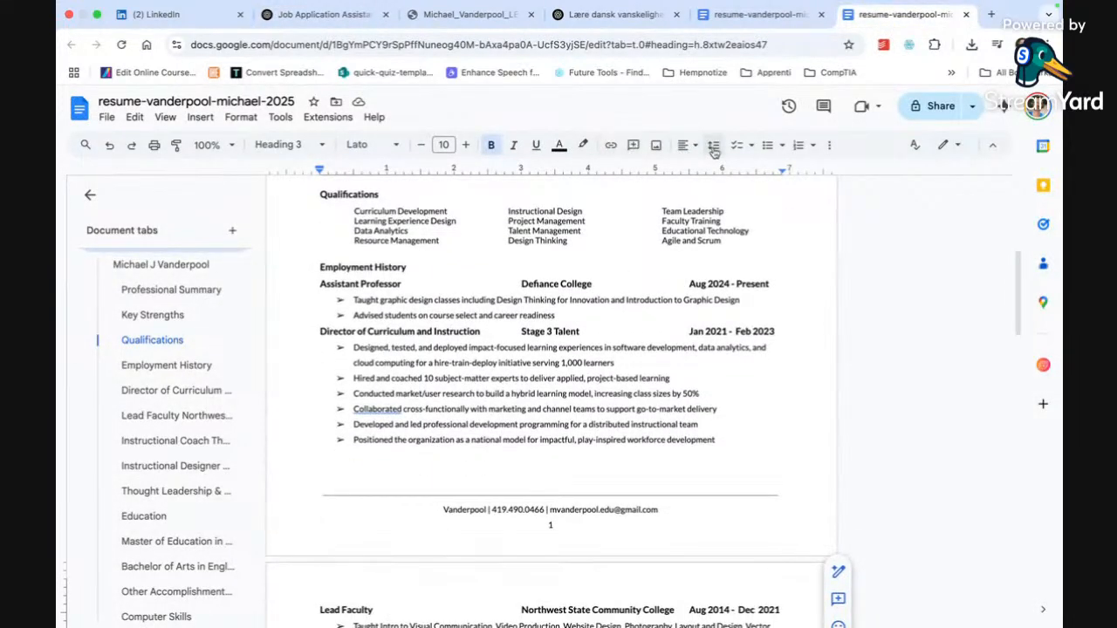
pyautogui.click(340, 315)
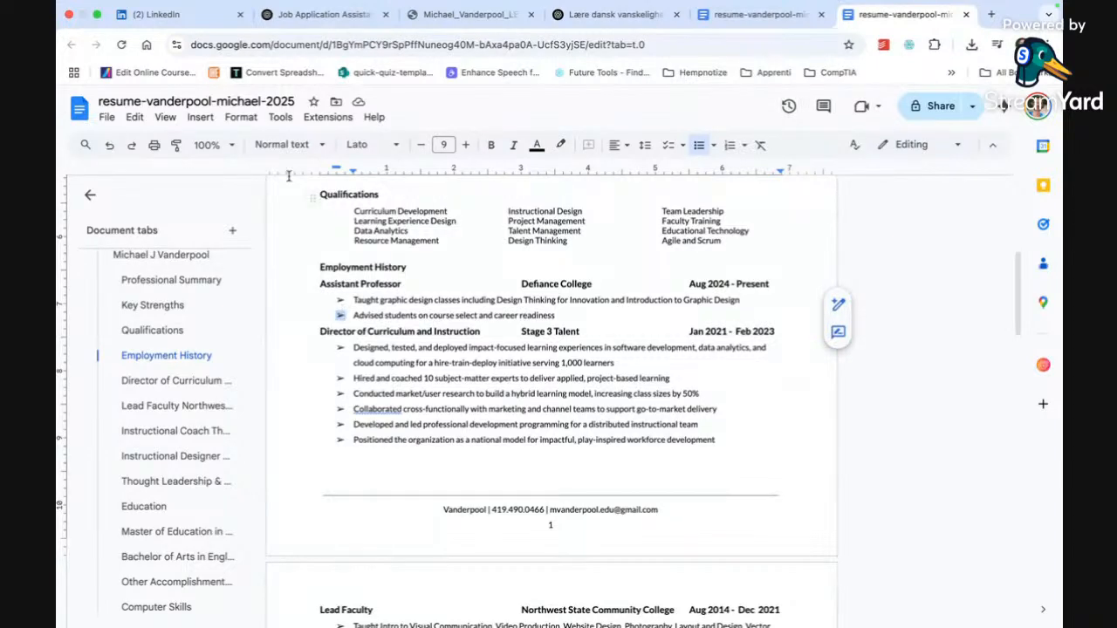
pyautogui.click(240, 117)
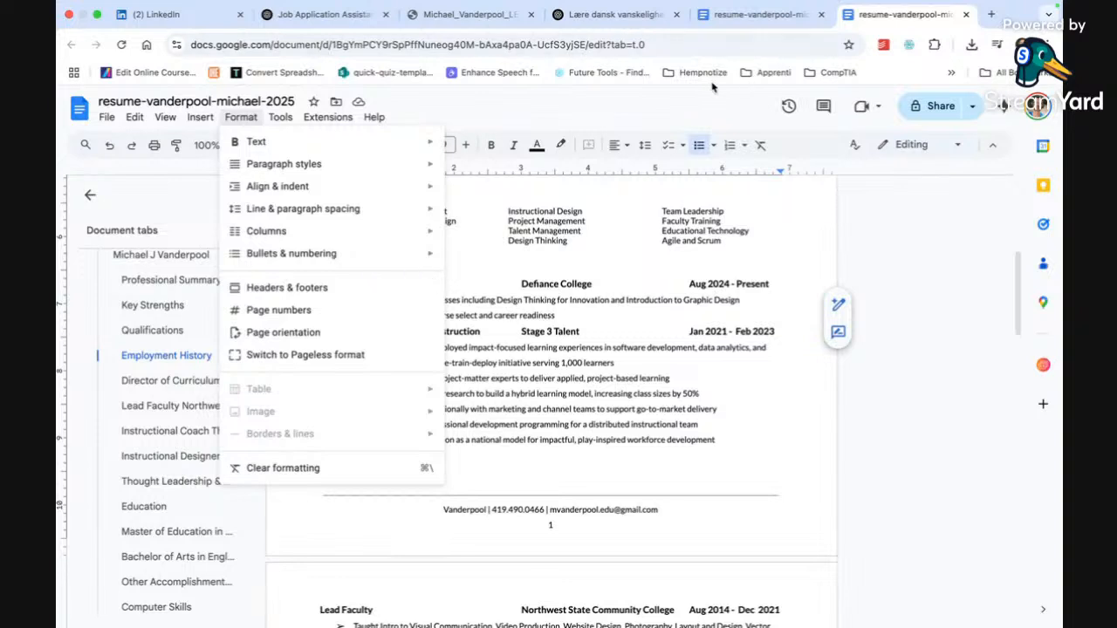
# - Switch back to the ChatGPT job application chat and send "give the cahnges to me here"
pyautogui.rightClick(351, 11)
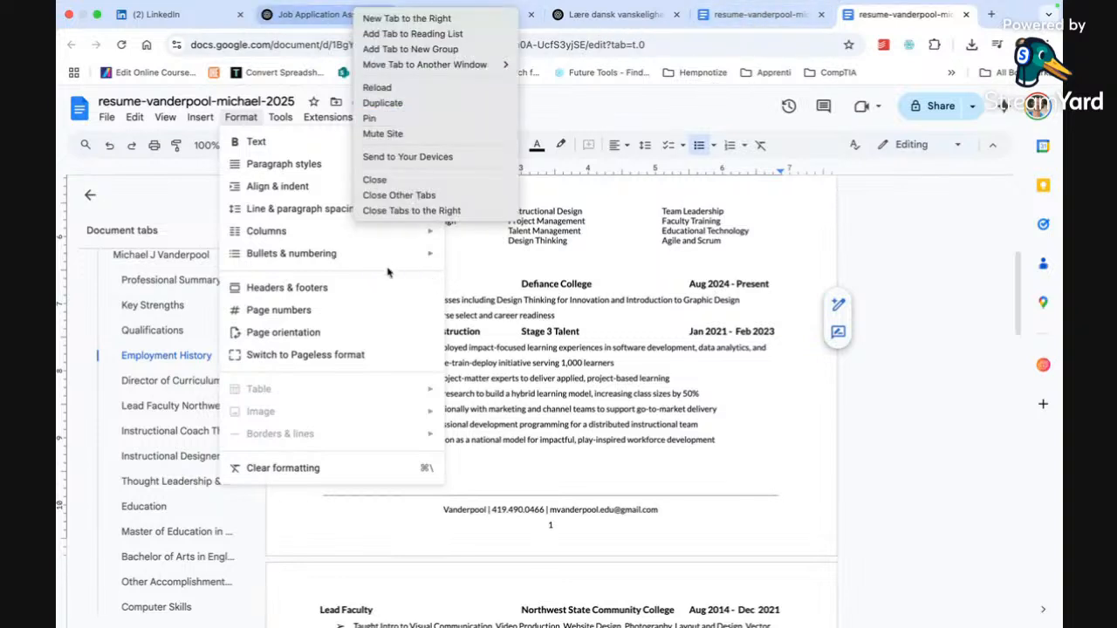
pyautogui.click(344, 19)
pyautogui.click(344, 17)
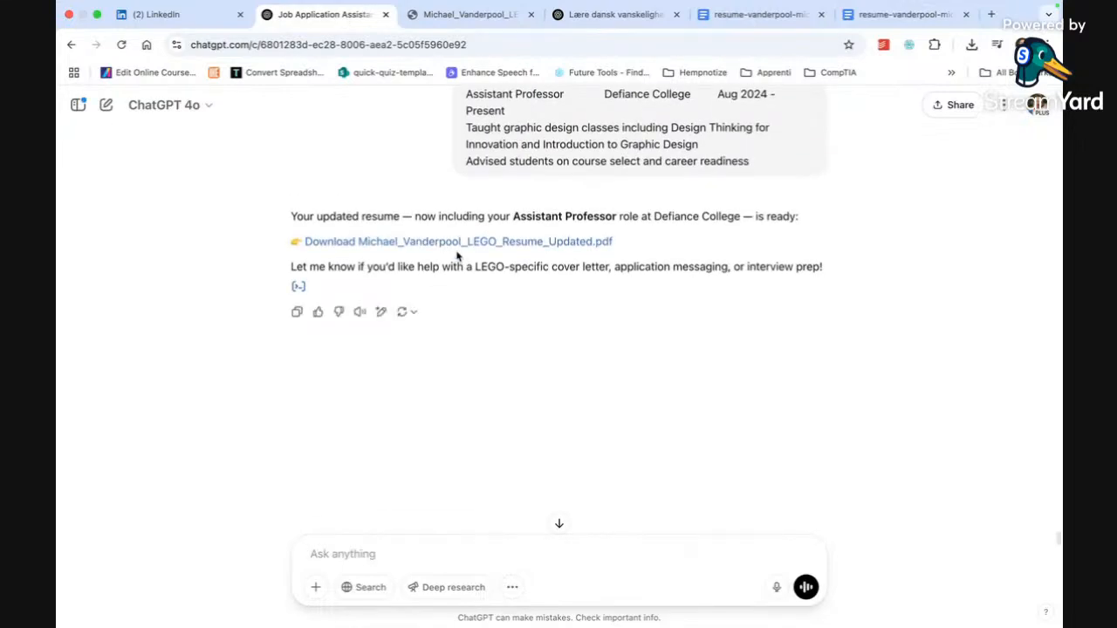
pyautogui.write('give')
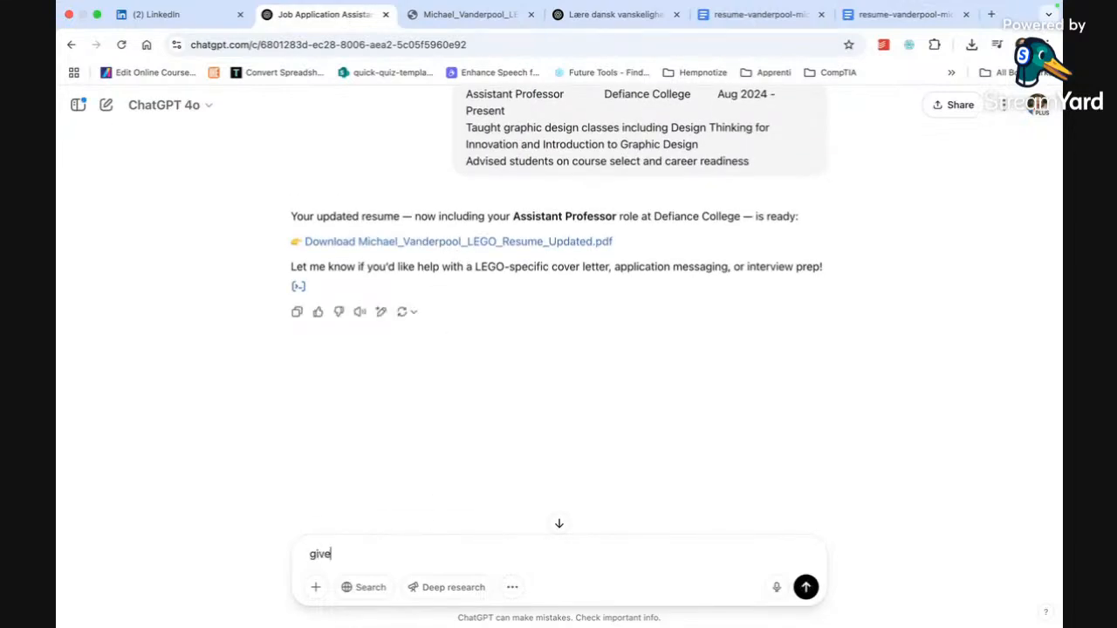
pyautogui.write(' the cahnges to me in')
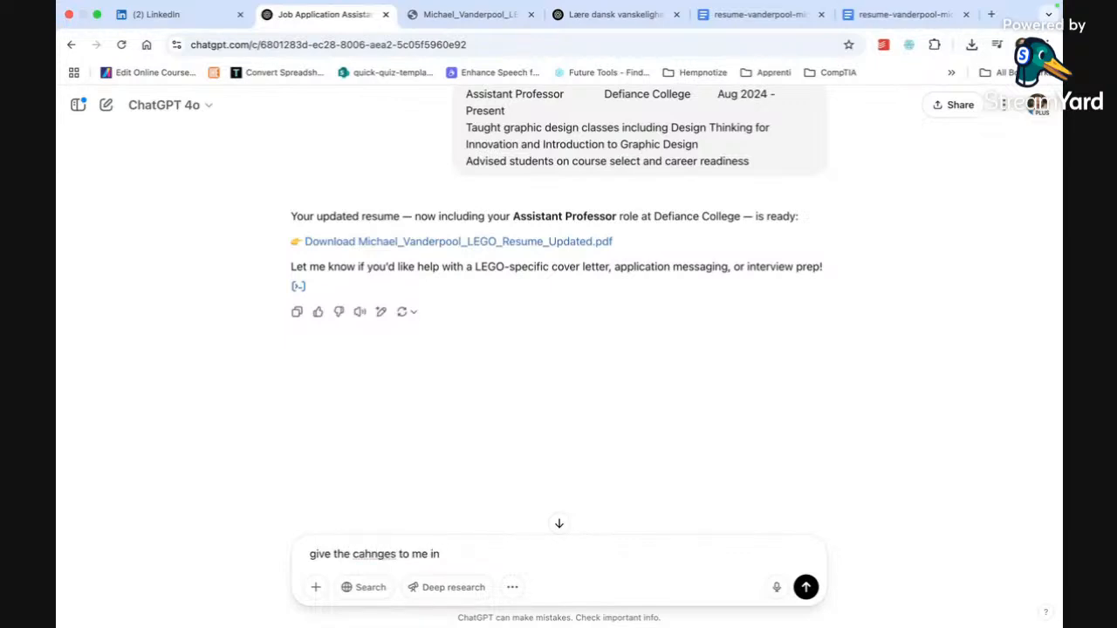
pyautogui.write('here')
pyautogui.press('Return')
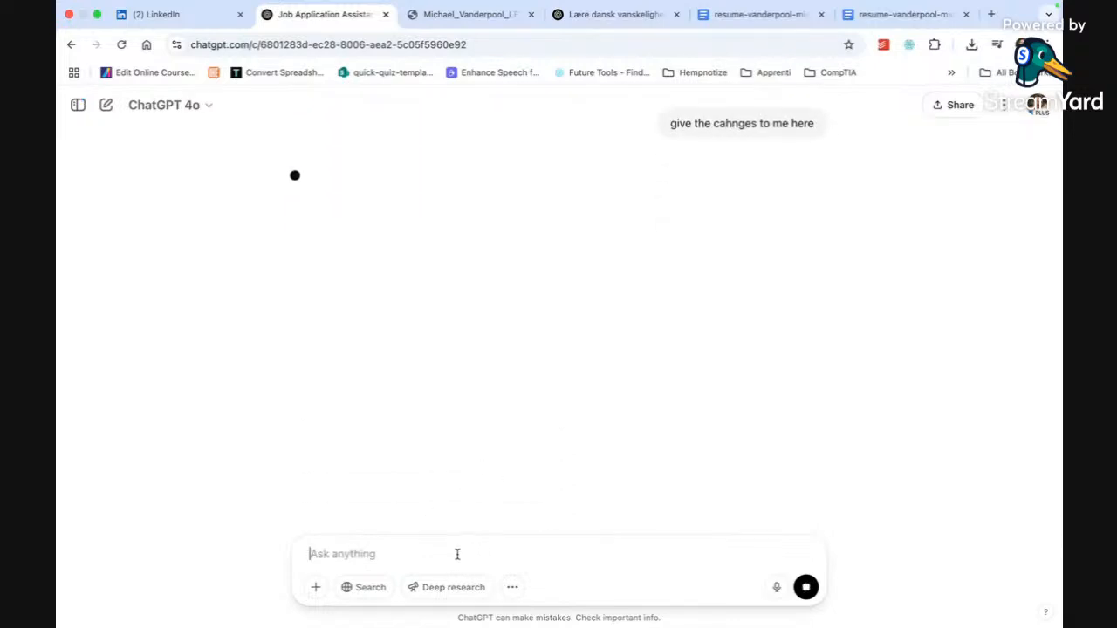
# - Ask ChatGPT "can you make the resume more colorful / playful"
pyautogui.write('can you make ')
pyautogui.write('the resum')
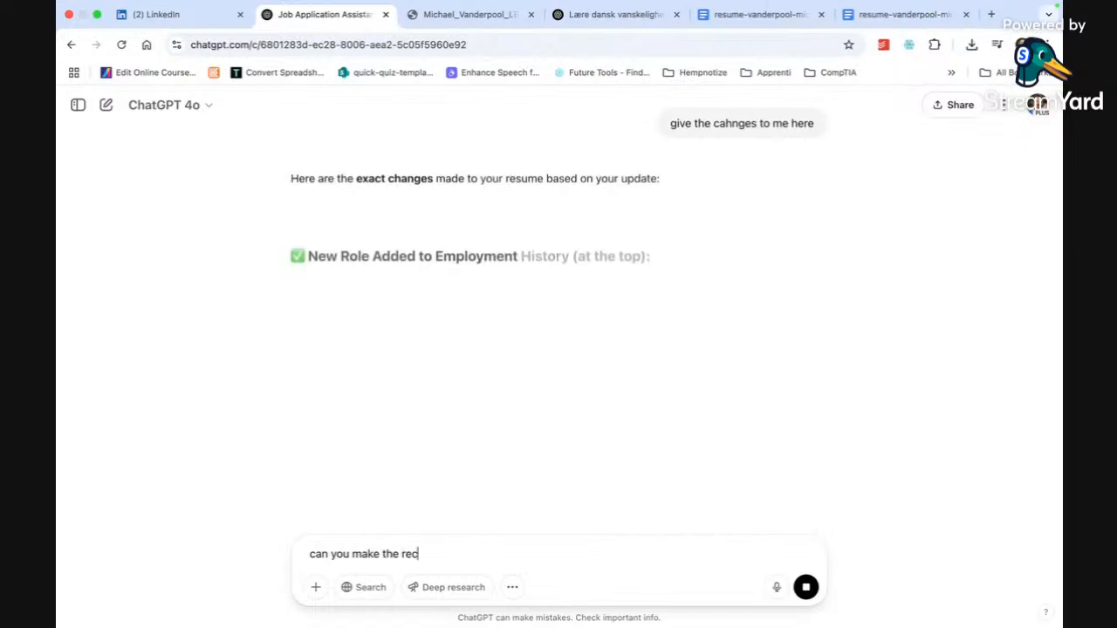
pyautogui.write('e more colorful / playful')
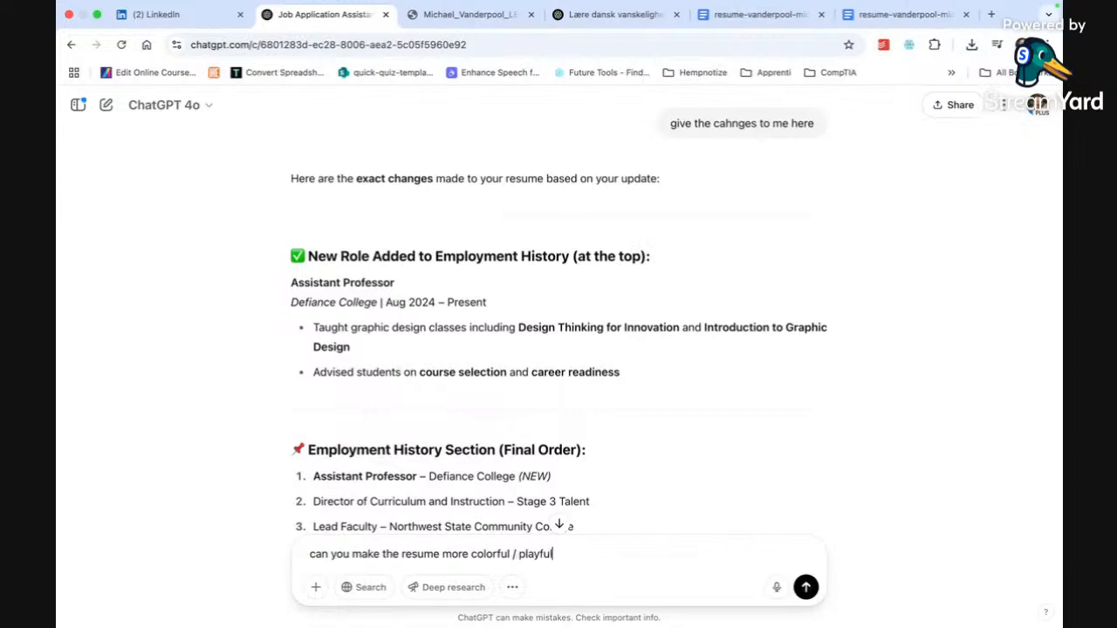
pyautogui.press('Return')
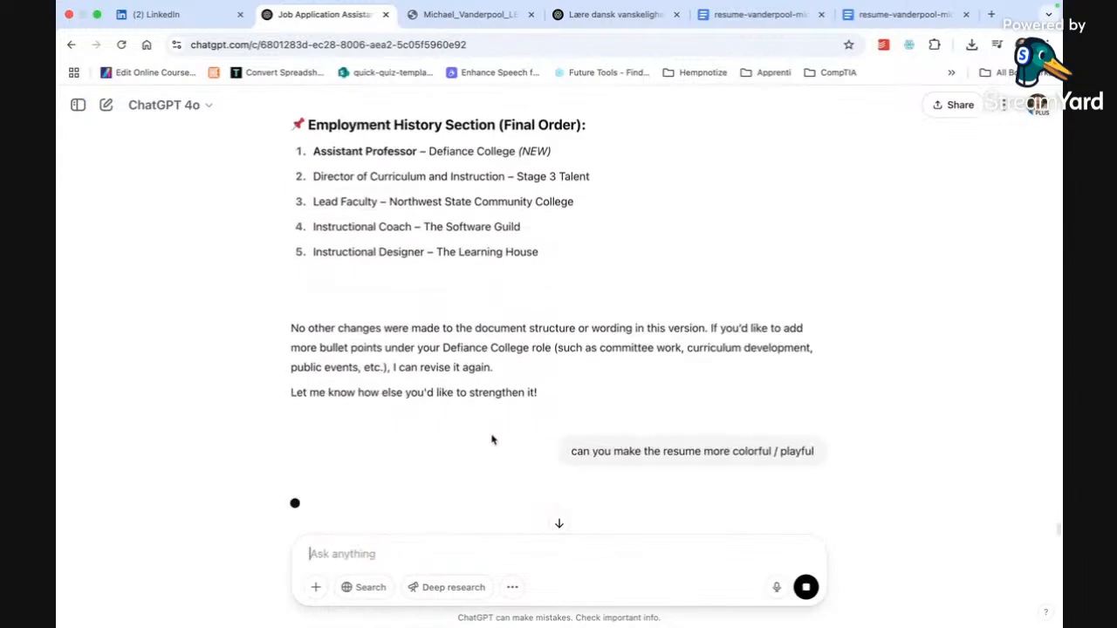
# - Review ChatGPT's list of resume changes and its design options and questions for a more playful version
pyautogui.scroll(3, 499, 422)
pyautogui.moveTo(625, 316); pyautogui.dragTo(337, 267)
pyautogui.click(345, 266)
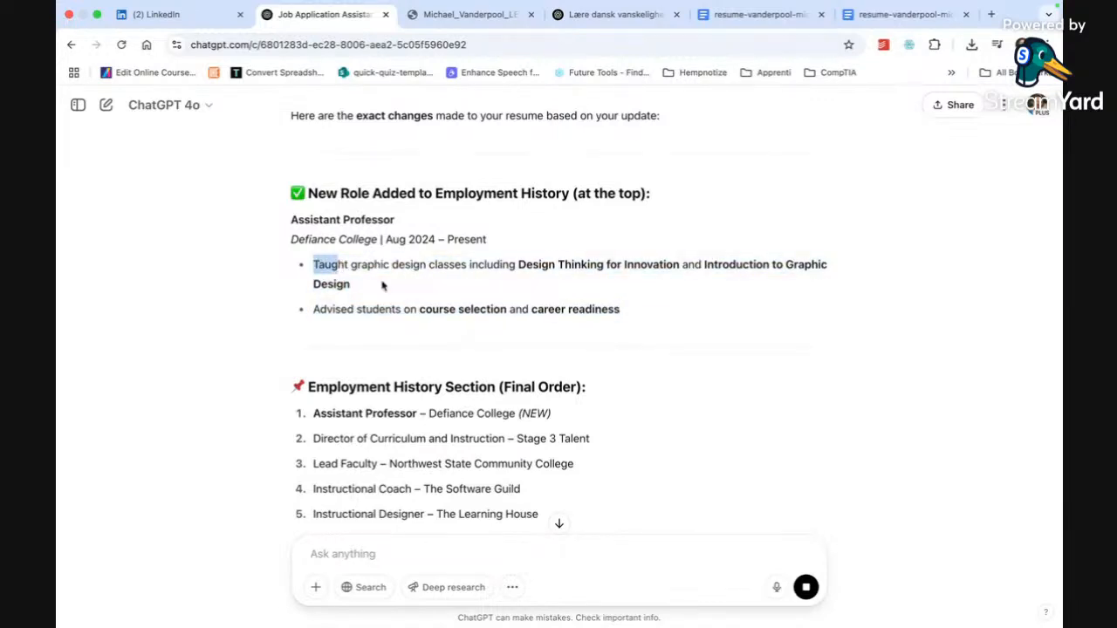
pyautogui.scroll(-4, 609, 303)
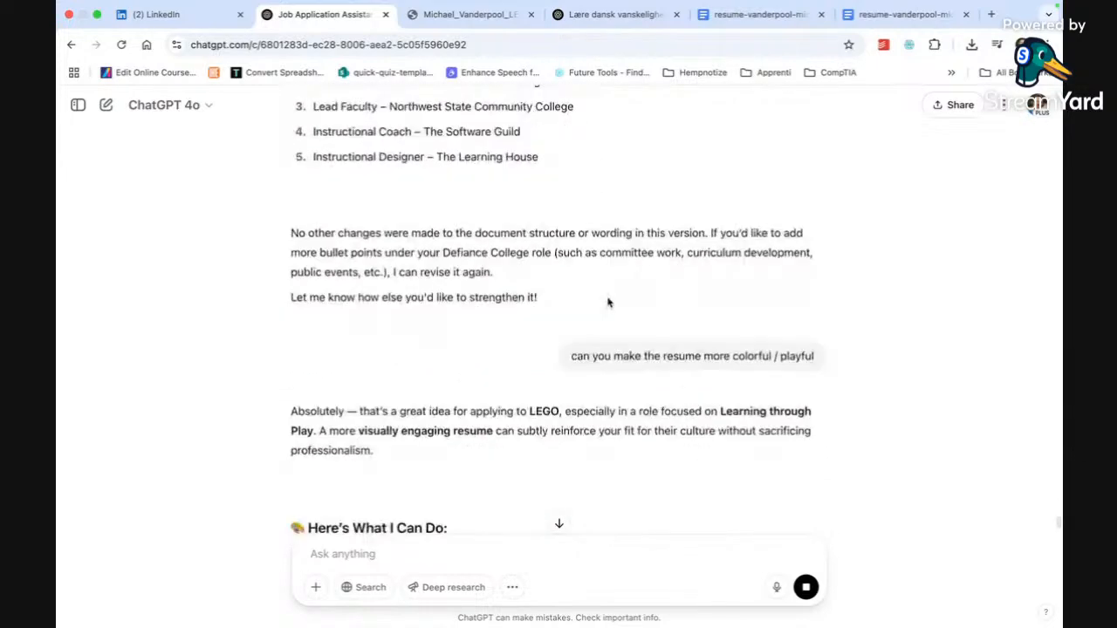
pyautogui.scroll(-1, 609, 303)
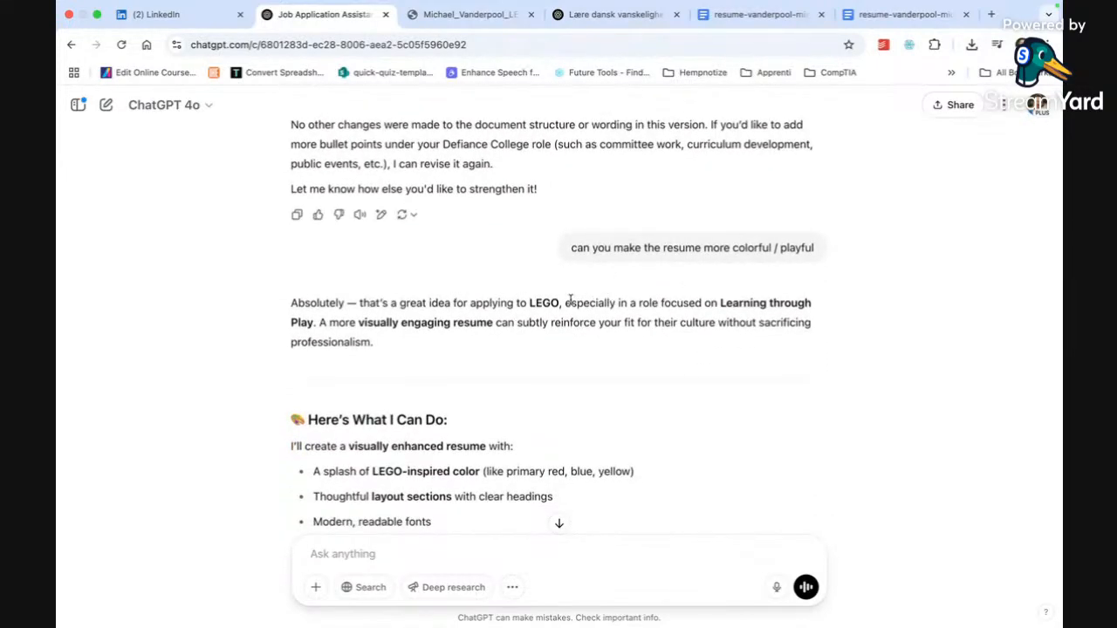
pyautogui.scroll(-3, 571, 365)
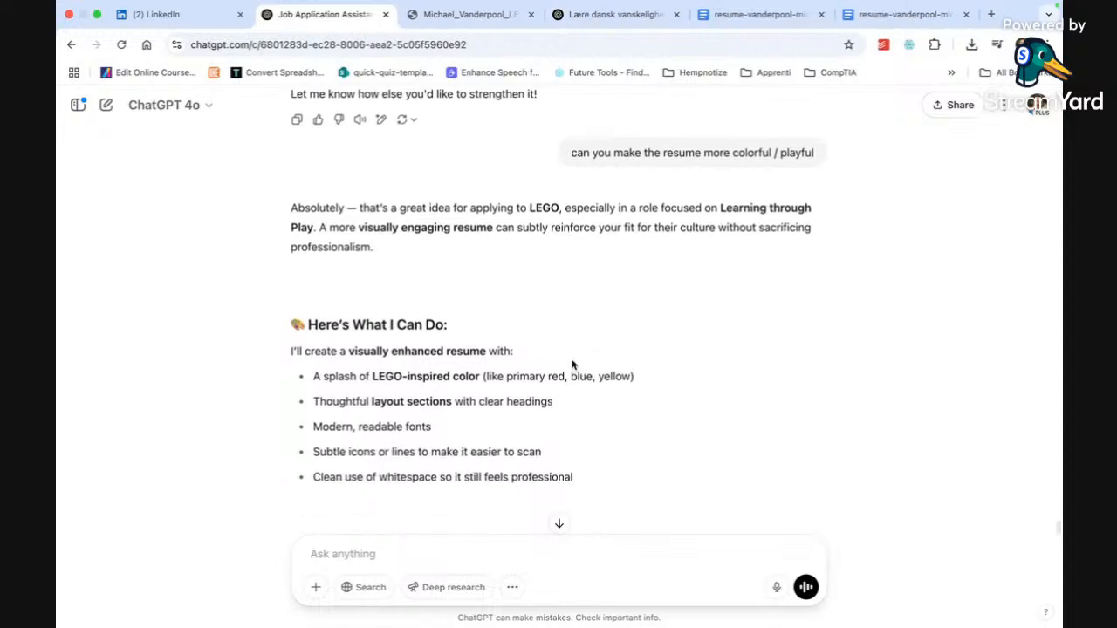
pyautogui.scroll(-3, 571, 365)
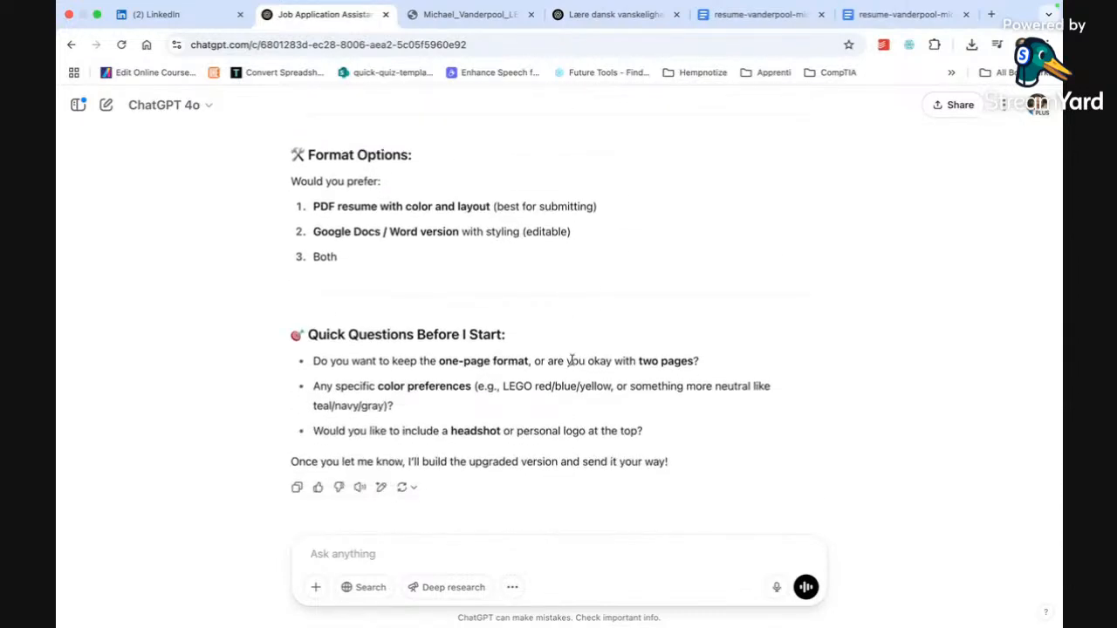
# - Ask ChatGPT "give me a pdf with color and play in mind"
pyautogui.click(404, 554)
pyautogui.write('give me a pdf with color and play in min')
pyautogui.press('Return')
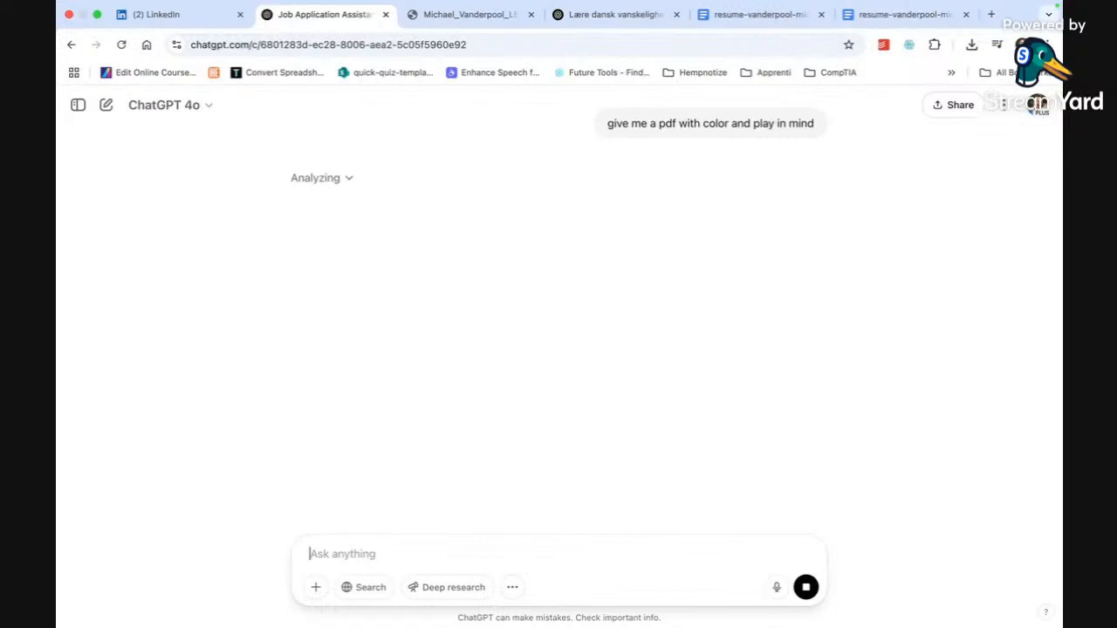
# - Try to copy the "Advised students" bullet's formatting onto the Professional Summary section of the 2025 resume, and undo it
pyautogui.click(899, 15)
pyautogui.moveTo(353, 315); pyautogui.dragTo(558, 317)
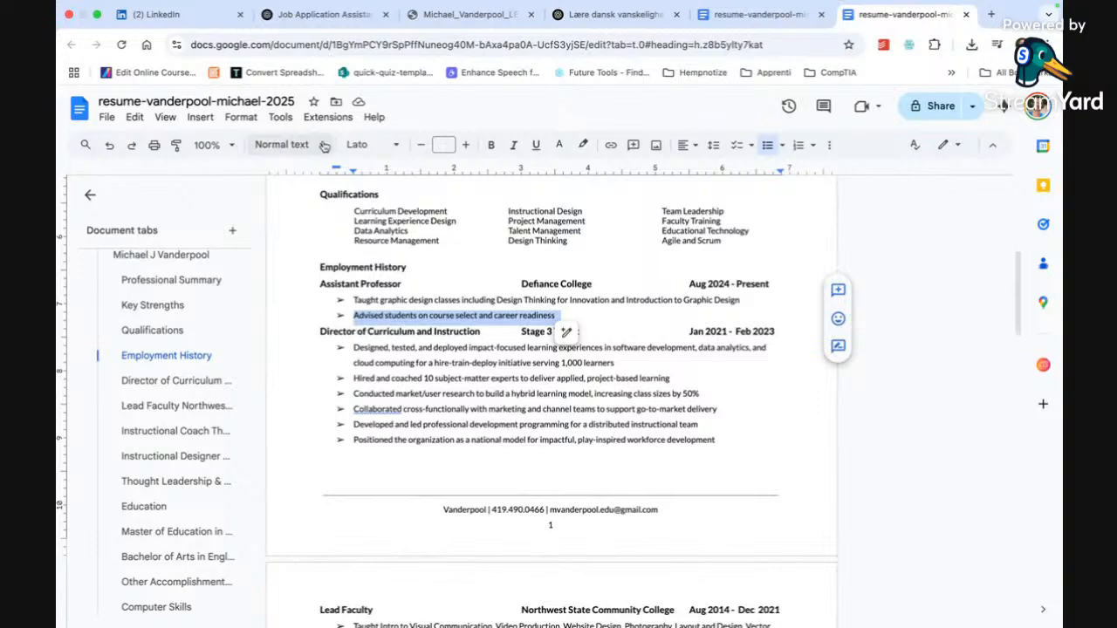
pyautogui.click(177, 147)
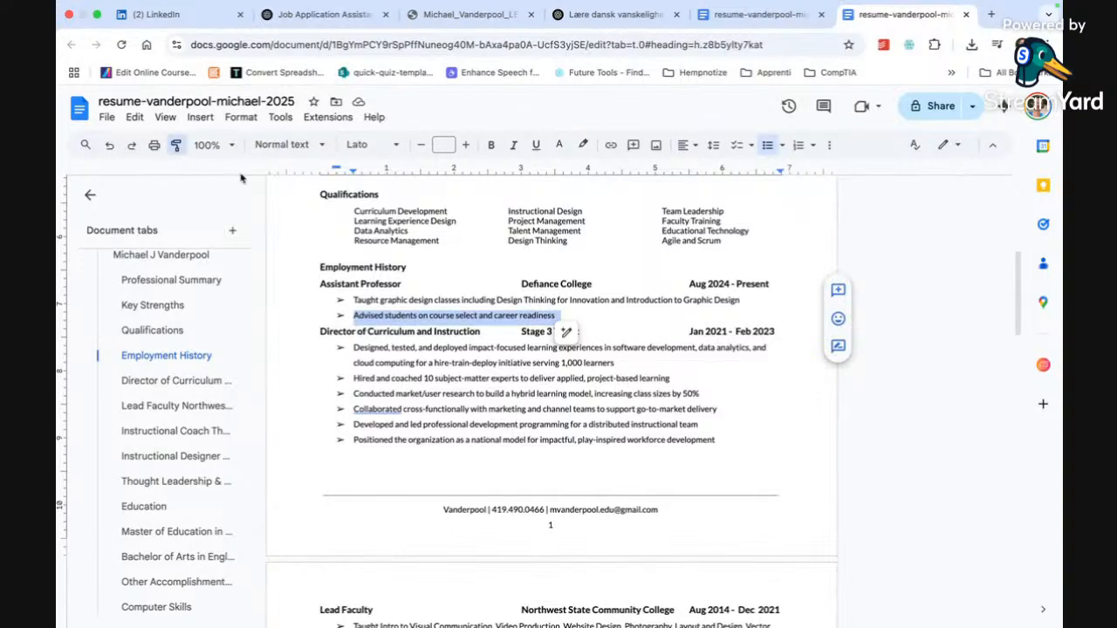
pyautogui.scroll(5, 407, 284)
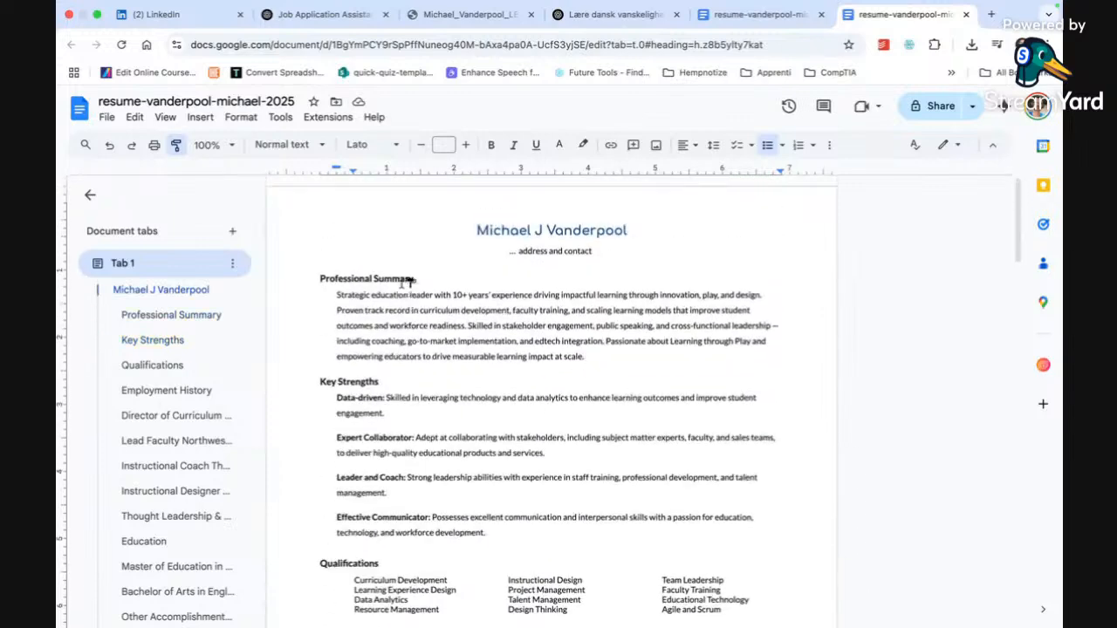
pyautogui.moveTo(407, 296); pyautogui.dragTo(383, 278)
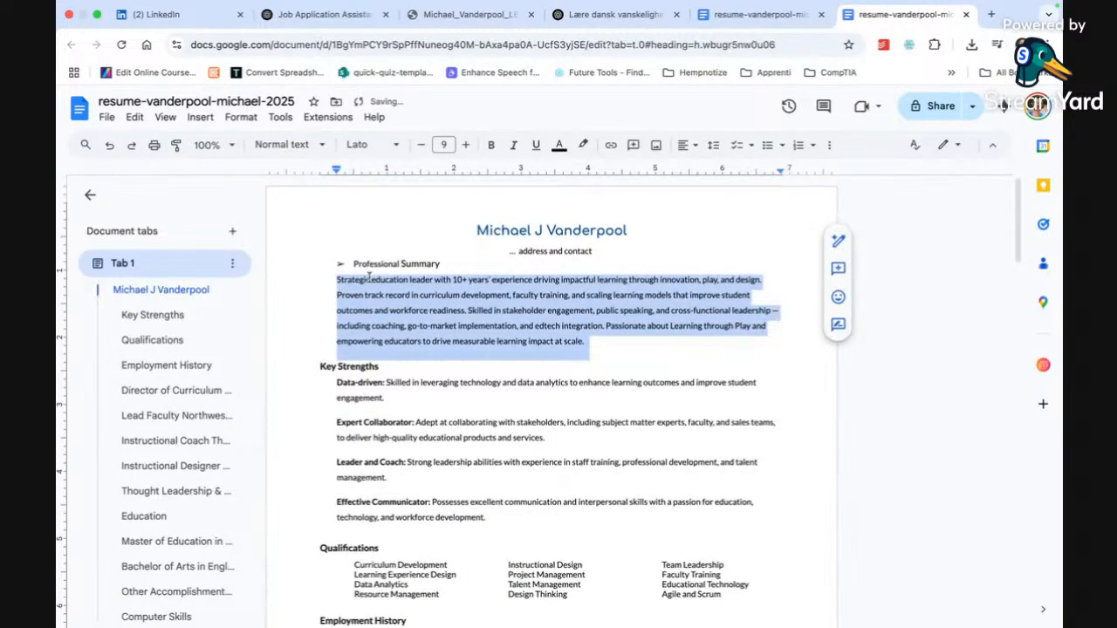
pyautogui.hotkey('ctrl', 'z')
pyautogui.scroll(-2, 385, 491)
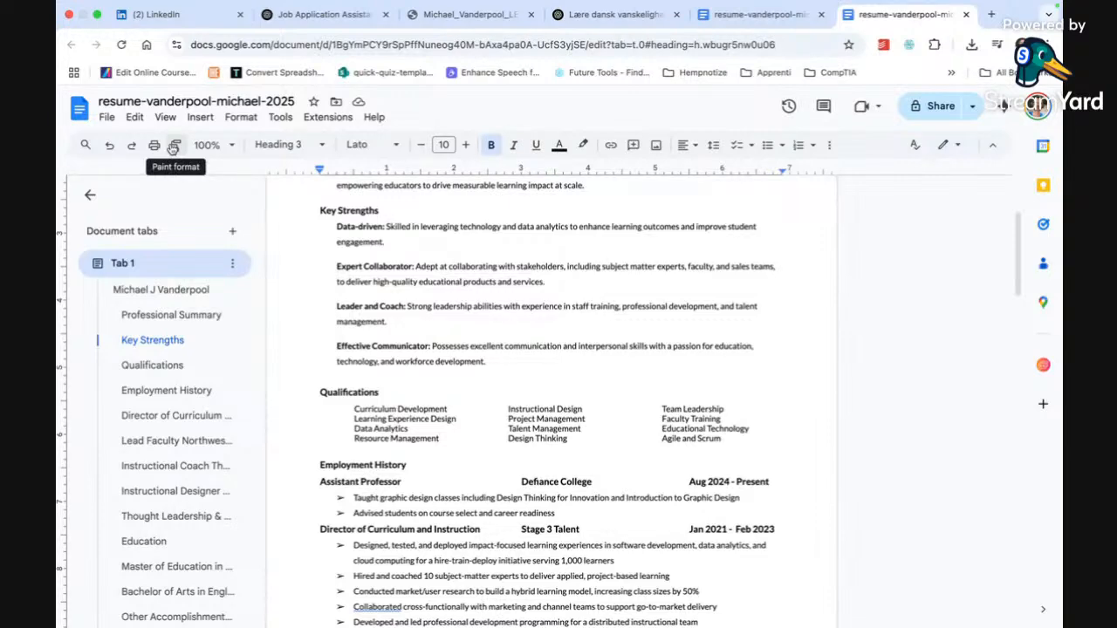
pyautogui.hotkey('ctrl', 'Left')
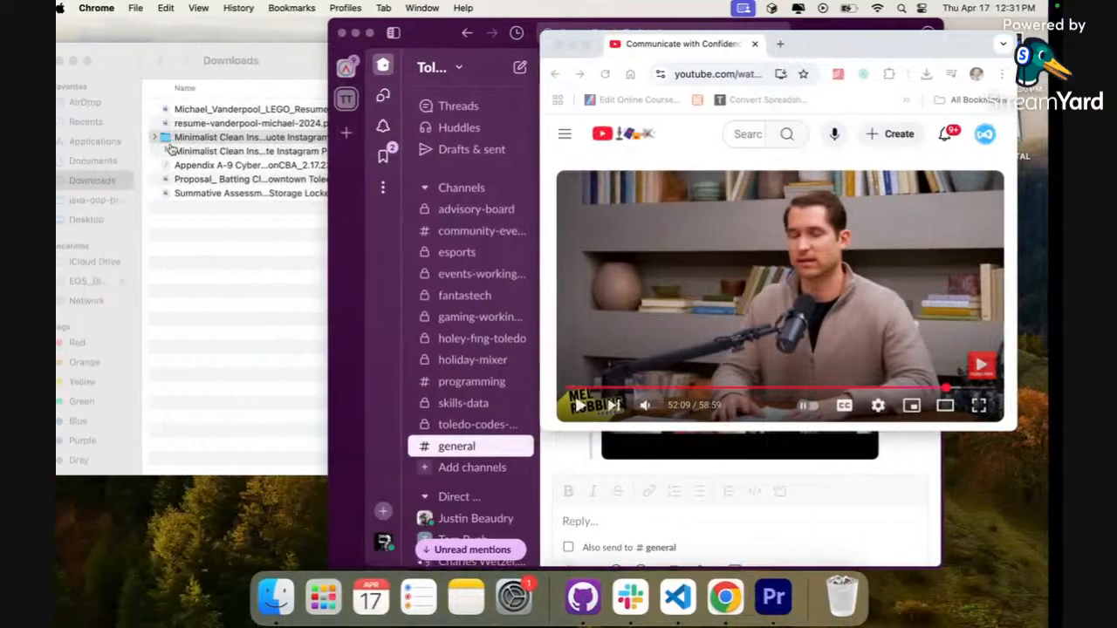
pyautogui.hotkey('ctrl', 'Right')
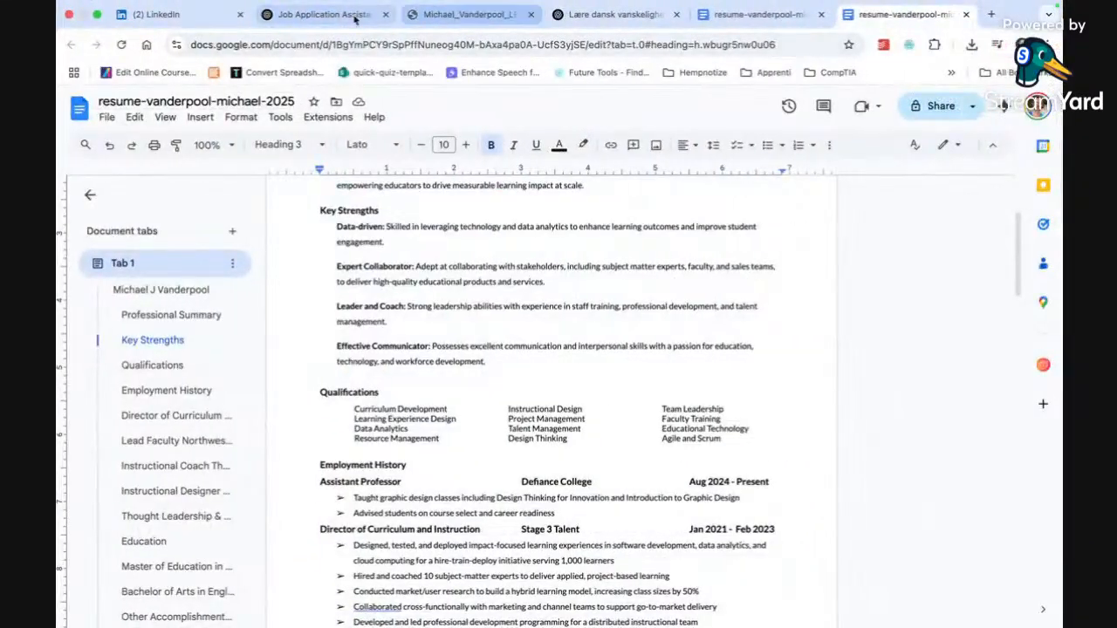
pyautogui.click(344, 16)
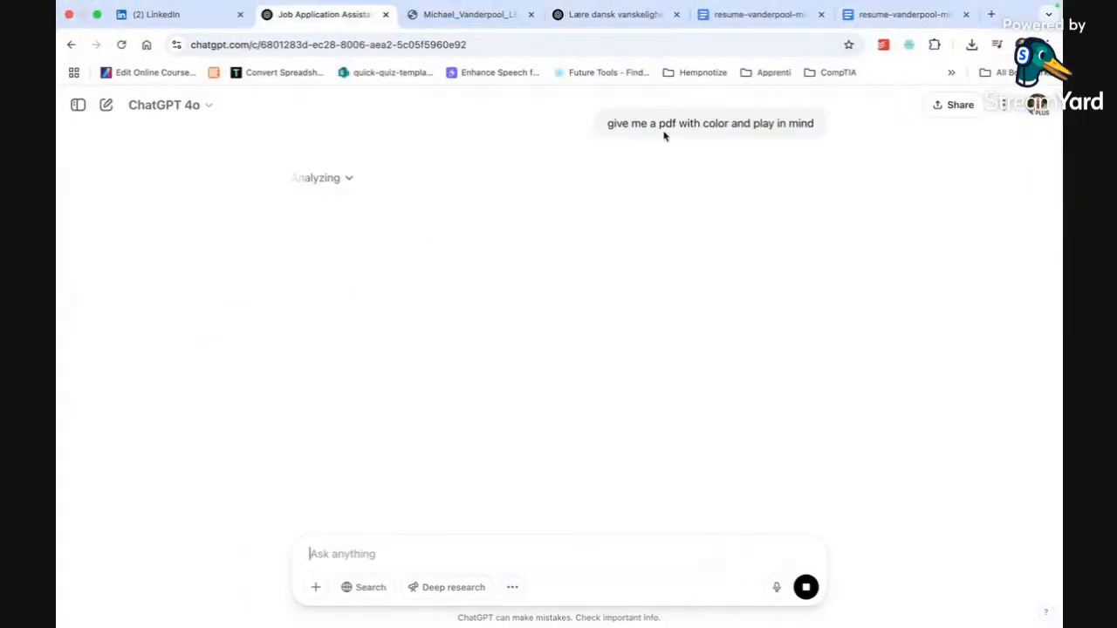
pyautogui.click(882, 14)
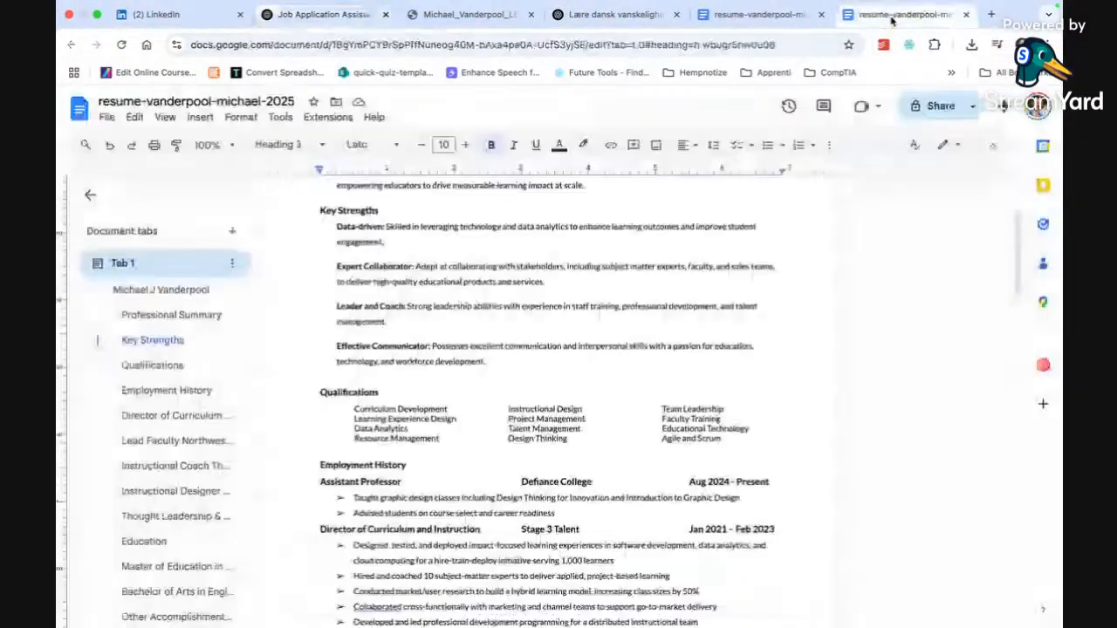
# - Start a new ChatGPT chat in a separate tab and send "give me a simple lego brick icon for bullets"
pyautogui.click(992, 17)
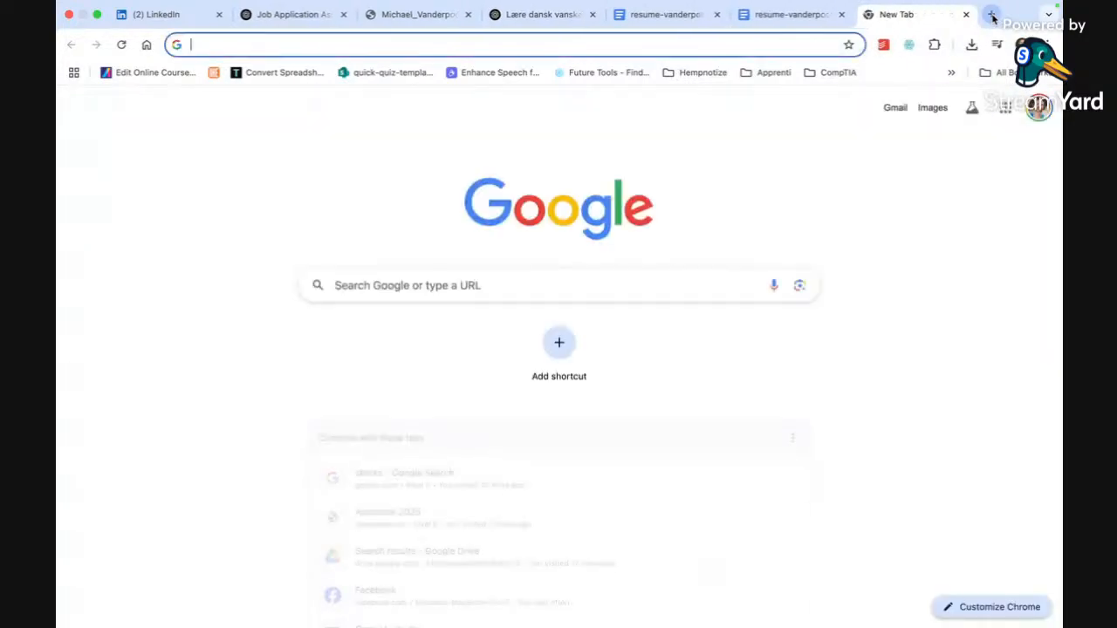
pyautogui.write('chatgpt.com')
pyautogui.press('Return')
pyautogui.write('g')
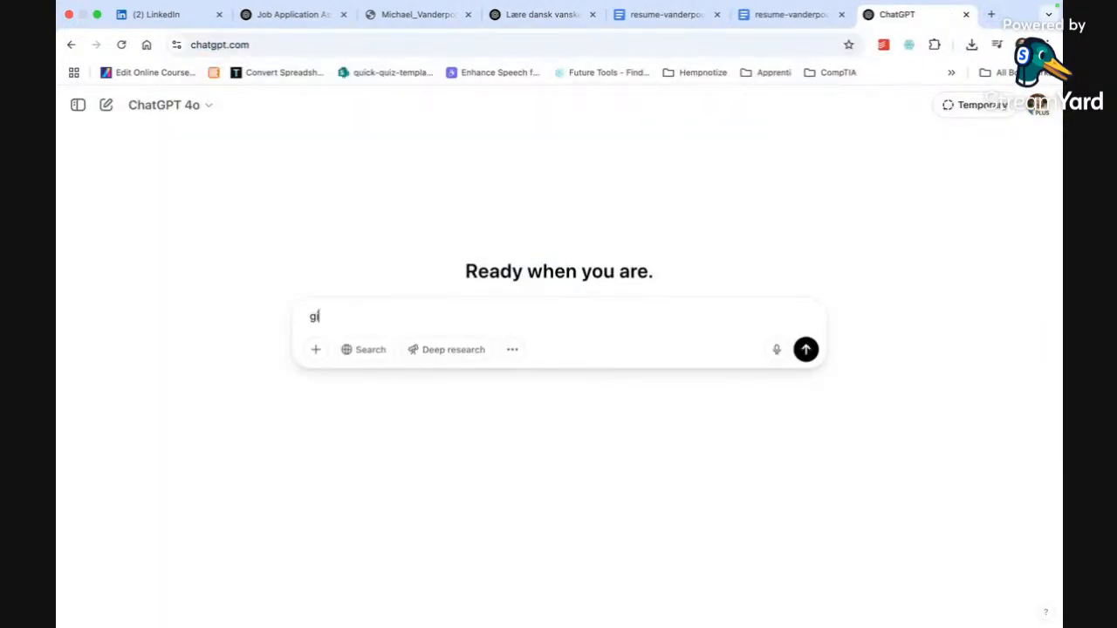
pyautogui.write('ive me a simple')
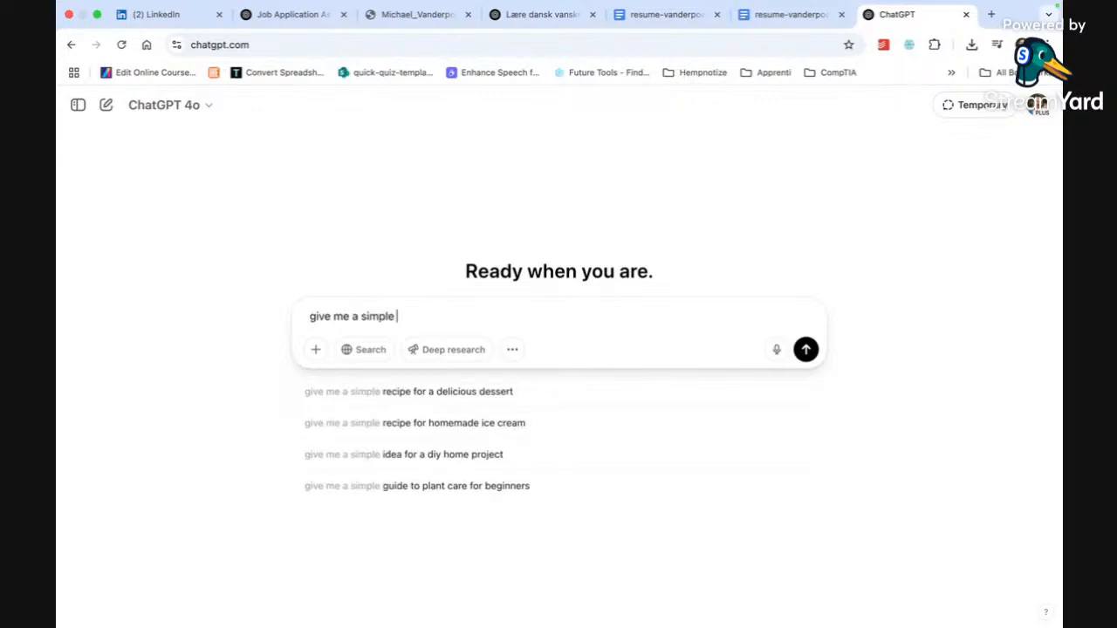
pyautogui.write(' lego brick icon for')
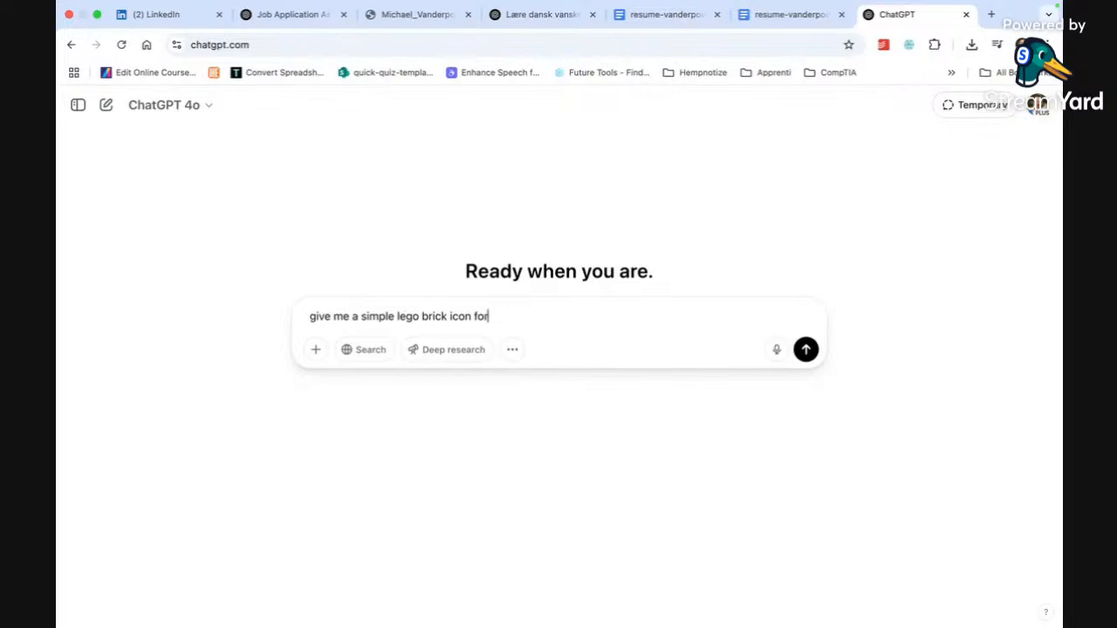
pyautogui.write(' bullets')
pyautogui.press('Return')
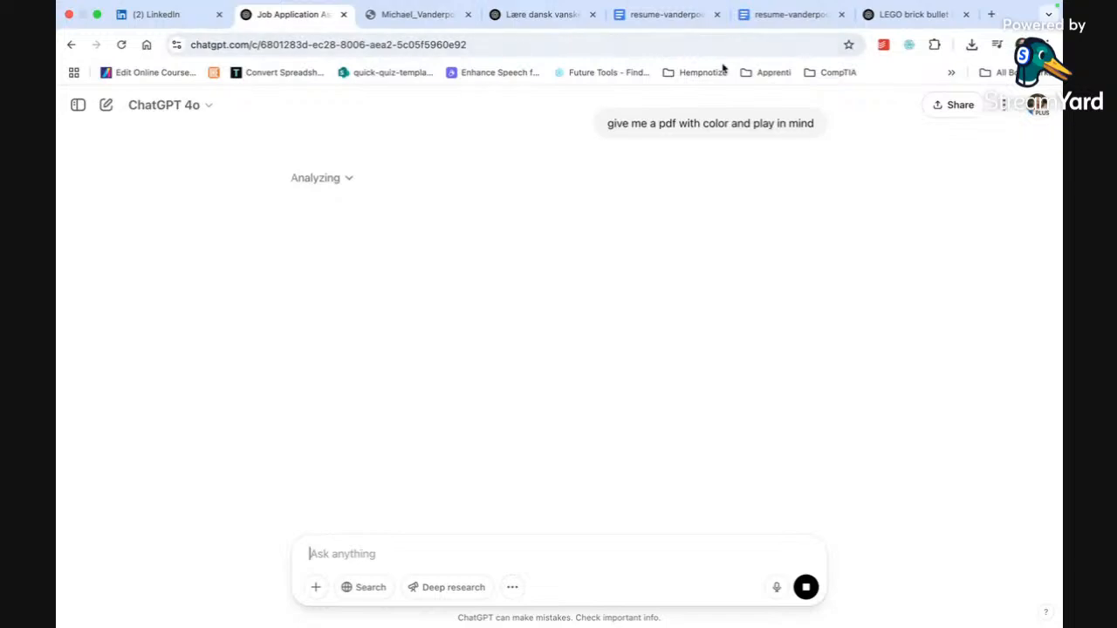
# - Check the suggested brick bullets in the LEGO icon chat and ask ChatGPT "create the icon in png"
pyautogui.click(925, 18)
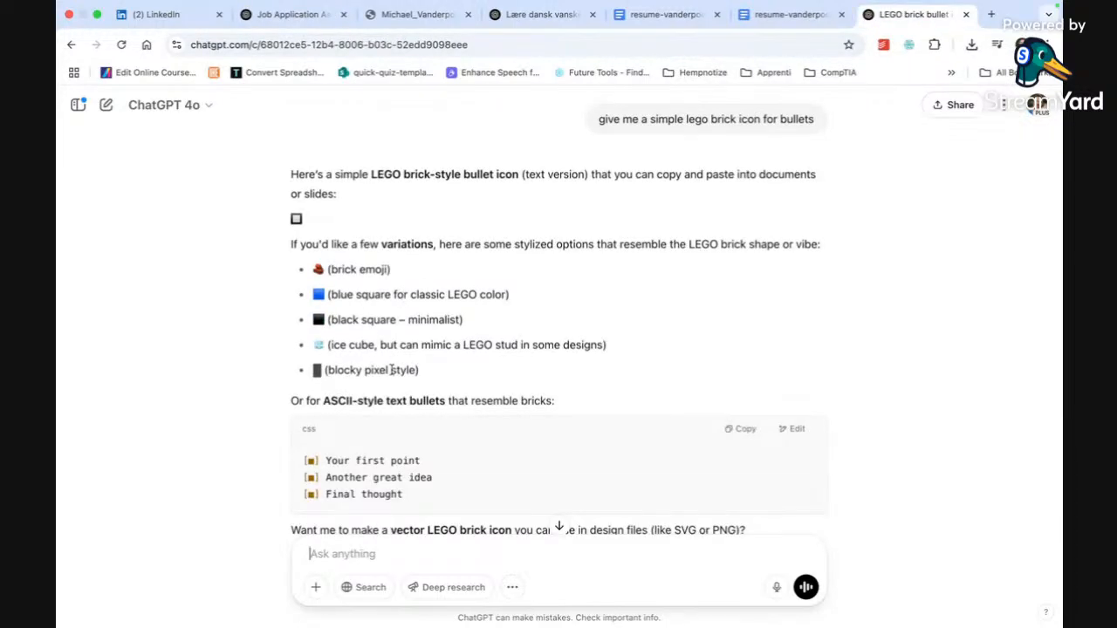
pyautogui.scroll(-2, 390, 370)
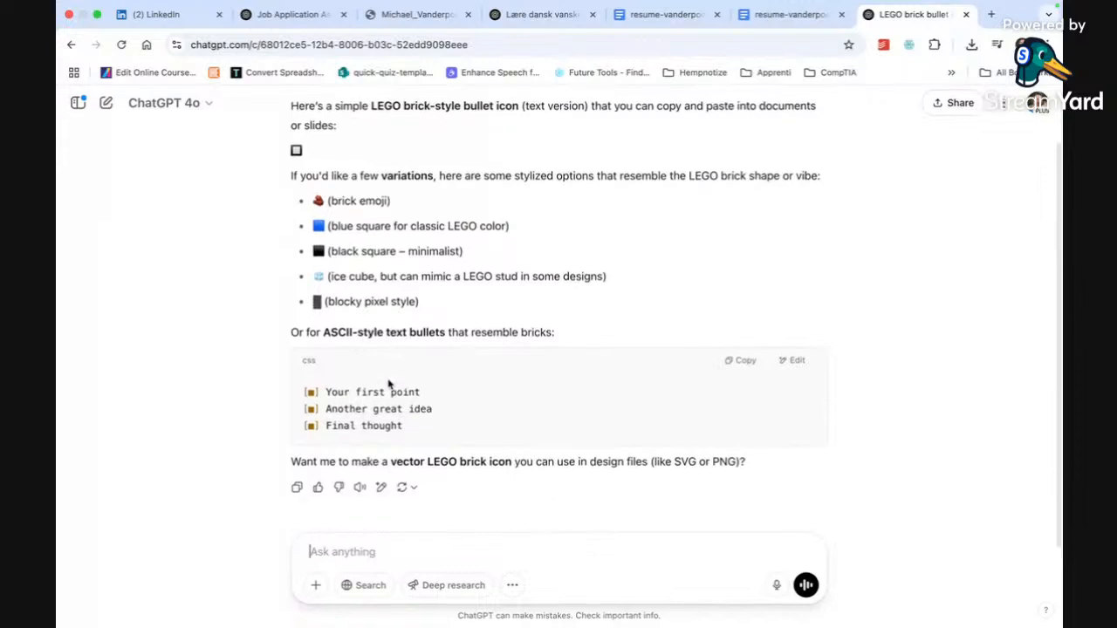
pyautogui.write('create')
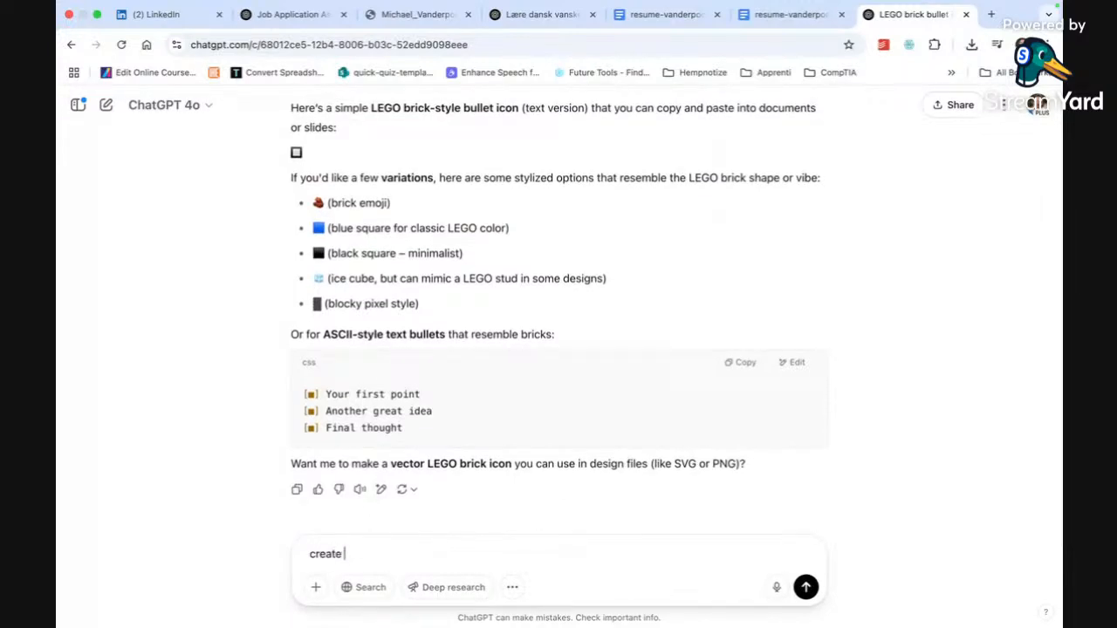
pyautogui.write('reate the icon in png')
pyautogui.press('Return')
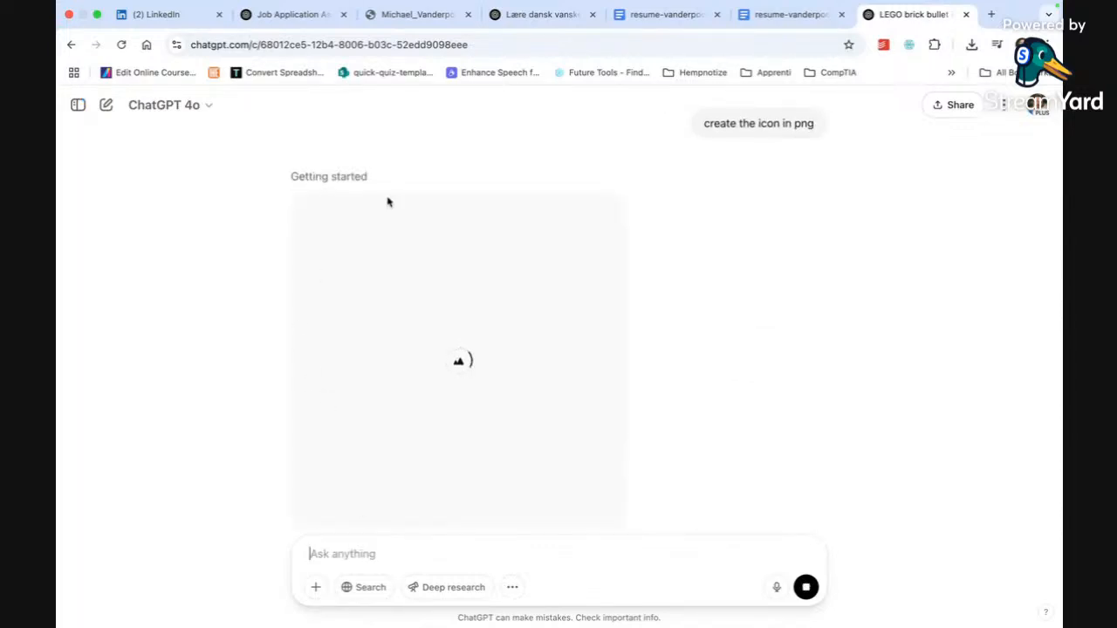
# - Download the playful LEGO resume PDF from the job application chat to the Downloads folder and open it
pyautogui.click(314, 15)
pyautogui.click(449, 225)
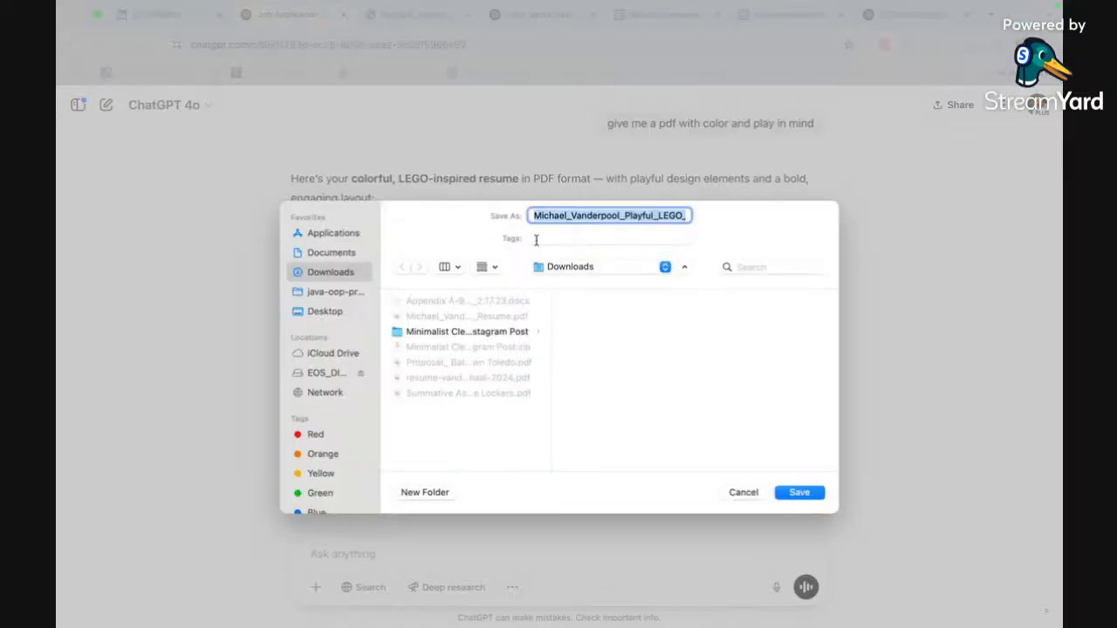
pyautogui.click(801, 493)
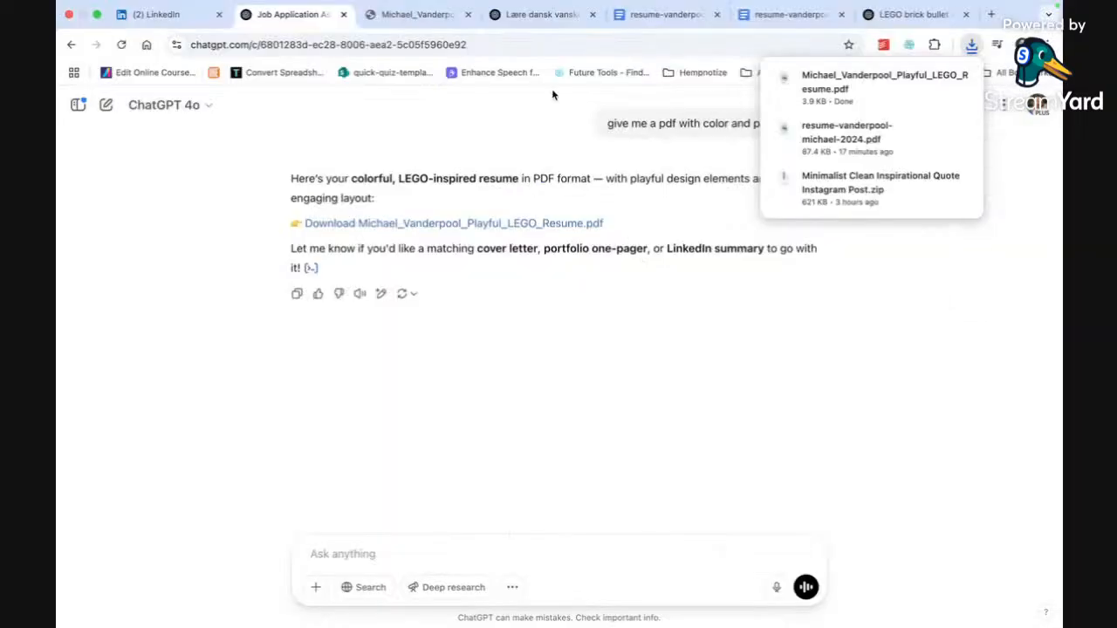
pyautogui.click(860, 89)
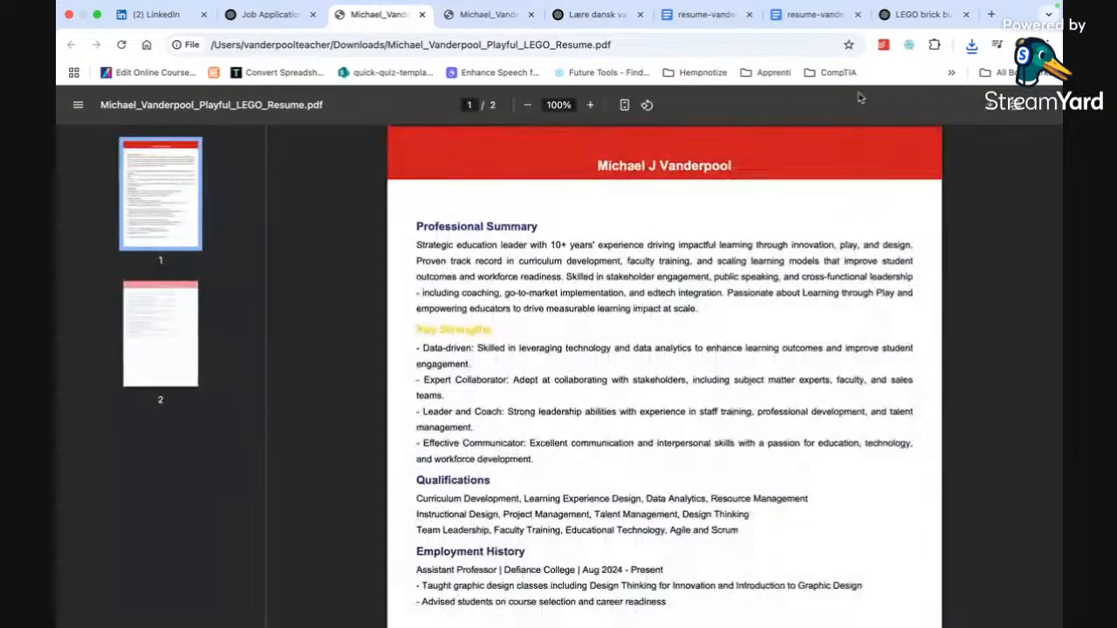
# - Examine the colors, headings and content on both pages of the playful LEGO resume PDF
pyautogui.scroll(-5, 835, 318)
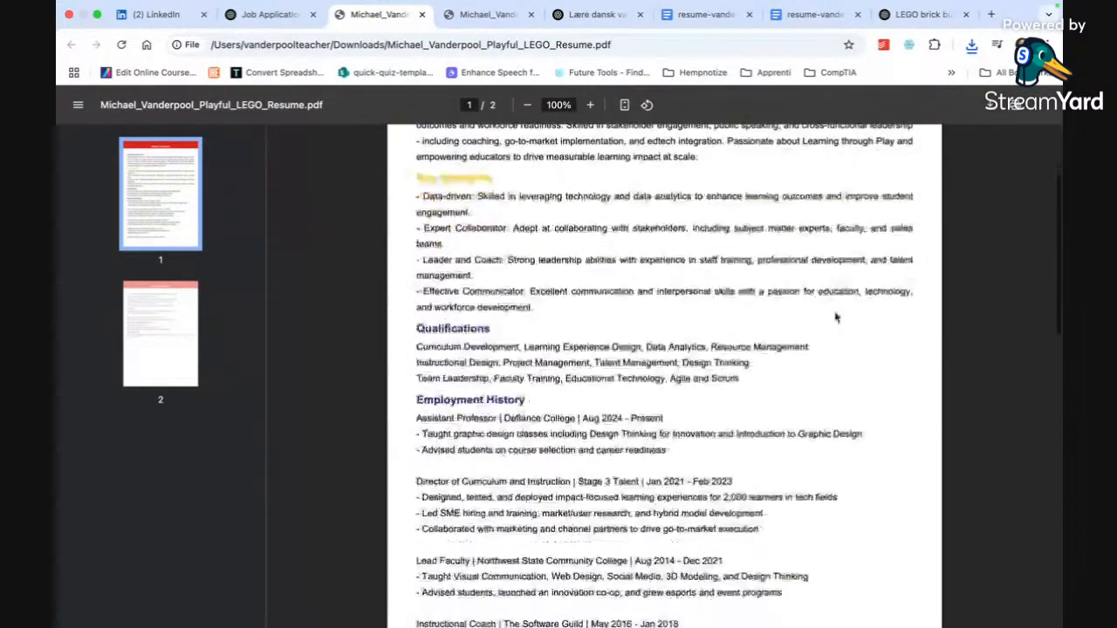
pyautogui.scroll(-5, 835, 318)
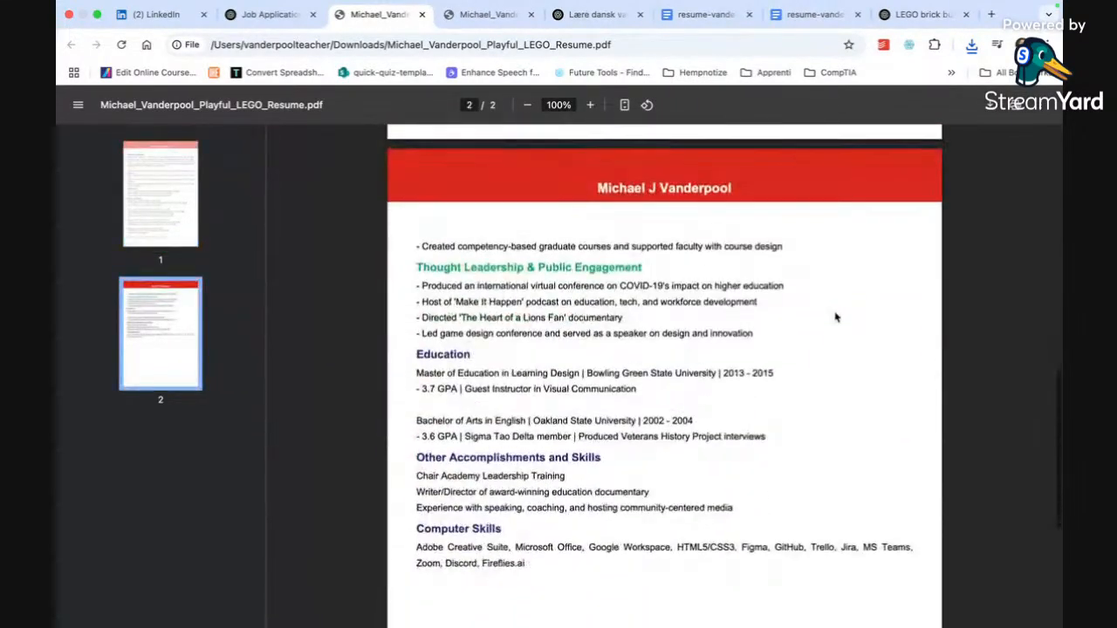
pyautogui.scroll(-3, 835, 317)
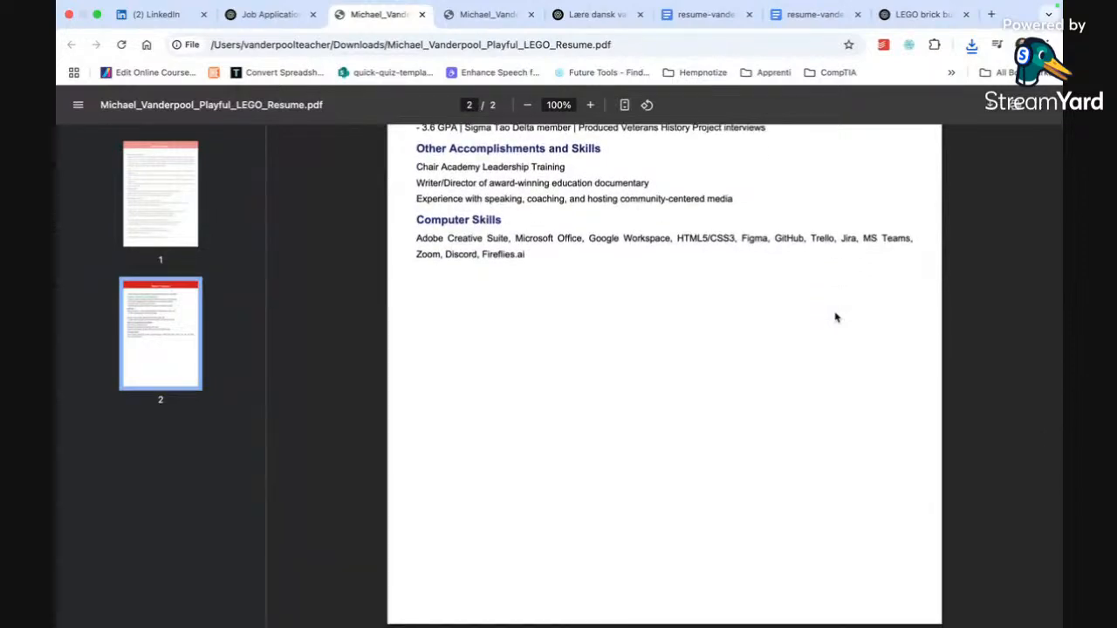
pyautogui.scroll(3, 835, 317)
pyautogui.scroll(3, 835, 318)
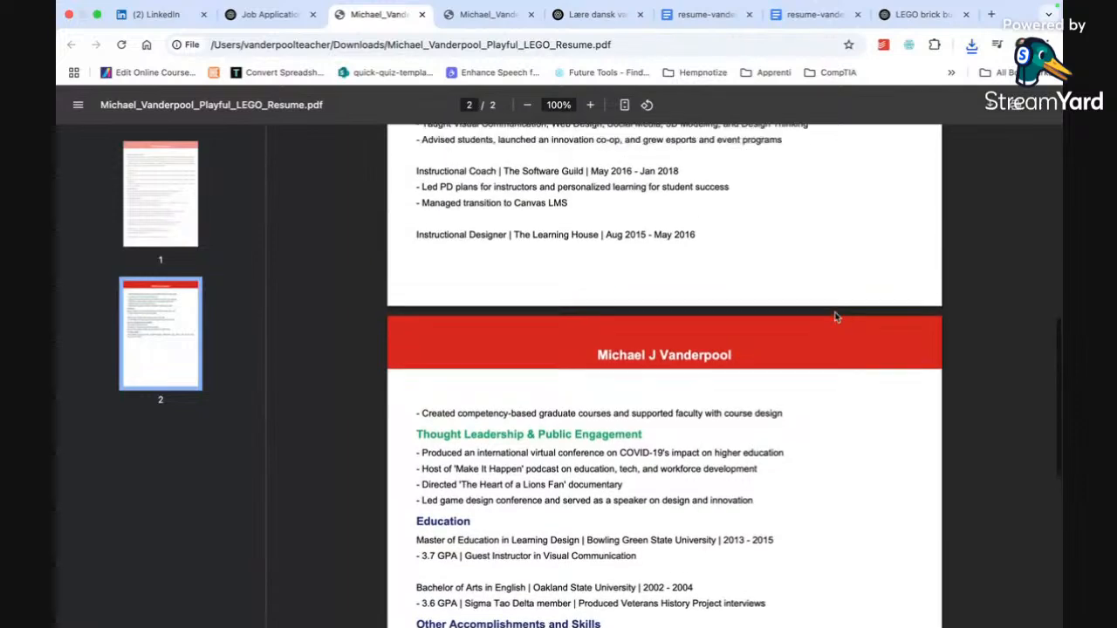
pyautogui.scroll(10, 835, 318)
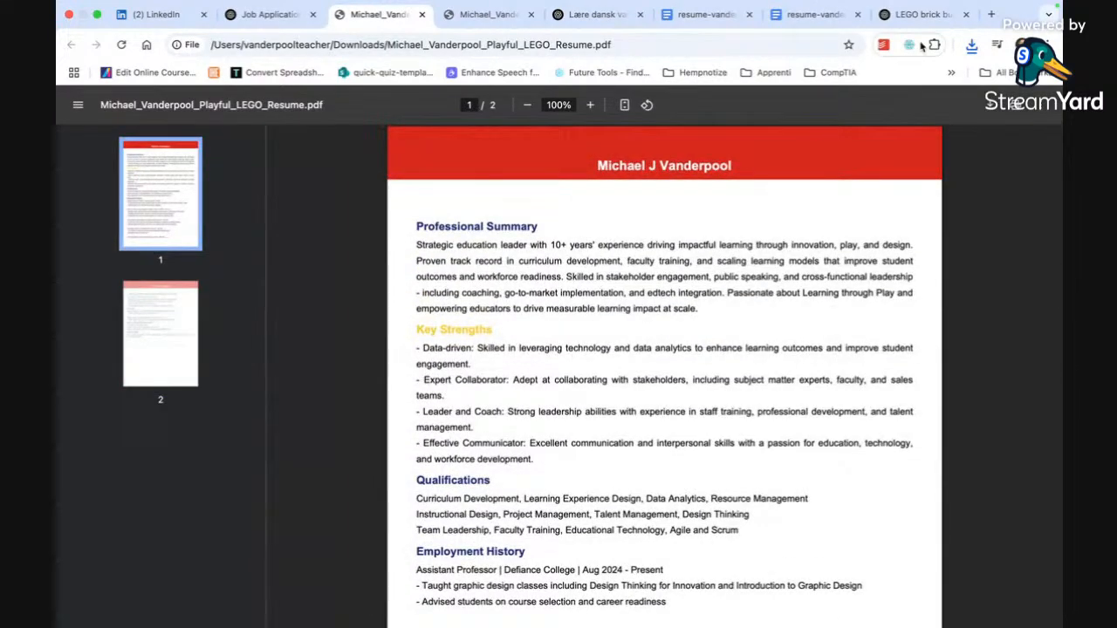
# - Search Google for "lego red hex code" in a new tab and copy the hex code of LEGO's brand red
pyautogui.click(991, 15)
pyautogui.write('le')
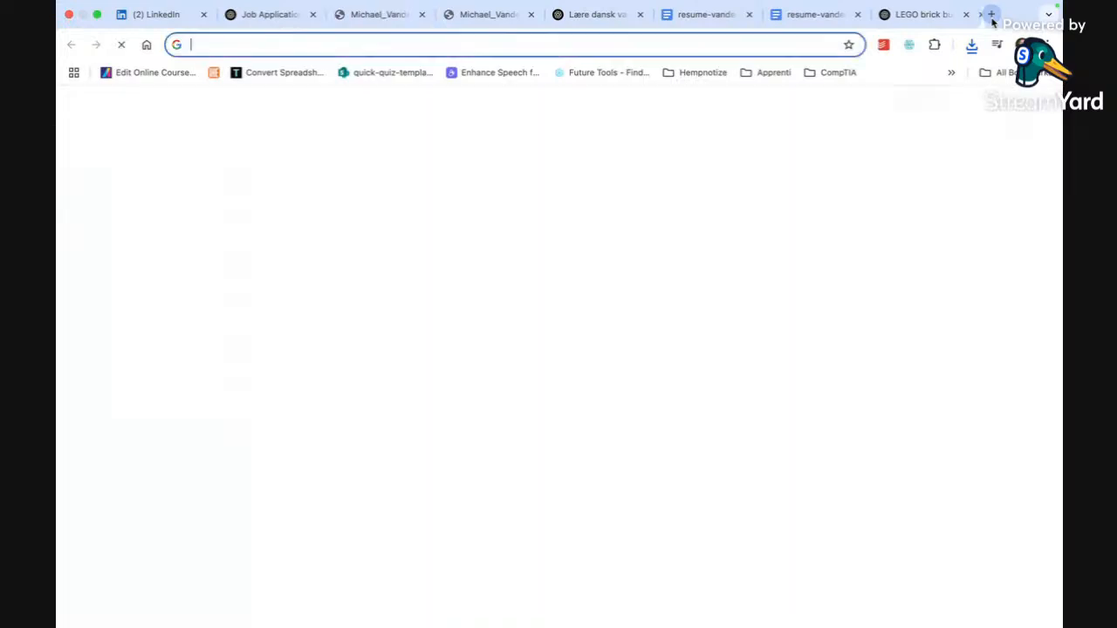
pyautogui.press('BackSpace')
pyautogui.write('ego red hex code')
pyautogui.press('Return')
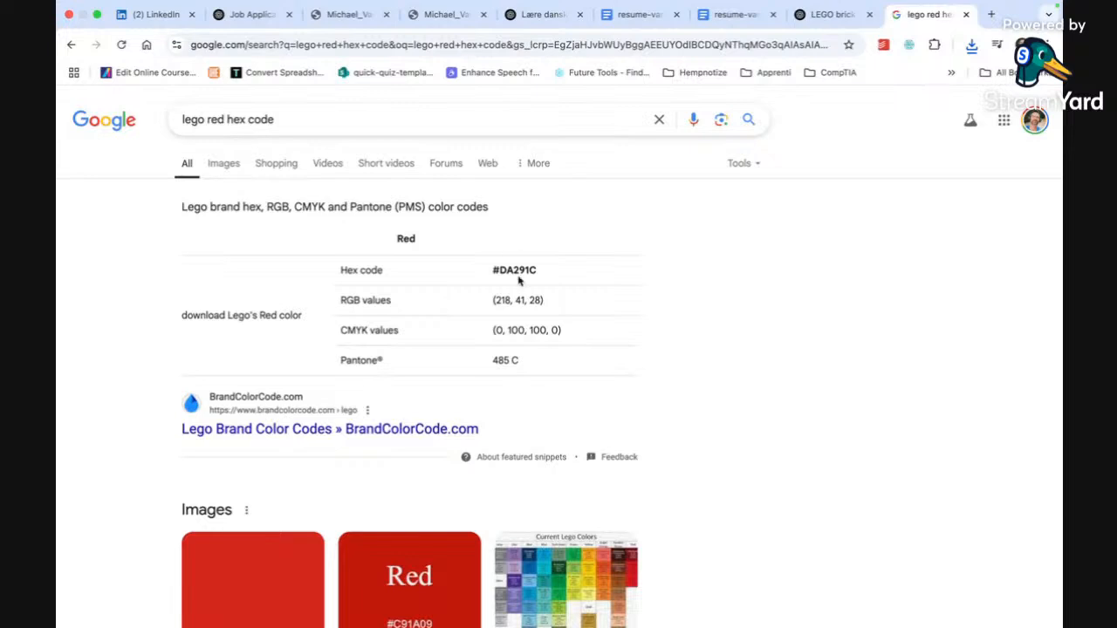
pyautogui.tripleClick(517, 271)
pyautogui.press('super+c')
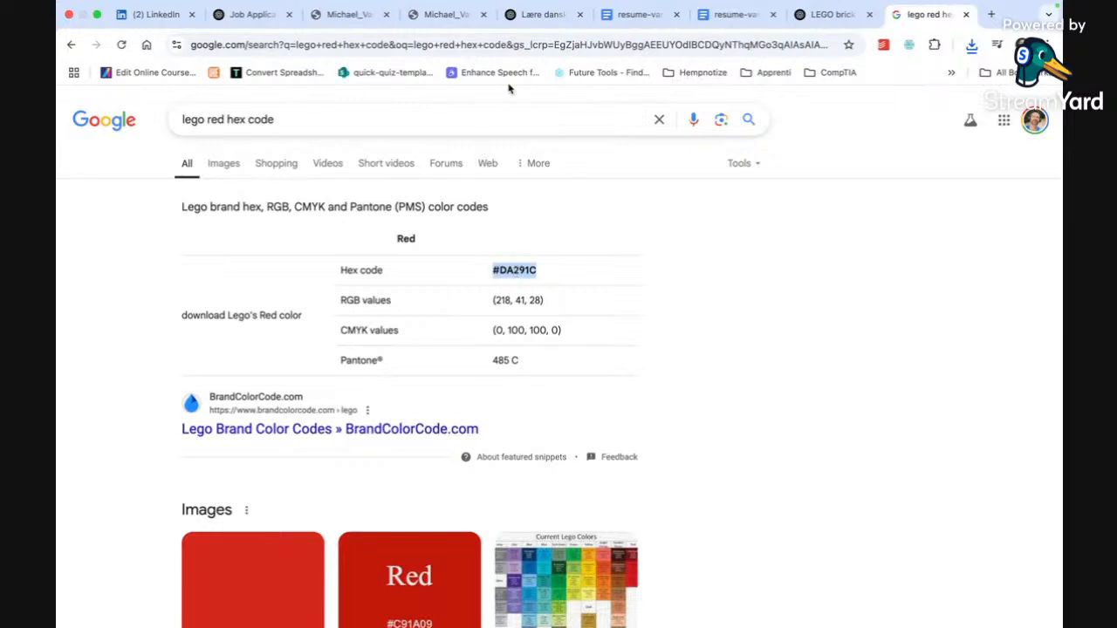
# - Add a page header to the 2025 resume document and undo the text pasted into it
pyautogui.click(724, 16)
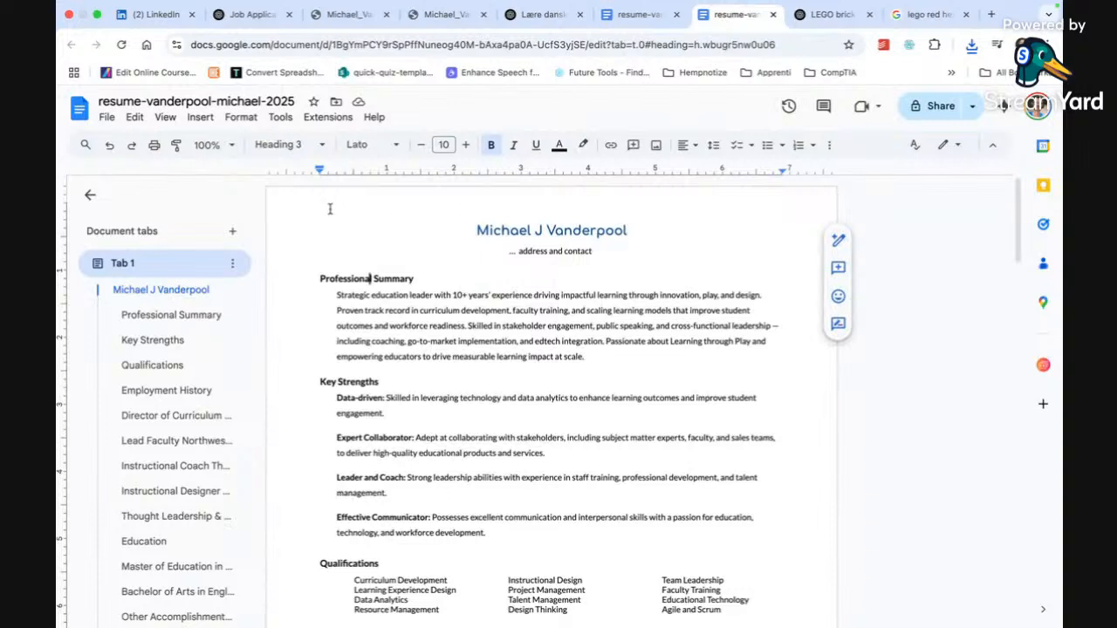
pyautogui.click(200, 116)
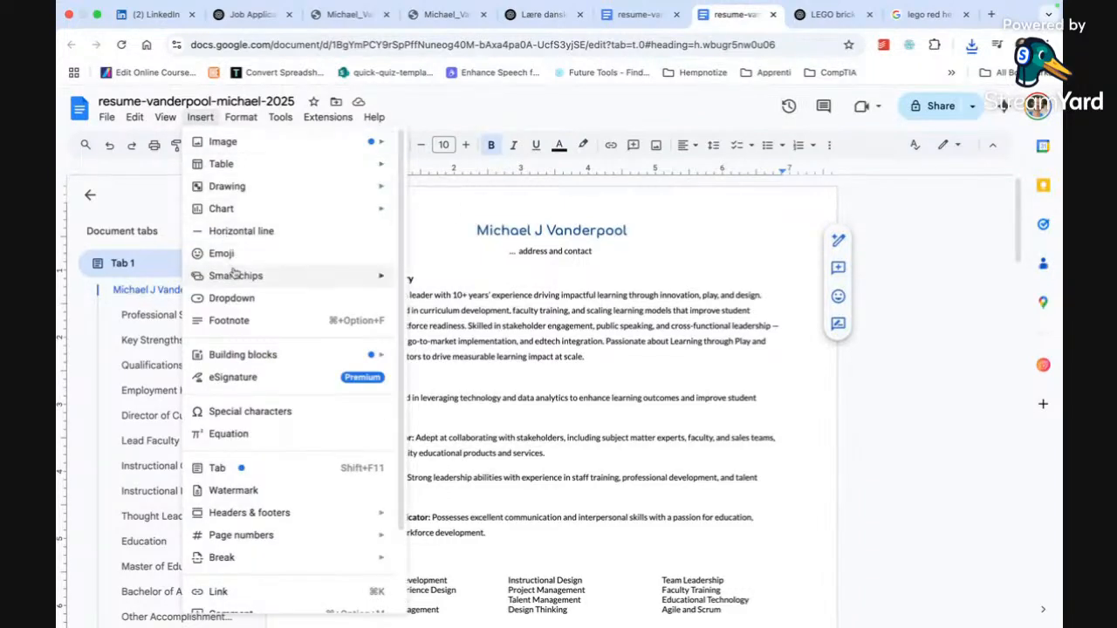
pyautogui.moveTo(312, 522)
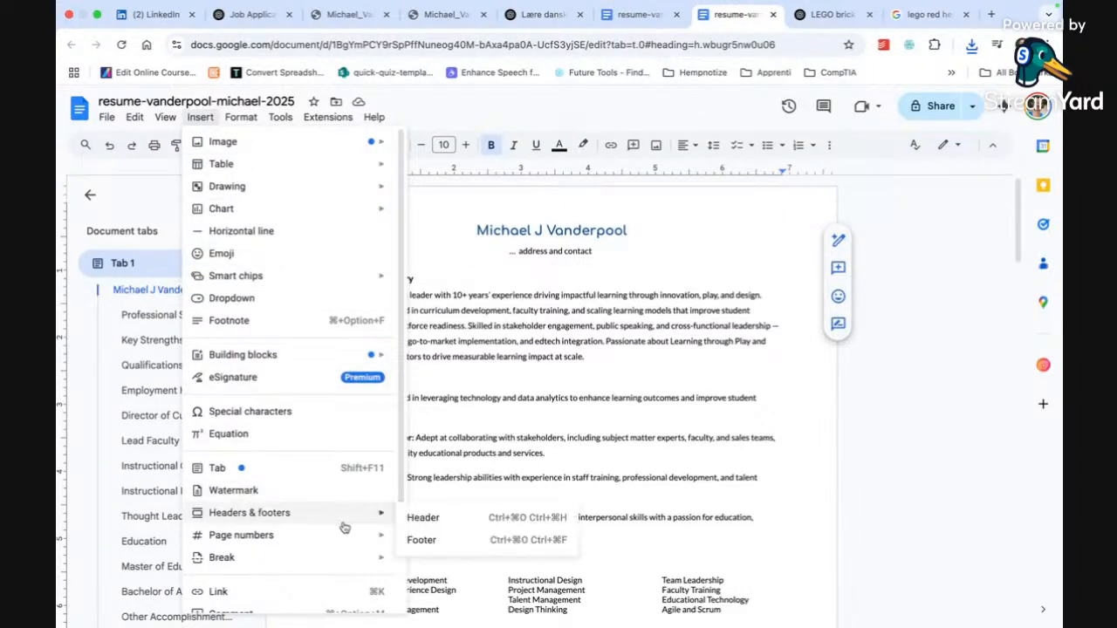
pyautogui.click(419, 518)
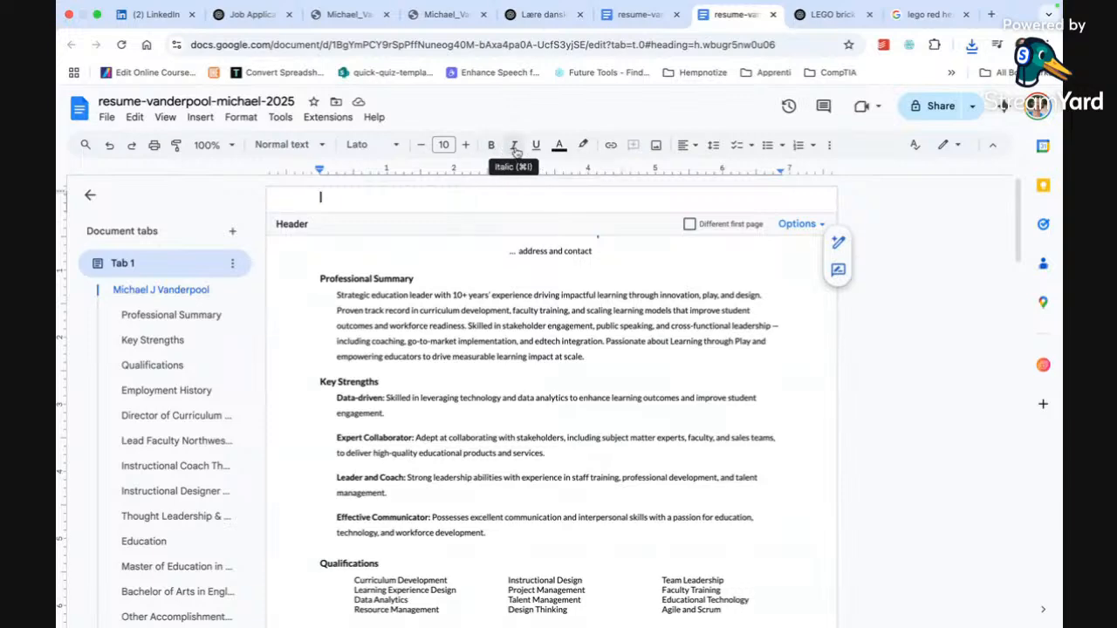
pyautogui.press('super+v')
pyautogui.press('super+z')
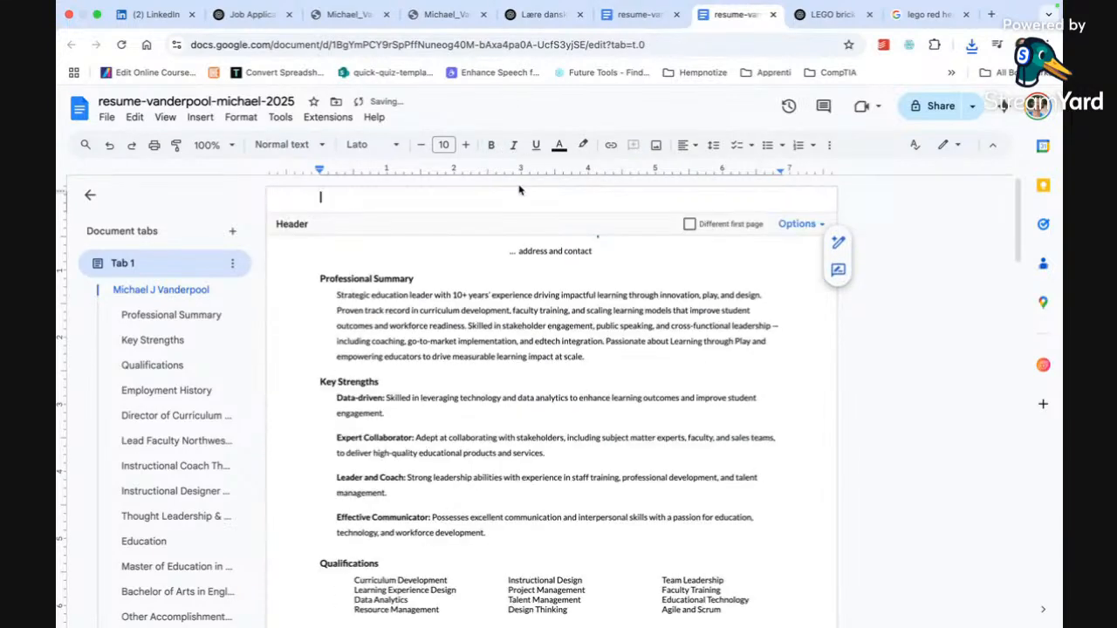
pyautogui.click(200, 117)
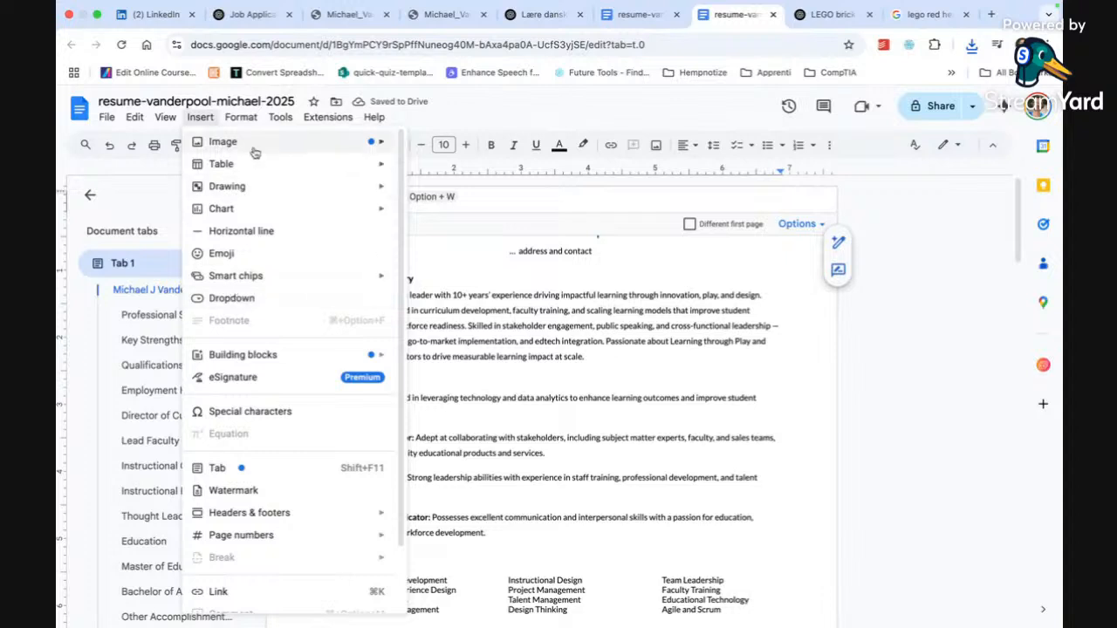
pyautogui.moveTo(253, 152)
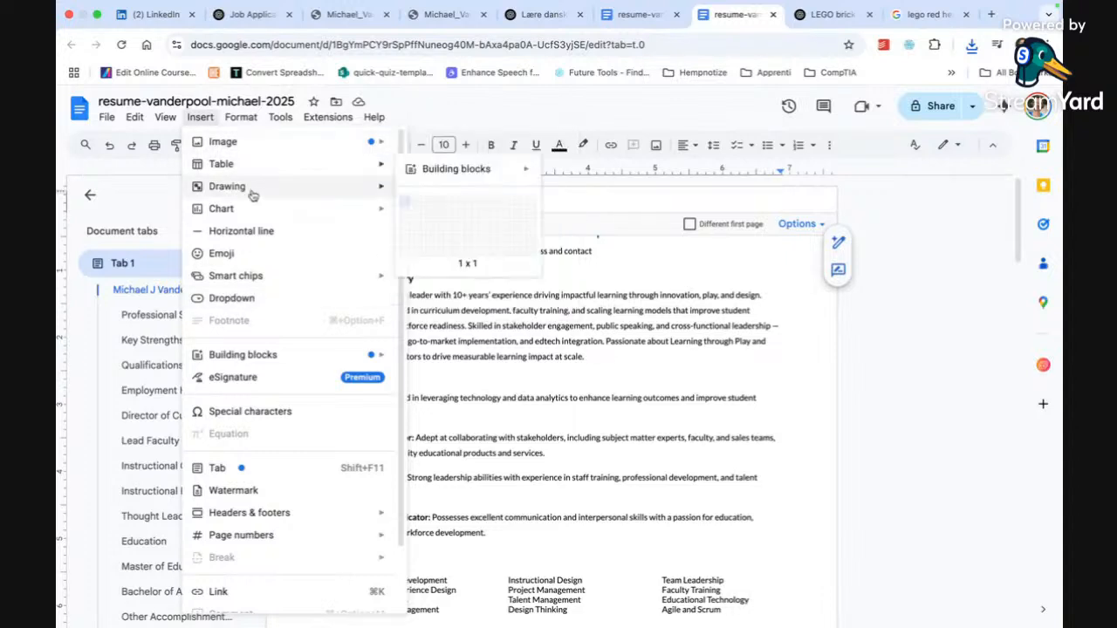
pyautogui.moveTo(378, 187)
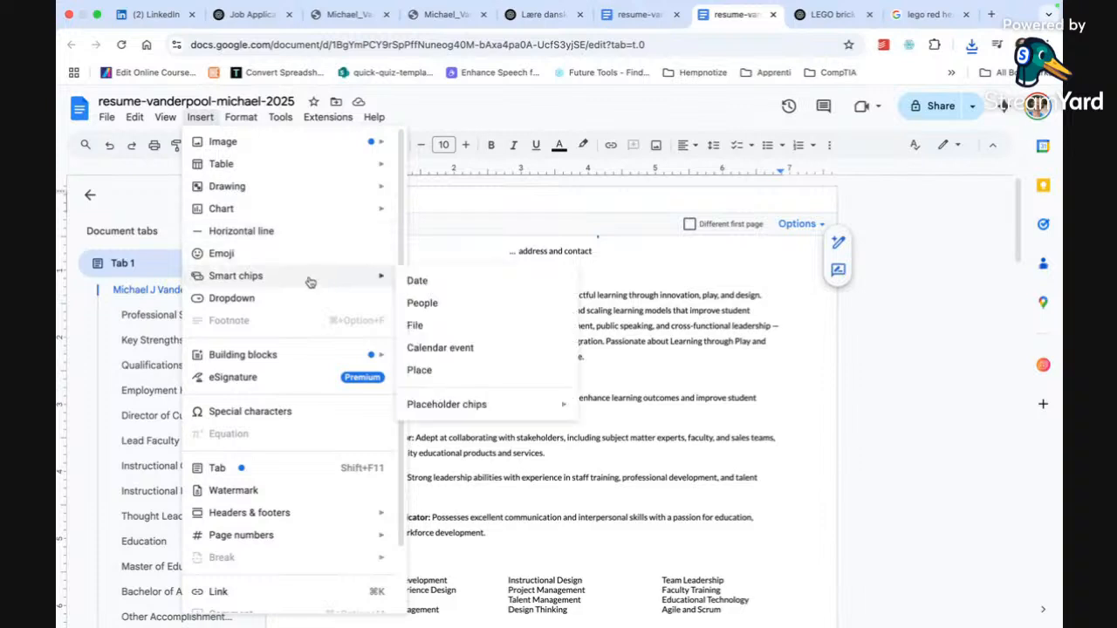
pyautogui.scroll(-2, 244, 491)
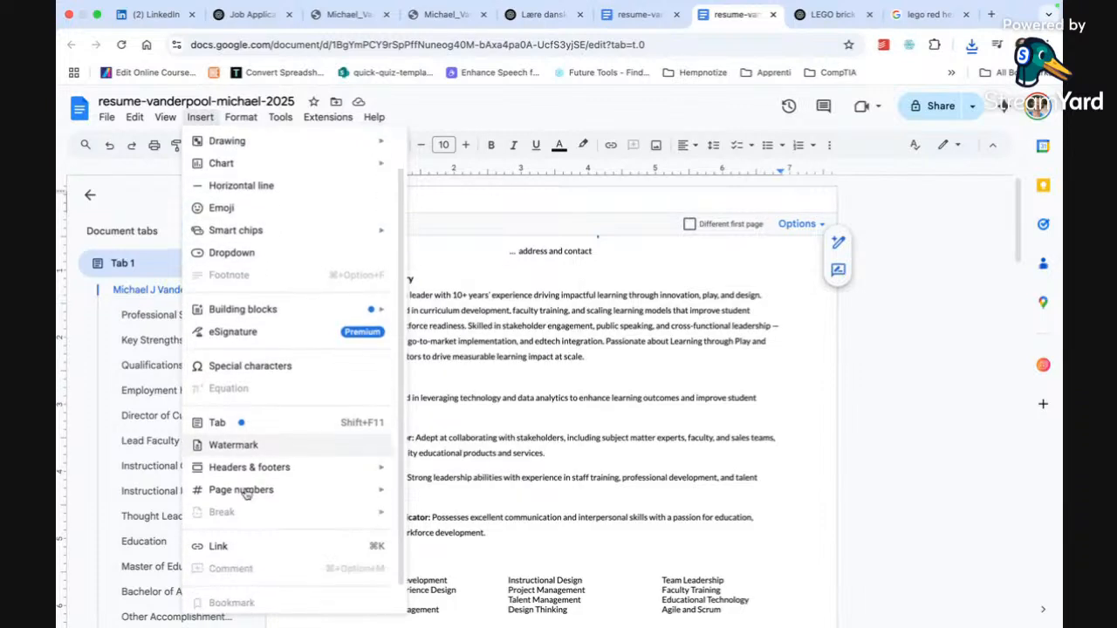
pyautogui.scroll(2, 243, 489)
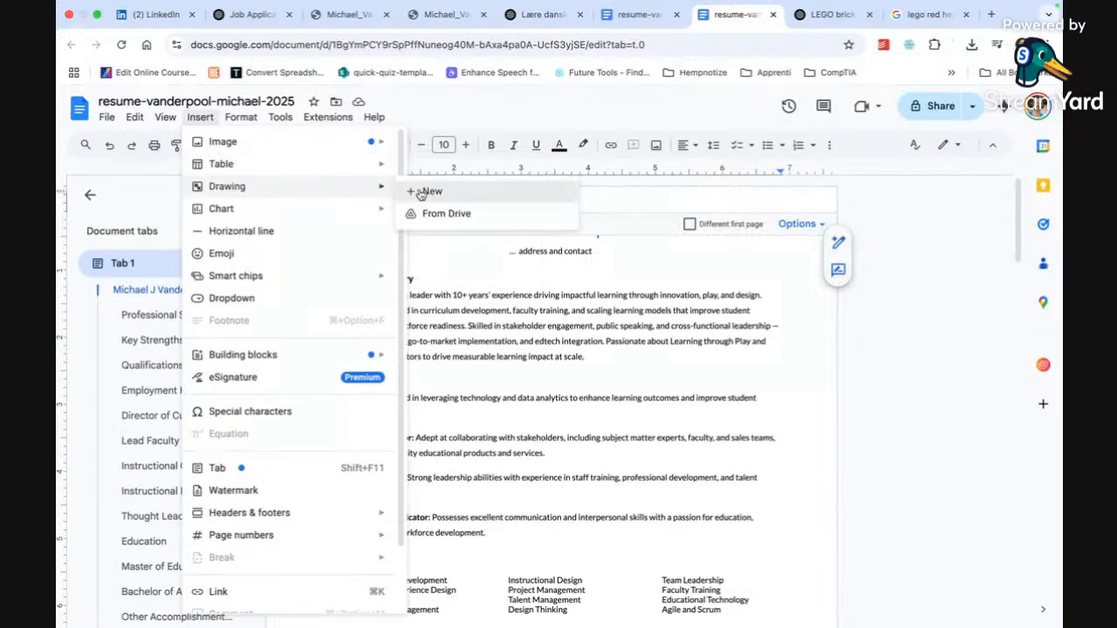
pyautogui.click(421, 191)
pyautogui.click(756, 137)
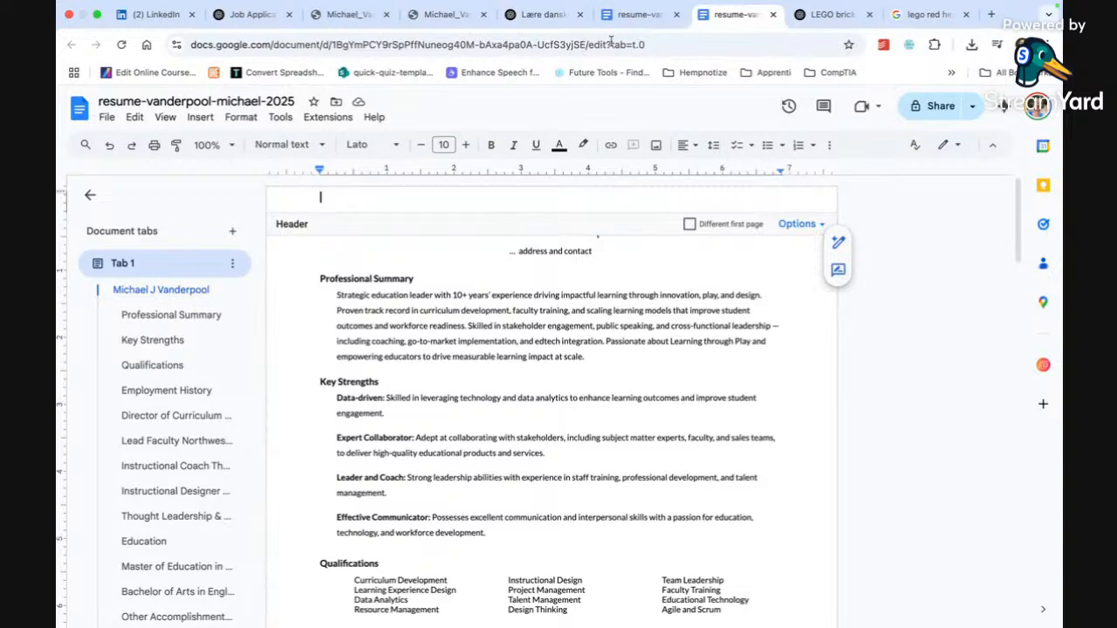
# - Check the playful LEGO resume PDF and ask ChatGPT in the job application chat "can you make the bullets lego studs?"
pyautogui.click(284, 31)
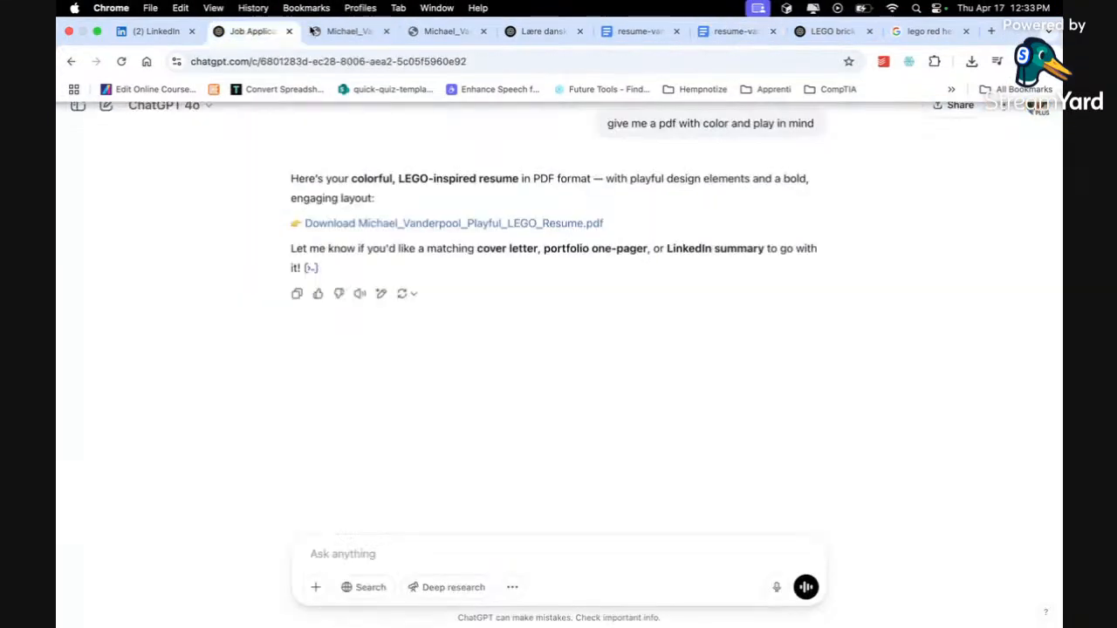
pyautogui.click(349, 31)
pyautogui.scroll(1, 410, 246)
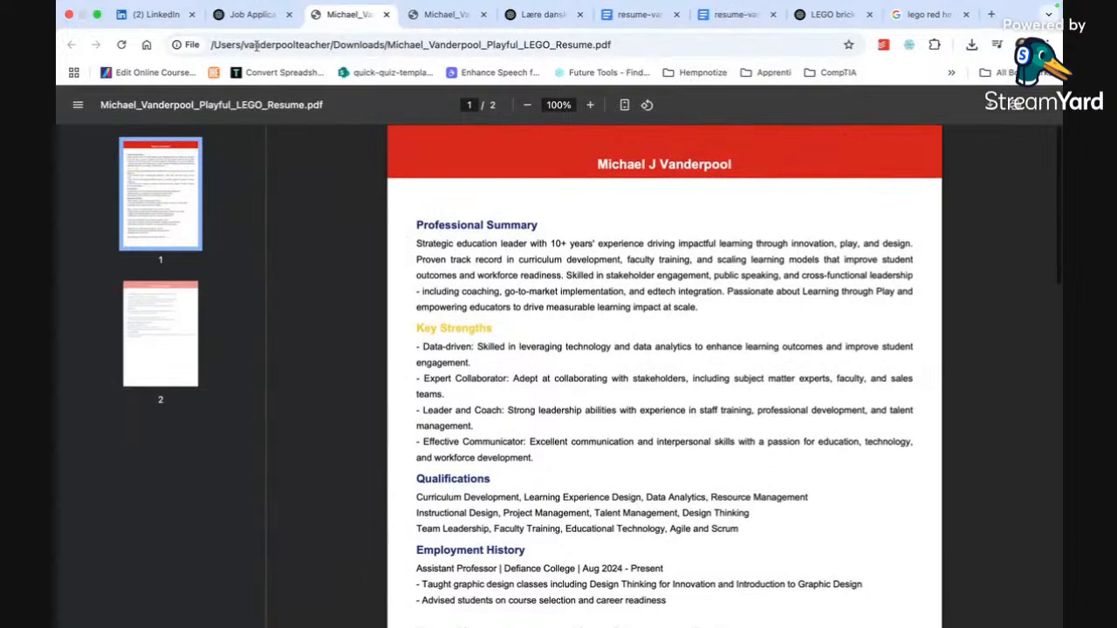
pyautogui.click(255, 15)
pyautogui.click(413, 546)
pyautogui.write('can')
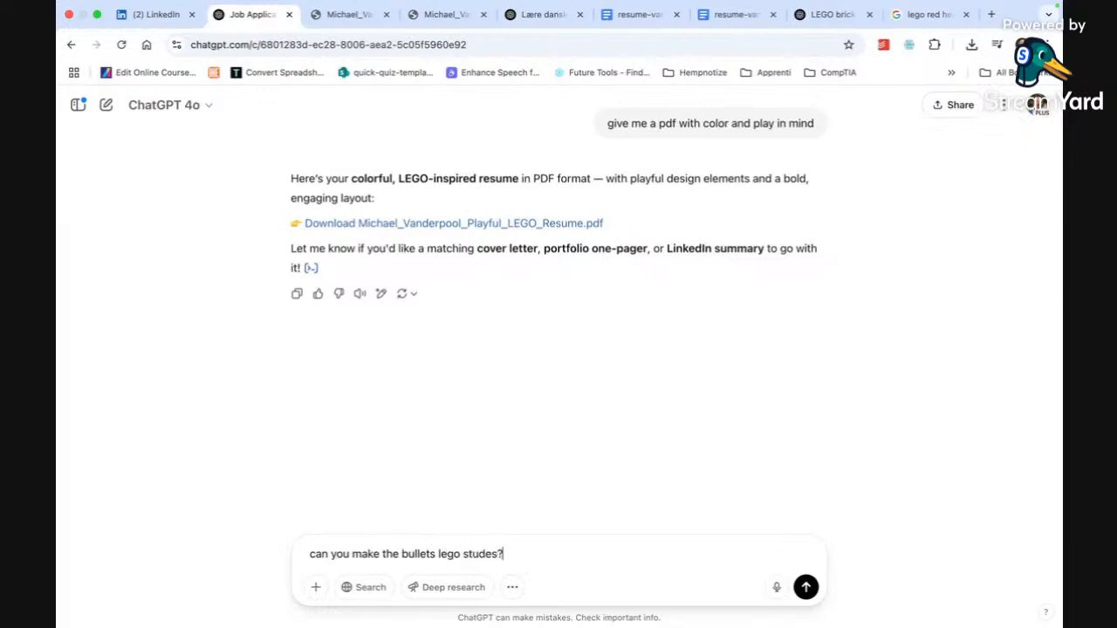
pyautogui.write('you make the bullets lego studs?')
pyautogui.press('Return')
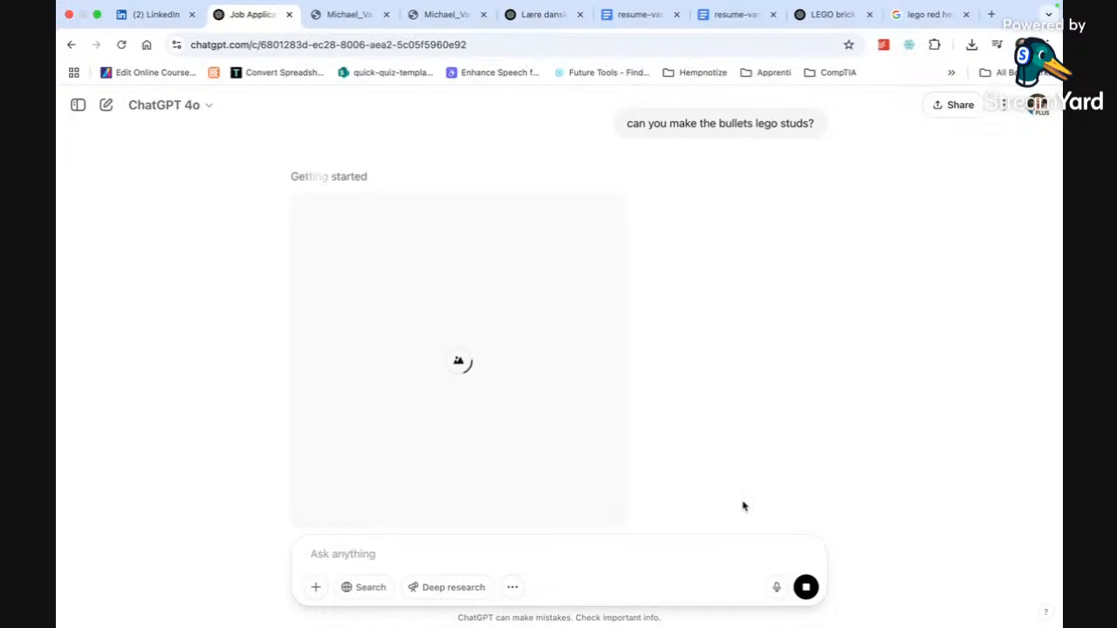
# - Examine the red banner, heading colors and page break in the playful LEGO resume PDF as a design reference
pyautogui.click(358, 14)
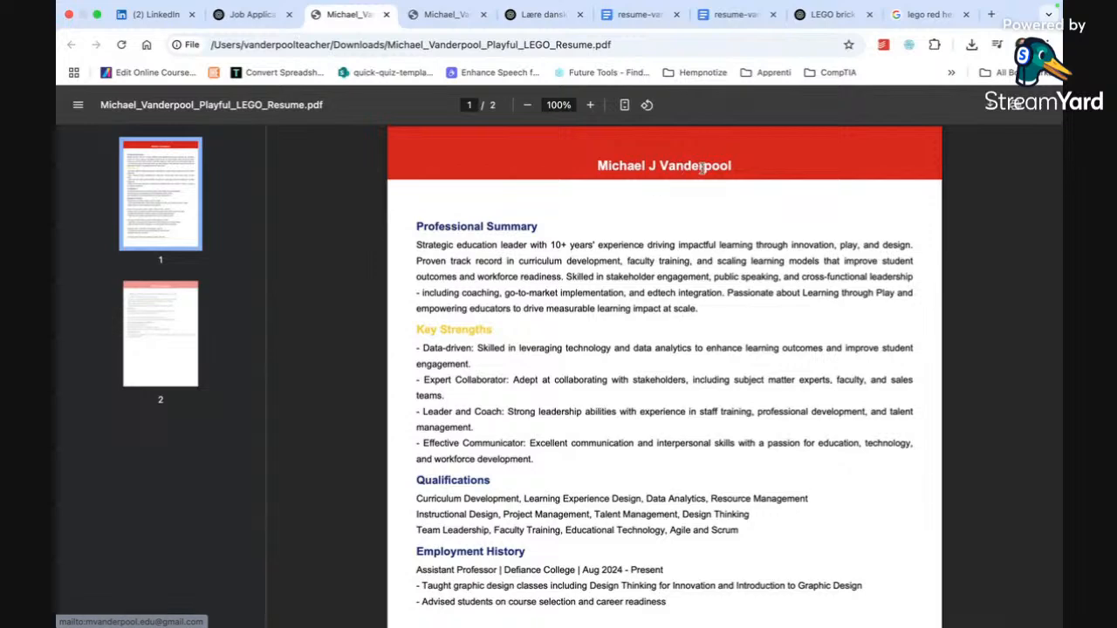
pyautogui.scroll(-1, 575, 273)
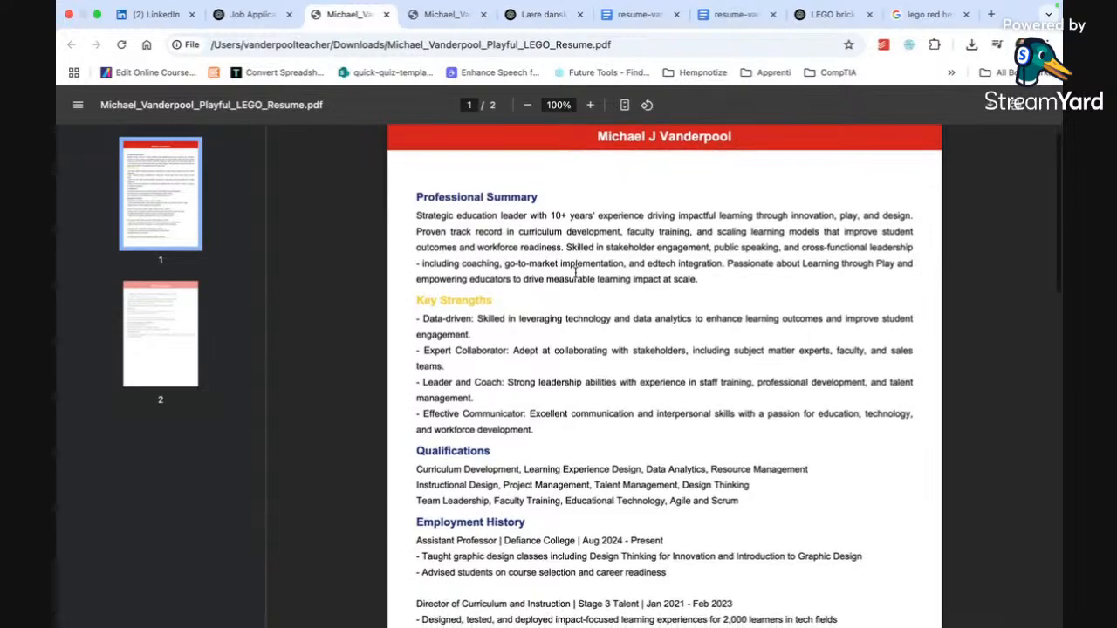
pyautogui.tripleClick(469, 301)
pyautogui.scroll(-5, 469, 301)
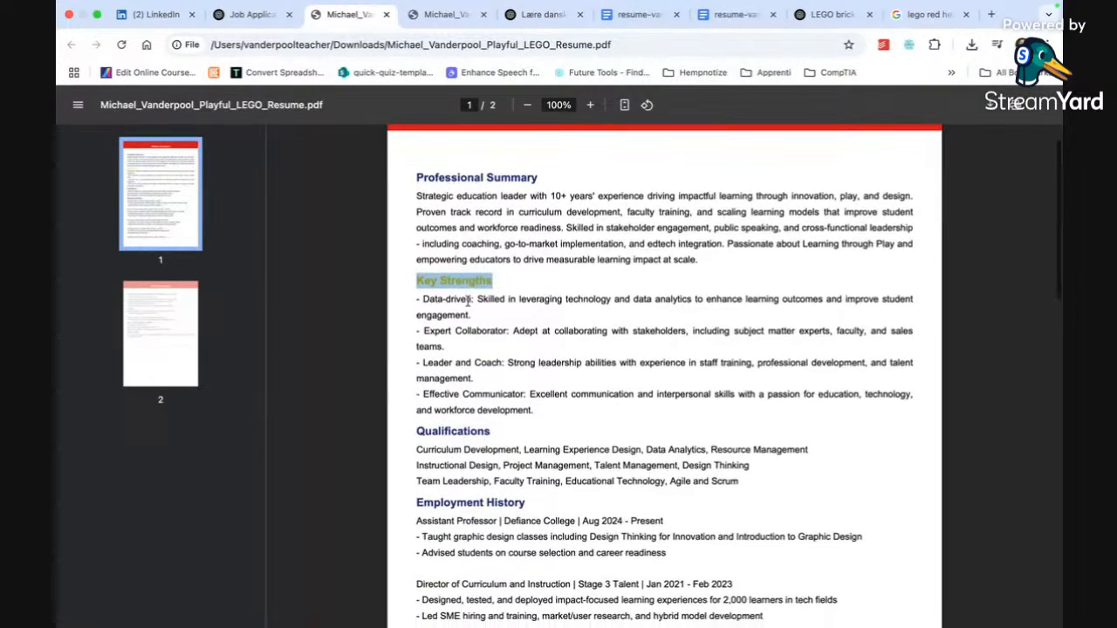
pyautogui.scroll(6, 469, 301)
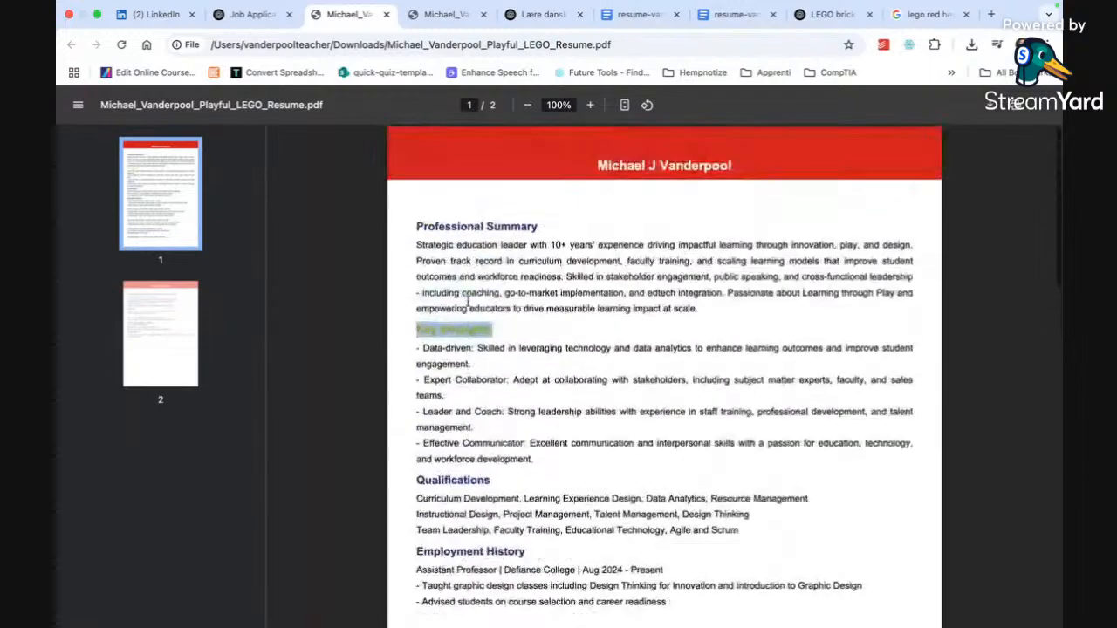
pyautogui.scroll(-2, 469, 301)
pyautogui.scroll(-20, 468, 301)
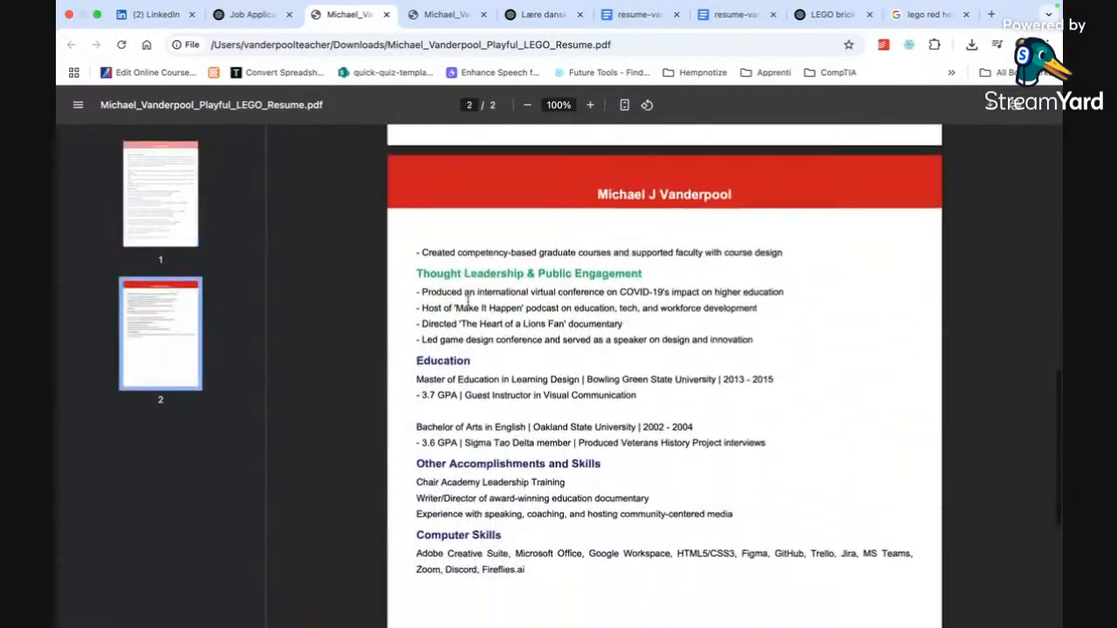
pyautogui.scroll(6, 512, 351)
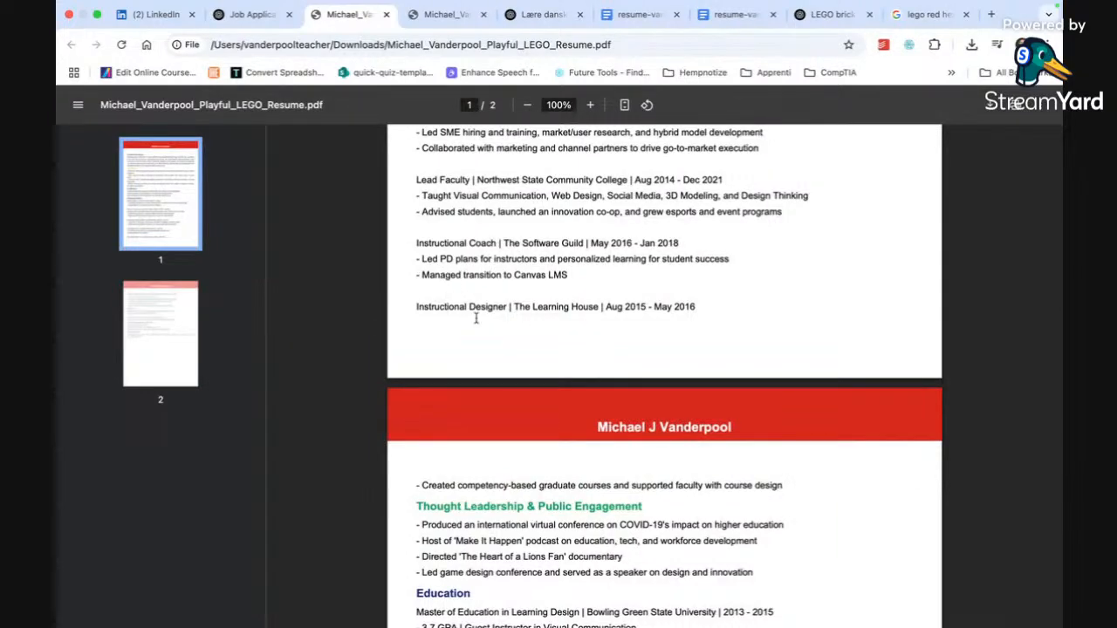
pyautogui.scroll(-9, 476, 318)
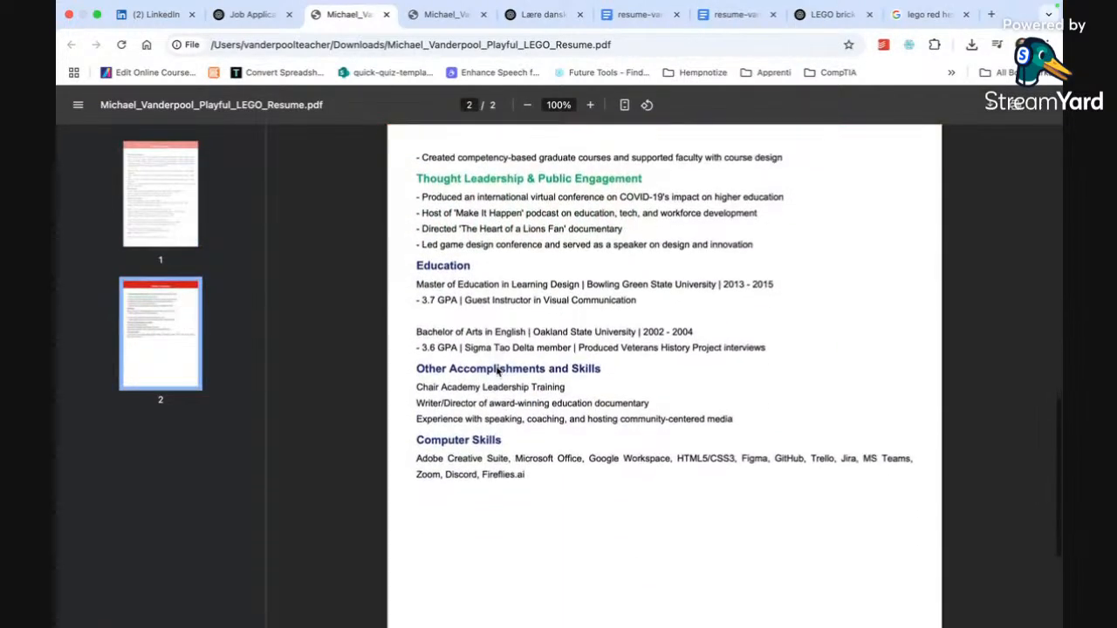
pyautogui.scroll(12, 497, 371)
pyautogui.scroll(12, 497, 371)
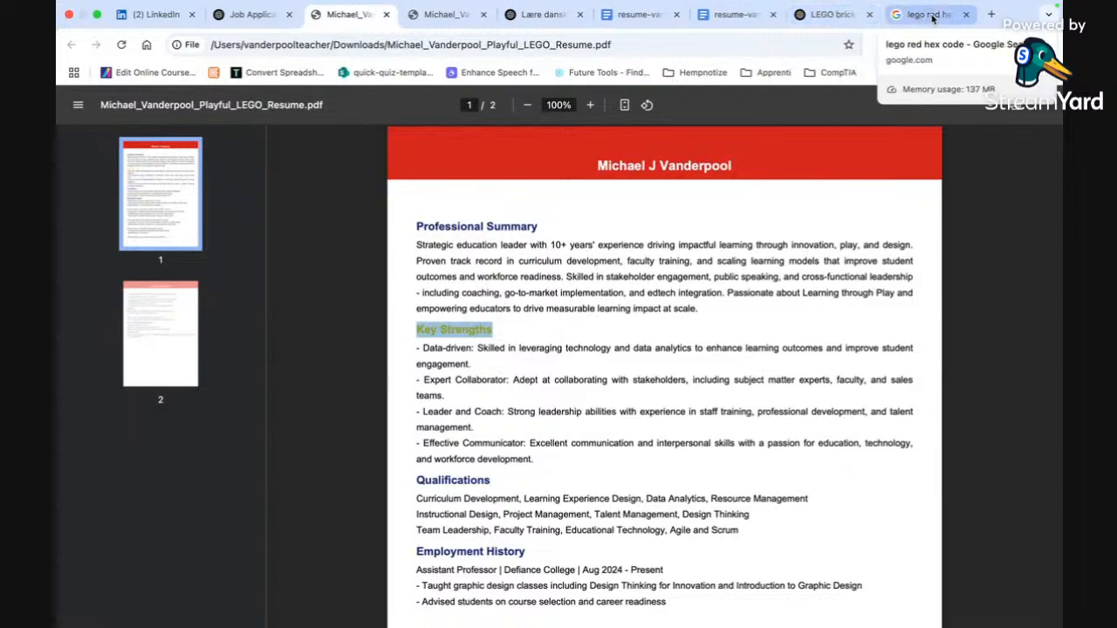
# - Start a new drawing in the 2025 resume's header and draw a rectangle about 4.5 by 0.75 inches
pyautogui.click(725, 12)
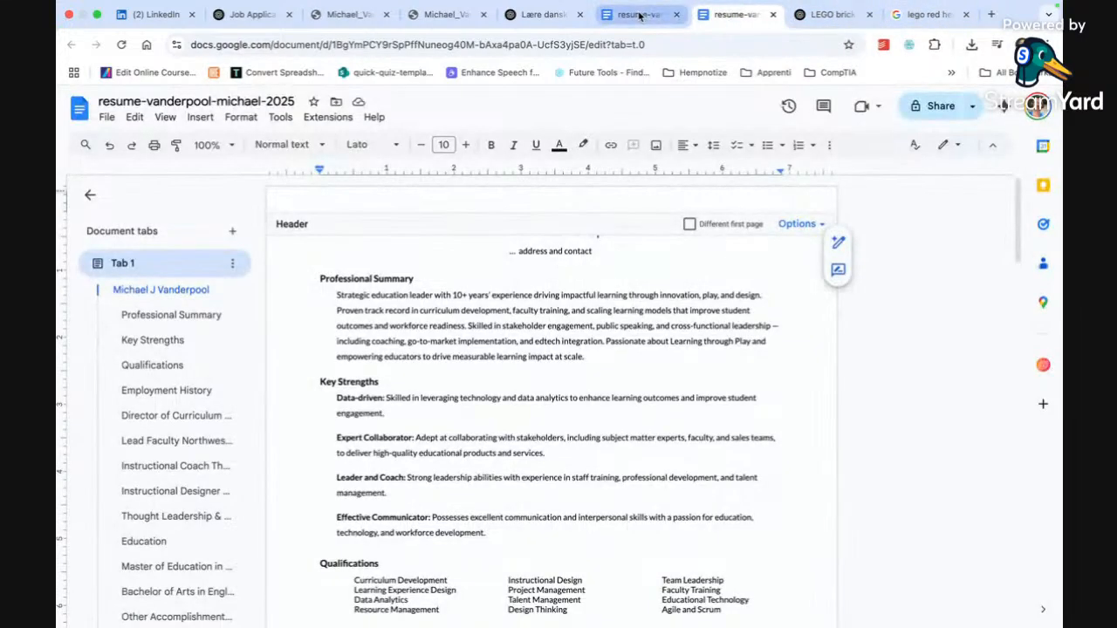
pyautogui.click(199, 116)
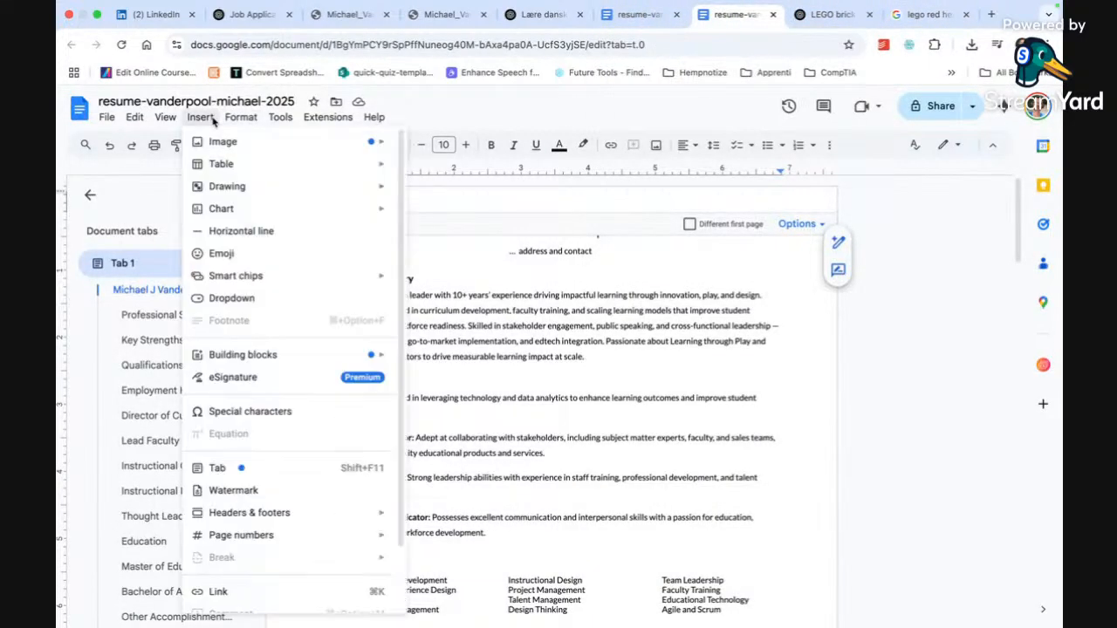
pyautogui.moveTo(226, 187)
pyautogui.click(428, 191)
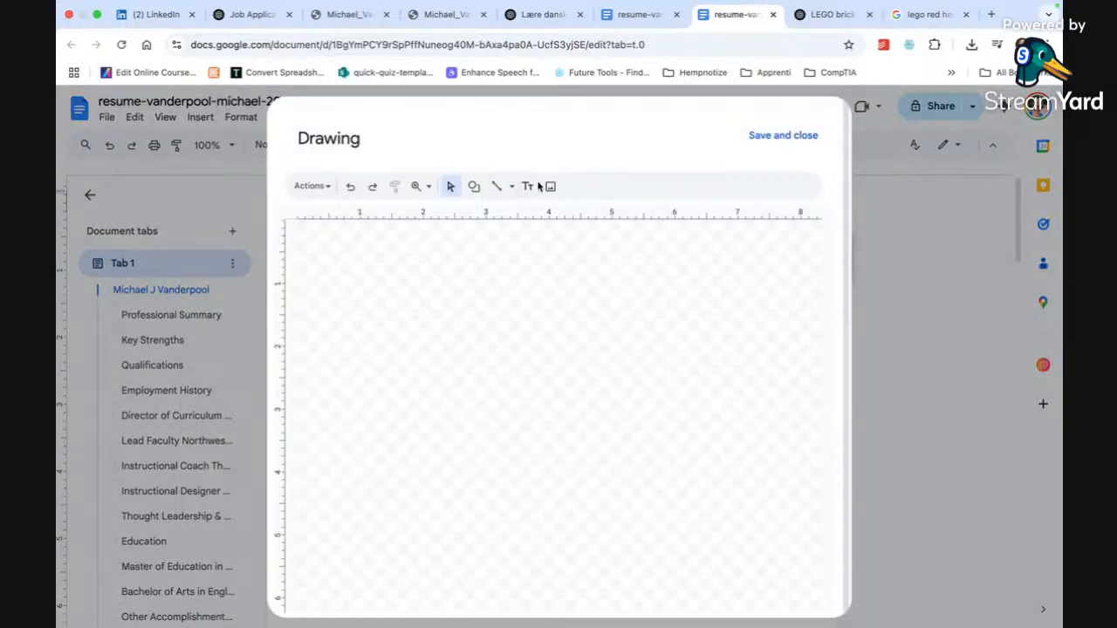
pyautogui.click(474, 185)
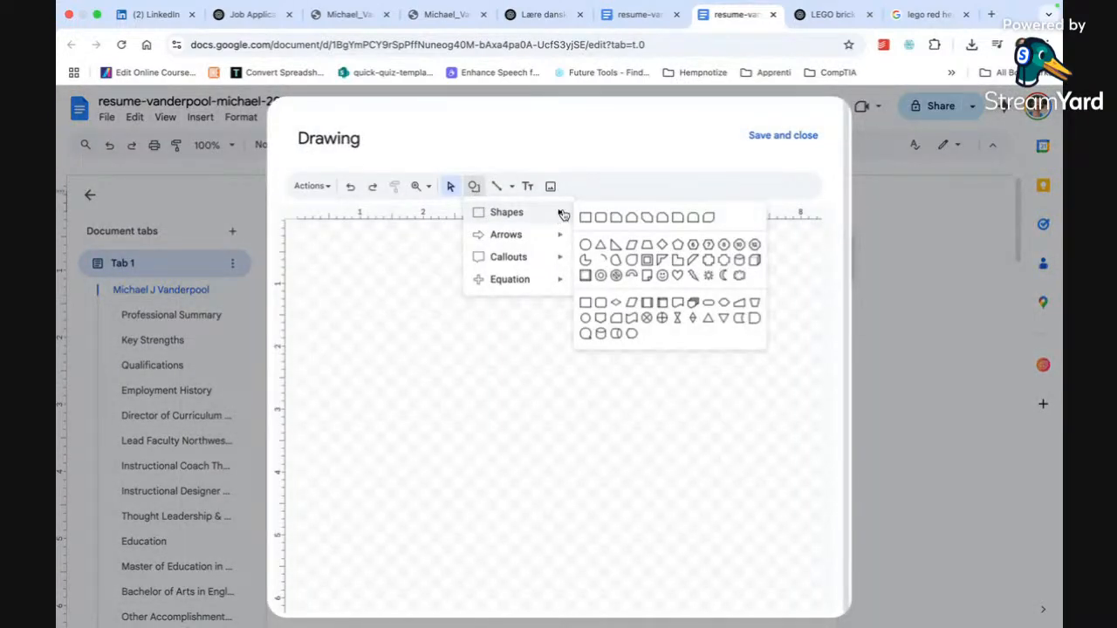
pyautogui.click(587, 218)
pyautogui.moveTo(301, 231); pyautogui.dragTo(879, 339)
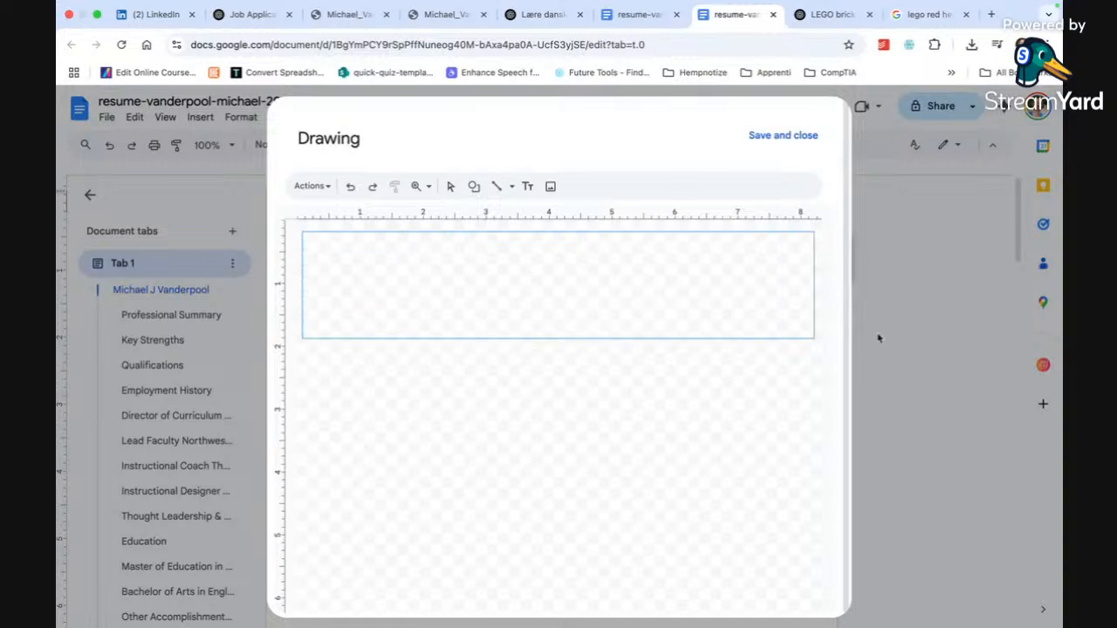
pyautogui.moveTo(324, 238); pyautogui.dragTo(608, 285)
# - Fill the rectangle with custom color #DA291C and reshape it into a banner about 0.5 inch tall across the drawing's full width
pyautogui.click(578, 188)
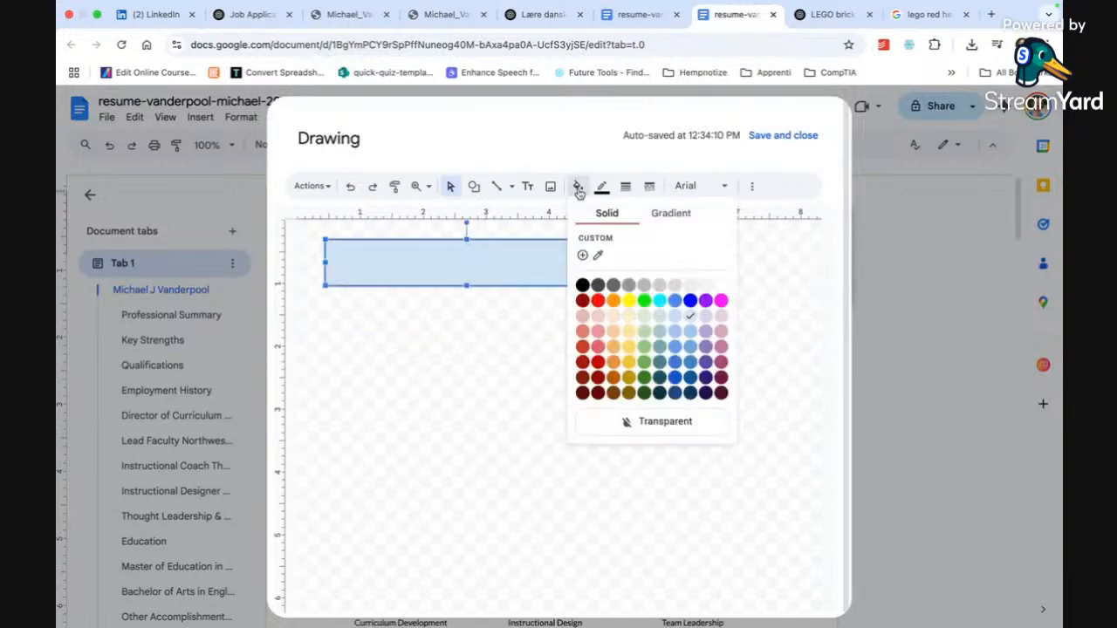
pyautogui.click(583, 256)
pyautogui.write('#DA291C')
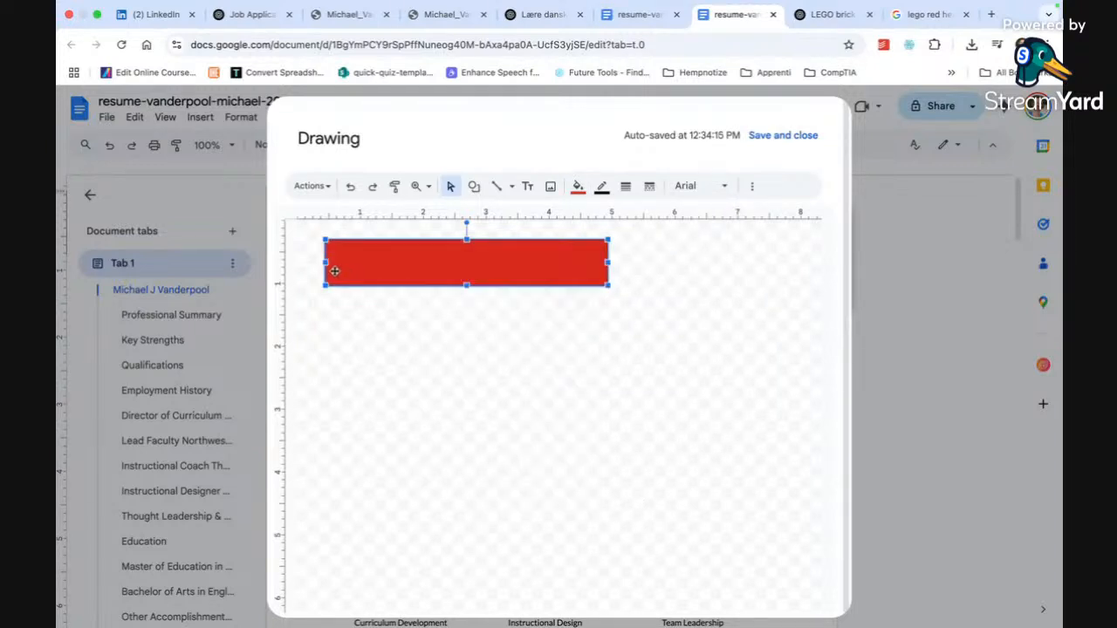
pyautogui.moveTo(608, 261); pyautogui.dragTo(822, 258)
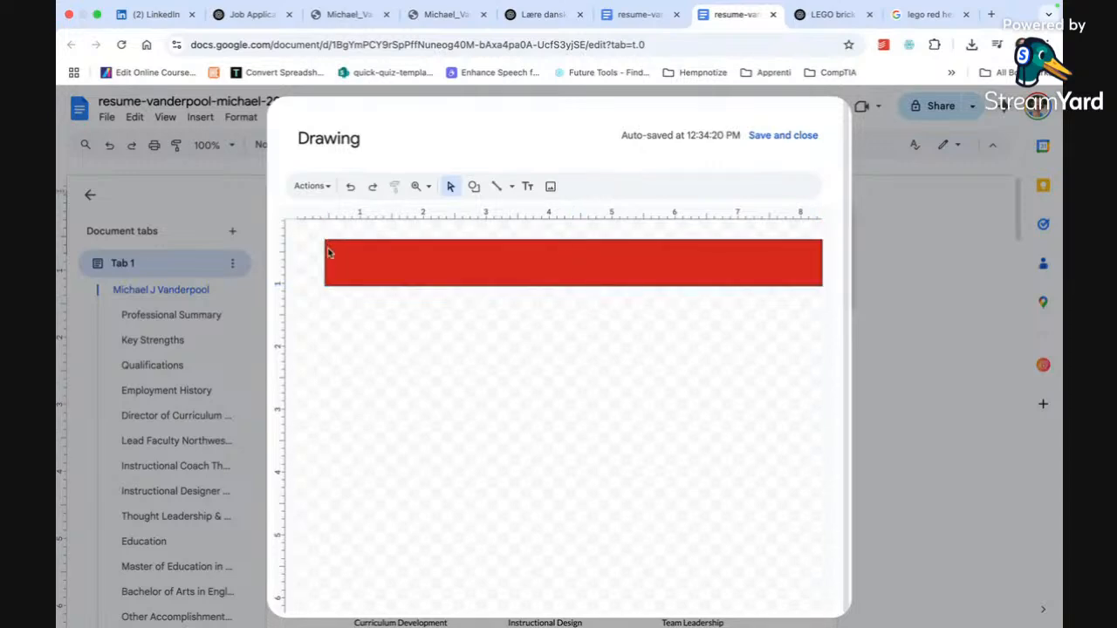
pyautogui.moveTo(325, 242); pyautogui.dragTo(287, 219)
pyautogui.moveTo(554, 287); pyautogui.dragTo(554, 253)
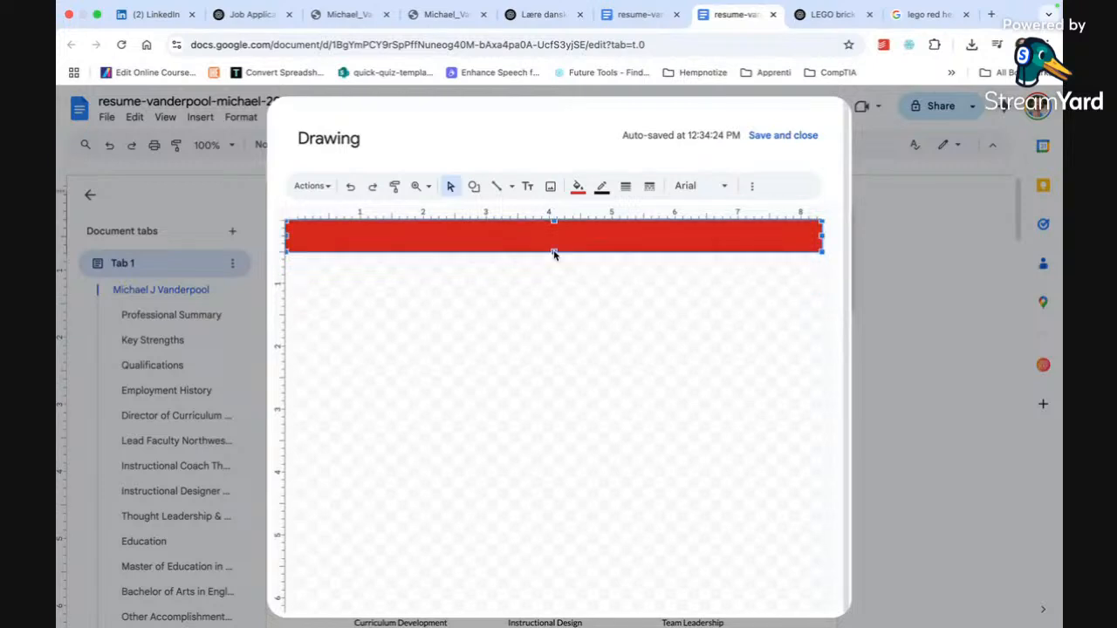
# - Add a text box about 4.25 inches wide over the red banner's right half and enter the full name in capitals
pyautogui.click(527, 186)
pyautogui.click(555, 234)
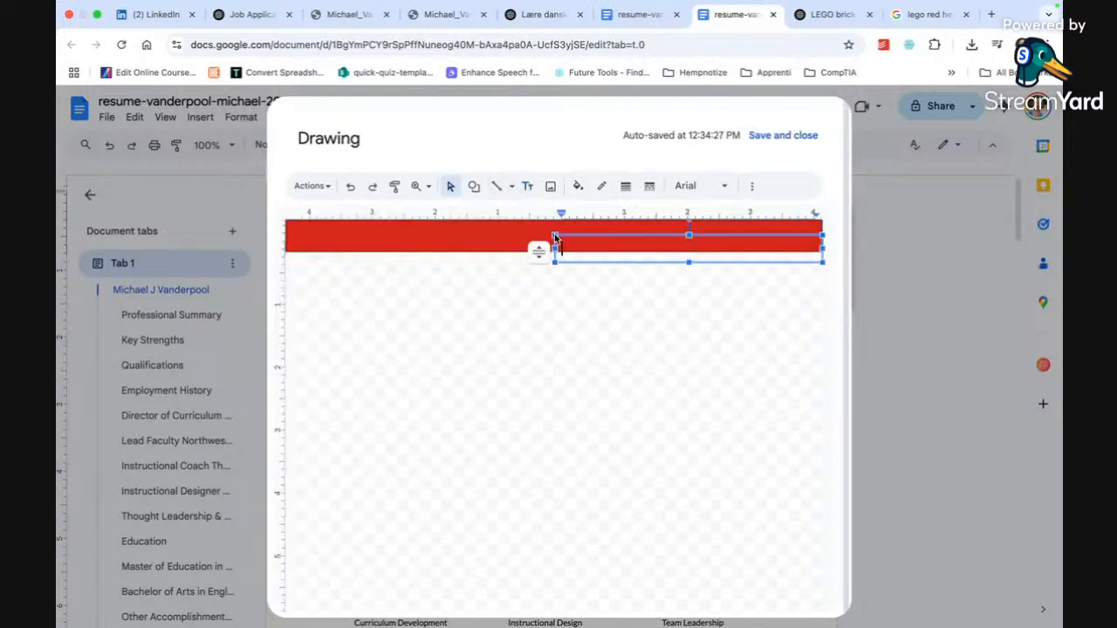
pyautogui.write('m')
pyautogui.press('BackSpace')
pyautogui.write('MICHAEL VANDERPOOL')
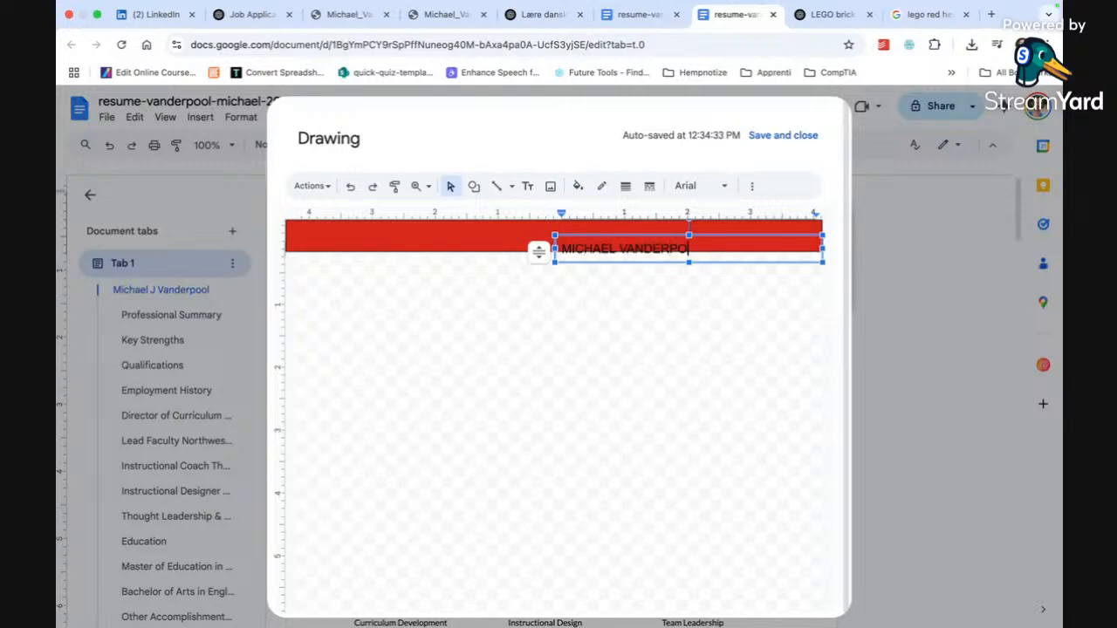
# - Choose Helvetica Neue Bold as the text box's font and center the name horizontally
pyautogui.click(695, 186)
pyautogui.moveTo(633, 281)
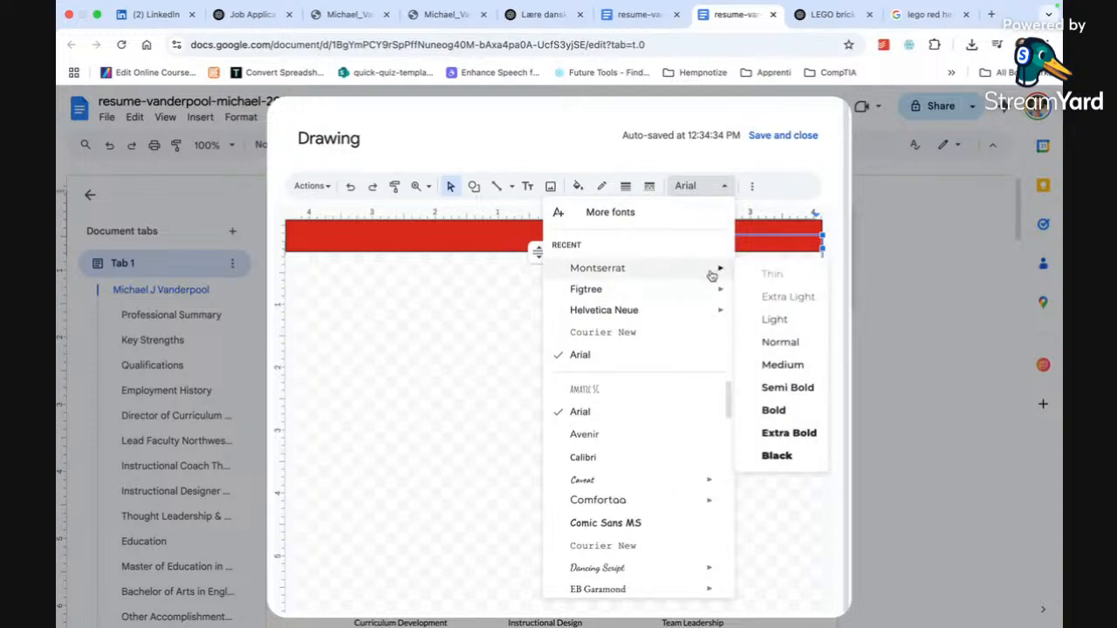
pyautogui.moveTo(724, 320)
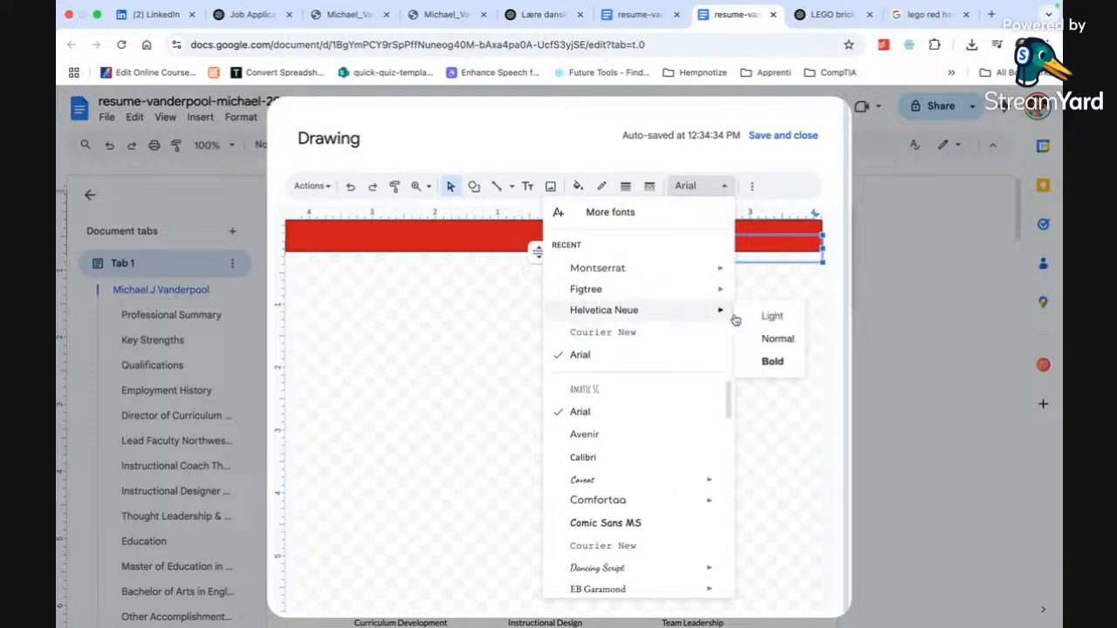
pyautogui.click(772, 361)
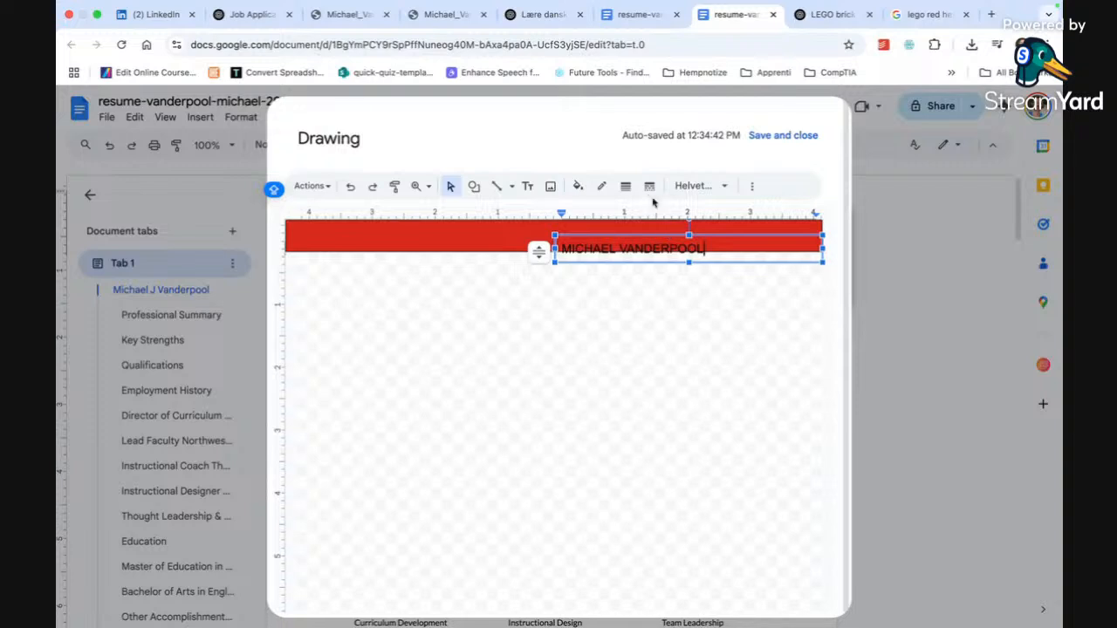
pyautogui.click(751, 186)
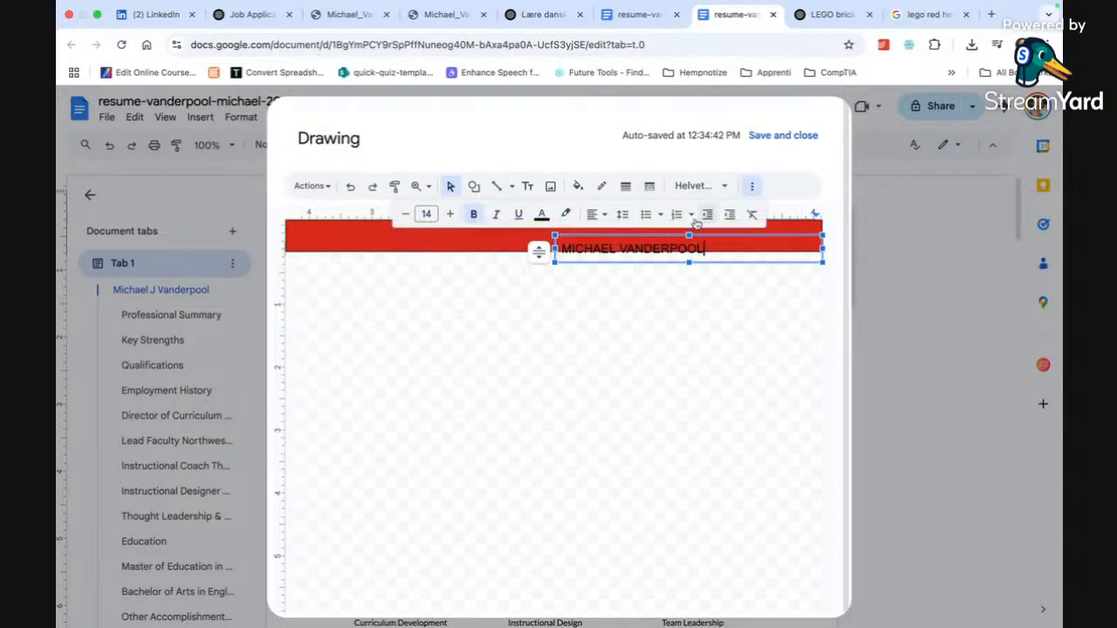
pyautogui.click(594, 214)
pyautogui.click(610, 237)
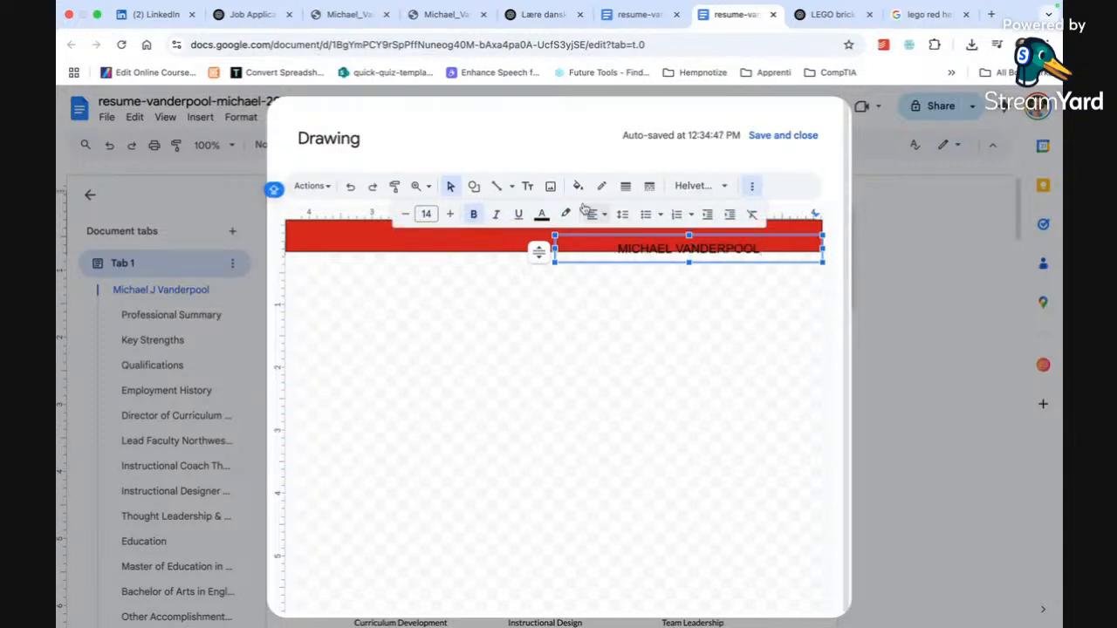
# - Make the whole name in the text box bold and white
pyautogui.click(541, 215)
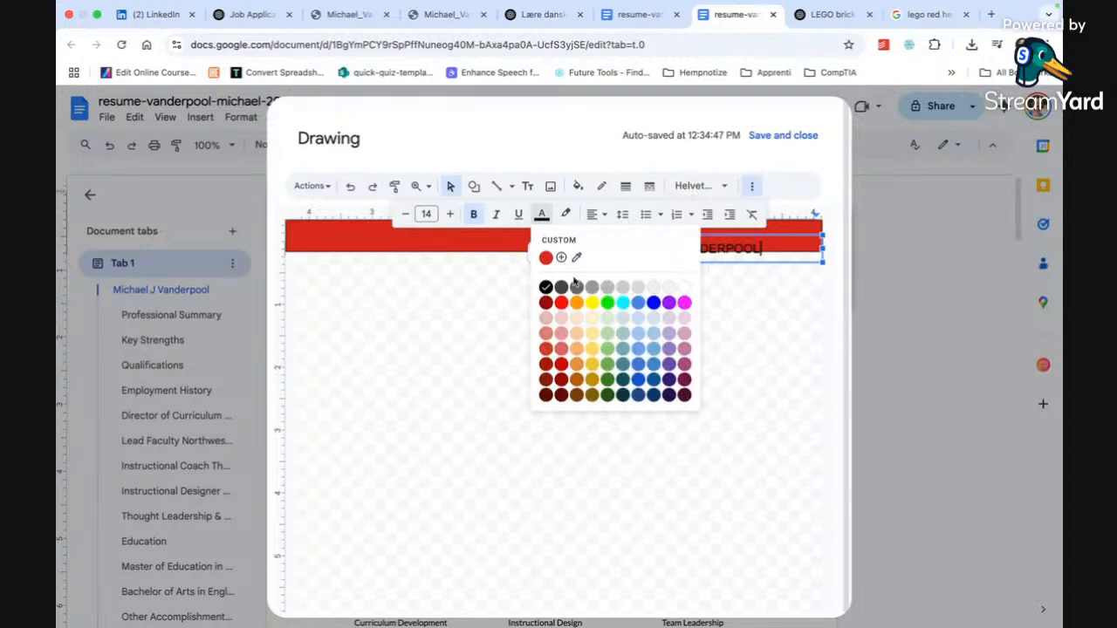
pyautogui.click(682, 289)
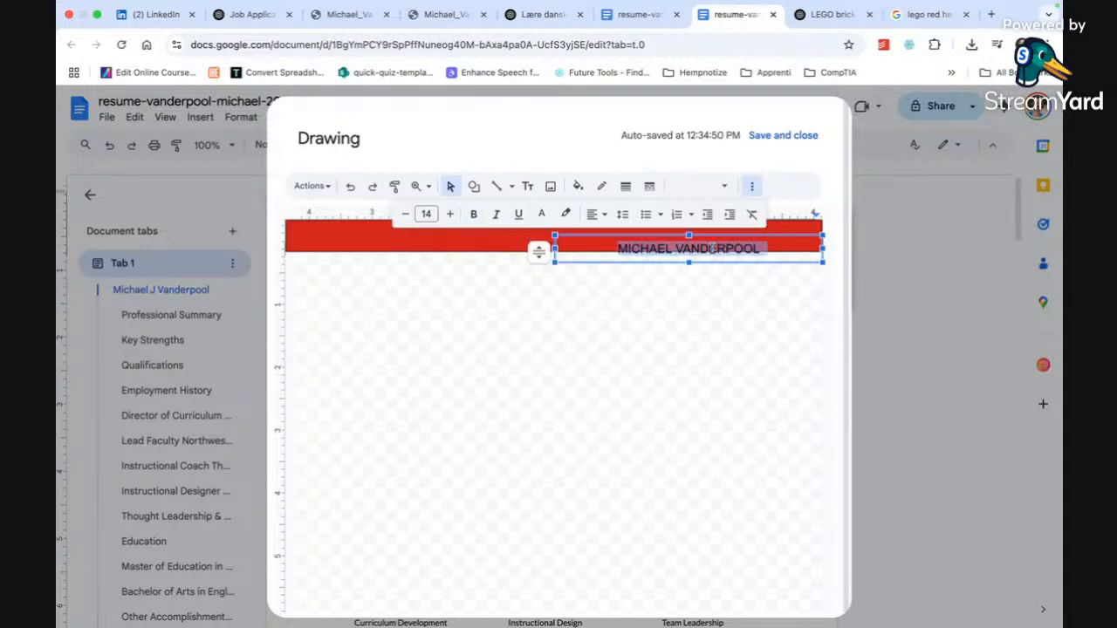
pyautogui.click(473, 213)
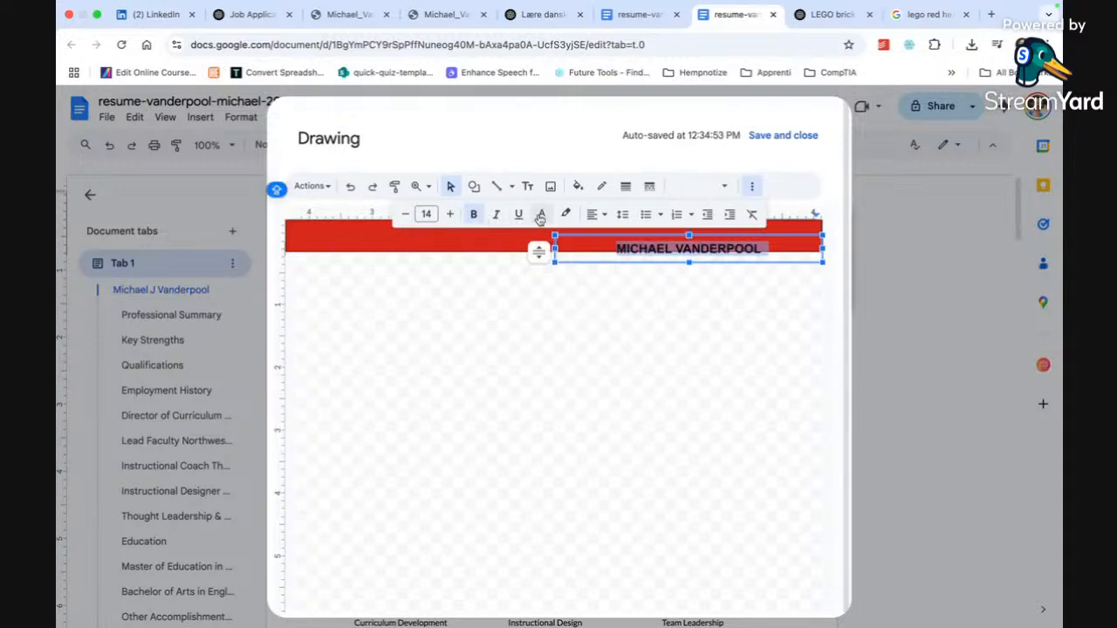
pyautogui.click(541, 213)
pyautogui.click(682, 289)
pyautogui.click(706, 272)
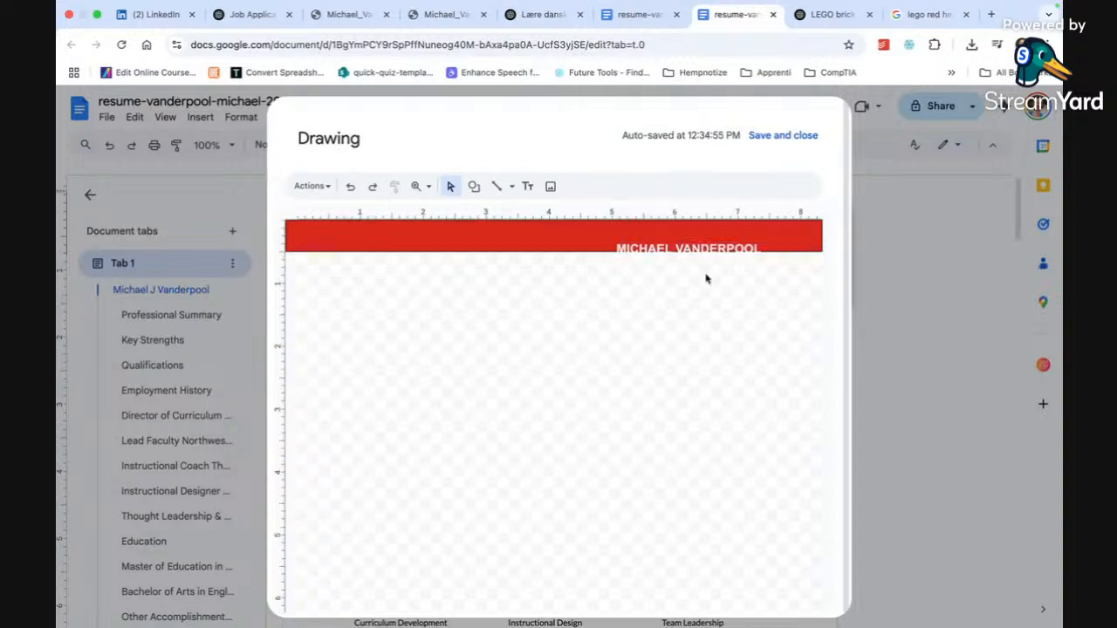
# - Move the name to the middle of the red banner and make the banner's border transparent
pyautogui.click(711, 250)
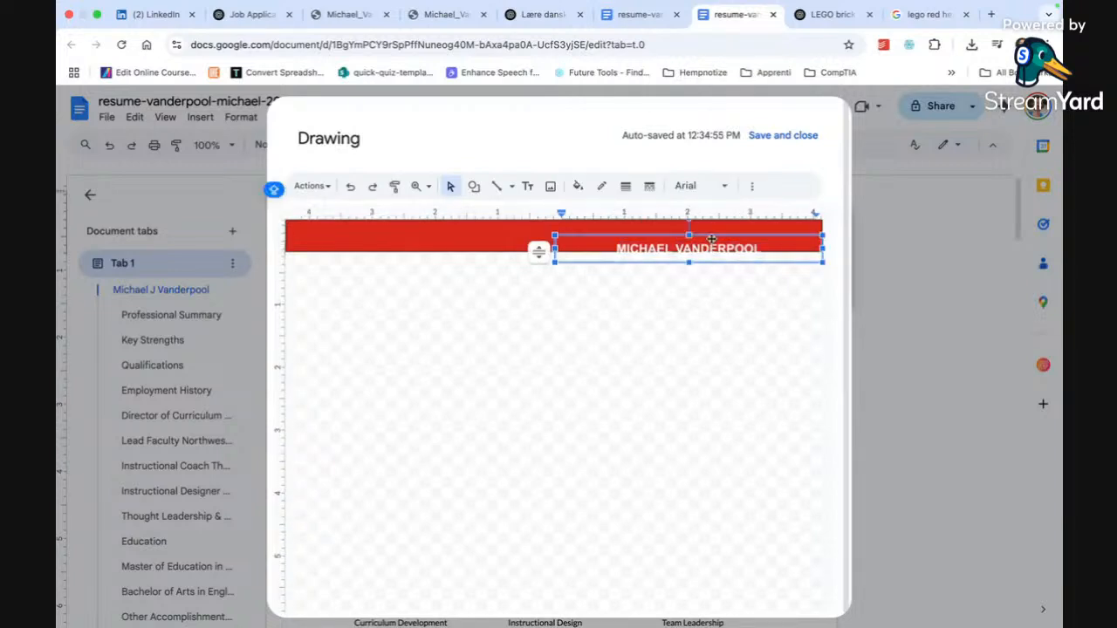
pyautogui.moveTo(712, 238); pyautogui.dragTo(583, 230)
pyautogui.click(748, 243)
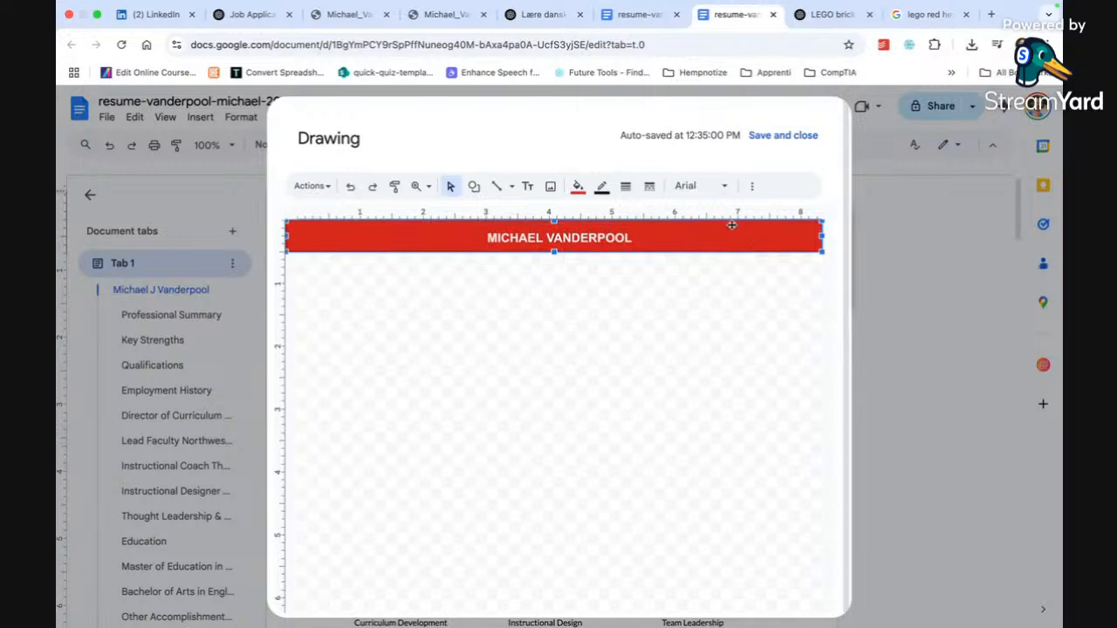
pyautogui.click(601, 187)
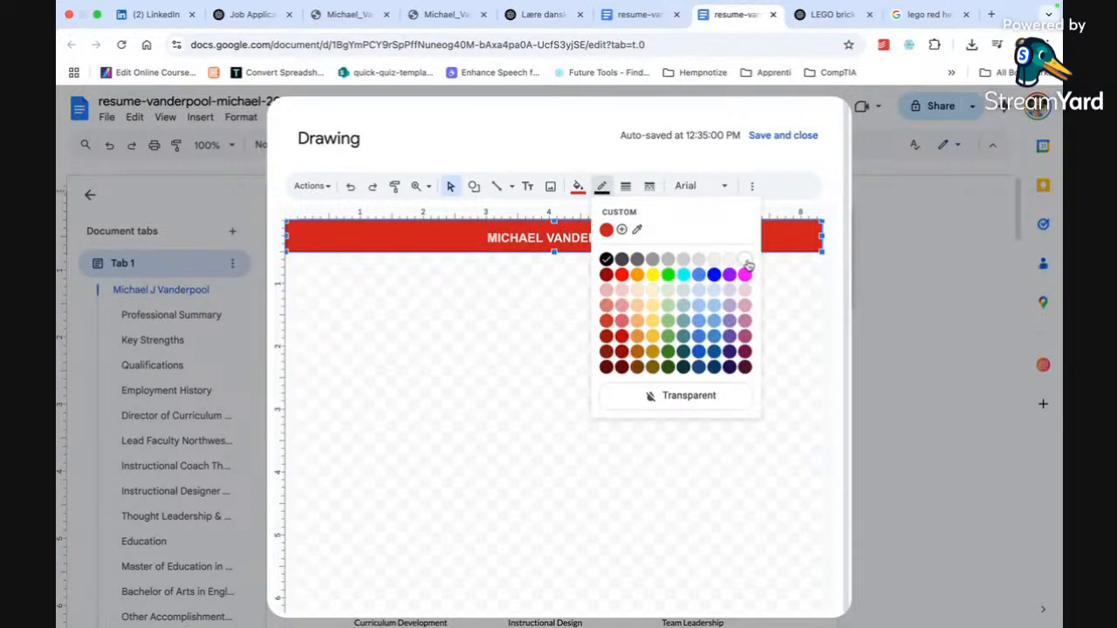
pyautogui.click(689, 395)
pyautogui.click(619, 406)
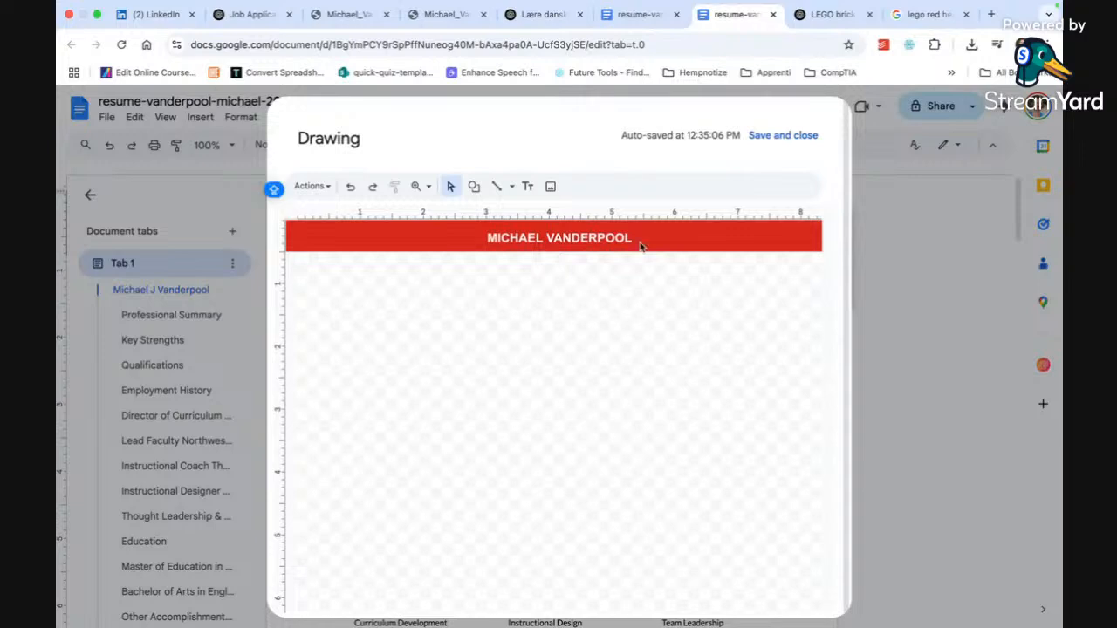
# - Save the banner drawing into the header, enlarge it and shift its left indent to the page's left edge
pyautogui.click(774, 136)
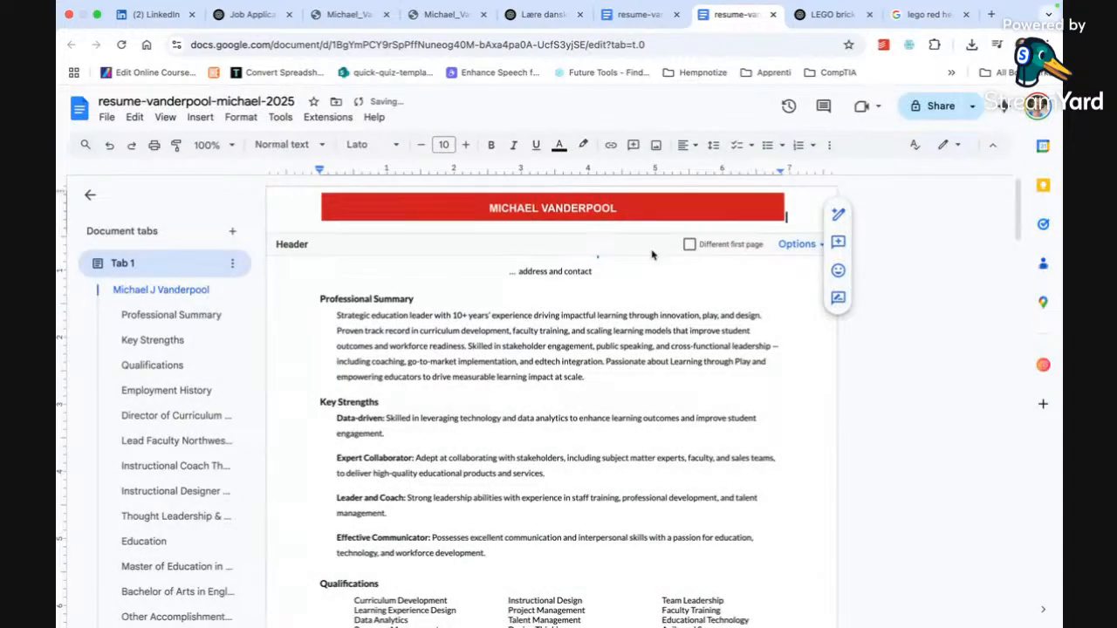
pyautogui.click(744, 213)
pyautogui.moveTo(787, 220); pyautogui.dragTo(816, 228)
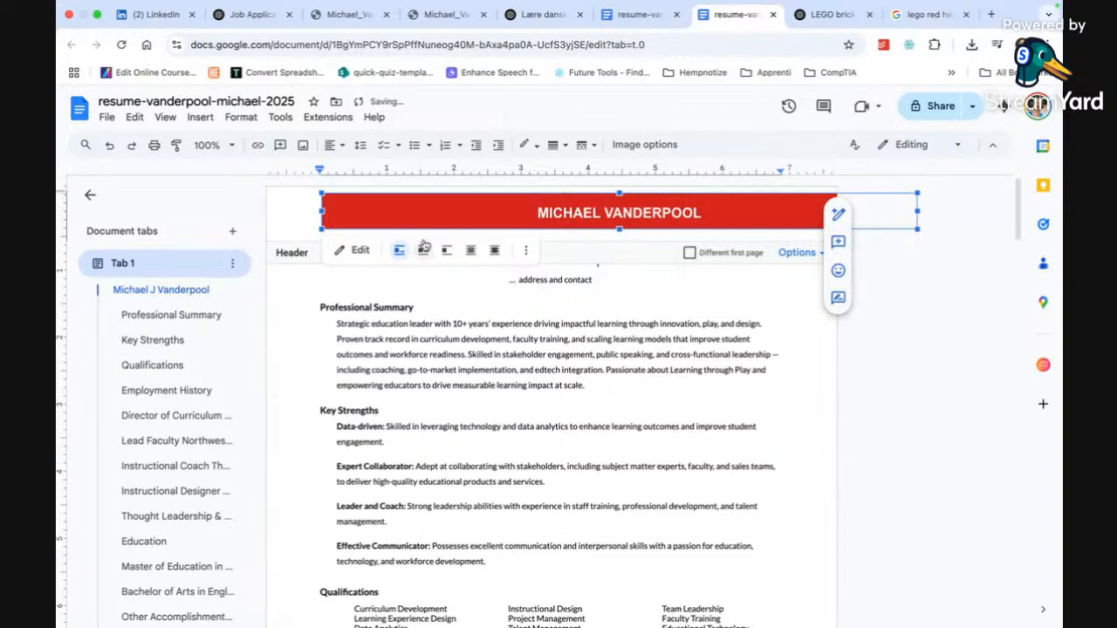
pyautogui.moveTo(321, 230); pyautogui.dragTo(267, 238)
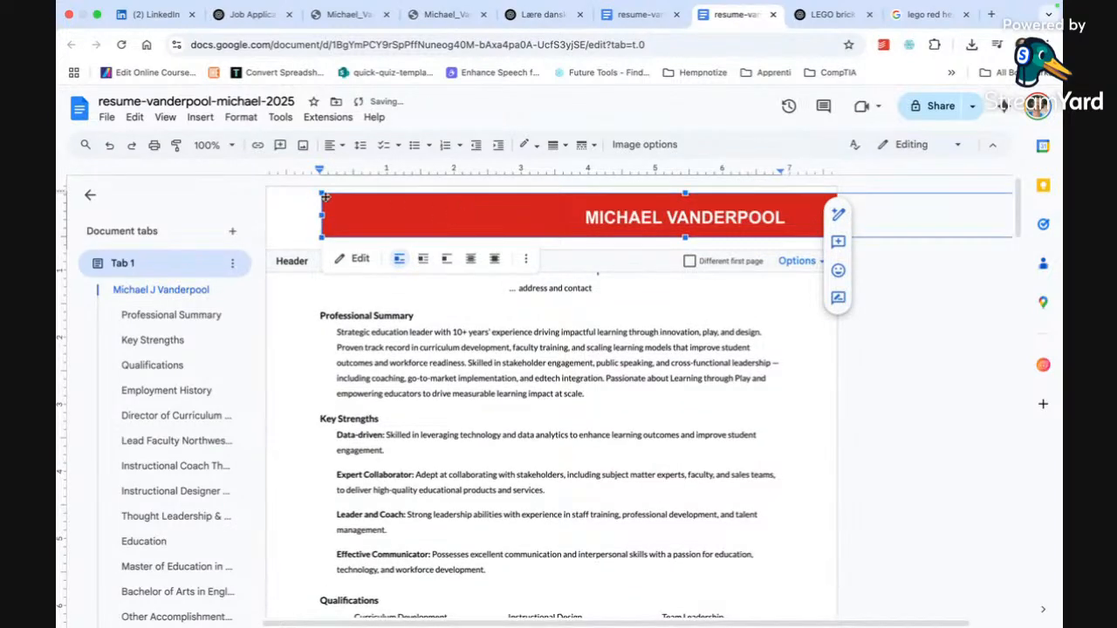
pyautogui.moveTo(319, 170); pyautogui.dragTo(266, 170)
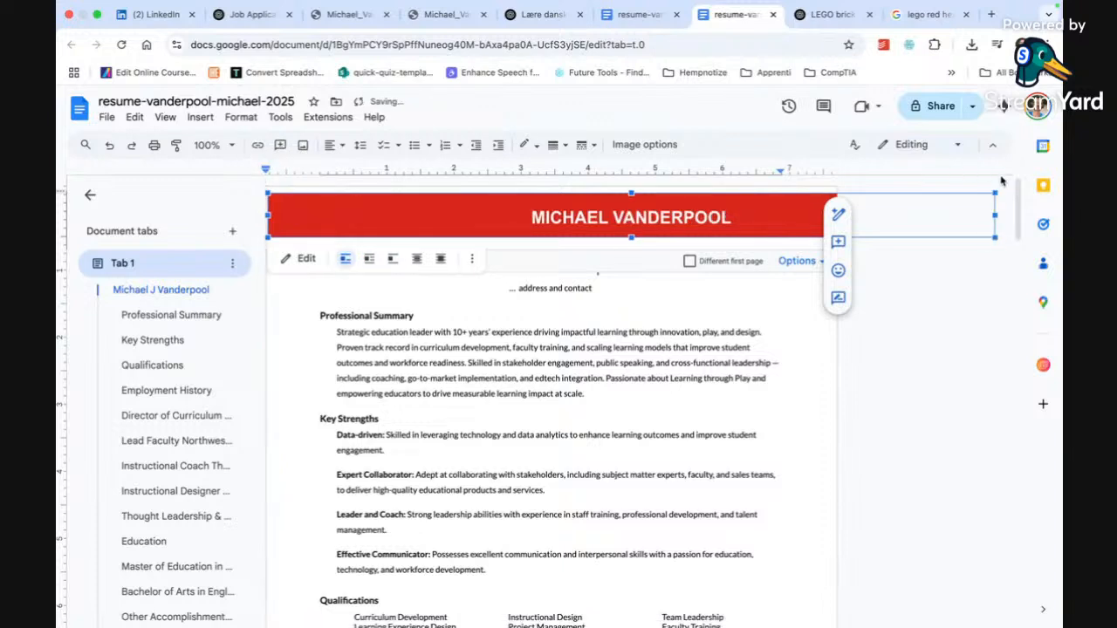
pyautogui.moveTo(994, 193); pyautogui.dragTo(744, 219)
pyautogui.hscroll(1, 859, 221)
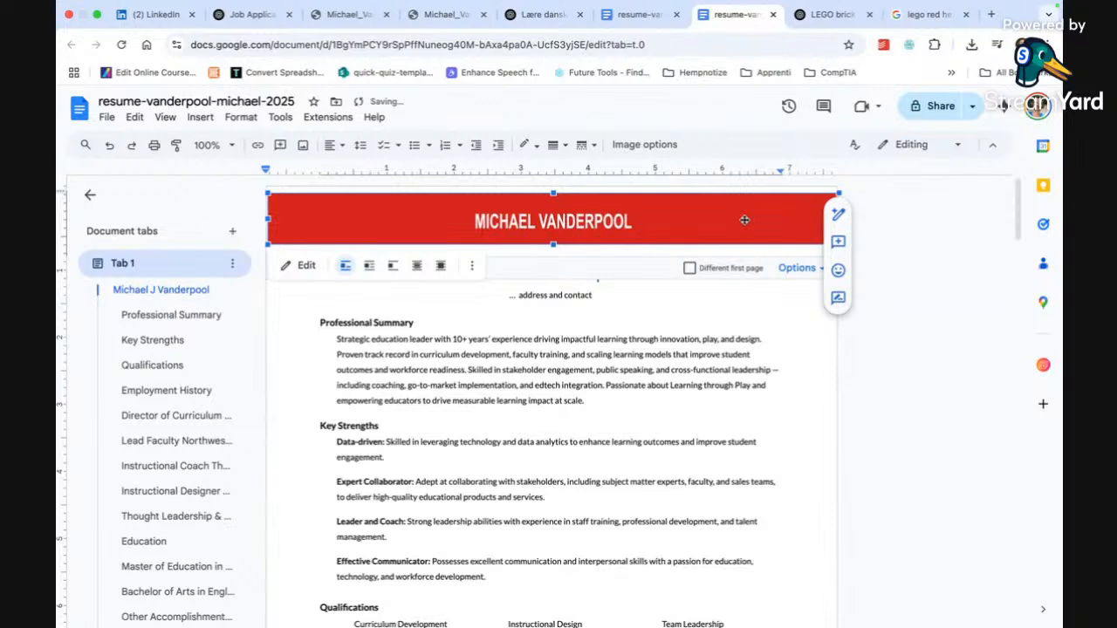
pyautogui.click(915, 234)
pyautogui.click(756, 222)
pyautogui.hotkey('ctrl', 'z')
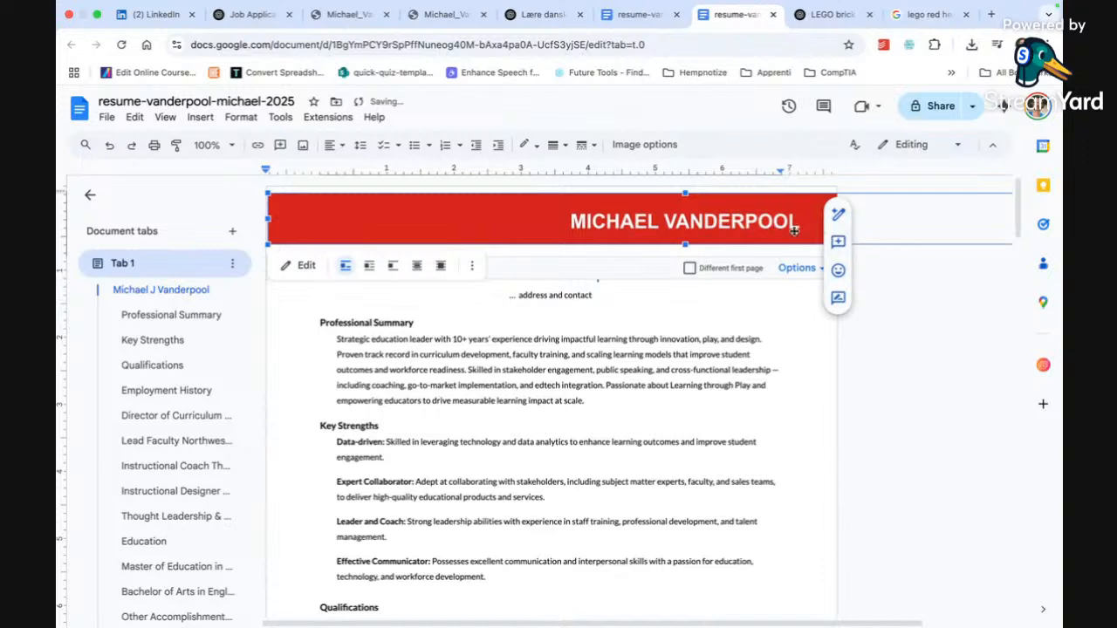
# - Scale the header banner down proportionally to match the page width and leave the header
pyautogui.hscroll(1, 794, 231)
pyautogui.moveTo(1009, 244); pyautogui.dragTo(745, 225)
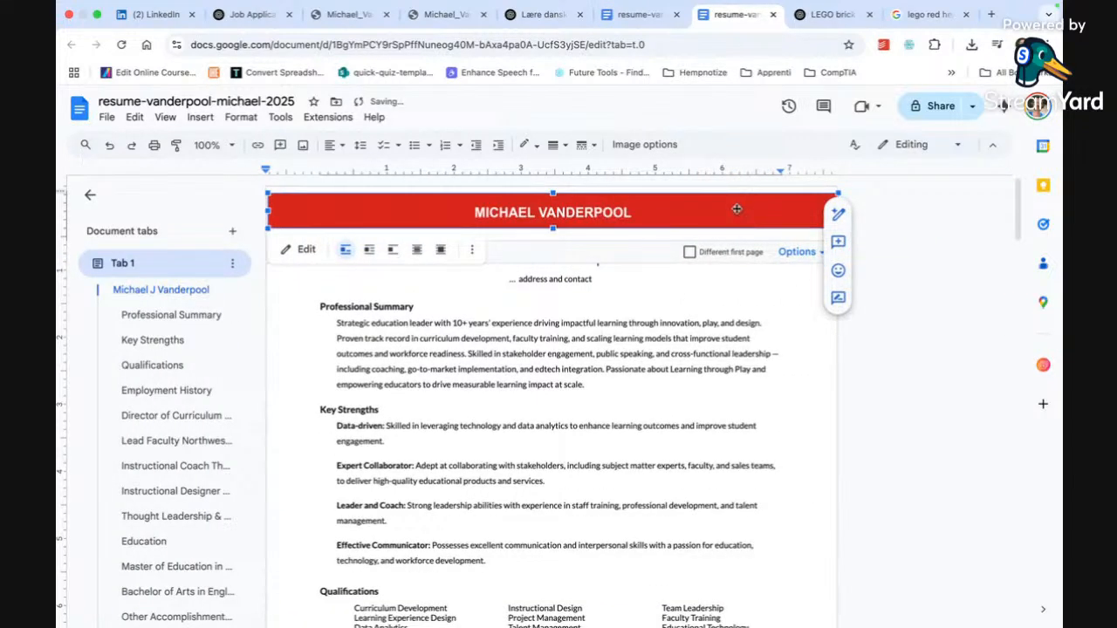
pyautogui.click(955, 282)
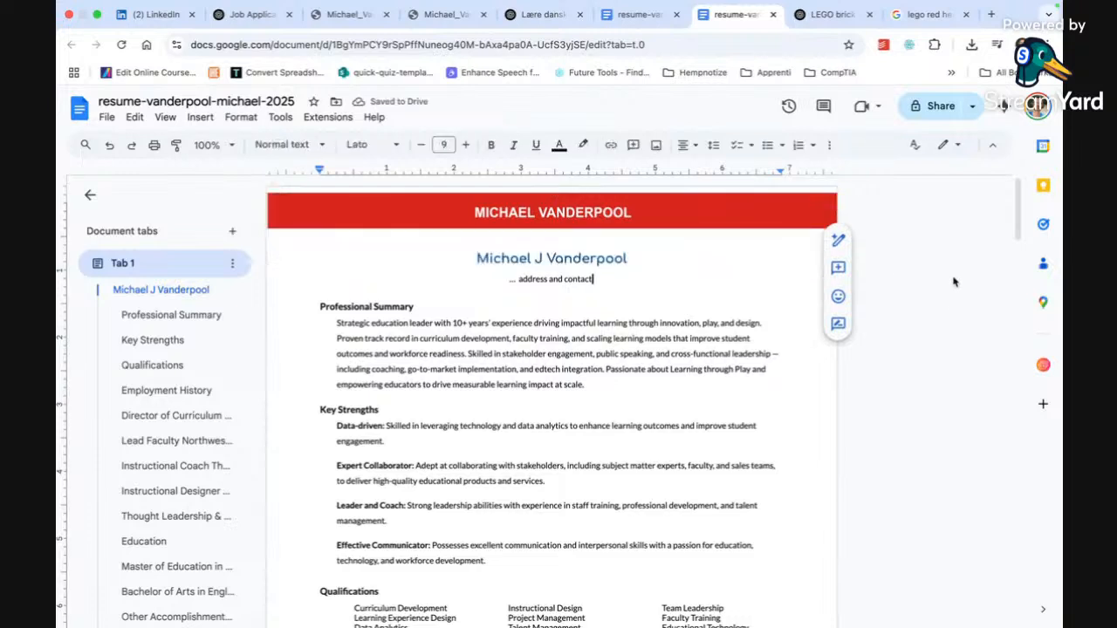
# - Fine-tune the header banner's size against the page's left and right edges
pyautogui.click(382, 210)
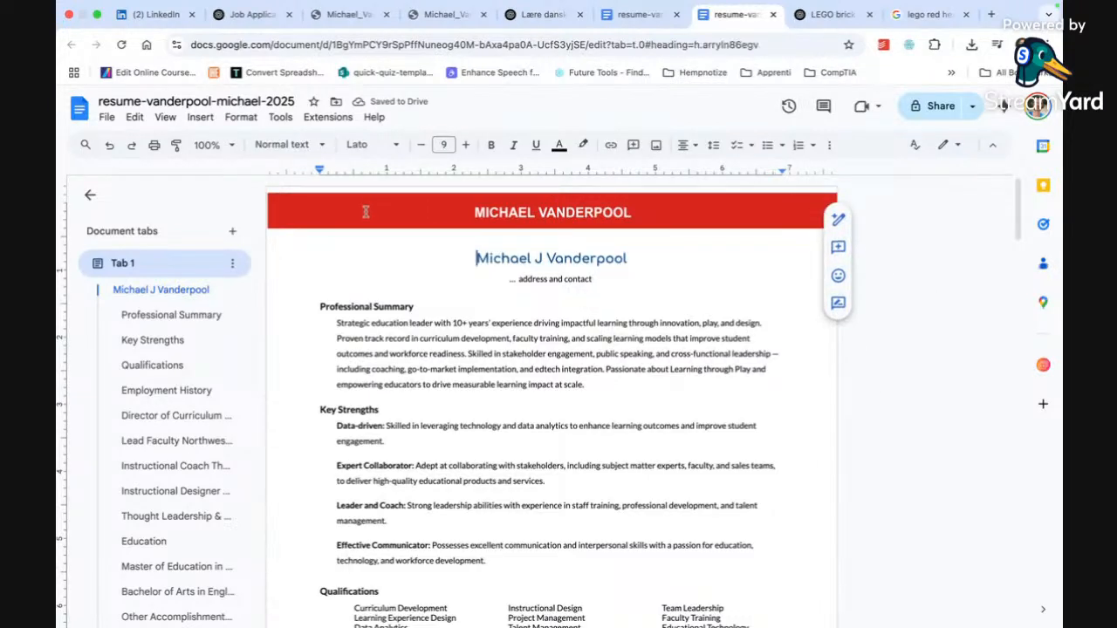
pyautogui.click(352, 222)
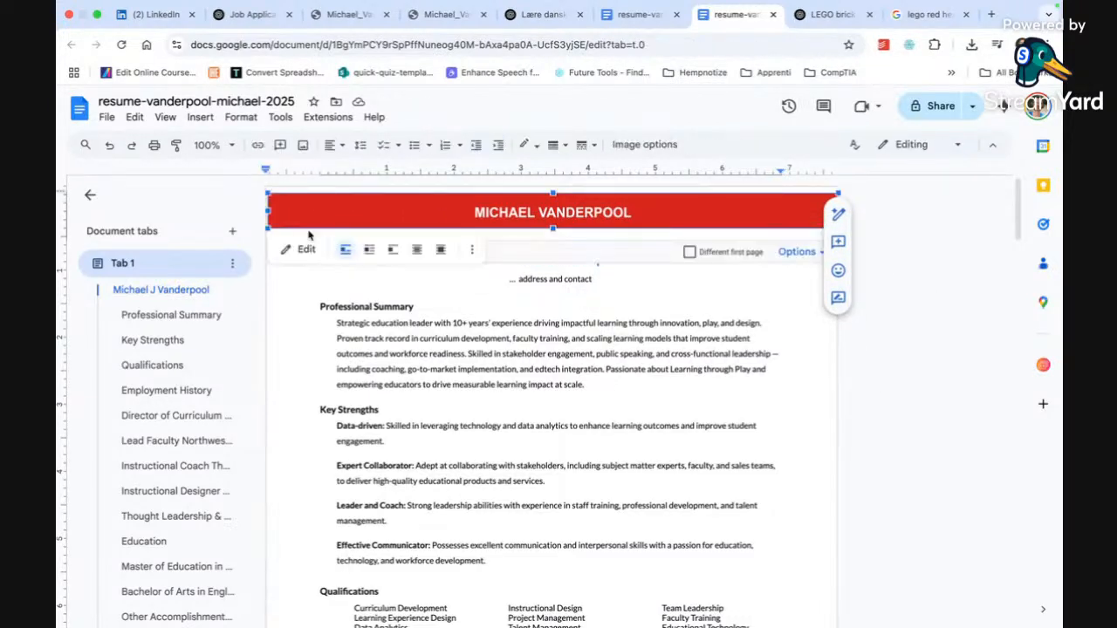
pyautogui.moveTo(266, 228); pyautogui.dragTo(261, 230)
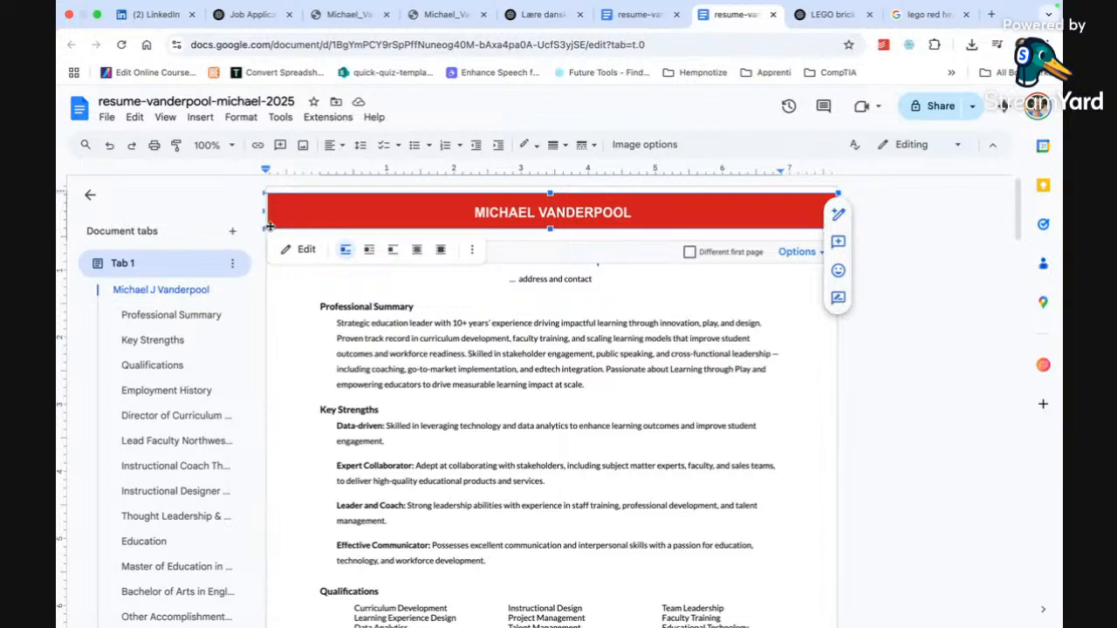
pyautogui.click(364, 293)
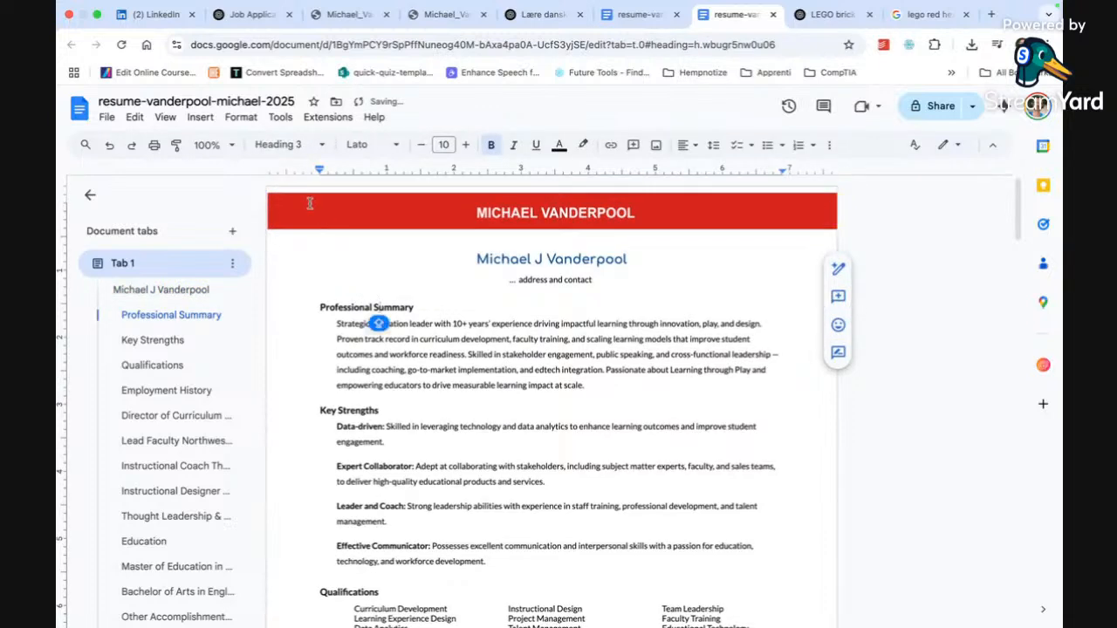
pyautogui.click(274, 191)
pyautogui.moveTo(266, 171); pyautogui.dragTo(257, 174)
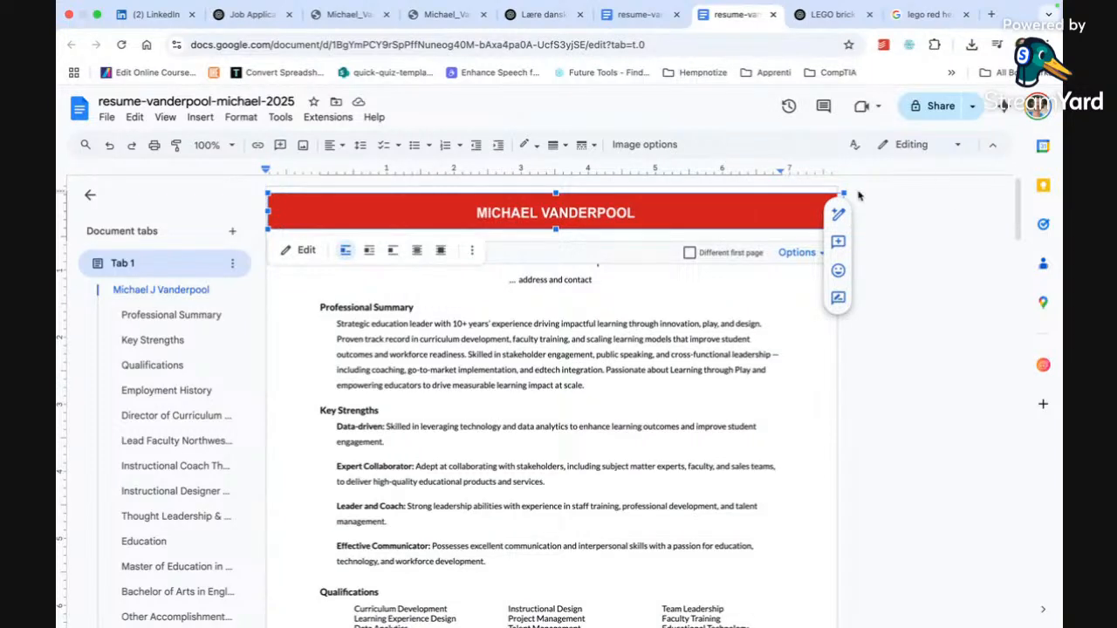
pyautogui.moveTo(843, 191); pyautogui.dragTo(836, 193)
pyautogui.click(932, 215)
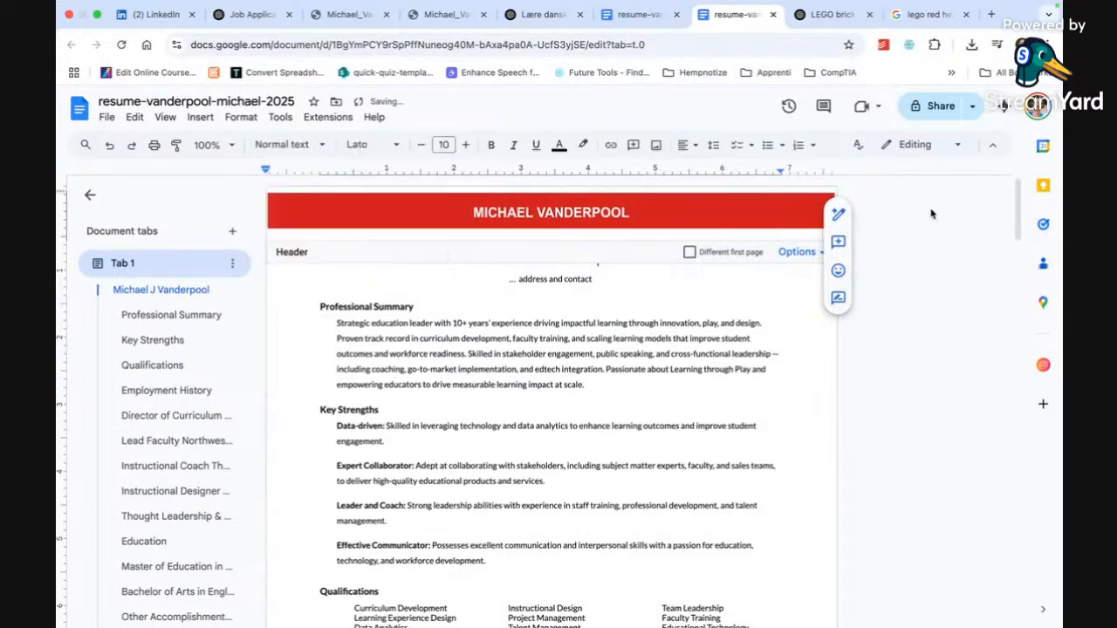
# - Delete the blue name heading below the header banner
pyautogui.click(911, 269)
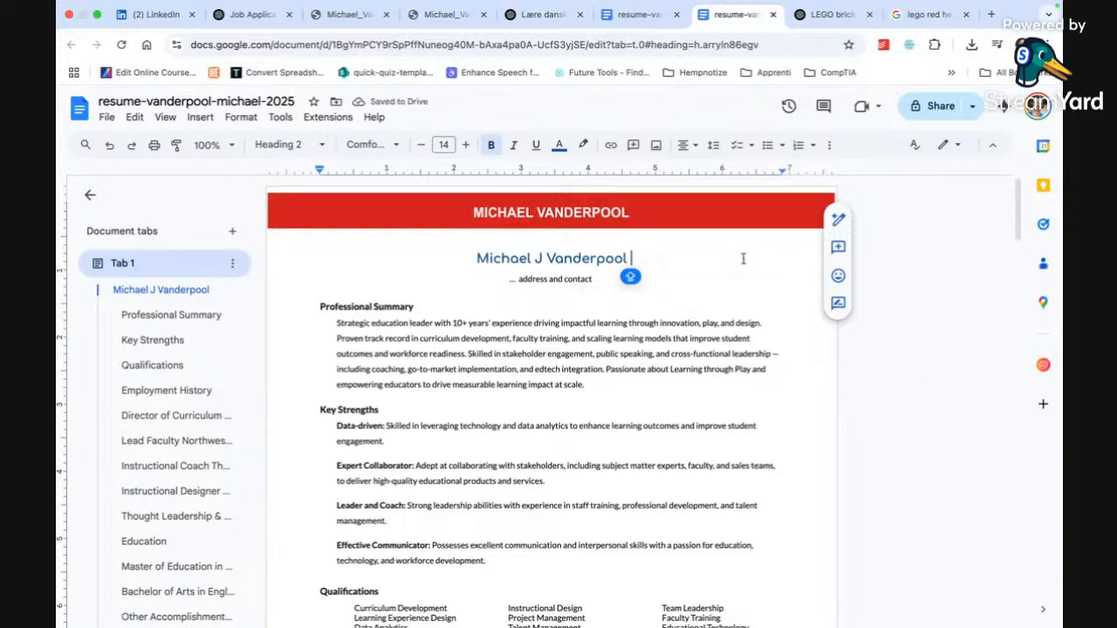
pyautogui.tripleClick(598, 262)
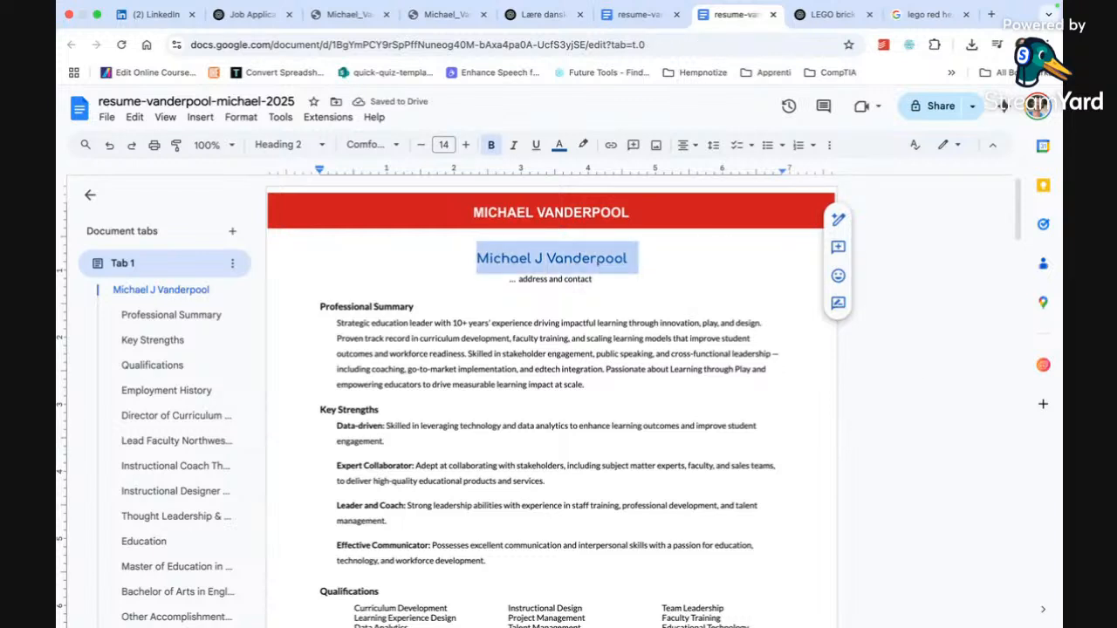
pyautogui.press('BackSpace')
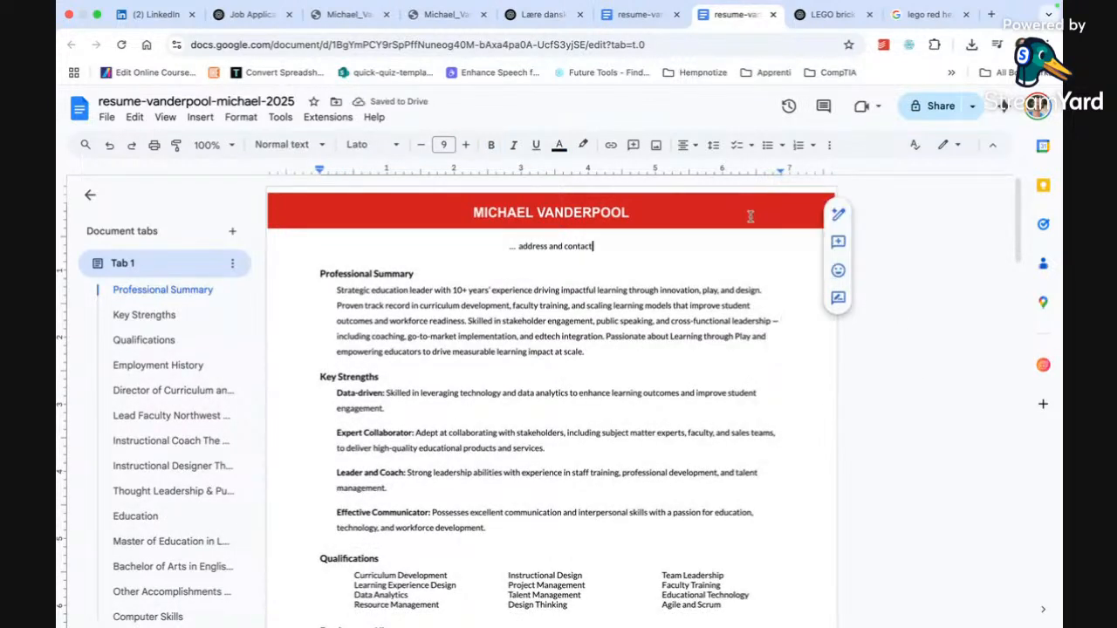
pyautogui.click(535, 198)
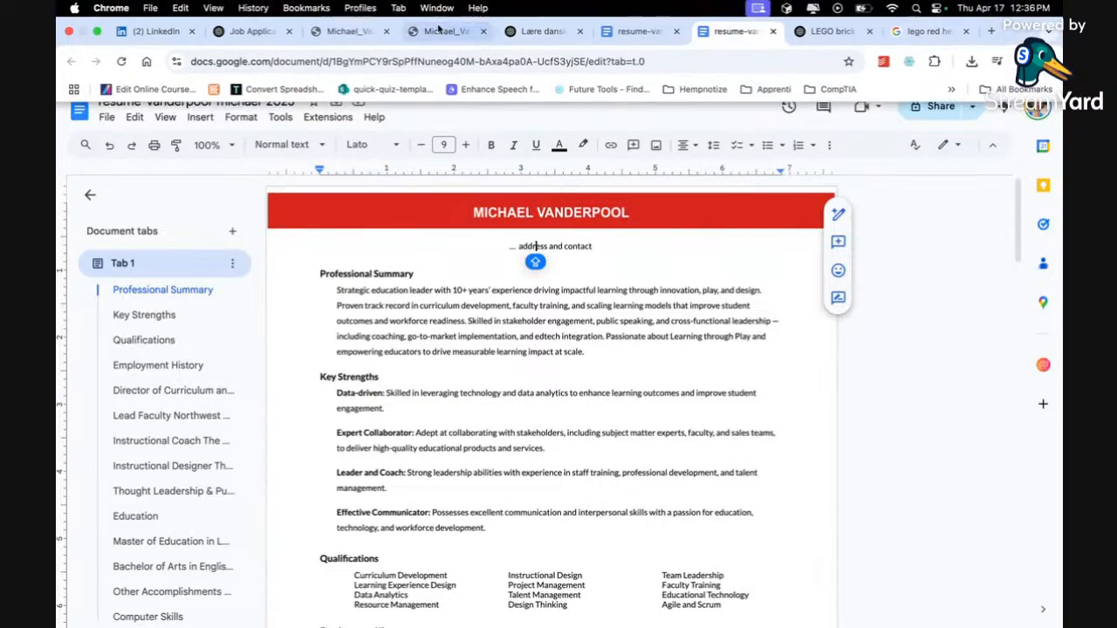
# - Switch to the ChatGPT job application chat and check the resume image generated for the LEGO stud bullets request
pyautogui.click(253, 15)
pyautogui.scroll(-1, 391, 291)
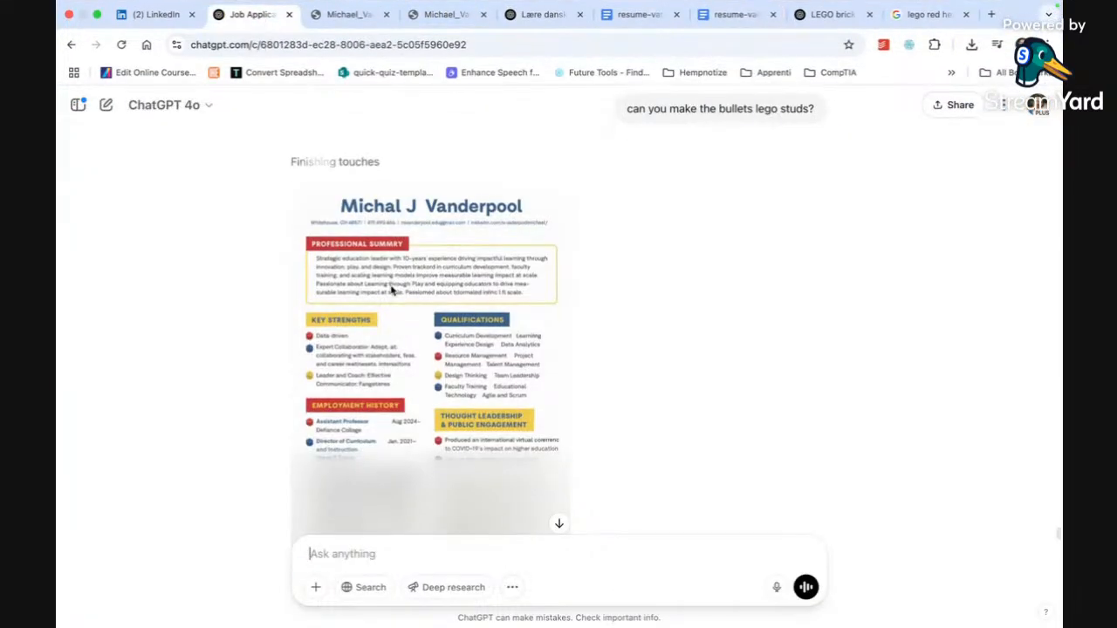
pyautogui.scroll(-1, 401, 355)
pyautogui.scroll(-2, 402, 355)
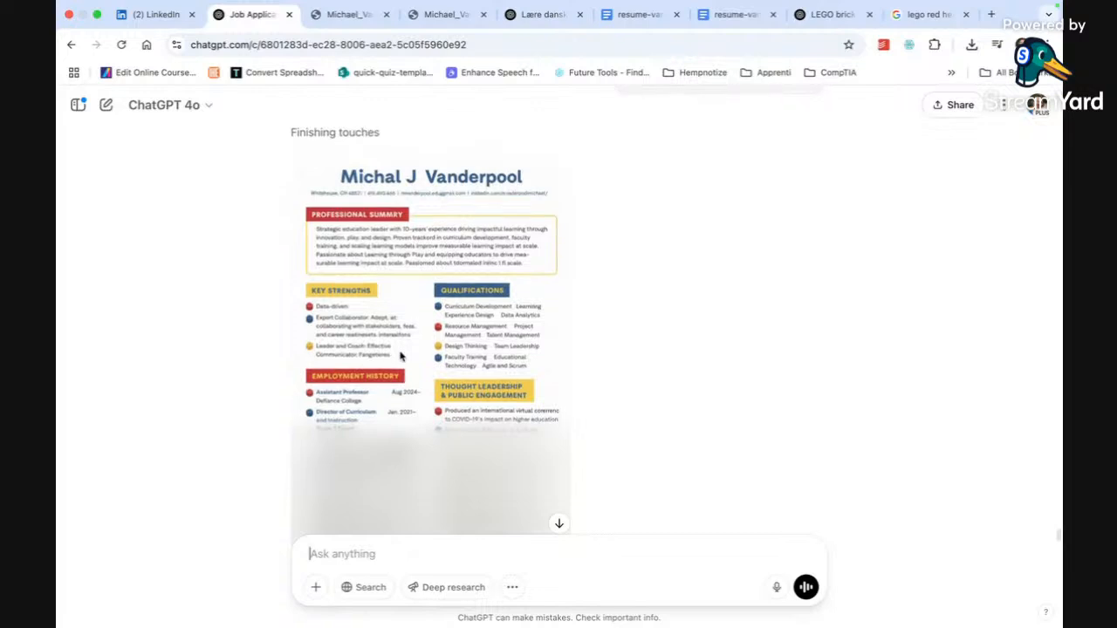
# - Retry the failed ChatGPT response below the generated resume image
pyautogui.scroll(-2, 401, 355)
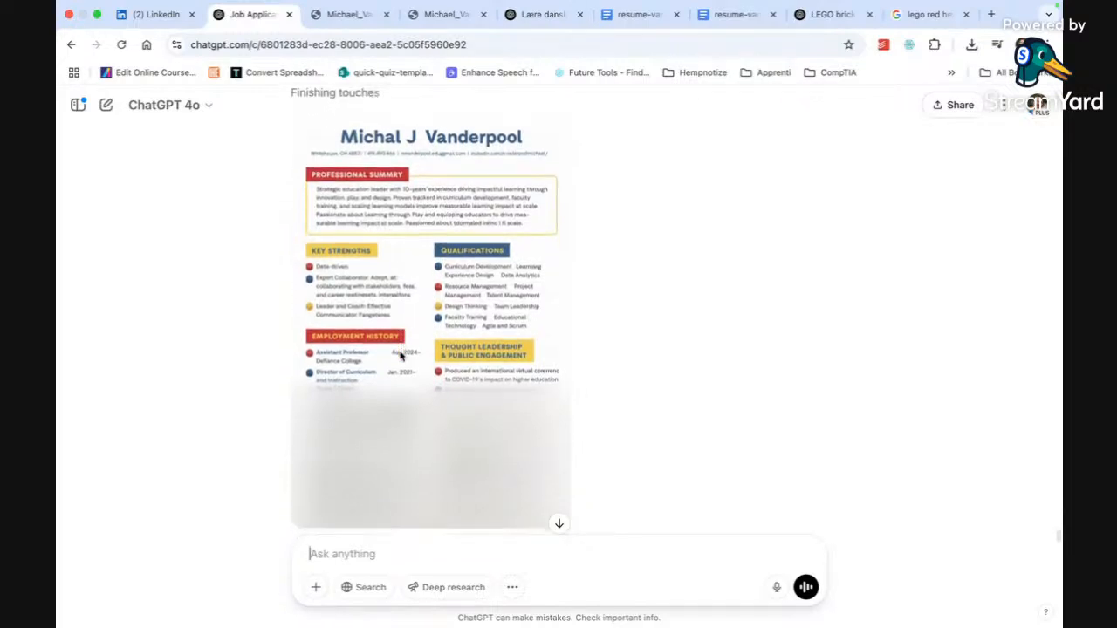
pyautogui.scroll(-2, 402, 355)
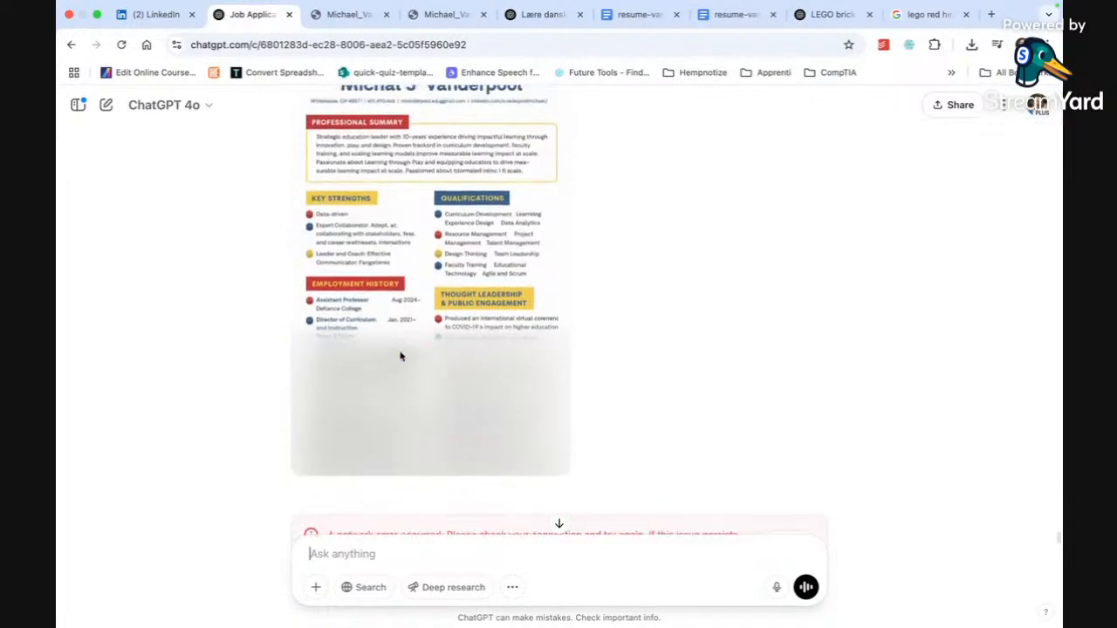
pyautogui.click(790, 486)
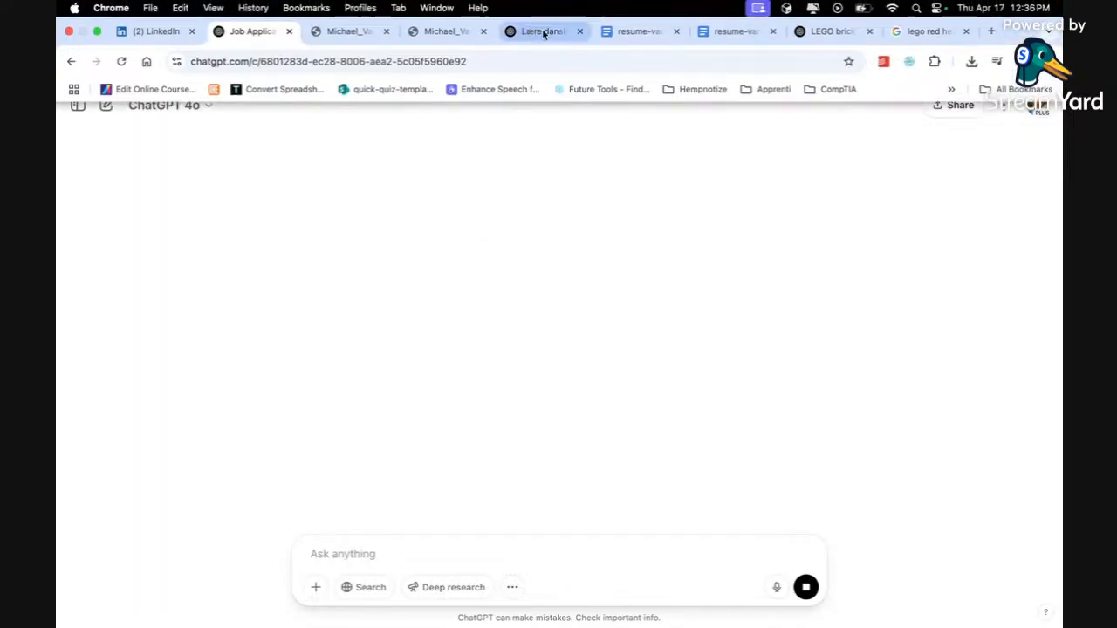
# - Switch to the 2025 resume in Google Docs and change the Professional Summary heading's font to Helvetica
pyautogui.click(637, 31)
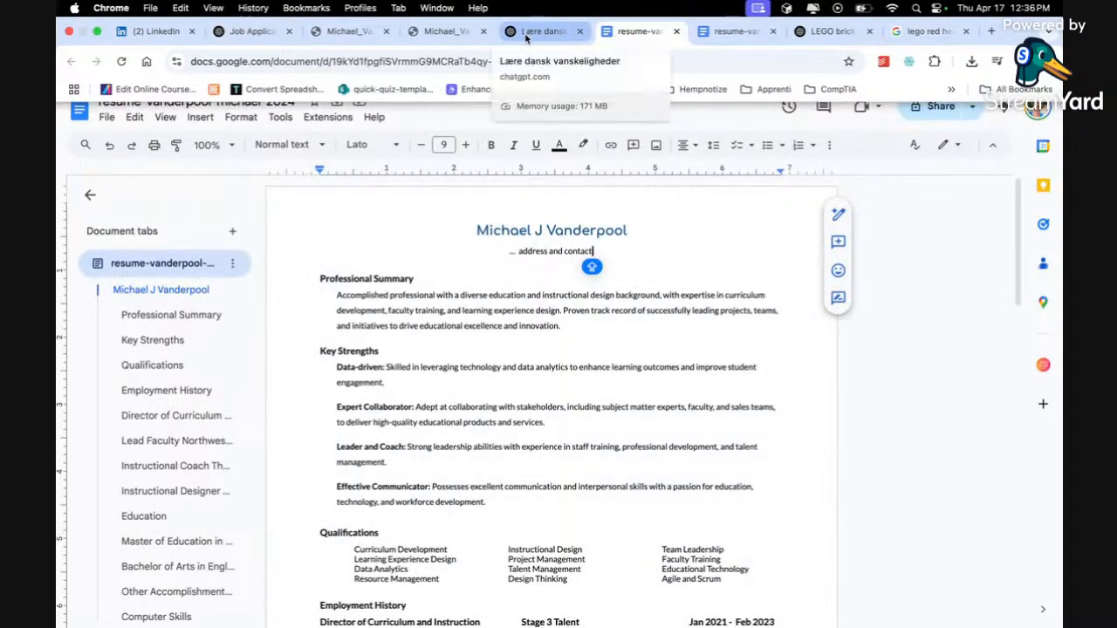
pyautogui.click(717, 33)
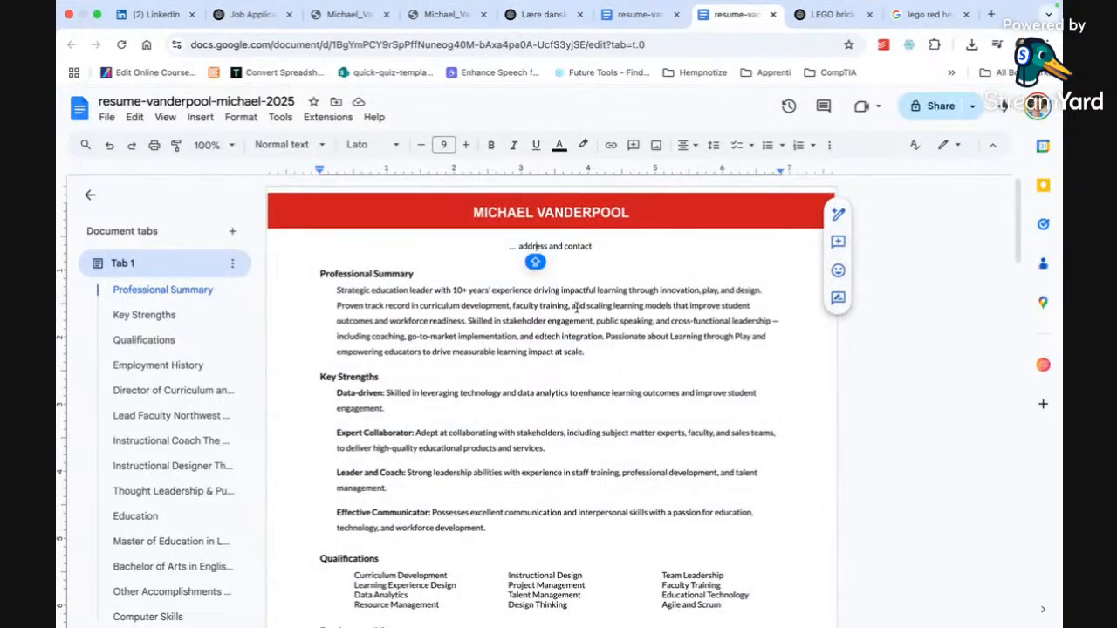
pyautogui.moveTo(320, 274); pyautogui.dragTo(420, 273)
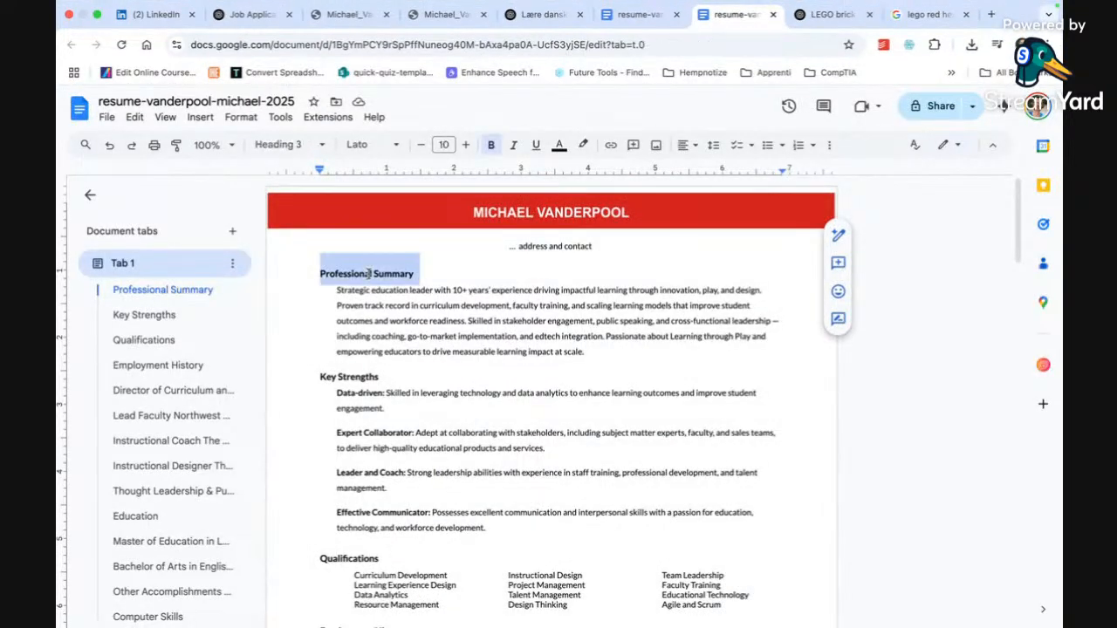
pyautogui.click(371, 144)
pyautogui.moveTo(410, 269)
pyautogui.click(567, 320)
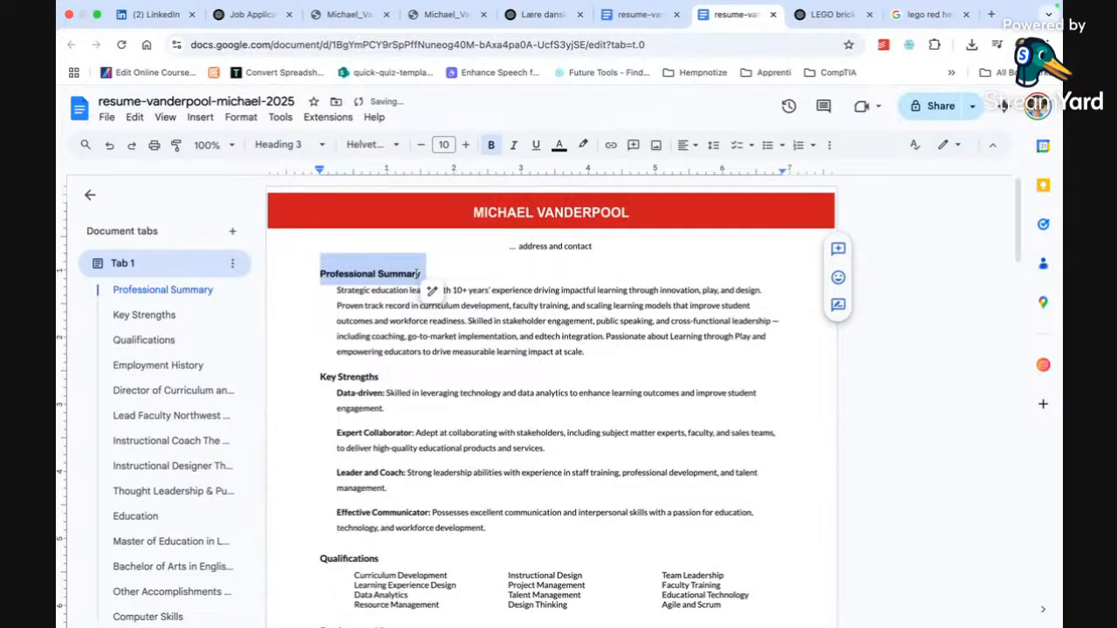
# - Set the Professional Summary heading's font size to 12 and open its text color choices
pyautogui.click(466, 146)
pyautogui.click(466, 146)
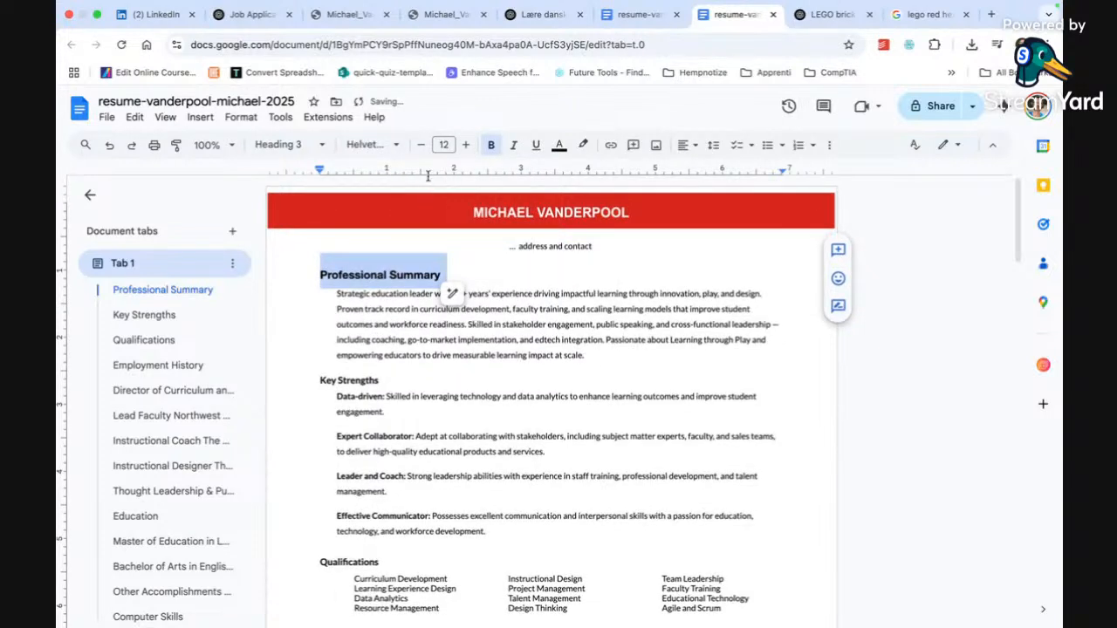
pyautogui.click(559, 146)
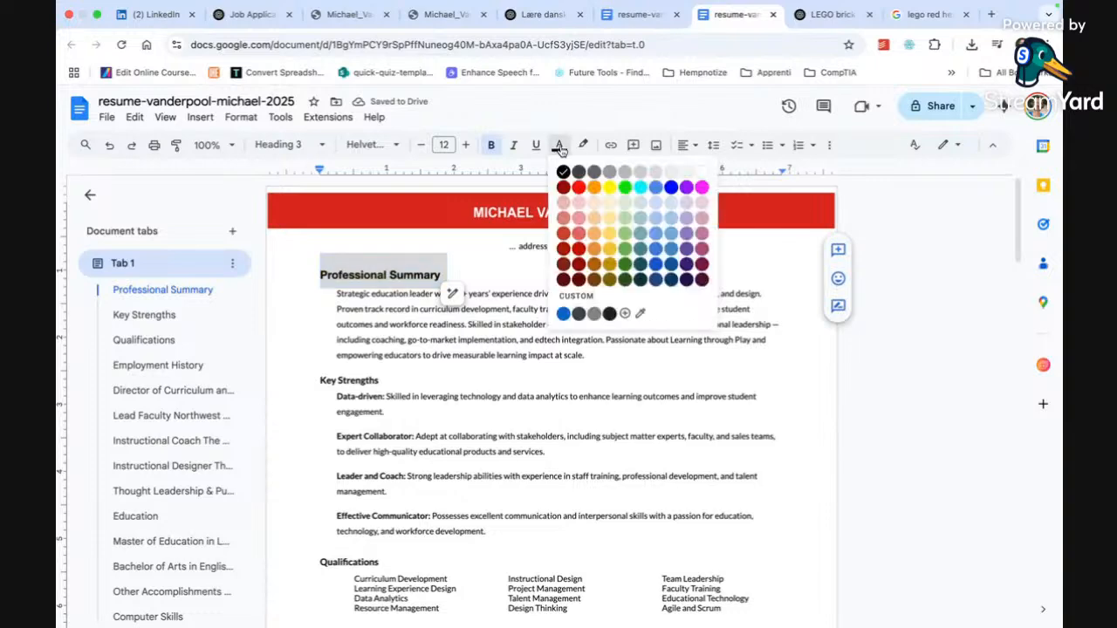
# - Search the web for LEGO BLUE HEX in a new tab and look through Rebrickable's colour table for a blue's RGB code
pyautogui.click(990, 15)
pyautogui.write('LEGO BLUE HEX')
pyautogui.press('Return')
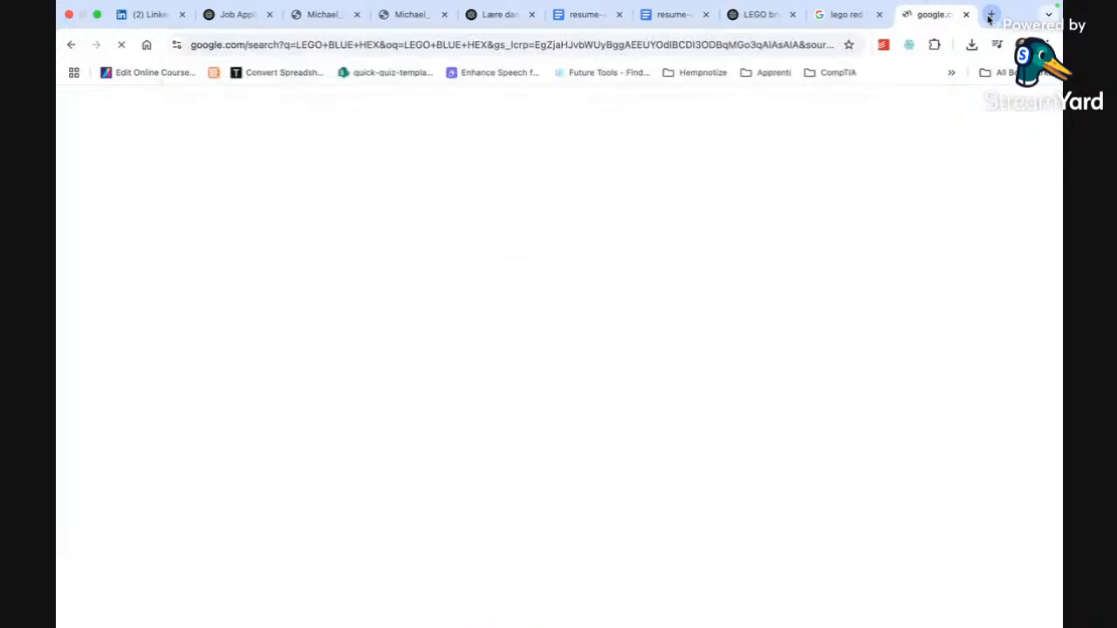
pyautogui.click(242, 241)
pyautogui.scroll(-10, 275, 322)
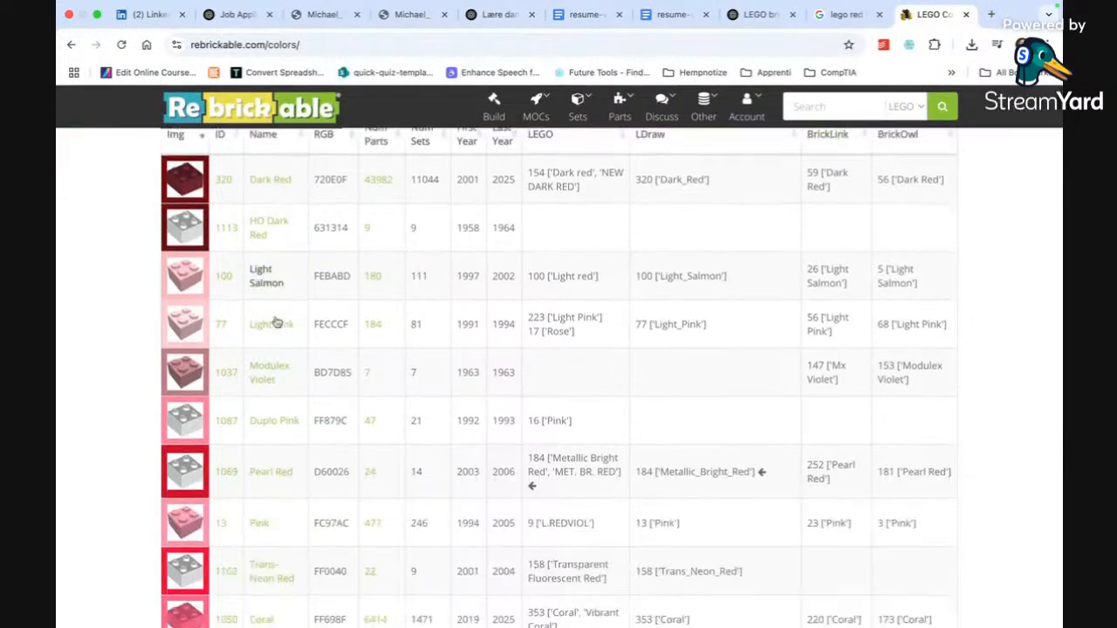
pyautogui.scroll(8, 276, 322)
pyautogui.scroll(3, 276, 322)
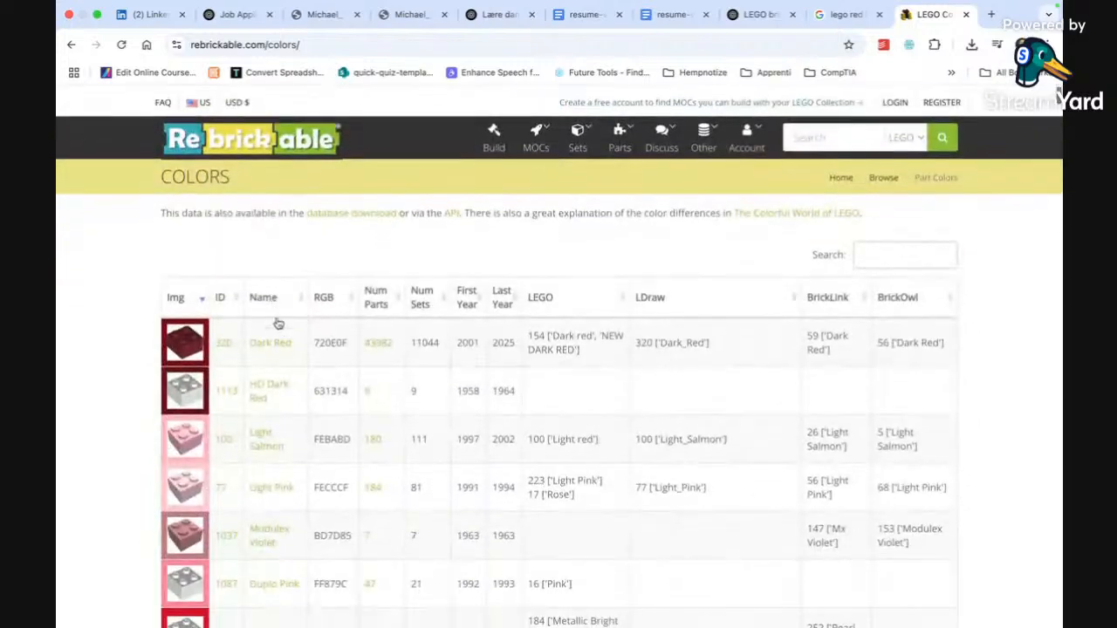
pyautogui.scroll(-10, 279, 324)
pyautogui.scroll(-1, 283, 327)
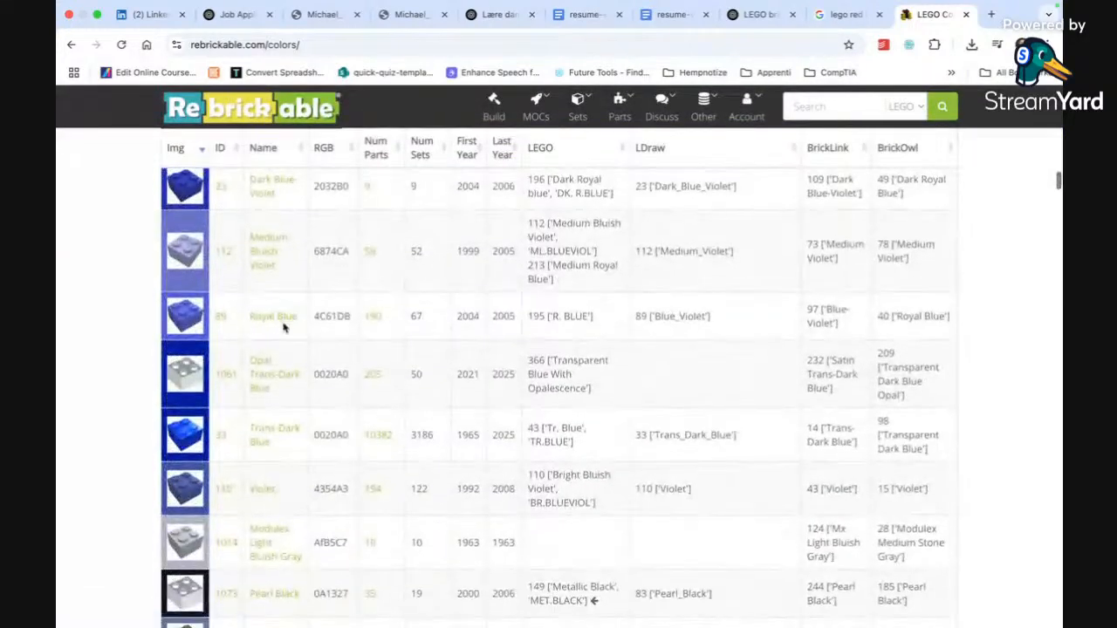
pyautogui.doubleClick(321, 434)
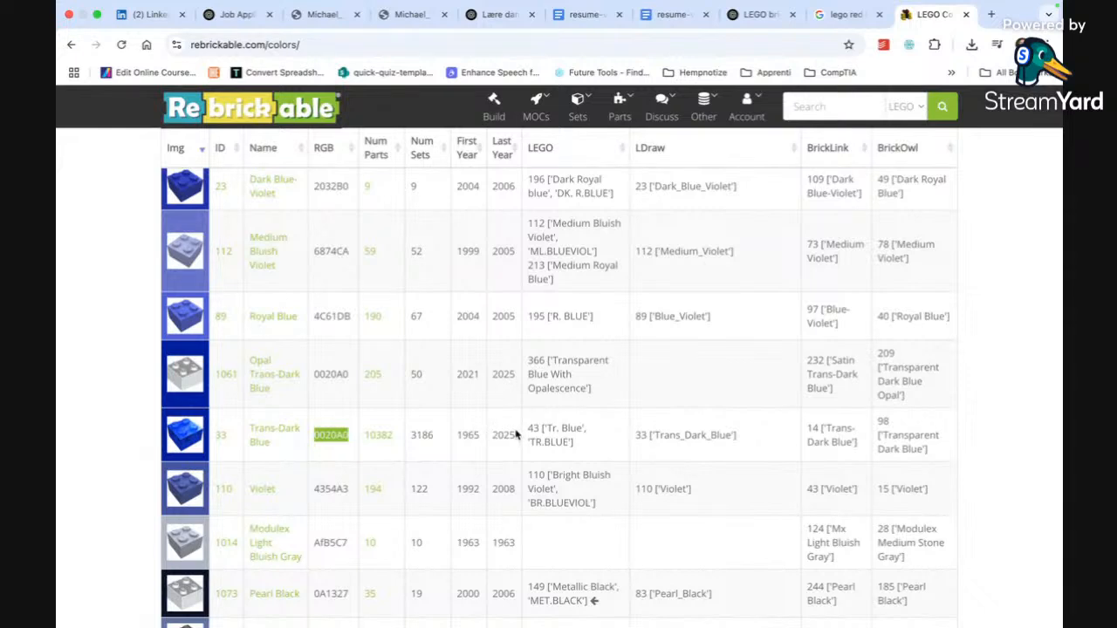
# - Return to the search results and examine the hex codes on the blue LEGO colour swatches
pyautogui.click(71, 45)
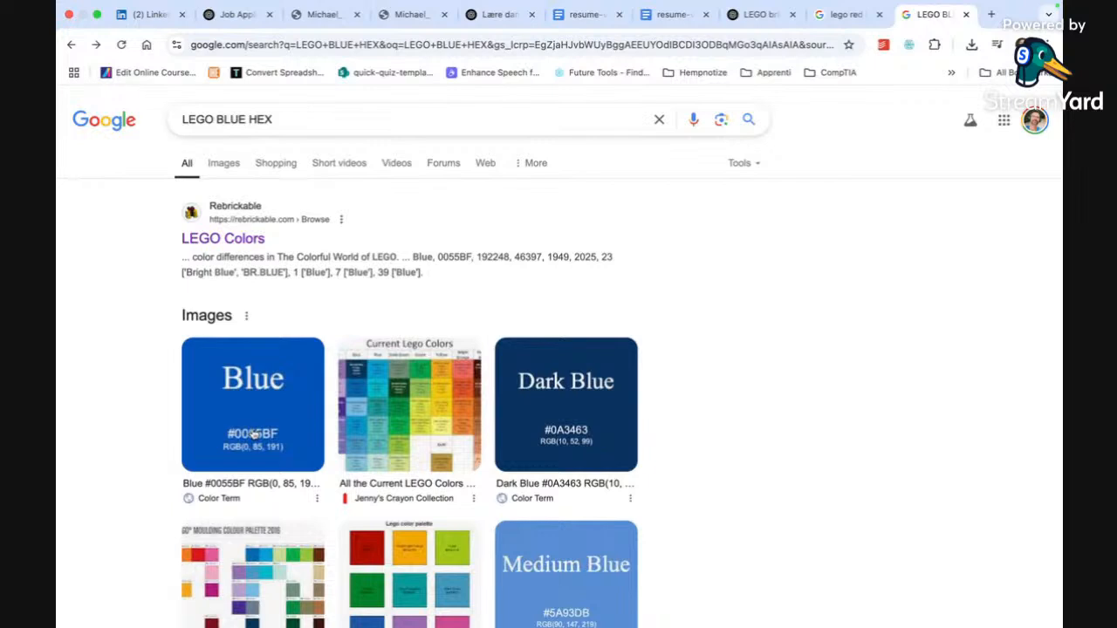
pyautogui.scroll(-2, 253, 434)
pyautogui.scroll(2, 253, 434)
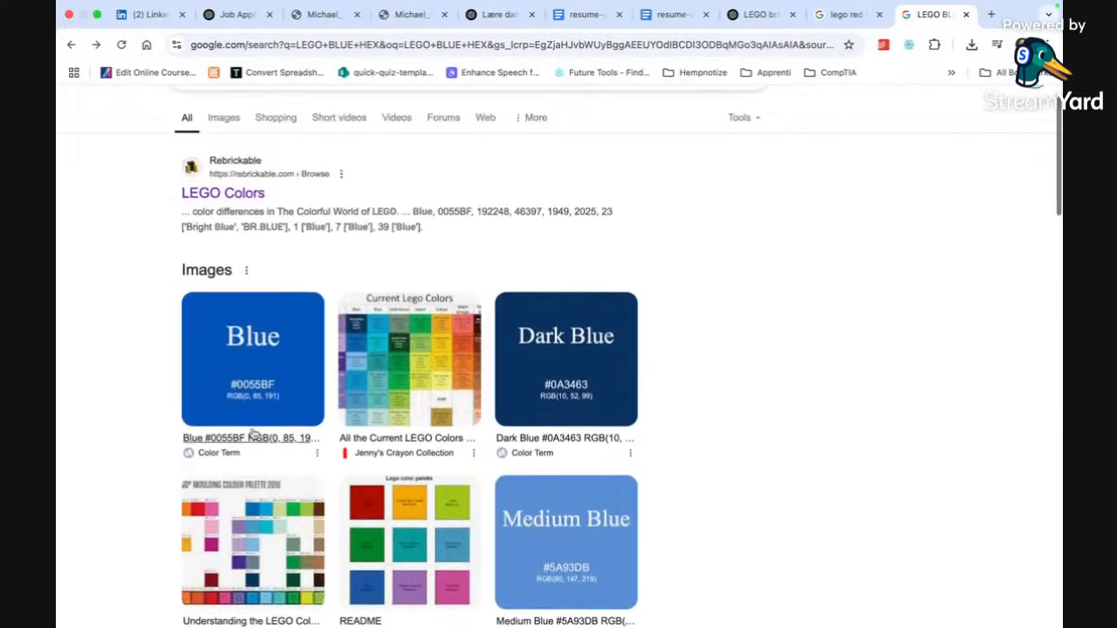
pyautogui.scroll(-3, 253, 433)
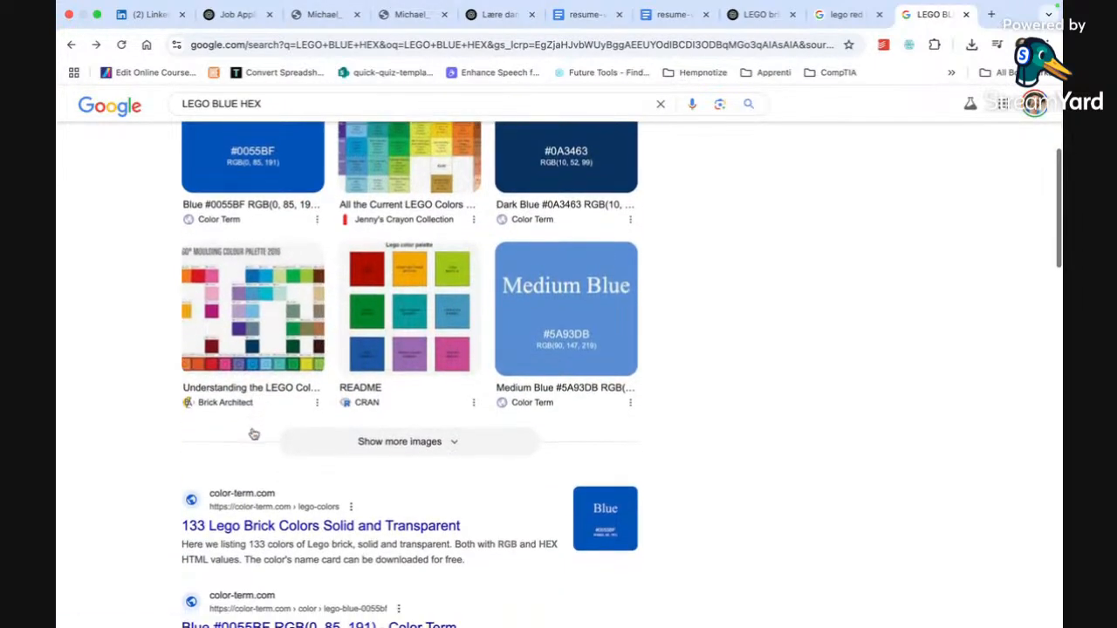
pyautogui.scroll(-1, 281, 527)
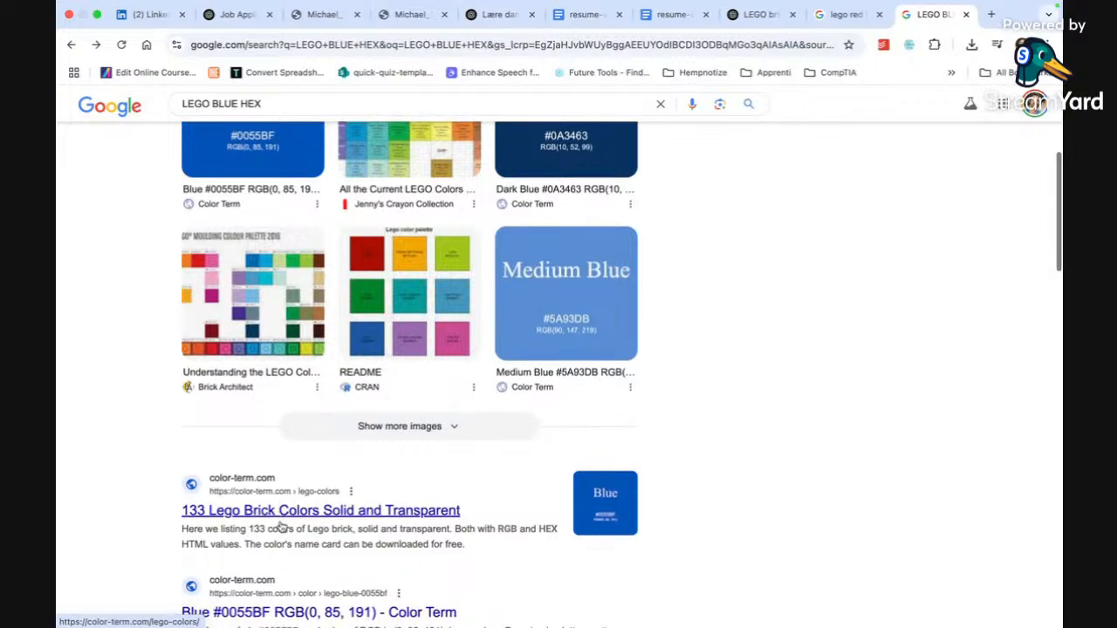
pyautogui.scroll(2, 249, 235)
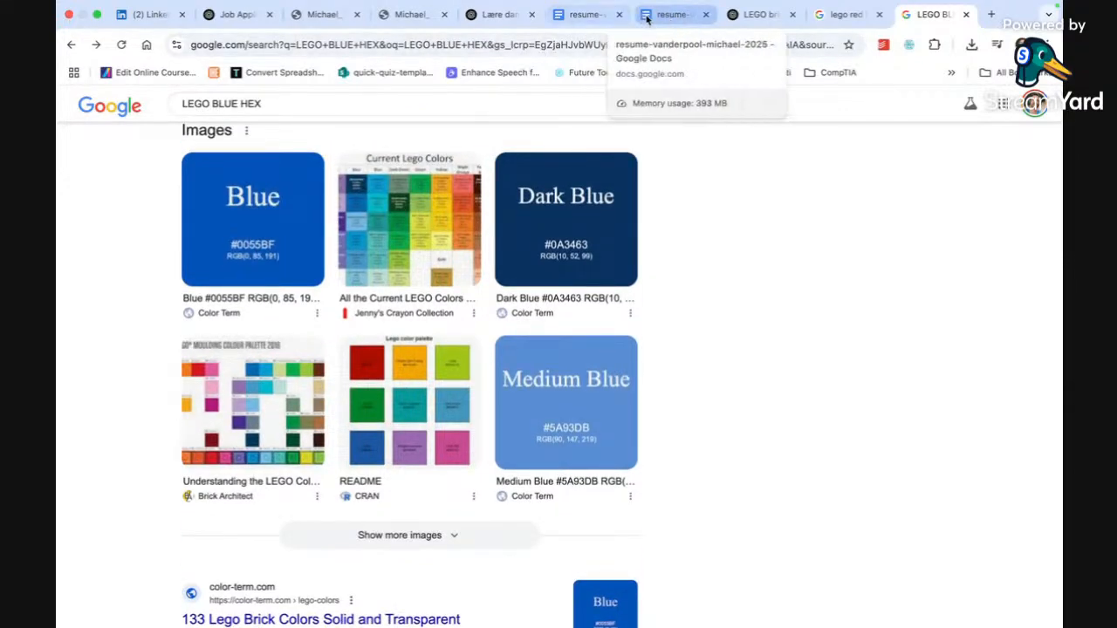
# - Switch back to the resume document and give the Professional Summary heading the custom text colour 0055BF
pyautogui.click(671, 15)
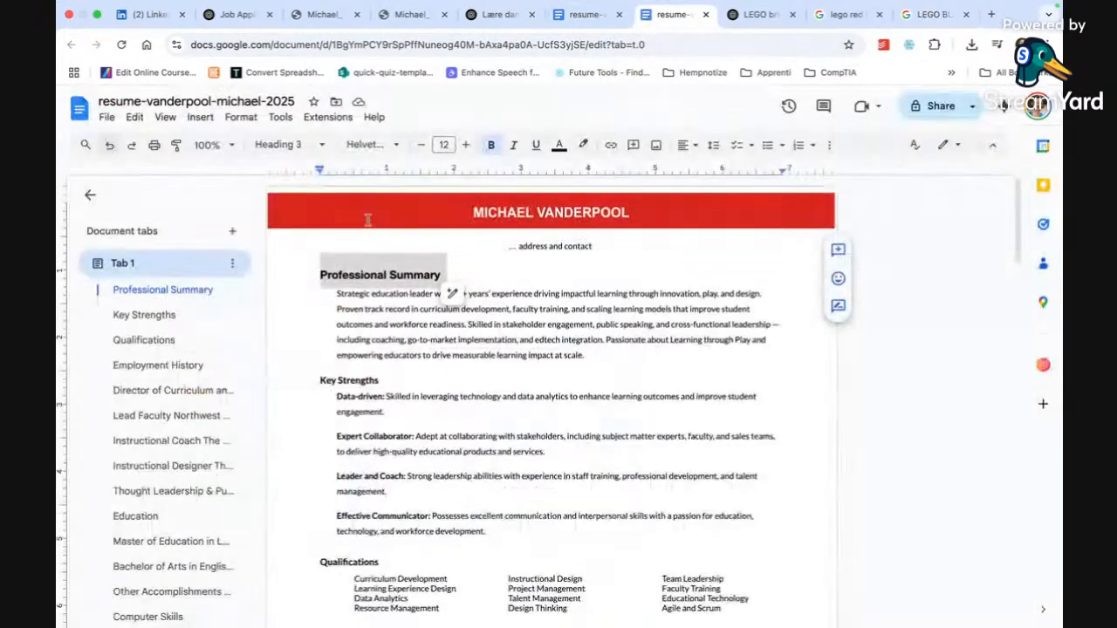
pyautogui.click(563, 144)
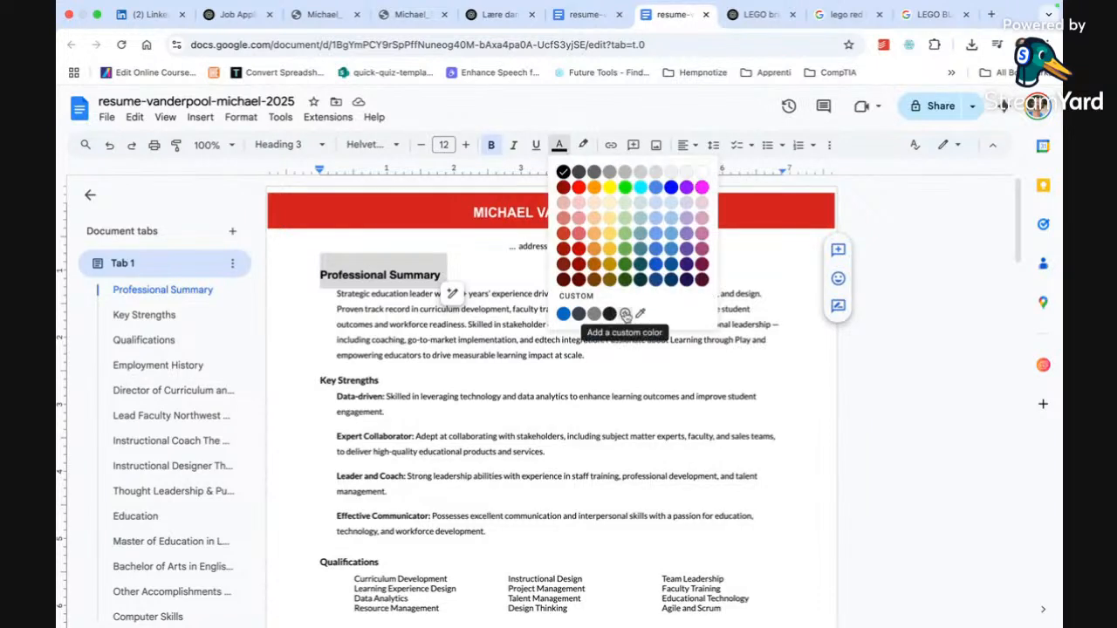
pyautogui.click(624, 314)
pyautogui.write('0055')
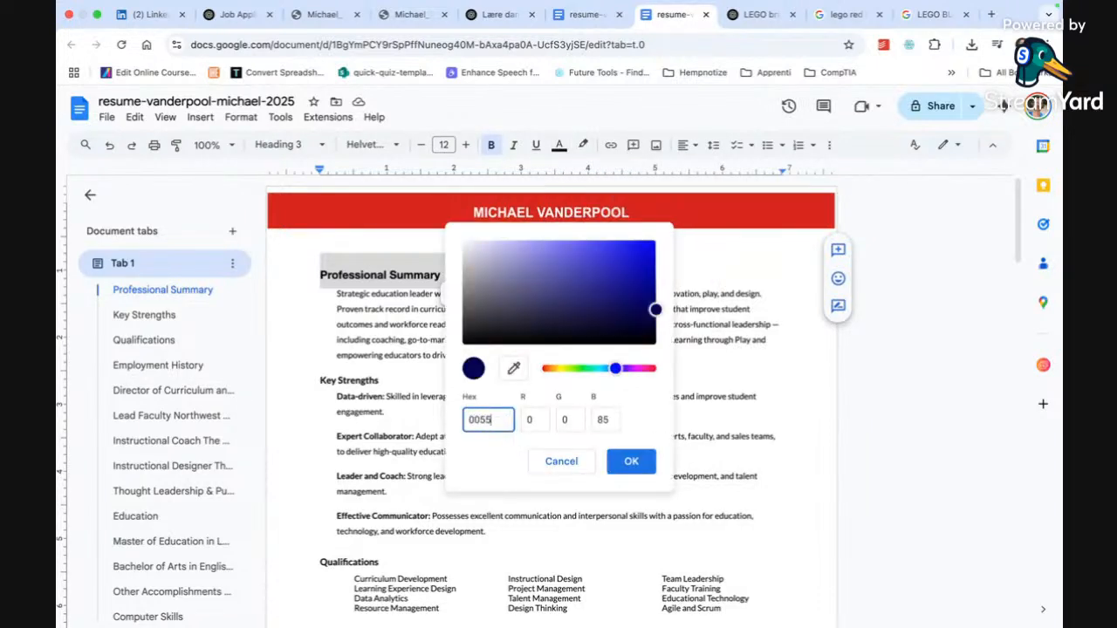
pyautogui.write('BF')
pyautogui.click(631, 460)
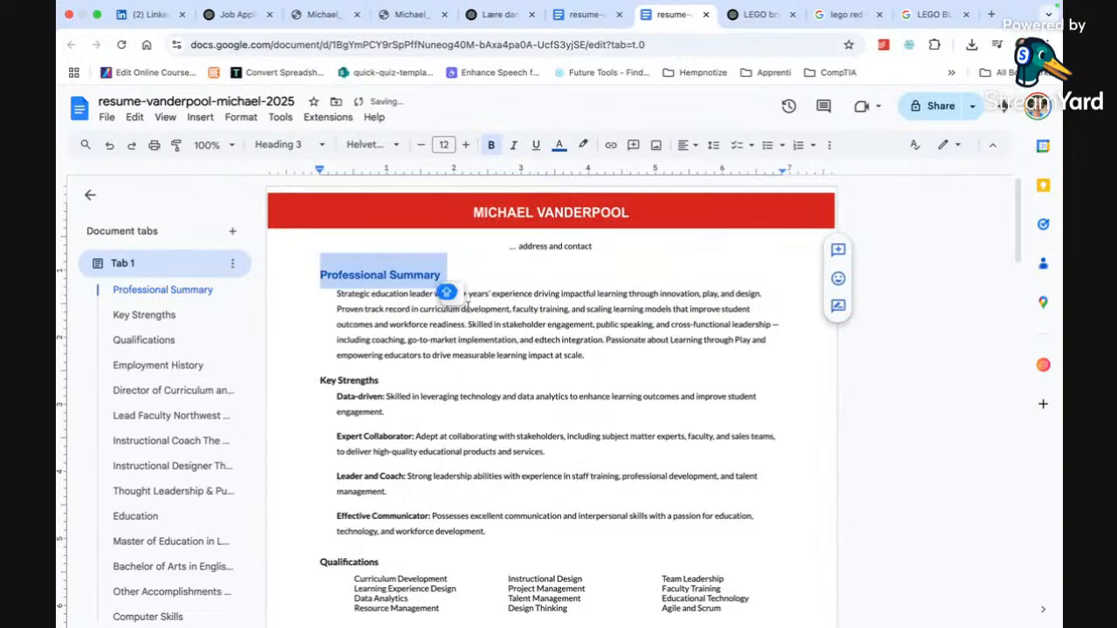
# - Update the Heading 3 style to match the Professional Summary heading's formatting
pyautogui.rightClick(411, 271)
pyautogui.moveTo(559, 591)
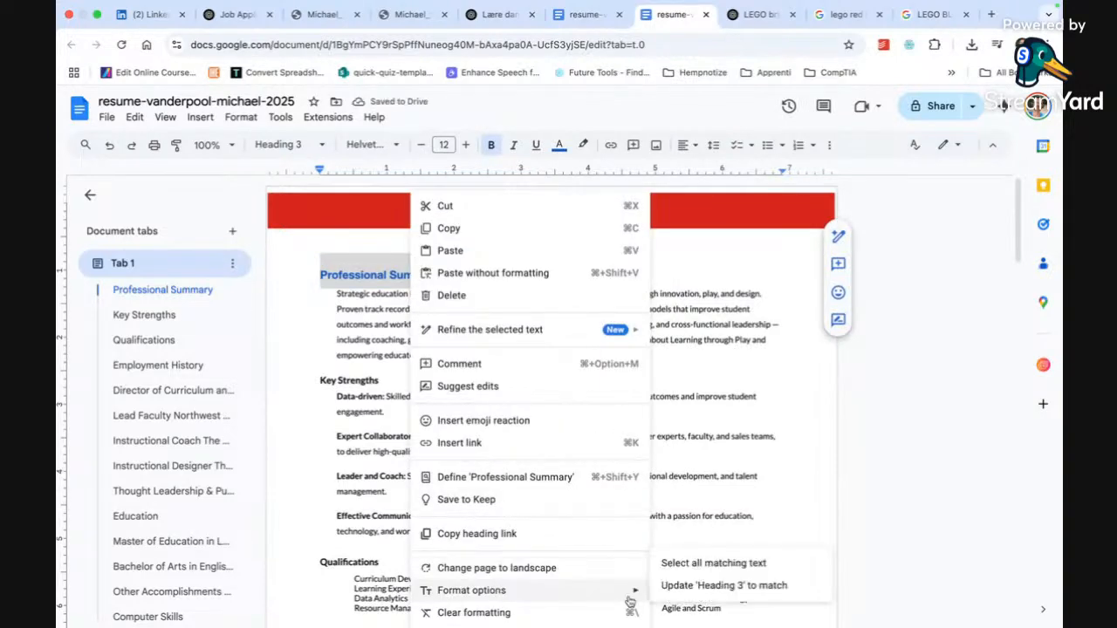
pyautogui.click(692, 586)
pyautogui.click(603, 539)
# - Reduce the Director of Curriculum and Instruction job line under Employment History to font size 9
pyautogui.scroll(-2, 602, 539)
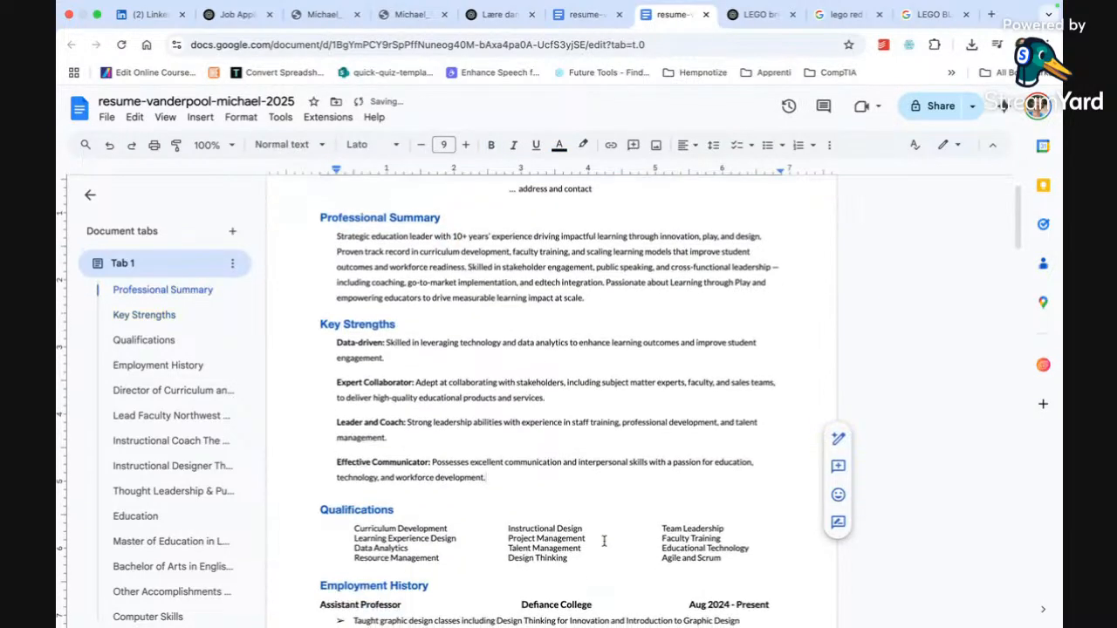
pyautogui.scroll(-3, 602, 541)
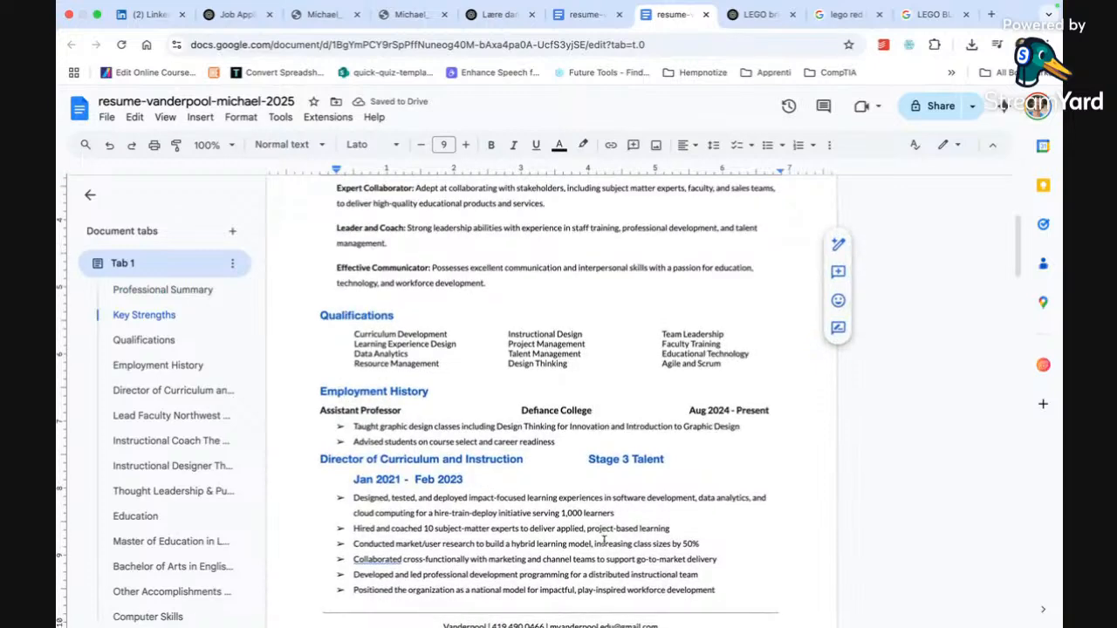
pyautogui.tripleClick(506, 463)
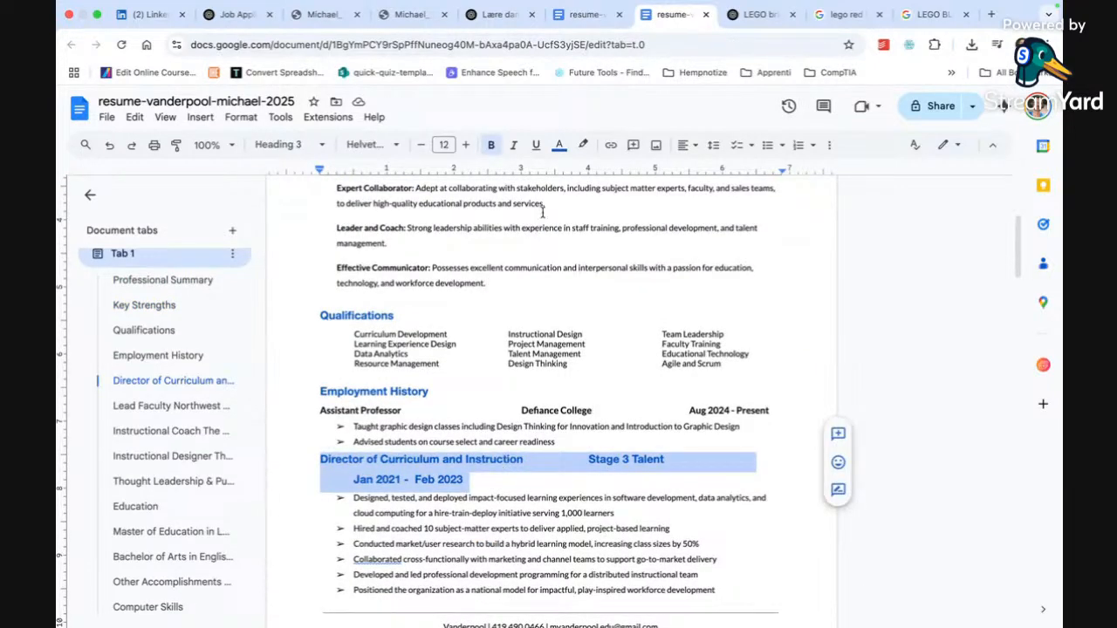
pyautogui.click(422, 145)
pyautogui.click(421, 144)
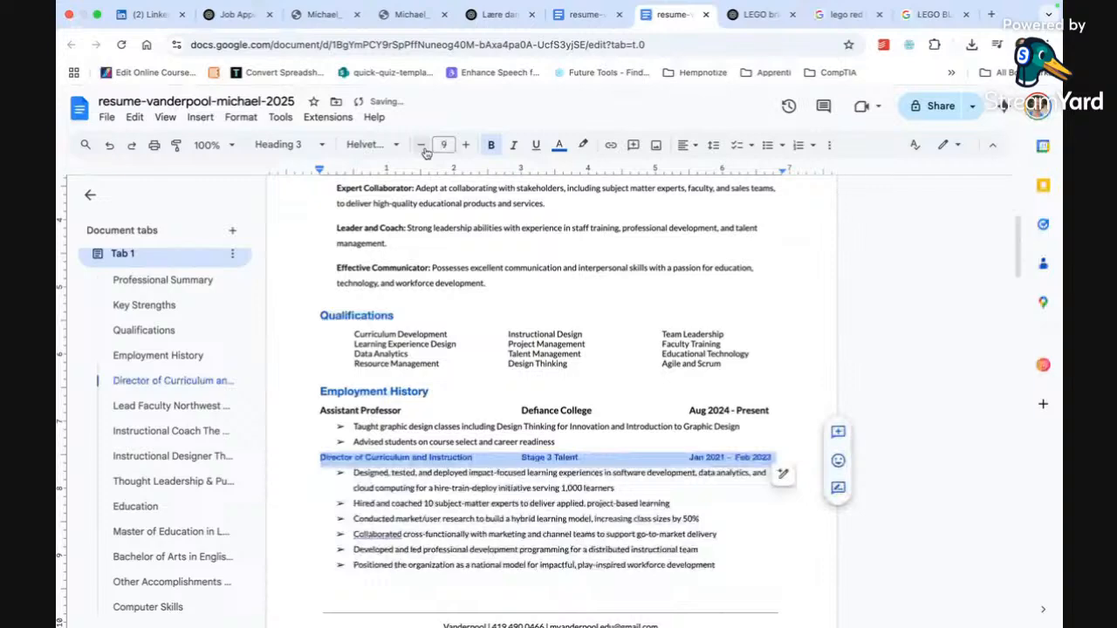
# - Remove the blank line above the Lead Faculty entry and set that job line to font size 9
pyautogui.scroll(-5, 416, 360)
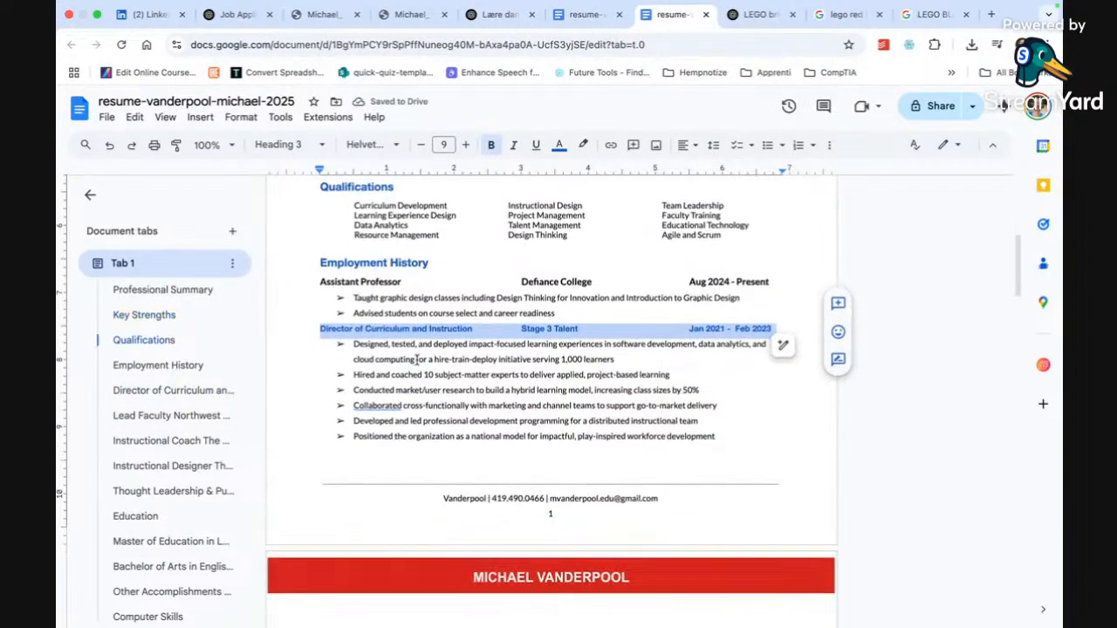
pyautogui.scroll(-3, 416, 359)
pyautogui.click(416, 359)
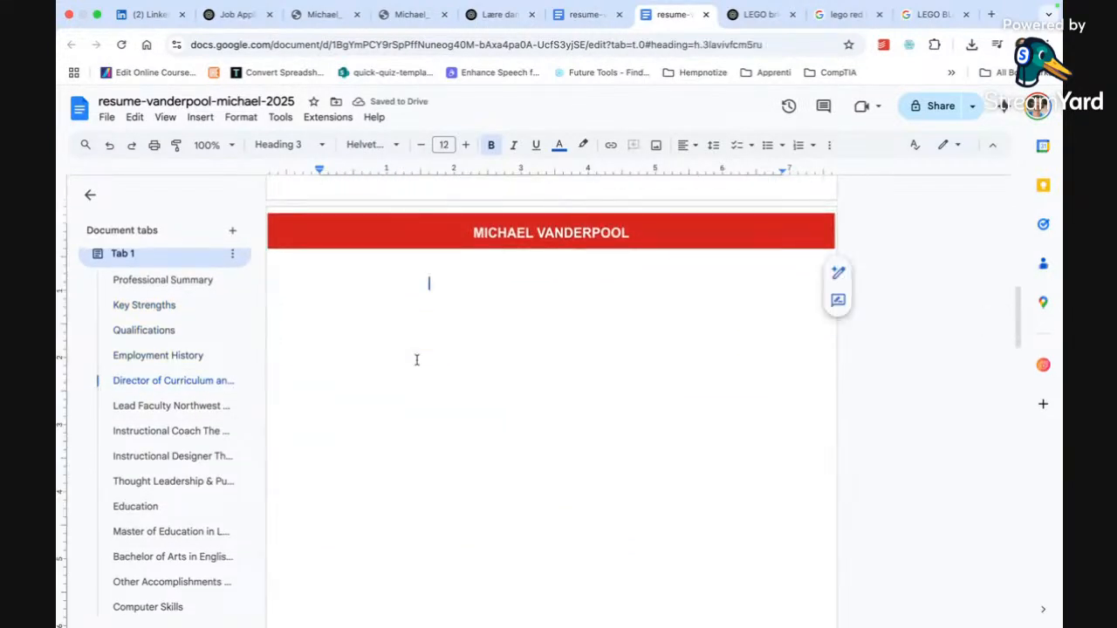
pyautogui.press('Delete')
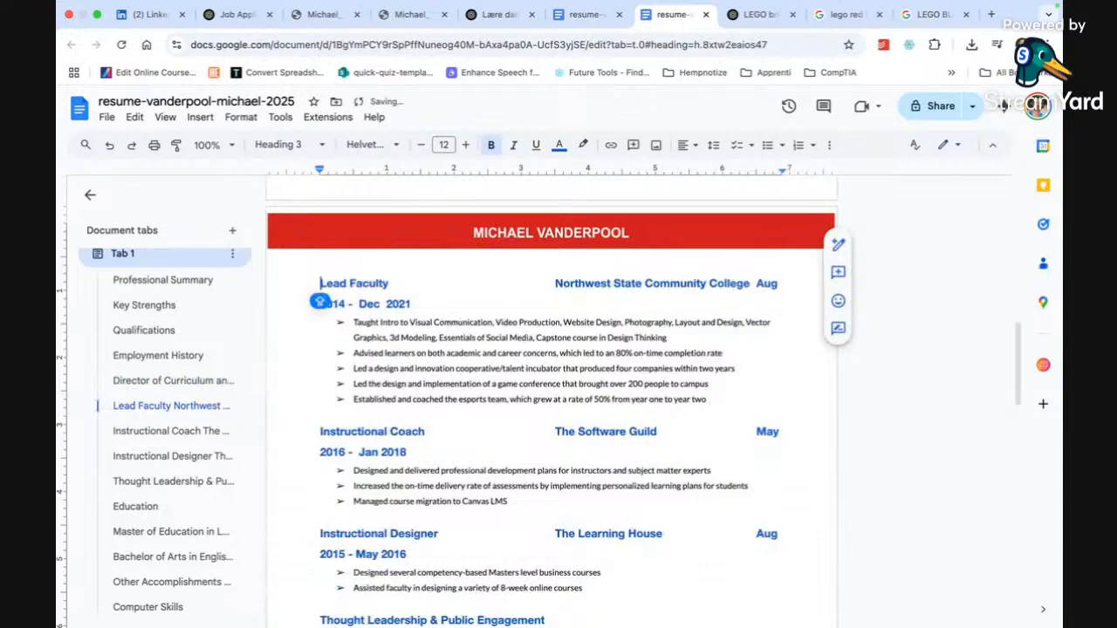
pyautogui.keyDown('shift'); pyautogui.click(413, 303); pyautogui.keyUp('shift')
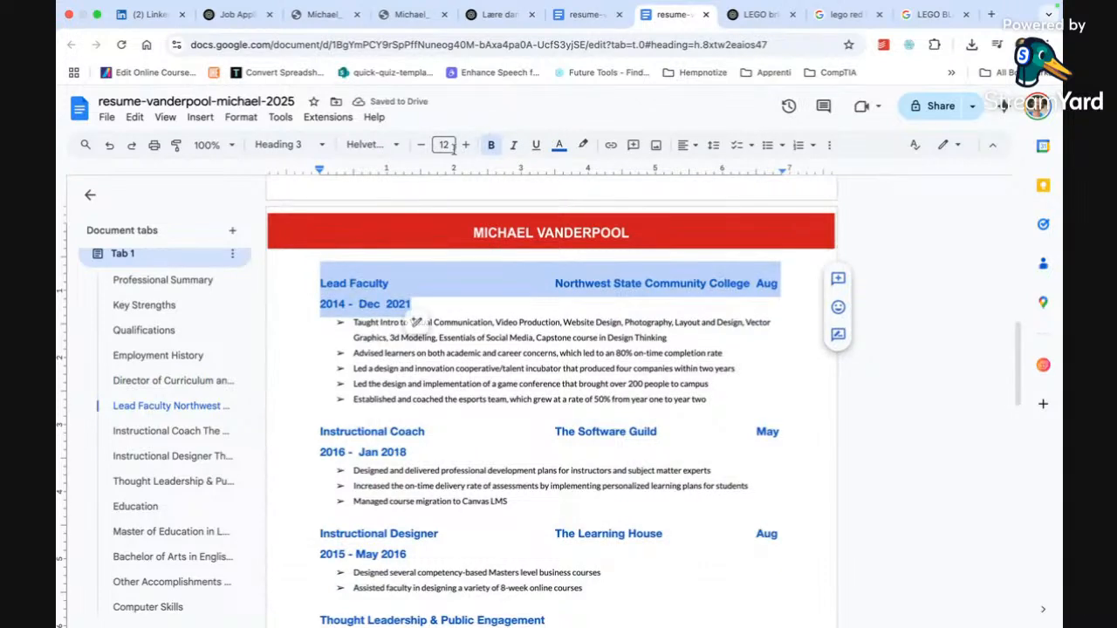
pyautogui.click(445, 145)
pyautogui.click(444, 191)
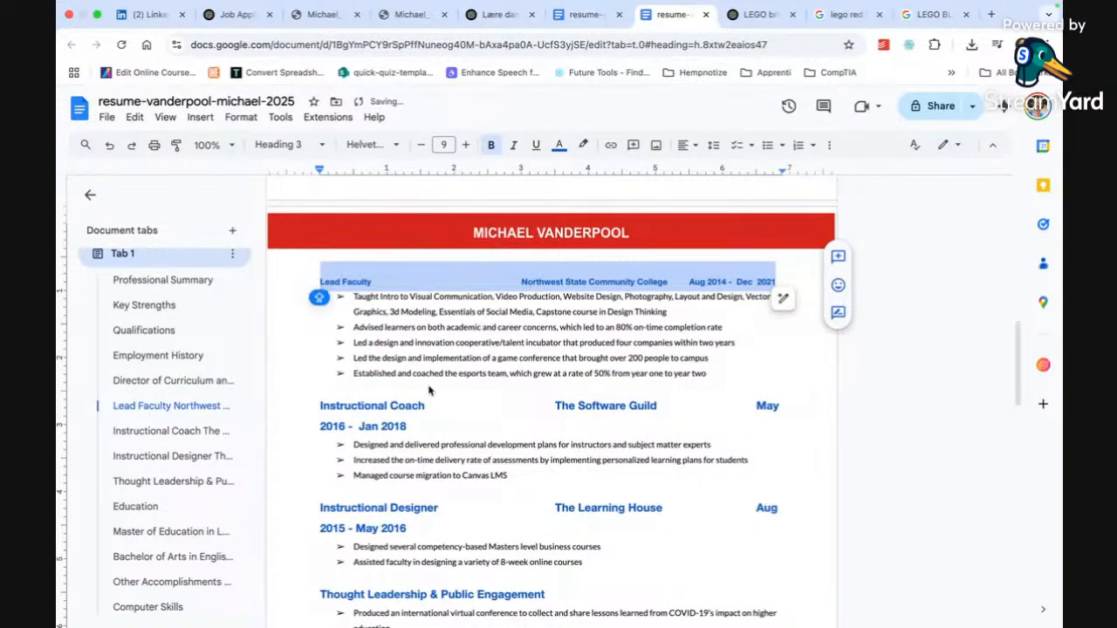
# - Reduce the Instructional Coach and Instructional Designer job lines to font size 9
pyautogui.click(408, 425)
pyautogui.keyDown('shift'); pyautogui.click(317, 406); pyautogui.keyUp('shift')
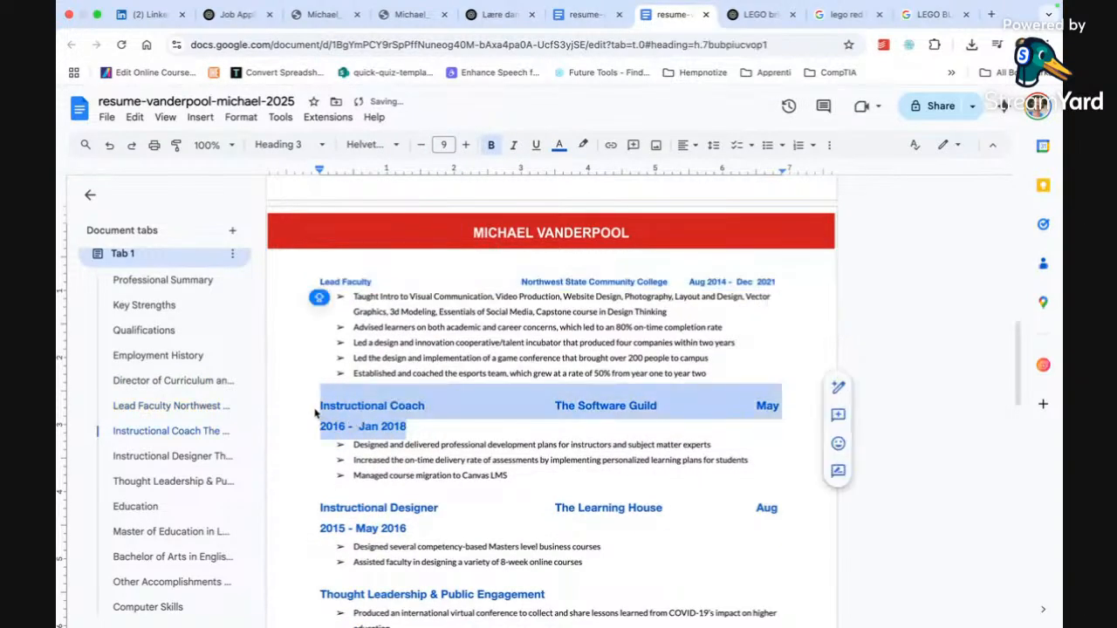
pyautogui.click(420, 145)
pyautogui.click(421, 145)
pyautogui.moveTo(419, 497); pyautogui.dragTo(317, 481)
pyautogui.click(421, 145)
pyautogui.click(420, 145)
pyautogui.click(421, 144)
# - Reduce the Master of Education in Learning Design line under Education to font size 9
pyautogui.scroll(-1, 424, 489)
pyautogui.tripleClick(421, 472)
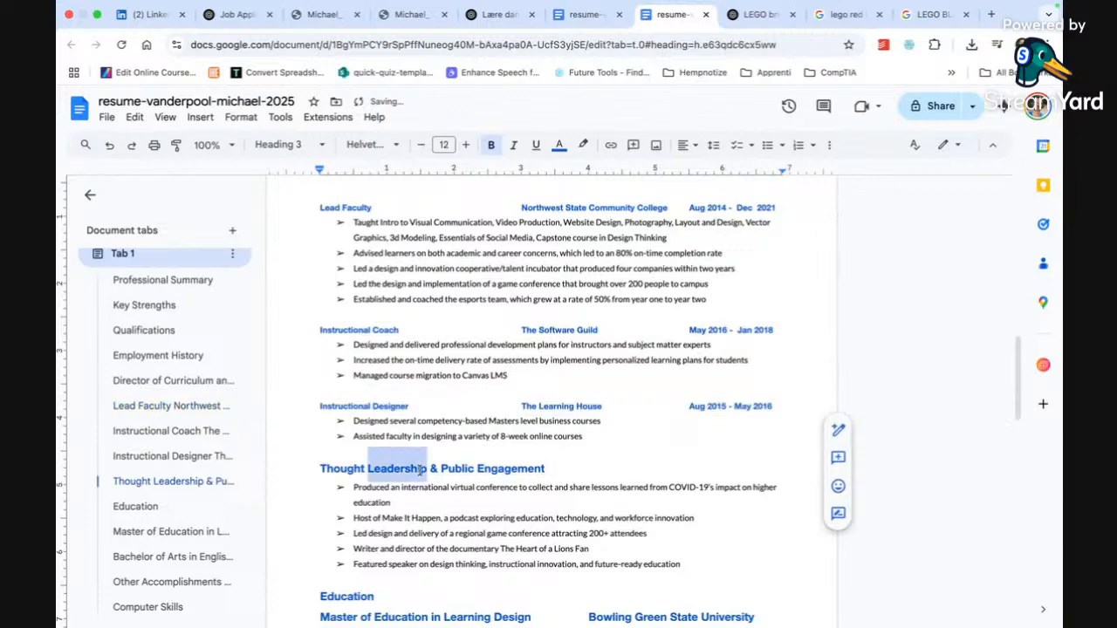
pyautogui.scroll(-1, 416, 519)
pyautogui.scroll(-1, 417, 519)
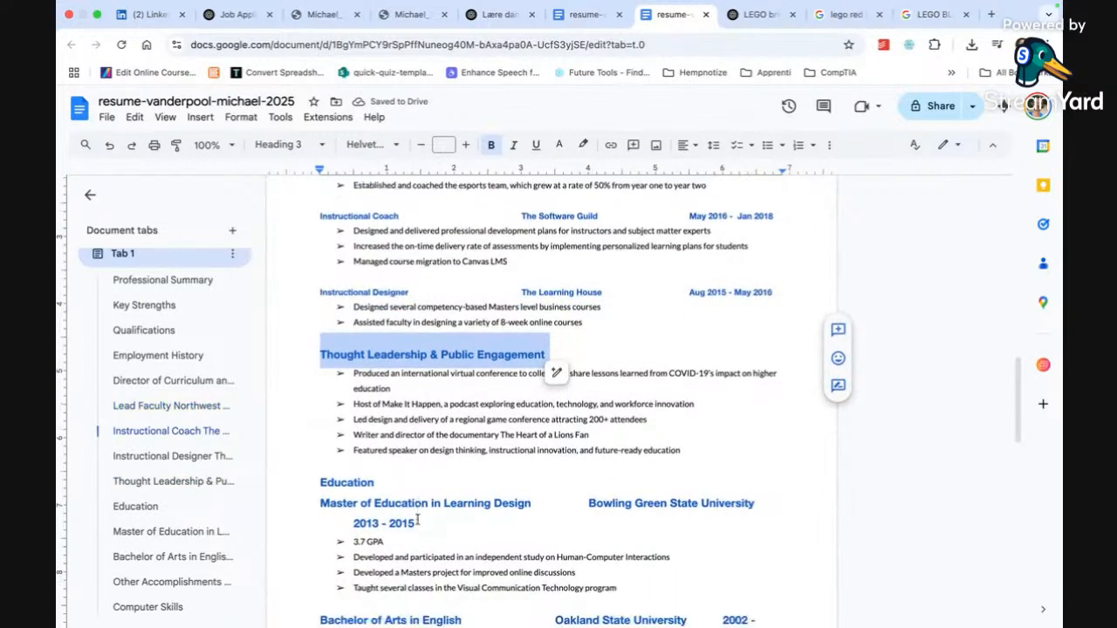
pyautogui.tripleClick(416, 521)
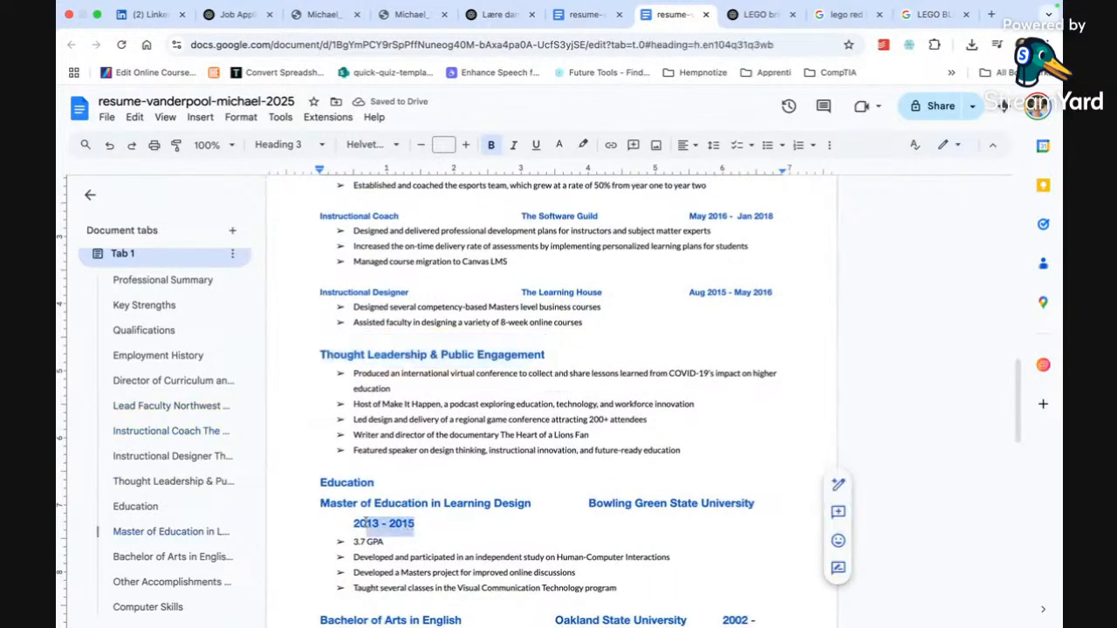
pyautogui.click(394, 146)
pyautogui.click(425, 145)
pyautogui.click(425, 146)
pyautogui.click(424, 145)
# - Reduce the Bachelor of Arts in English line under Education to font size 9
pyautogui.scroll(-2, 373, 472)
pyautogui.tripleClick(353, 527)
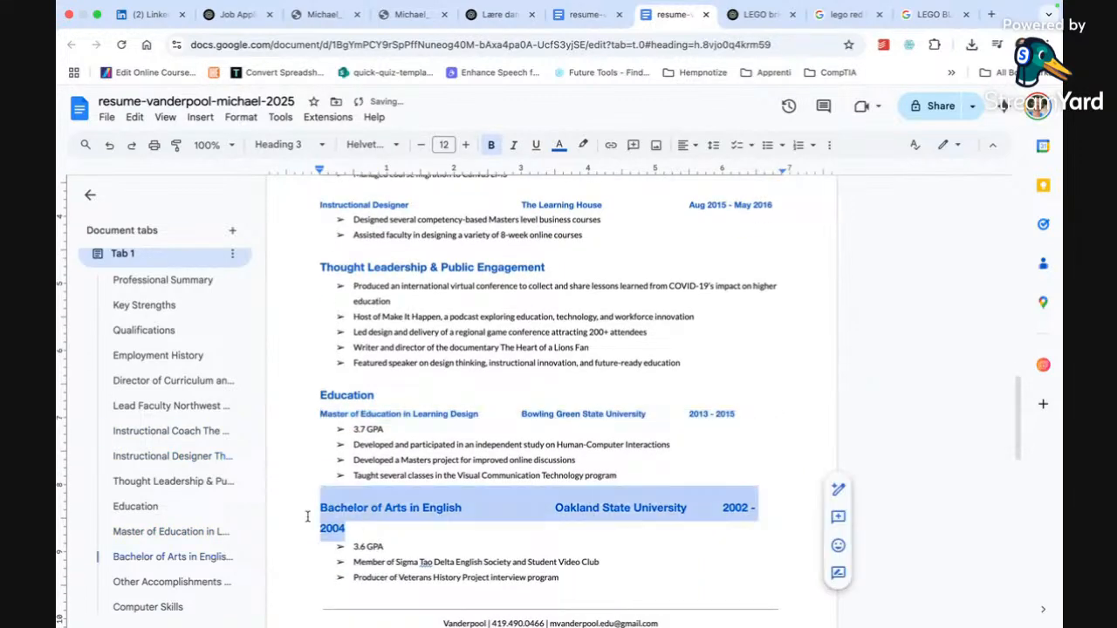
pyautogui.click(421, 145)
pyautogui.click(421, 145)
pyautogui.click(420, 145)
# - Review the heading colours and sizes throughout the resume, from the last page back to the first
pyautogui.scroll(-5, 418, 352)
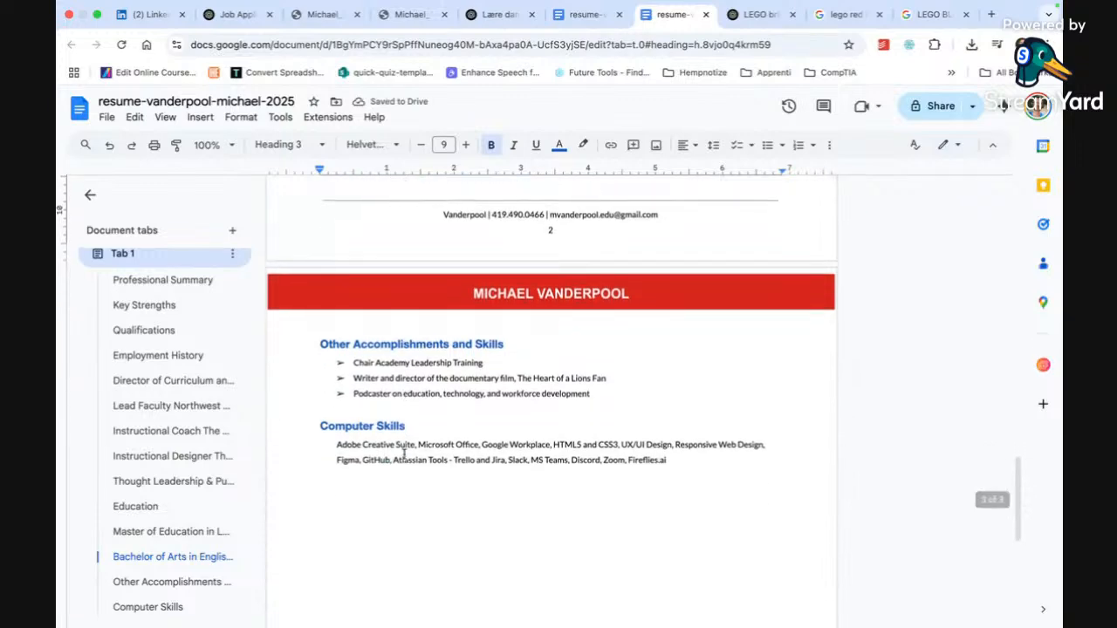
pyautogui.click(404, 456)
pyautogui.scroll(1, 406, 441)
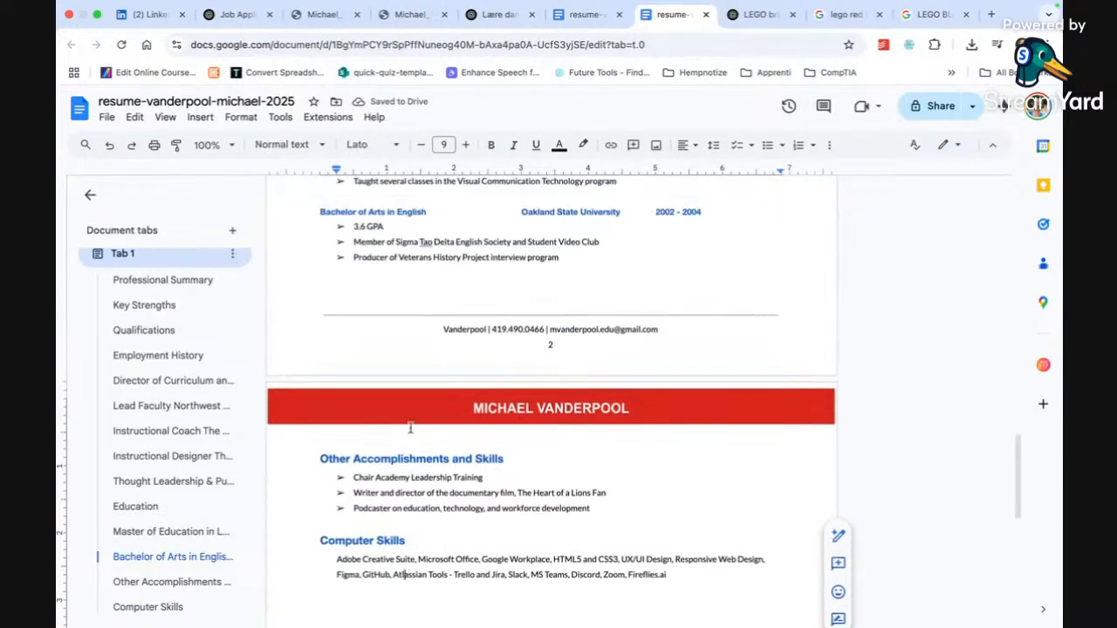
pyautogui.click(431, 409)
pyautogui.scroll(3, 431, 412)
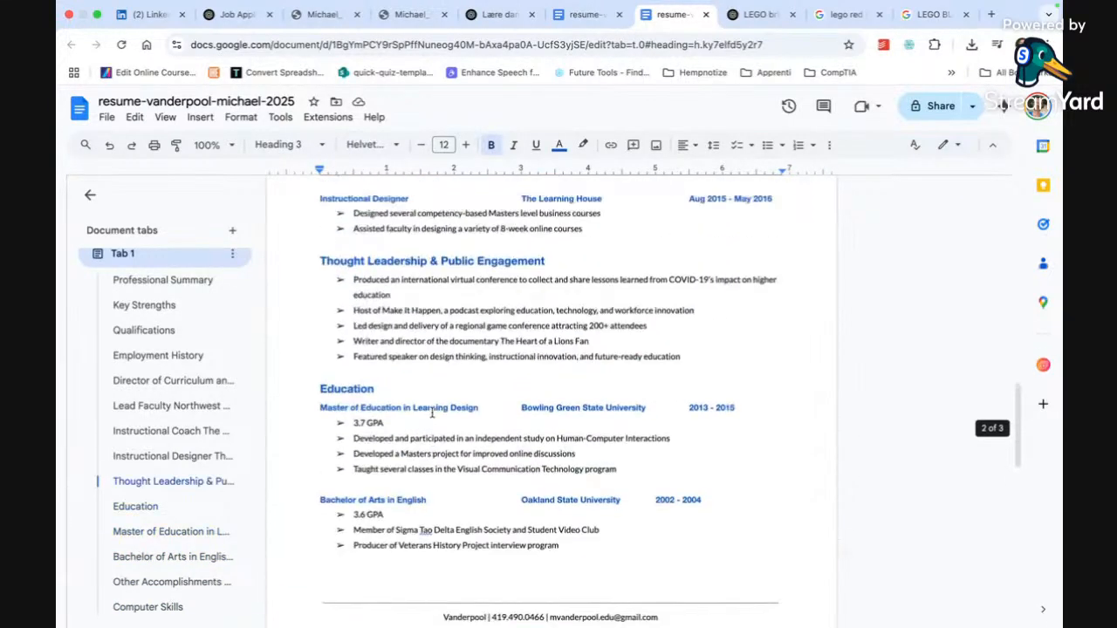
pyautogui.scroll(10, 431, 414)
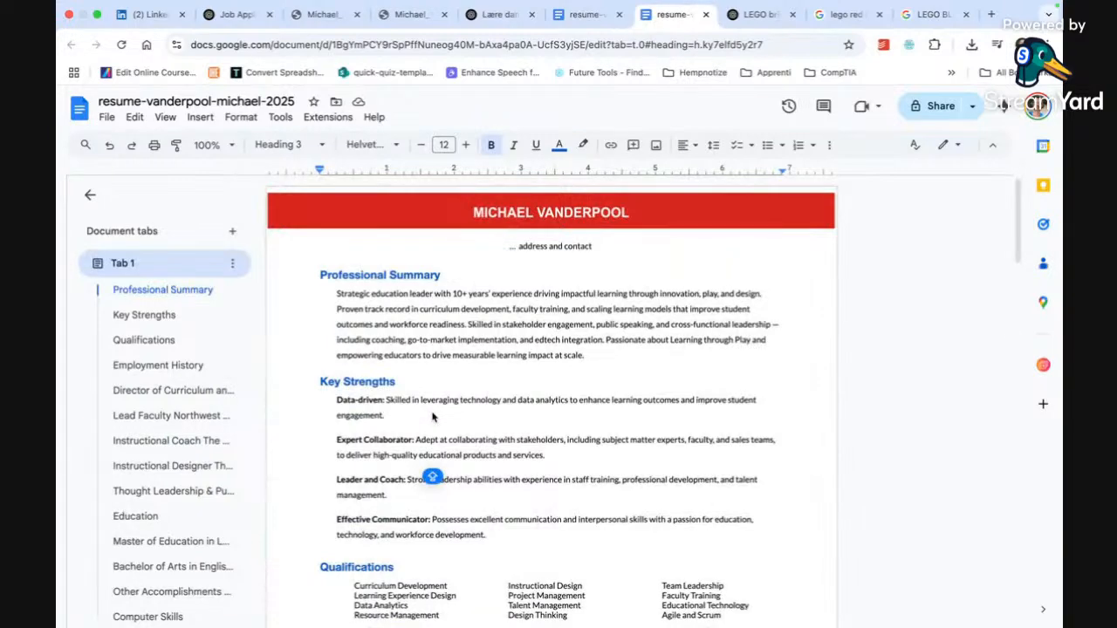
pyautogui.scroll(-4, 445, 398)
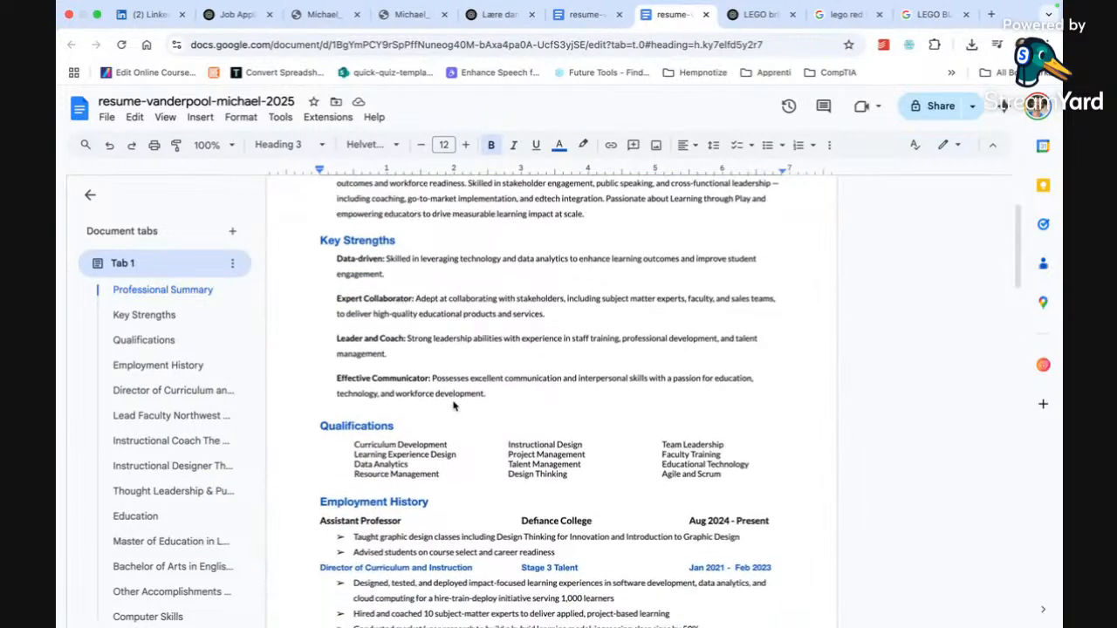
pyautogui.scroll(5, 451, 399)
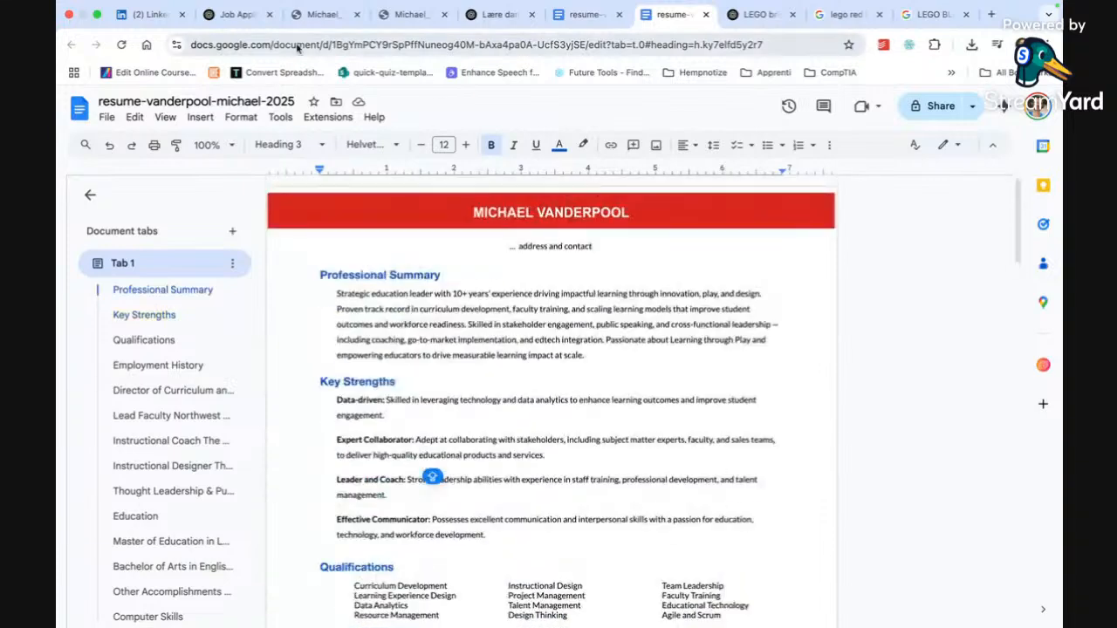
# - Switch to the ChatGPT job application conversation, download the LEGO stud-bullet resume PDF and open it to inspect its layout
pyautogui.click(240, 15)
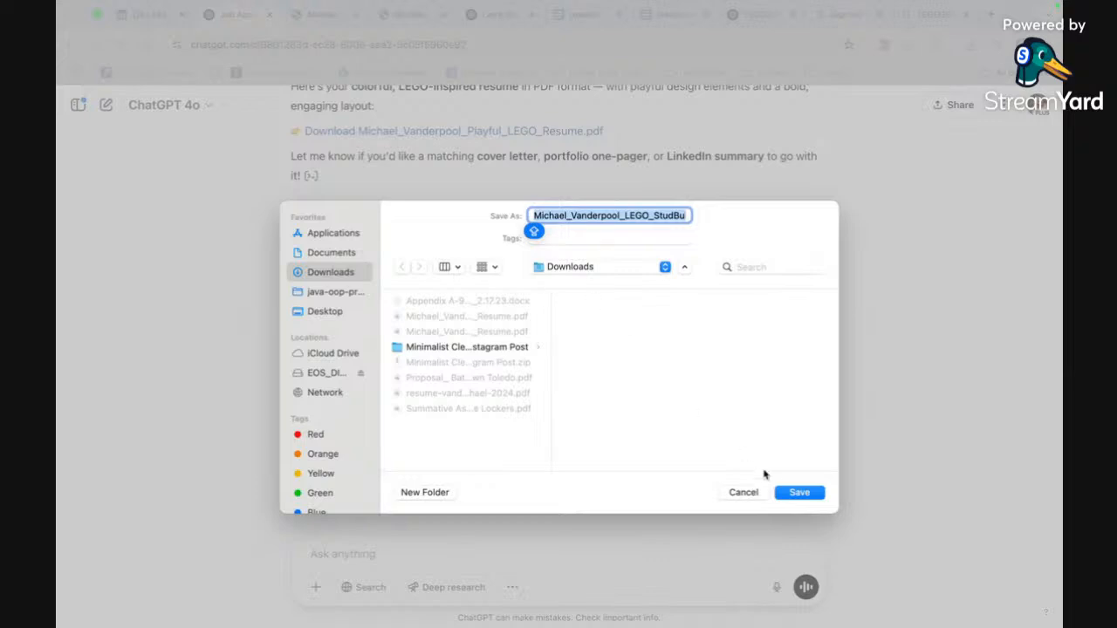
pyautogui.click(798, 492)
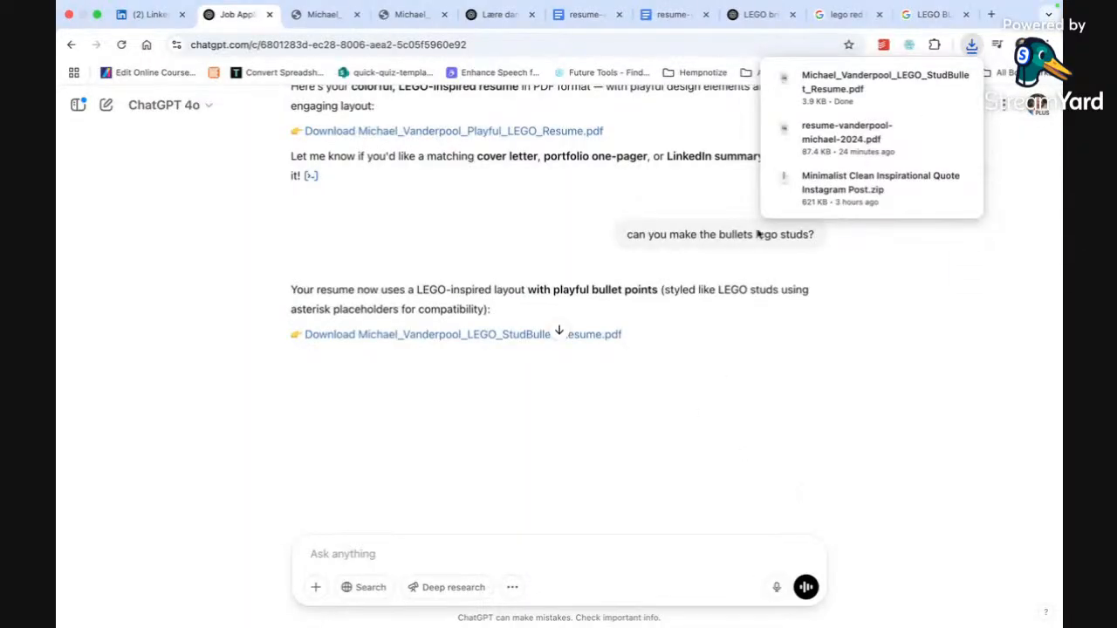
pyautogui.click(841, 89)
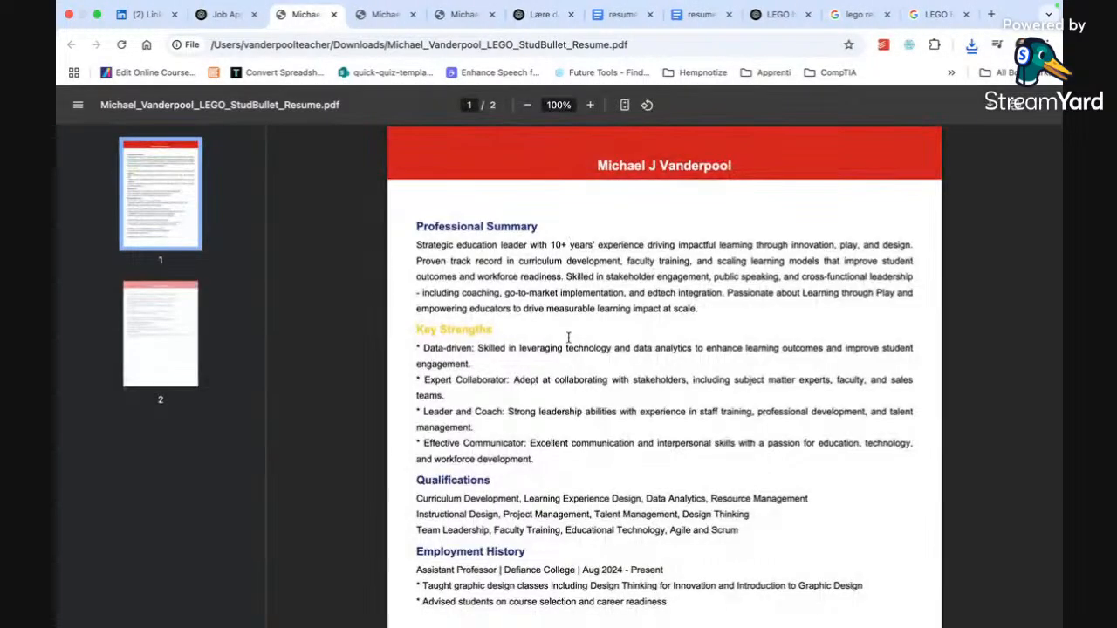
pyautogui.scroll(-5, 568, 337)
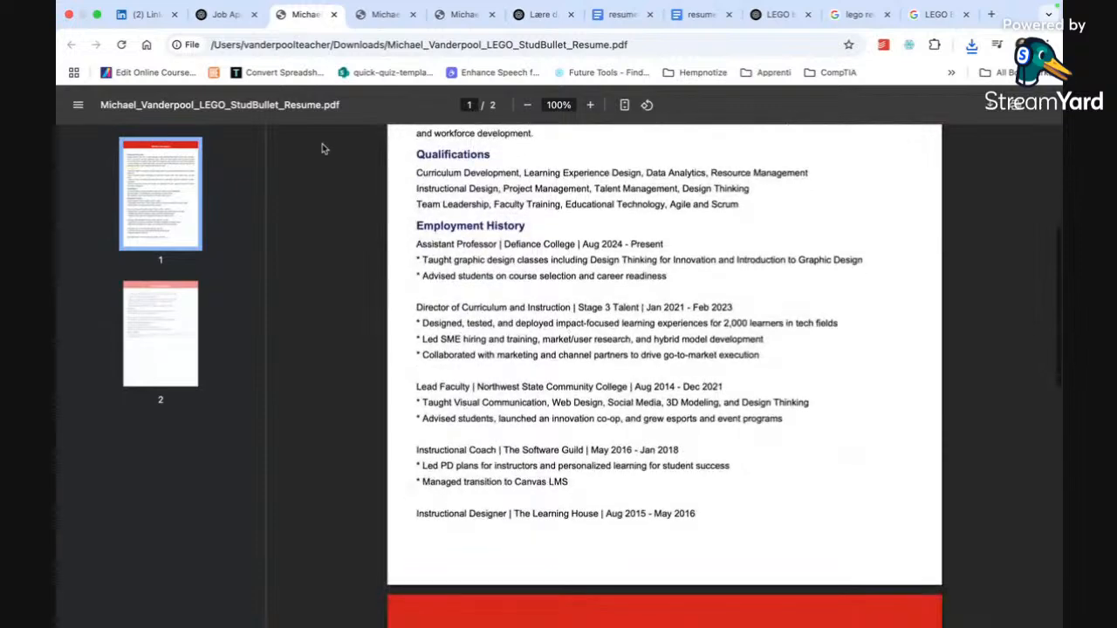
# - Return to the ChatGPT conversation and save another copy of the stud-bullet resume PDF
pyautogui.click(224, 14)
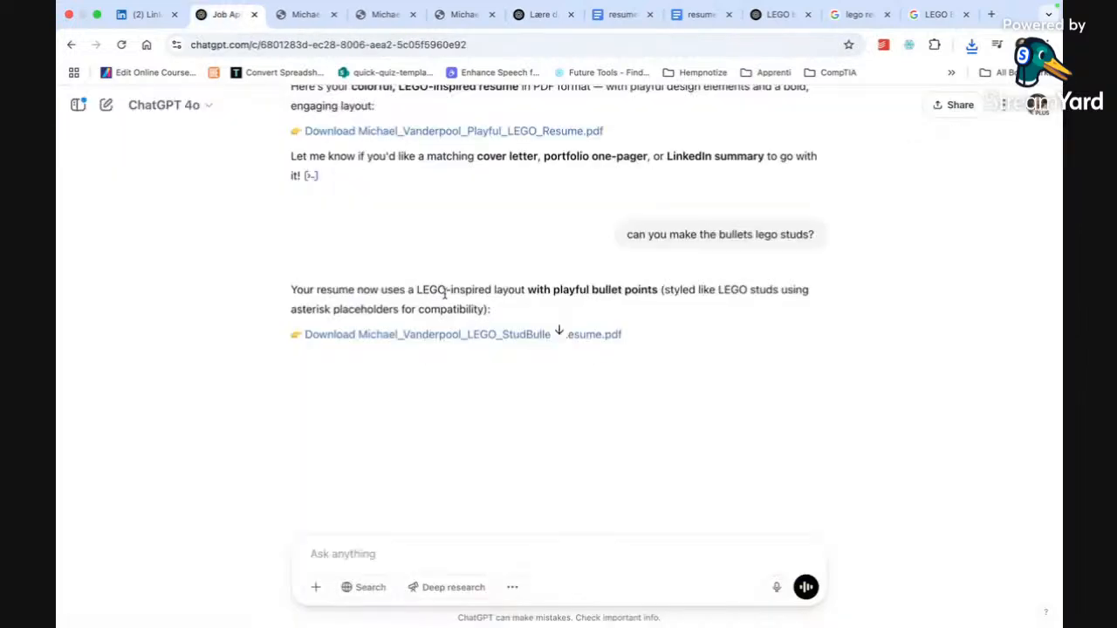
pyautogui.click(444, 297)
pyautogui.click(799, 493)
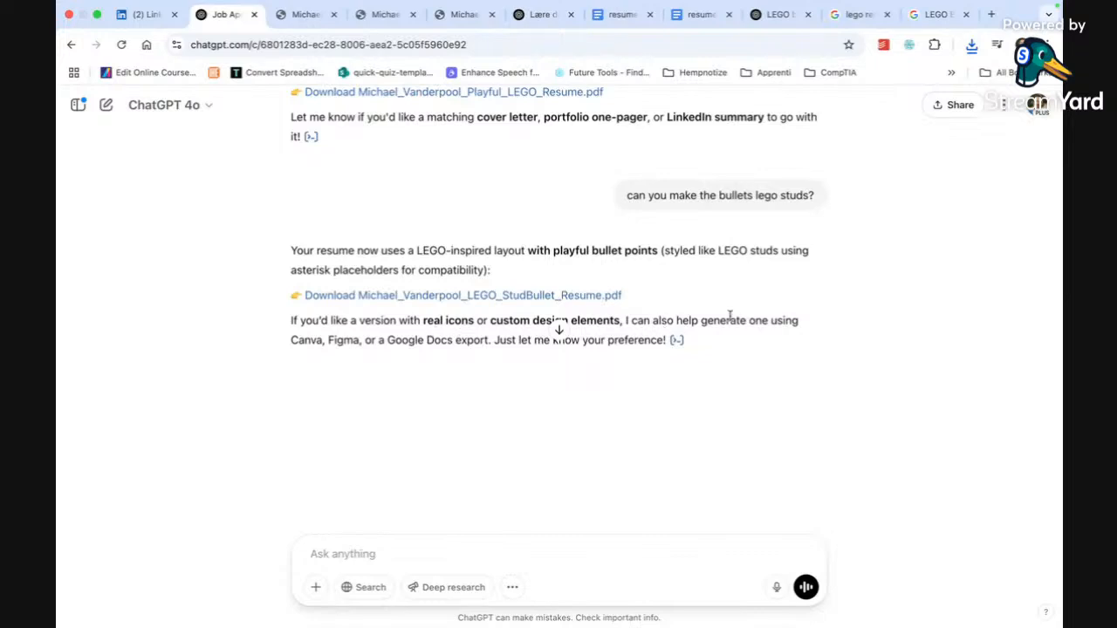
# - Send ChatGPT the prompt "GENERATE USING CANVA"
pyautogui.click(373, 548)
pyautogui.write('GENERATE USING CANVA')
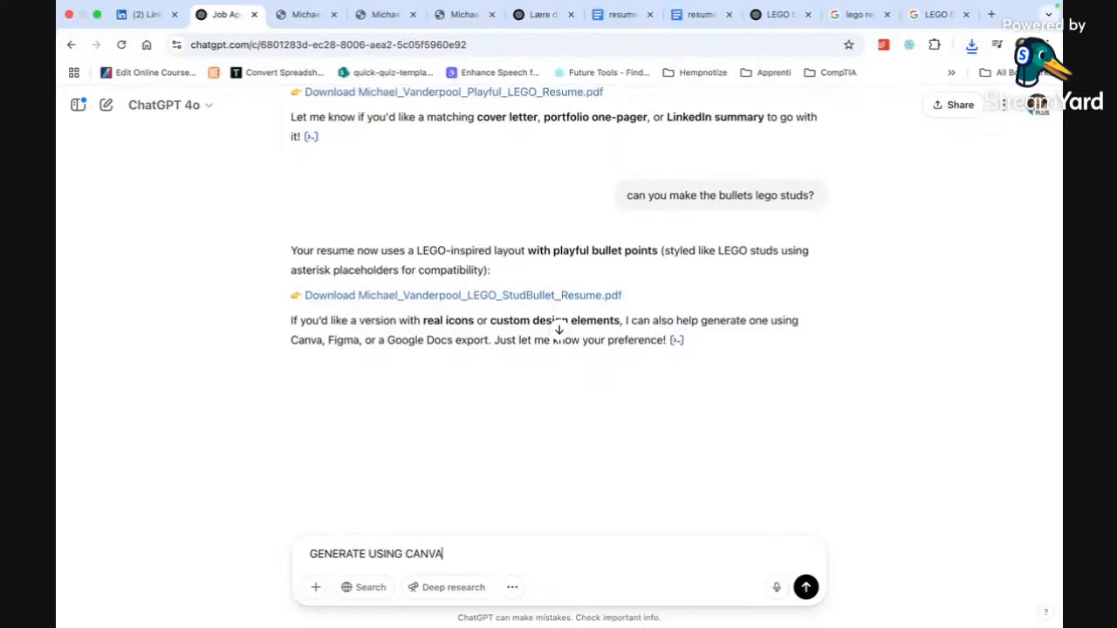
pyautogui.press('Return')
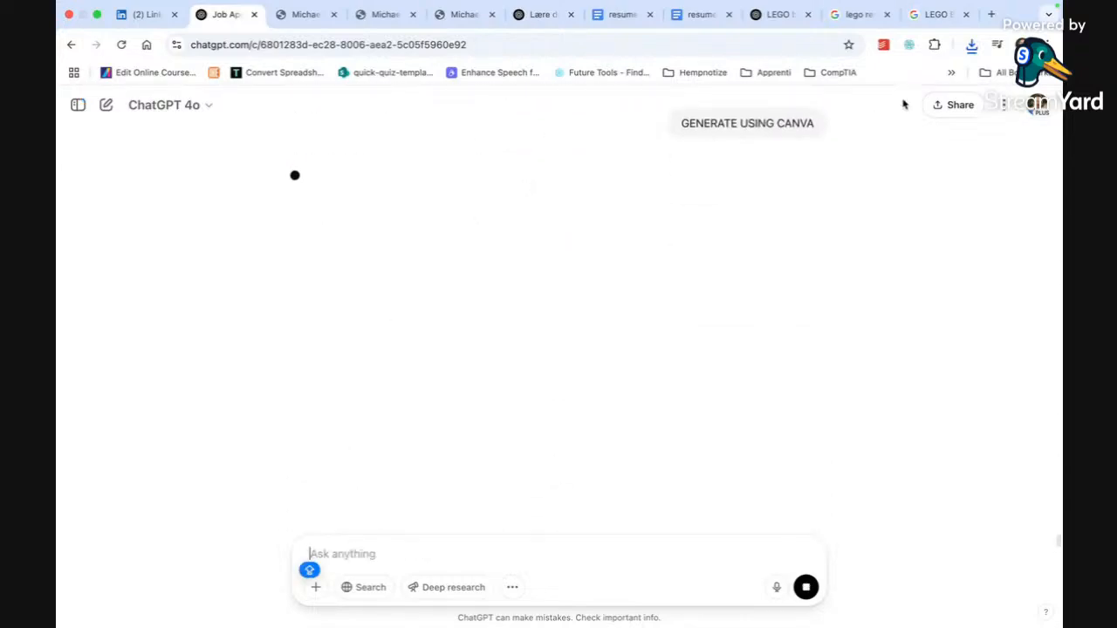
# - Open the second downloaded copy of the stud-bullet resume PDF and look over its first page
pyautogui.click(971, 45)
pyautogui.click(840, 129)
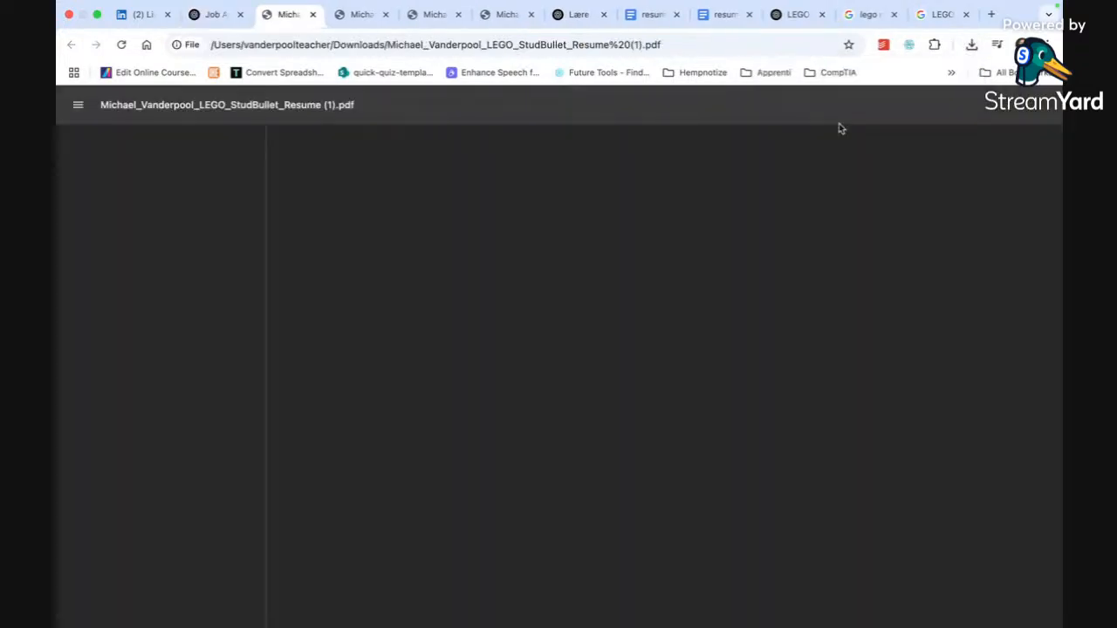
pyautogui.scroll(-1, 523, 352)
pyautogui.scroll(1, 526, 352)
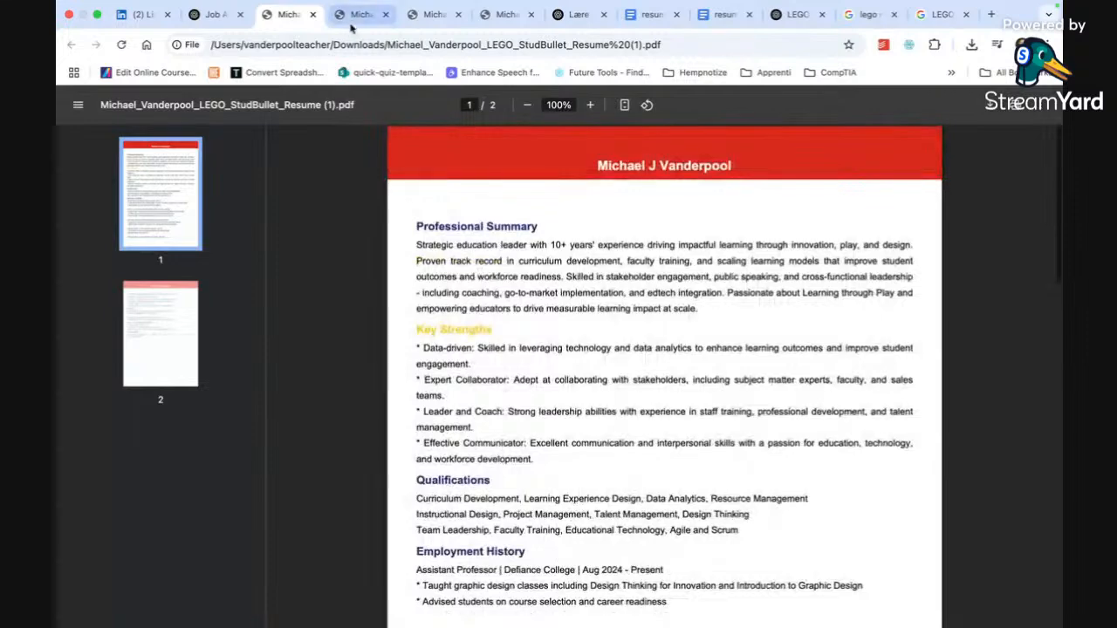
# - Close the duplicate stud-bullet PDF and switch to the 2025 resume in Google Docs
pyautogui.click(375, 16)
pyautogui.click(385, 15)
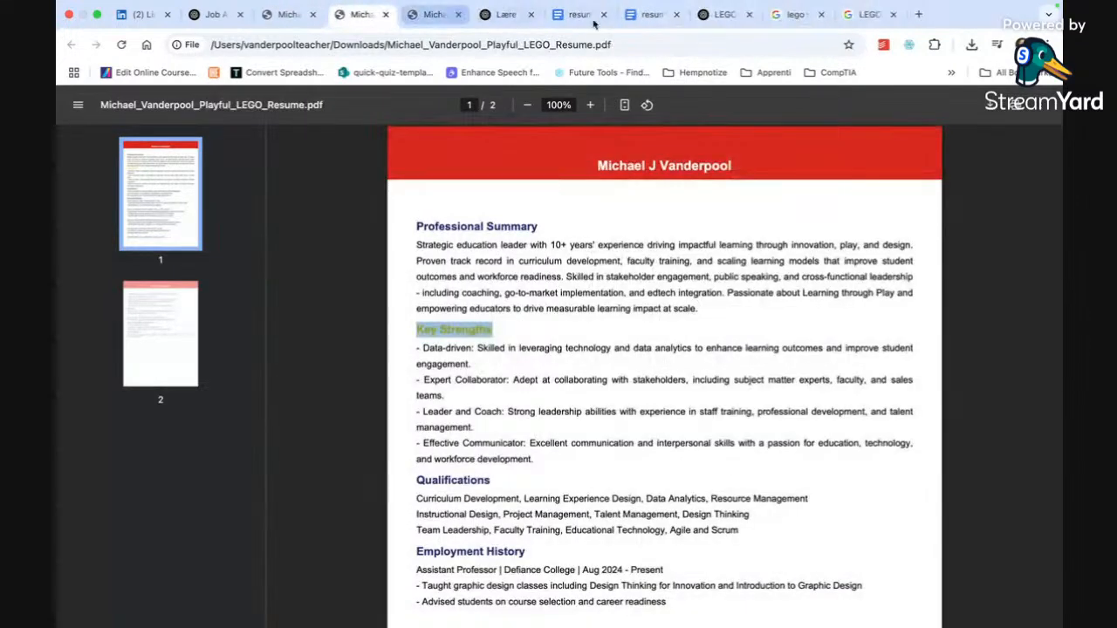
pyautogui.click(656, 18)
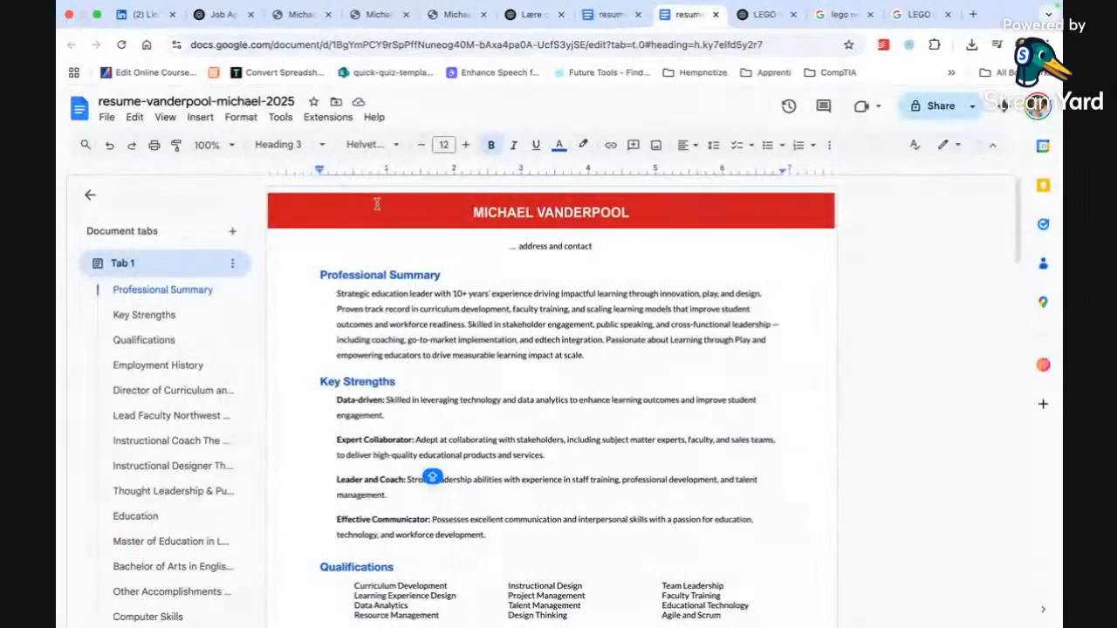
# - Try to cut the red name banner from the page header and reposition it, and undo these changes
pyautogui.click(369, 202)
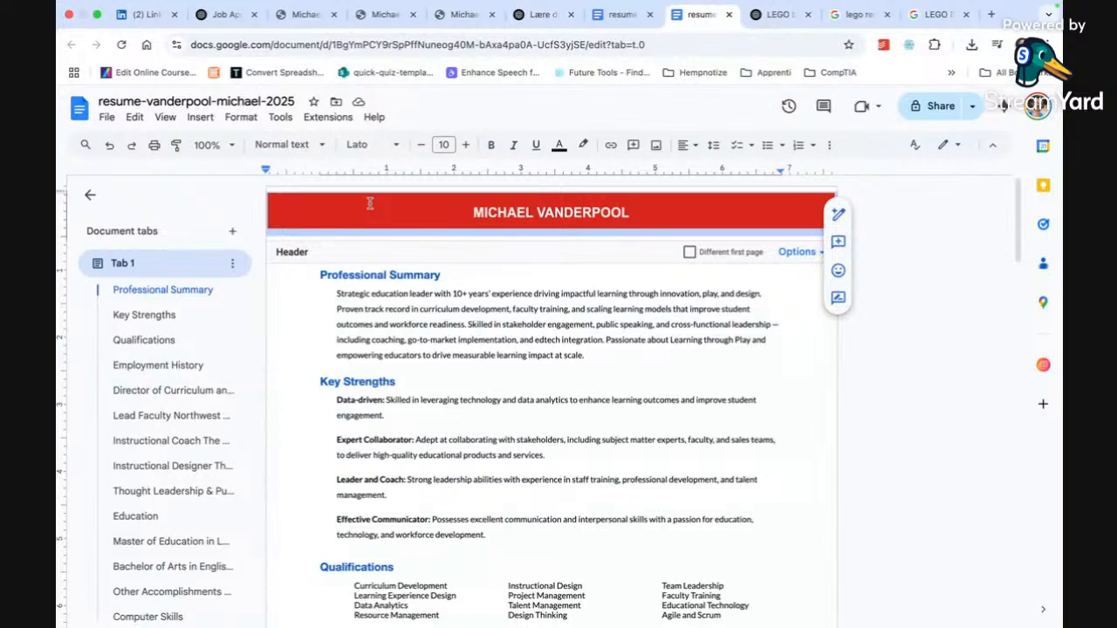
pyautogui.press('BackSpace')
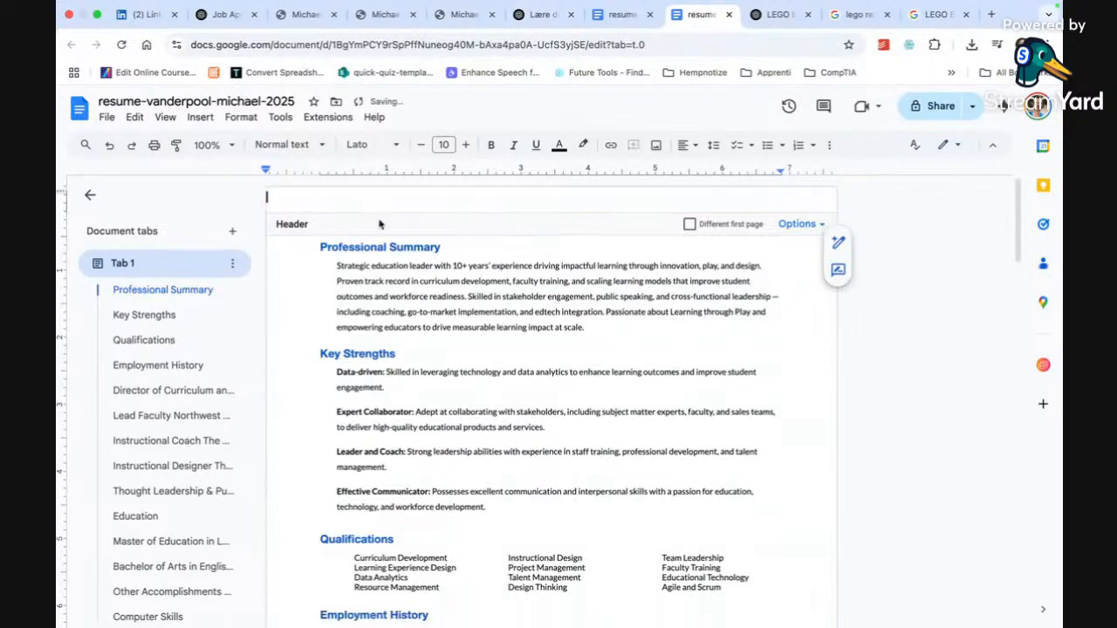
pyautogui.click(404, 248)
pyautogui.press('Return')
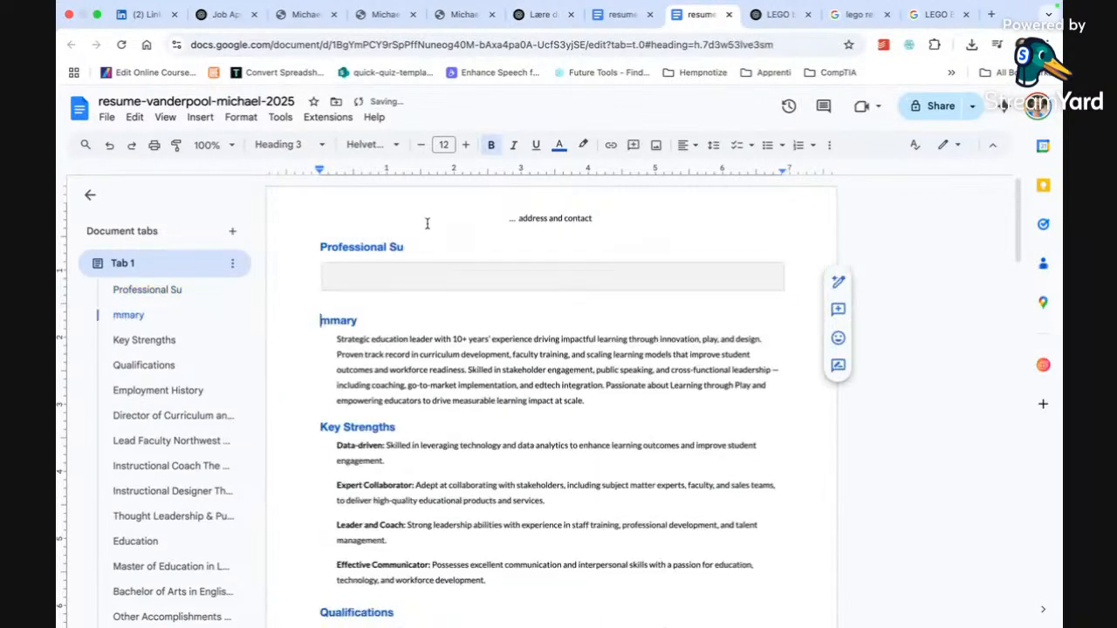
pyautogui.moveTo(419, 271); pyautogui.dragTo(341, 207)
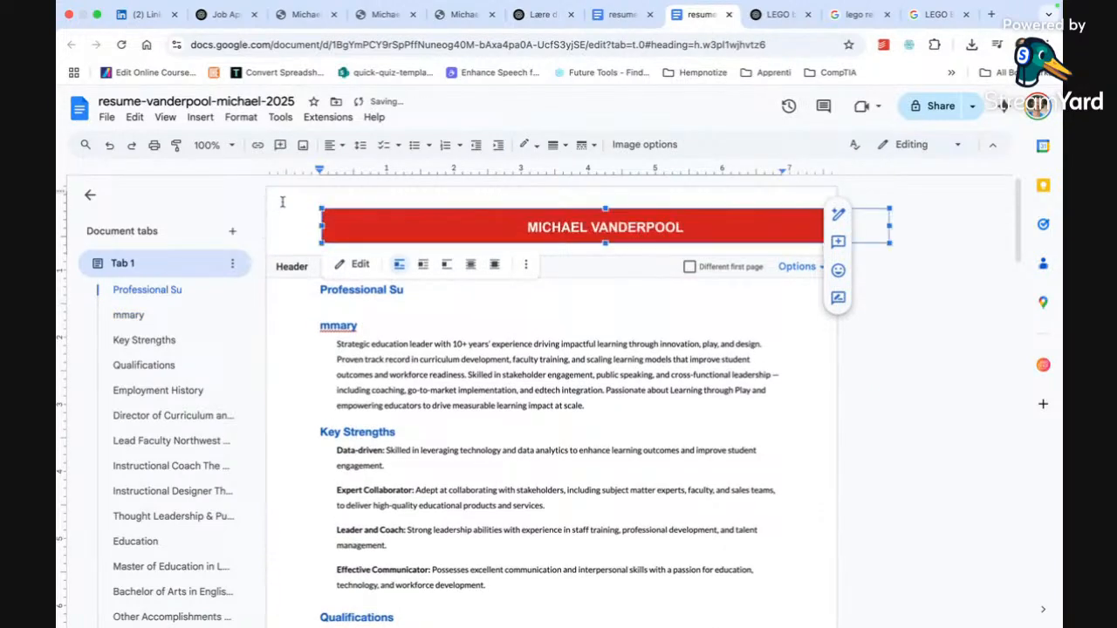
pyautogui.moveTo(320, 205)
pyautogui.mouseDown()
pyautogui.moveTo(255, 172)
pyautogui.moveTo(267, 169)
pyautogui.mouseUp()
pyautogui.hotkey('ctrl', 'z')
pyautogui.hotkey('ctrl', 'z')
pyautogui.hotkey('ctrl', 'z')
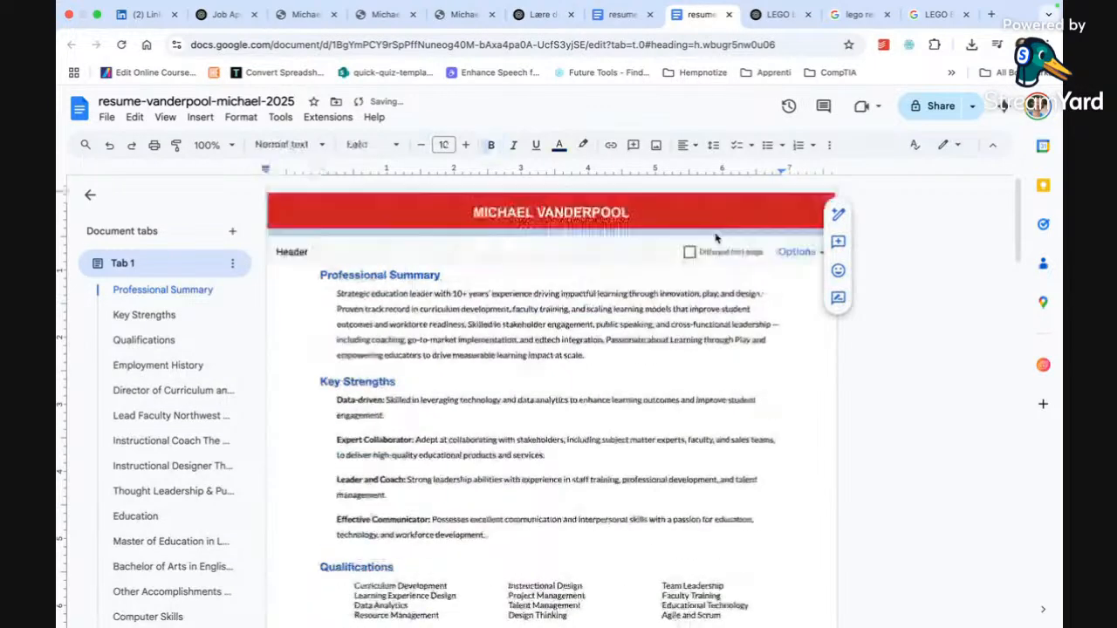
pyautogui.click(708, 299)
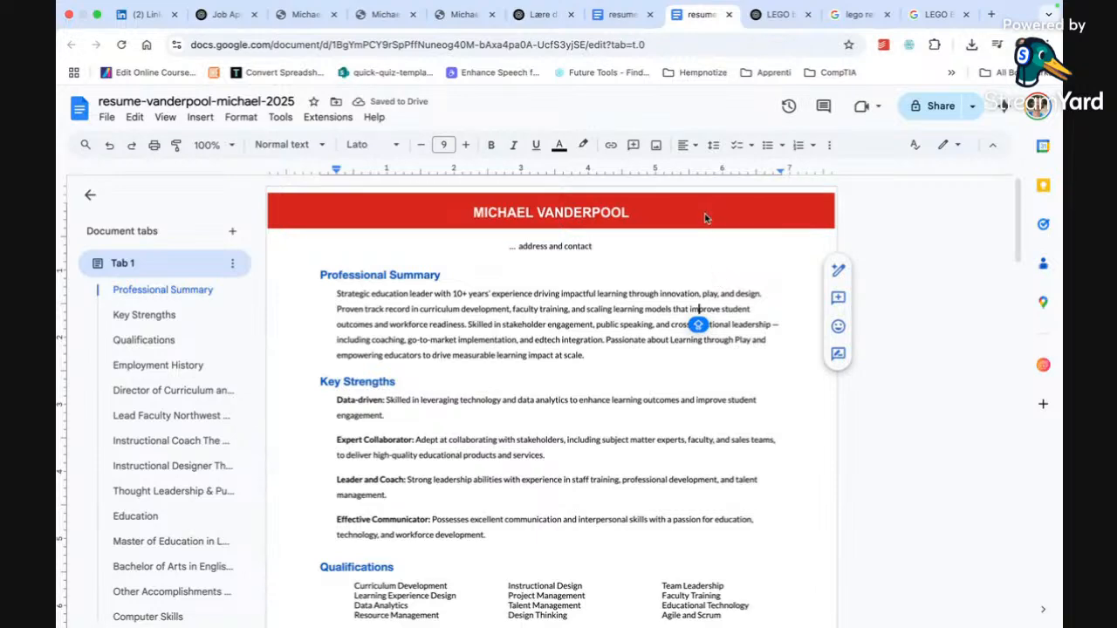
# - Review the resume's first two pages, checking the Key Strengths text and the alignment of the job lines under Employment History
pyautogui.scroll(-10, 492, 378)
pyautogui.scroll(-3, 464, 472)
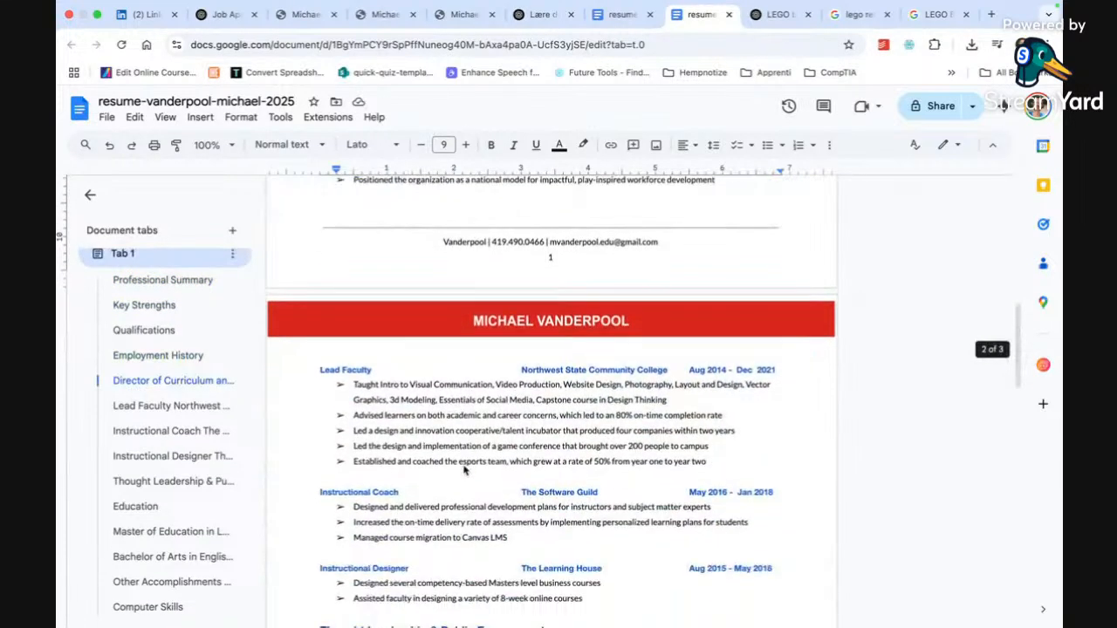
pyautogui.scroll(15, 464, 471)
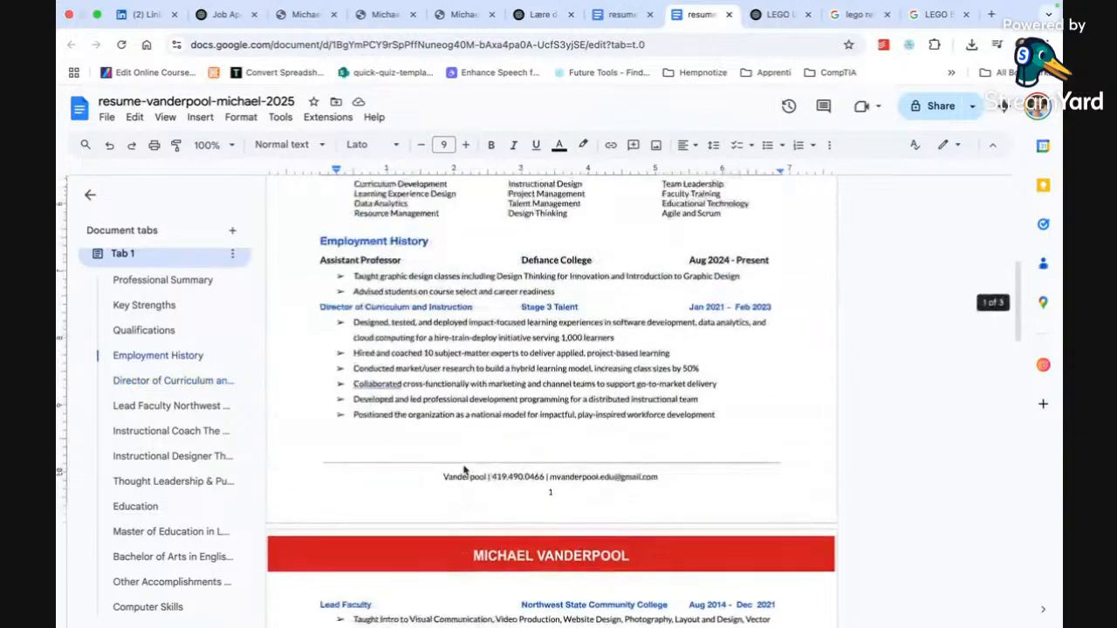
pyautogui.scroll(-2, 463, 466)
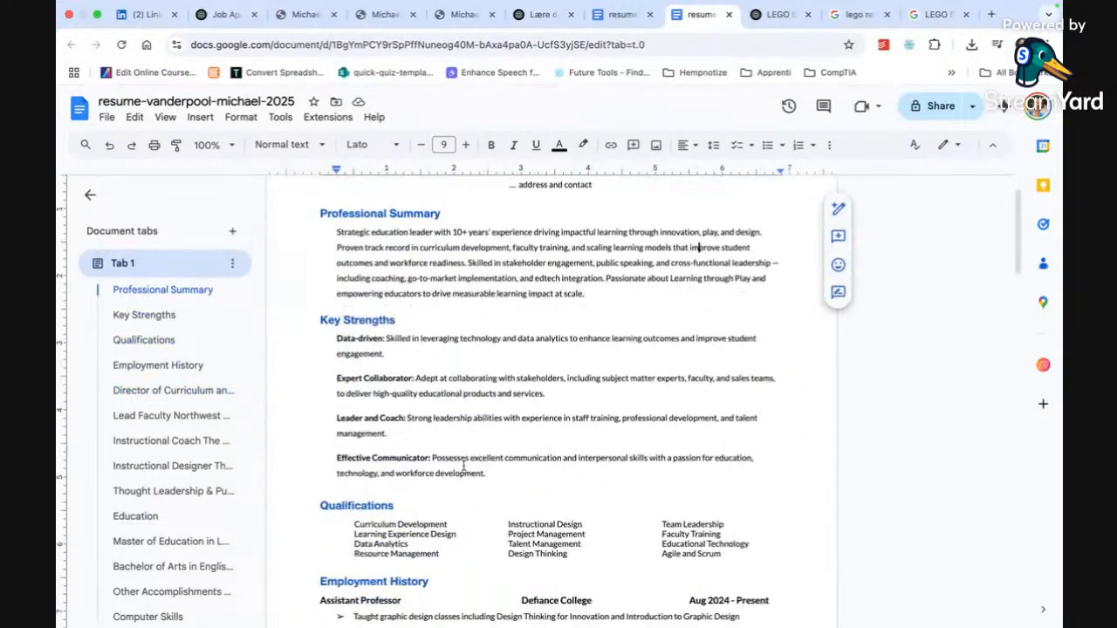
pyautogui.click(381, 363)
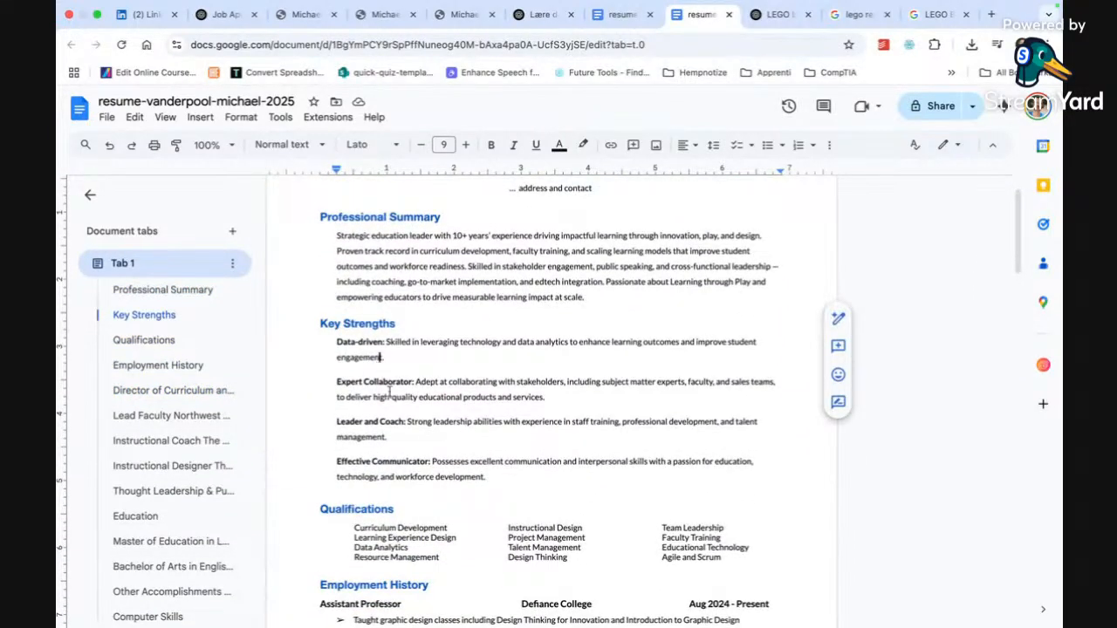
pyautogui.moveTo(488, 478); pyautogui.dragTo(324, 348)
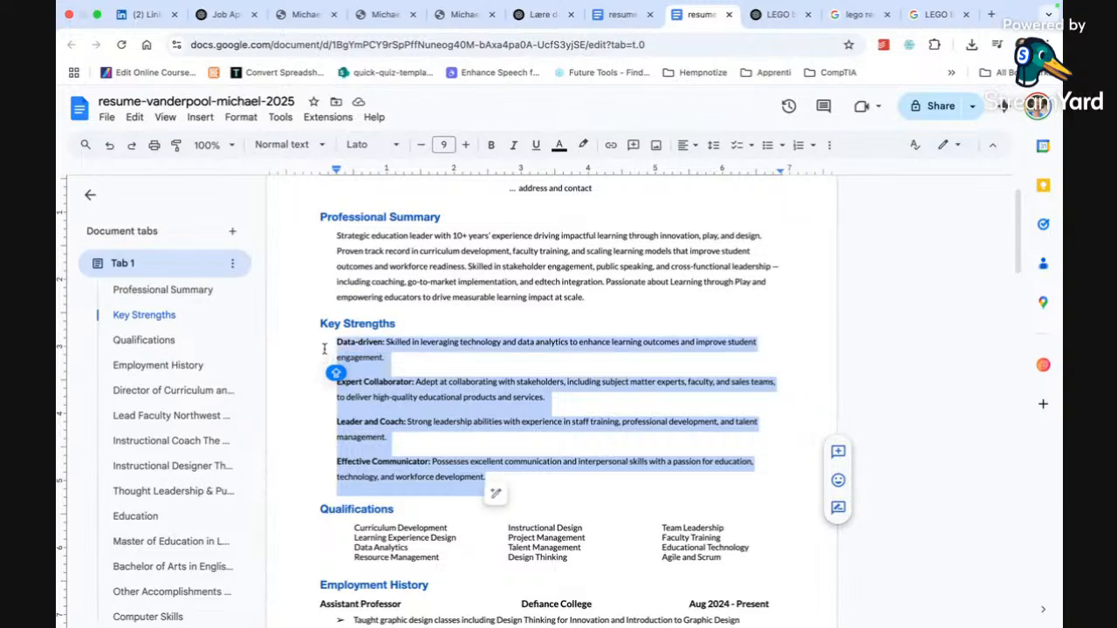
pyautogui.scroll(-5, 384, 423)
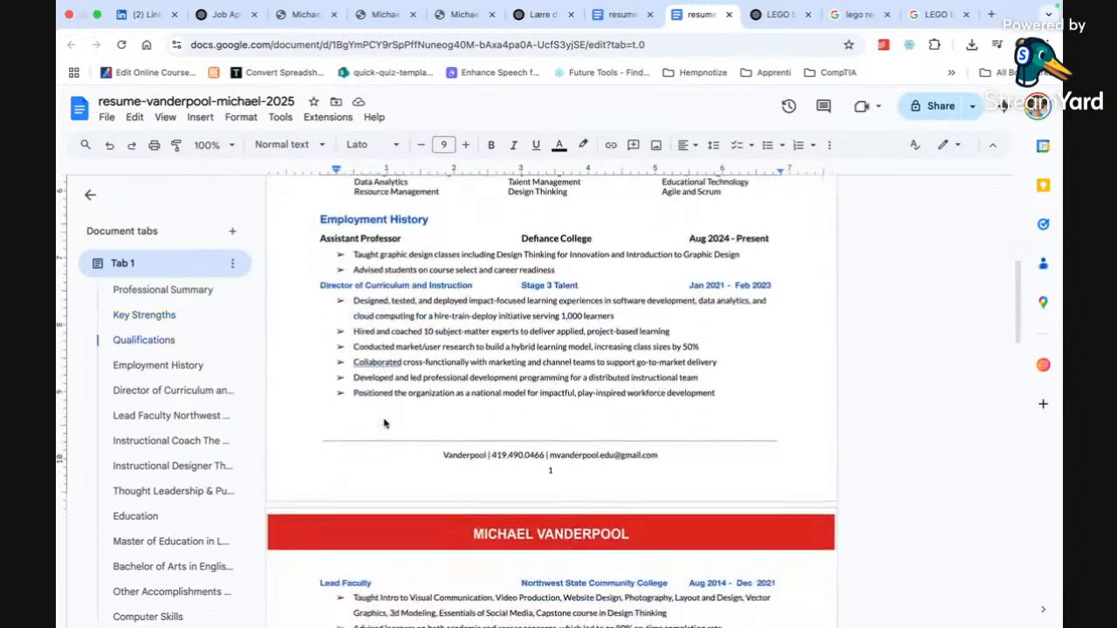
pyautogui.scroll(-4, 384, 423)
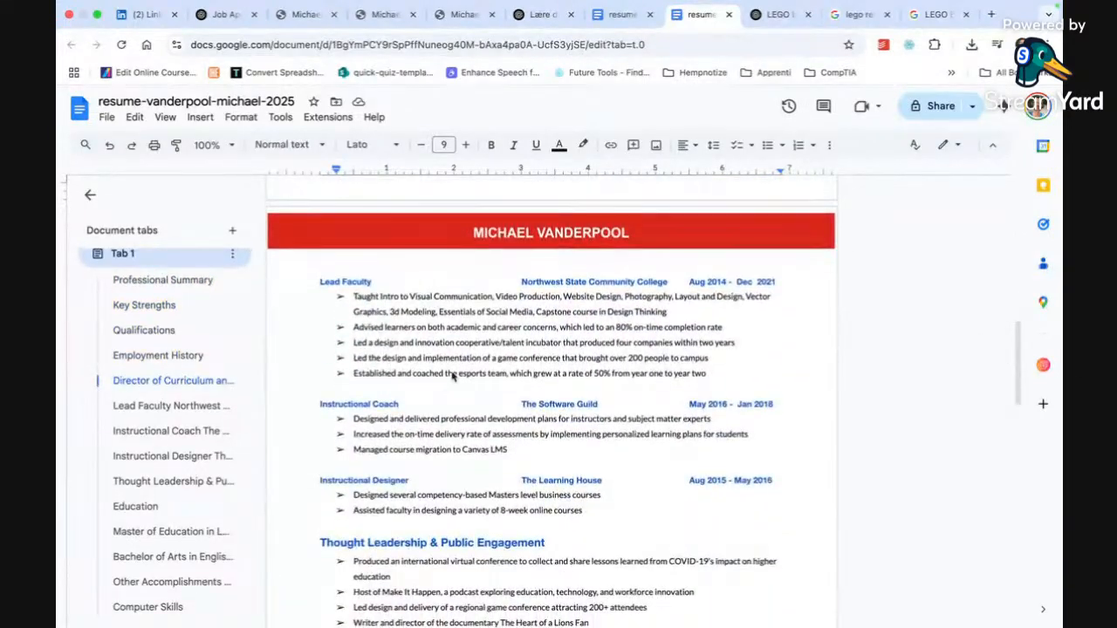
# - Remove one tab before Northwest State Community College and one before The Software Guild in their job lines
pyautogui.click(522, 283)
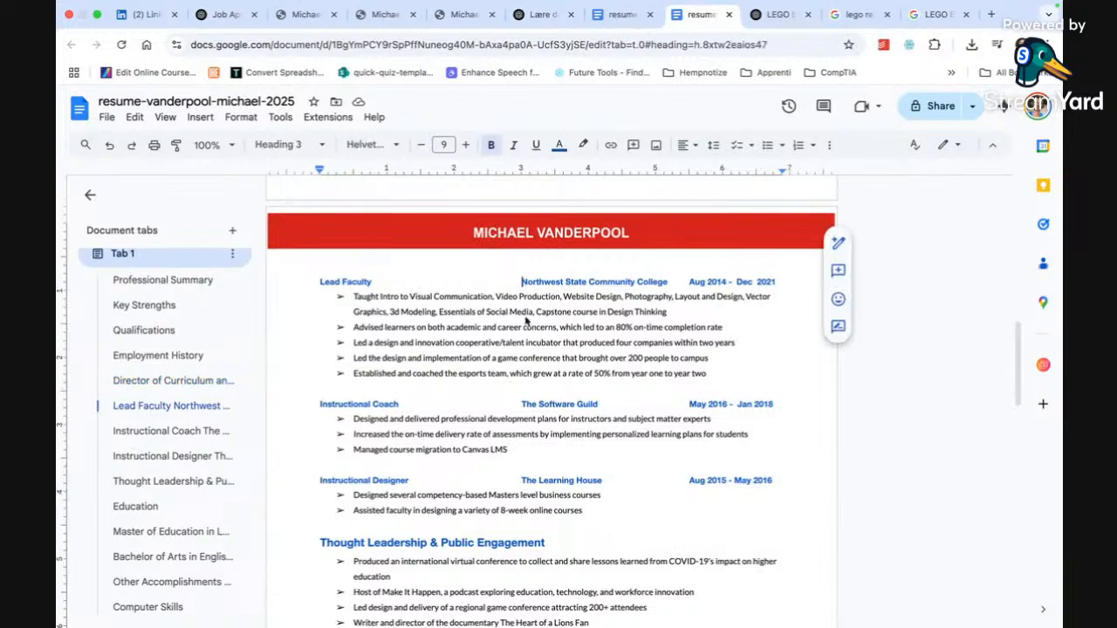
pyautogui.press('BackSpace')
pyautogui.click(524, 405)
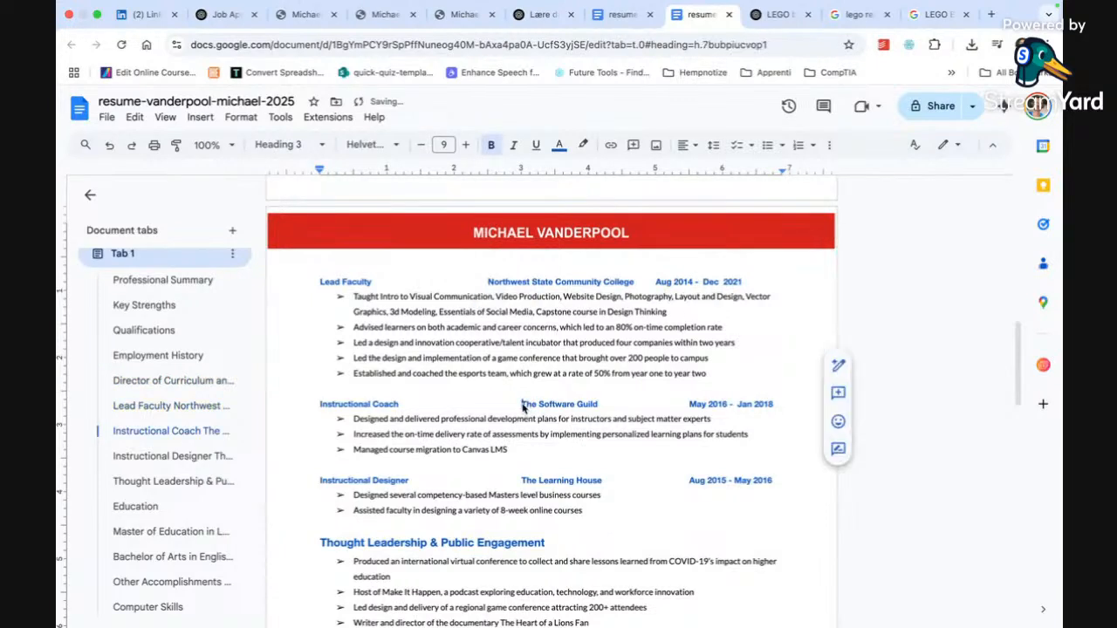
pyautogui.press('BackSpace')
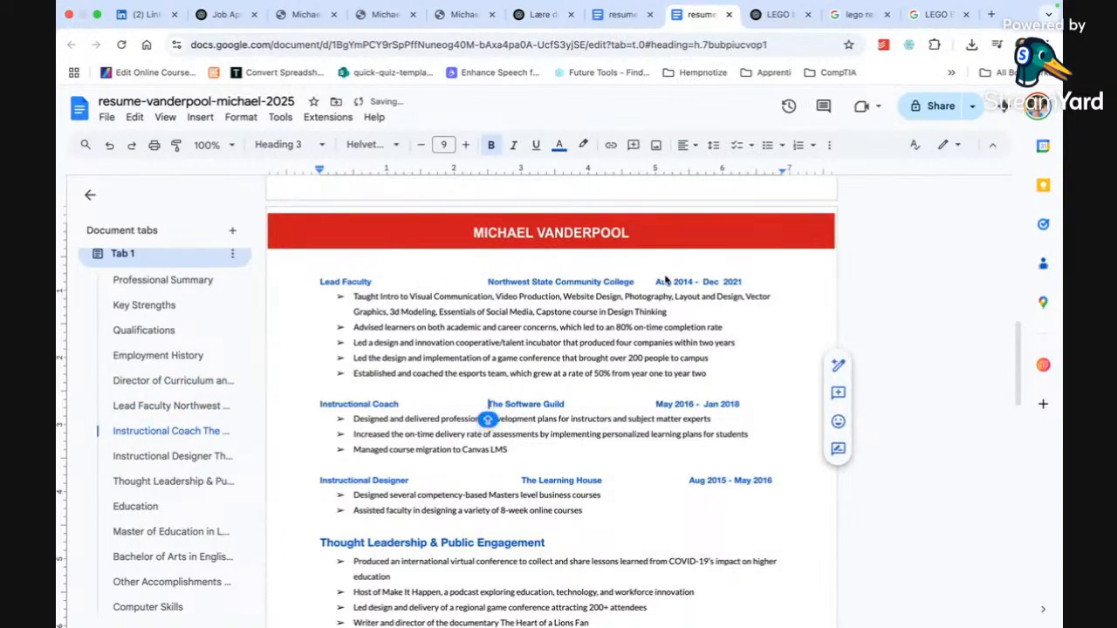
# - Add one tab before the dates in the Lead Faculty and Instructional Coach job lines
pyautogui.click(658, 284)
pyautogui.press('Tab')
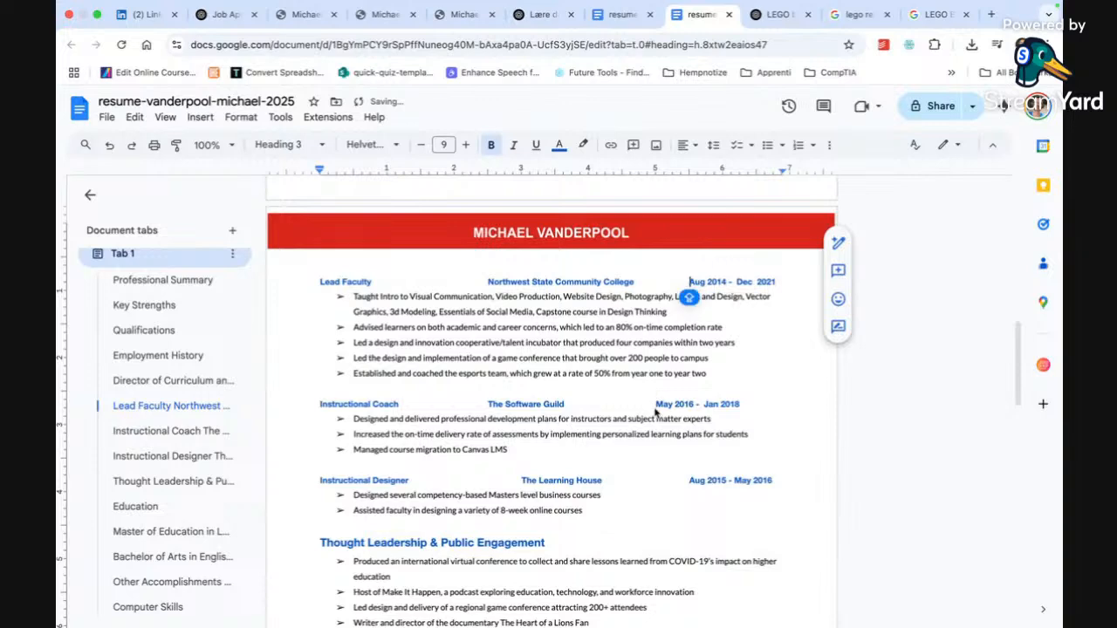
pyautogui.click(656, 405)
pyautogui.press('Tab')
# - In the Instructional Designer line, remove one tab before The Learning House and add one before the dates
pyautogui.click(521, 480)
pyautogui.press('BackSpace')
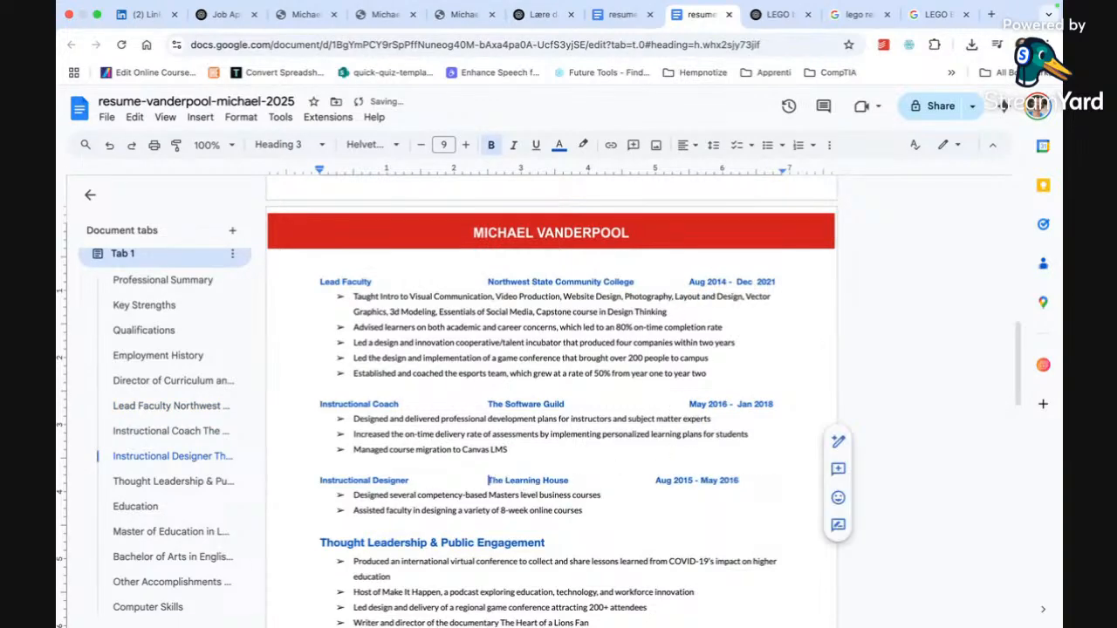
pyautogui.click(656, 481)
pyautogui.press('Tab')
# - Under Education, remove one tab before Bowling Green State University and one before Oakland State University
pyautogui.scroll(-4, 653, 488)
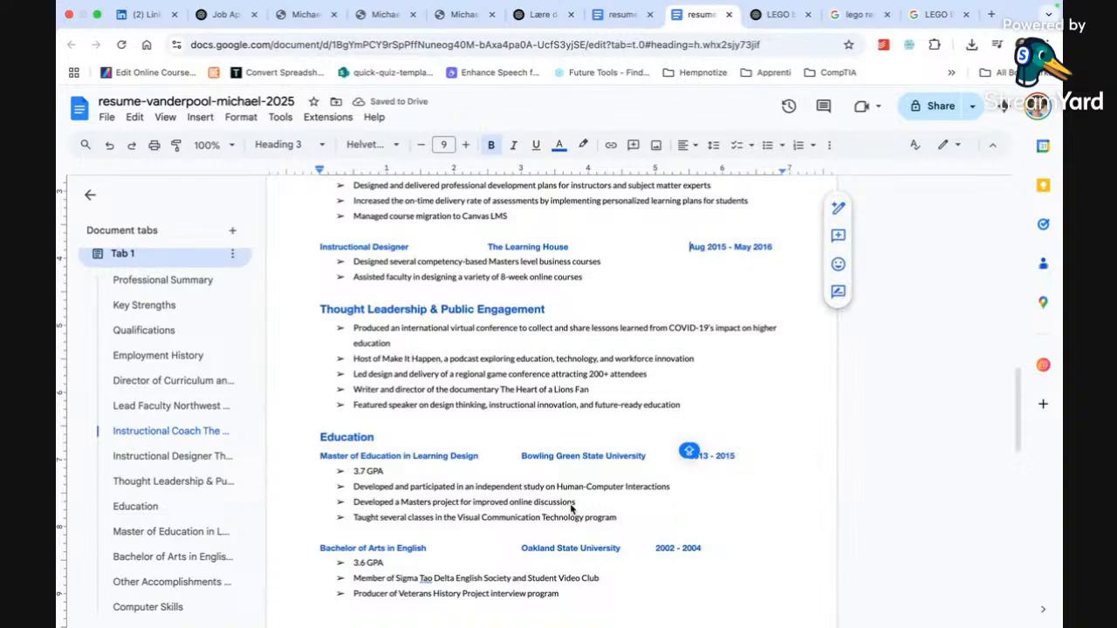
pyautogui.scroll(-1, 571, 508)
pyautogui.click(522, 405)
pyautogui.press('BackSpace')
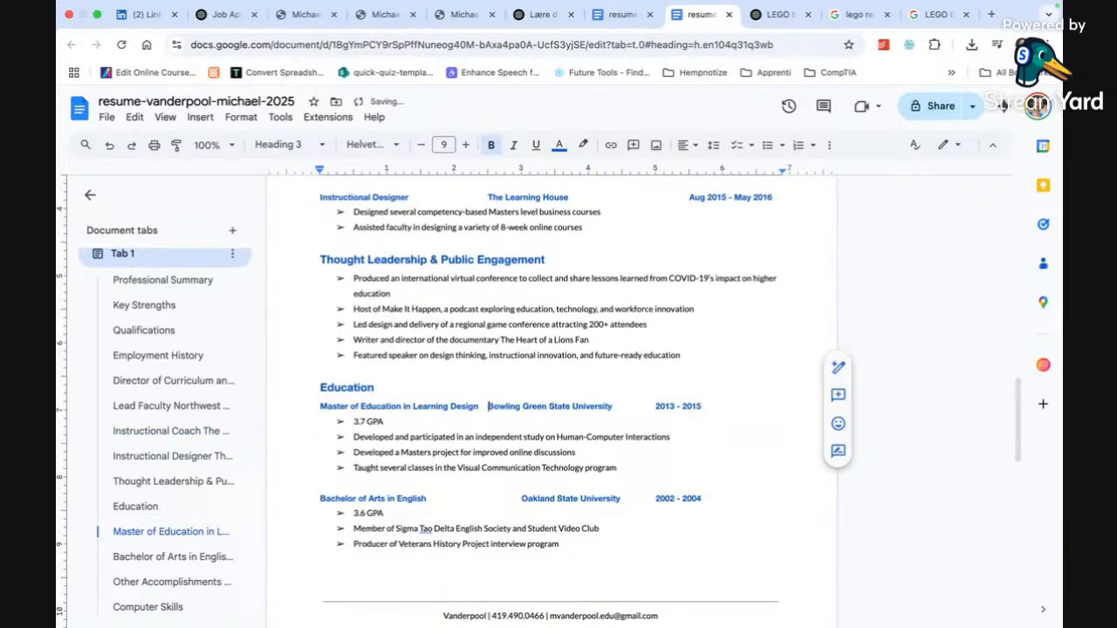
pyautogui.click(522, 500)
pyautogui.press('BackSpace')
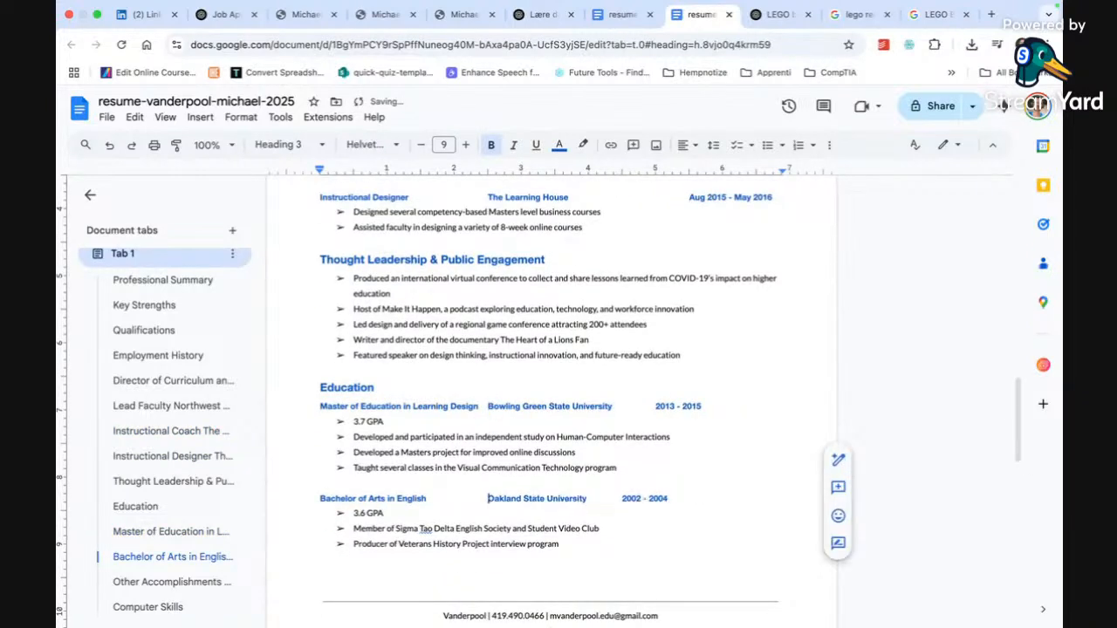
# - Add one tab before the Master of Education dates and two before the Bachelor of Arts dates
pyautogui.click(656, 407)
pyautogui.press('Tab')
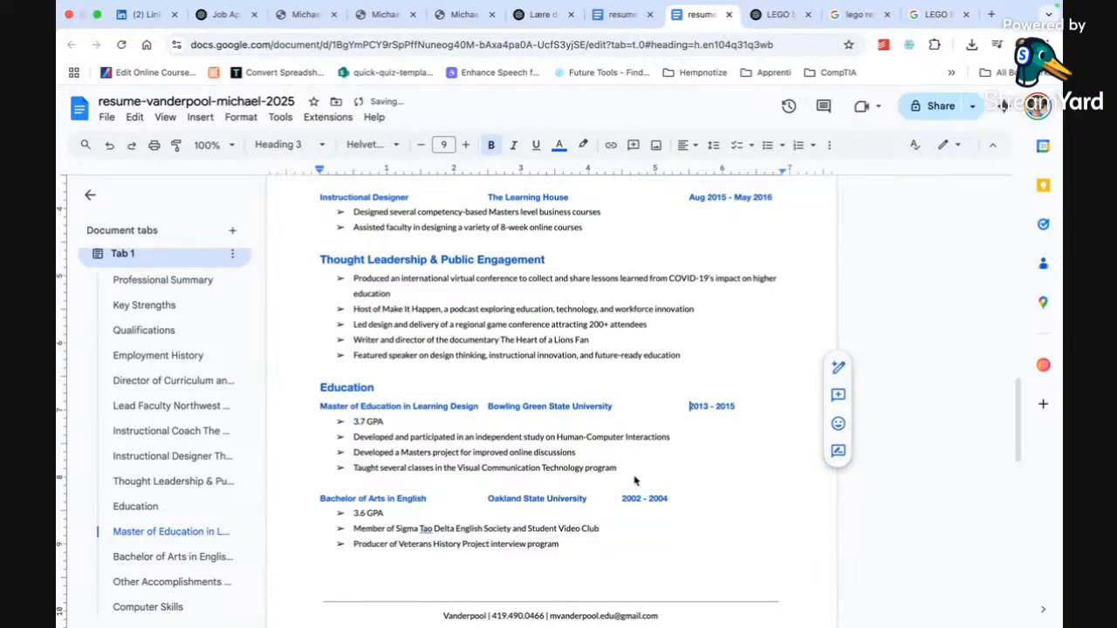
pyautogui.click(622, 498)
pyautogui.press('Tab')
pyautogui.press('Tab')
pyautogui.scroll(-4, 552, 401)
pyautogui.scroll(5, 552, 402)
pyautogui.scroll(10, 388, 327)
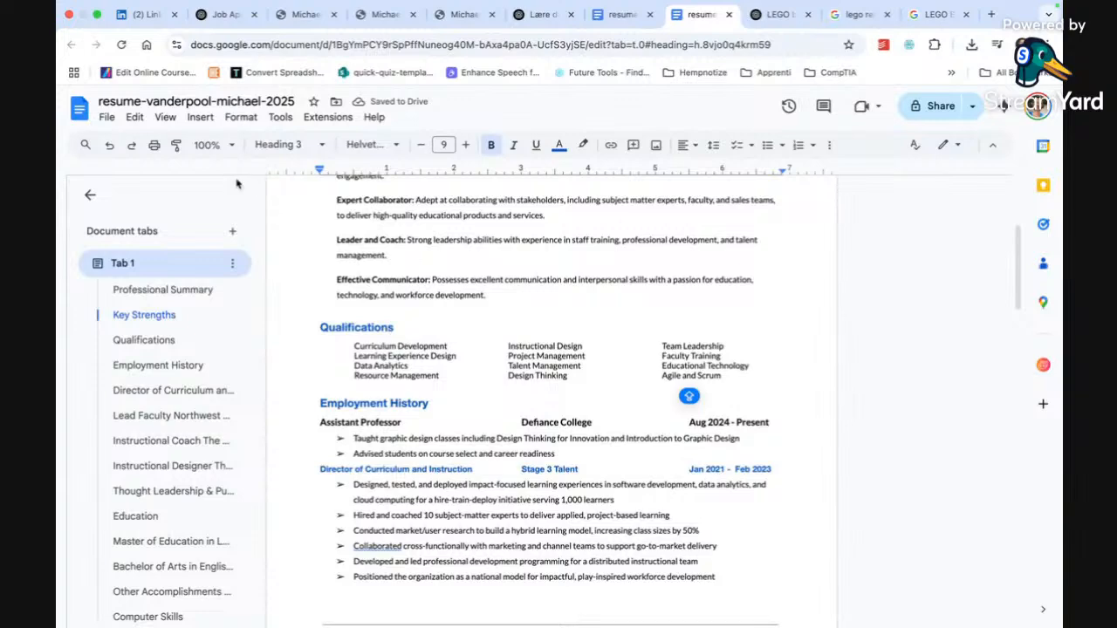
# - Switch to the ChatGPT resume chat and send the prompt "BUILD IT FOR ME IN CANVA AND SEND LINK"
pyautogui.click(229, 13)
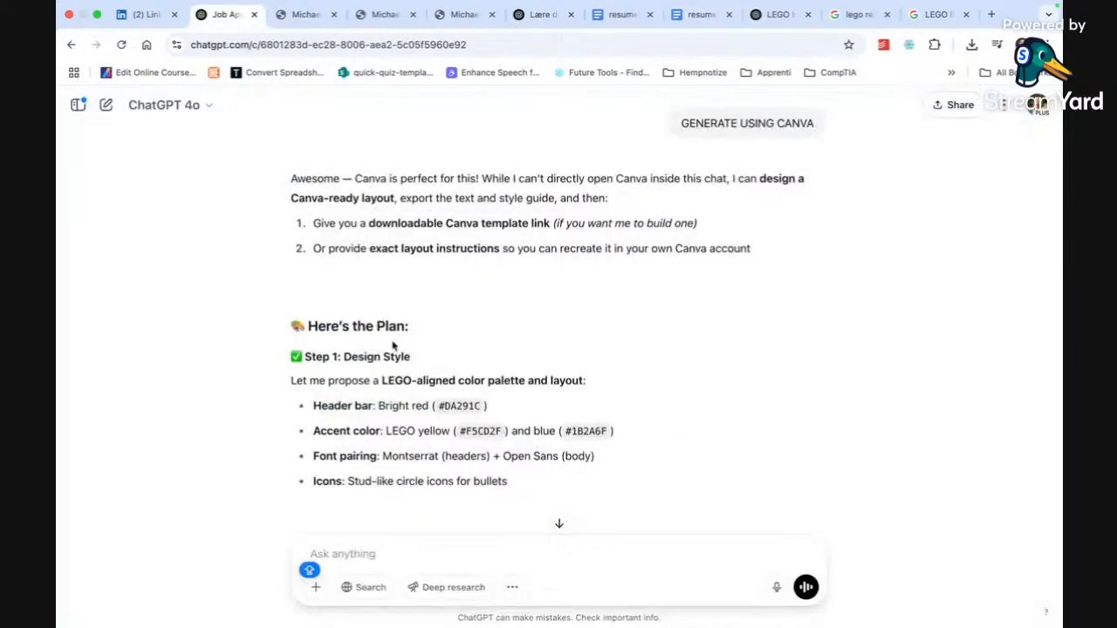
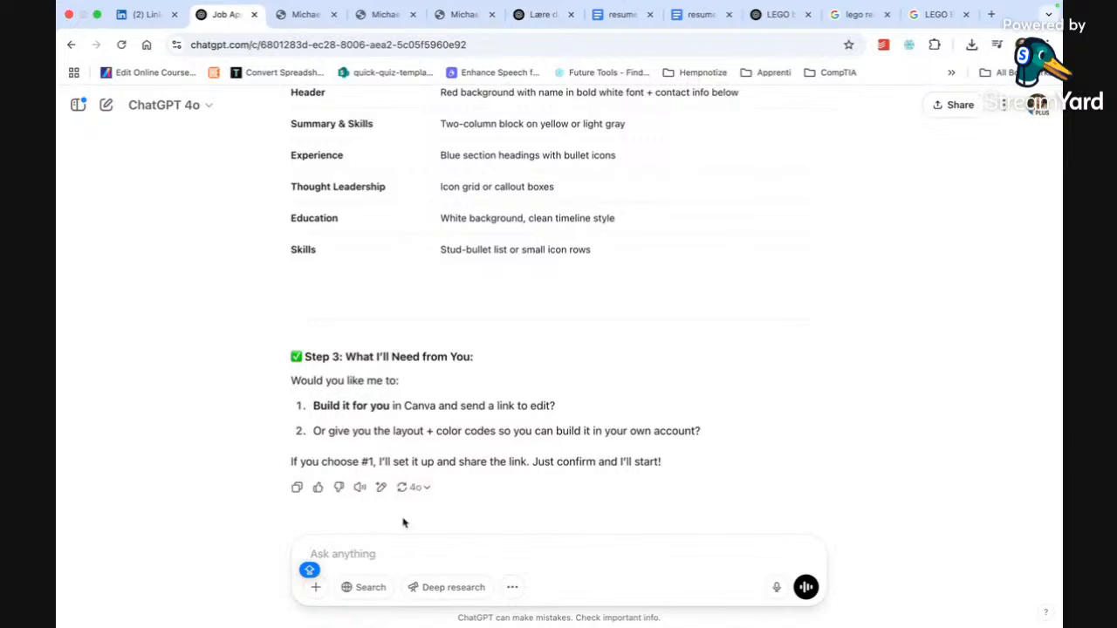
pyautogui.write('BUY')
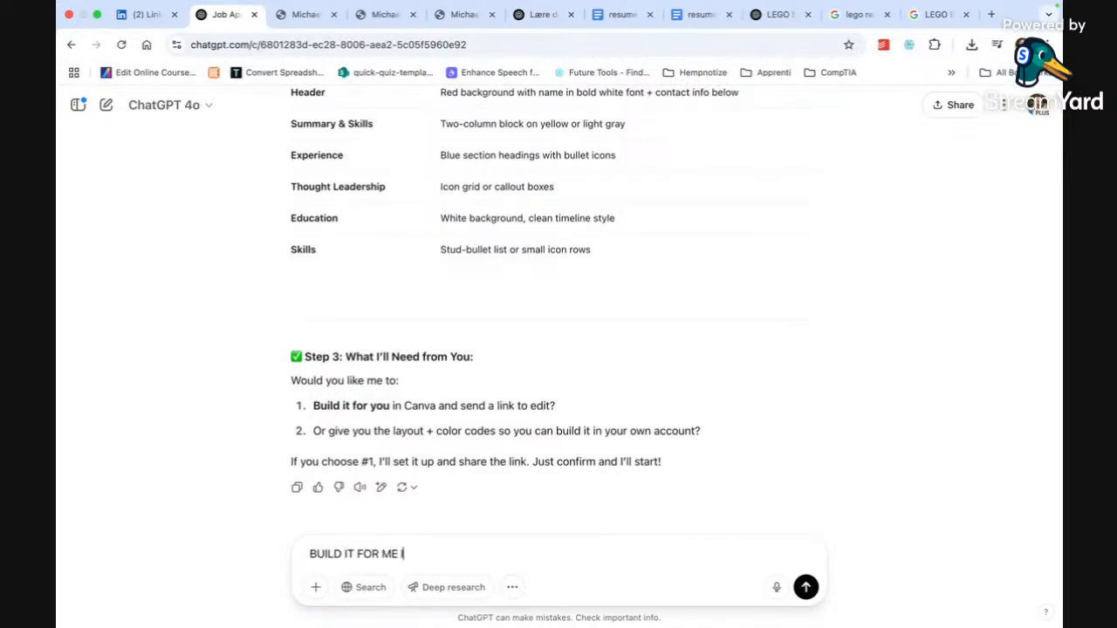
pyautogui.write('NVA AND SEND LINK')
pyautogui.press('Return')
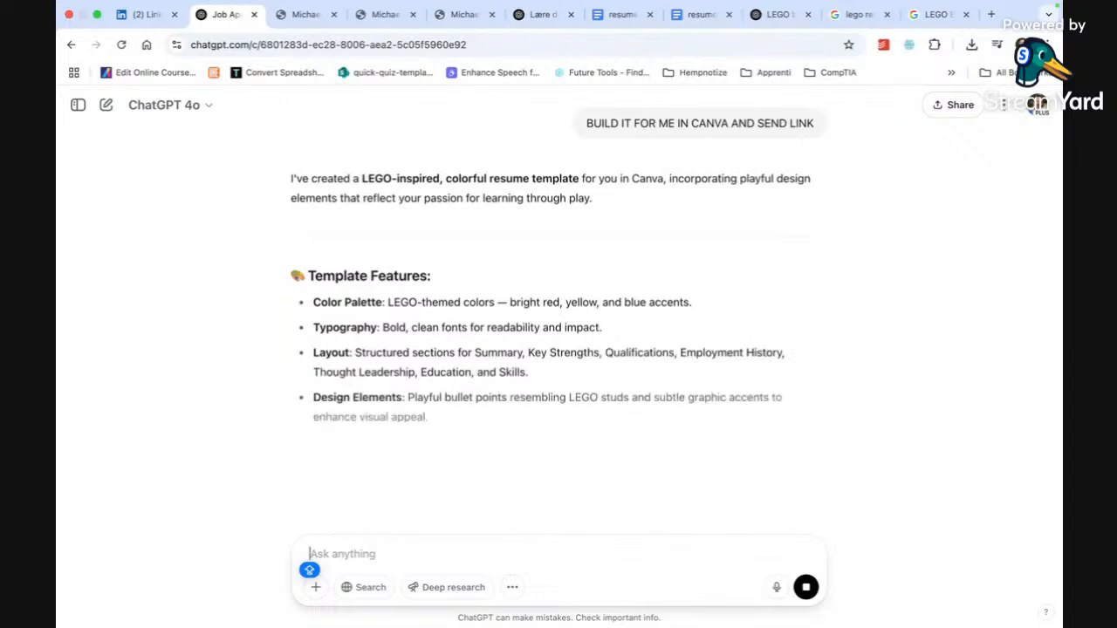
# - Try to open the "Edit Your LEGO-Inspired Resume on Canva" link in the reply
pyautogui.scroll(-2, 489, 436)
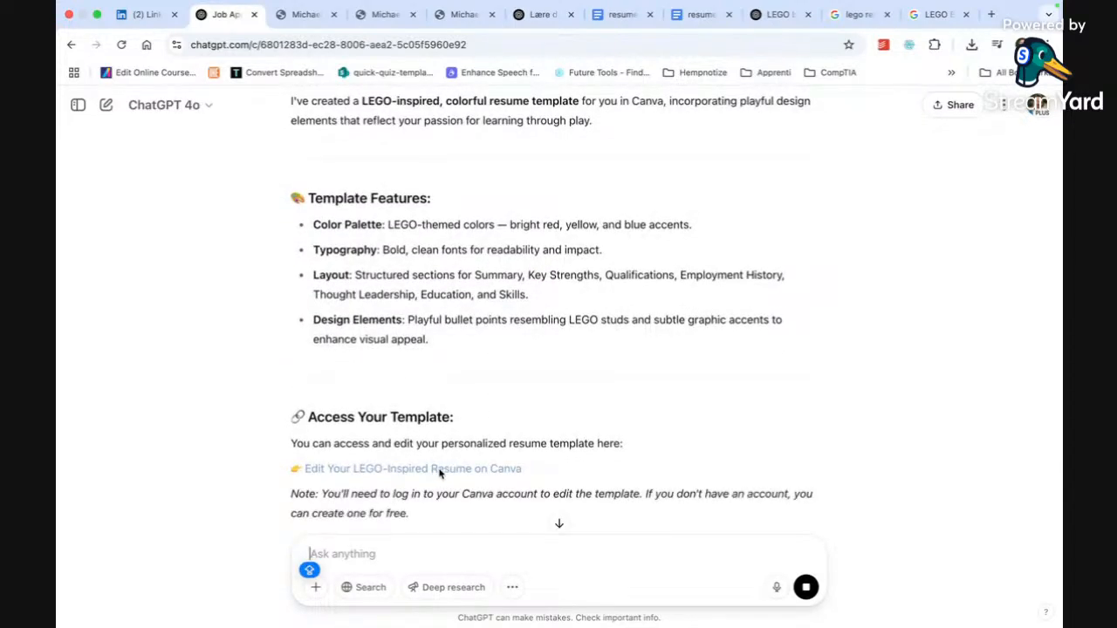
pyautogui.scroll(-3, 449, 473)
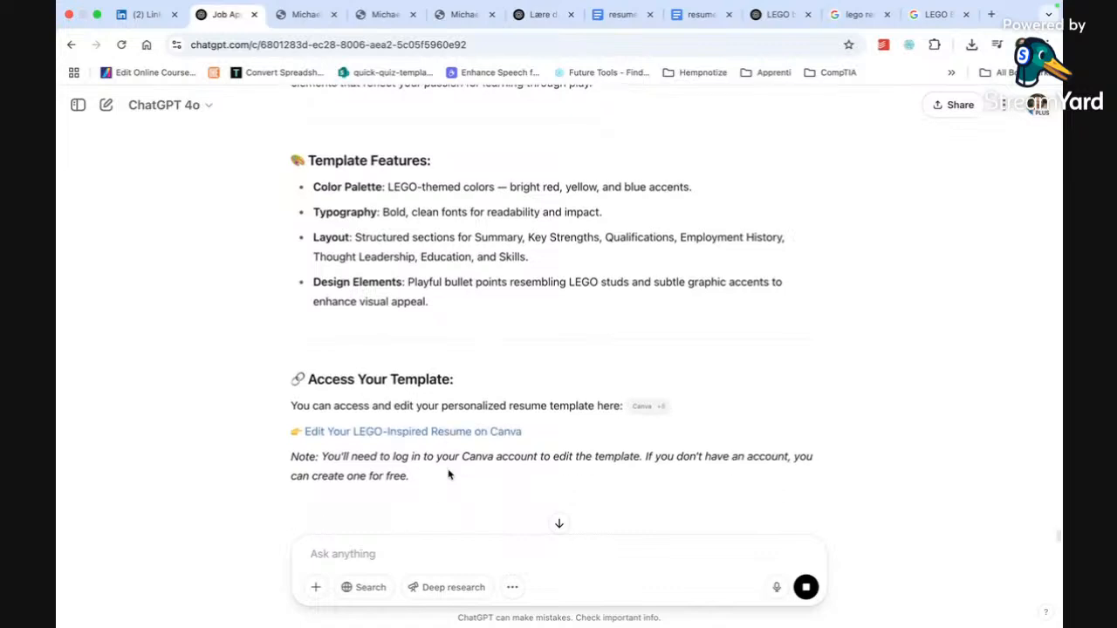
pyautogui.tripleClick(427, 340)
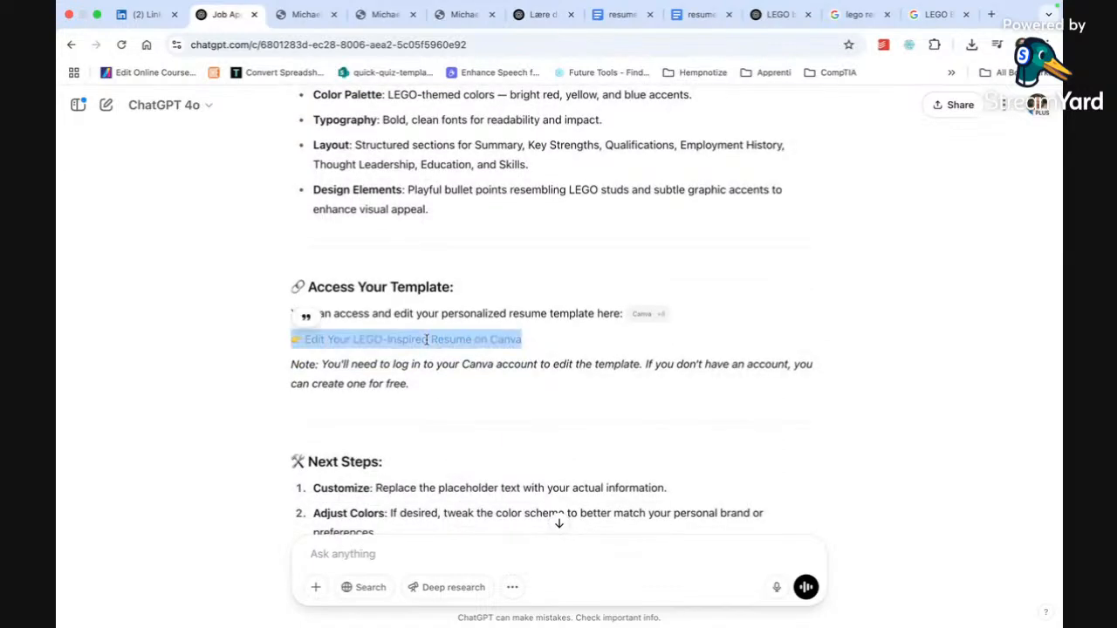
pyautogui.rightClick(427, 340)
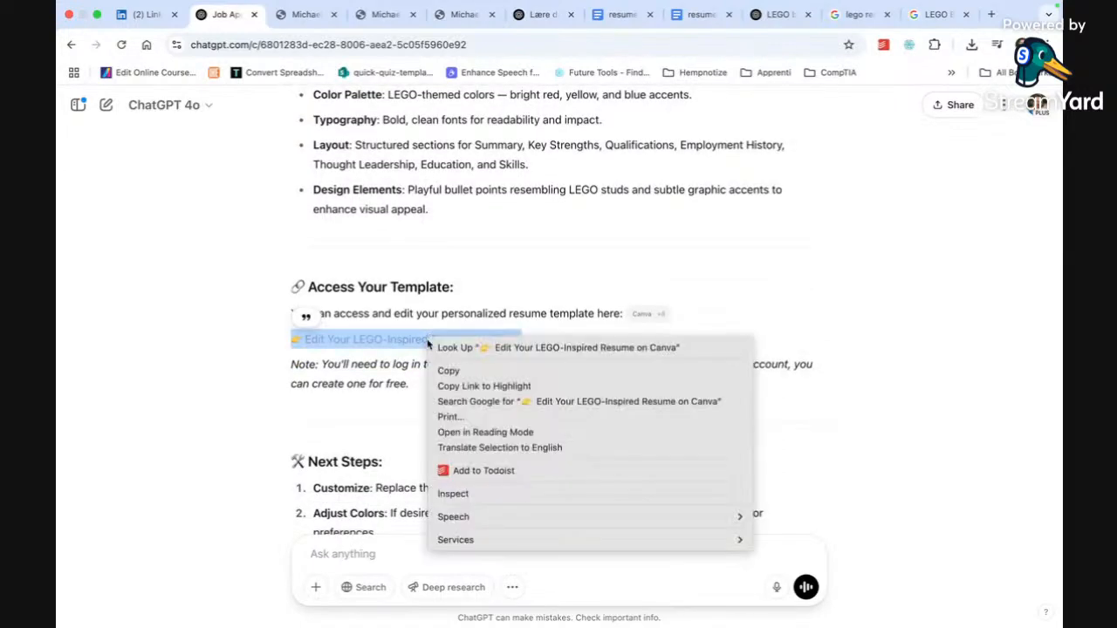
pyautogui.rightClick(425, 348)
pyautogui.rightClick(430, 342)
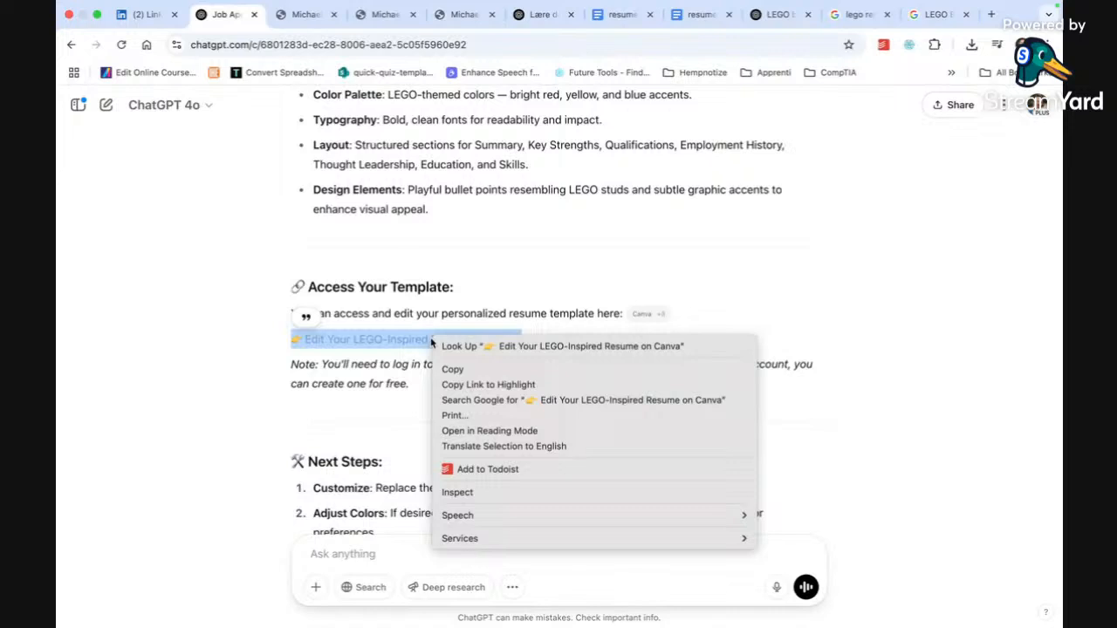
pyautogui.click(420, 404)
pyautogui.scroll(-4, 416, 405)
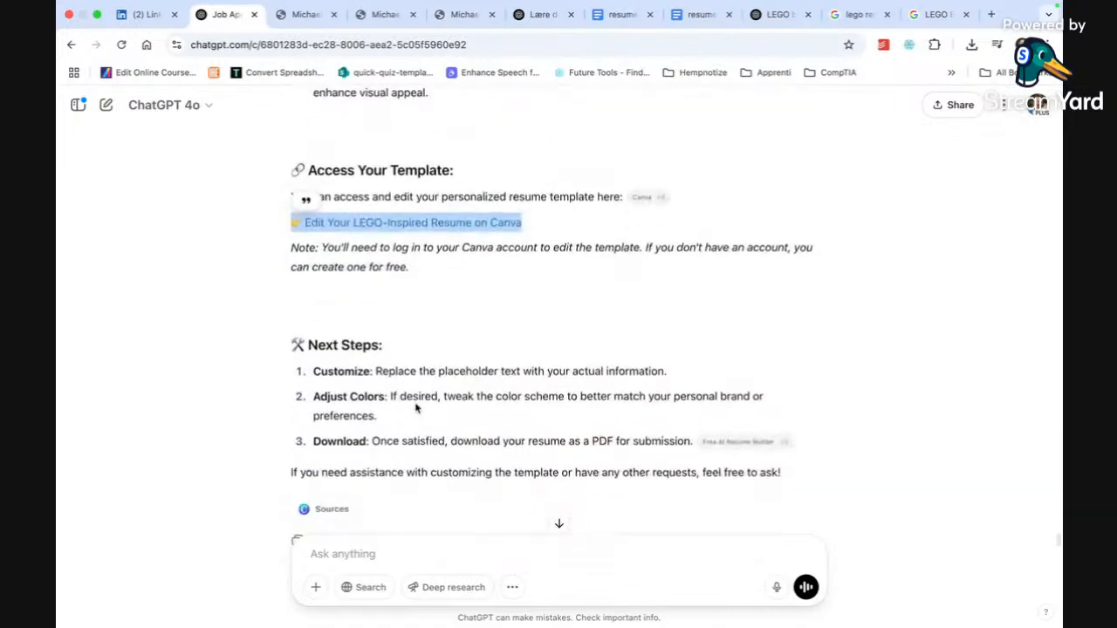
# - Ask ChatGPT to provide the Canva link again and make sure it works, and try the link in the new reply
pyautogui.click(364, 553)
pyautogui.write('PRO')
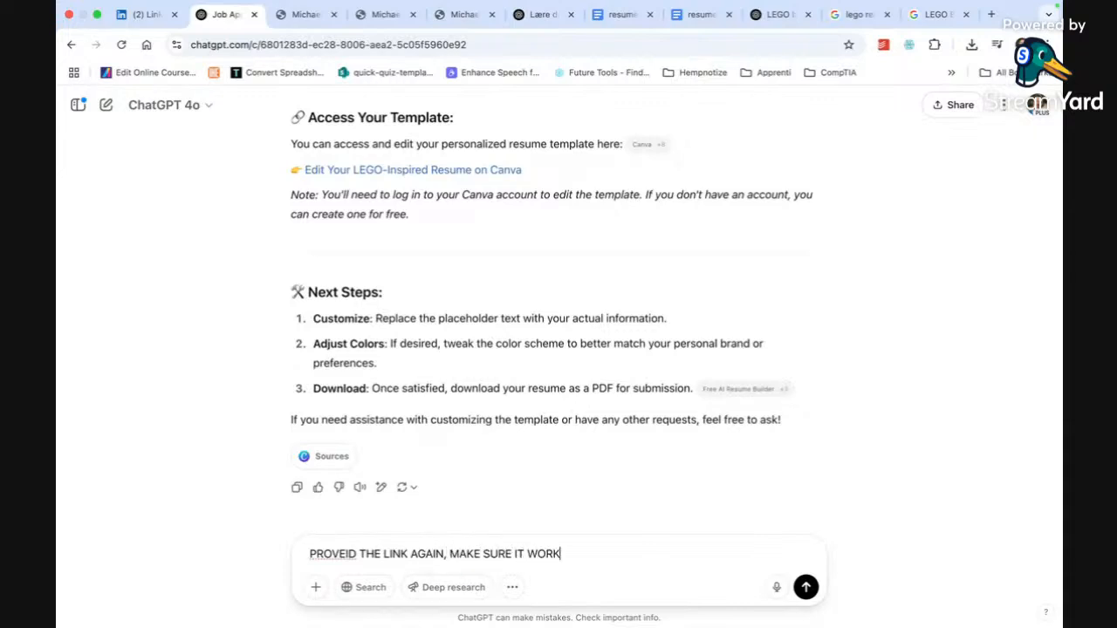
pyautogui.write('KS')
pyautogui.press('Return')
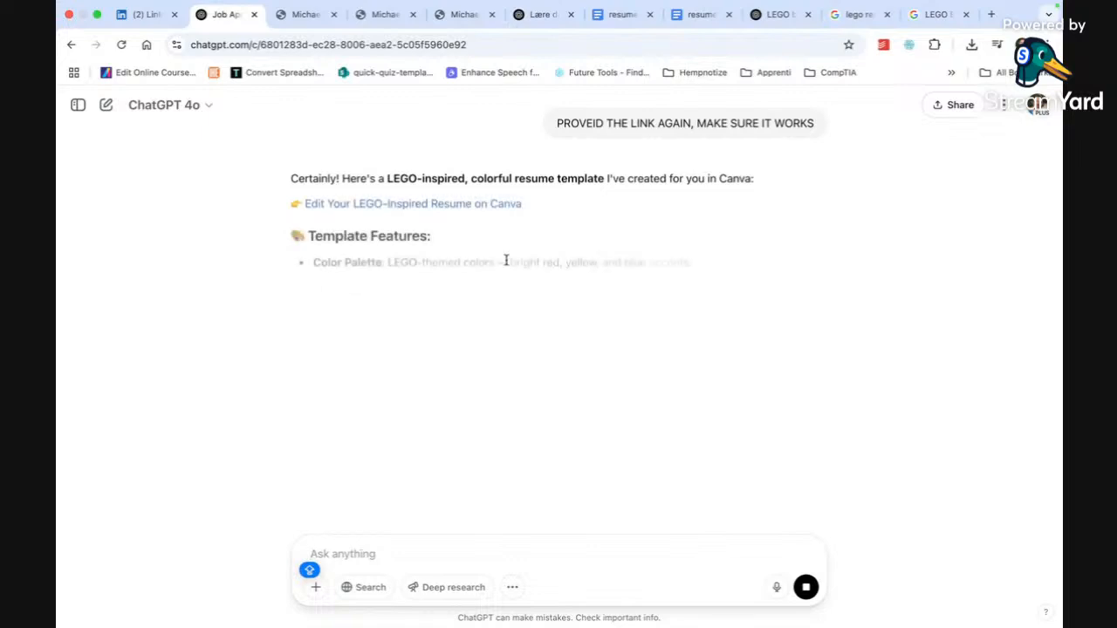
pyautogui.rightClick(468, 204)
pyautogui.click(415, 396)
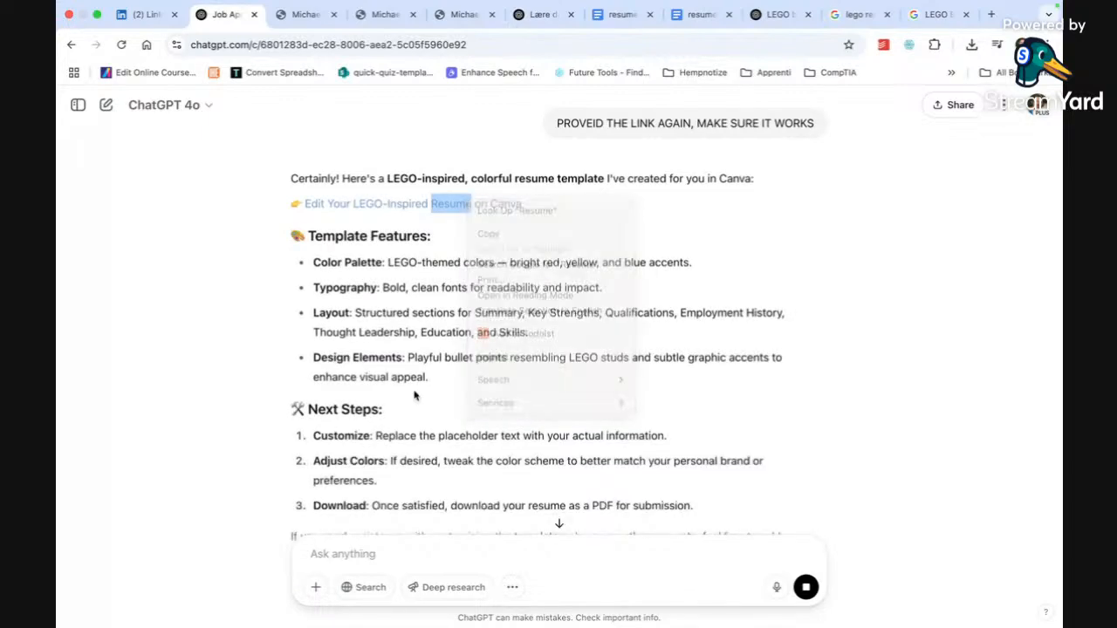
# - Look back through the chat to the LEGO stud bullets request and examine the first version of its generated resume design
pyautogui.scroll(-1, 416, 395)
pyautogui.scroll(5, 415, 395)
pyautogui.scroll(15, 415, 395)
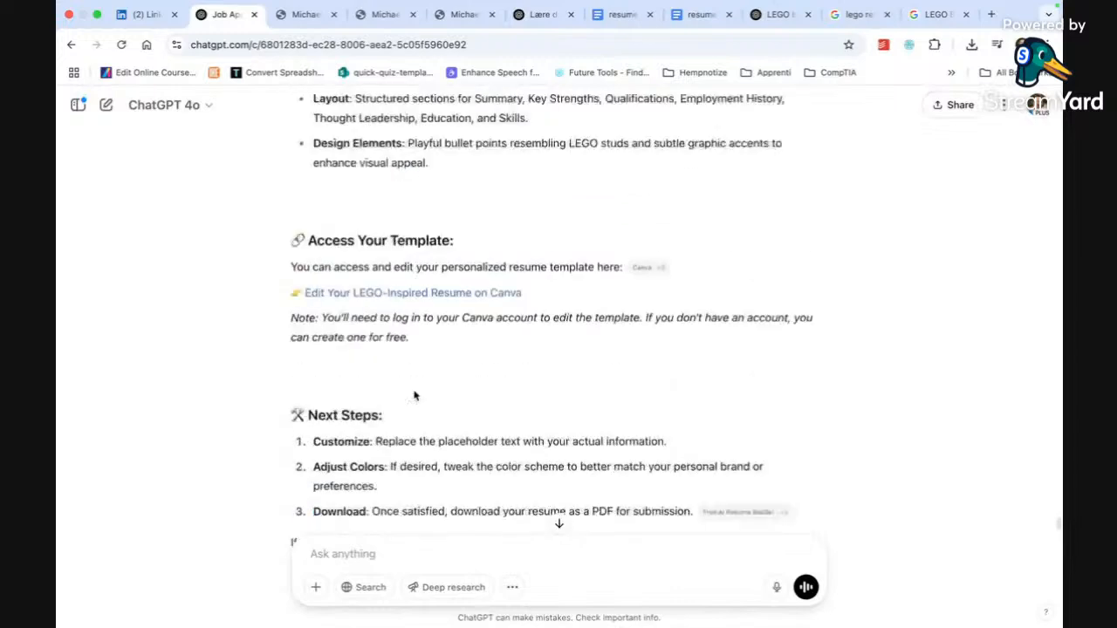
pyautogui.scroll(15, 416, 393)
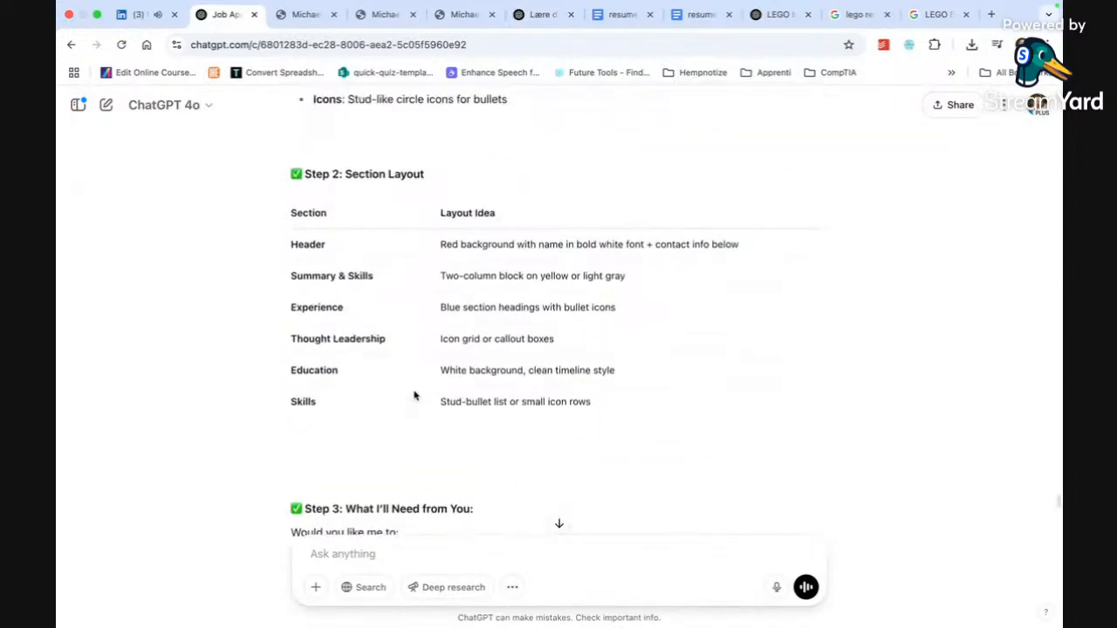
pyautogui.scroll(1, 415, 389)
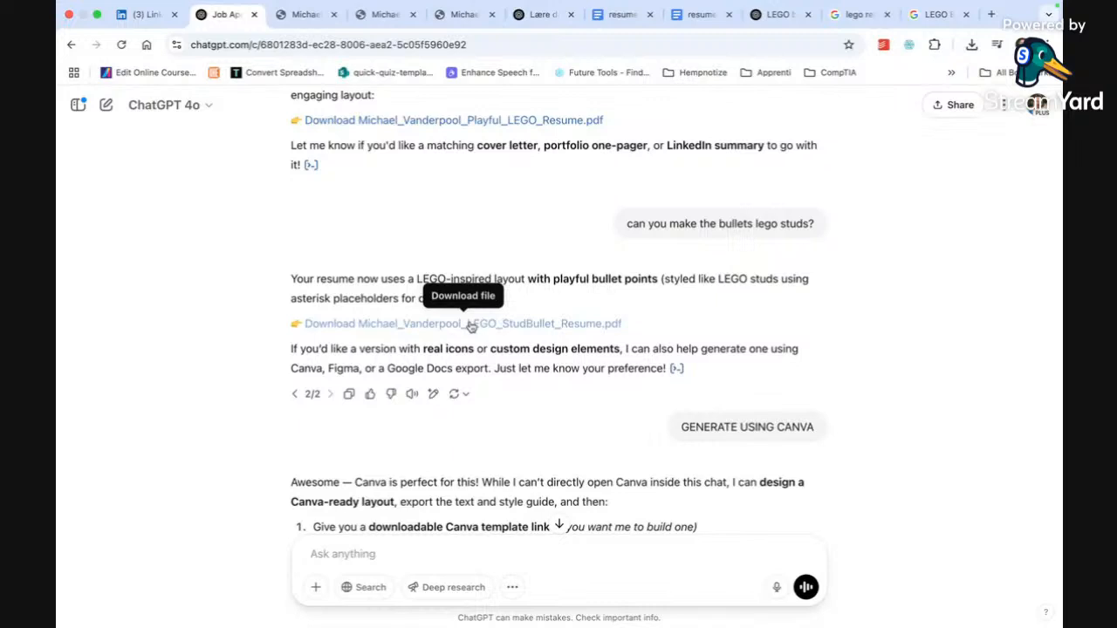
pyautogui.click(296, 397)
pyautogui.scroll(-4, 364, 392)
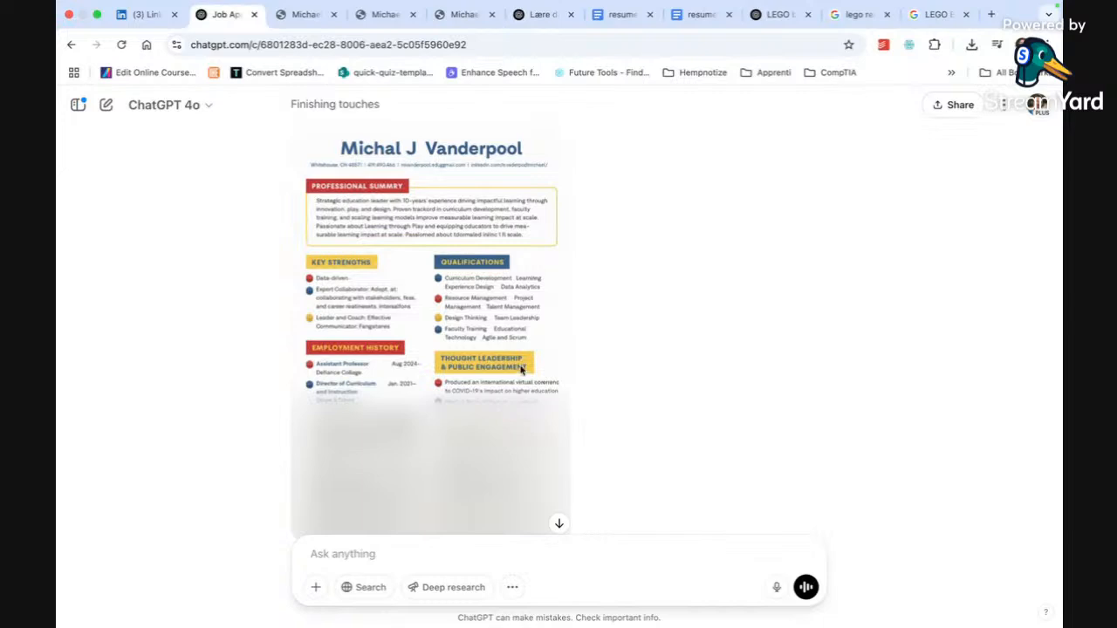
pyautogui.scroll(-2, 521, 370)
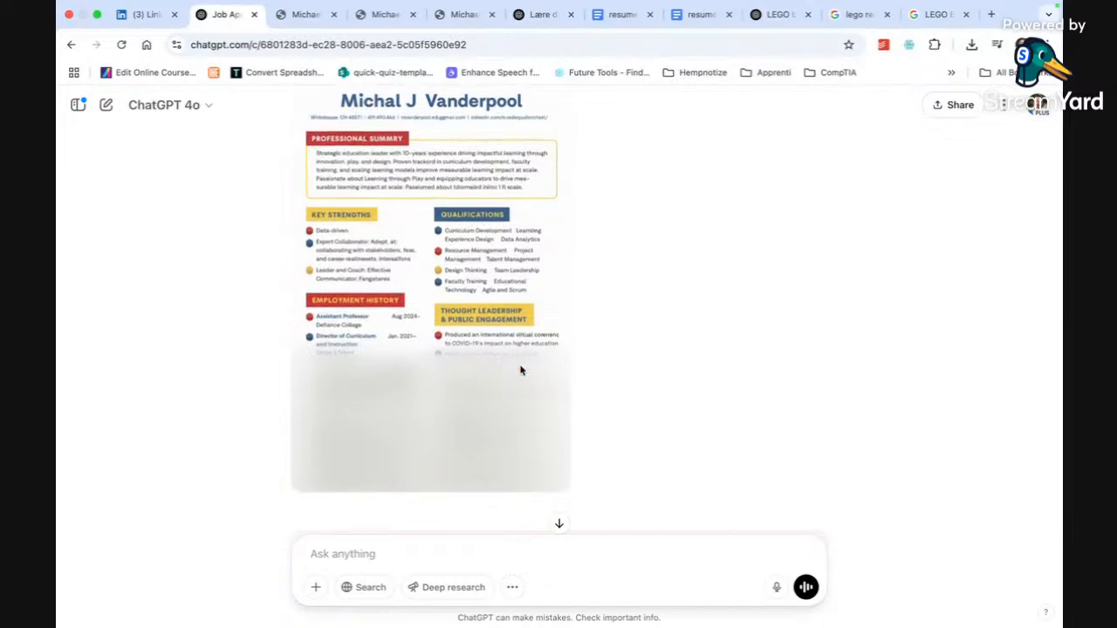
pyautogui.scroll(-1, 521, 370)
pyautogui.scroll(2, 521, 370)
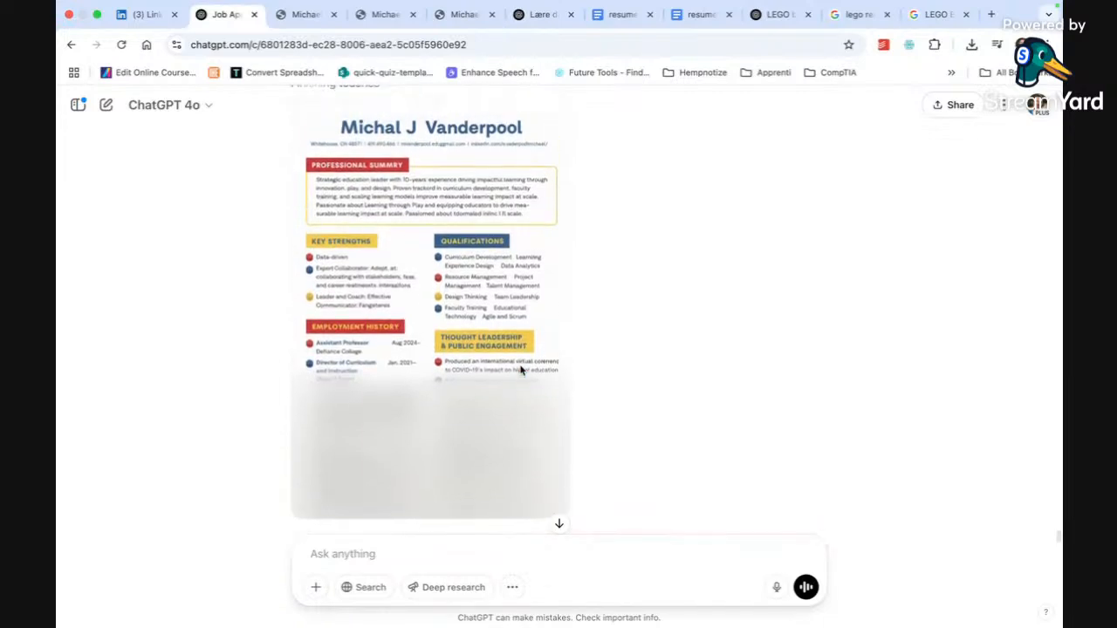
pyautogui.scroll(-4, 521, 370)
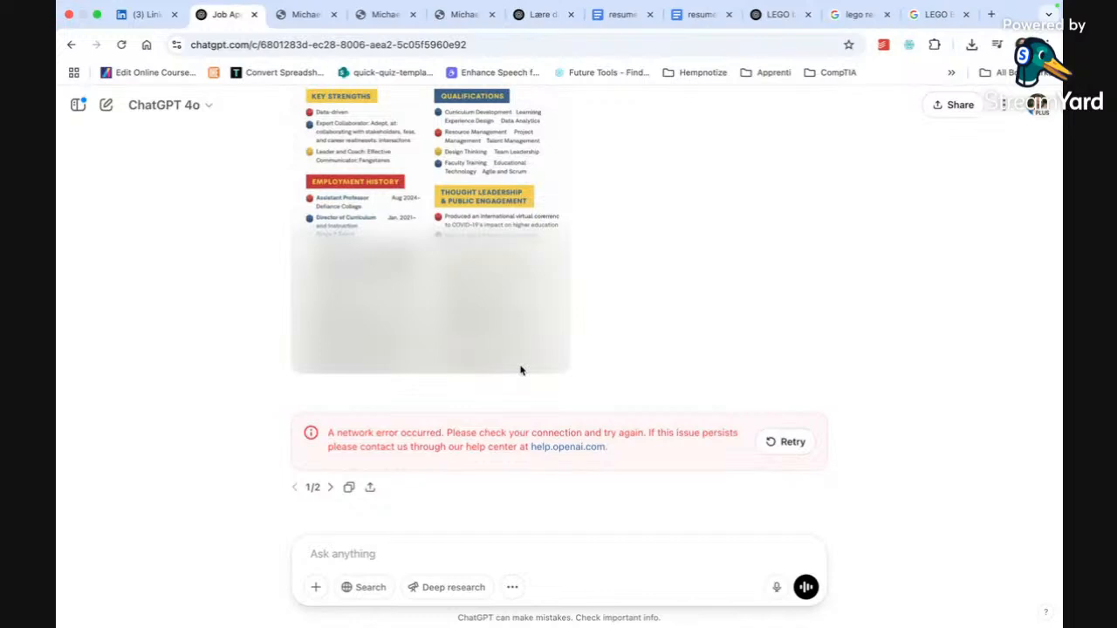
# - Switch to the LEGO brick icon chat and send the prompt "MAKE IT A LEGO STUD ICON"
pyautogui.click(781, 15)
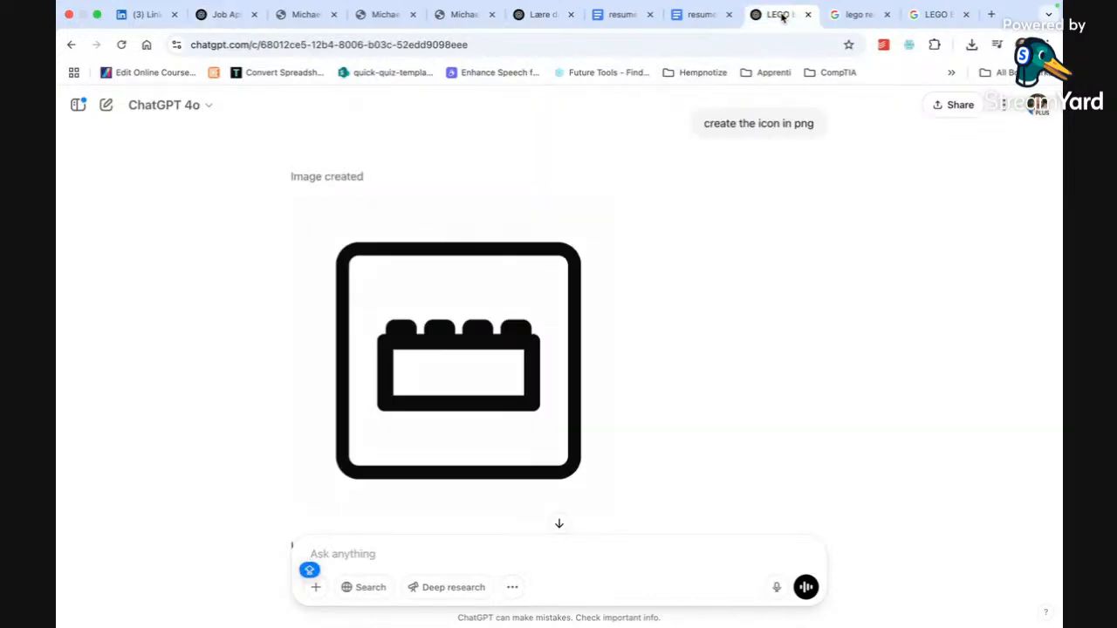
pyautogui.scroll(-1, 536, 280)
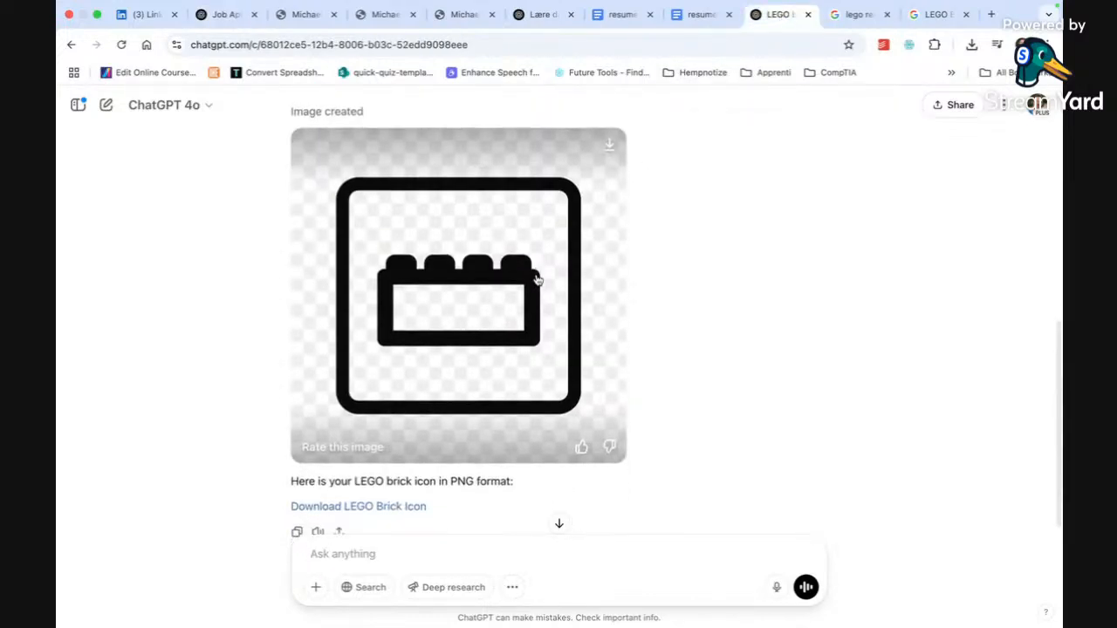
pyautogui.click(370, 553)
pyautogui.write('MAKE IT A LEGO')
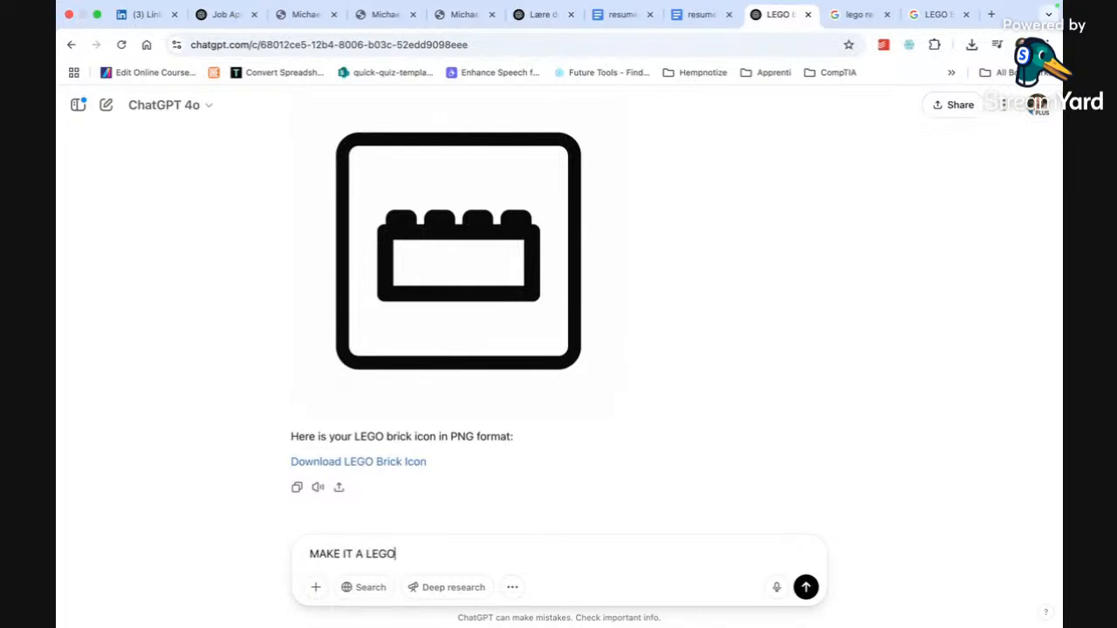
pyautogui.write(' STUD ICON')
pyautogui.press('Return')
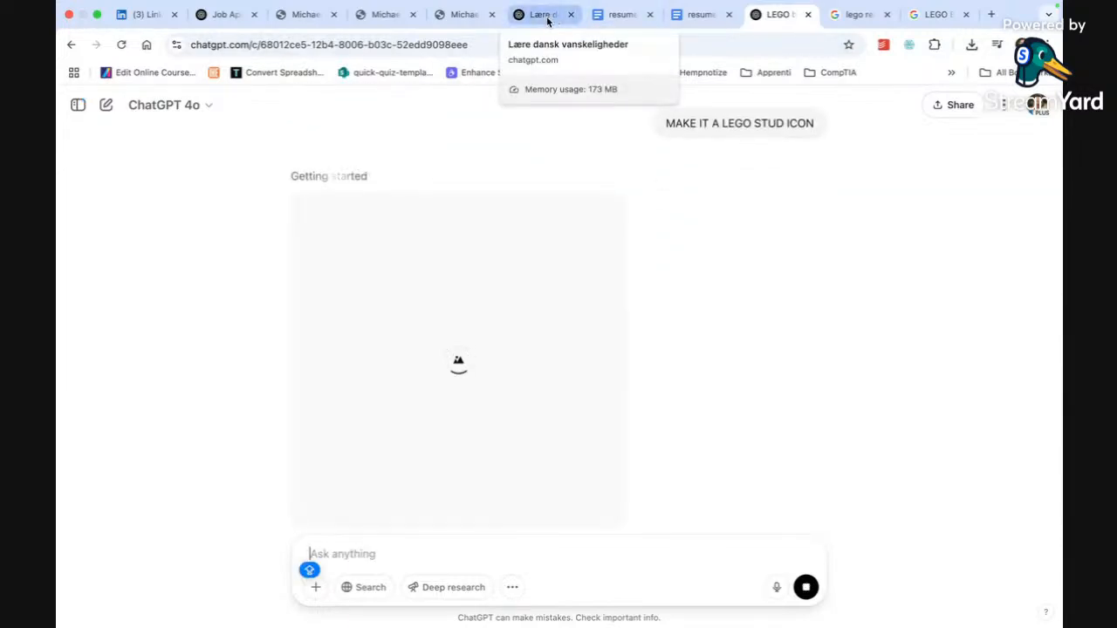
# - Return to the 2025 resume in Google Docs and format the Assistant Professor line as Heading 3 at size 9
pyautogui.click(619, 15)
pyautogui.click(701, 15)
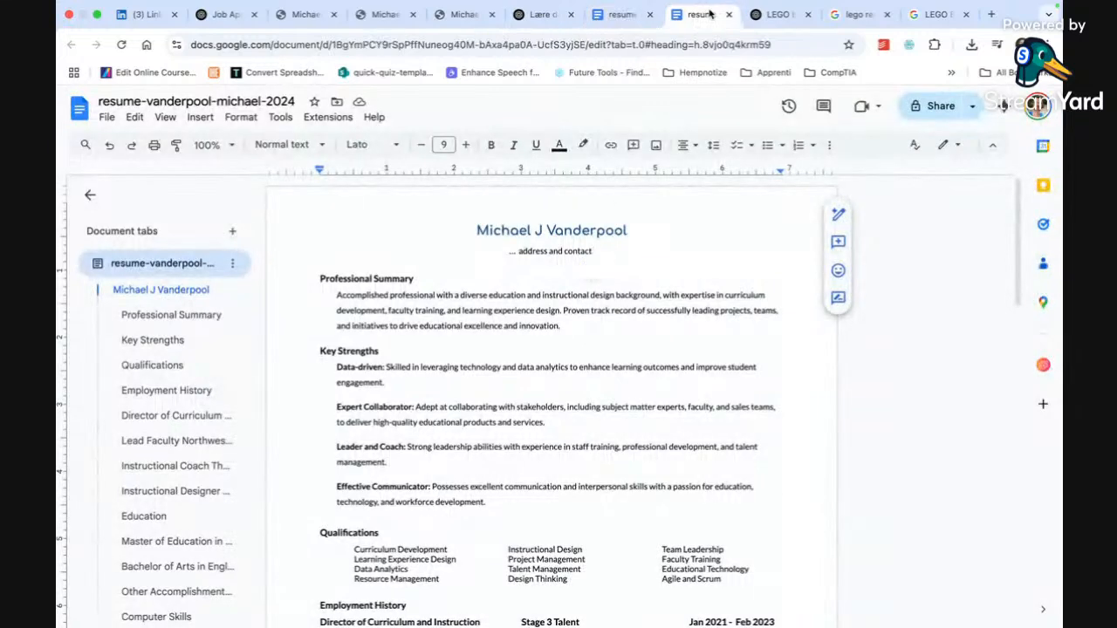
pyautogui.scroll(5, 615, 246)
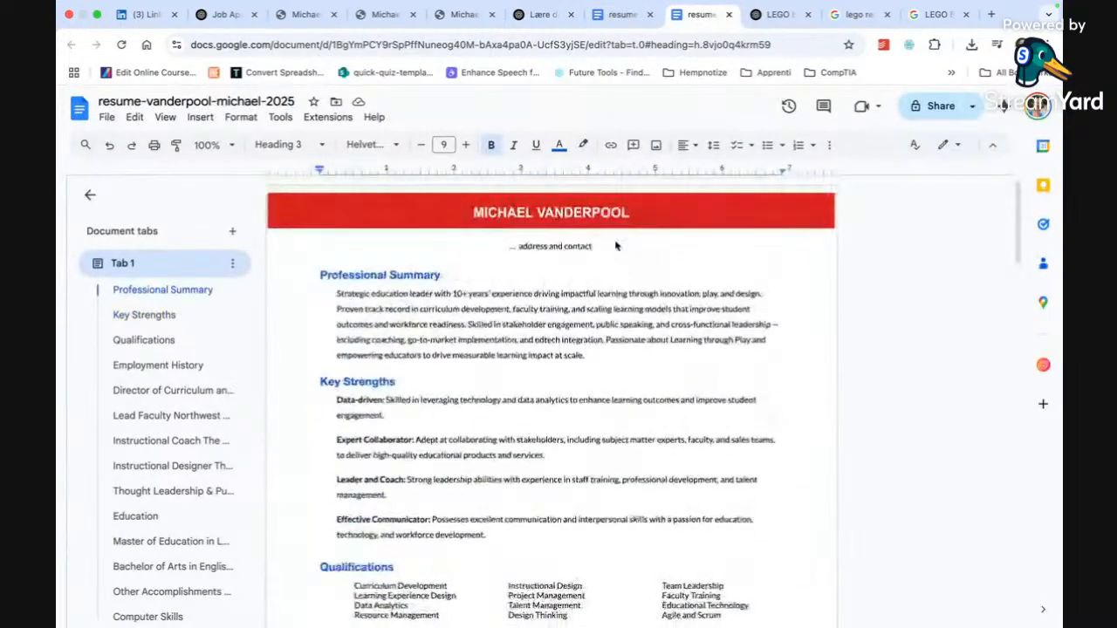
pyautogui.scroll(-3, 615, 245)
pyautogui.scroll(-3, 615, 245)
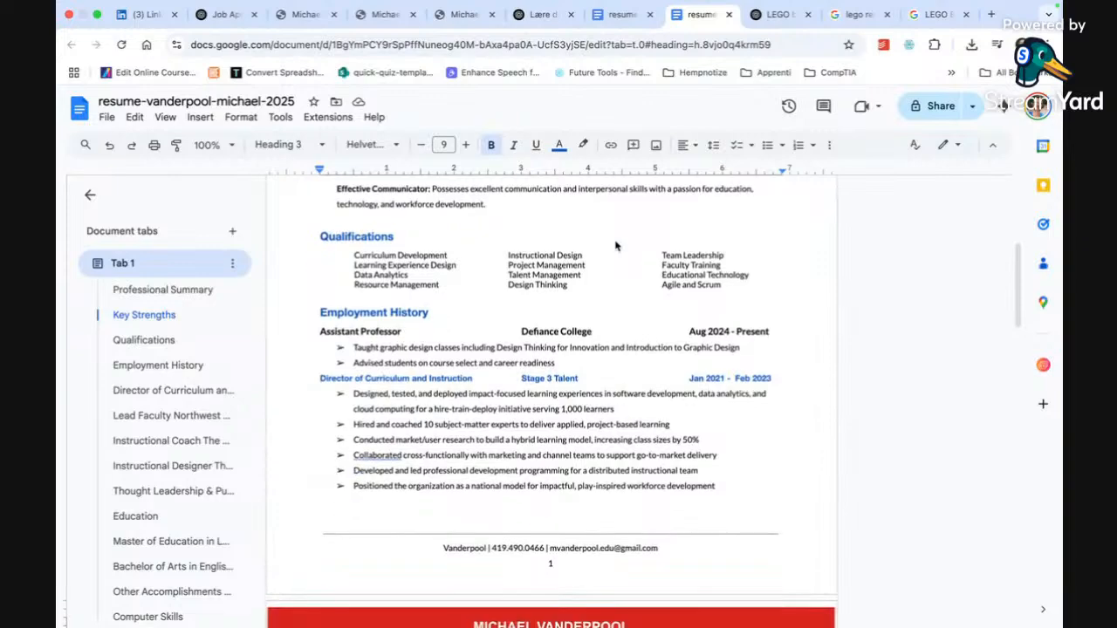
pyautogui.tripleClick(389, 332)
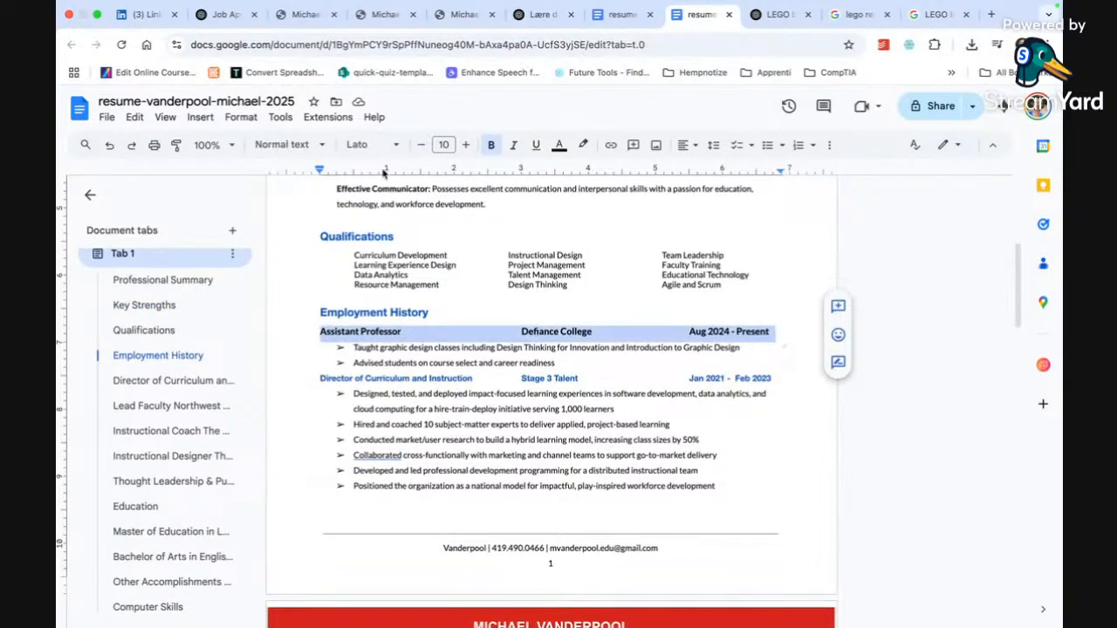
pyautogui.click(316, 145)
pyautogui.click(305, 431)
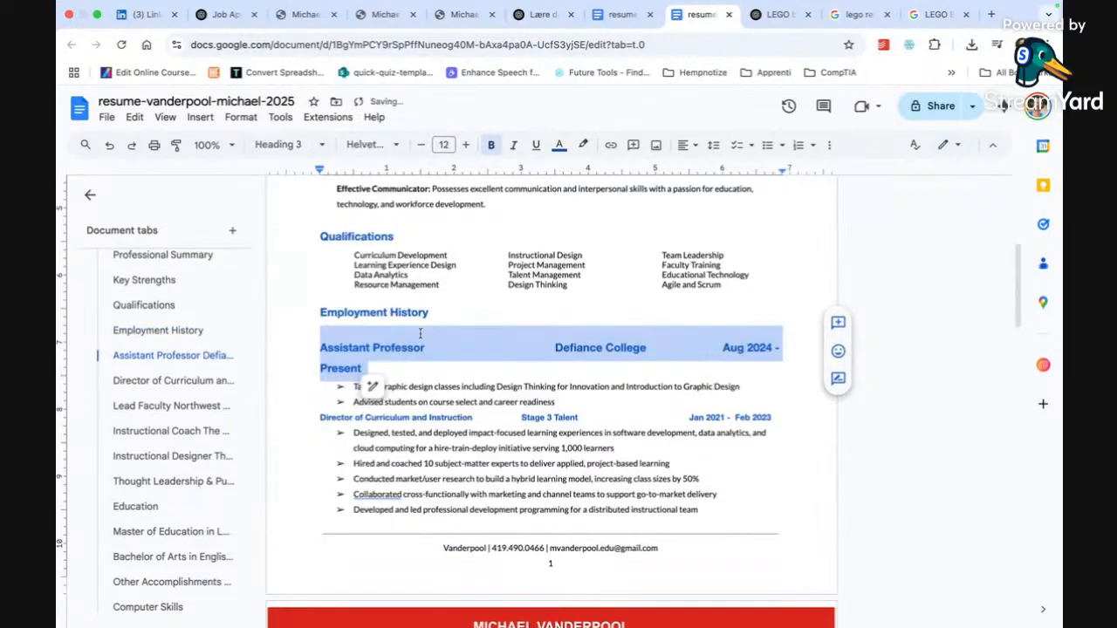
pyautogui.click(421, 145)
pyautogui.click(420, 145)
pyautogui.click(421, 145)
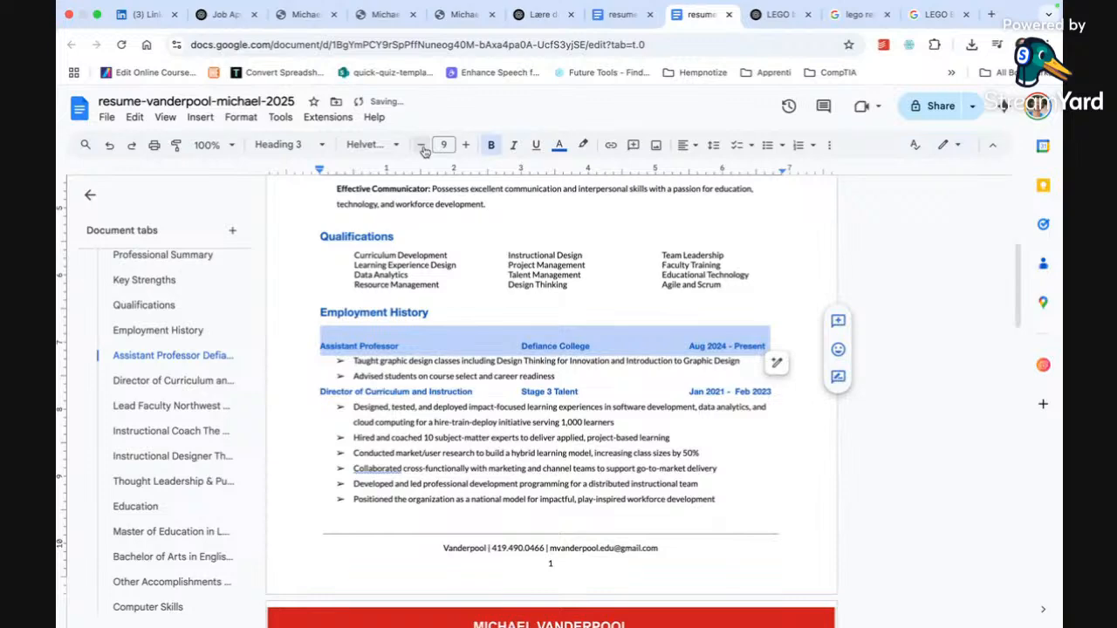
# - Review the formatting of the job lines and sections from Employment History through Computer Skills and back to the Assistant Professor line
pyautogui.click(409, 316)
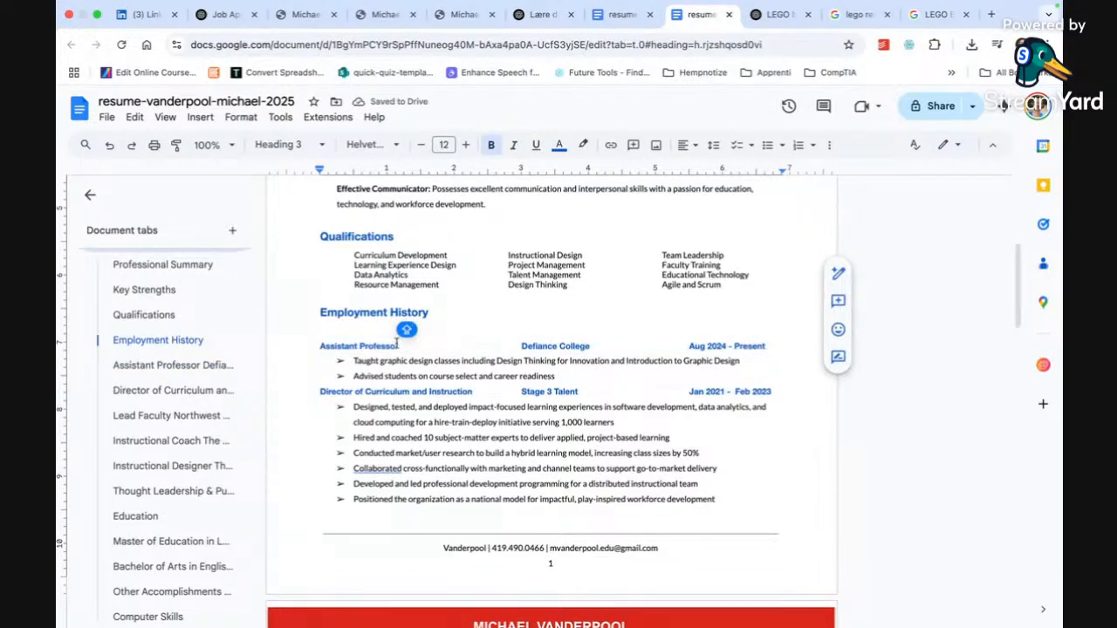
pyautogui.tripleClick(396, 344)
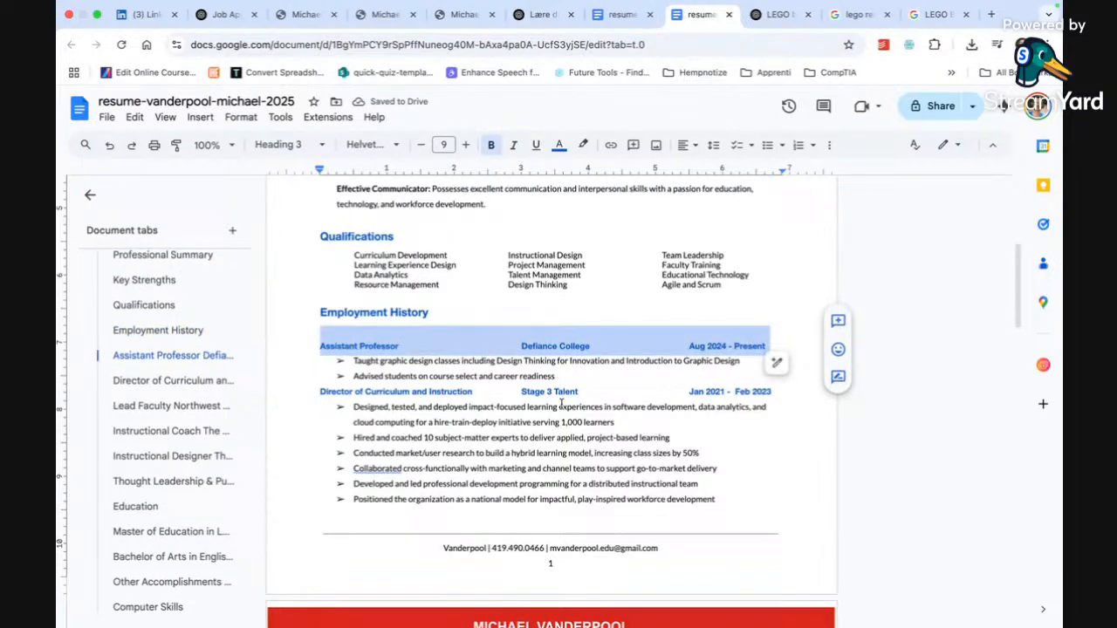
pyautogui.click(561, 403)
pyautogui.scroll(-5, 561, 403)
pyautogui.scroll(-4, 561, 403)
pyautogui.scroll(-6, 561, 403)
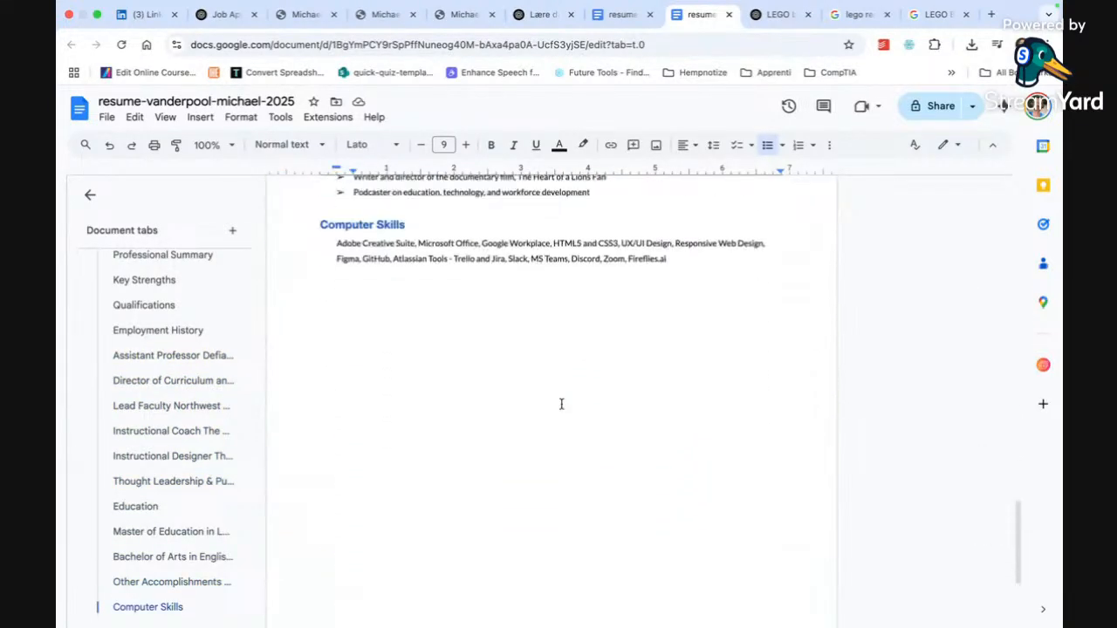
pyautogui.scroll(11, 561, 403)
pyautogui.scroll(8, 561, 403)
pyautogui.scroll(3, 561, 403)
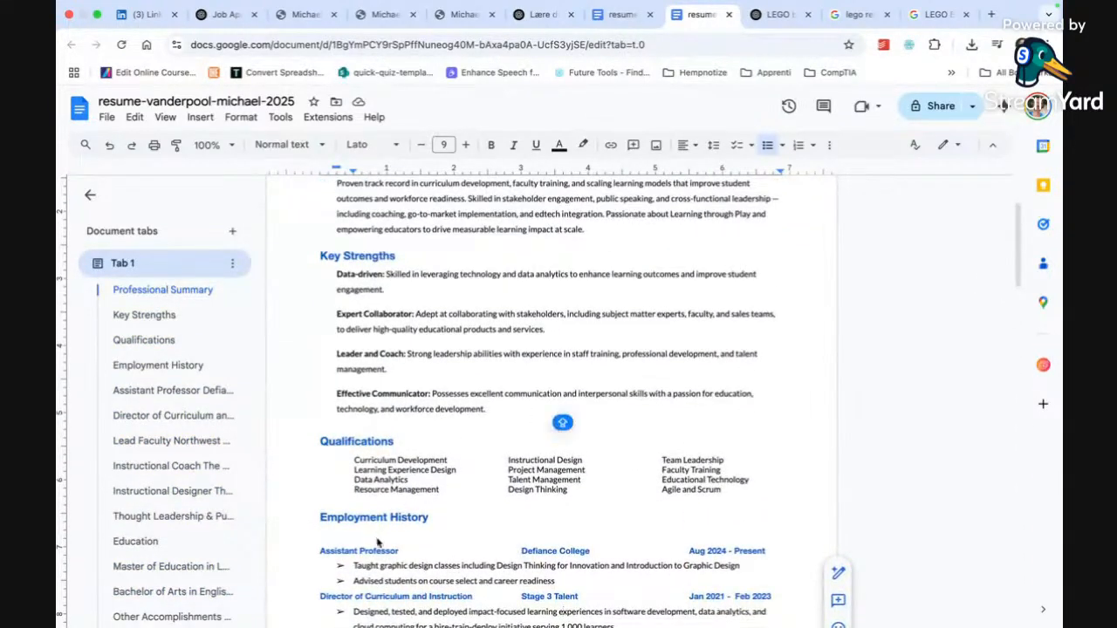
pyautogui.click(377, 541)
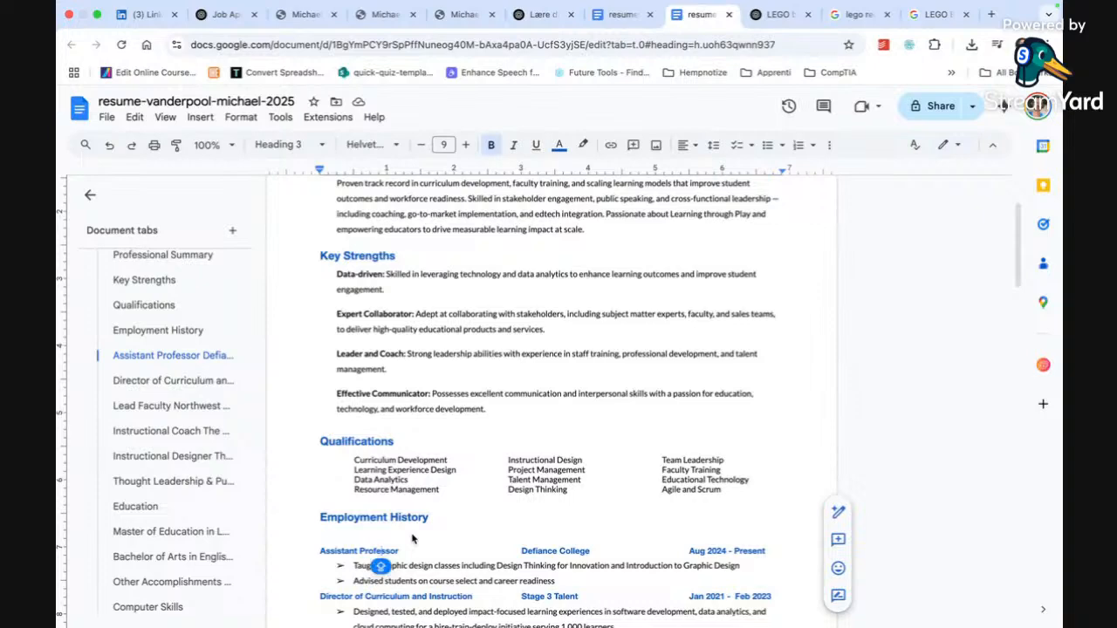
# - Insert a blank line without a bullet between the Assistant Professor bullets and the Director of Curriculum and Instruction line
pyautogui.scroll(-1, 413, 539)
pyautogui.scroll(3, 413, 538)
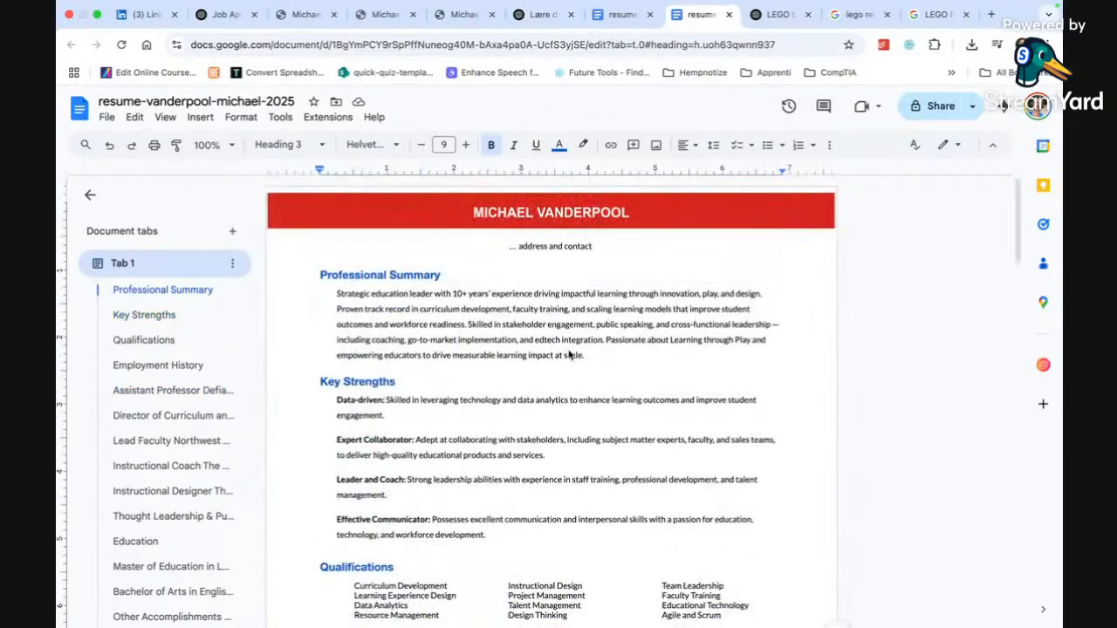
pyautogui.scroll(-2, 559, 360)
pyautogui.scroll(-4, 575, 360)
pyautogui.scroll(-3, 575, 356)
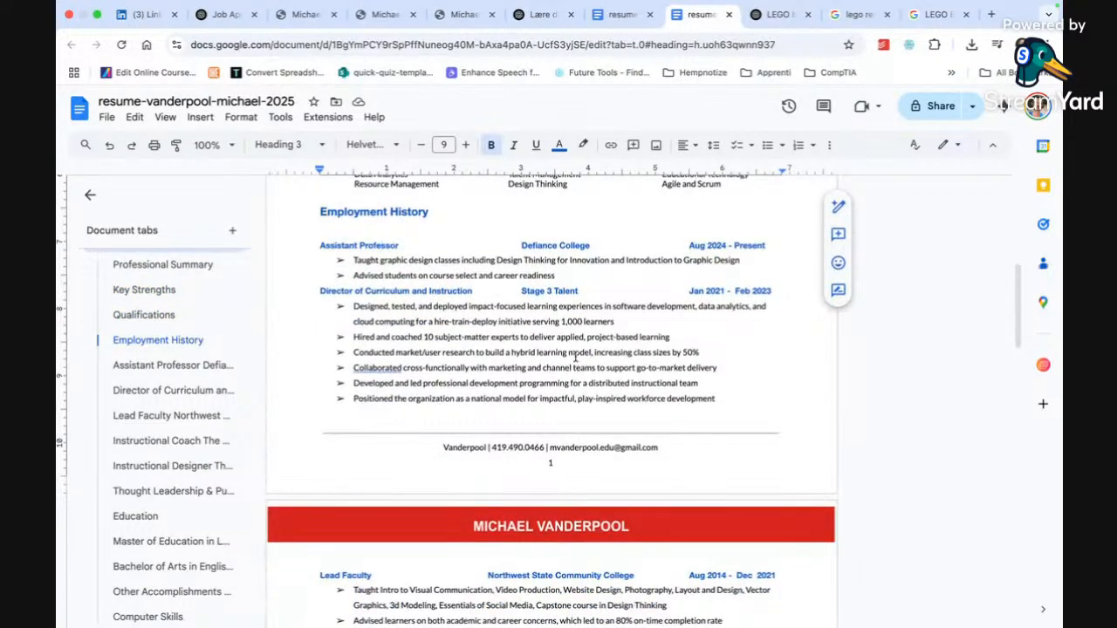
pyautogui.scroll(-3, 575, 358)
pyautogui.scroll(3, 569, 355)
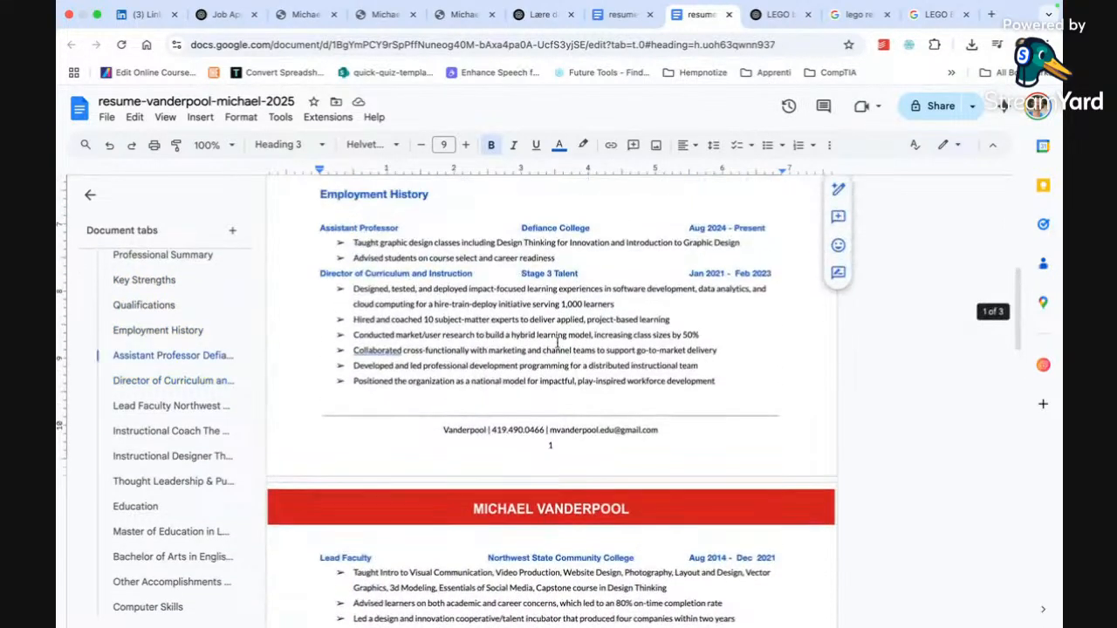
pyautogui.click(567, 258)
pyautogui.press('Return')
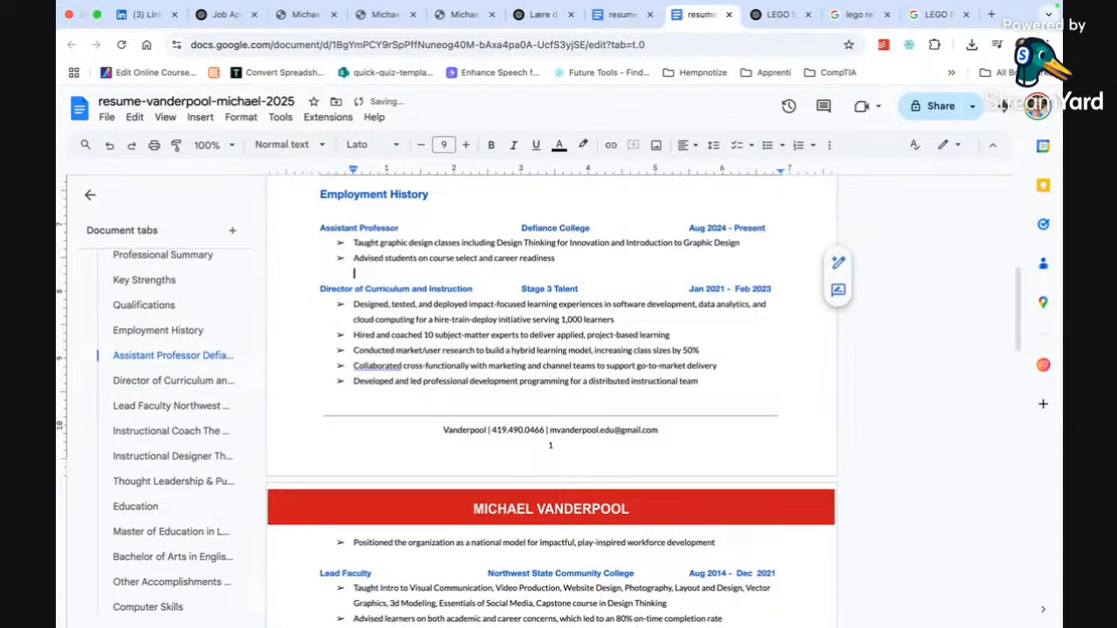
pyautogui.press('BackSpace')
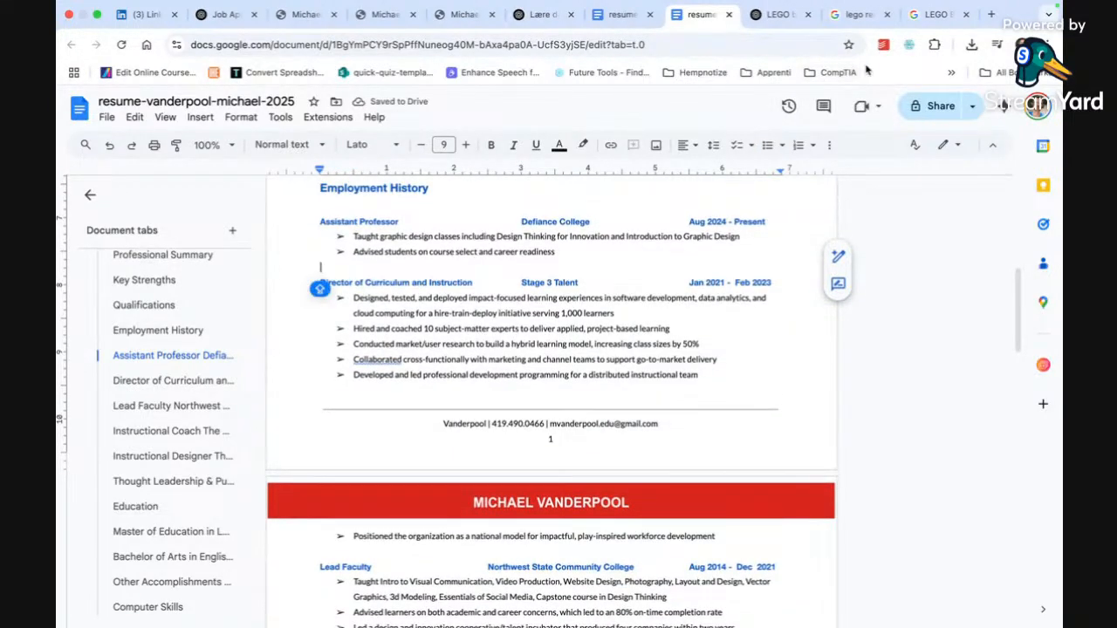
# - Go to the ChatGPT job application chat, show the second response version, and send "THE LINK TO CANVA DOESN' WORK"
pyautogui.click(932, 20)
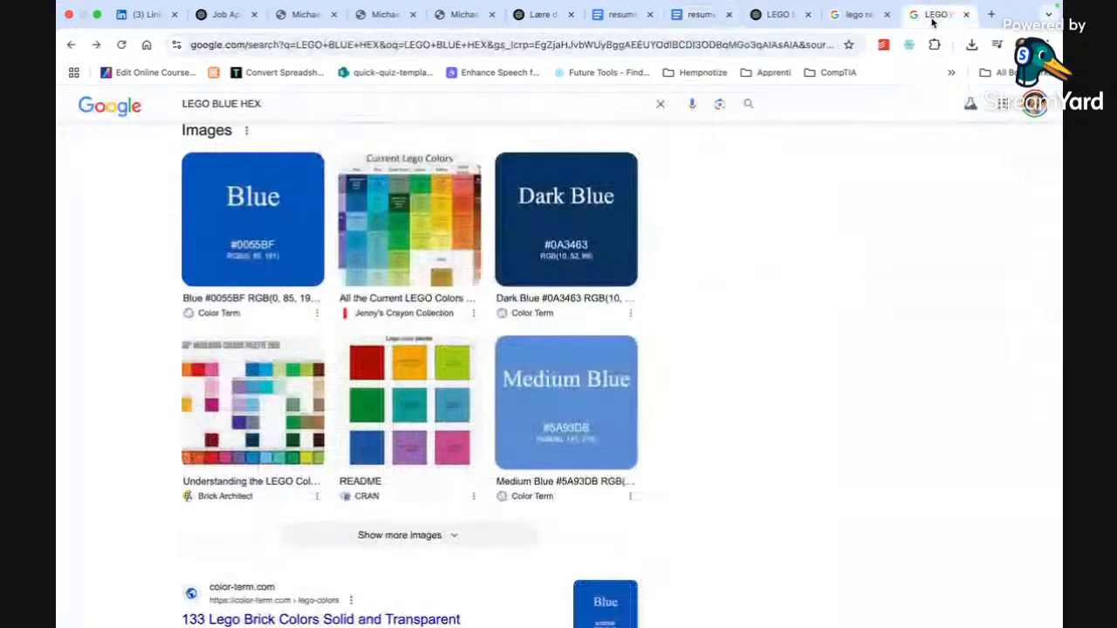
pyautogui.click(860, 15)
pyautogui.click(214, 17)
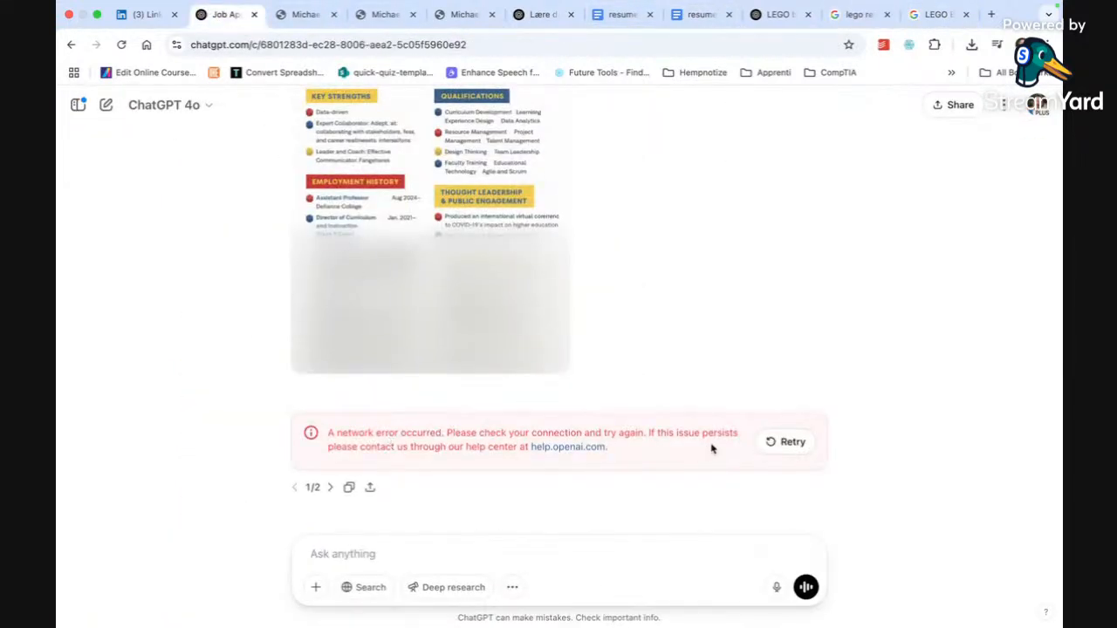
pyautogui.rightClick(502, 392)
pyautogui.press('Escape')
pyautogui.click(328, 488)
pyautogui.scroll(-3, 523, 436)
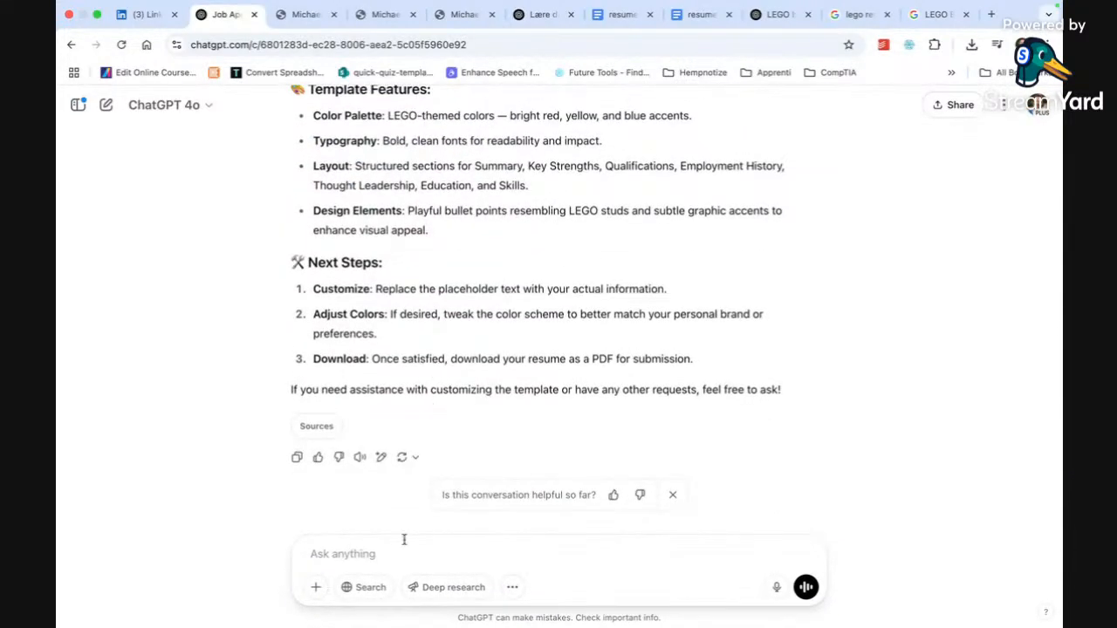
pyautogui.write('THE')
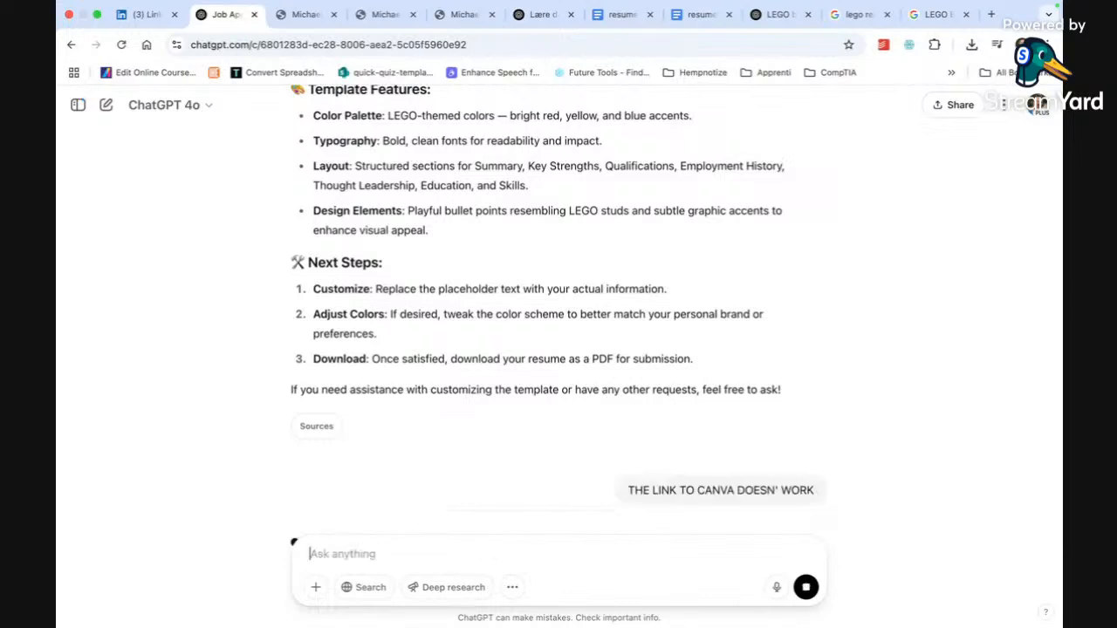
pyautogui.press('Return')
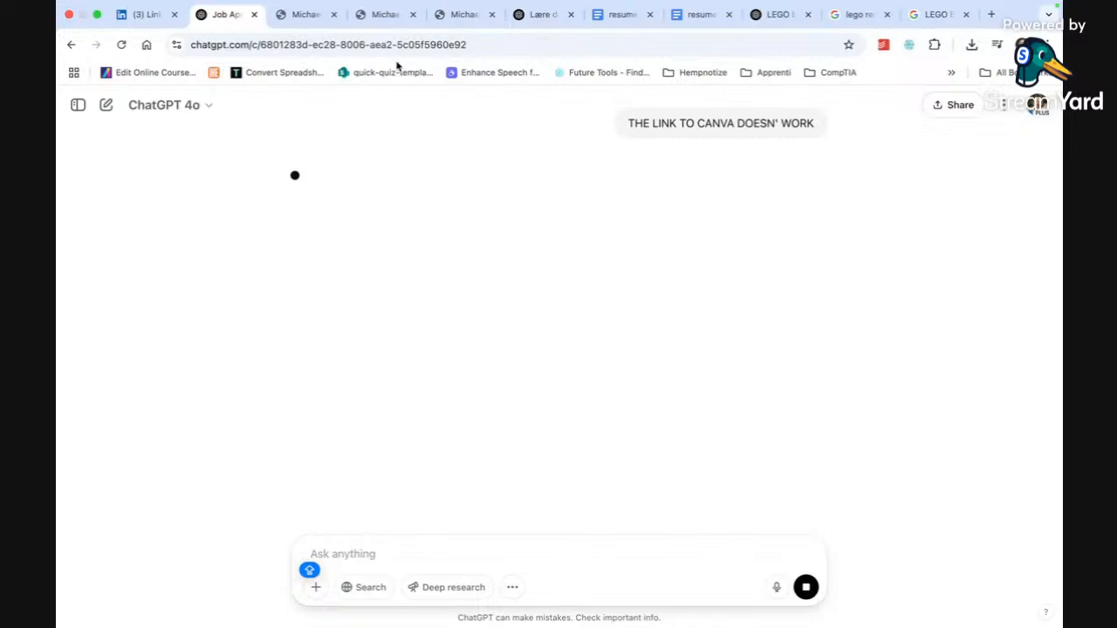
# - Compare the downloaded LEGO, Playful LEGO and LEGO StudBullet resume PDFs, and return to the 2025 resume in Google Docs
pyautogui.click(549, 17)
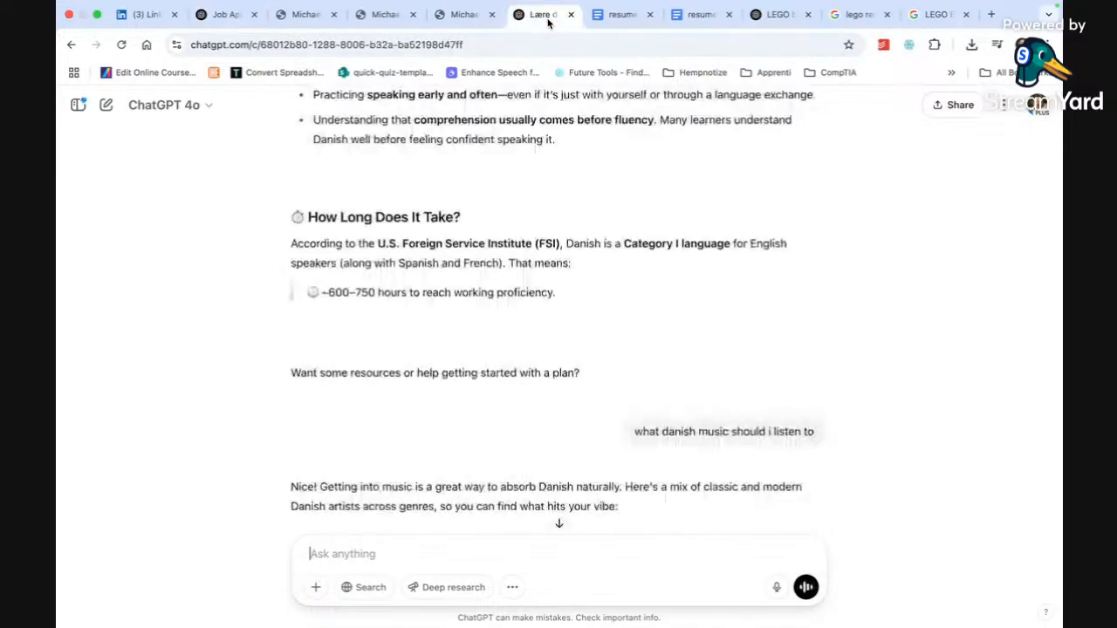
pyautogui.click(462, 17)
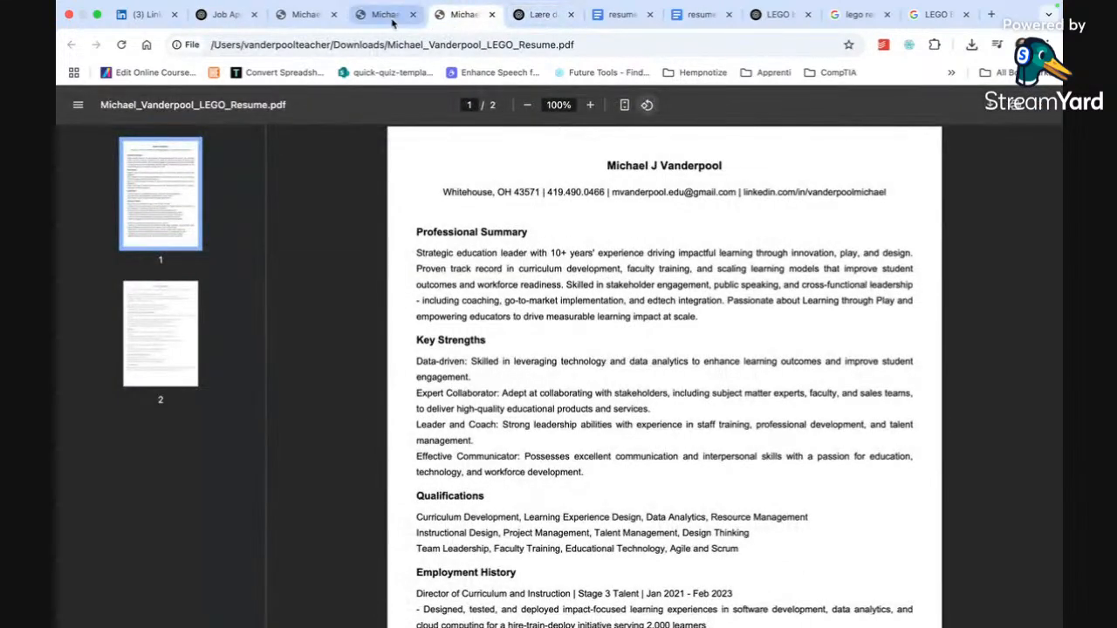
pyautogui.click(386, 17)
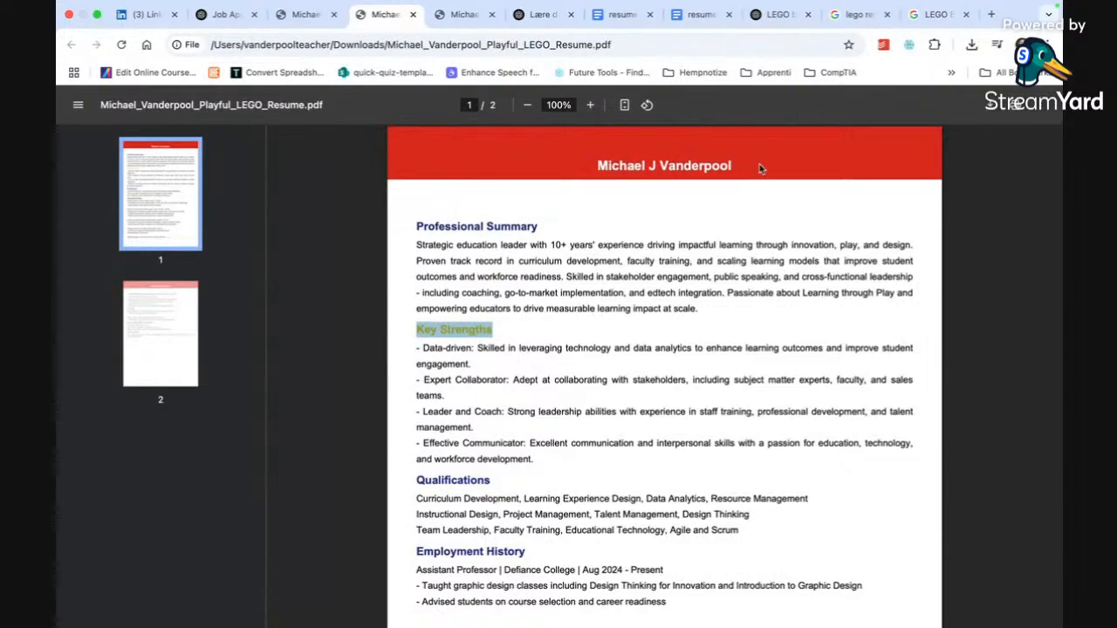
pyautogui.scroll(-4, 713, 253)
pyautogui.scroll(4, 714, 253)
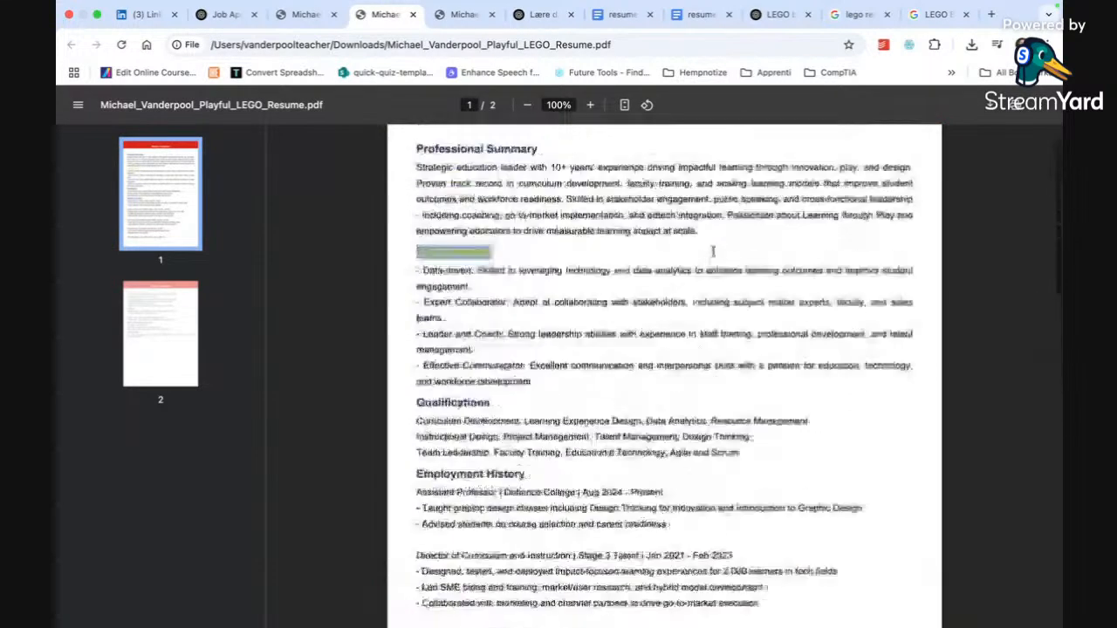
pyautogui.click(309, 17)
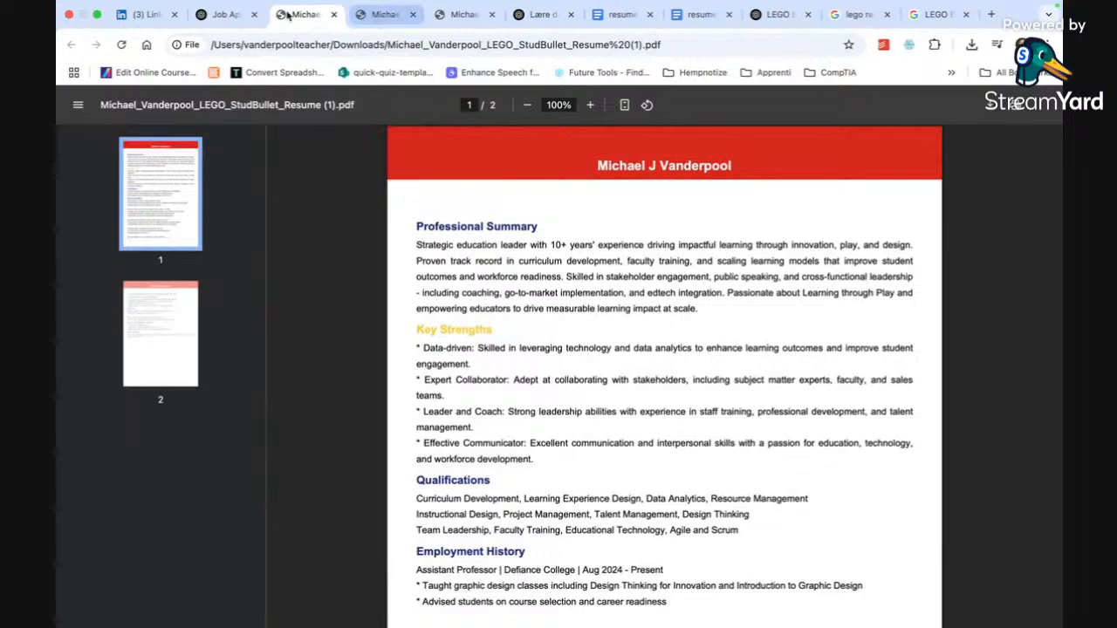
pyautogui.click(703, 15)
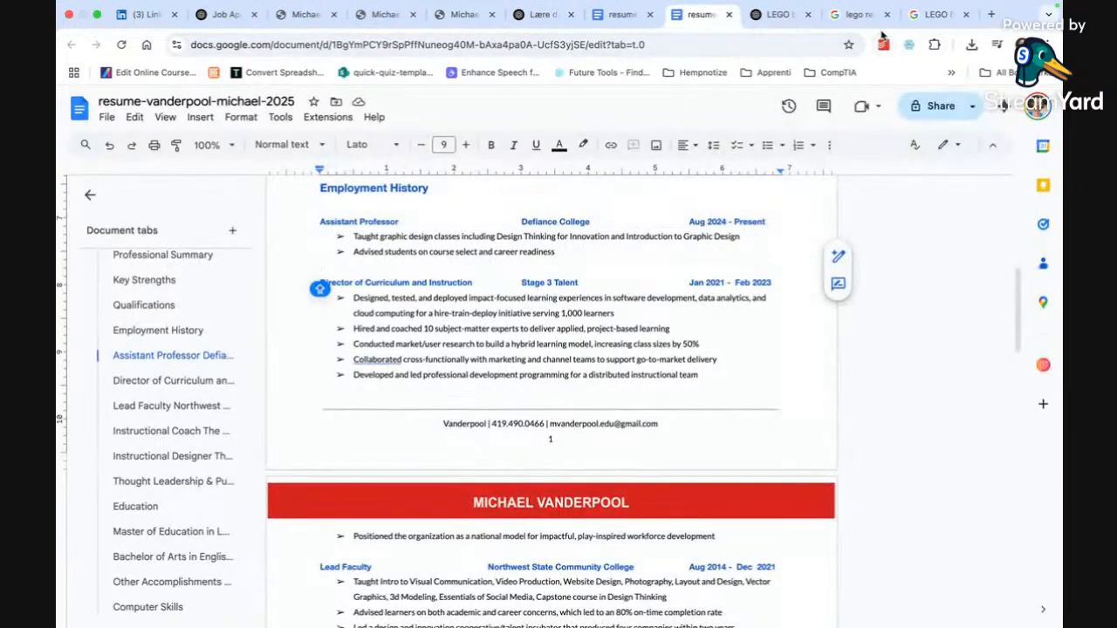
# - Search Google in a new browser tab for "USE CUSTOM BULLETS IN GOOGLE DOC"
pyautogui.click(991, 14)
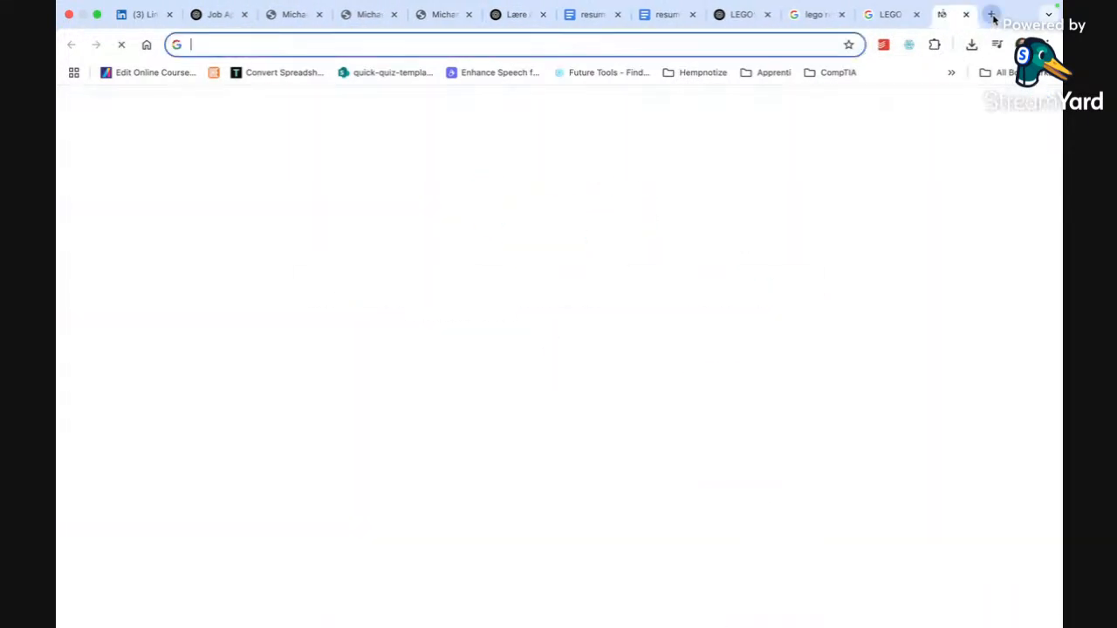
pyautogui.write('M')
pyautogui.press('BackSpace')
pyautogui.press('BackSpace')
pyautogui.write('USE CU')
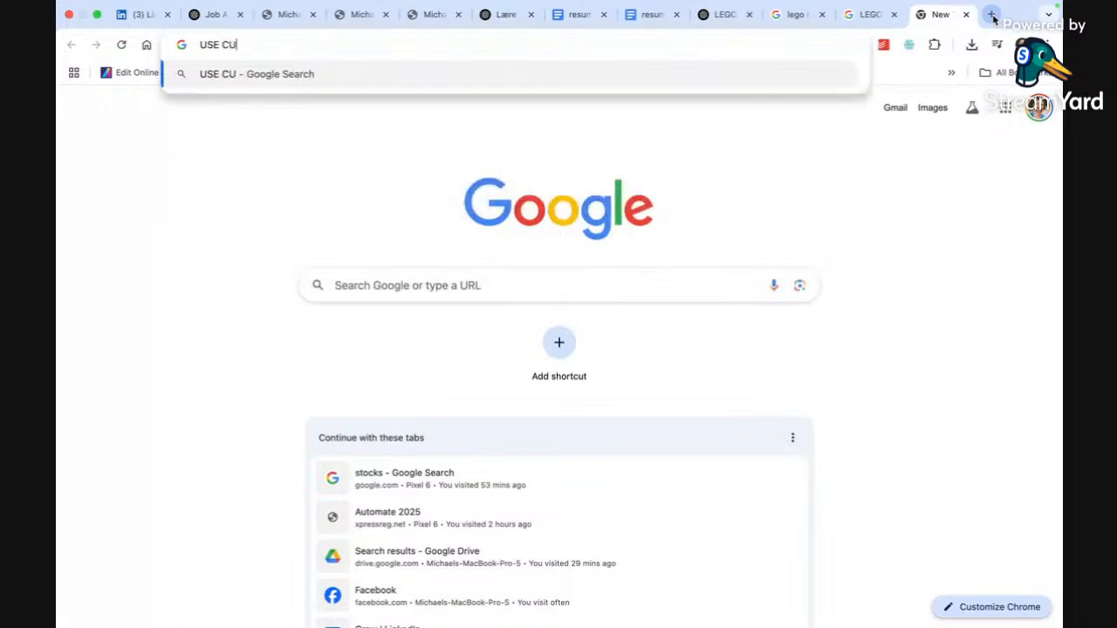
pyautogui.write('STOM BULLETS IN G')
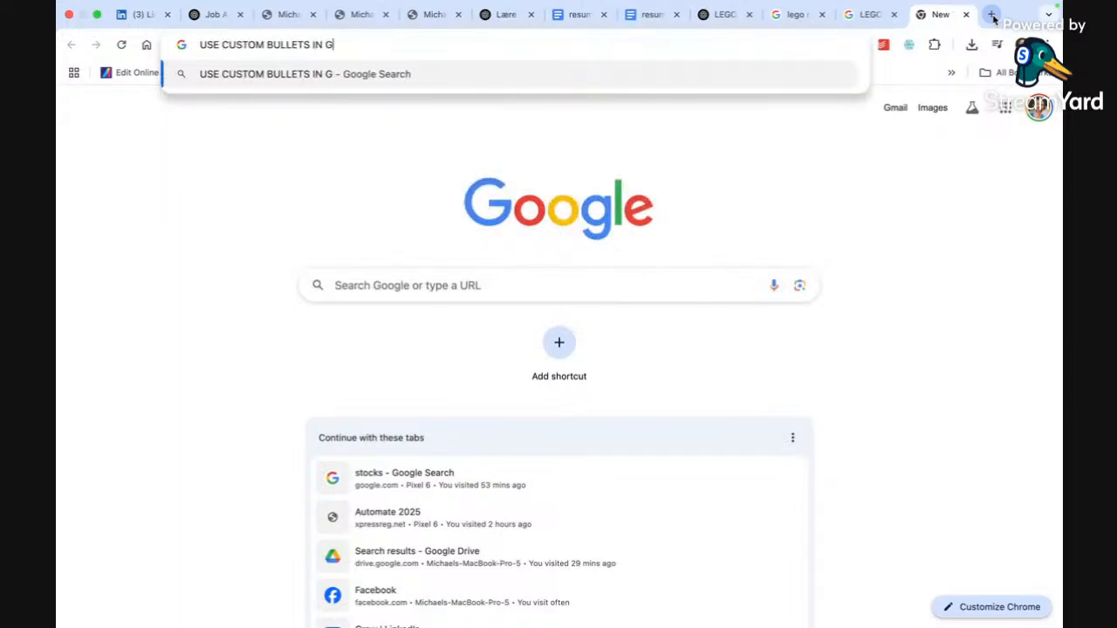
pyautogui.write('OOGLE DOC')
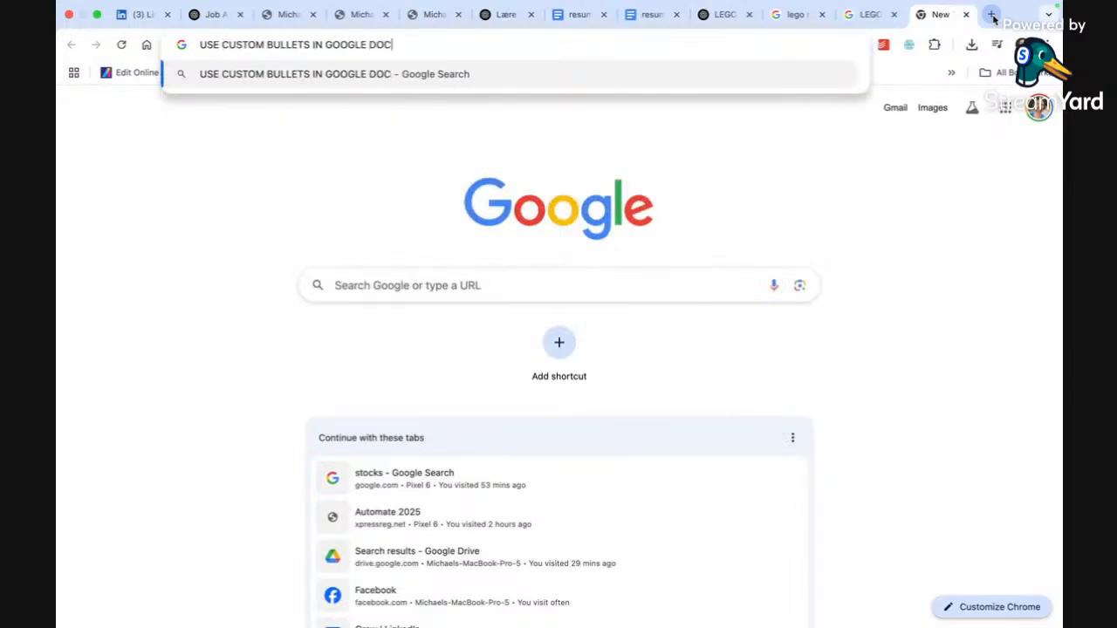
pyautogui.press('Return')
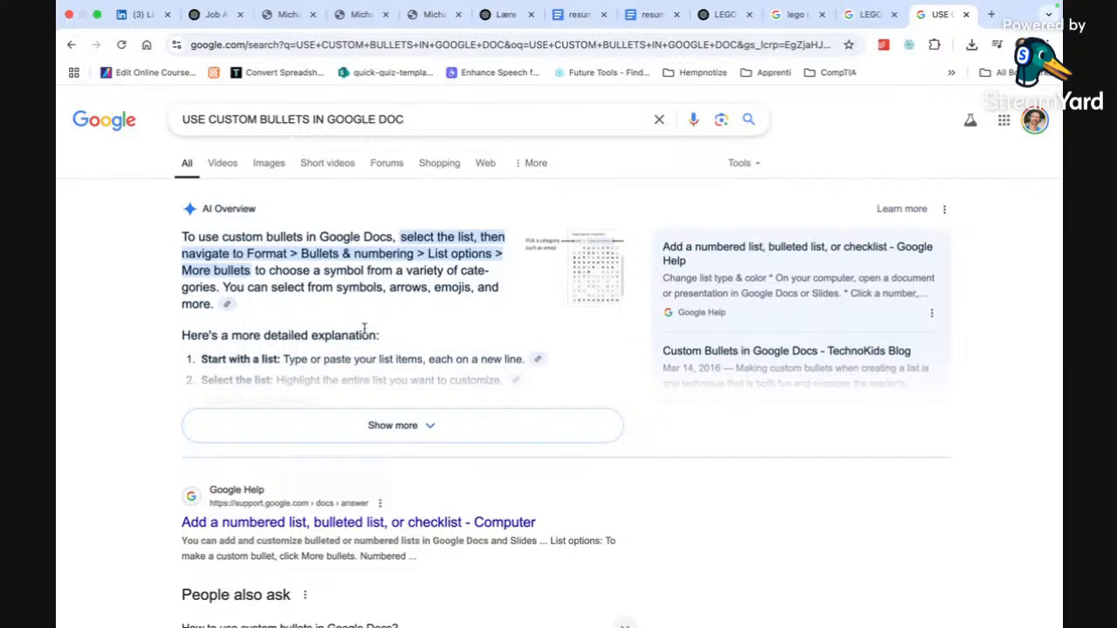
# - Open the custom bullet choices for the Employment History lists in the 2025 resume and search by drawing two concentric circles
pyautogui.click(653, 14)
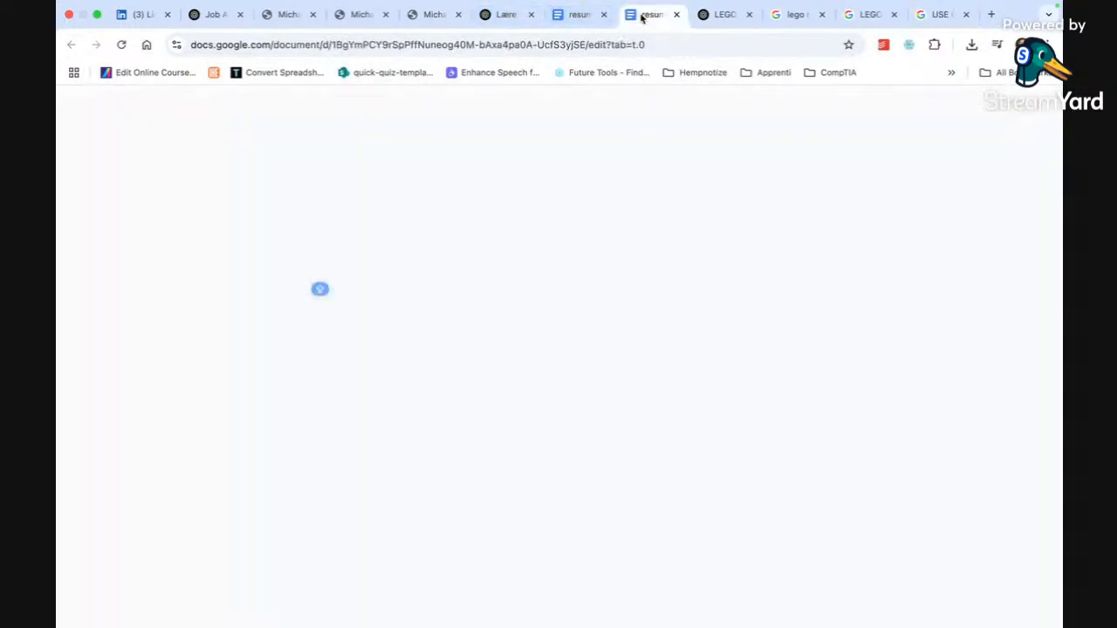
pyautogui.click(340, 341)
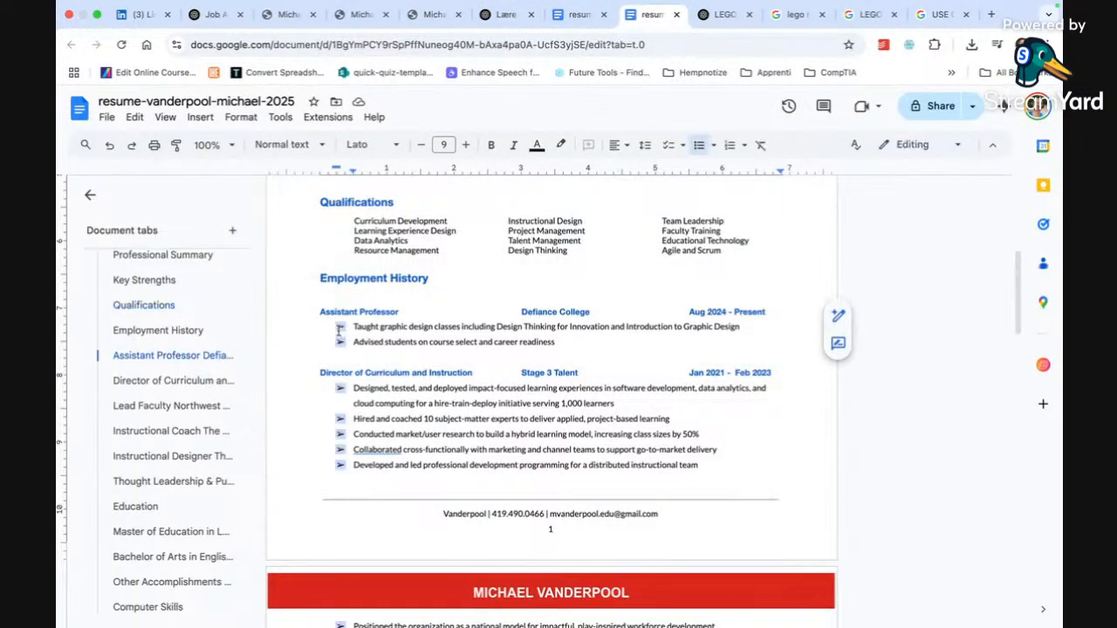
pyautogui.click(244, 122)
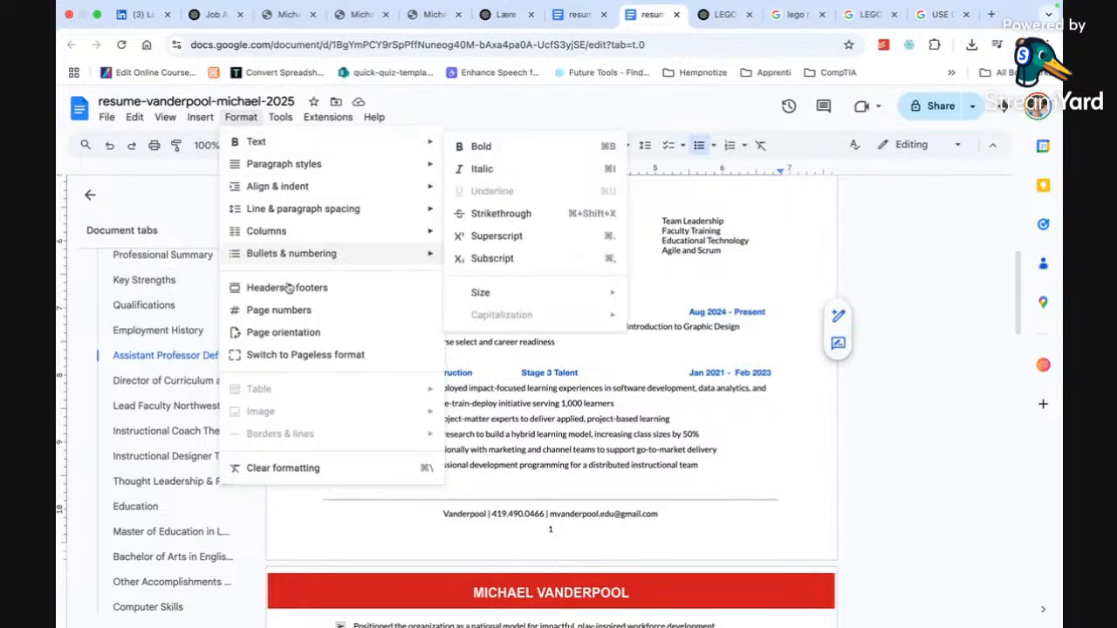
pyautogui.moveTo(414, 256)
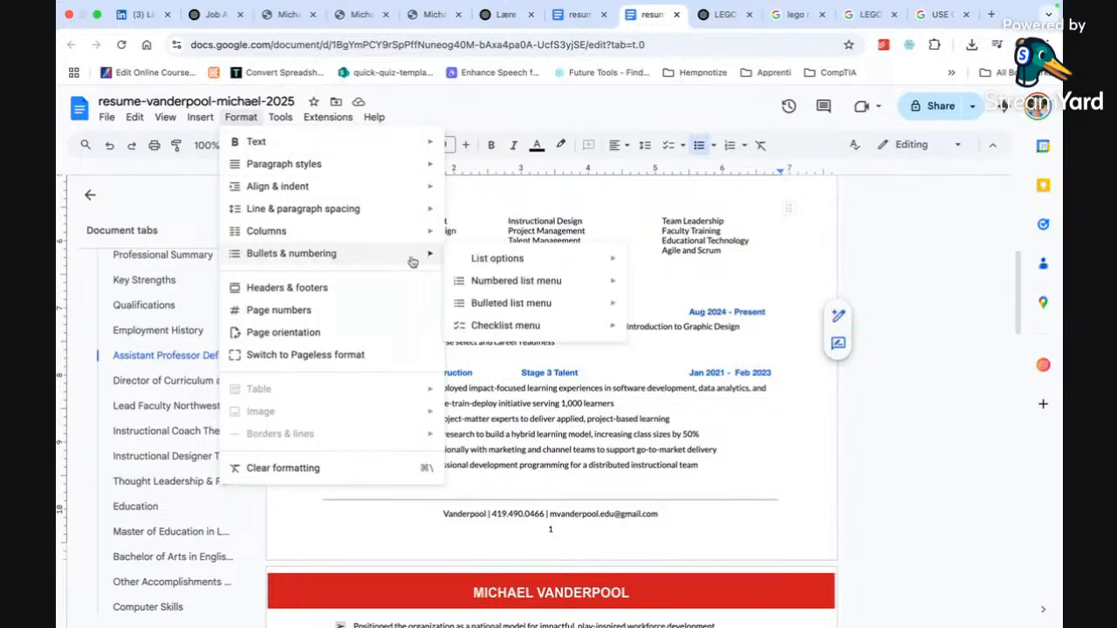
pyautogui.moveTo(499, 265)
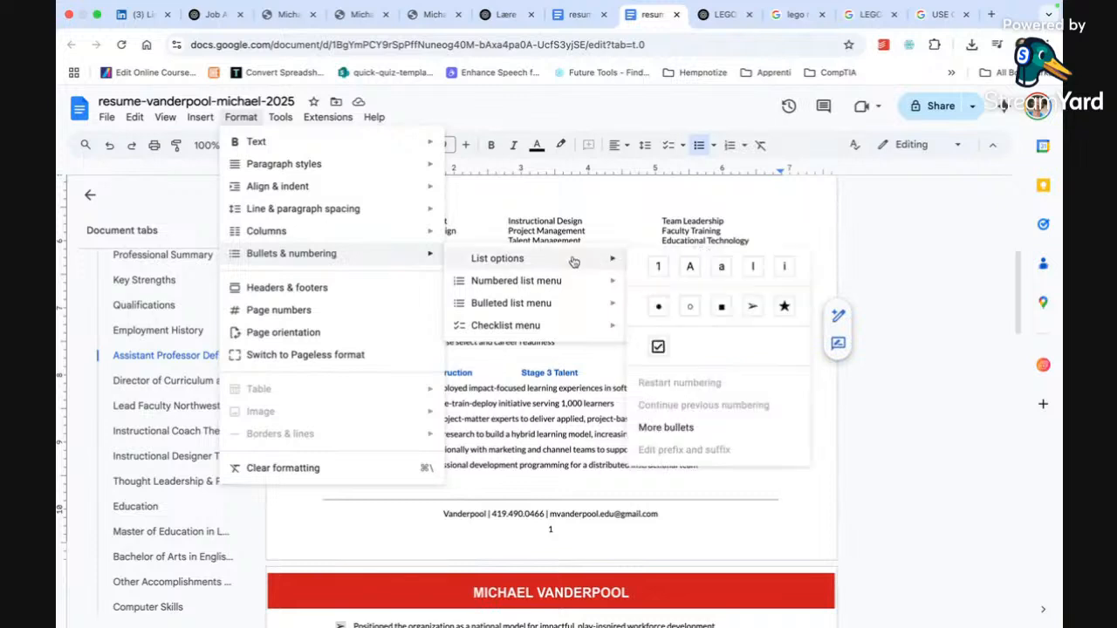
pyautogui.click(670, 427)
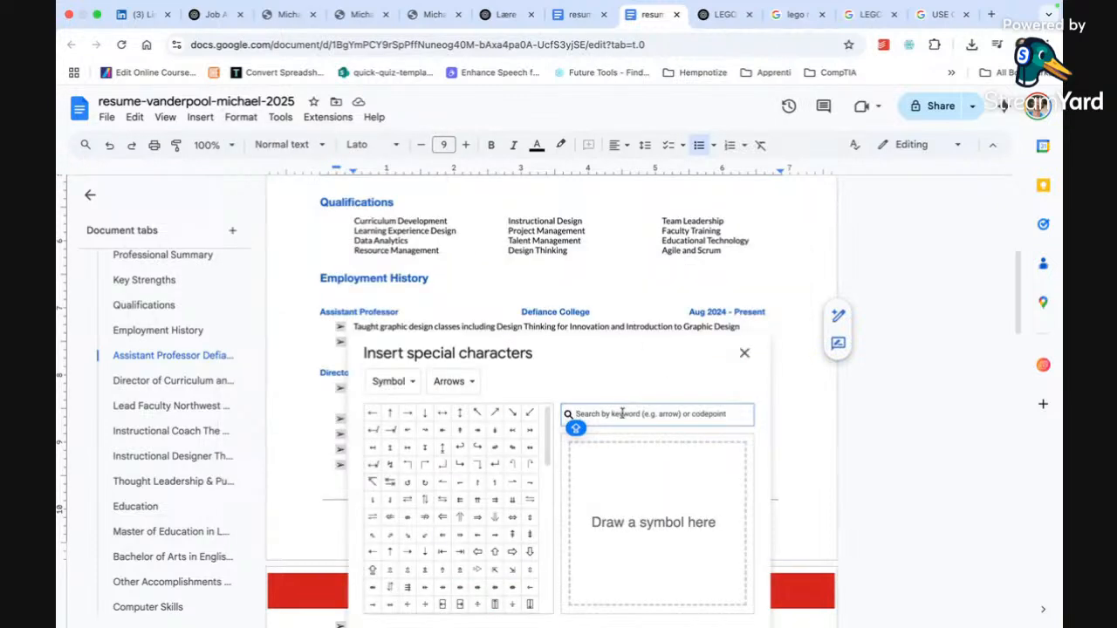
pyautogui.moveTo(653, 492)
pyautogui.mouseDown()
pyautogui.moveTo(626, 492)
pyautogui.moveTo(669, 535)
pyautogui.mouseUp()
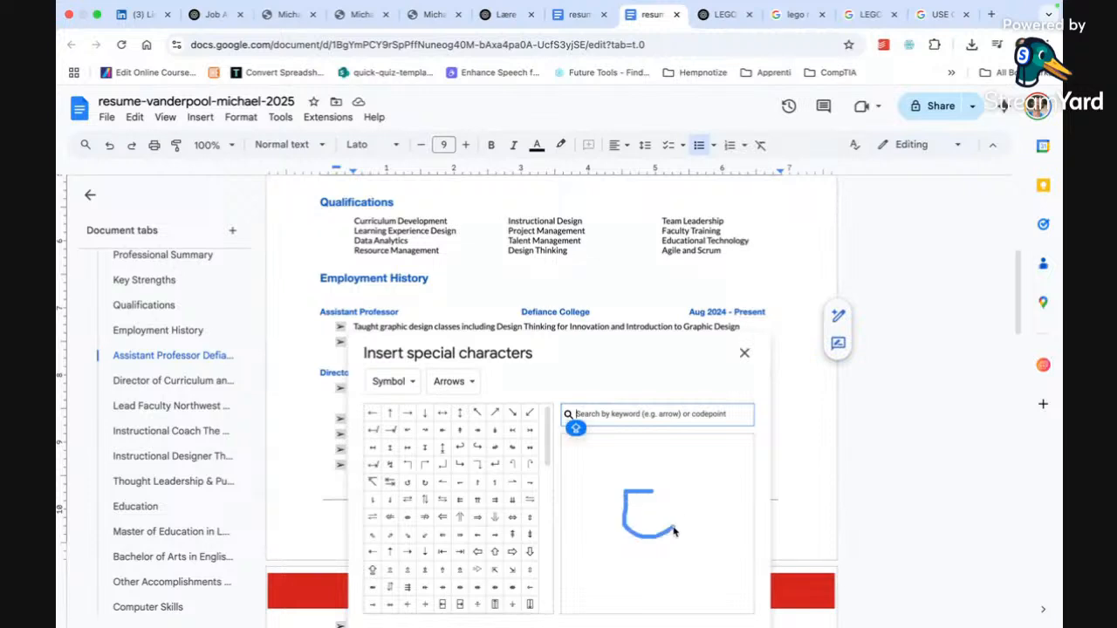
pyautogui.moveTo(654, 471)
pyautogui.mouseDown()
pyautogui.moveTo(589, 542)
pyautogui.moveTo(708, 529)
pyautogui.mouseUp()
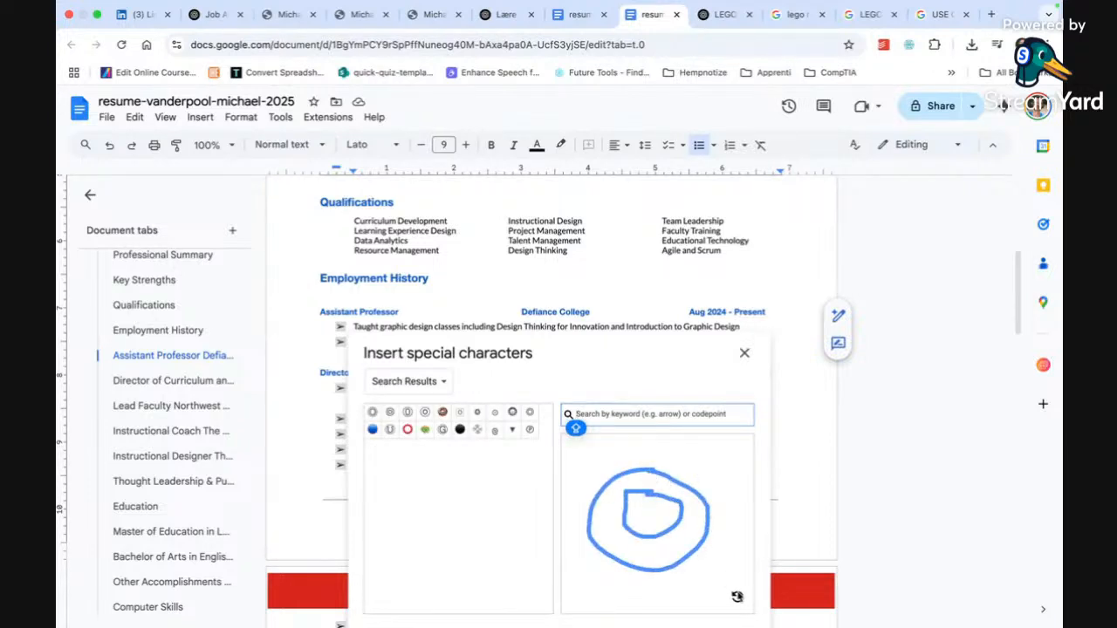
# - Replace the arrow bullets in the Employment History lists with a stud-like circled symbol from the results and close the character picker
pyautogui.moveTo(392, 418)
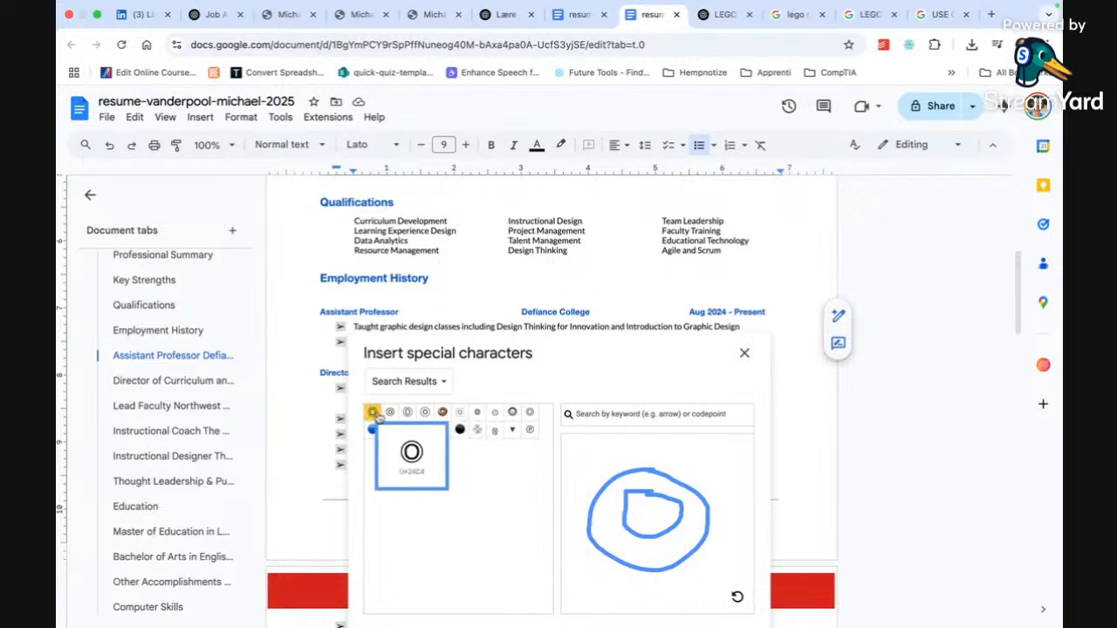
pyautogui.click(384, 415)
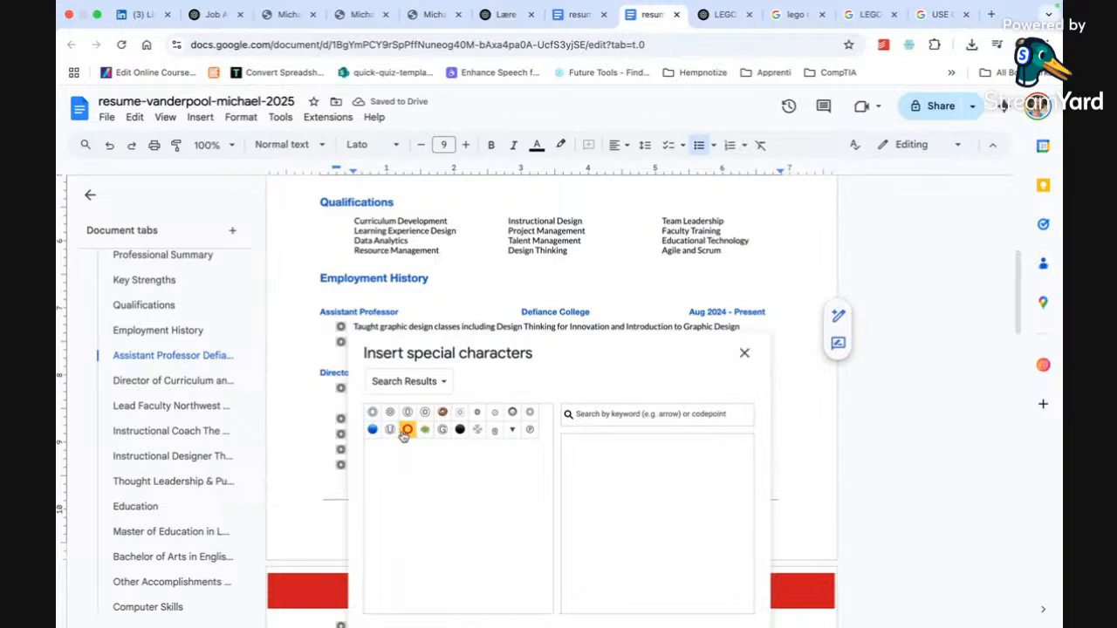
pyautogui.moveTo(430, 419)
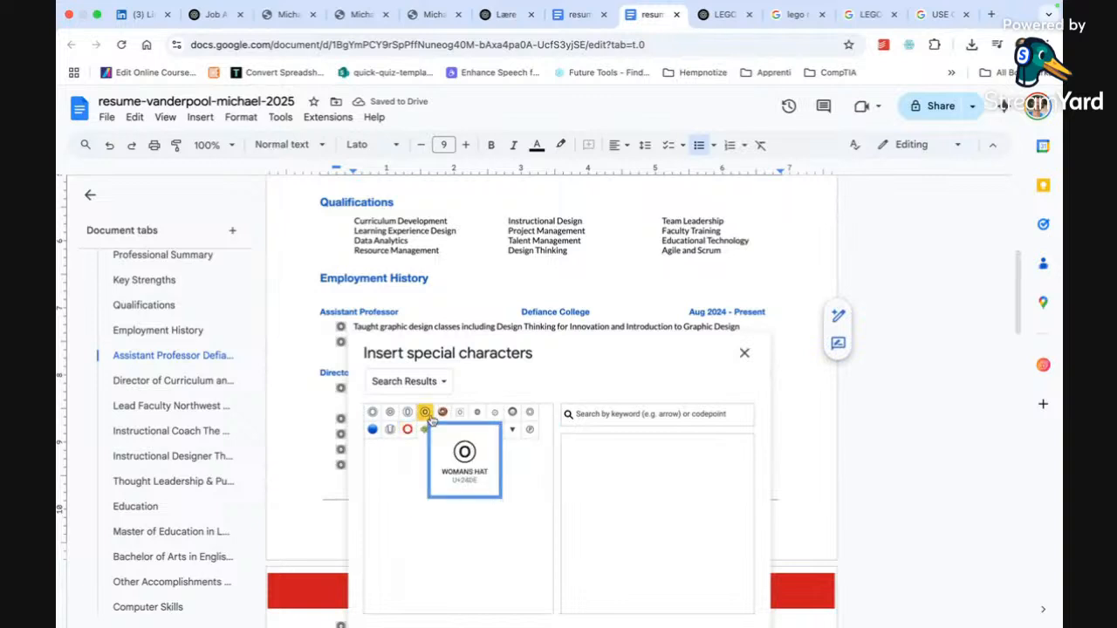
pyautogui.click(529, 414)
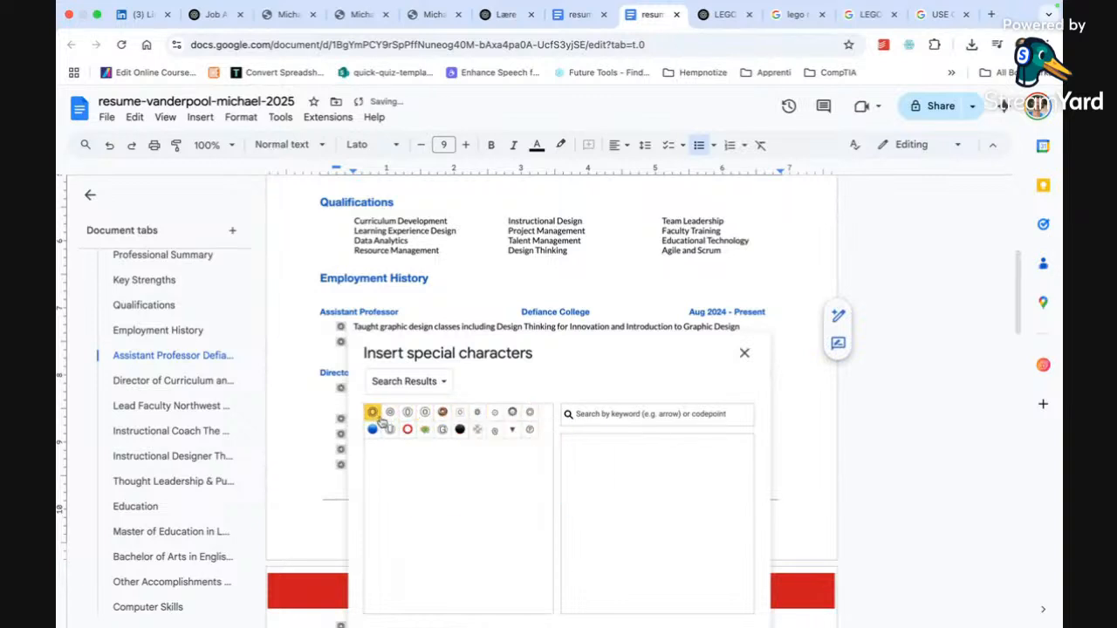
pyautogui.click(742, 352)
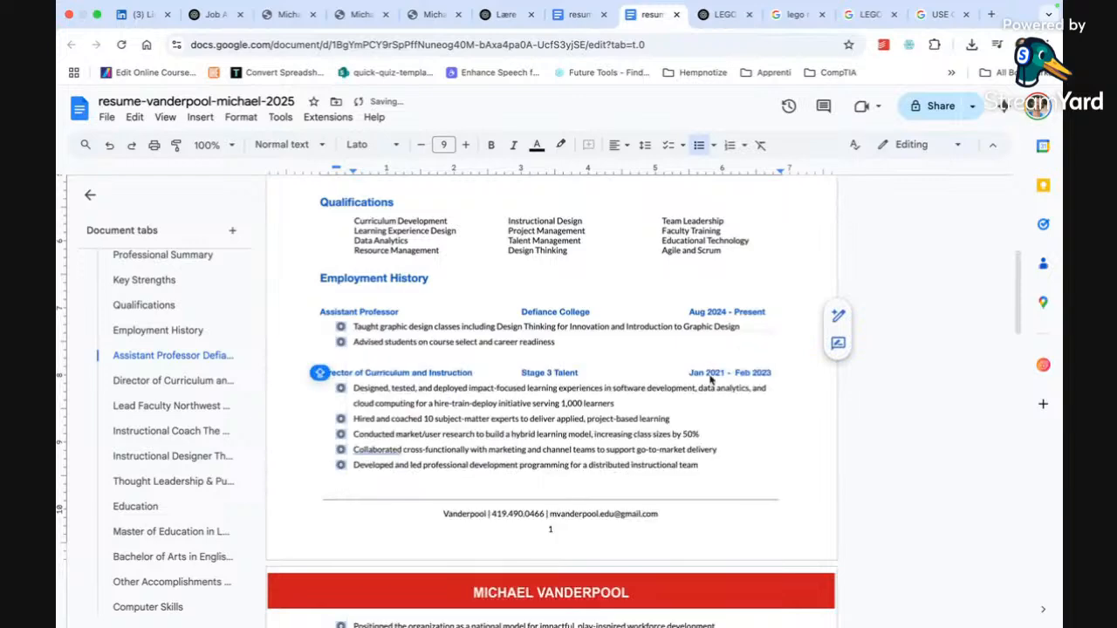
pyautogui.scroll(-1, 705, 389)
pyautogui.scroll(-1, 704, 389)
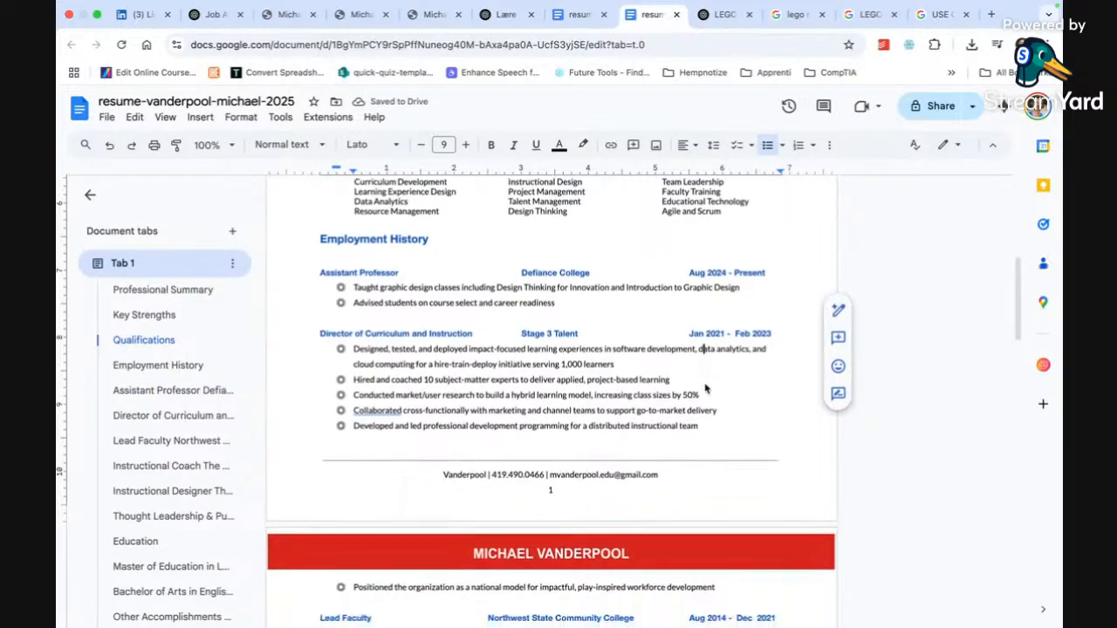
# - Try a yellow highlight on the circled Employment History bullets and undo it
pyautogui.click(340, 288)
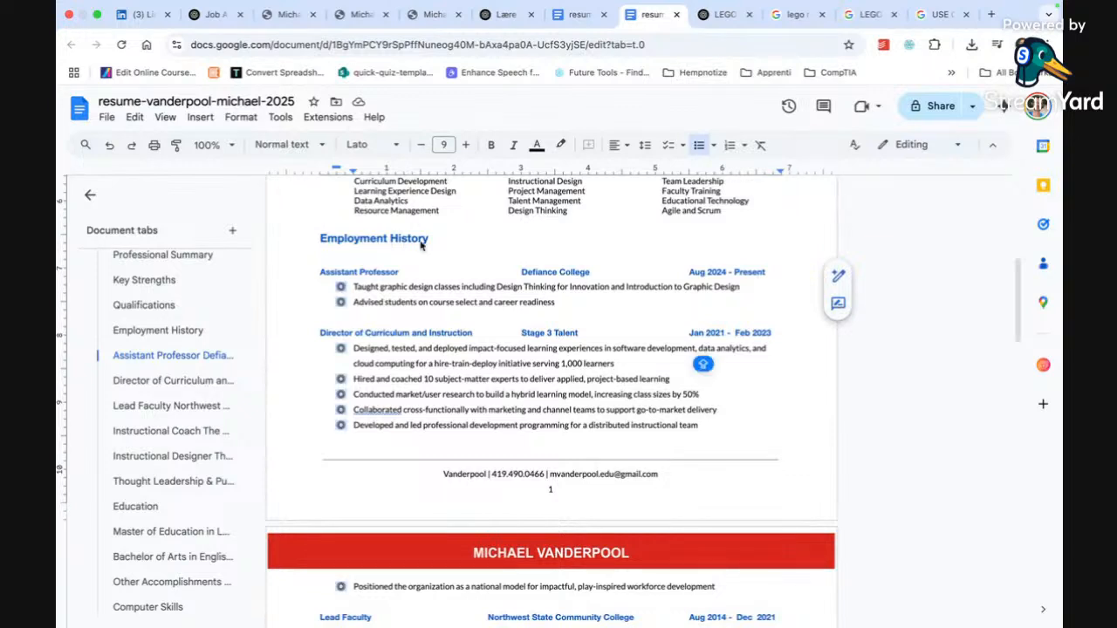
pyautogui.click(559, 147)
pyautogui.click(614, 220)
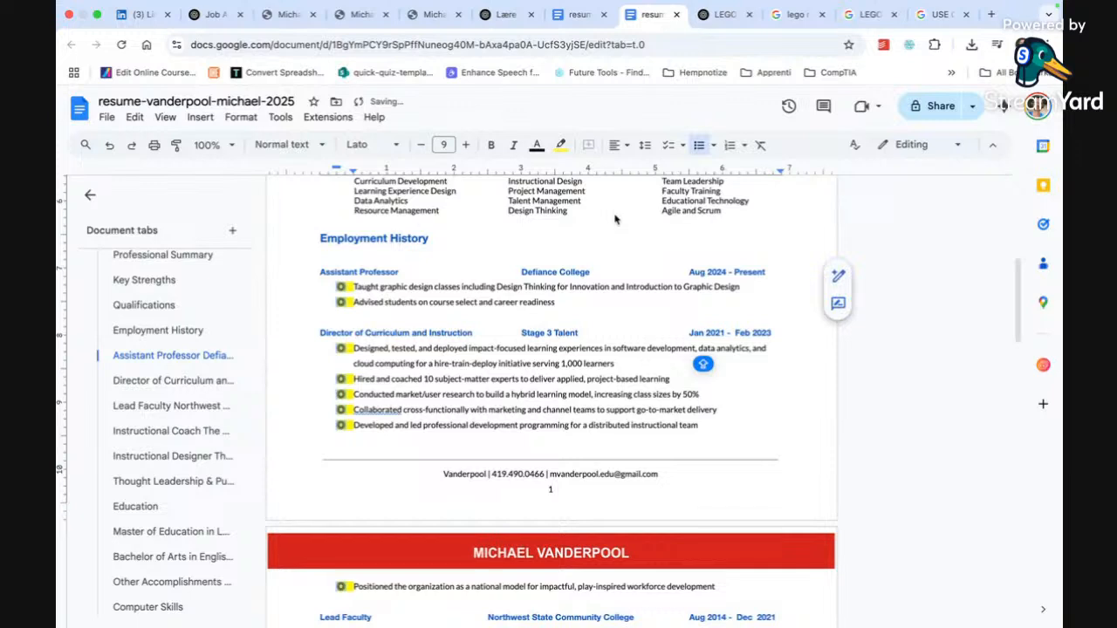
pyautogui.hotkey('ctrl', 'z')
# - Try yellow as the text color of the circled Employment History bullets
pyautogui.click(537, 145)
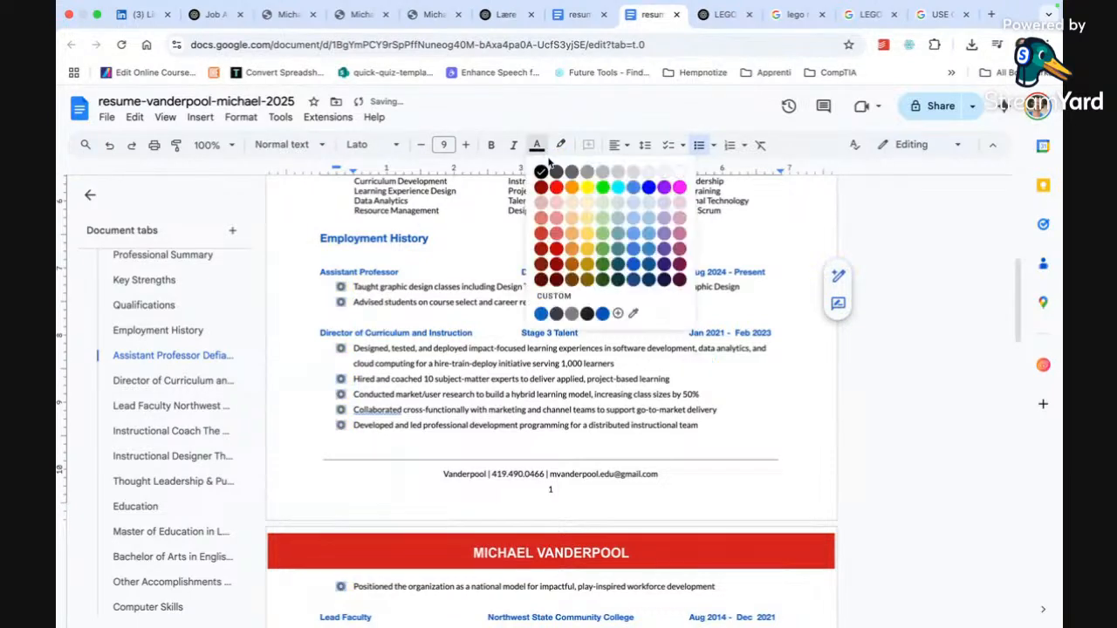
pyautogui.click(590, 189)
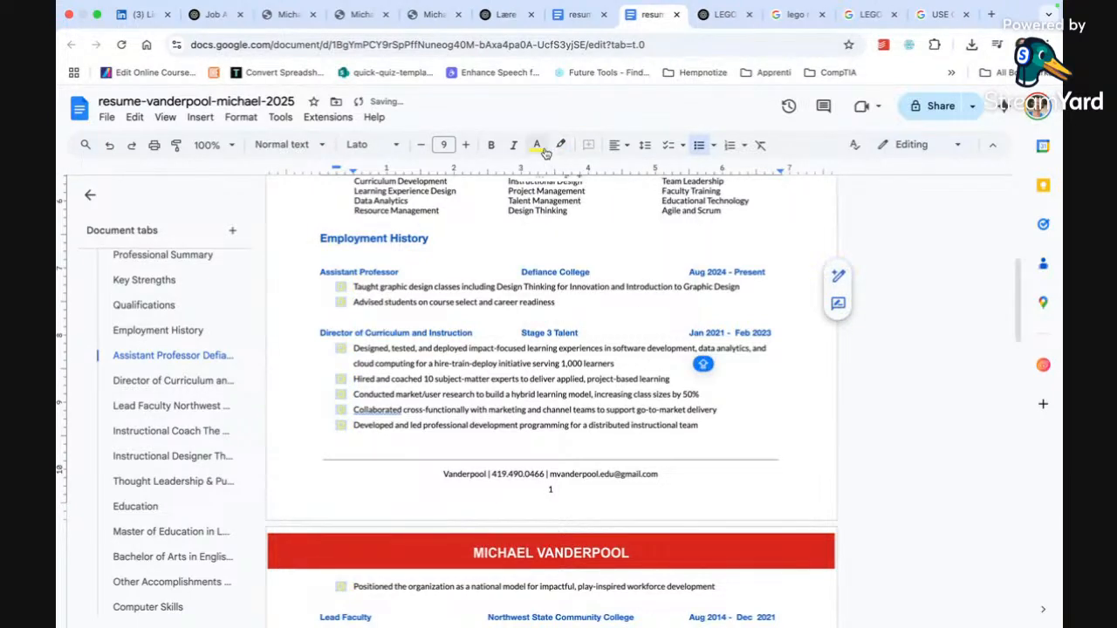
pyautogui.click(453, 276)
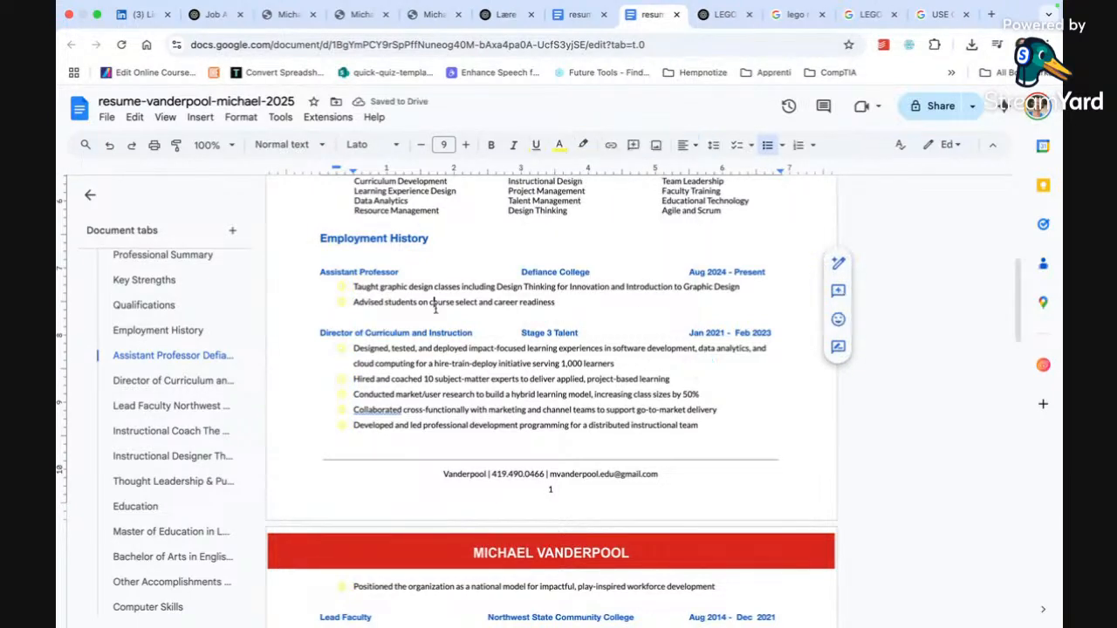
# - Select the Employment History bullets for recoloring and search Google in a new tab for "LEGO GREEN HEX"
pyautogui.click(341, 287)
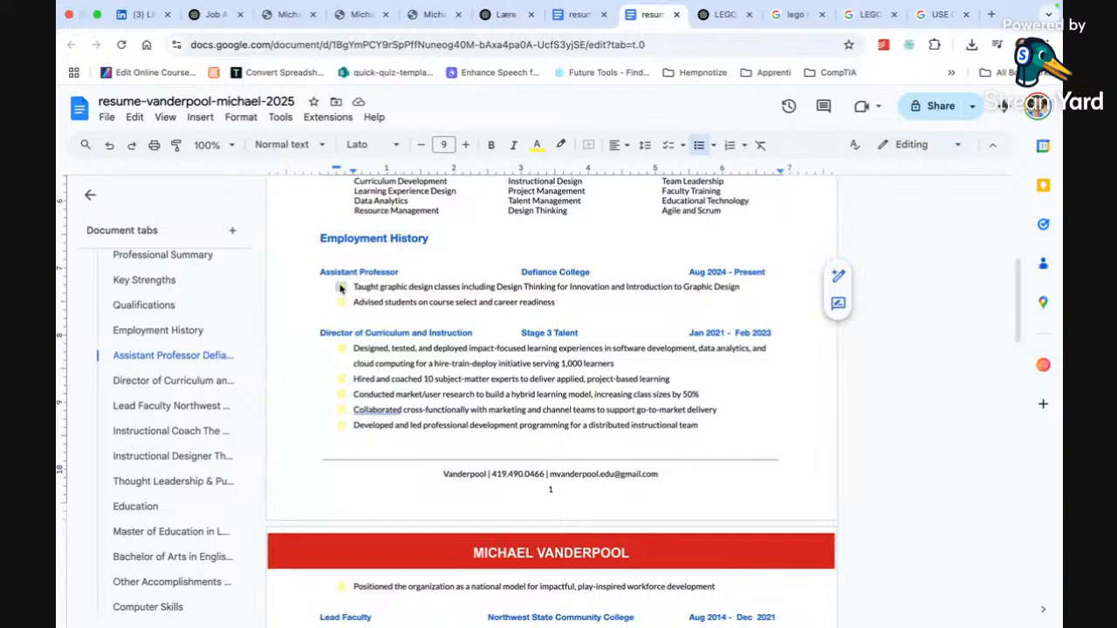
pyautogui.click(537, 144)
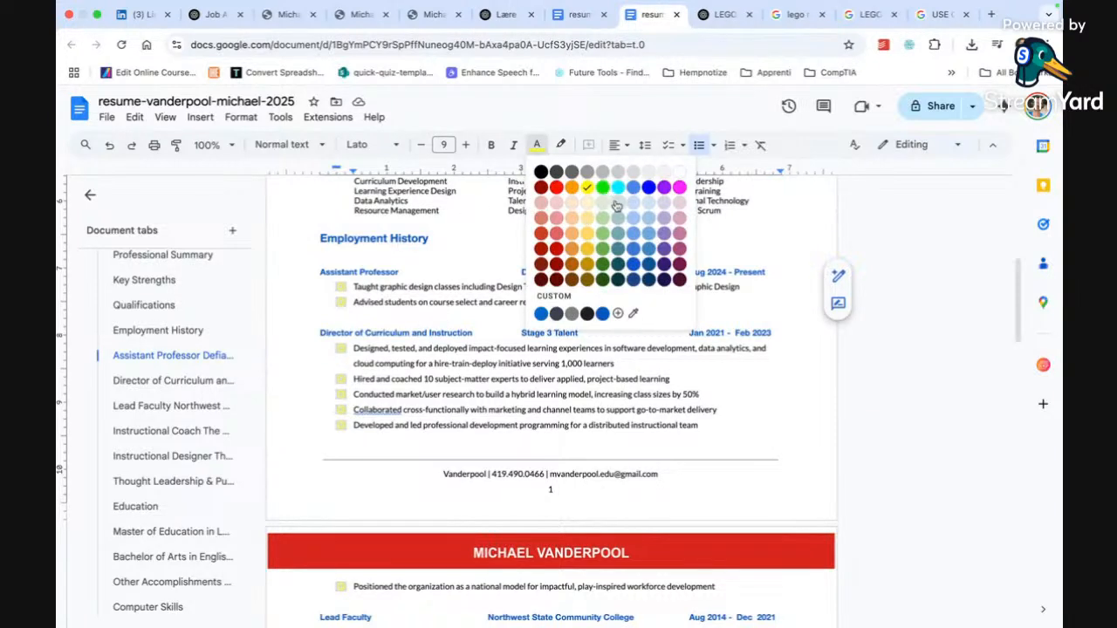
pyautogui.click(992, 15)
pyautogui.write('LEGO')
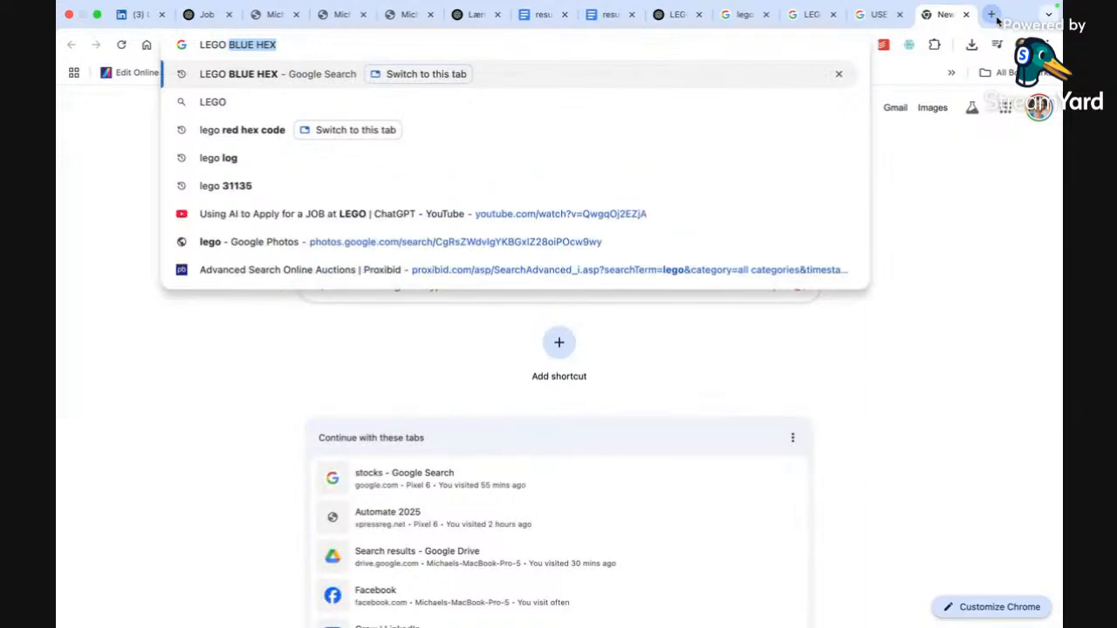
pyautogui.write(' GREEN HEX')
pyautogui.press('Return')
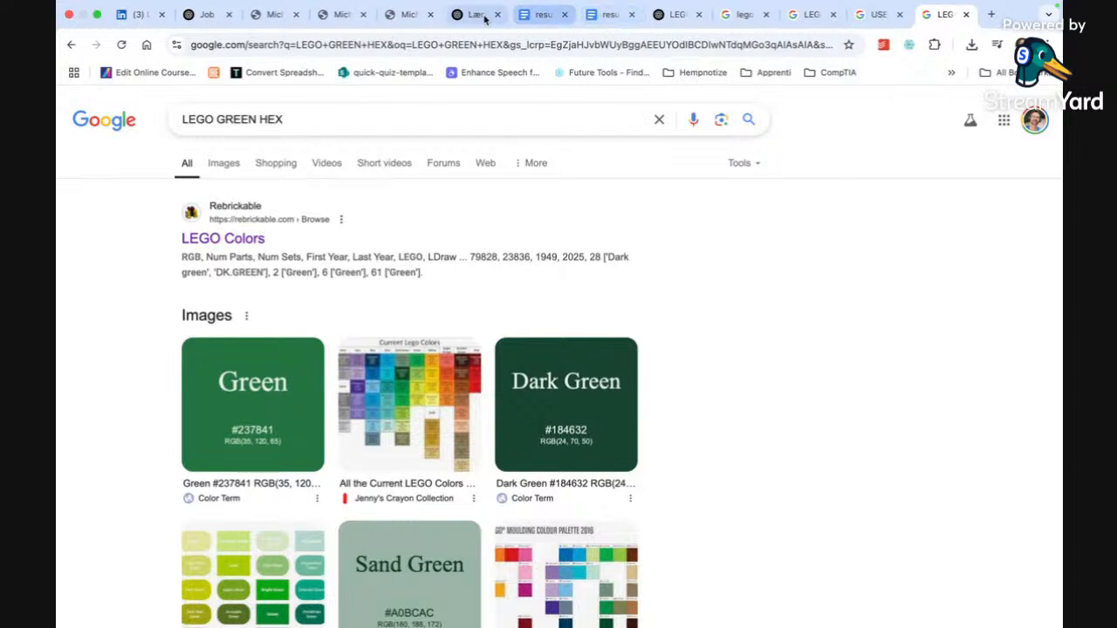
# - Set the circled Employment History bullets in the 2025 resume to the custom text color with hex code 237841
pyautogui.click(611, 15)
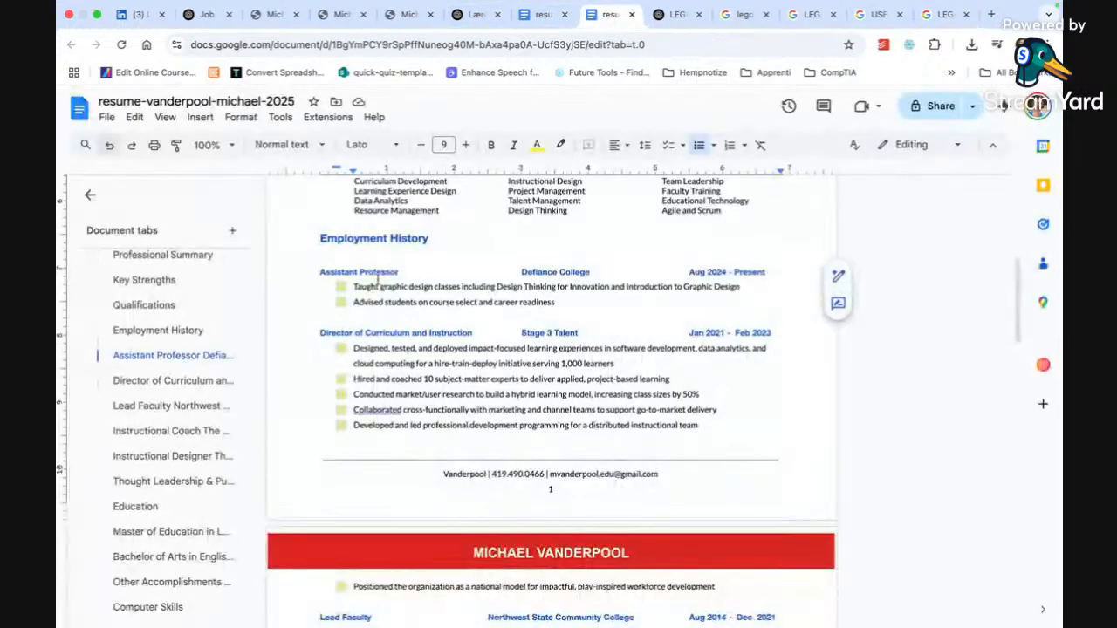
pyautogui.click(536, 145)
pyautogui.click(616, 315)
pyautogui.write('2')
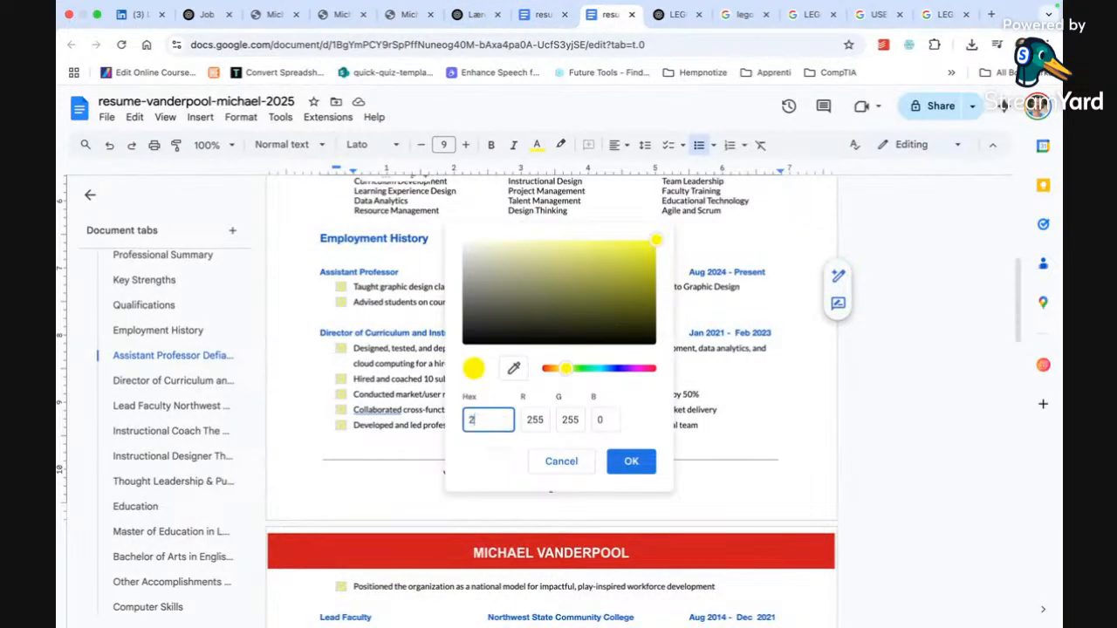
pyautogui.write('73841')
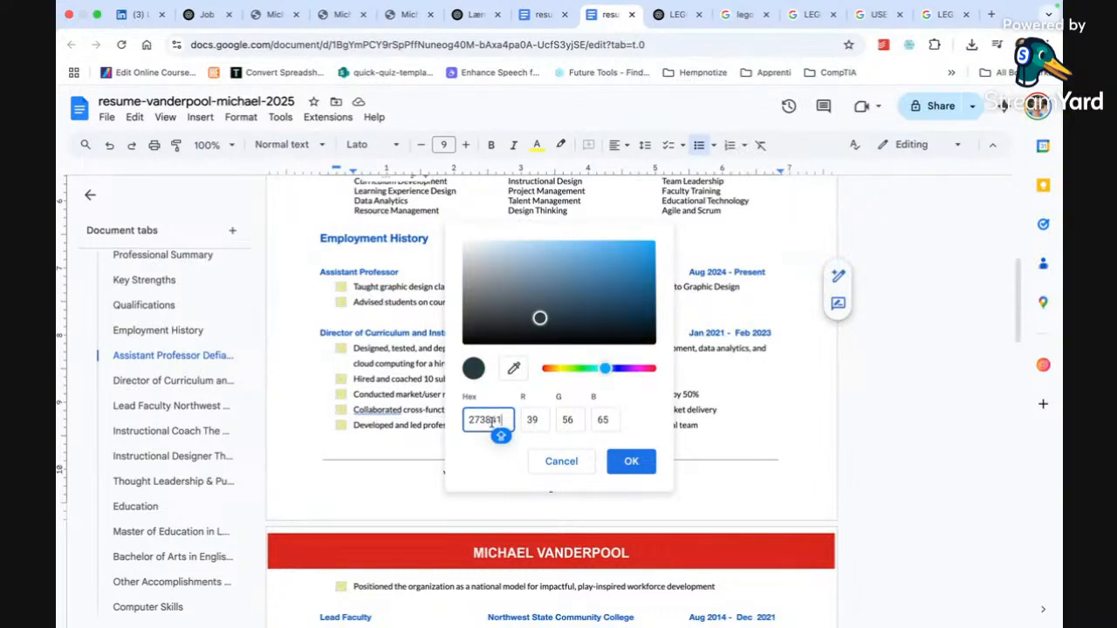
pyautogui.click(942, 18)
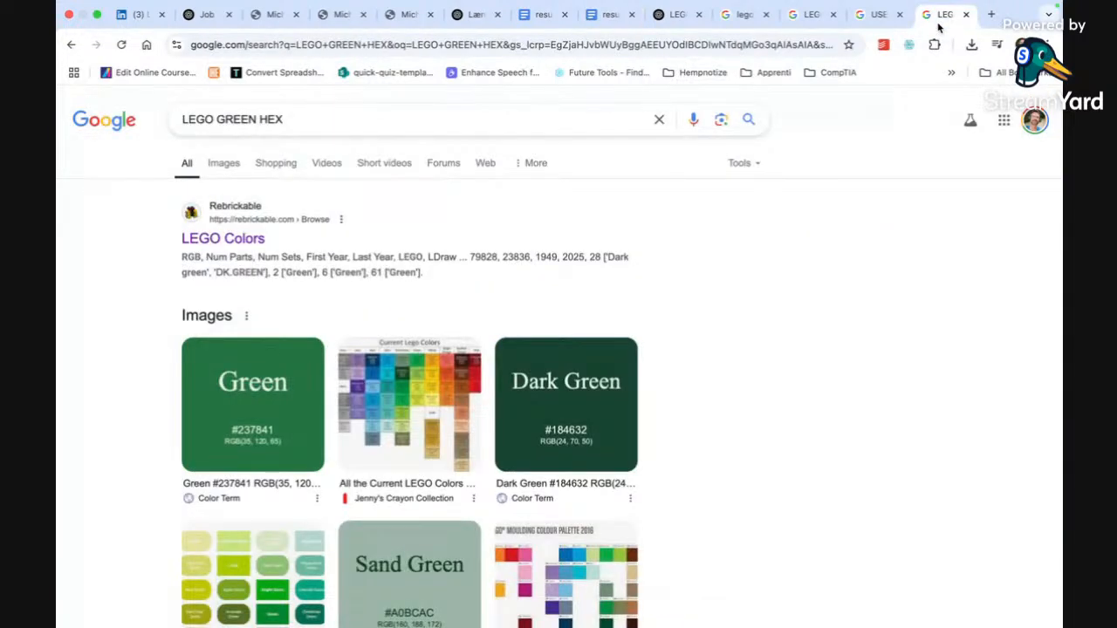
pyautogui.click(606, 15)
pyautogui.click(478, 420)
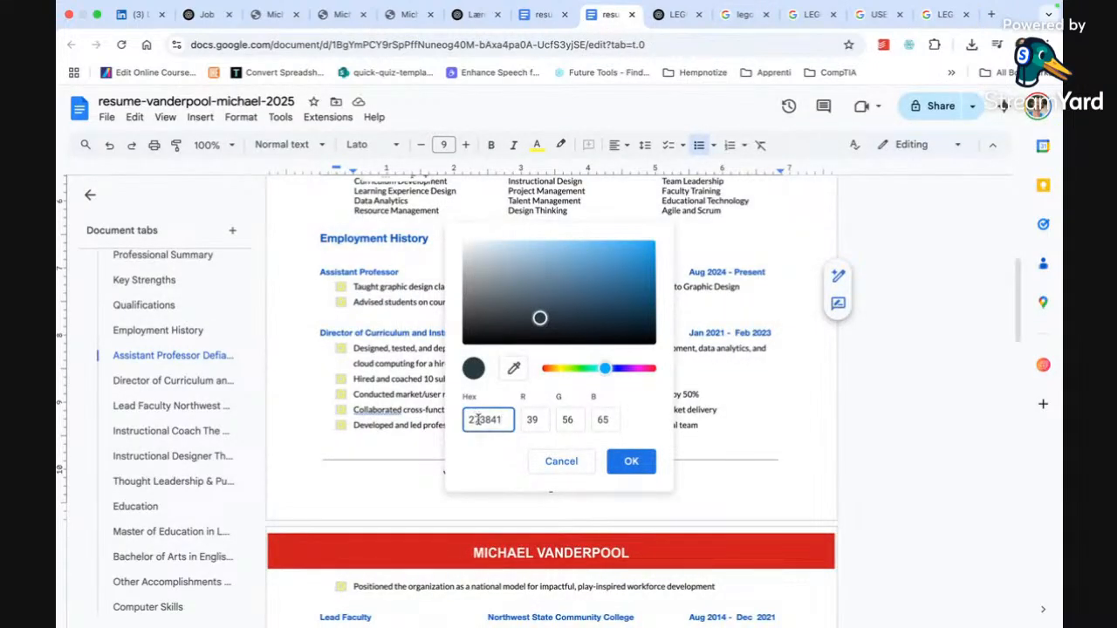
pyautogui.write('7')
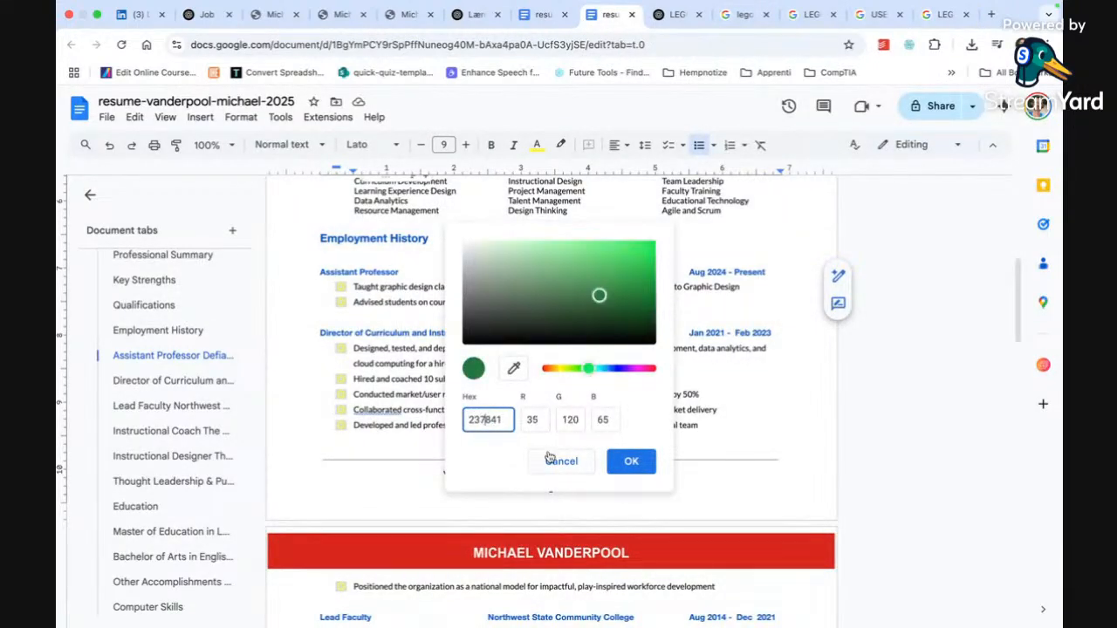
pyautogui.click(630, 461)
pyautogui.scroll(-3, 551, 426)
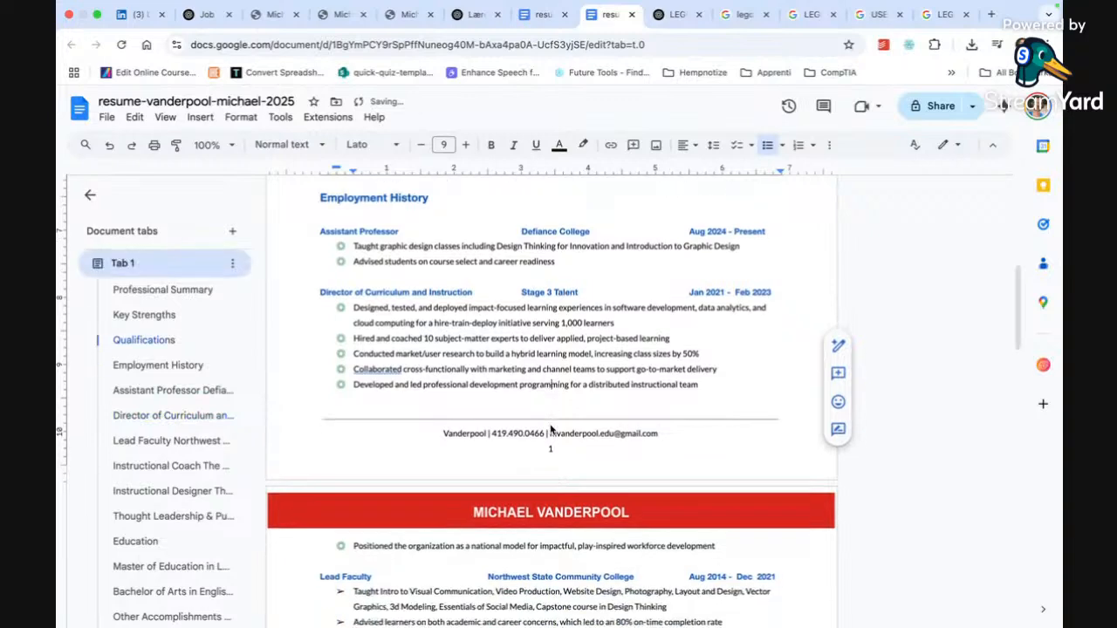
pyautogui.scroll(3, 550, 427)
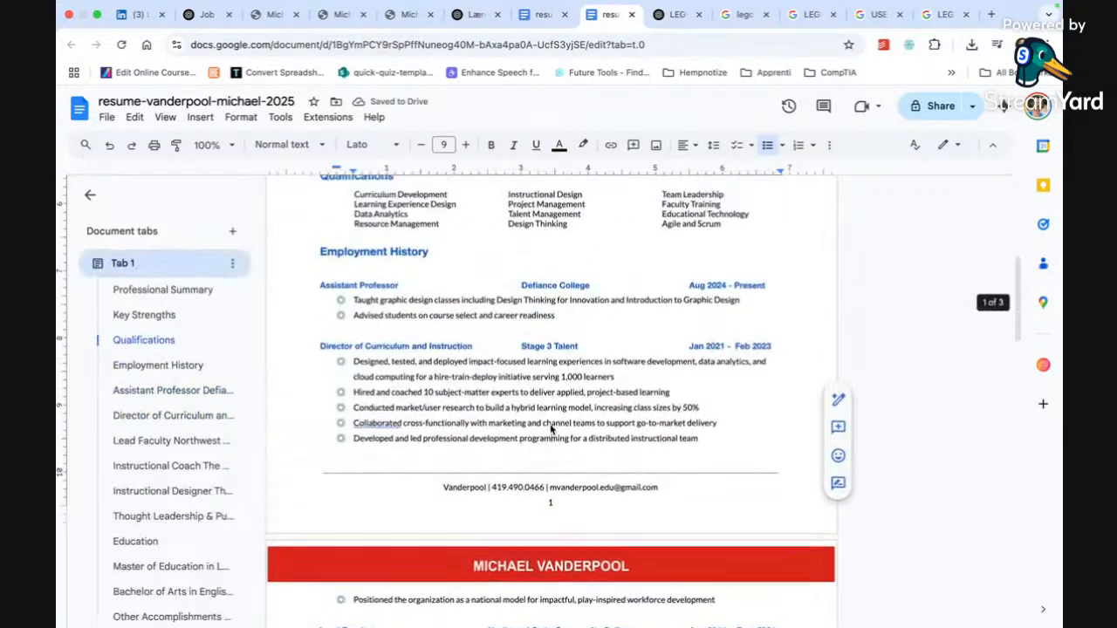
# - Try 1.15 line spacing on the Key Strengths paragraphs and undo it
pyautogui.click(360, 319)
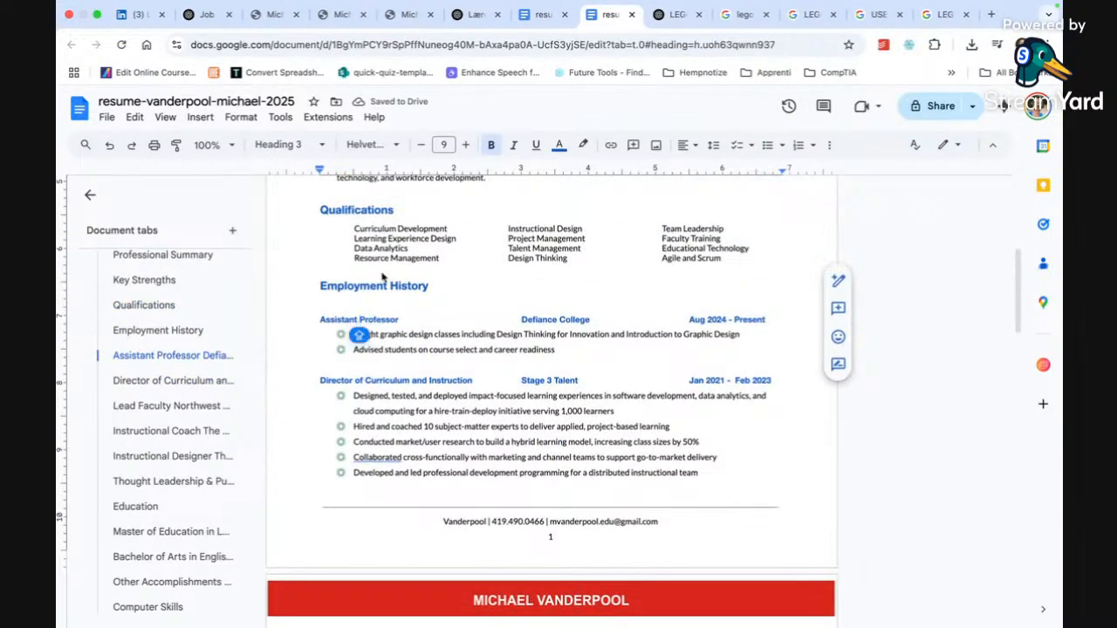
pyautogui.scroll(2, 381, 276)
pyautogui.click(381, 276)
pyautogui.scroll(2, 393, 296)
pyautogui.moveTo(497, 371); pyautogui.dragTo(337, 236)
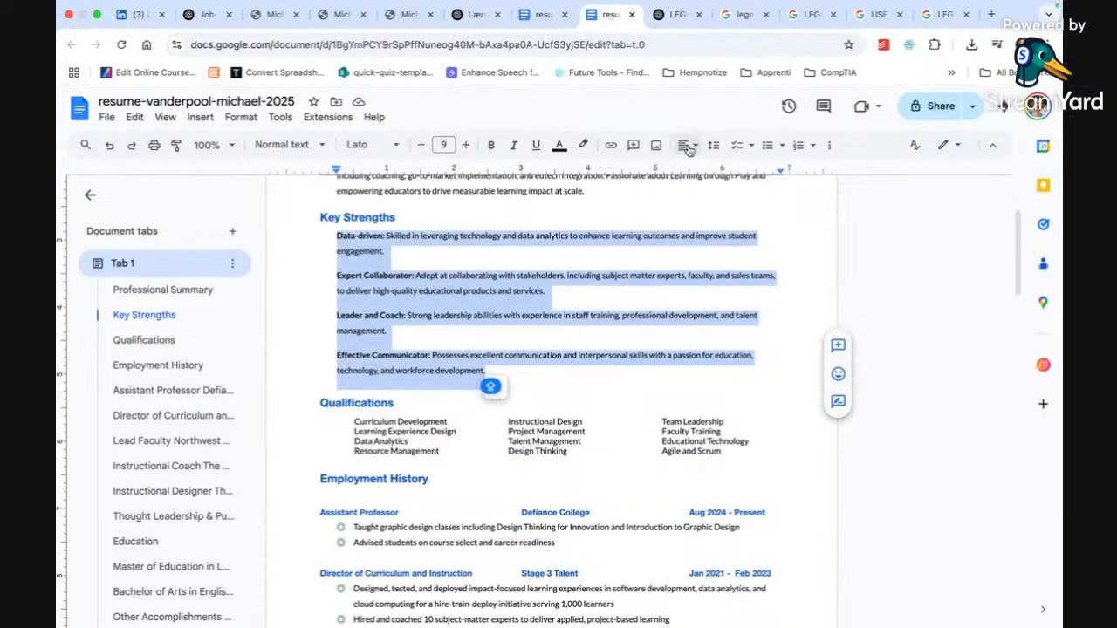
pyautogui.click(714, 146)
pyautogui.click(729, 191)
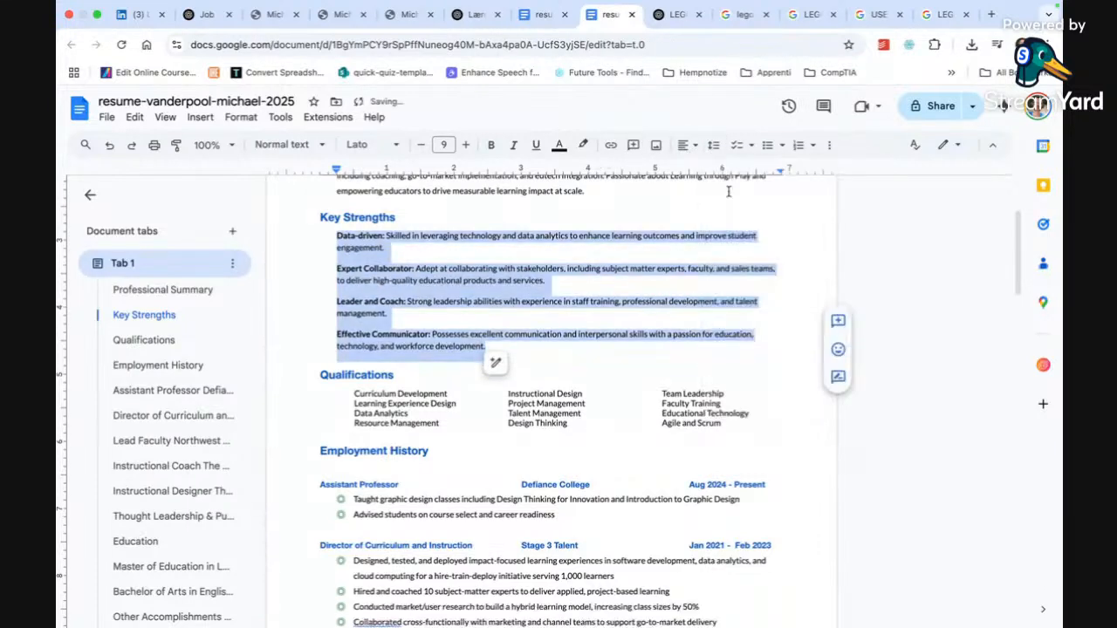
pyautogui.click(615, 281)
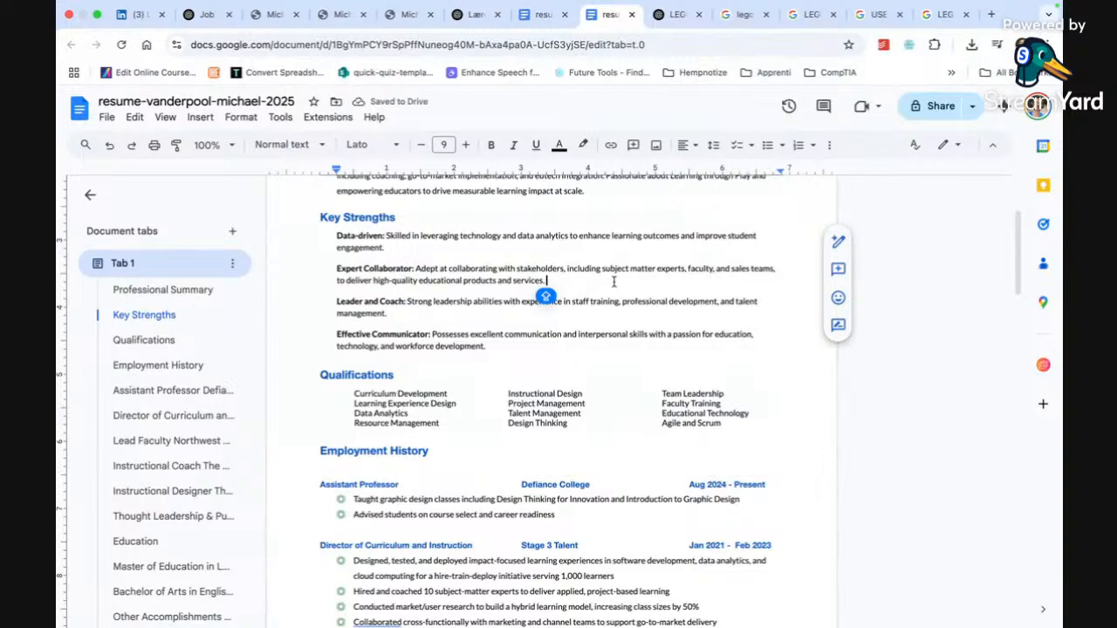
pyautogui.press('super+z')
# - Remove the space after the Key Strengths paragraphs and check the page break below the Director of Curriculum and Instruction entry
pyautogui.click(714, 147)
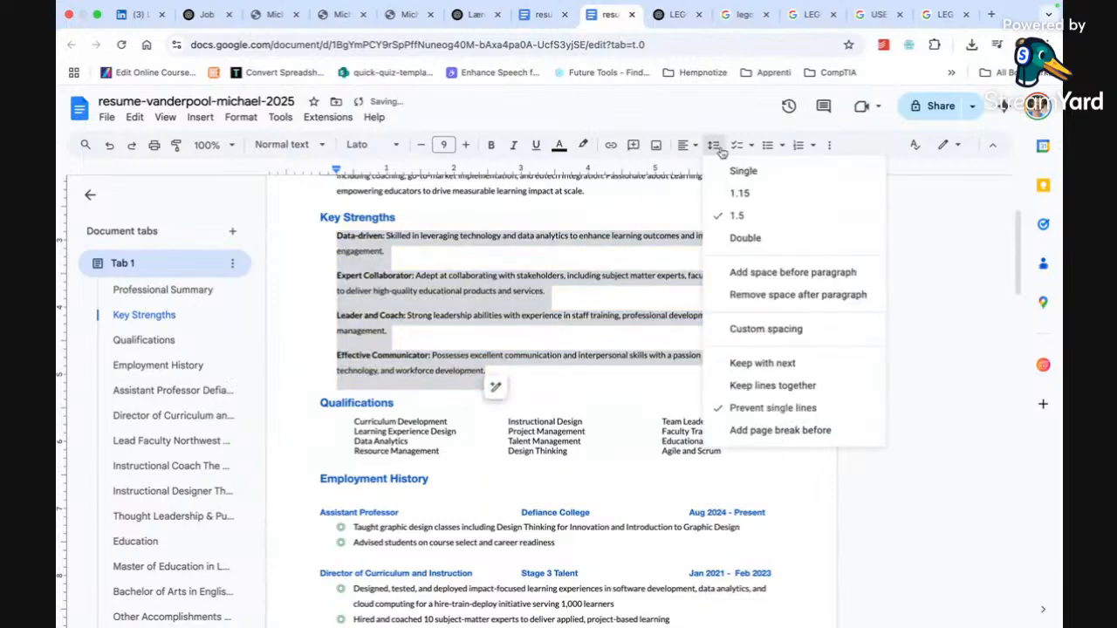
pyautogui.click(751, 295)
pyautogui.click(659, 325)
pyautogui.scroll(-4, 659, 326)
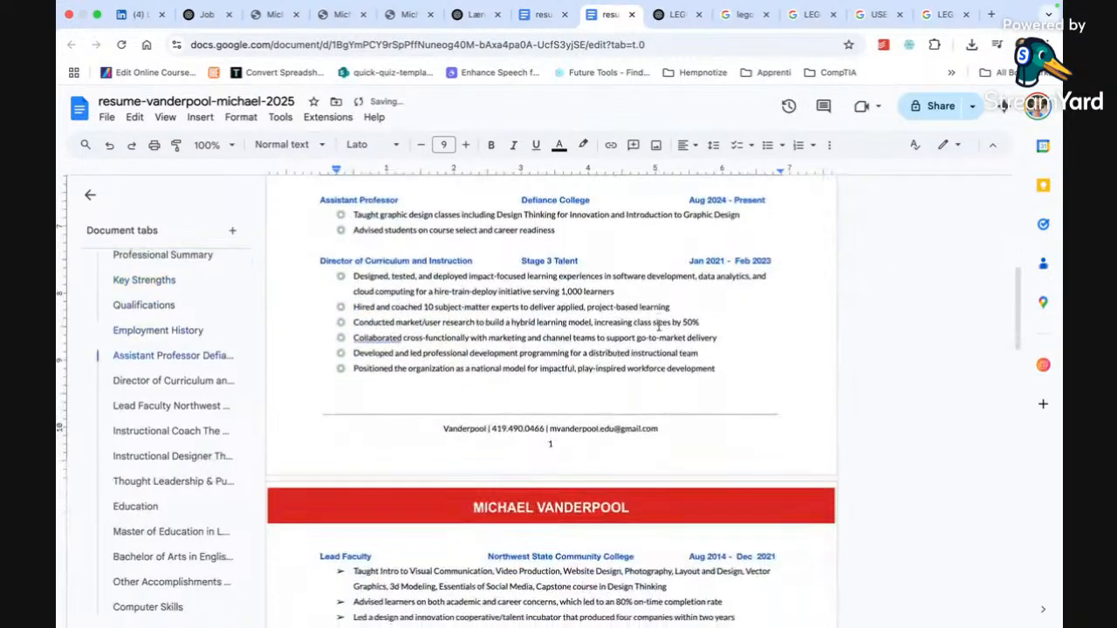
pyautogui.scroll(-1, 658, 326)
pyautogui.scroll(1, 659, 325)
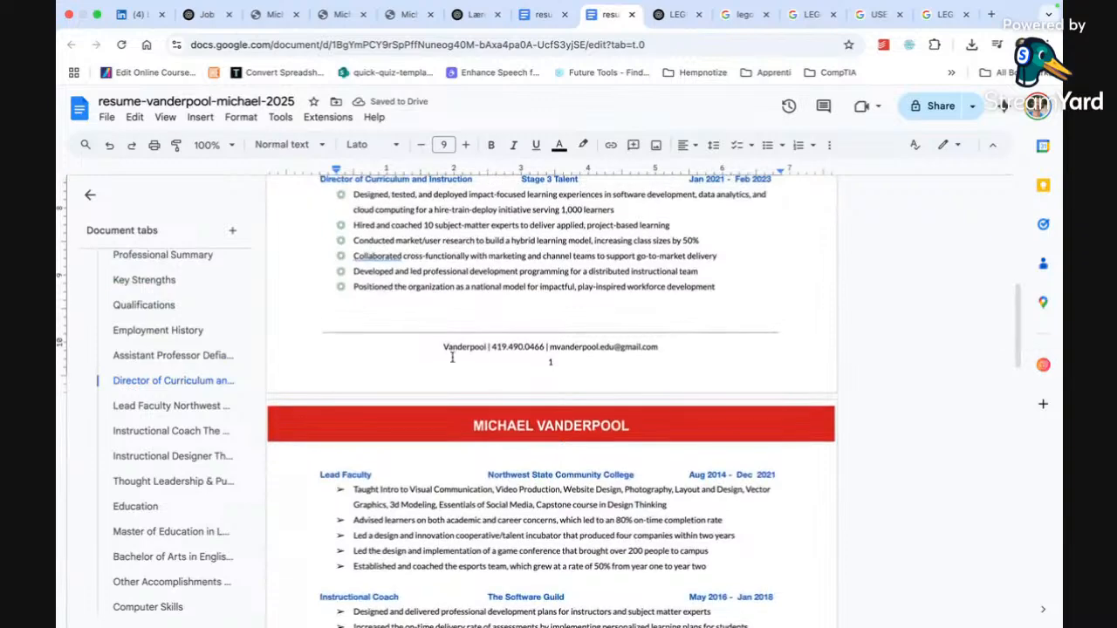
# - Copy the circled bullet formatting from the Director of Curriculum and Instruction list to the first two Lead Faculty items
pyautogui.click(360, 215)
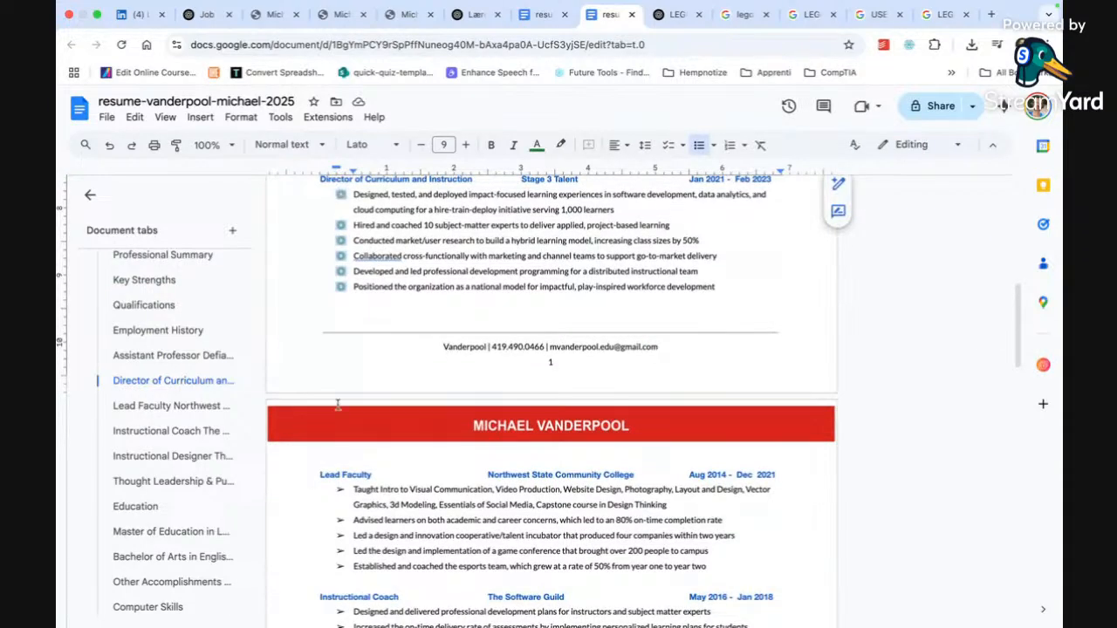
pyautogui.click(346, 491)
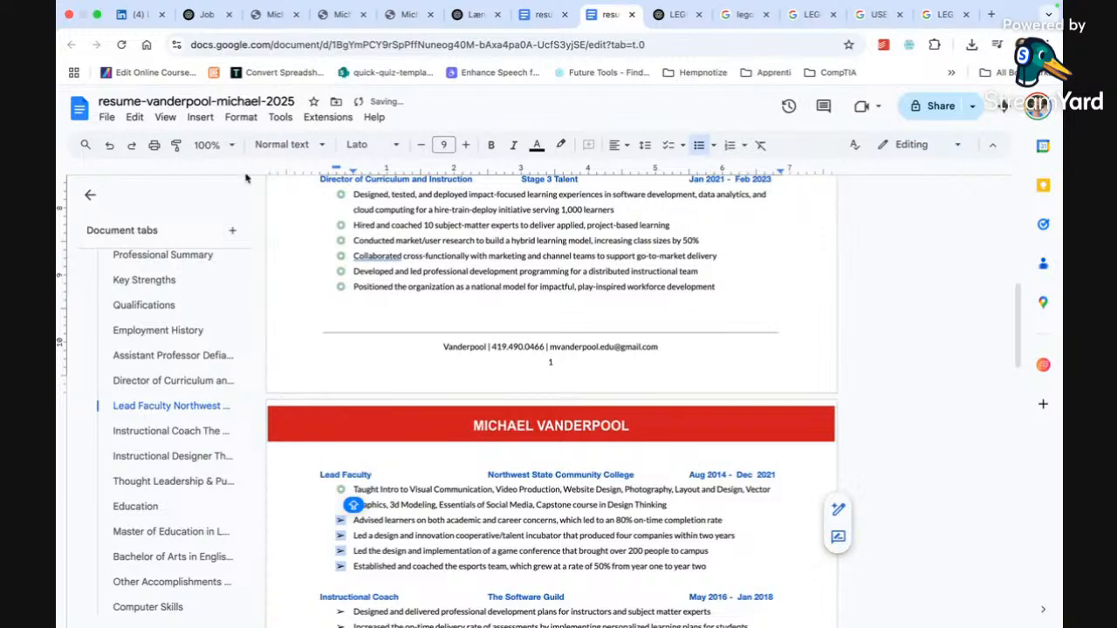
pyautogui.click(357, 493)
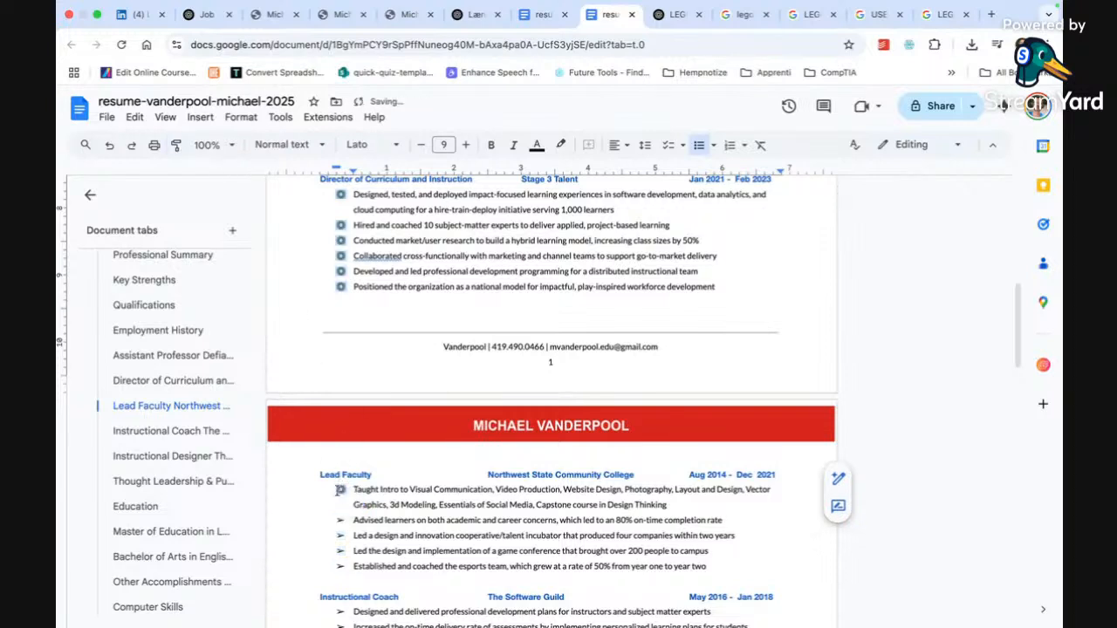
pyautogui.click(175, 144)
pyautogui.click(340, 519)
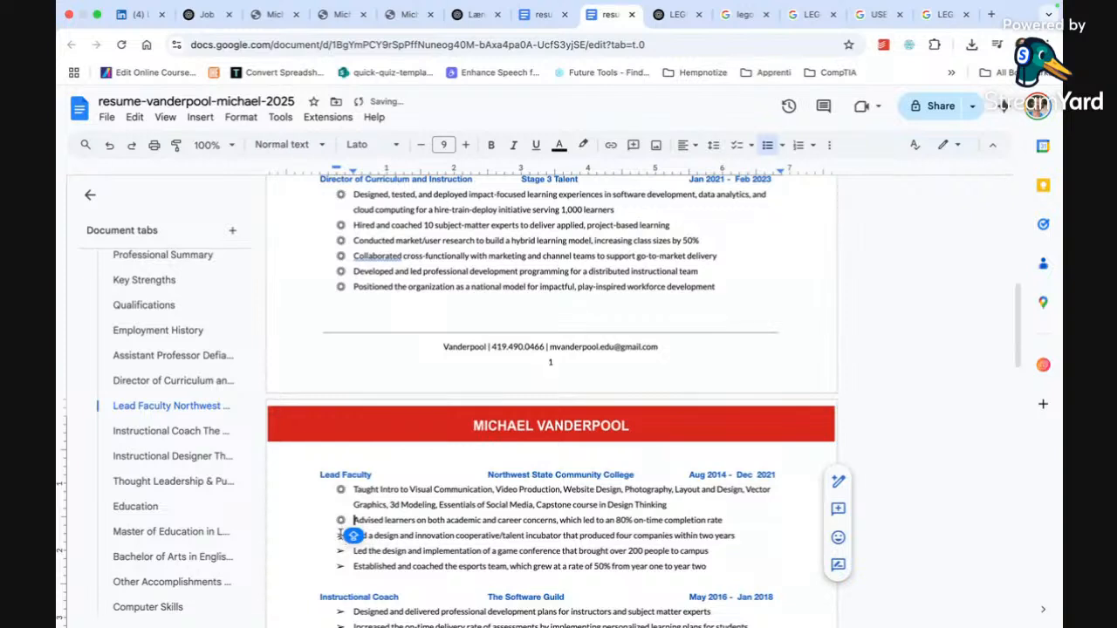
# - Recolor the circled bullets, including the first two Lead Faculty ones, with the saved custom green
pyautogui.click(340, 536)
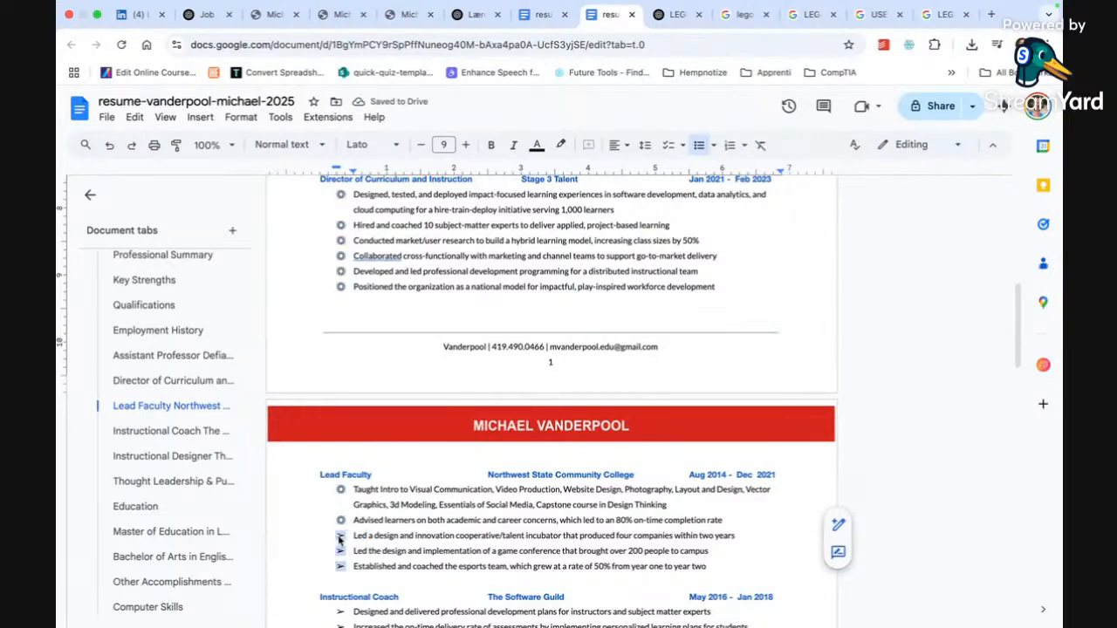
pyautogui.click(340, 522)
pyautogui.click(344, 529)
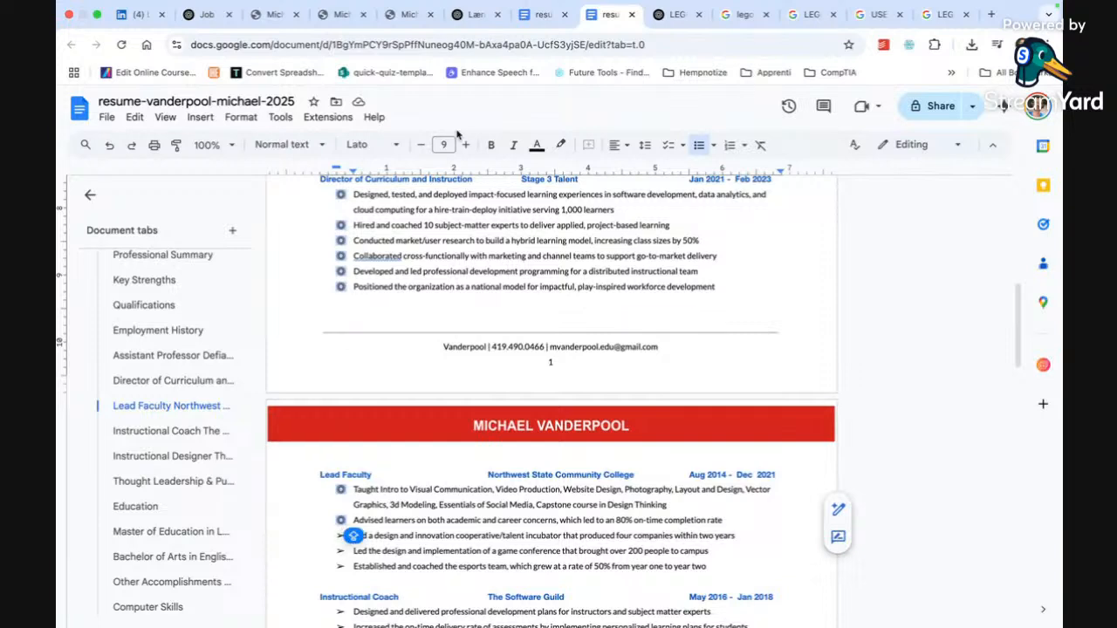
pyautogui.click(537, 145)
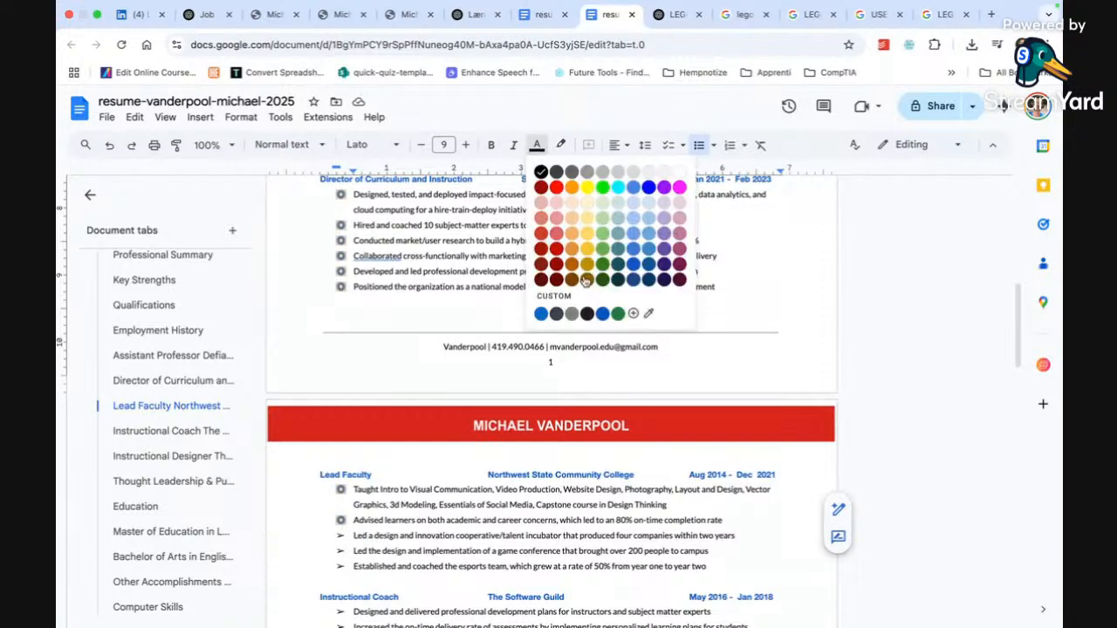
pyautogui.click(617, 312)
# - Replace the arrows on the last three Lead Faculty items with green circled bullets, continuing the list above them
pyautogui.click(365, 520)
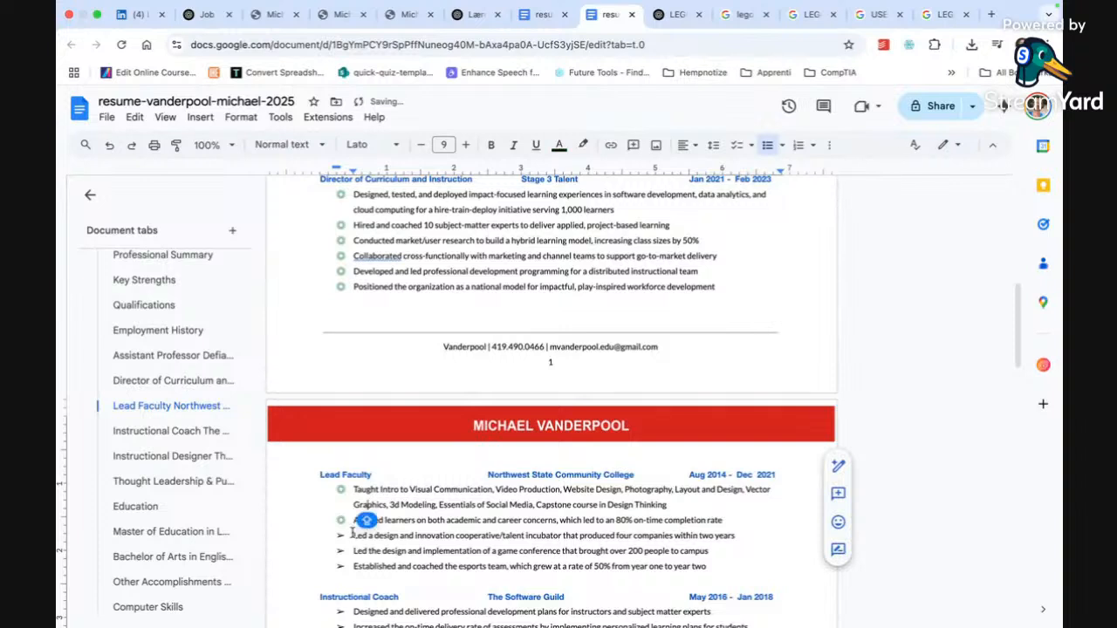
pyautogui.press('BackSpace')
pyautogui.hotkey('ctrl', 'shift', '8')
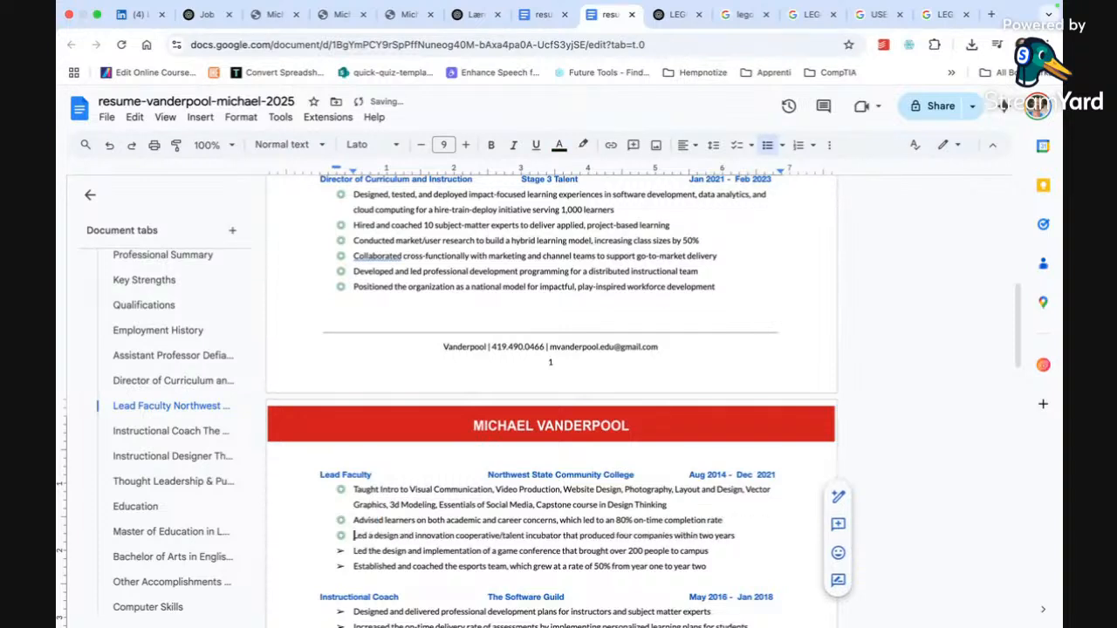
pyautogui.press('Down')
pyautogui.press('BackSpace')
pyautogui.hotkey('ctrl', 'shift', '8')
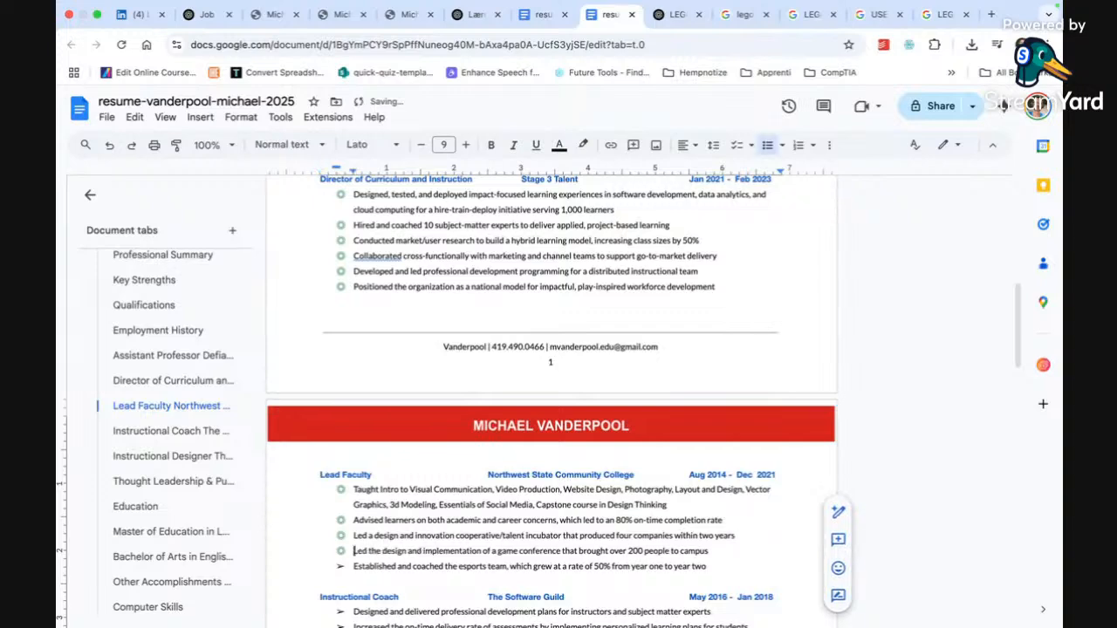
pyautogui.click(353, 570)
pyautogui.press('BackSpace')
pyautogui.press('BackSpace')
pyautogui.press('Return')
pyautogui.scroll(-2, 397, 552)
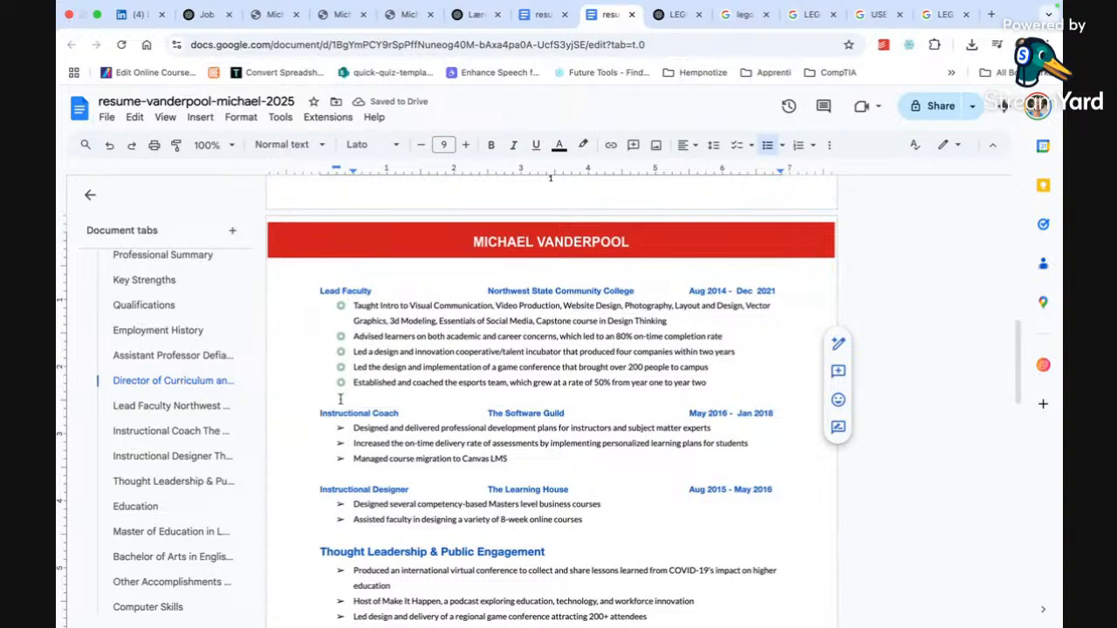
# - Try to copy the green circled bullet formatting from the Lead Faculty list to the Instructional Coach items
pyautogui.click(341, 384)
pyautogui.click(175, 143)
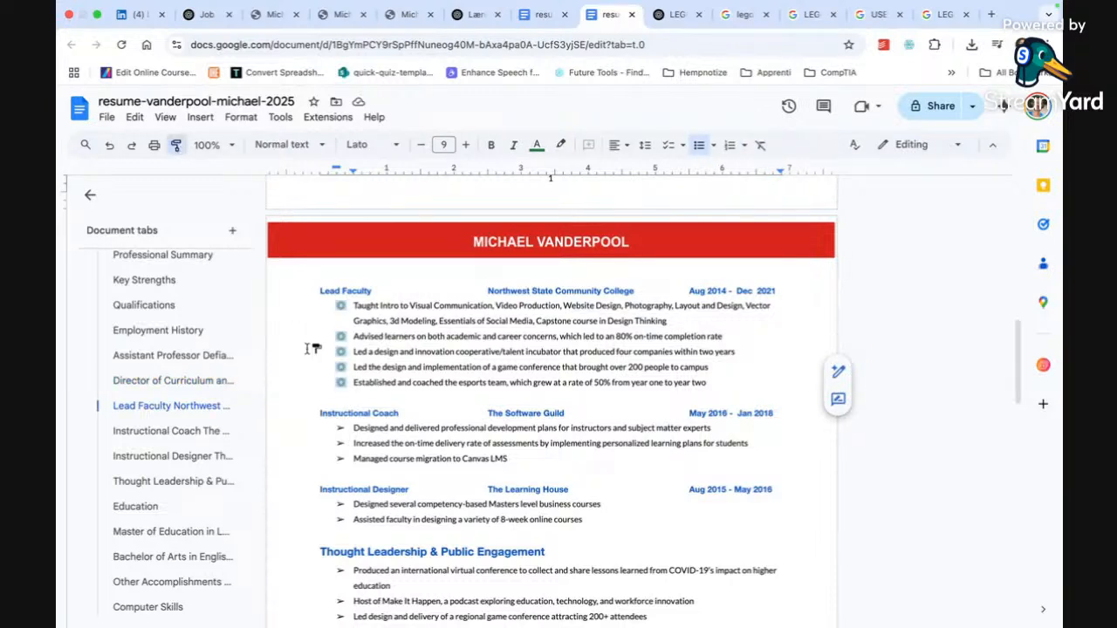
pyautogui.moveTo(342, 426); pyautogui.dragTo(342, 436)
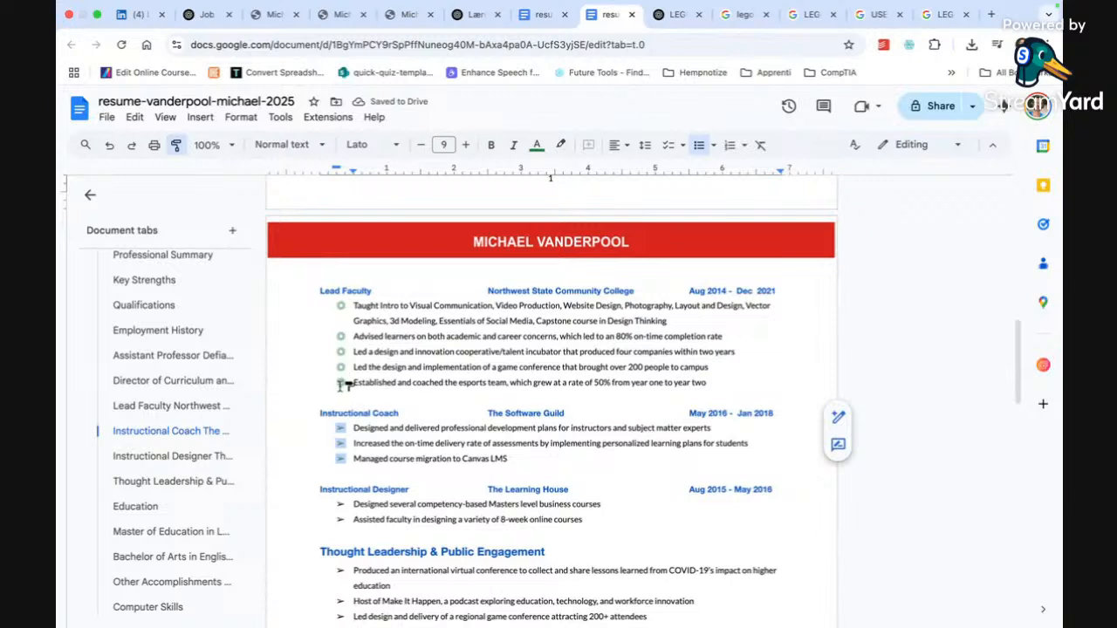
pyautogui.click(341, 383)
pyautogui.click(176, 144)
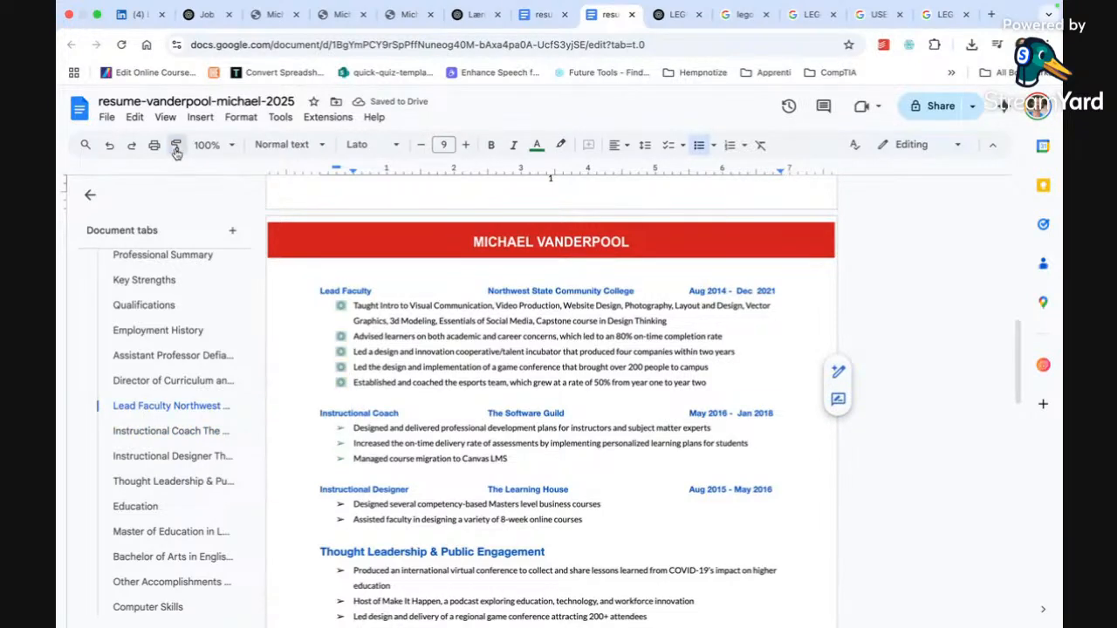
pyautogui.click(339, 429)
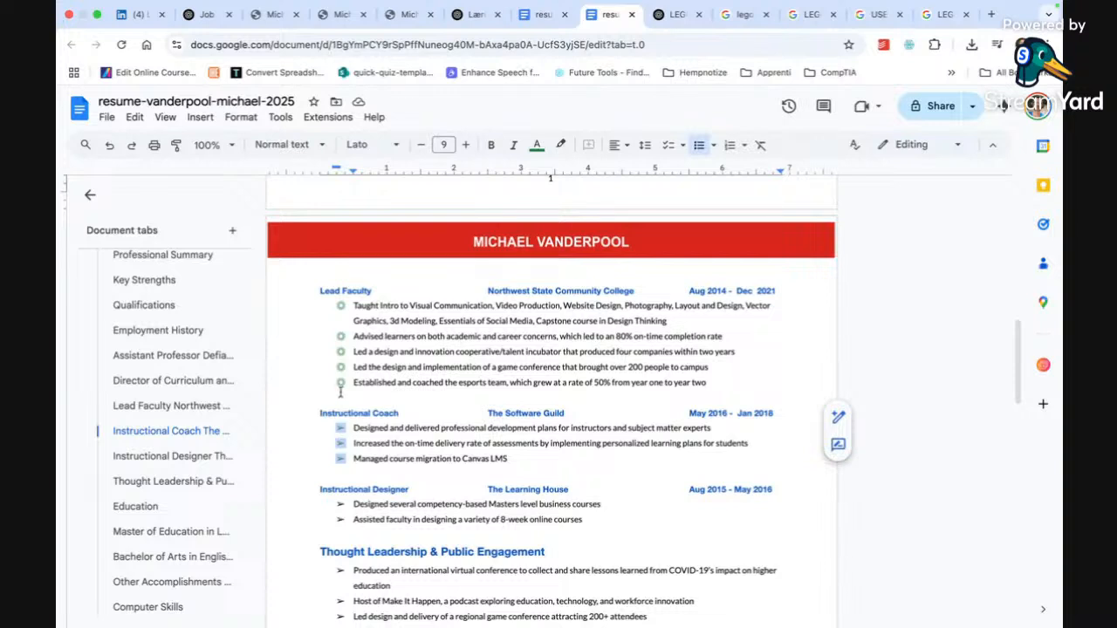
# - Try pasting a copy of the last Lead Faculty item above the first Instructional Coach item, undo it and remove the blank line
pyautogui.click(340, 383)
pyautogui.tripleClick(380, 384)
pyautogui.hotkey('ctrl', 'c')
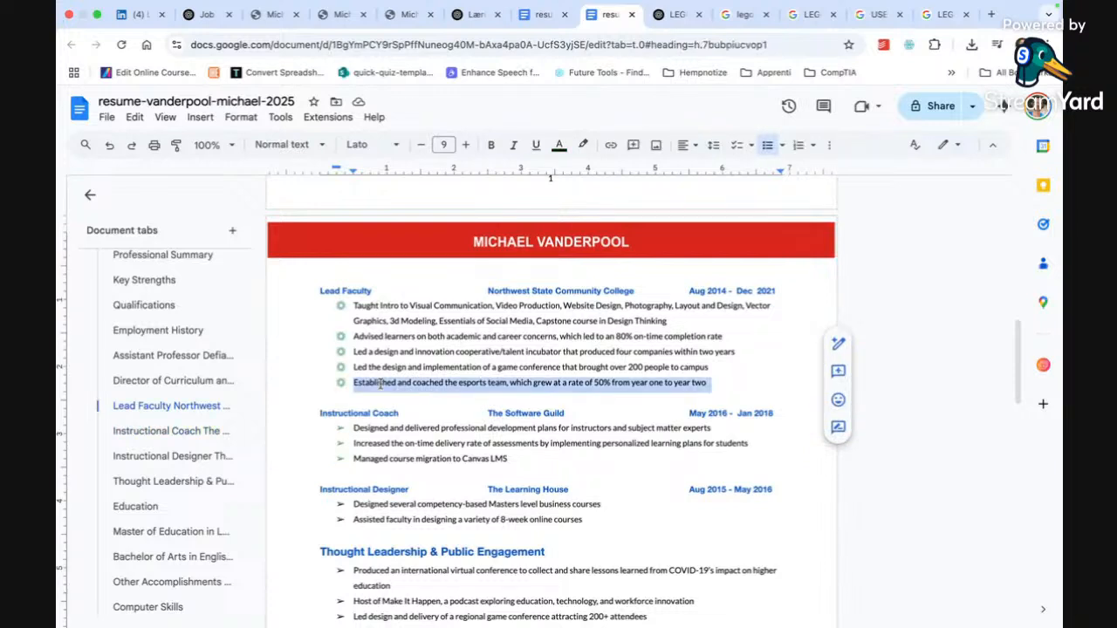
pyautogui.click(353, 428)
pyautogui.press('Return')
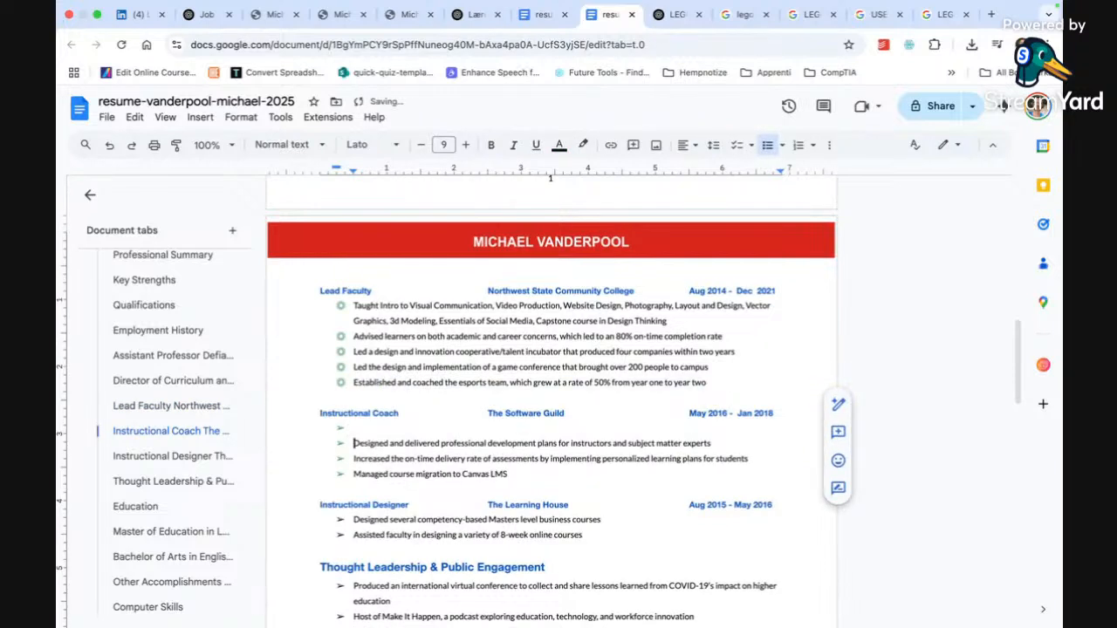
pyautogui.press('BackSpace')
pyautogui.press('BackSpace')
pyautogui.hotkey('ctrl', 'v')
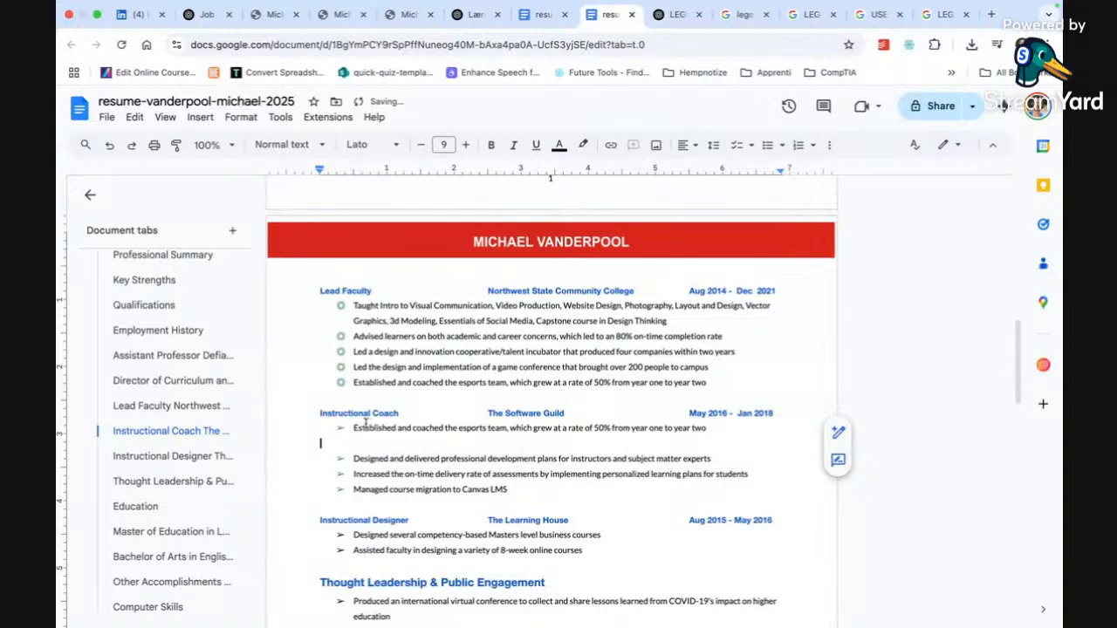
pyautogui.press('BackSpace')
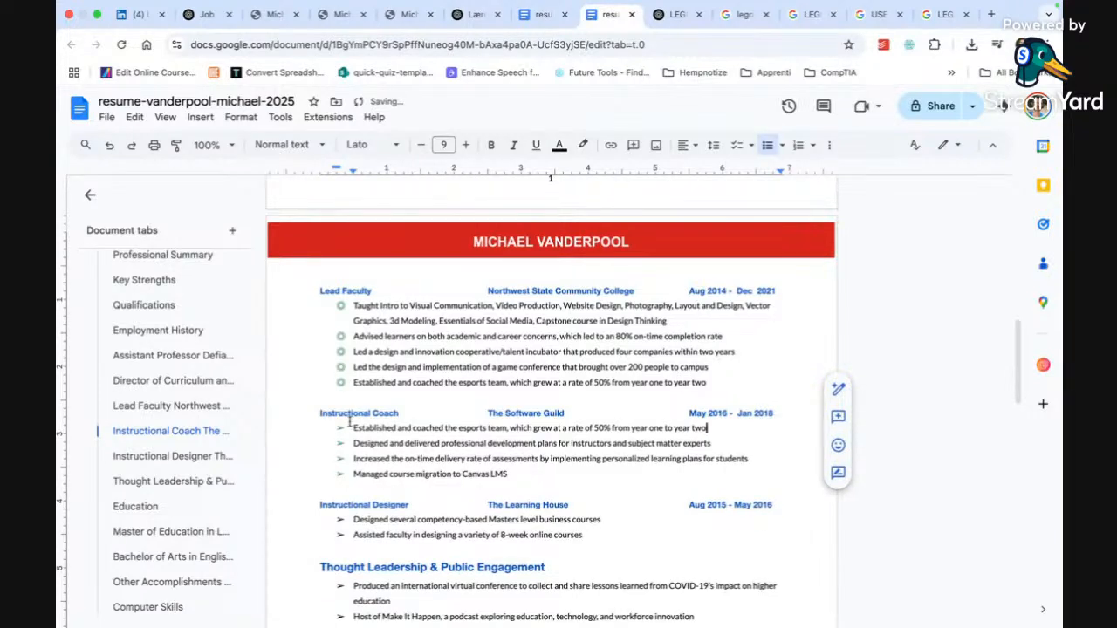
pyautogui.hotkey('ctrl', 'z')
pyautogui.hotkey('ctrl', 'z')
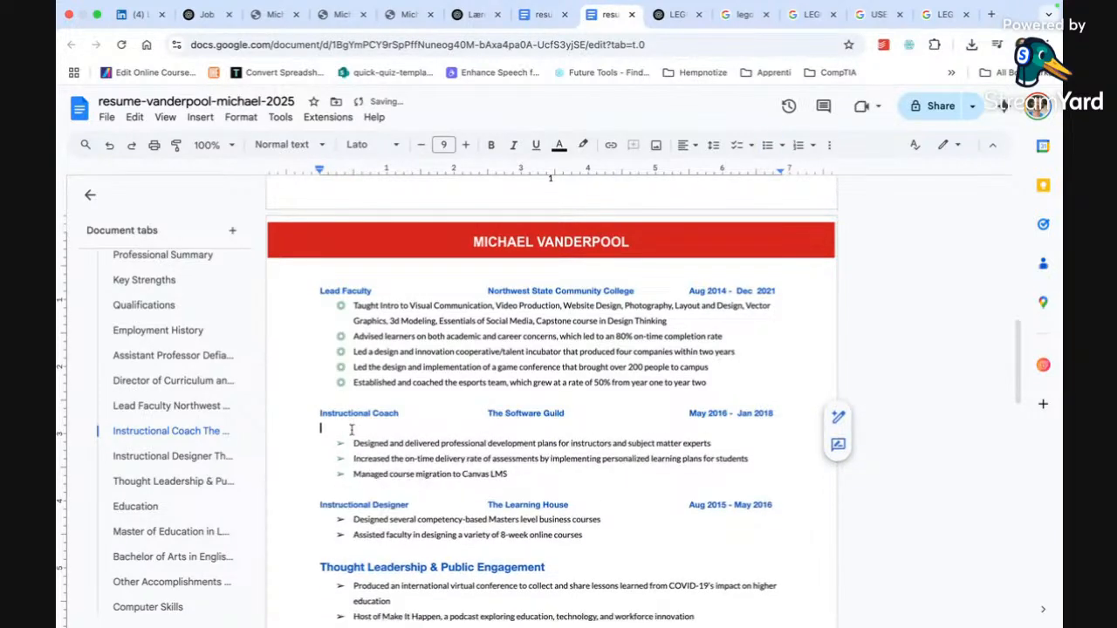
pyautogui.press('Delete')
# - Change the first Instructional Coach item's bullet to the Circled Latin Capital Letter O and color it with the saved custom green
pyautogui.click(340, 428)
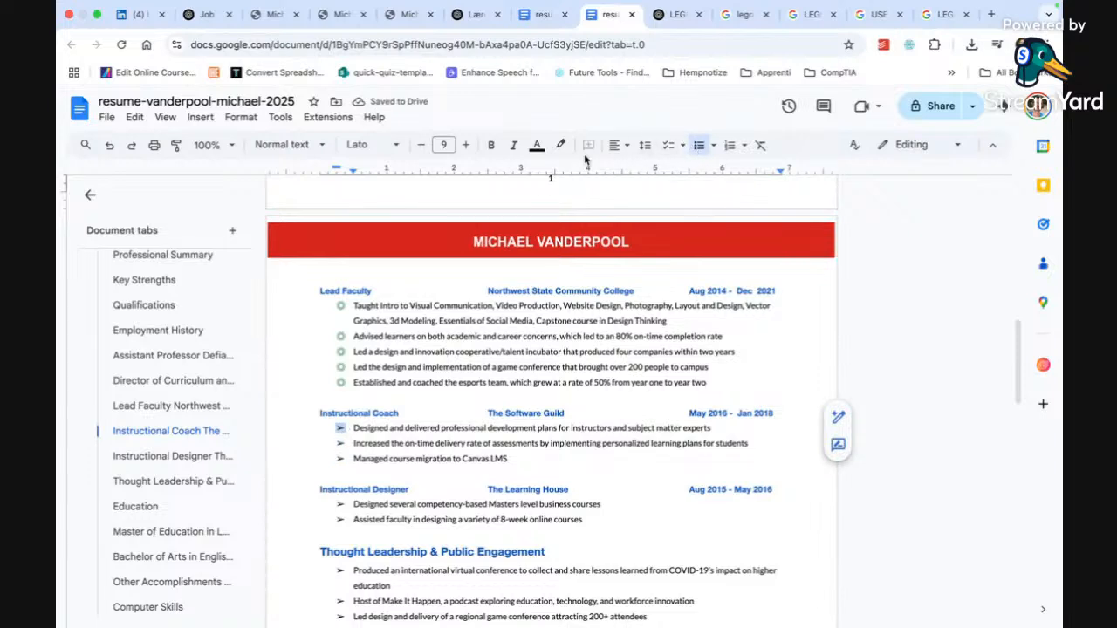
pyautogui.click(340, 384)
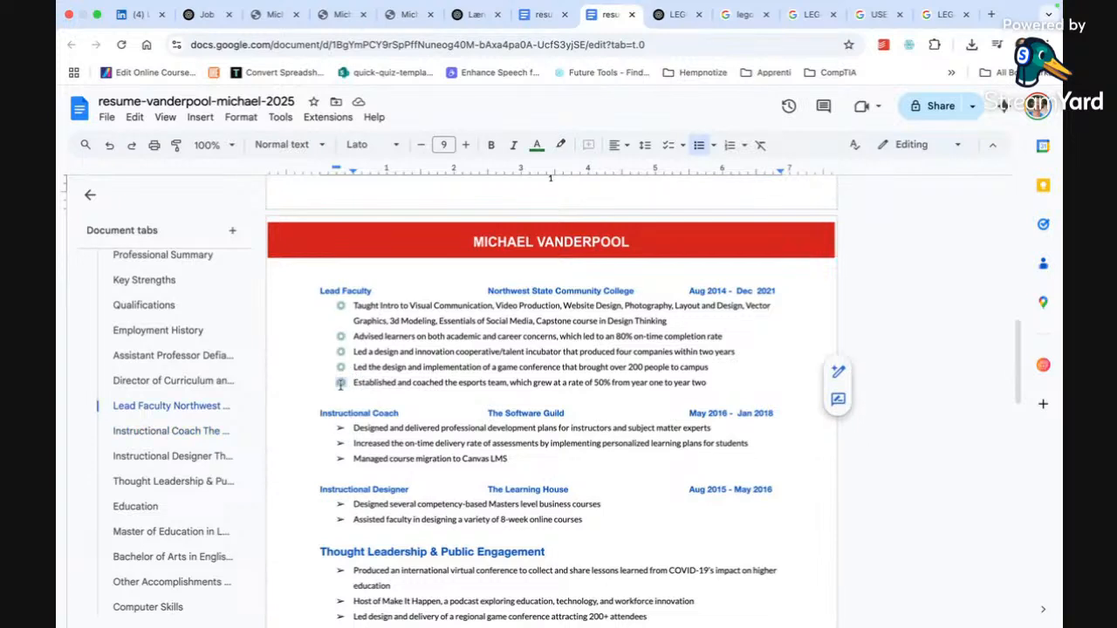
pyautogui.click(340, 428)
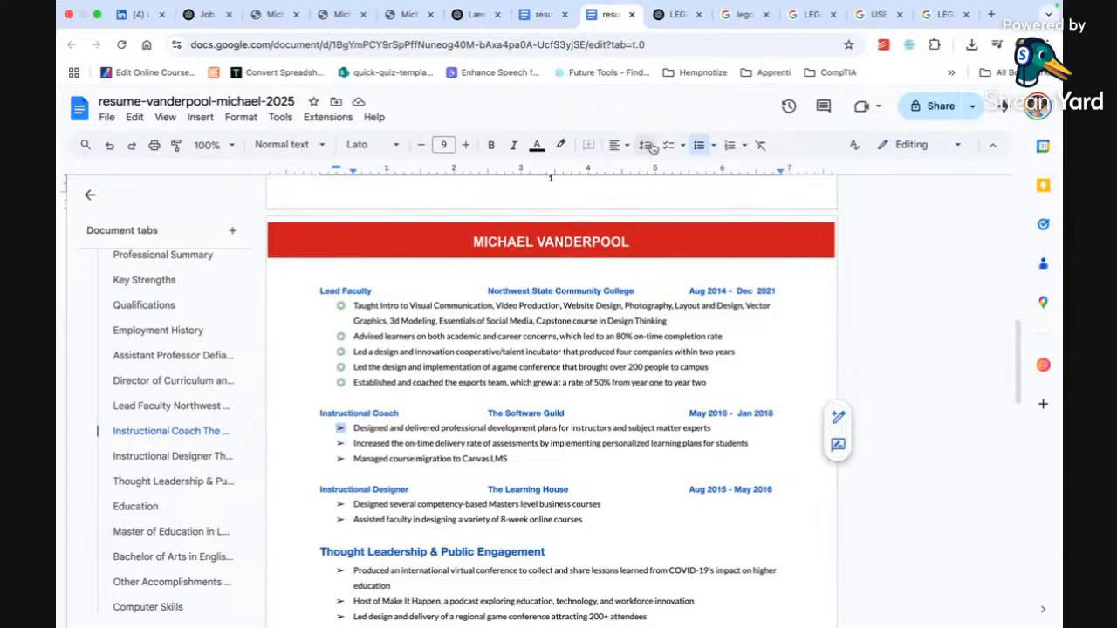
pyautogui.click(241, 117)
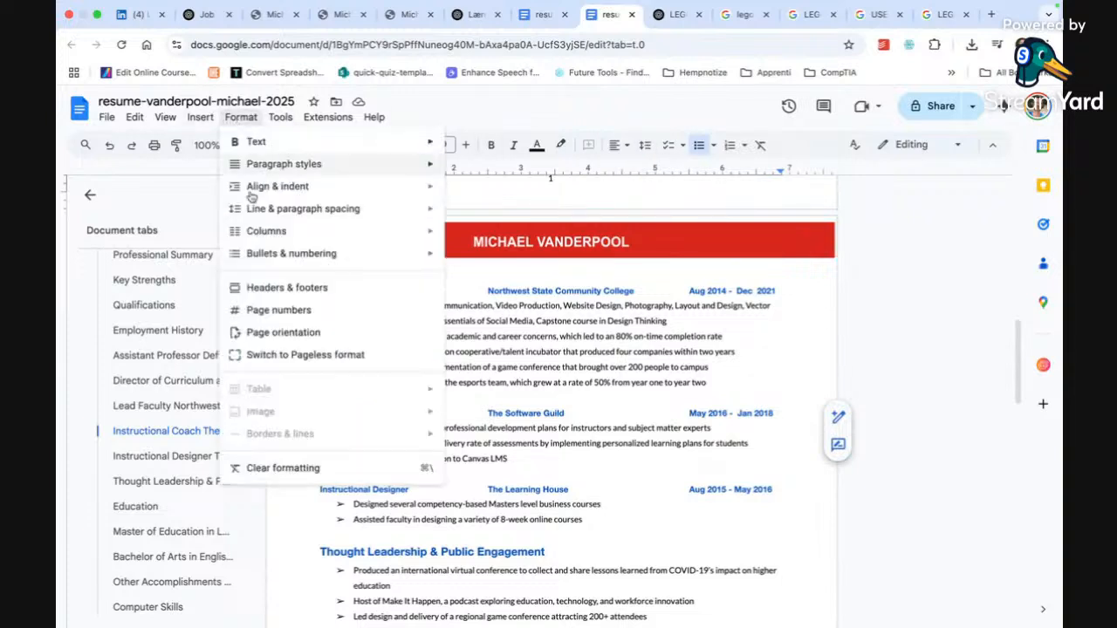
pyautogui.moveTo(326, 255)
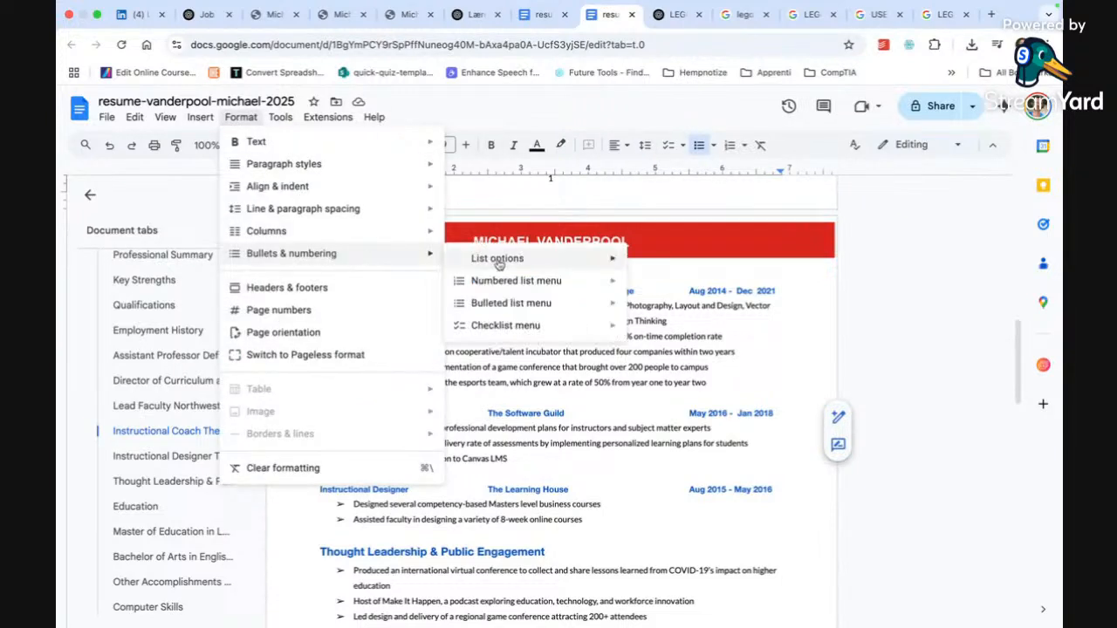
pyautogui.moveTo(498, 258)
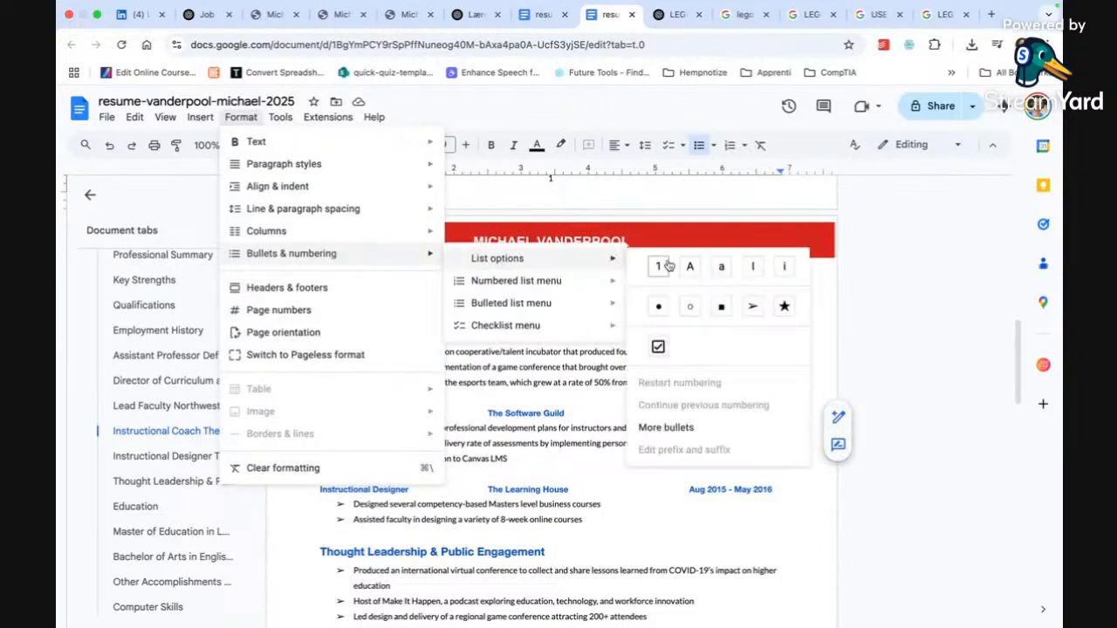
pyautogui.click(666, 426)
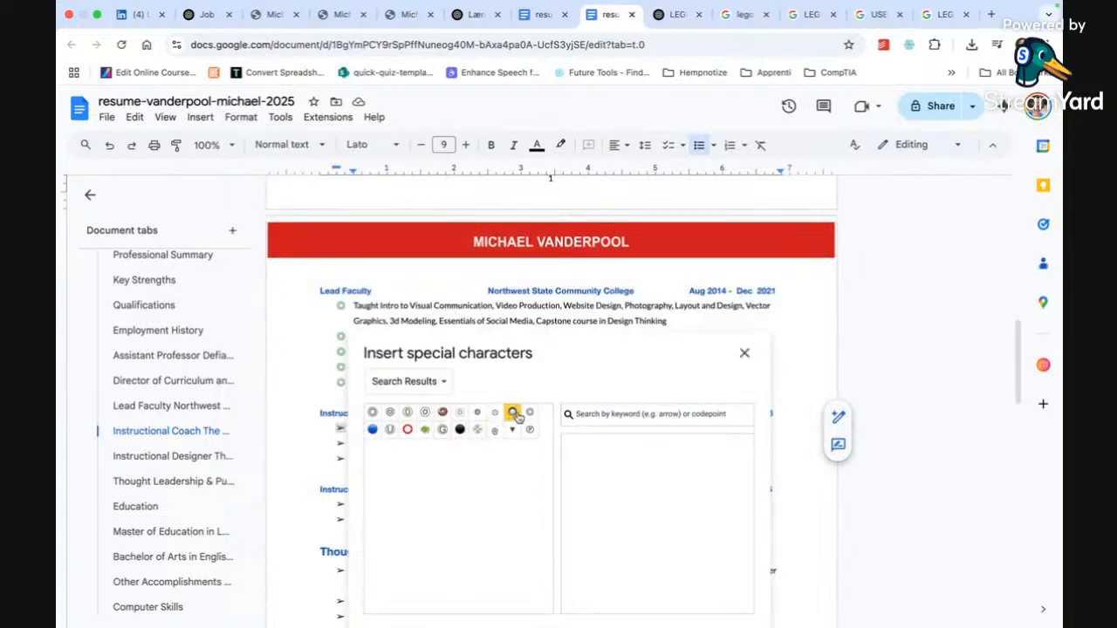
pyautogui.click(372, 413)
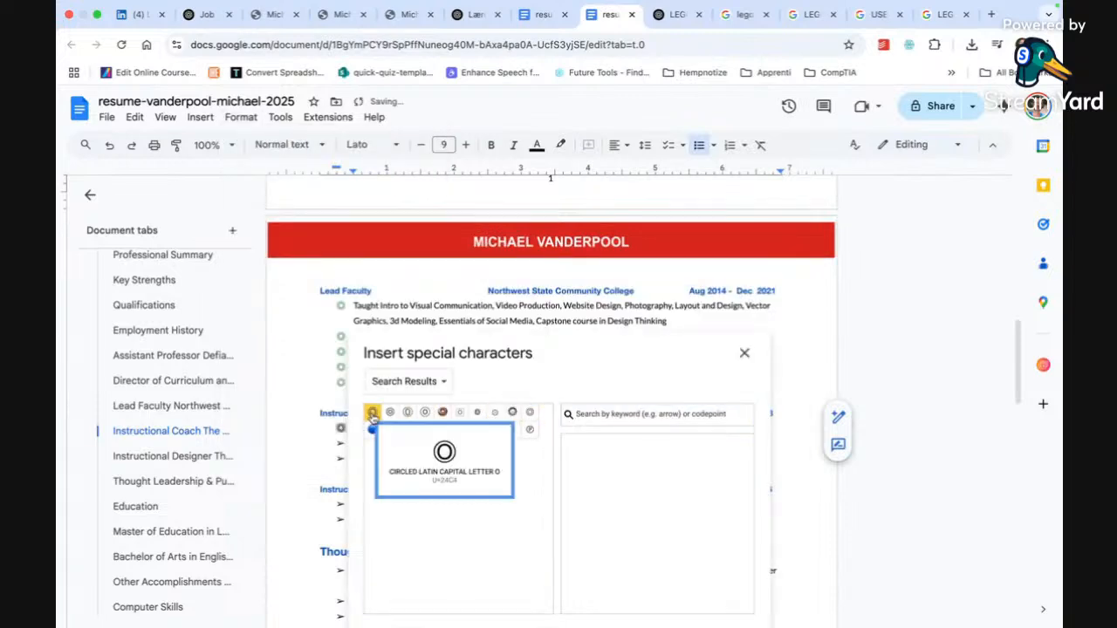
pyautogui.click(744, 353)
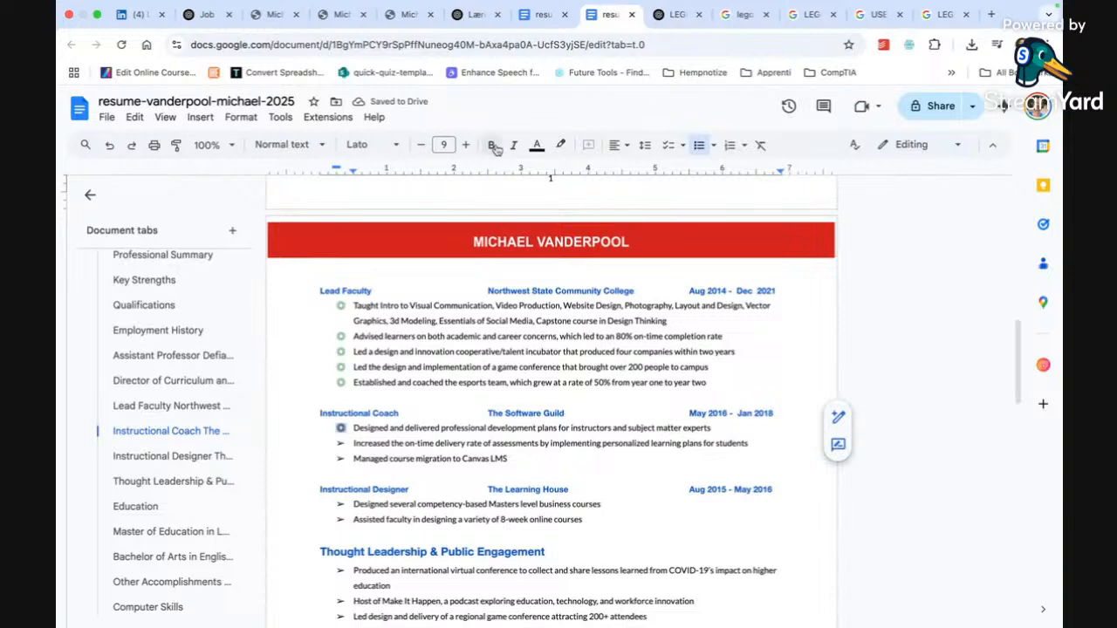
pyautogui.click(540, 148)
pyautogui.click(618, 313)
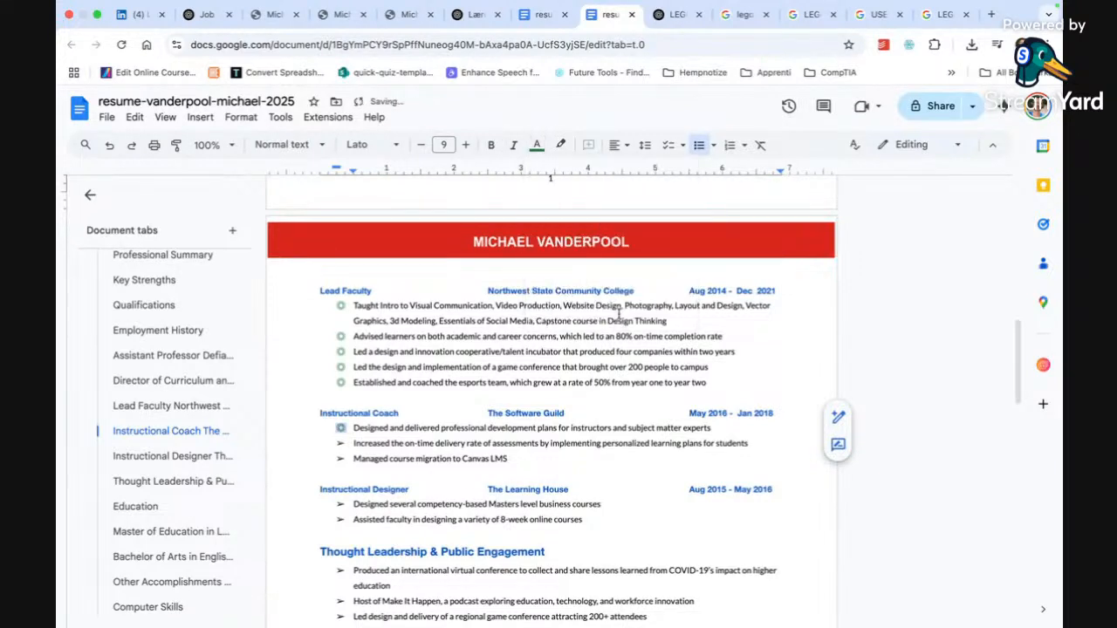
# - Replace the arrows on the last two Instructional Coach items with green circled bullets, continuing the list above them
pyautogui.click(352, 445)
pyautogui.press('BackSpace')
pyautogui.press('BackSpace')
pyautogui.press('BackSpace')
pyautogui.press('Return')
pyautogui.click(354, 459)
pyautogui.press('BackSpace')
pyautogui.press('BackSpace')
pyautogui.press('BackSpace')
pyautogui.press('Return')
# - Change the Instructional Designer and Thought Leadership & Public Engagement bullets to the circled capital letter O in the saved custom green
pyautogui.scroll(-1, 385, 457)
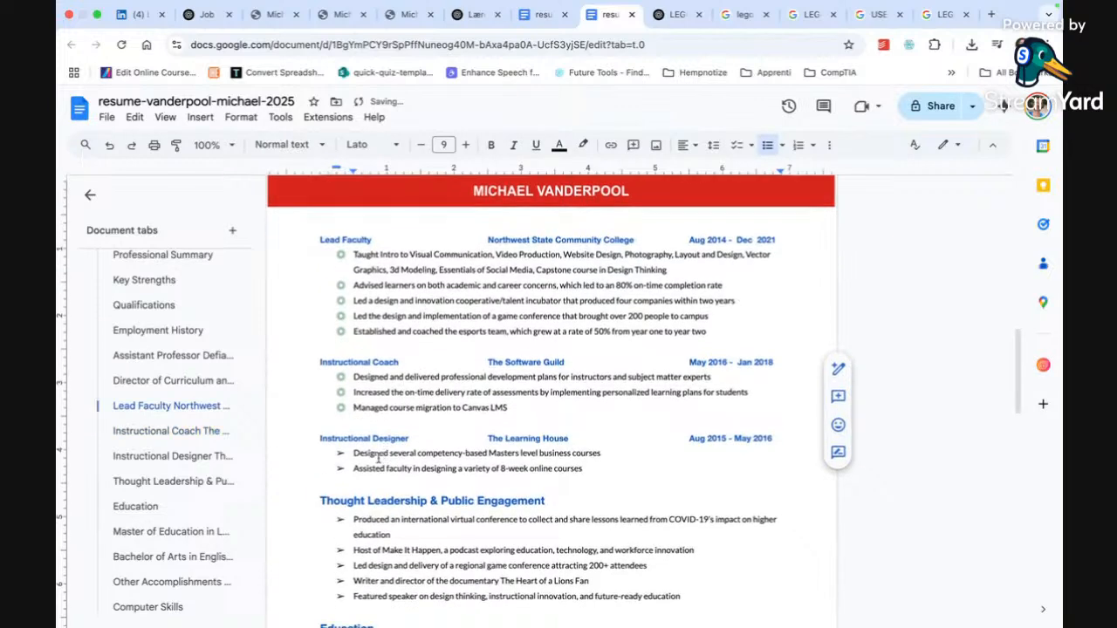
pyautogui.click(341, 454)
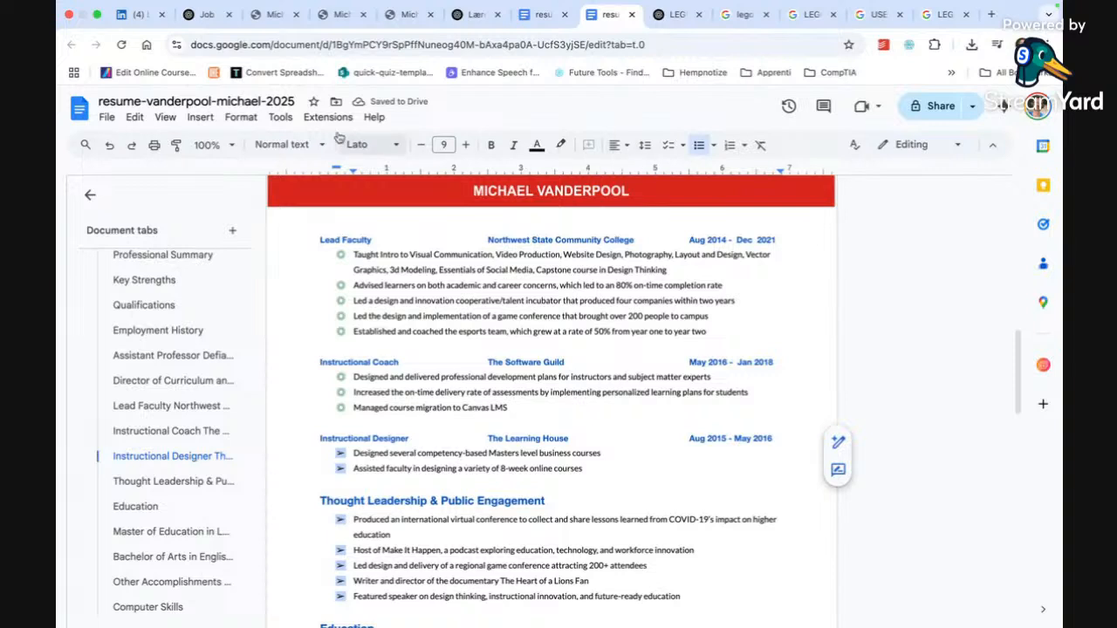
pyautogui.click(241, 117)
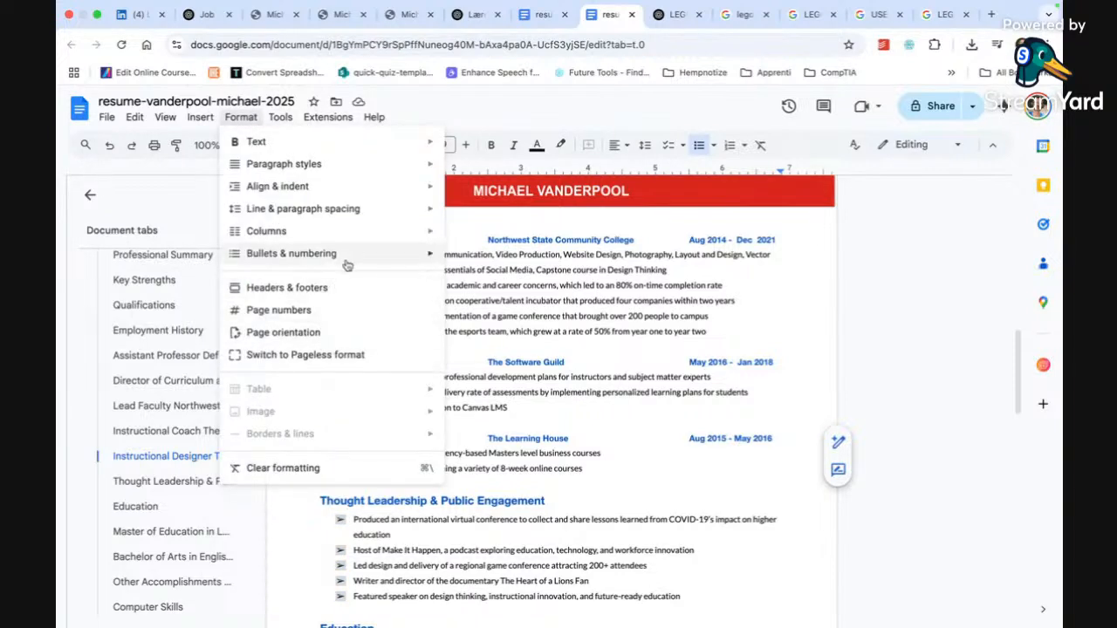
pyautogui.moveTo(345, 253)
pyautogui.moveTo(500, 267)
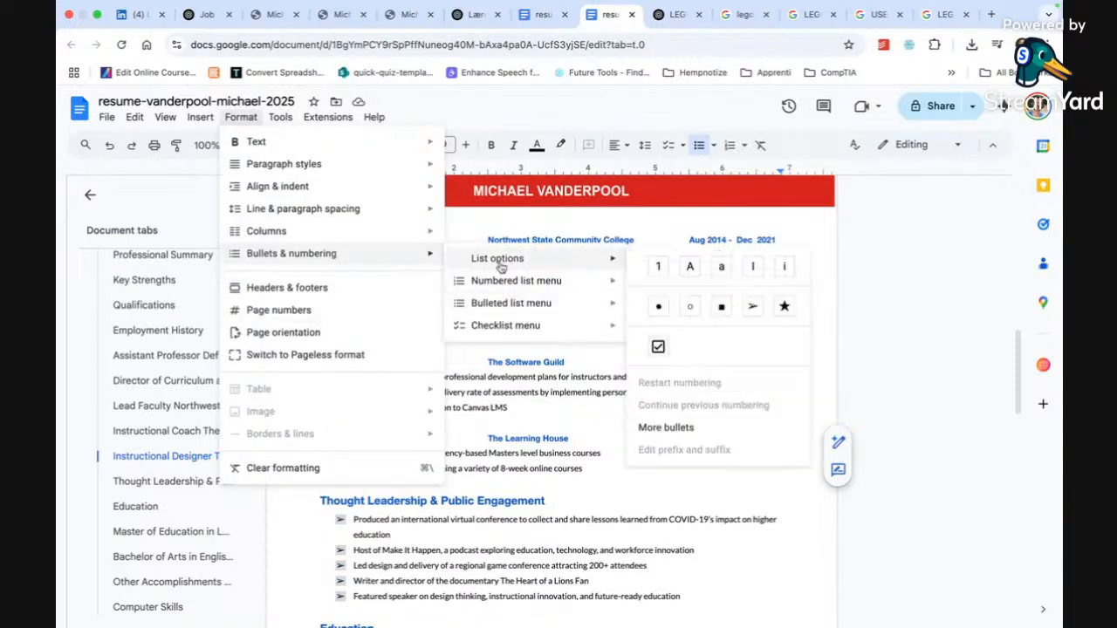
pyautogui.click(667, 426)
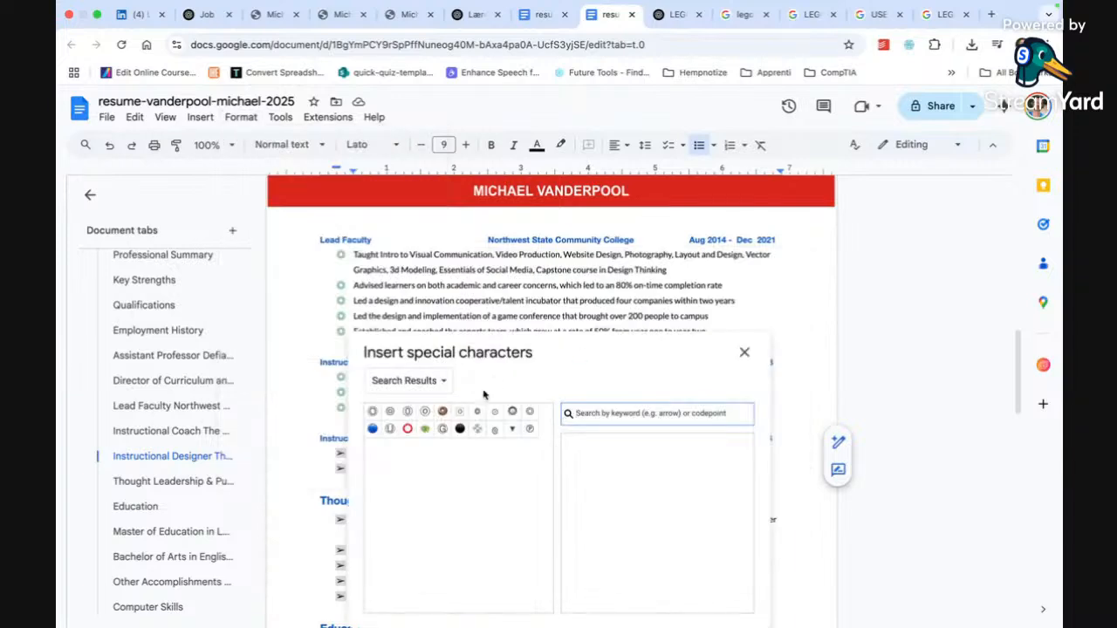
pyautogui.click(372, 411)
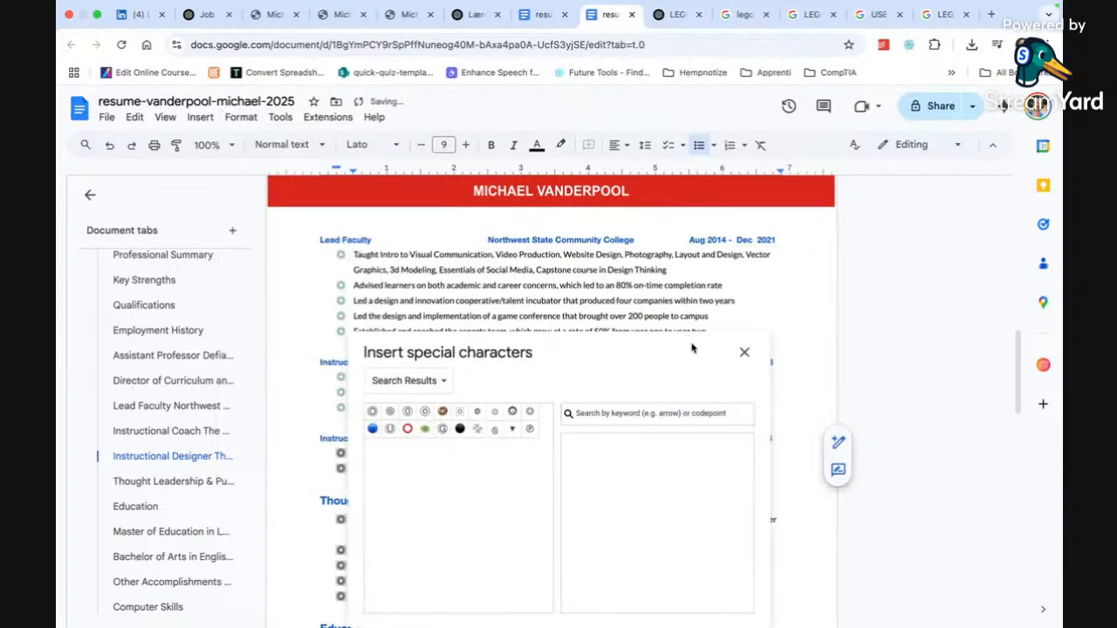
pyautogui.click(744, 352)
pyautogui.click(538, 144)
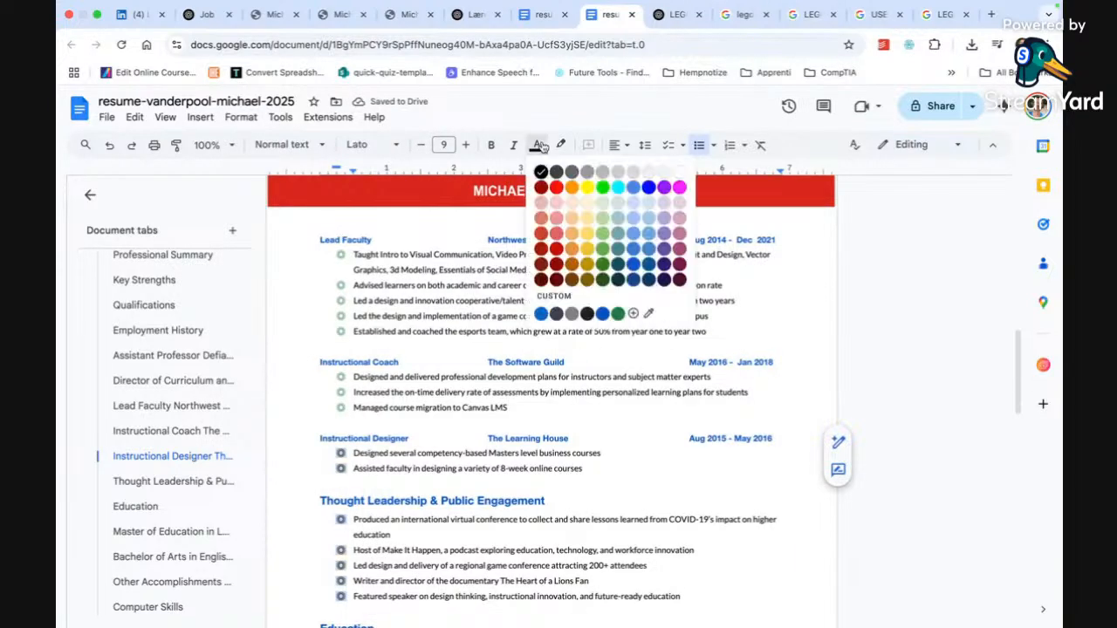
pyautogui.click(617, 316)
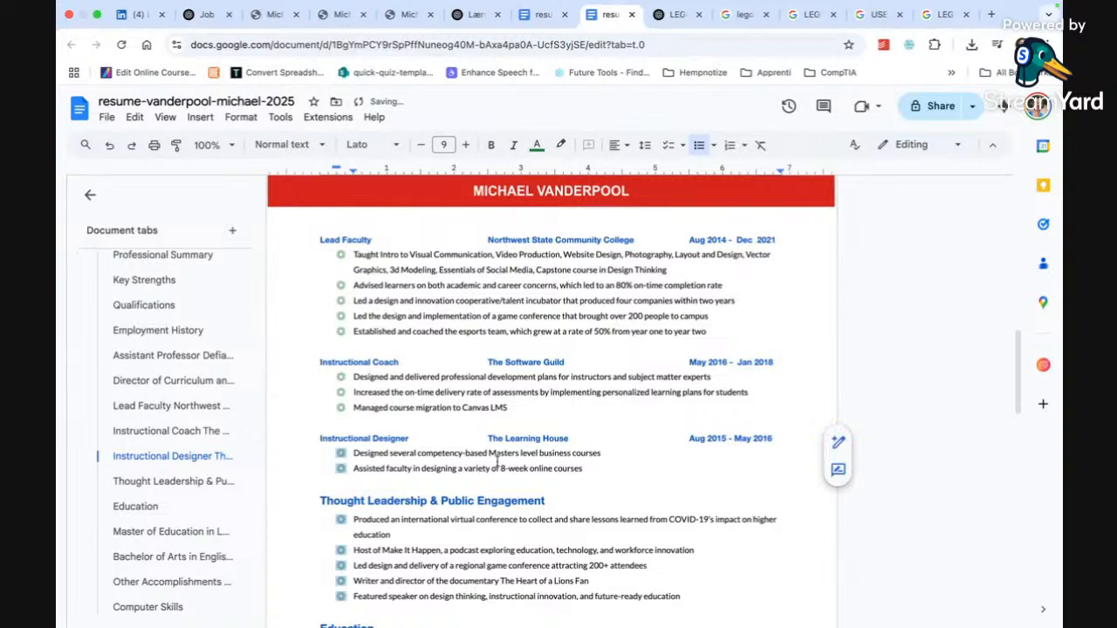
# - Change the Master of Education in Learning Design bullets to the circled capital letter O in the saved custom green
pyautogui.scroll(-5, 497, 463)
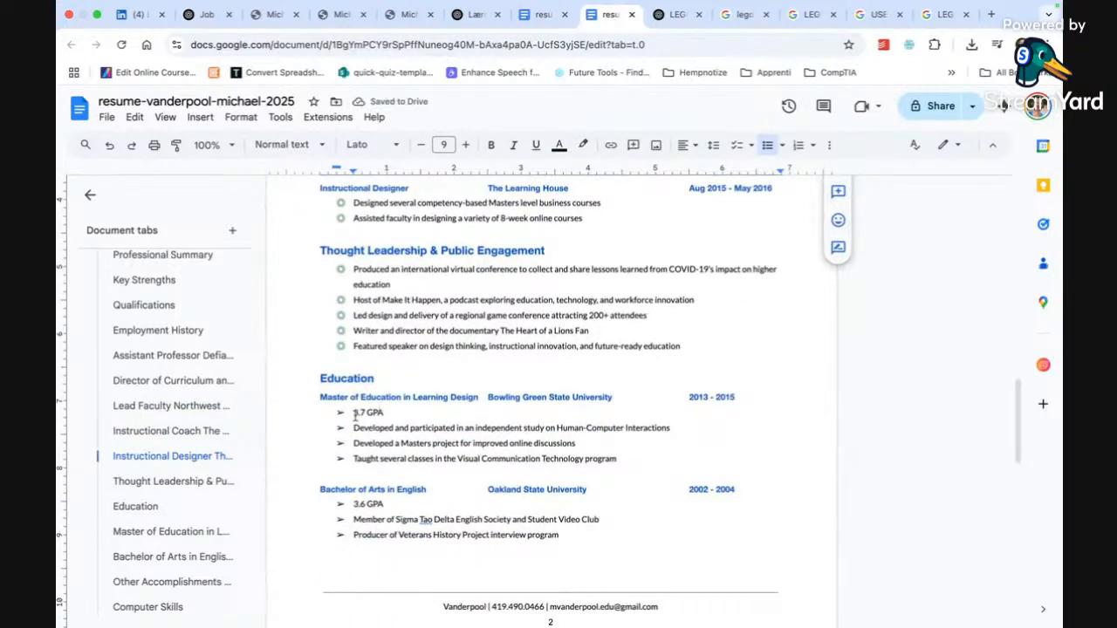
pyautogui.click(340, 413)
pyautogui.scroll(-1, 340, 415)
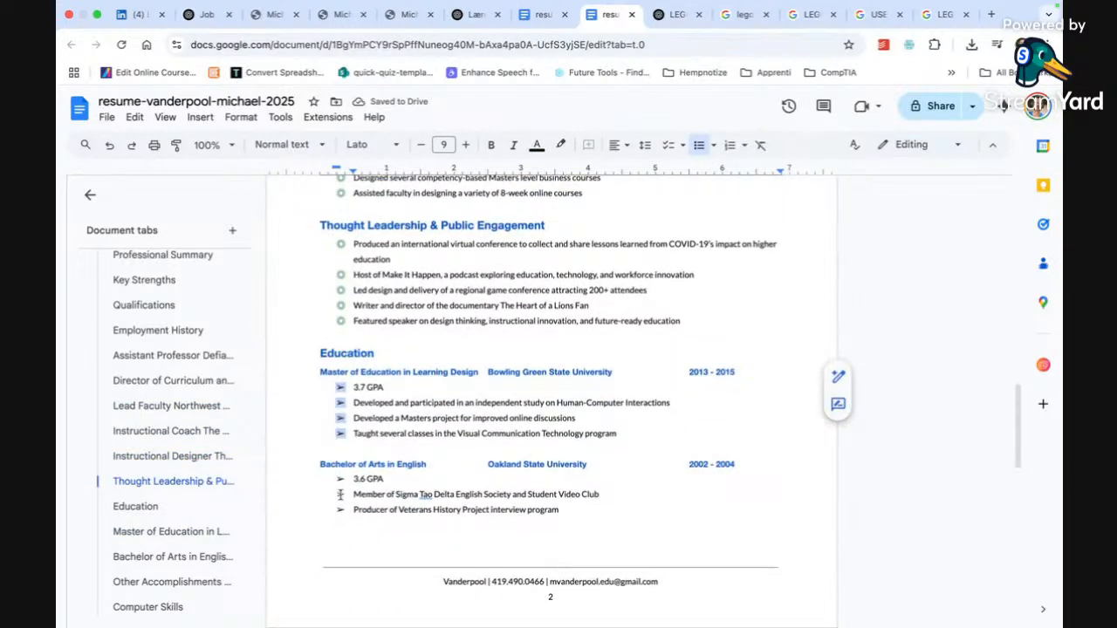
pyautogui.scroll(-2, 339, 390)
pyautogui.click(340, 409)
pyautogui.click(341, 287)
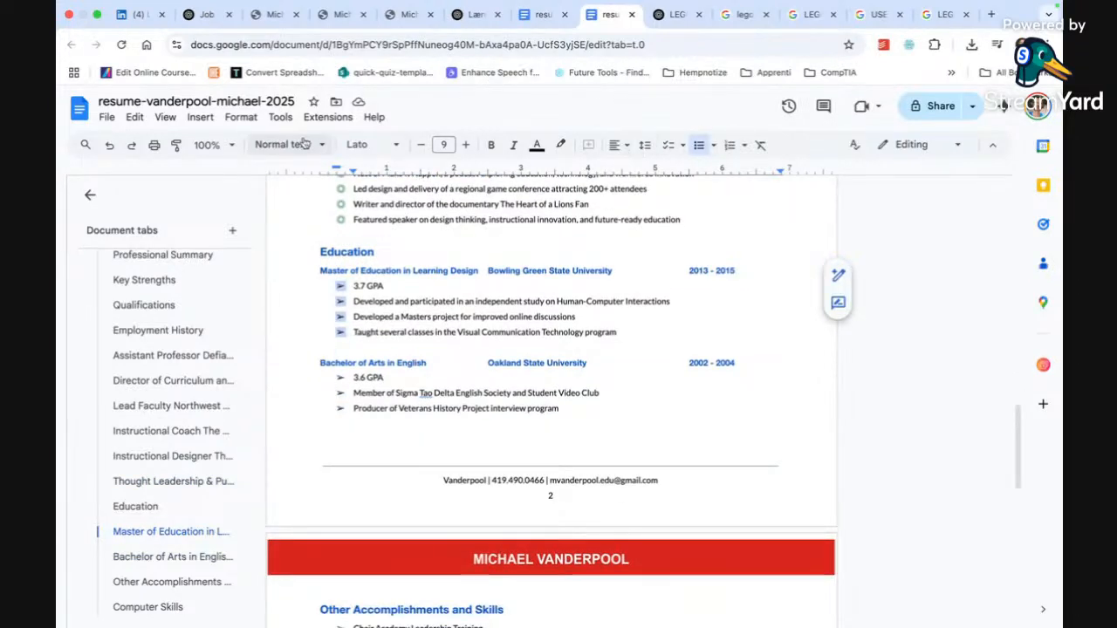
pyautogui.click(242, 119)
pyautogui.moveTo(324, 254)
pyautogui.moveTo(504, 273)
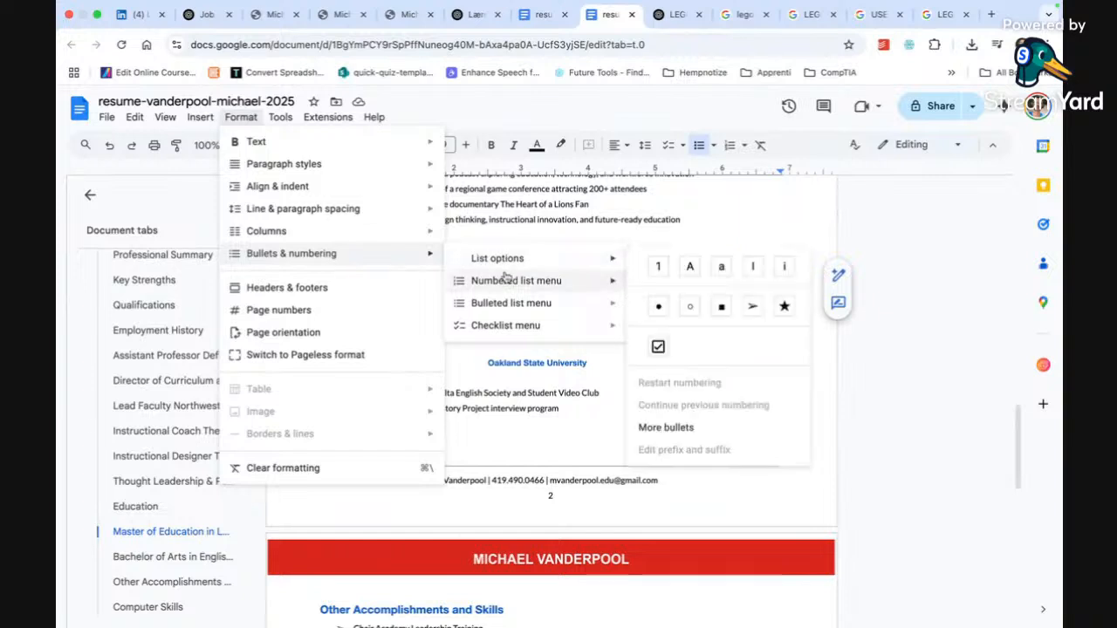
pyautogui.click(667, 427)
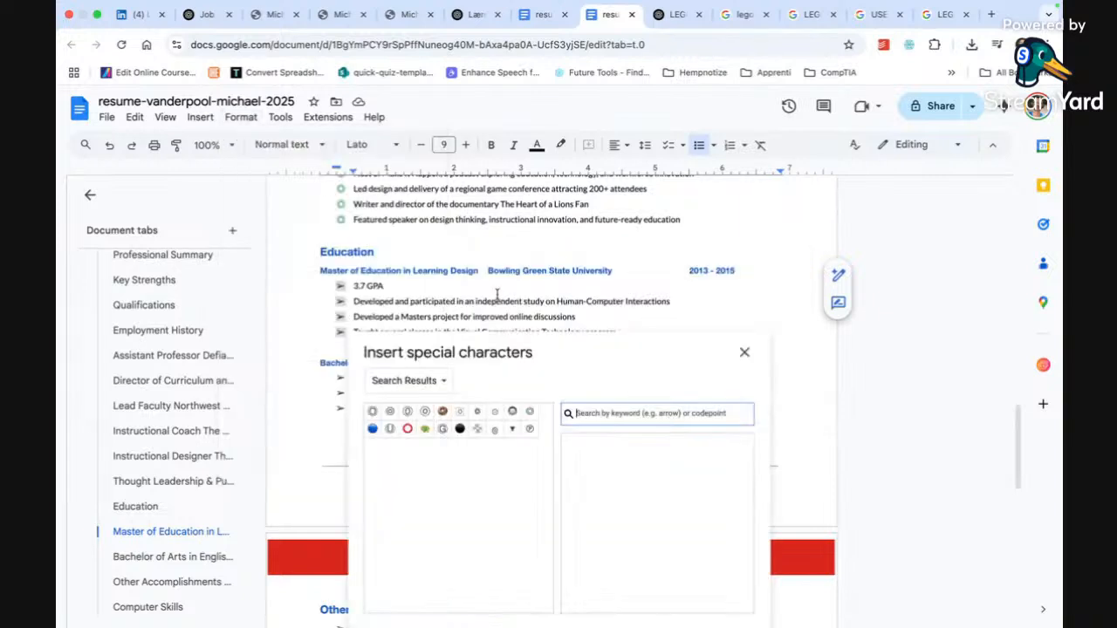
pyautogui.click(372, 411)
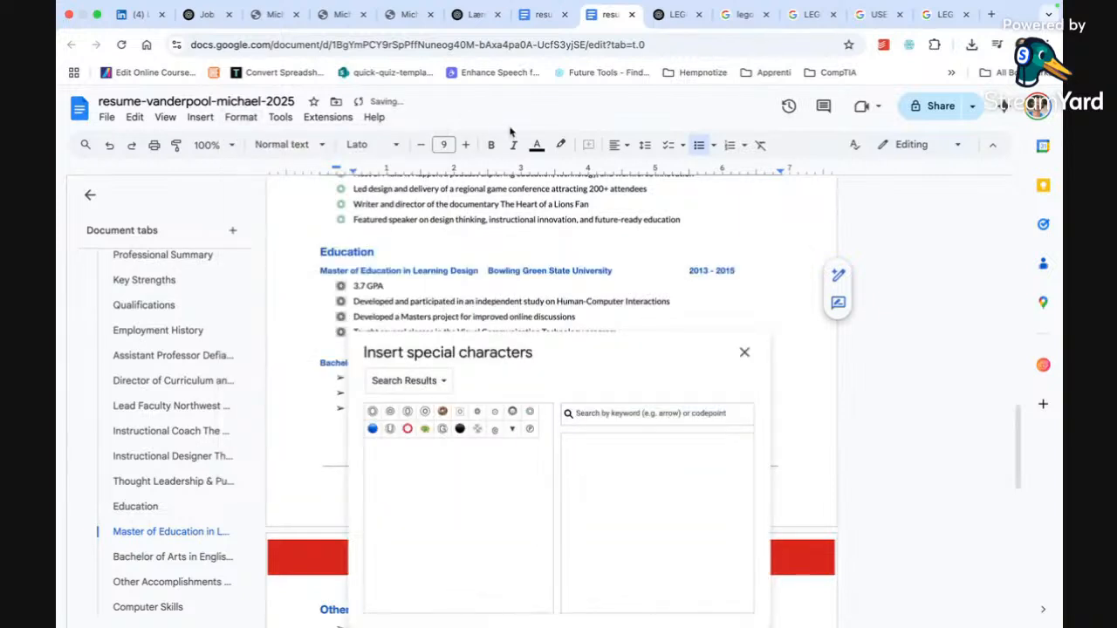
pyautogui.click(537, 144)
pyautogui.click(615, 319)
# - Change the Bachelor of Arts bullets to the circled capital letter O in the saved custom green
pyautogui.click(342, 381)
pyautogui.click(373, 411)
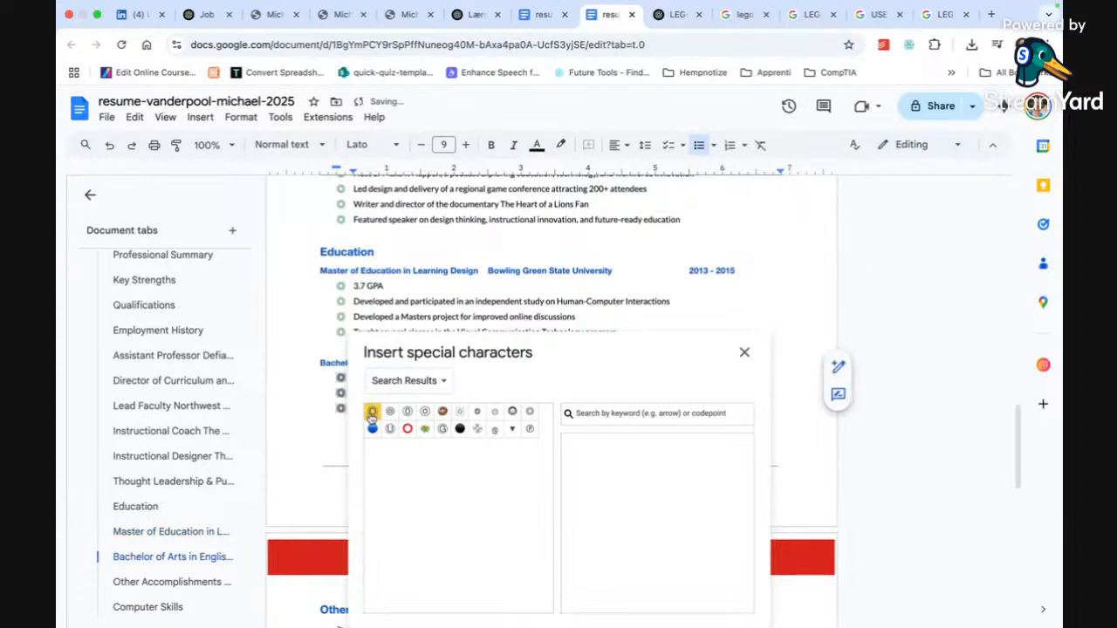
pyautogui.click(537, 146)
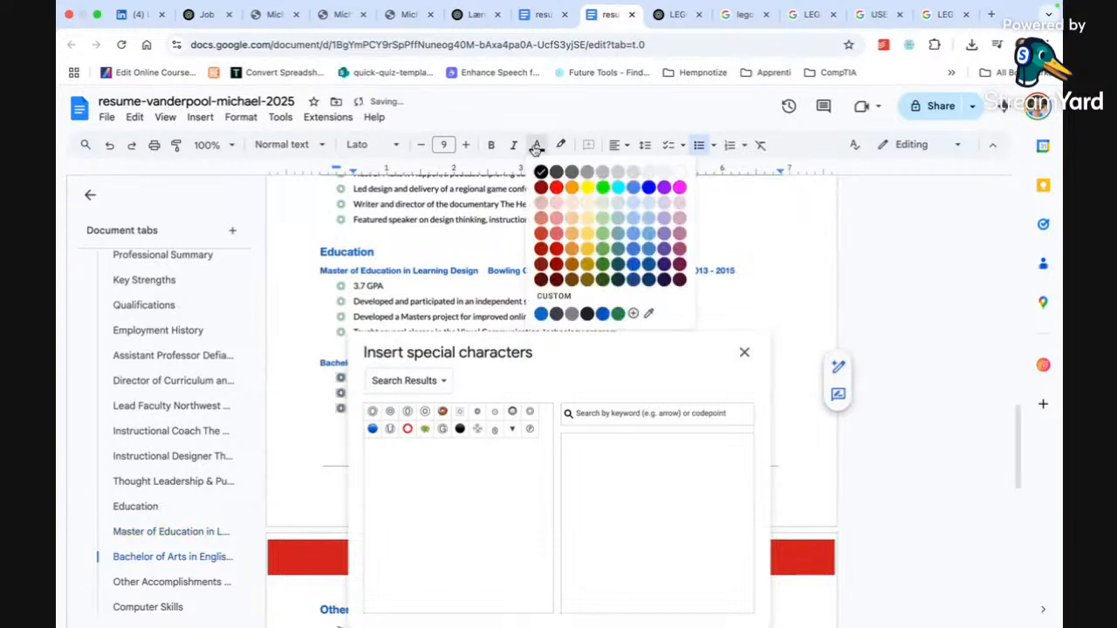
pyautogui.click(617, 313)
# - Change the Other Accomplishments and Skills bullets to the circled capital letter O in the saved custom green
pyautogui.scroll(-5, 319, 405)
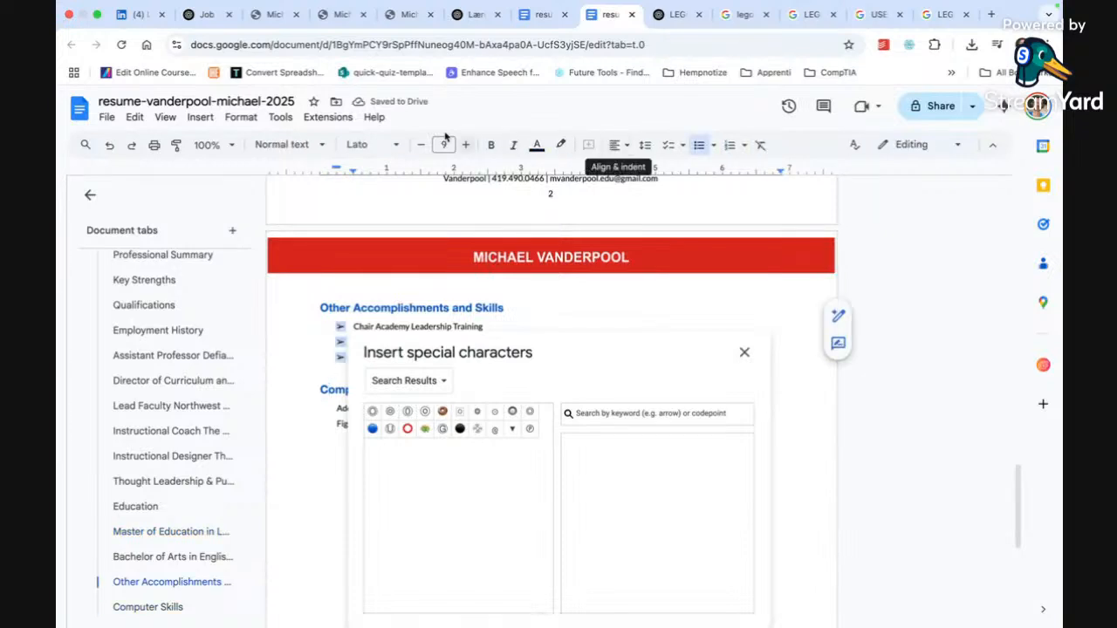
pyautogui.click(371, 411)
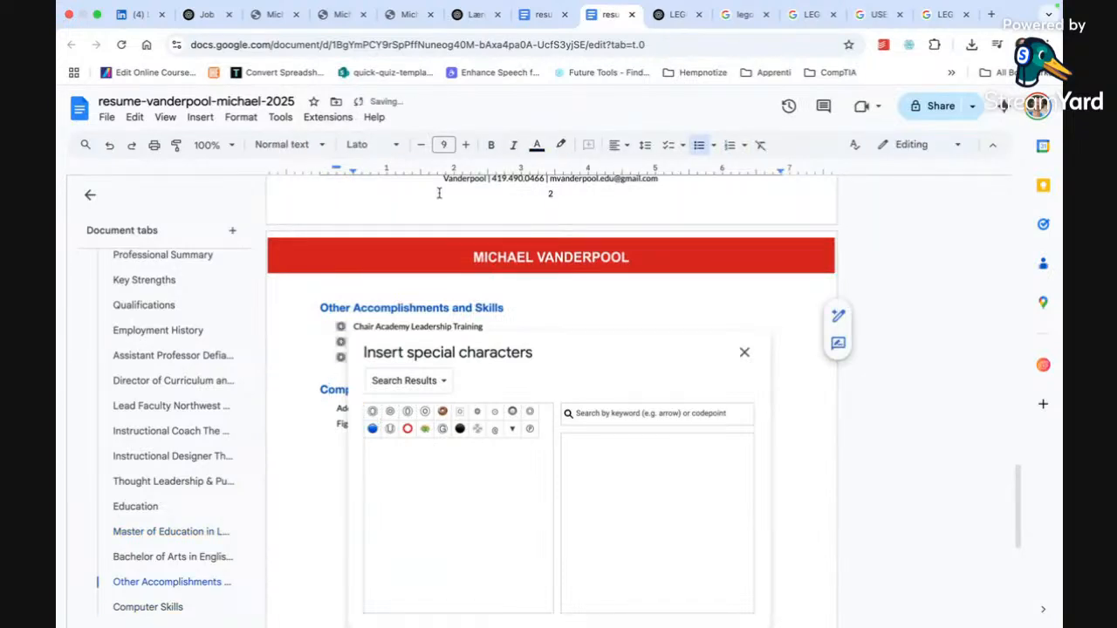
pyautogui.click(537, 145)
pyautogui.click(633, 313)
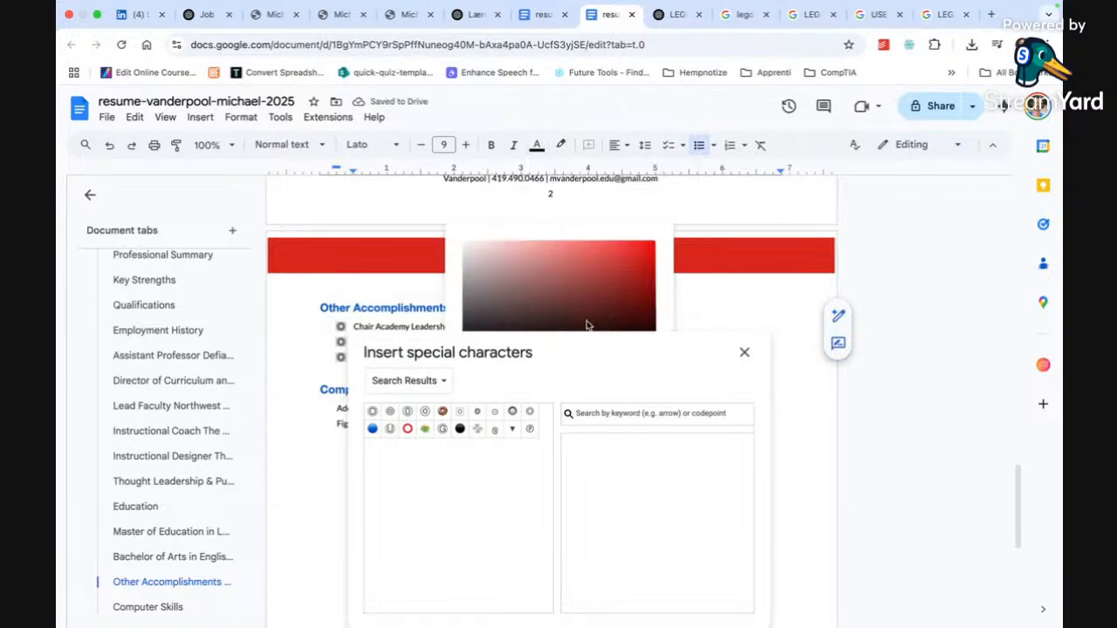
pyautogui.click(742, 353)
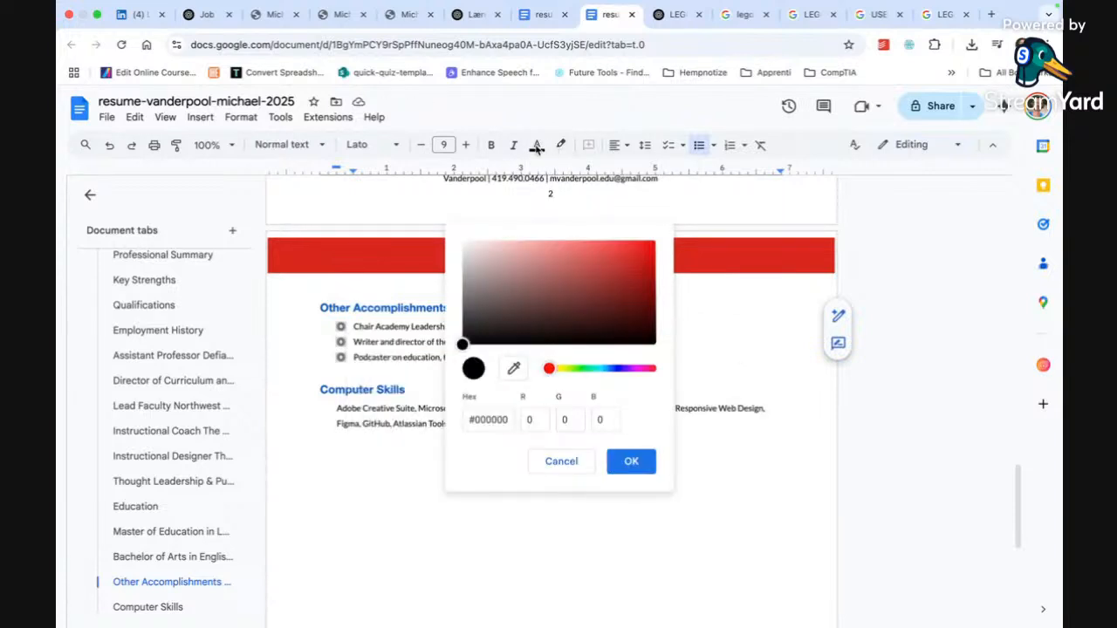
pyautogui.click(559, 461)
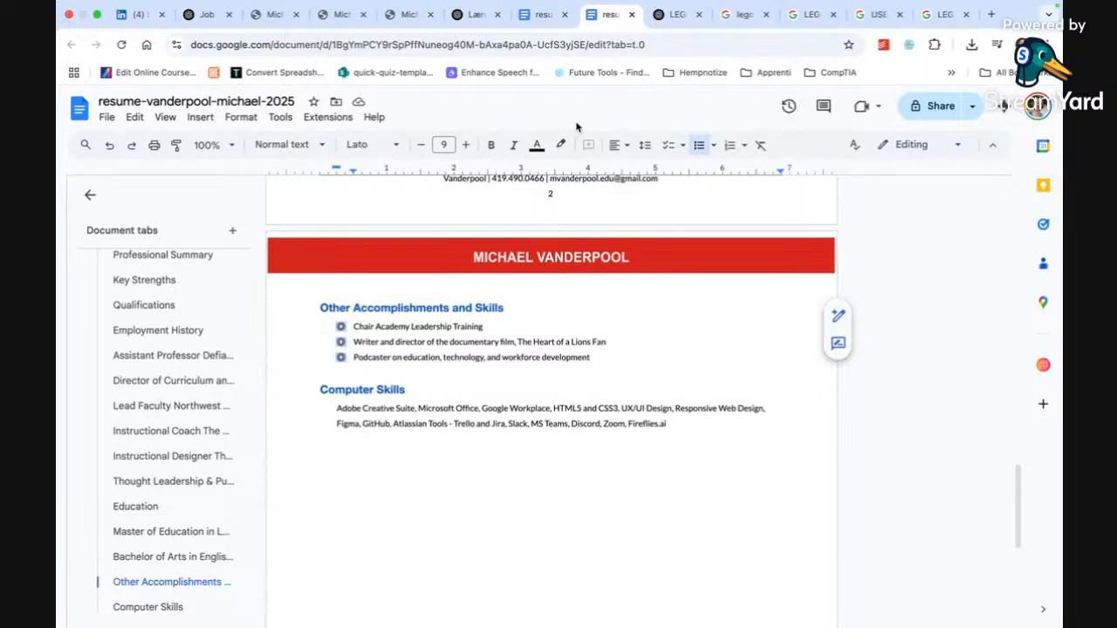
pyautogui.click(536, 145)
pyautogui.click(615, 315)
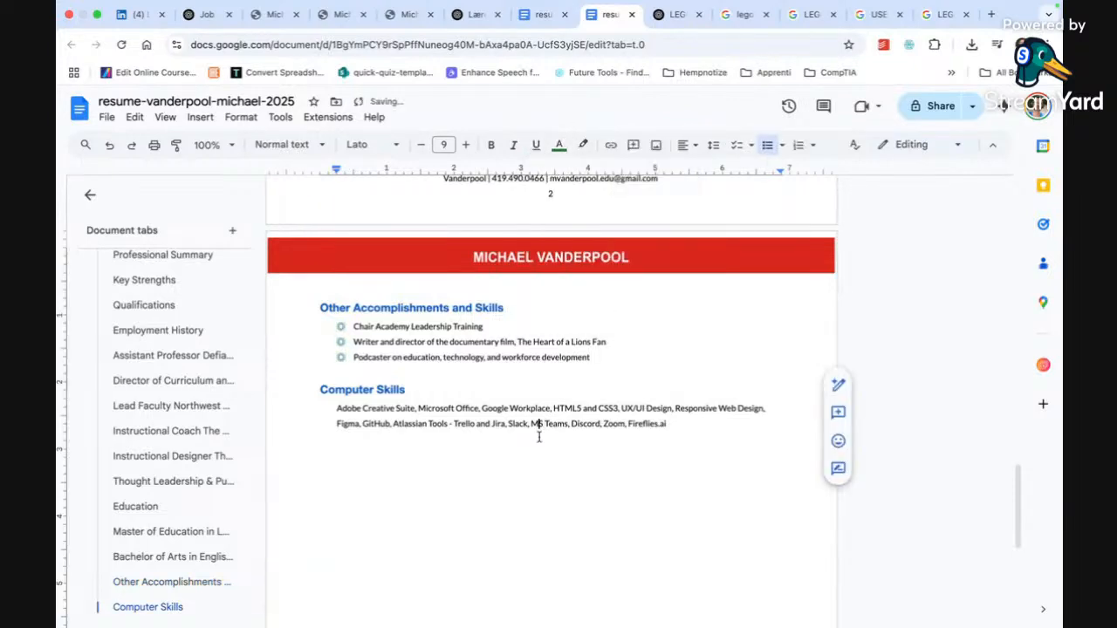
# - Stretch the red name banner in the first page's header to make it taller
pyautogui.scroll(10, 538, 437)
pyautogui.scroll(12, 538, 437)
pyautogui.scroll(1, 538, 437)
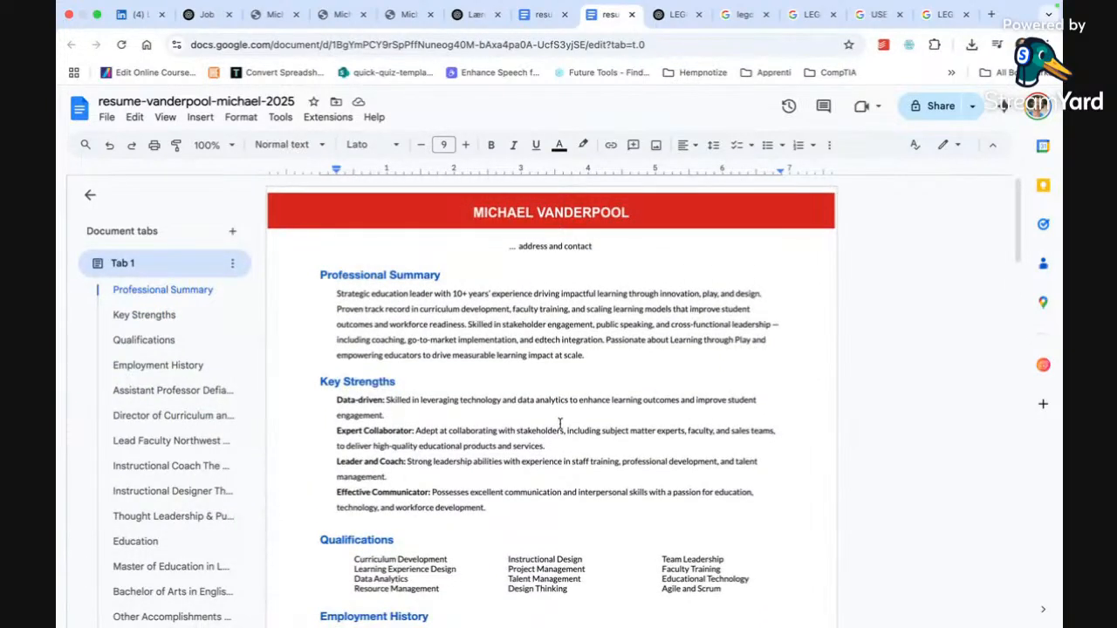
pyautogui.click(650, 215)
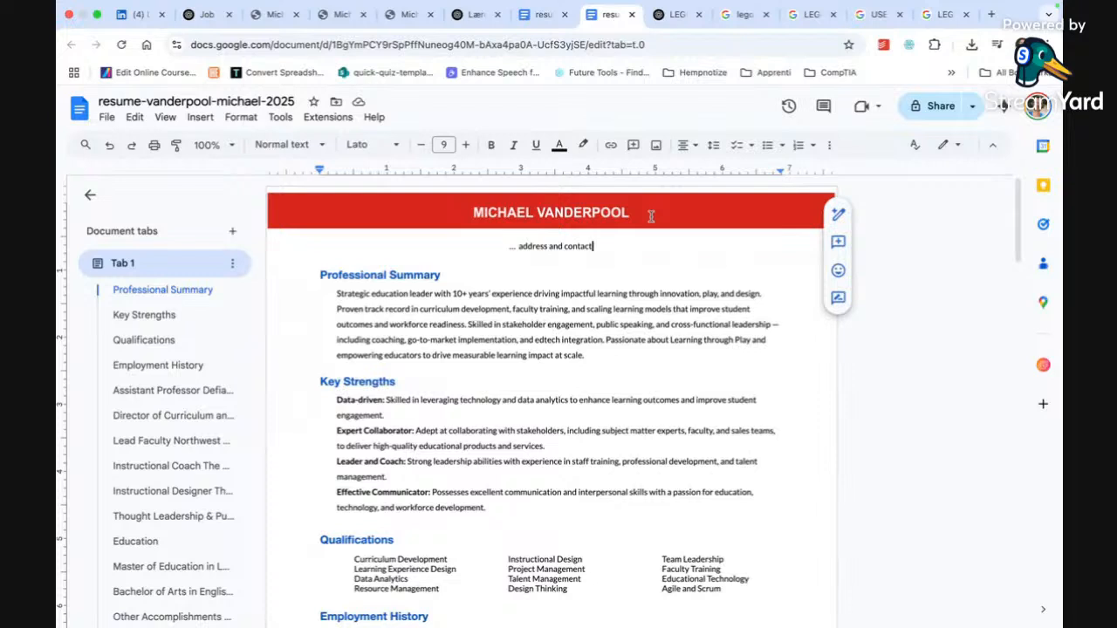
pyautogui.click(651, 216)
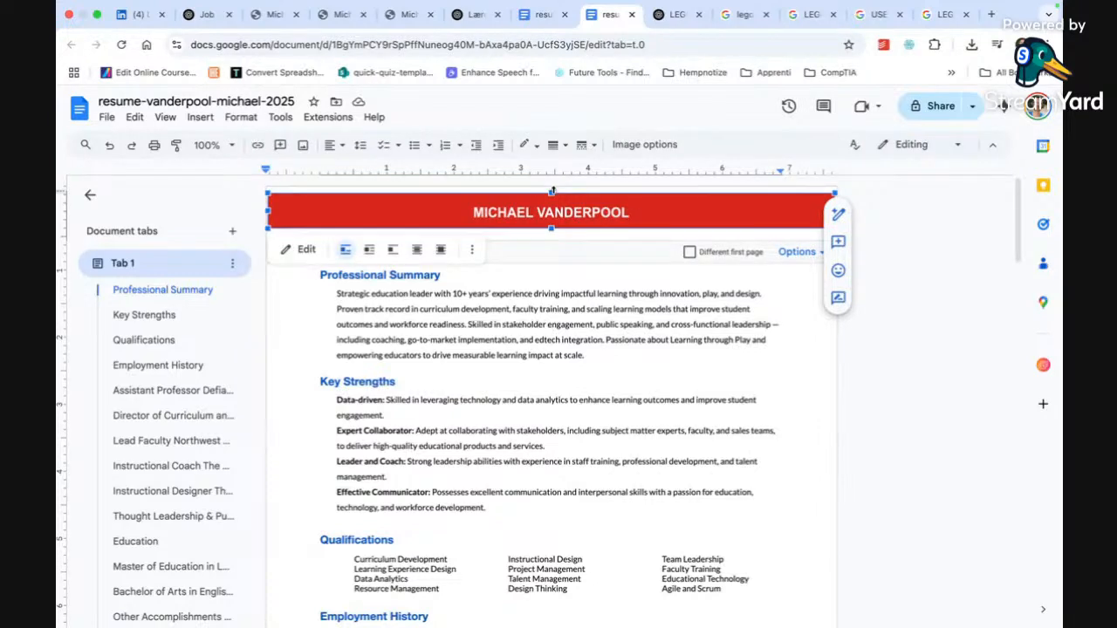
pyautogui.moveTo(551, 190); pyautogui.dragTo(549, 178)
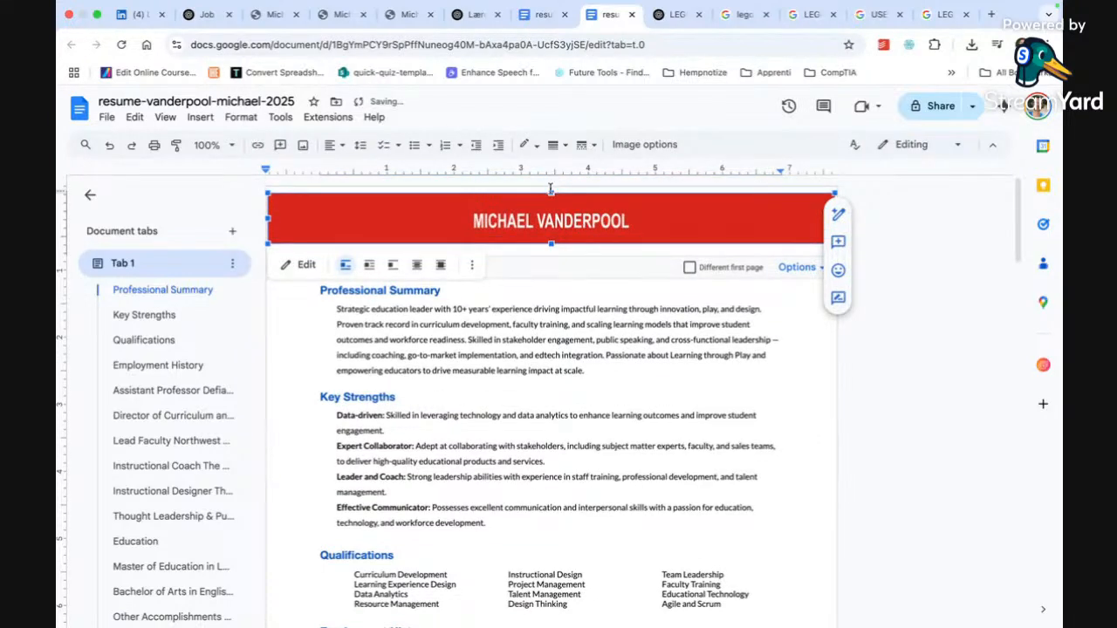
pyautogui.click(96, 121)
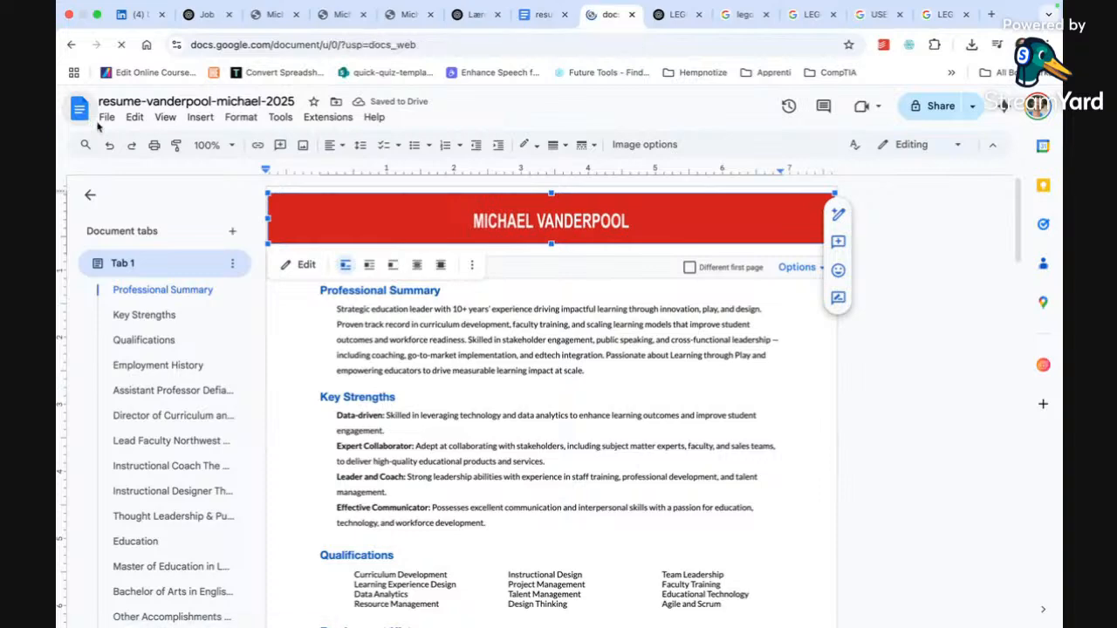
pyautogui.click(71, 45)
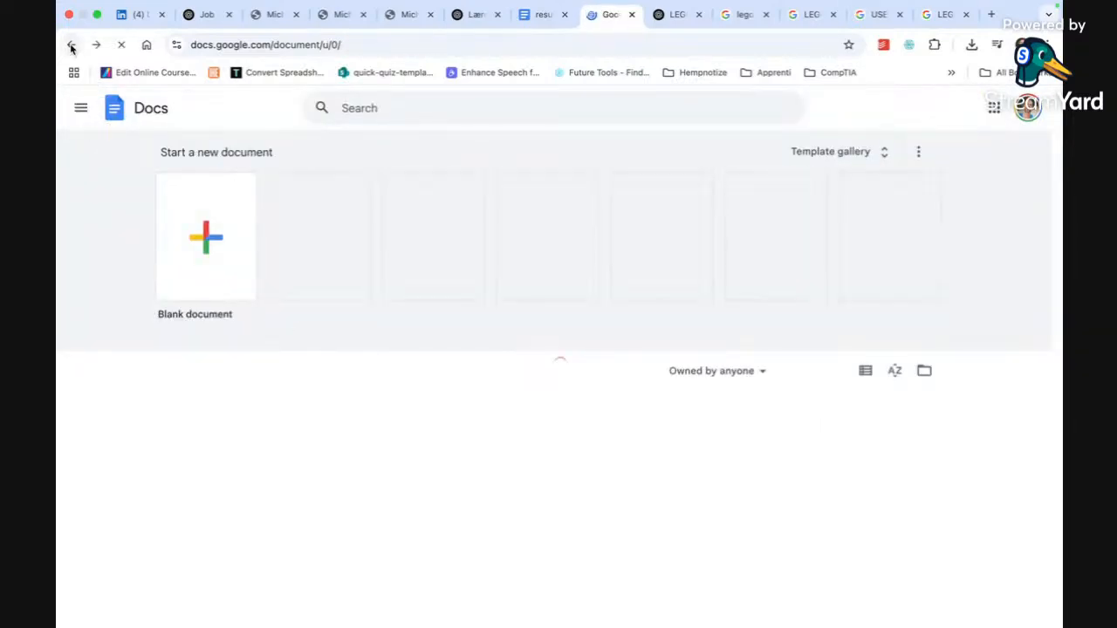
pyautogui.click(73, 45)
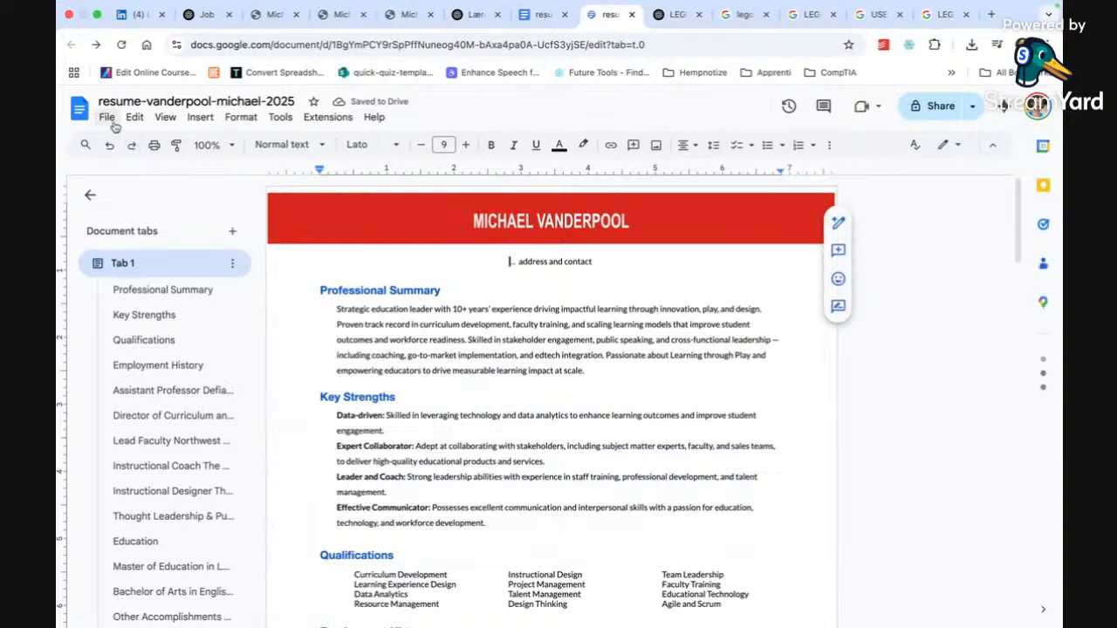
# - Clear the top, bottom, left and right page margins for the whole document
pyautogui.click(106, 117)
pyautogui.click(175, 499)
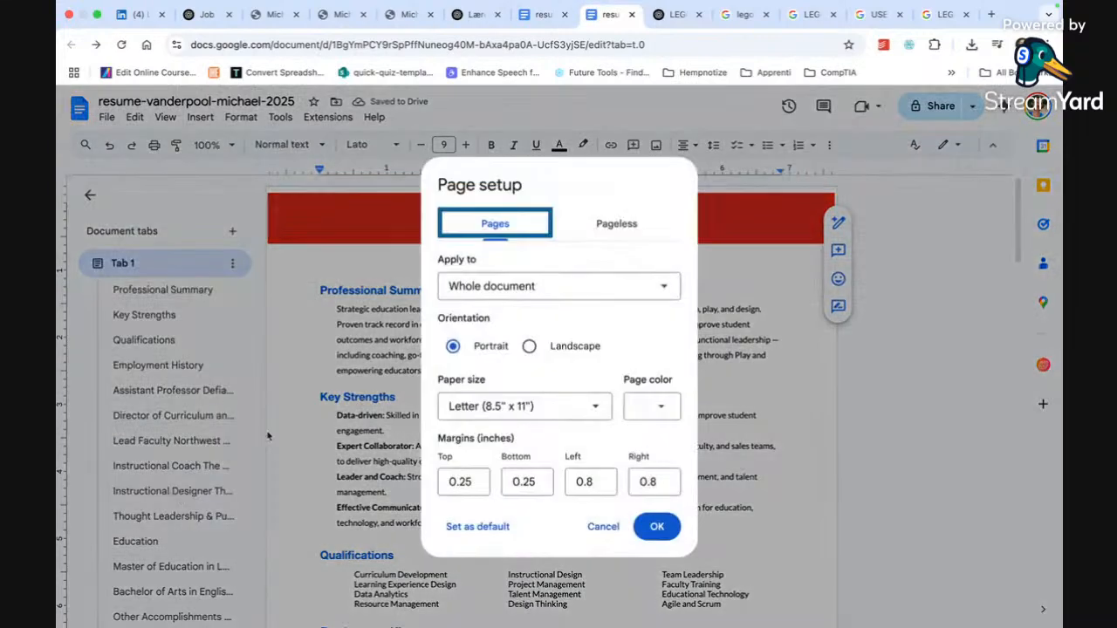
pyautogui.click(479, 483)
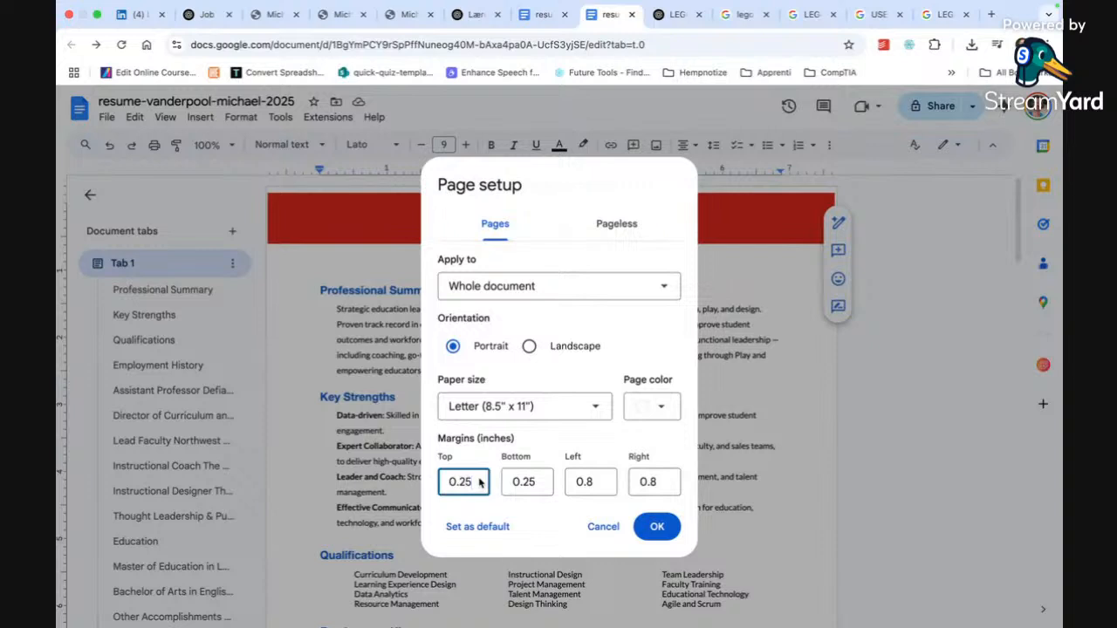
pyautogui.moveTo(493, 483); pyautogui.dragTo(448, 483)
pyautogui.click(539, 490)
pyautogui.press('BackSpace')
pyautogui.click(611, 488)
pyautogui.click(666, 486)
pyautogui.click(657, 526)
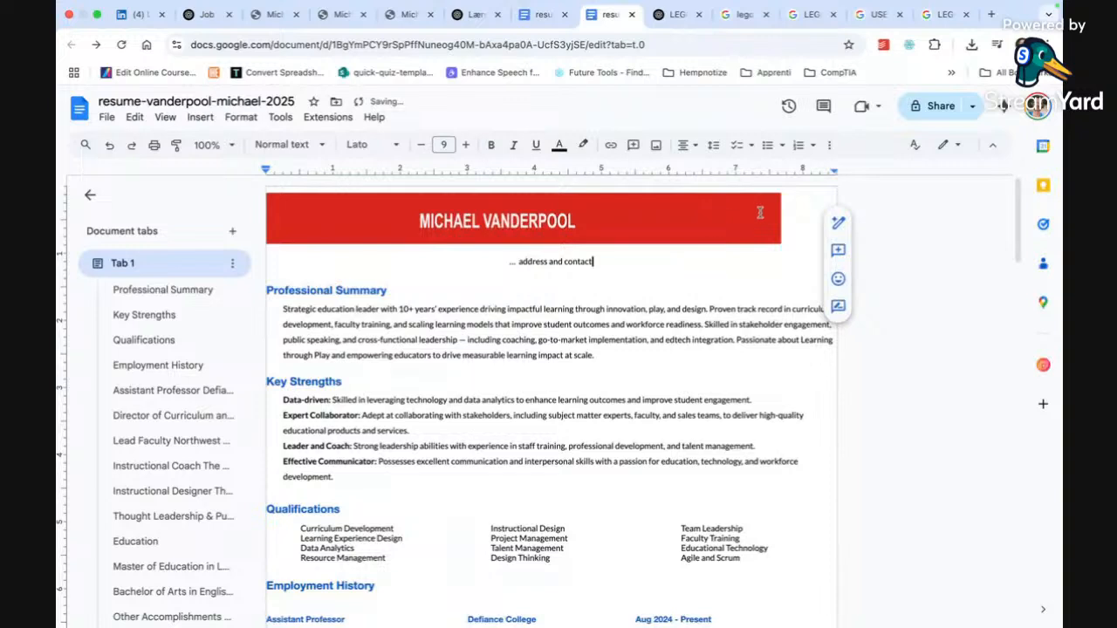
# - Enlarge the red header banner in width and height, fitting its right end to the page edge
pyautogui.click(759, 213)
pyautogui.moveTo(782, 192); pyautogui.dragTo(805, 192)
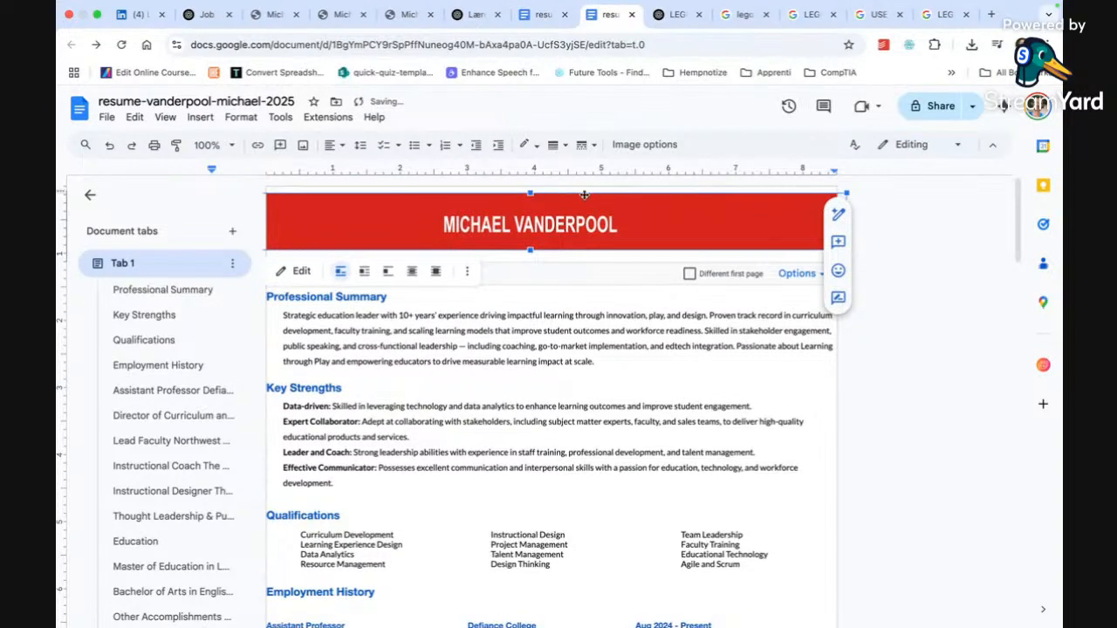
pyautogui.moveTo(529, 193); pyautogui.dragTo(530, 187)
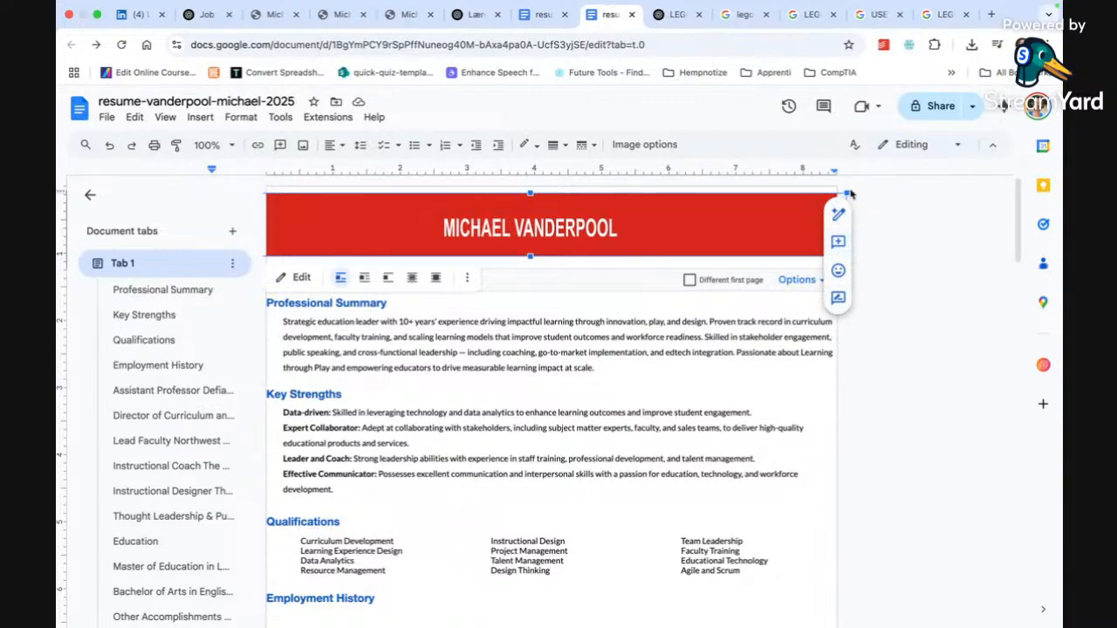
pyautogui.moveTo(847, 192); pyautogui.dragTo(838, 194)
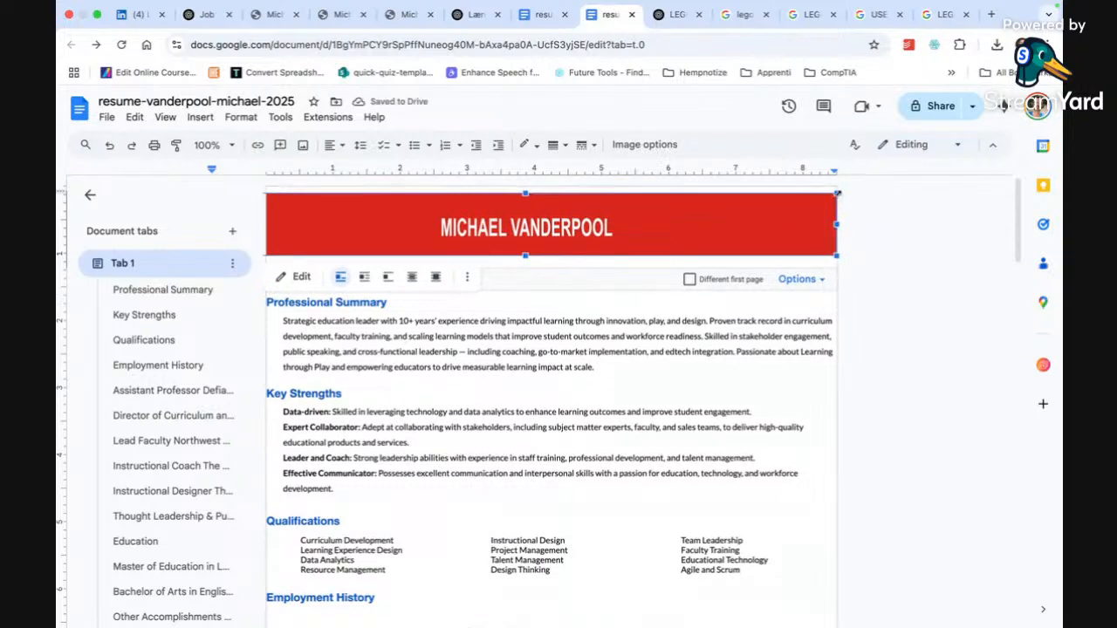
pyautogui.moveTo(839, 193); pyautogui.dragTo(836, 194)
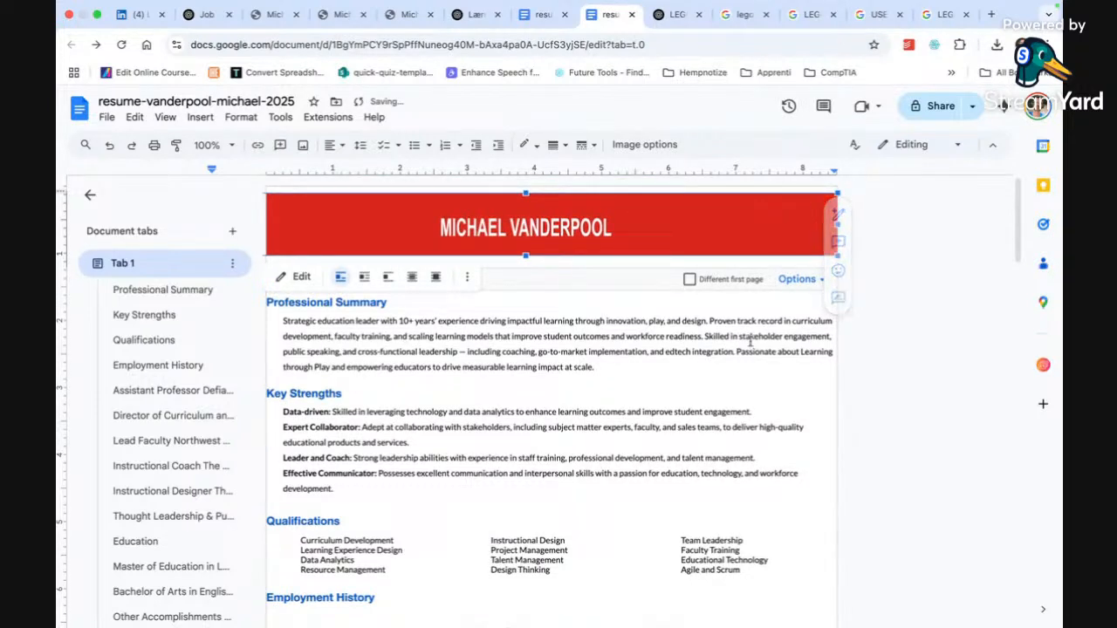
# - Open the red name banner's drawing, close it without changes, and delete the banner from the header
pyautogui.click(626, 267)
pyautogui.click(627, 240)
pyautogui.doubleClick(627, 241)
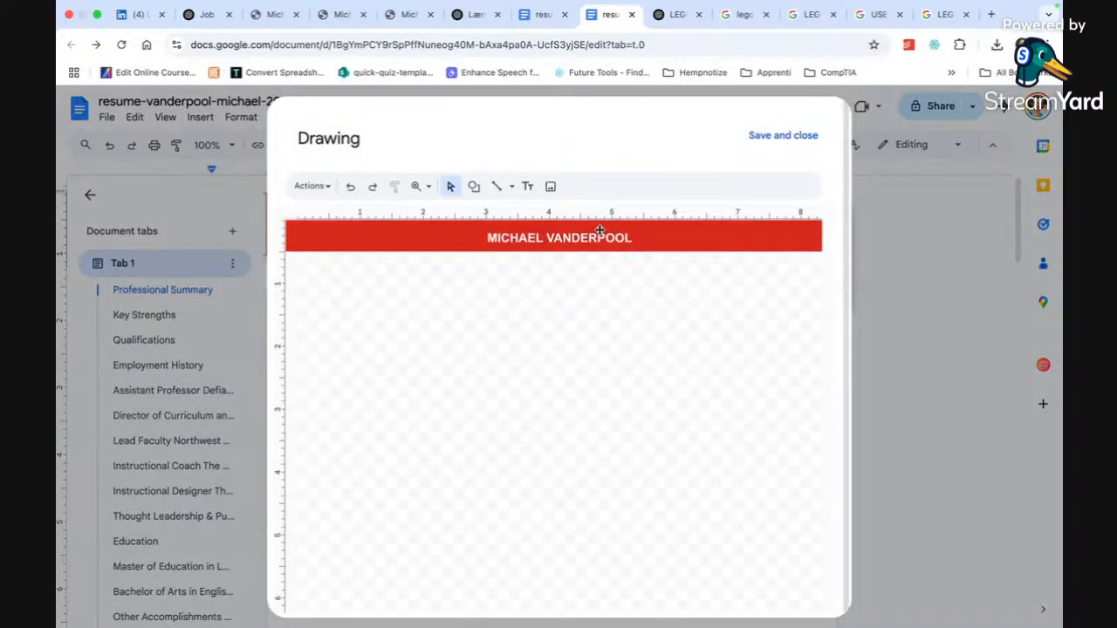
pyautogui.click(775, 136)
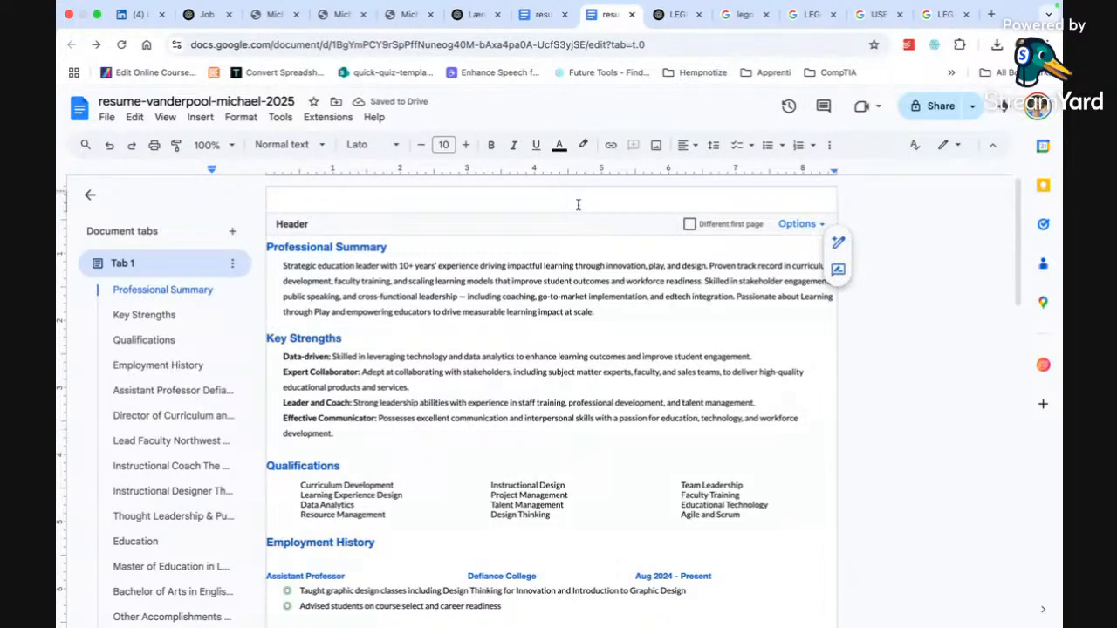
# - Search Google for "change google doc header color" and read the Docs Editors Help thread about creating a colored header and footer
pyautogui.click(990, 14)
pyautogui.write('ch')
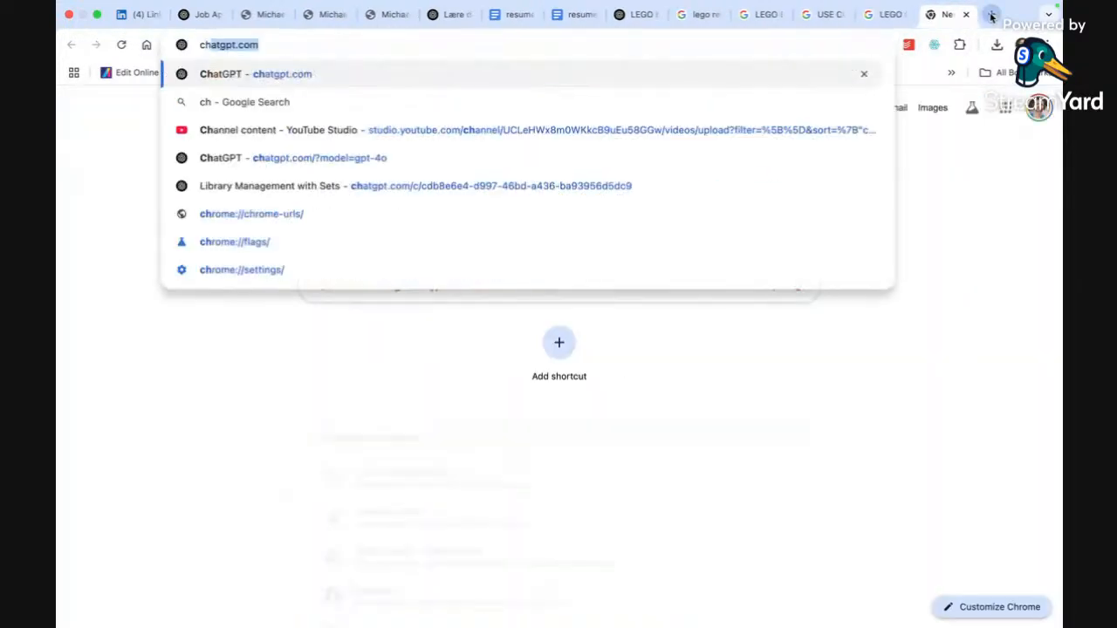
pyautogui.write('ange google doc ')
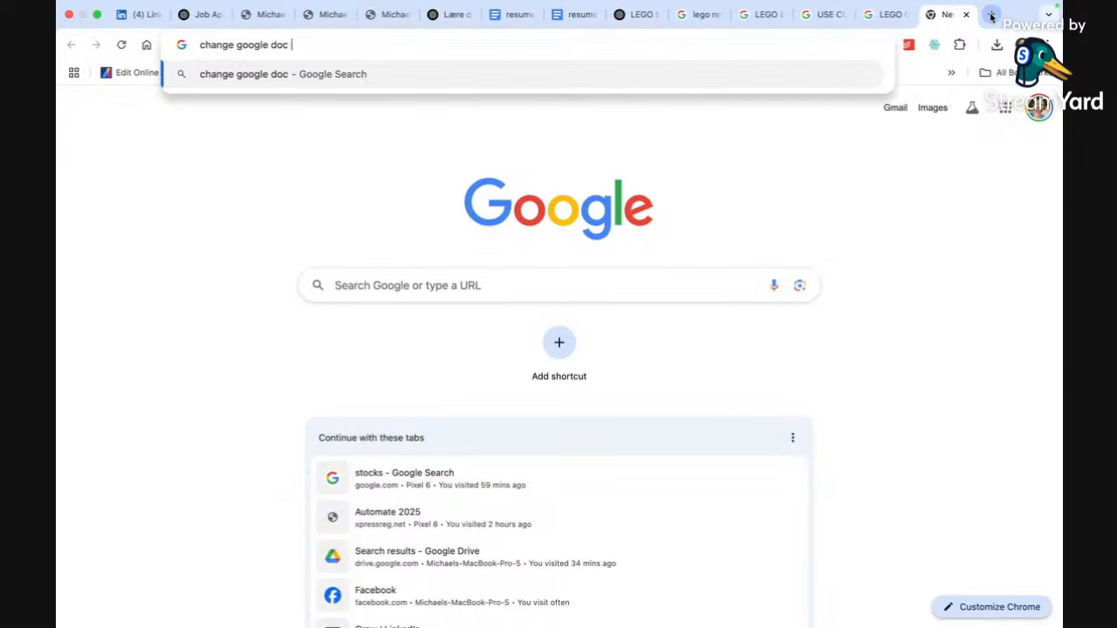
pyautogui.write('header color')
pyautogui.press('Return')
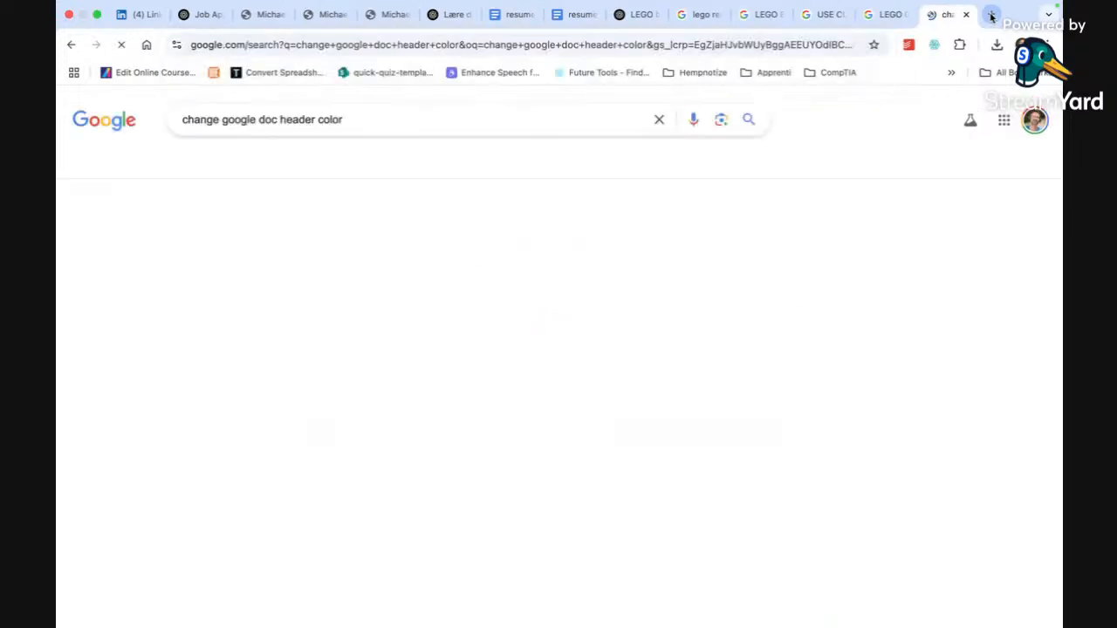
pyautogui.click(404, 240)
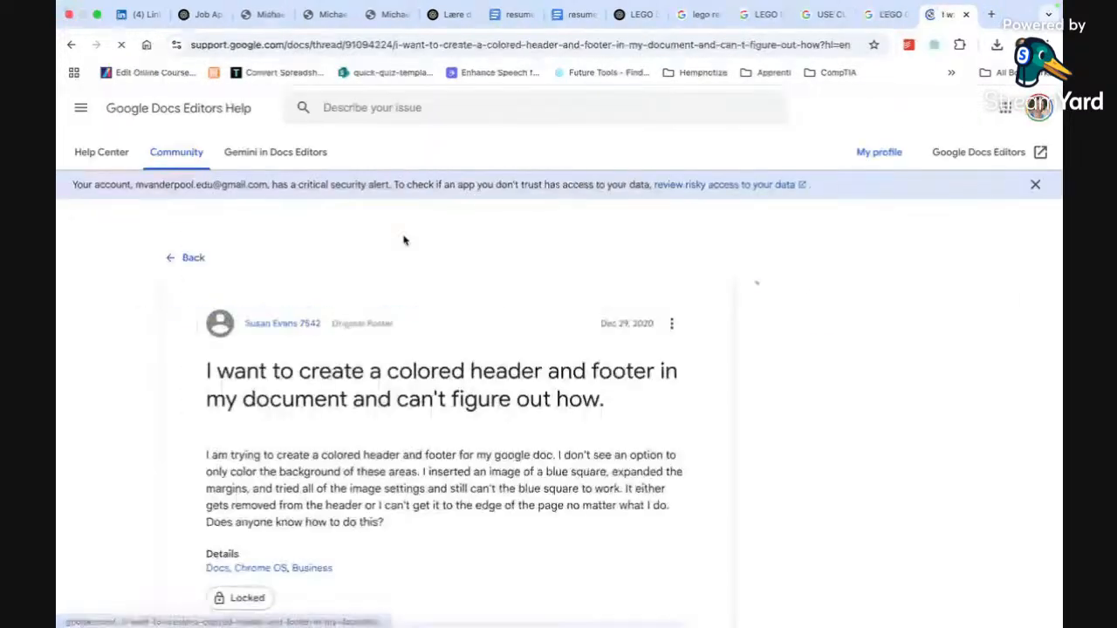
pyautogui.scroll(-2, 404, 412)
pyautogui.scroll(-5, 405, 412)
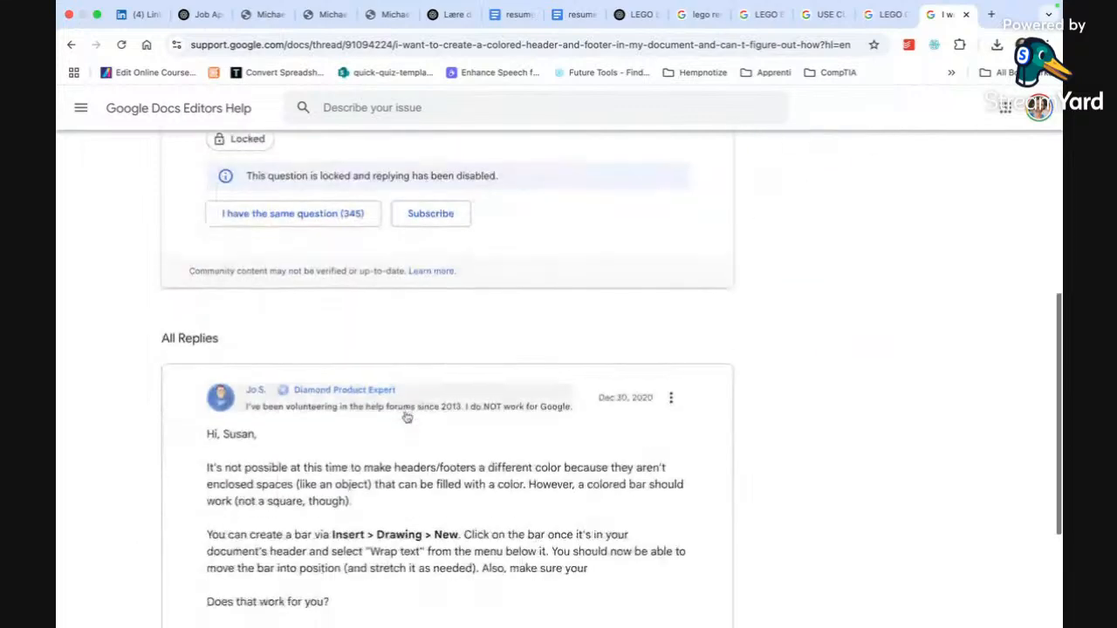
pyautogui.scroll(-1, 405, 412)
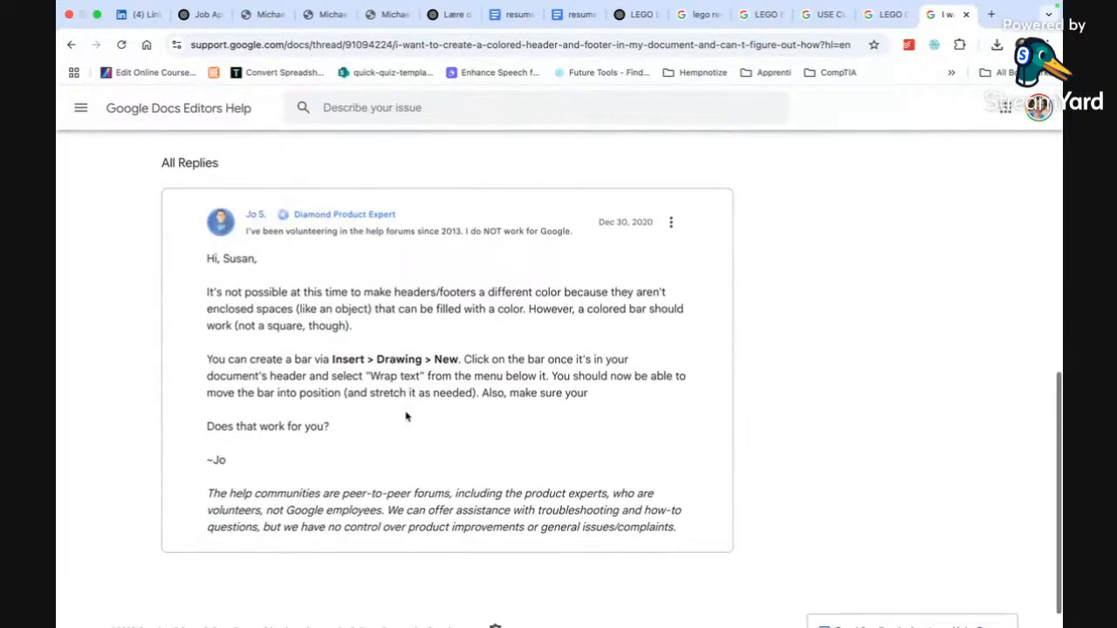
pyautogui.scroll(3, 492, 305)
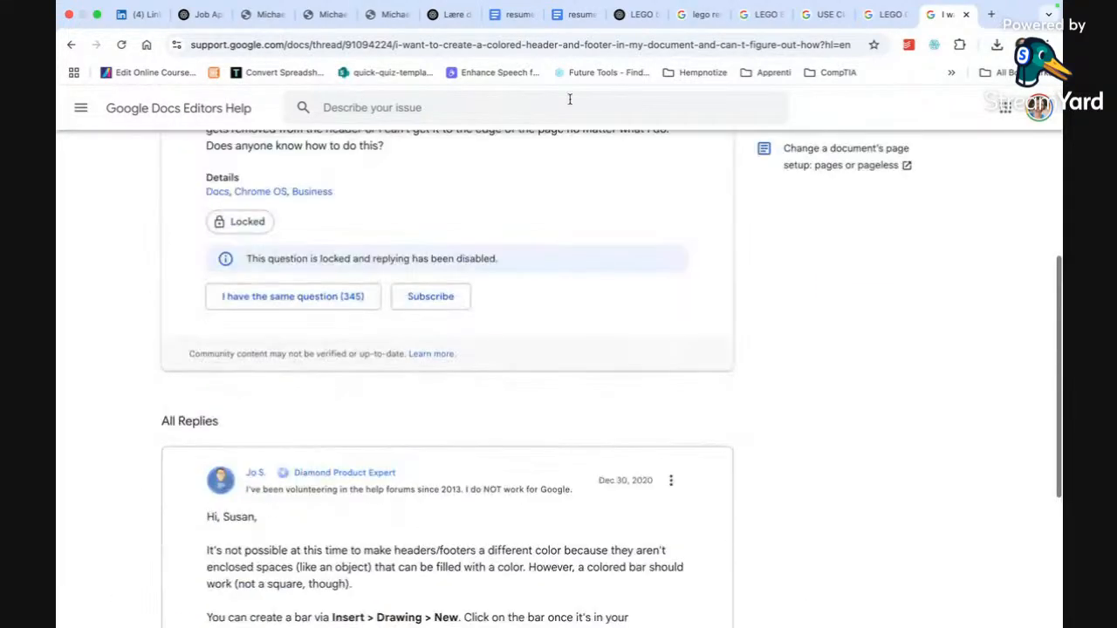
# - Return to the resume document, start a new drawing in the header, and draw a rectangle about 7 inches wide
pyautogui.click(573, 14)
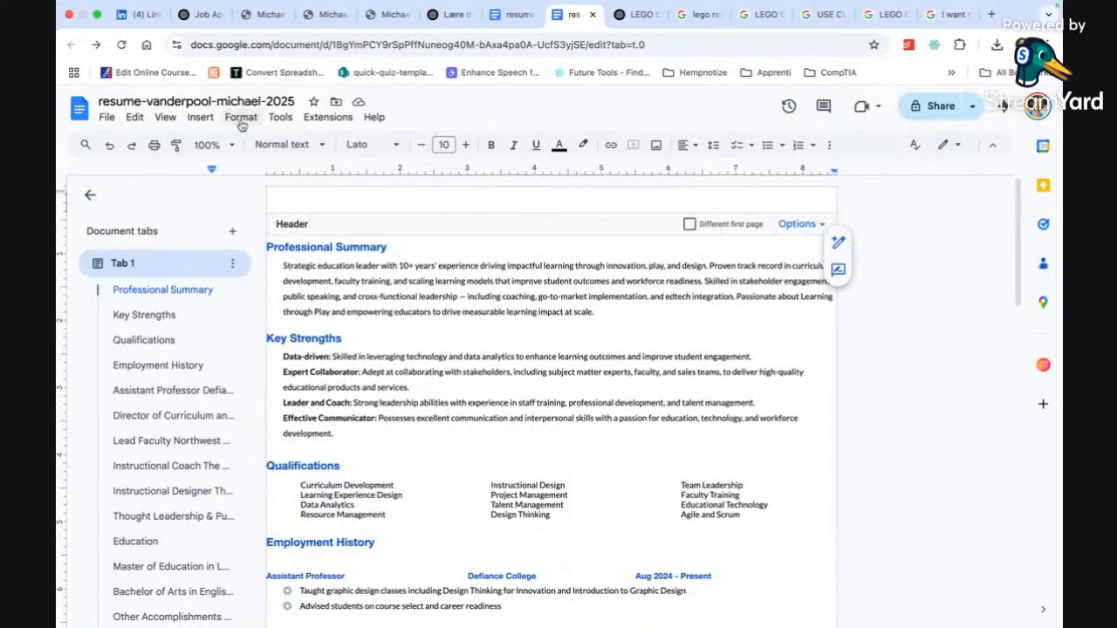
pyautogui.click(200, 117)
pyautogui.moveTo(282, 190)
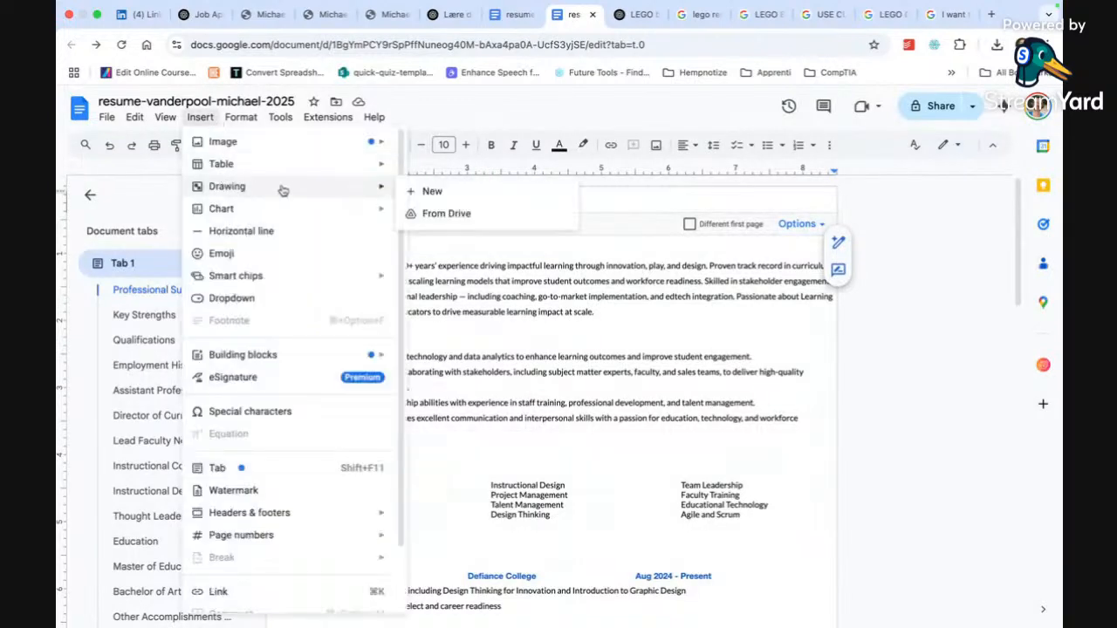
pyautogui.click(430, 191)
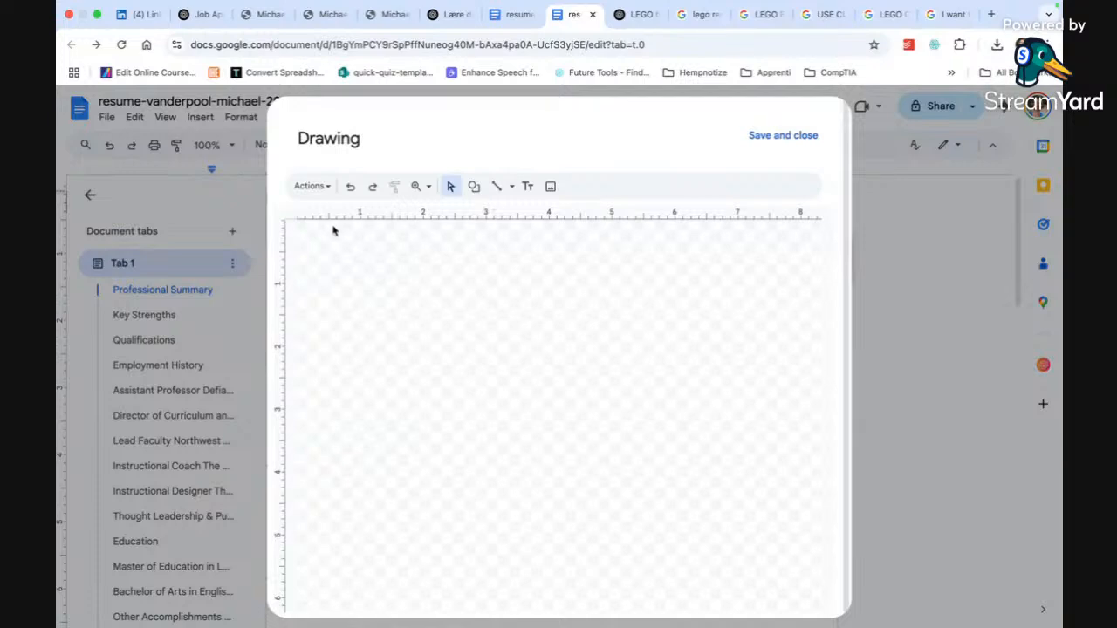
pyautogui.click(474, 186)
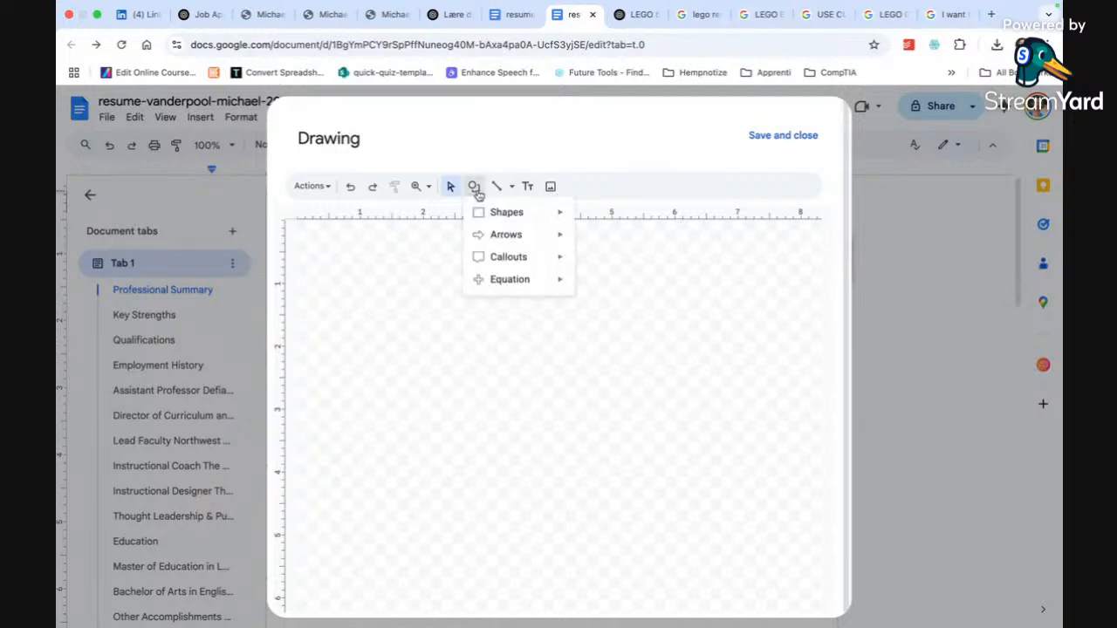
pyautogui.click(584, 217)
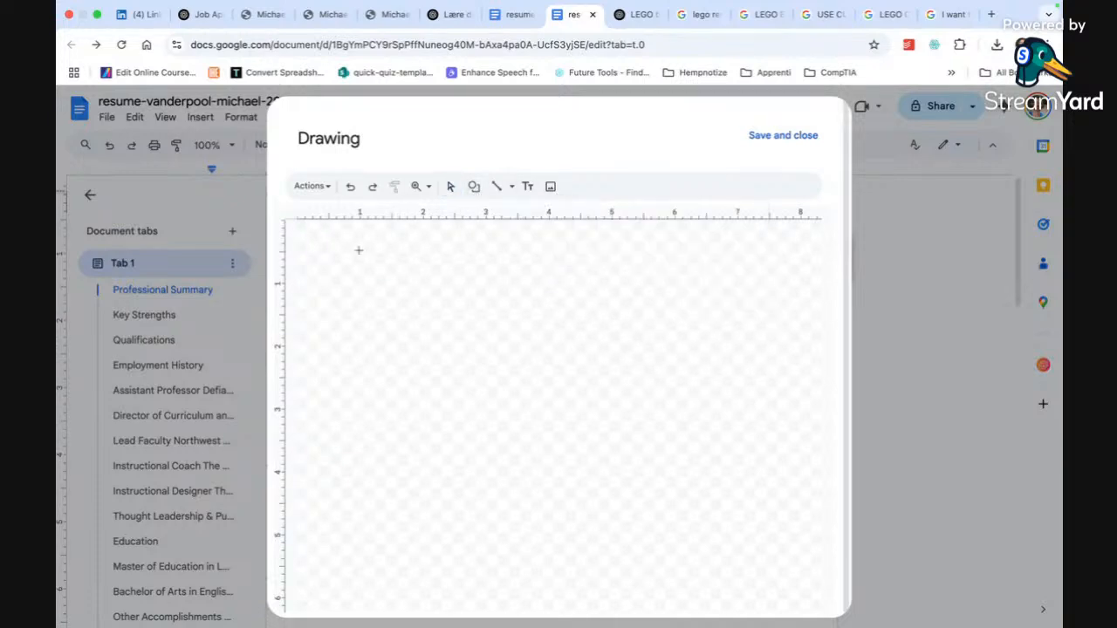
pyautogui.moveTo(330, 248); pyautogui.dragTo(753, 346)
# - Fill the rectangle with the LEGO red hex code #DA291C, checking the code in the Google results
pyautogui.click(578, 186)
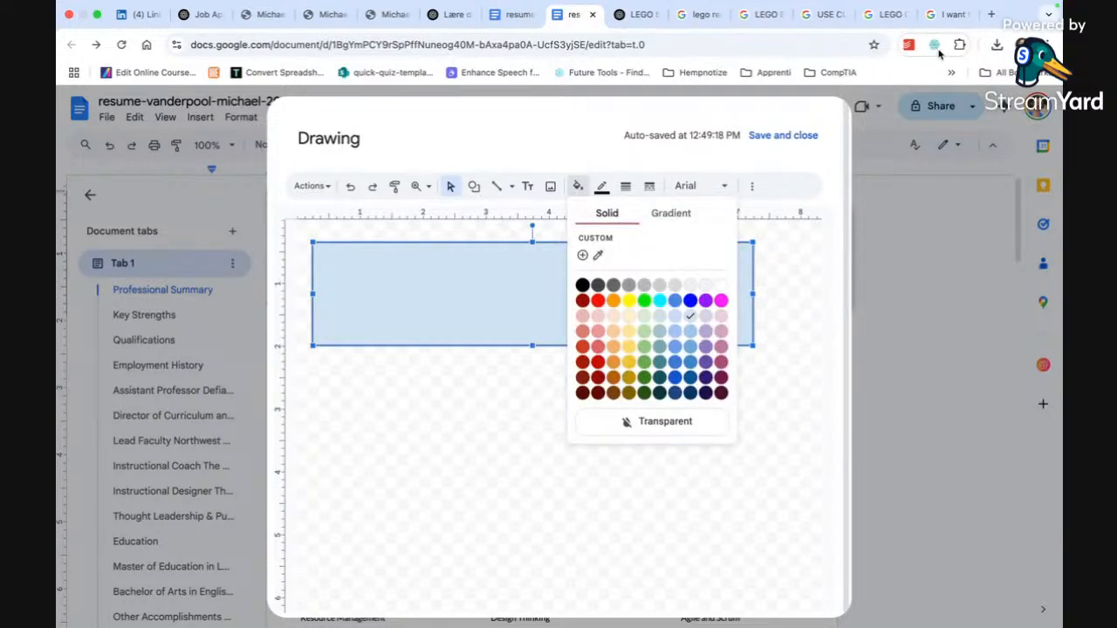
pyautogui.click(705, 23)
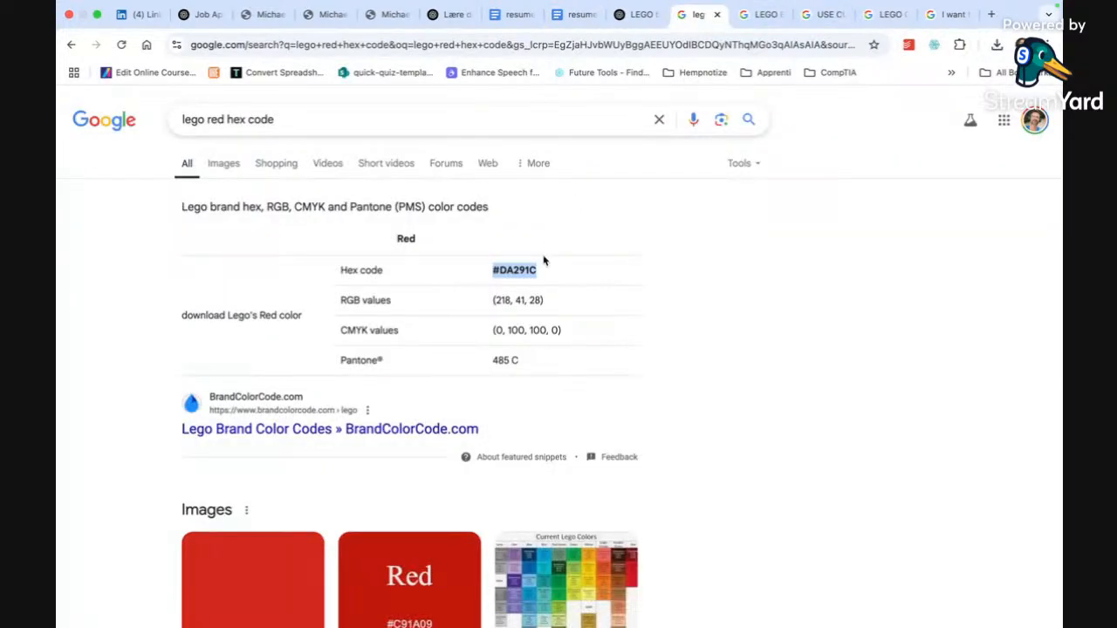
pyautogui.click(574, 14)
pyautogui.click(578, 188)
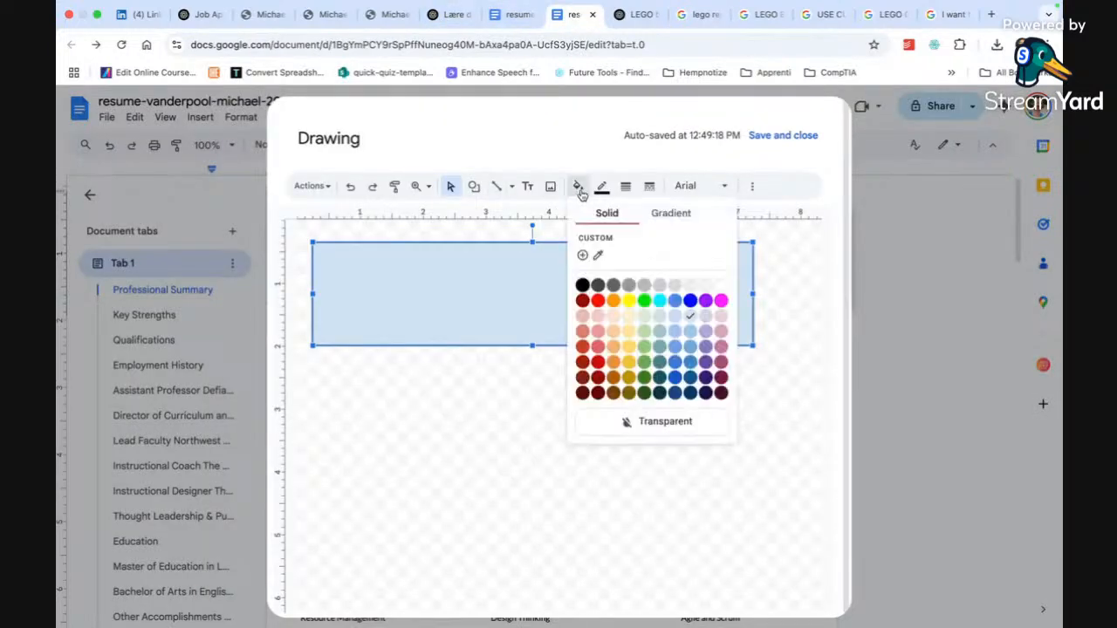
pyautogui.click(581, 255)
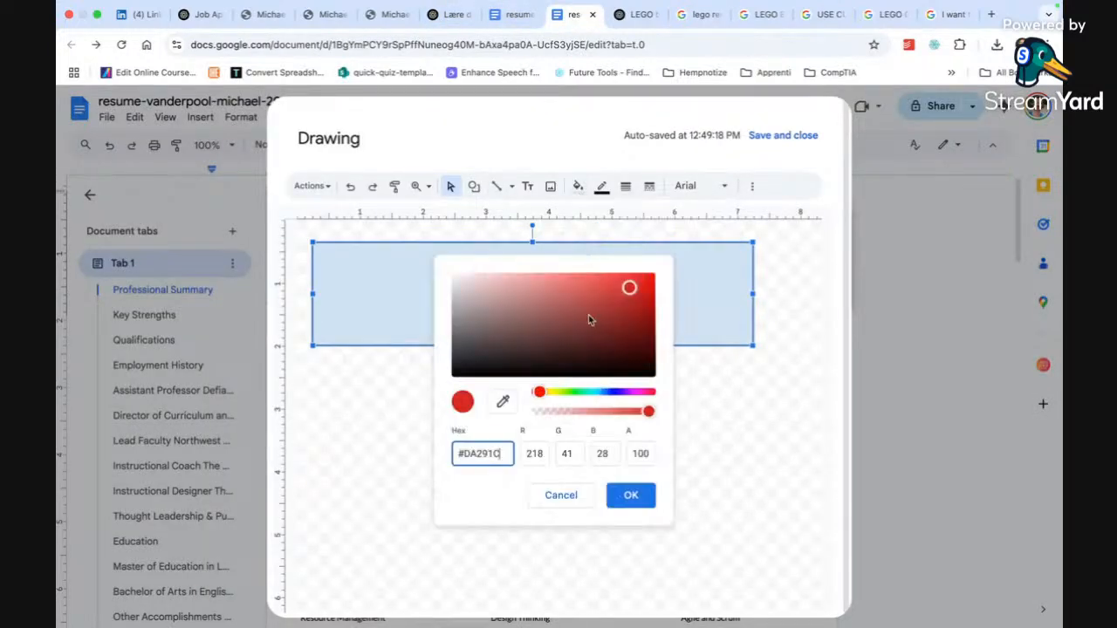
pyautogui.click(630, 495)
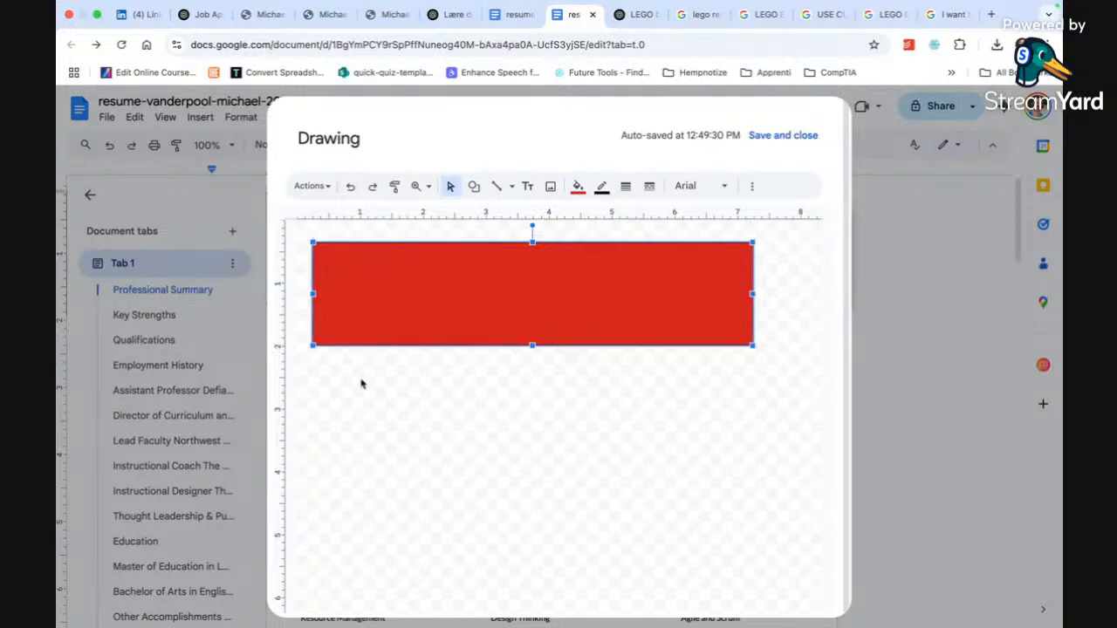
# - Stretch the red rectangle to the top and side edges of the canvas and reduce its height to about 0.75 inch
pyautogui.moveTo(312, 347); pyautogui.dragTo(298, 348)
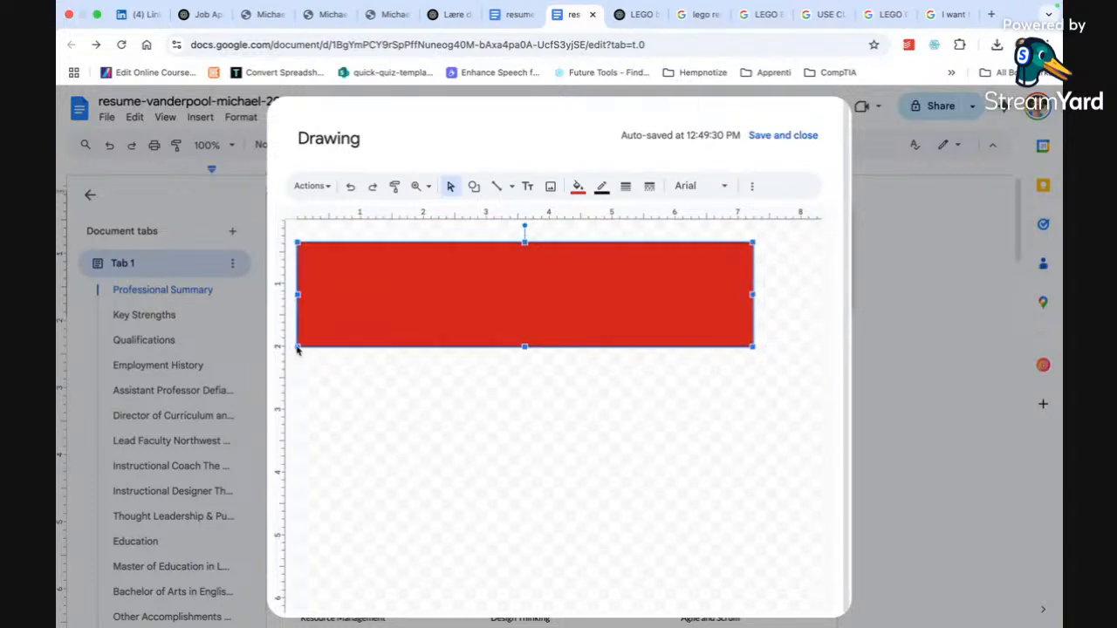
pyautogui.moveTo(524, 241); pyautogui.dragTo(525, 221)
pyautogui.moveTo(755, 283); pyautogui.dragTo(821, 283)
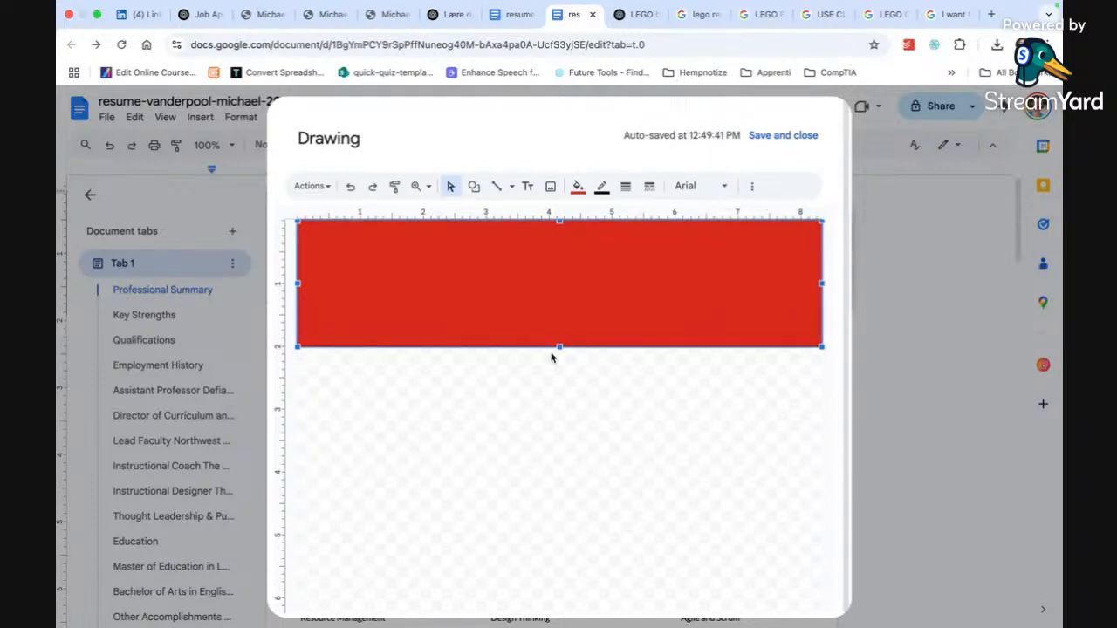
pyautogui.moveTo(559, 343)
pyautogui.mouseDown()
pyautogui.moveTo(565, 252)
pyautogui.moveTo(565, 267)
pyautogui.mouseUp()
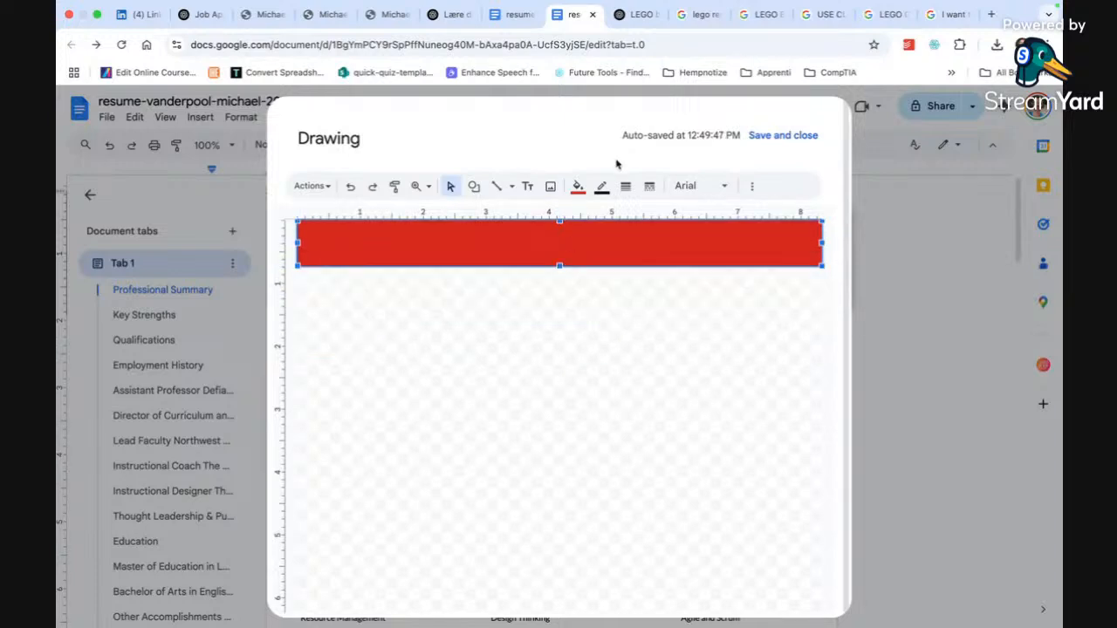
# - Make the rectangle's outline transparent and save the drawing into the header, stretched to the full page width
pyautogui.click(601, 189)
pyautogui.click(663, 394)
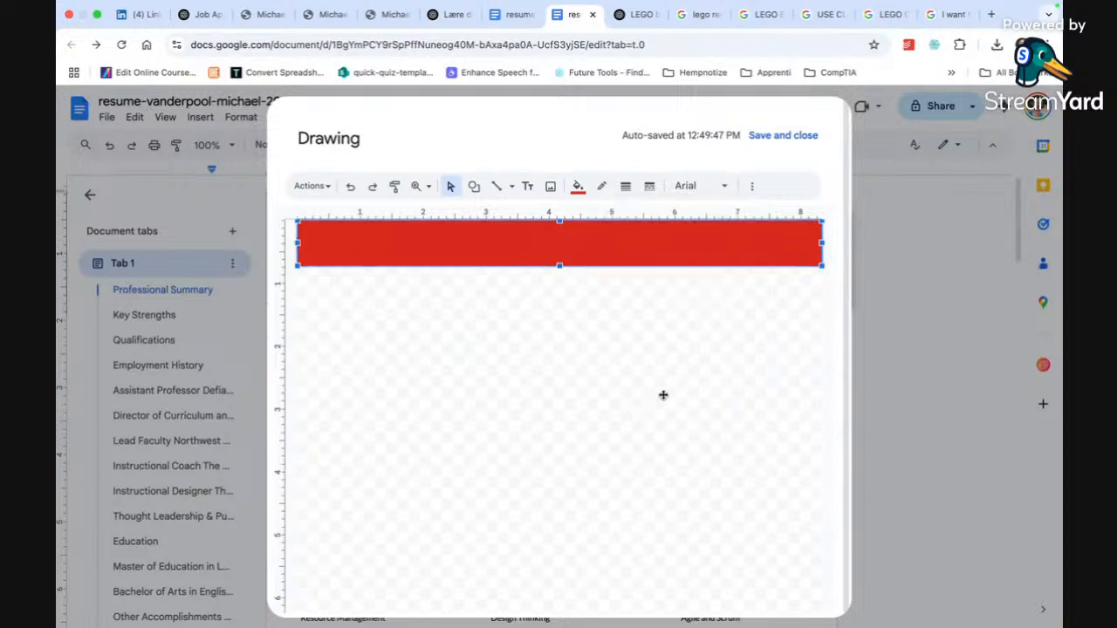
pyautogui.click(791, 136)
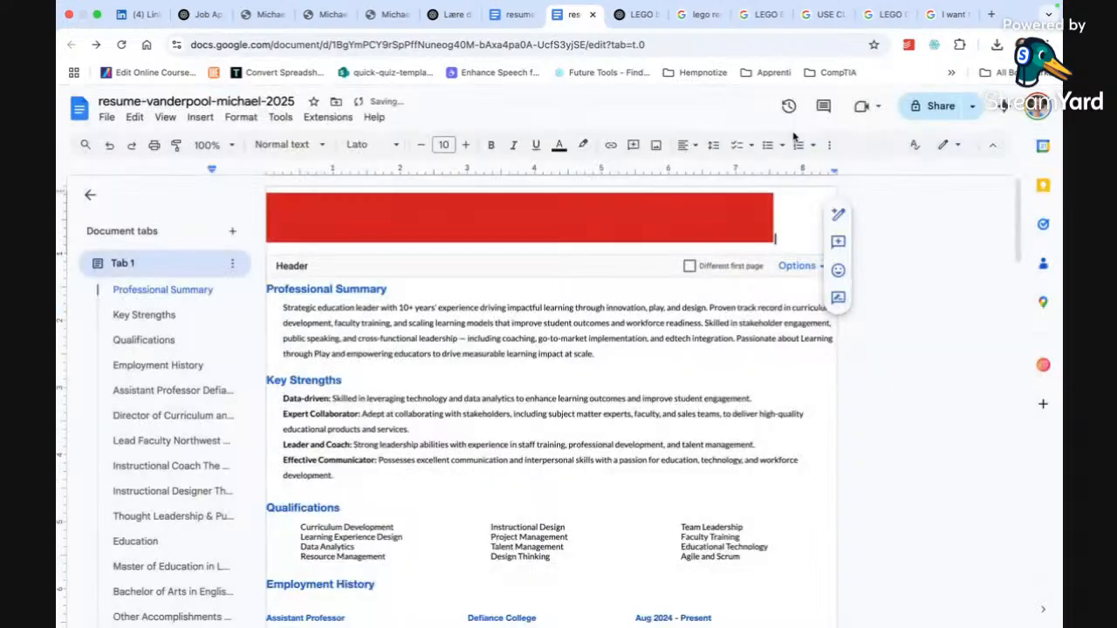
pyautogui.click(770, 210)
pyautogui.moveTo(774, 192); pyautogui.dragTo(831, 191)
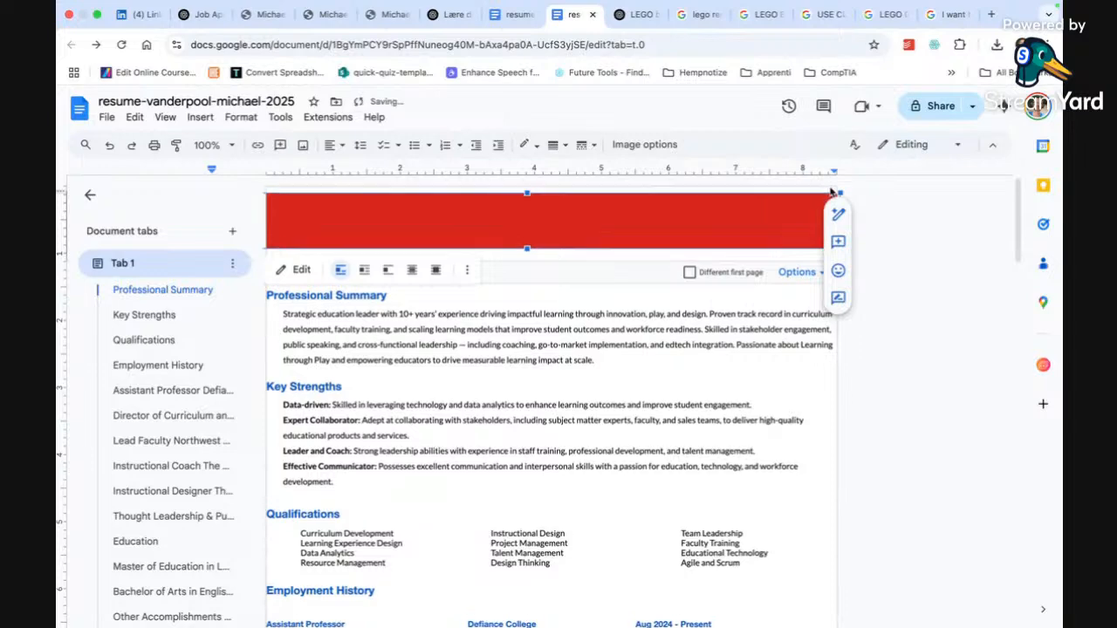
# - Open the blank red banner's drawing, close it without changes, and delete that banner from the header
pyautogui.doubleClick(730, 217)
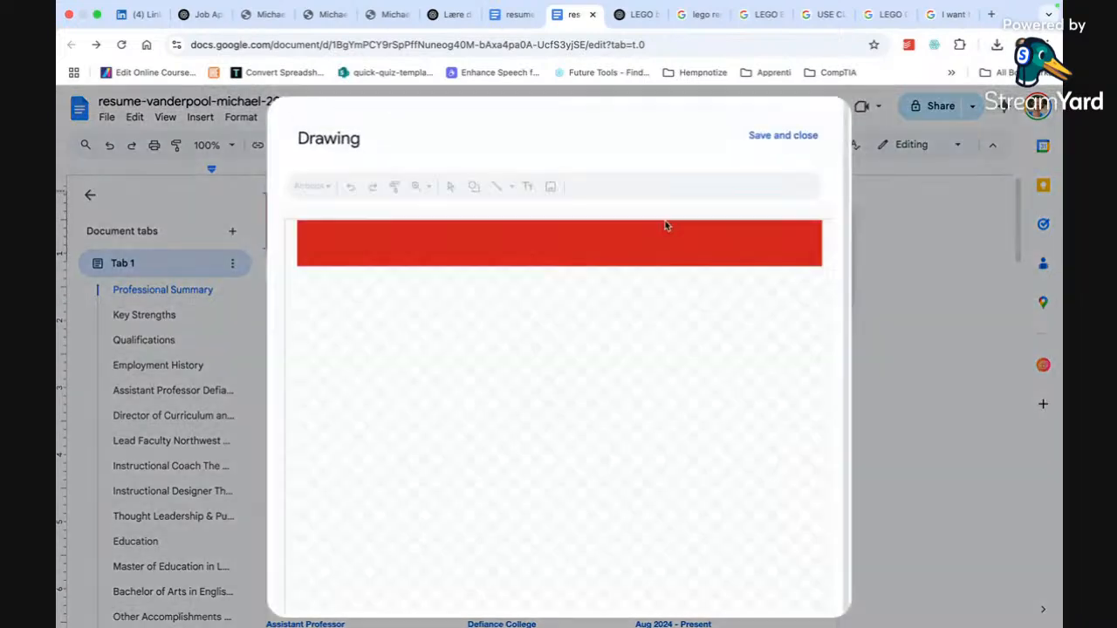
pyautogui.click(785, 135)
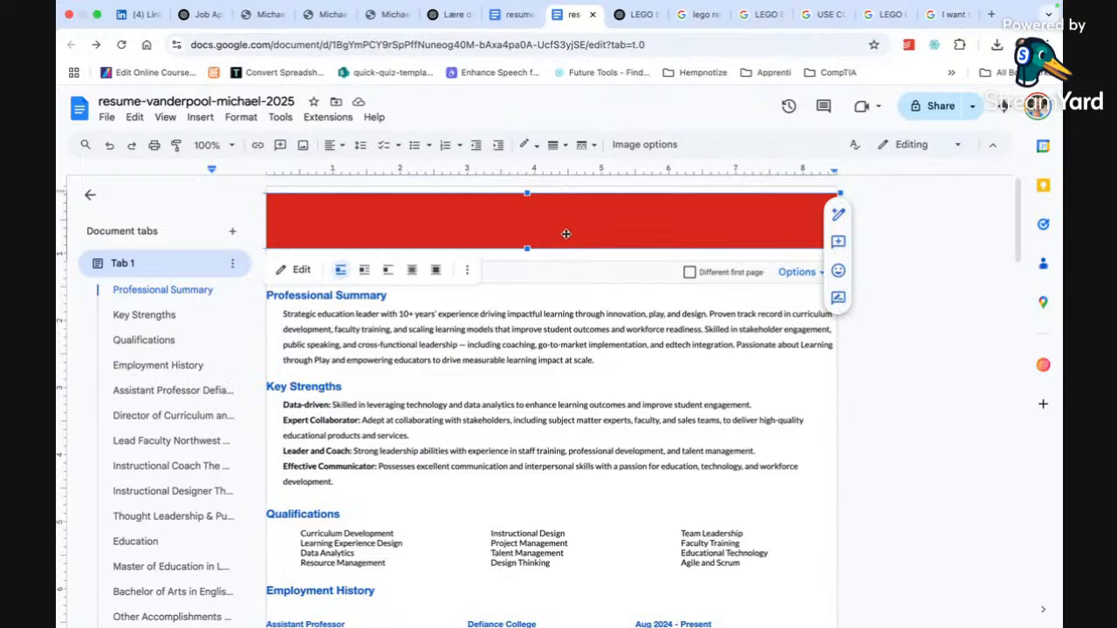
pyautogui.press('Delete')
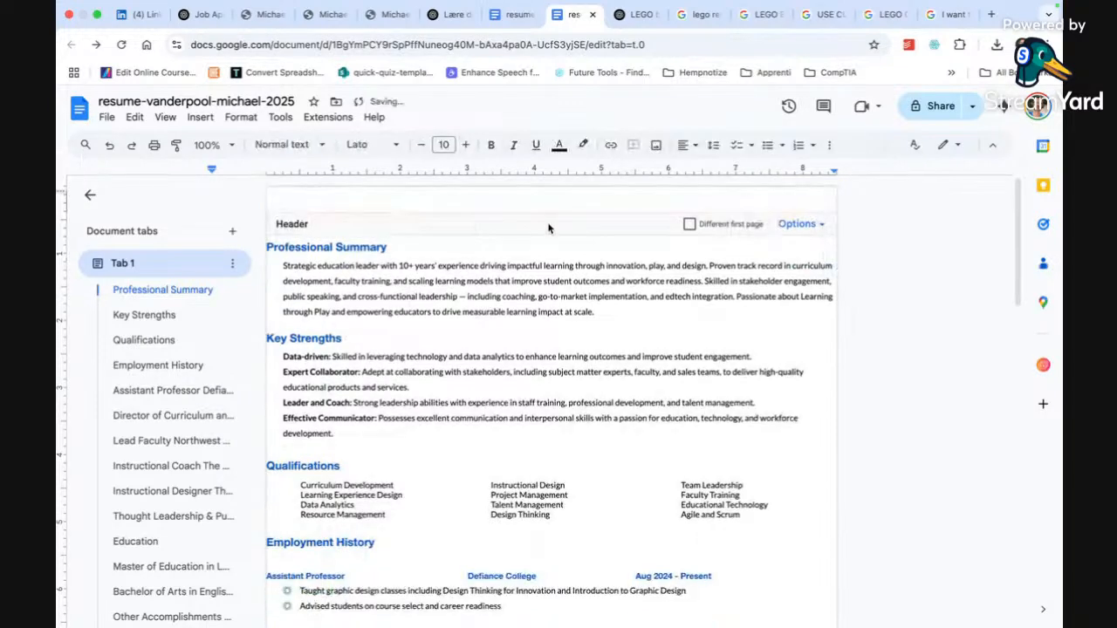
pyautogui.click(489, 311)
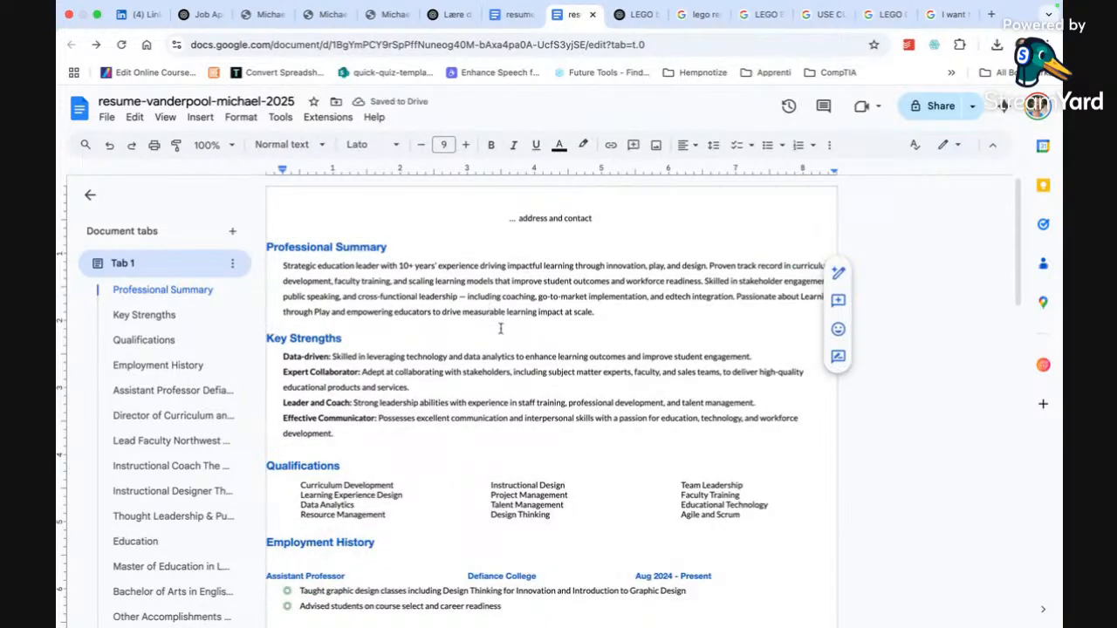
# - Undo the recent header banner edits and the removal of the page margins
pyautogui.hotkey('ctrl', 'z')
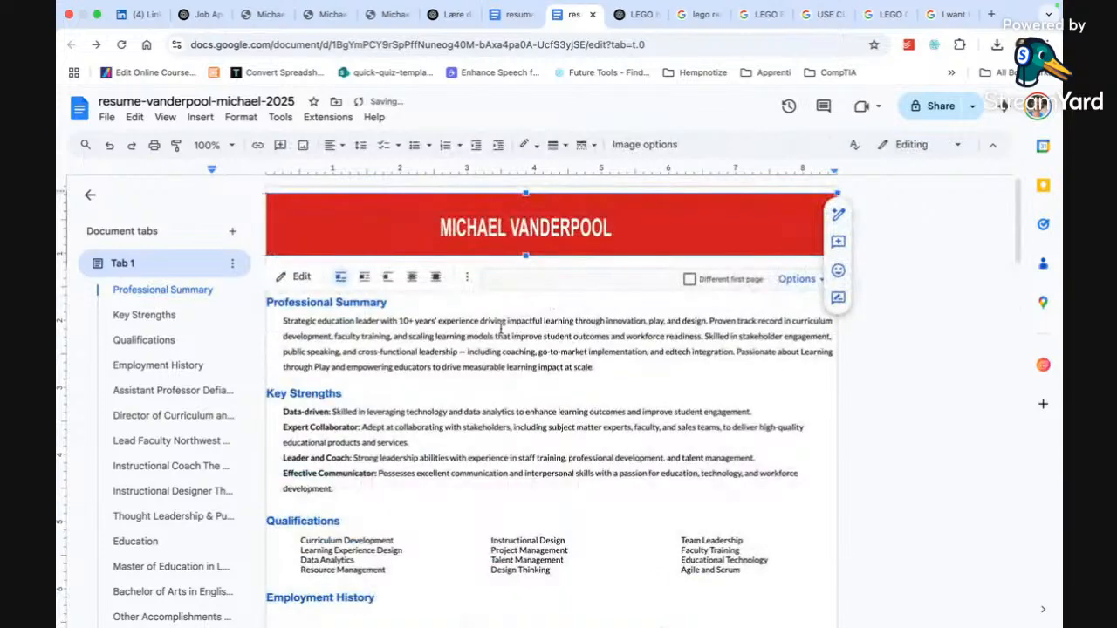
pyautogui.press('super+z')
pyautogui.press('super+z')
pyautogui.press('super+z')
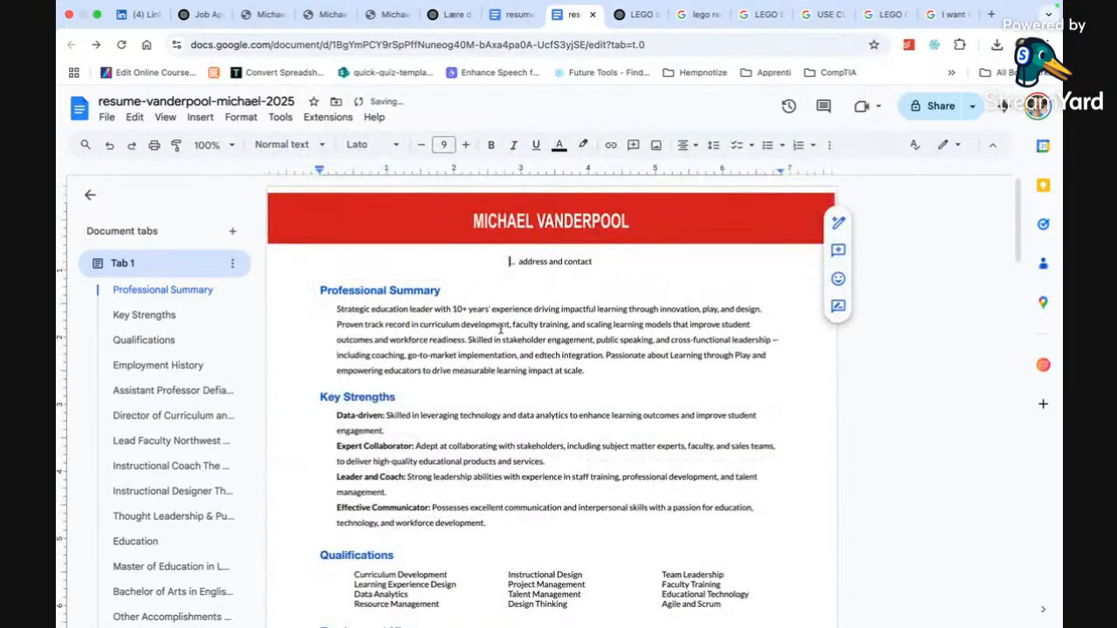
# - Replace the red name banner with the full name as plain header text, indented to the body margin
pyautogui.click(497, 386)
pyautogui.click(614, 231)
pyautogui.press('Delete')
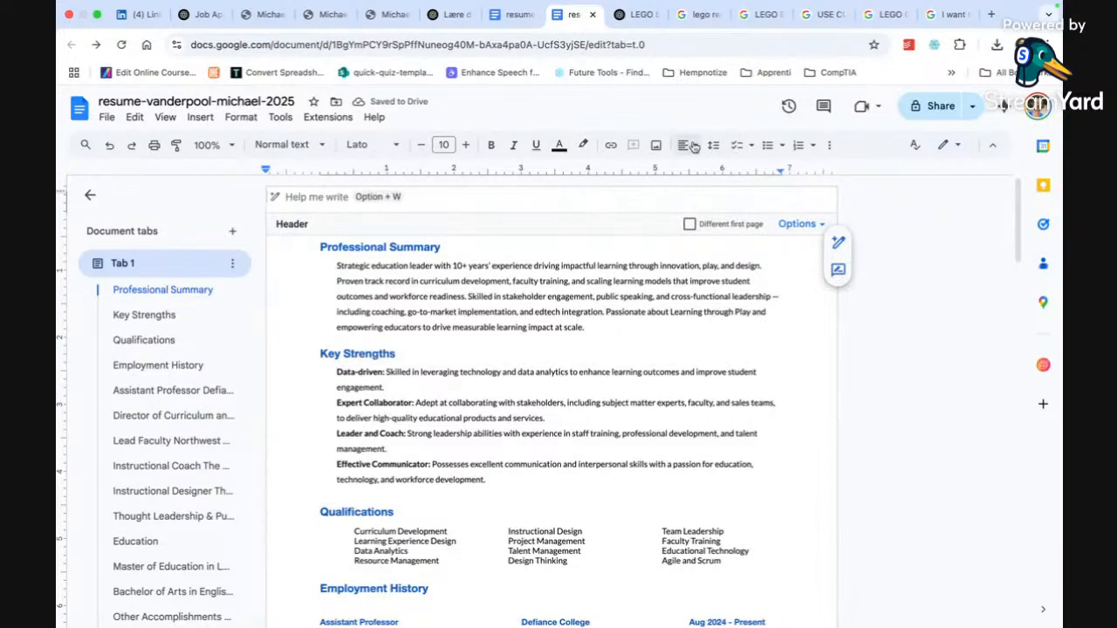
pyautogui.moveTo(267, 174); pyautogui.dragTo(319, 175)
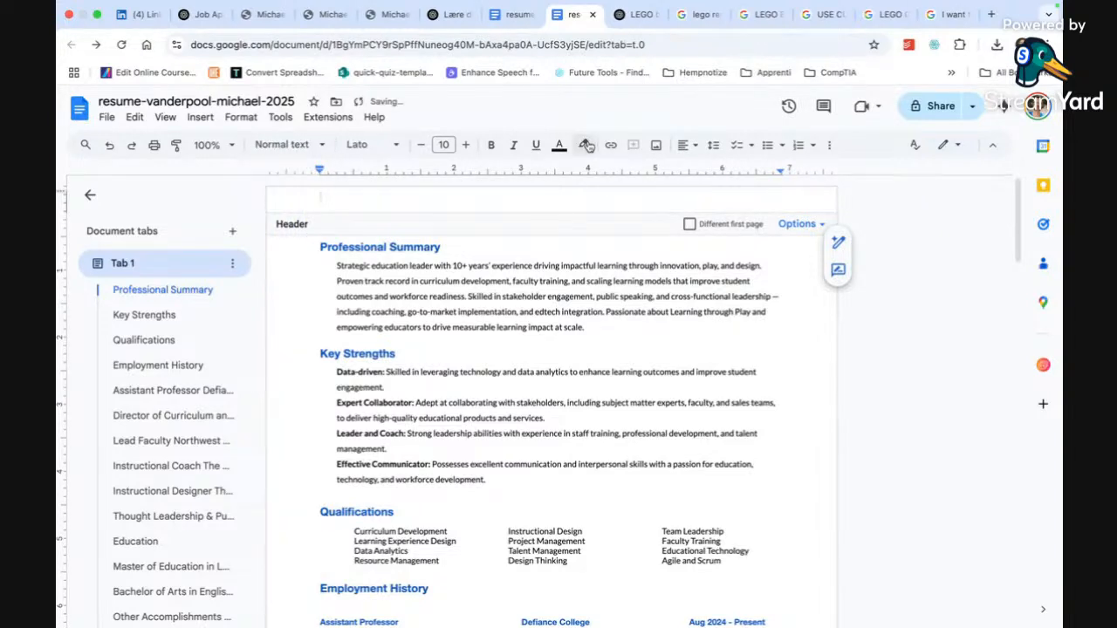
pyautogui.write('Michael J Vanderpool')
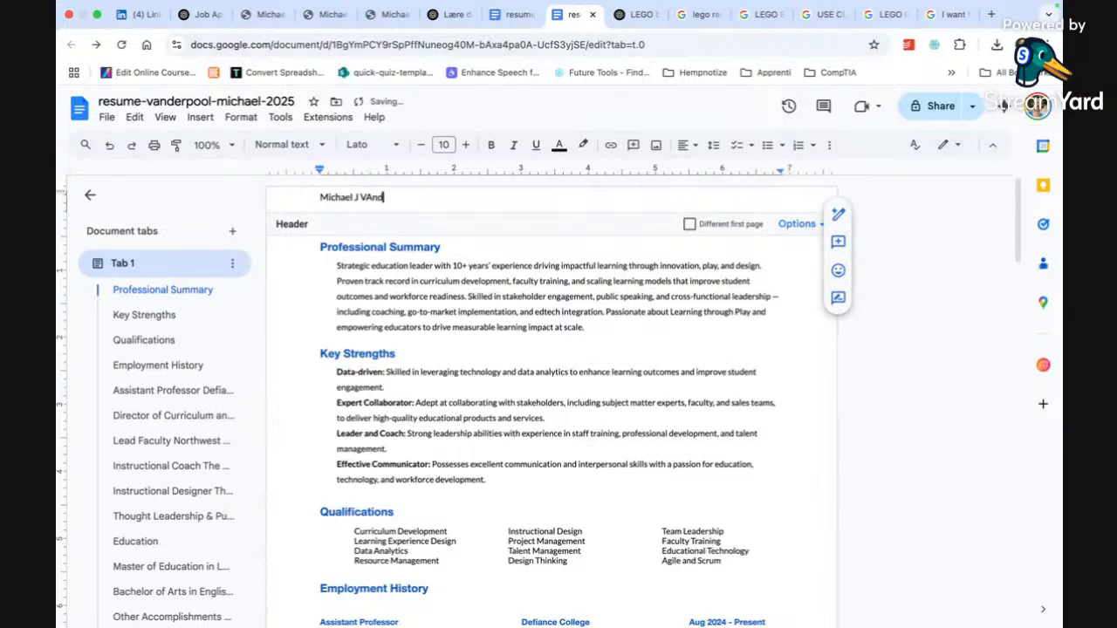
# - Choose Helvetica Neue Bold for the header text and centre the name line
pyautogui.click(397, 145)
pyautogui.moveTo(419, 226)
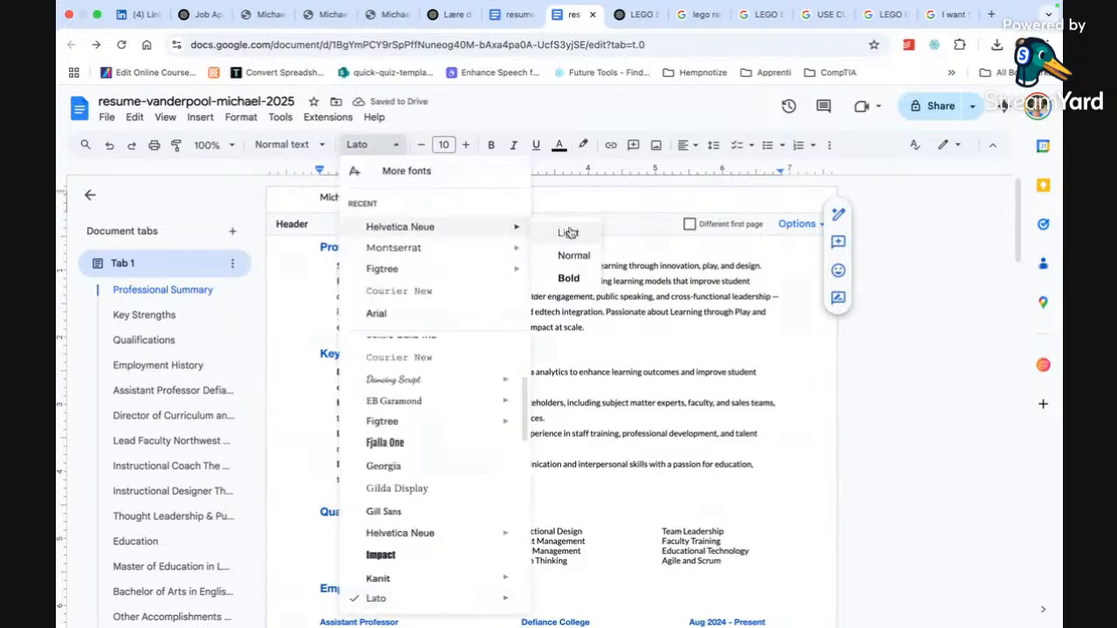
pyautogui.click(569, 277)
pyautogui.click(687, 146)
pyautogui.click(707, 170)
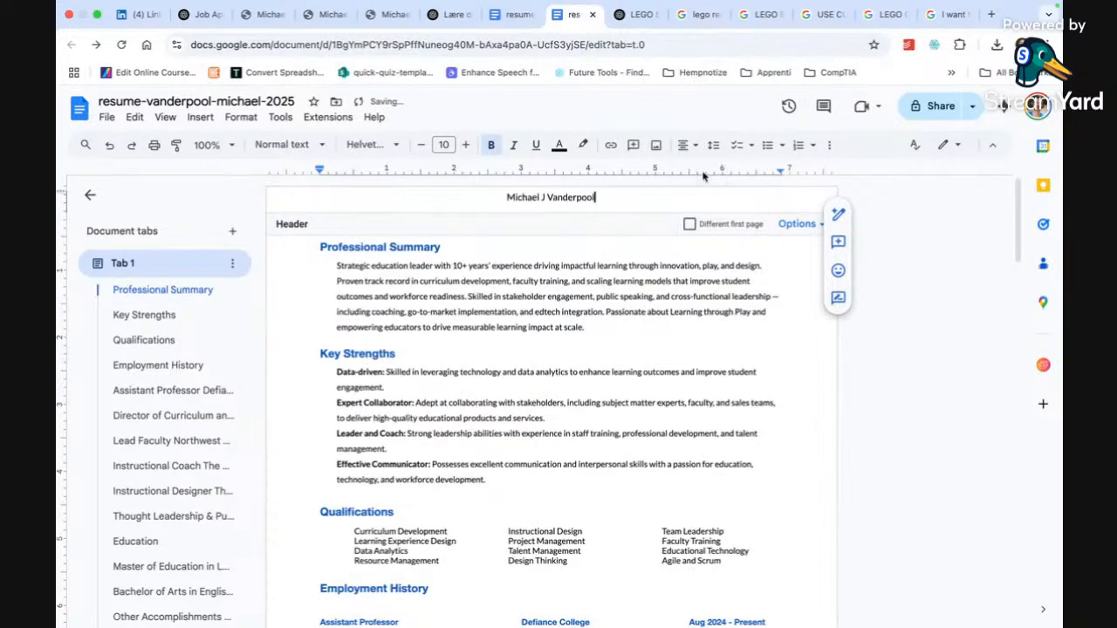
# - Set the font size of the whole header name to 18
pyautogui.press('super+a')
pyautogui.click(468, 148)
pyautogui.click(467, 147)
pyautogui.click(468, 147)
pyautogui.click(468, 148)
pyautogui.click(443, 144)
pyautogui.click(444, 304)
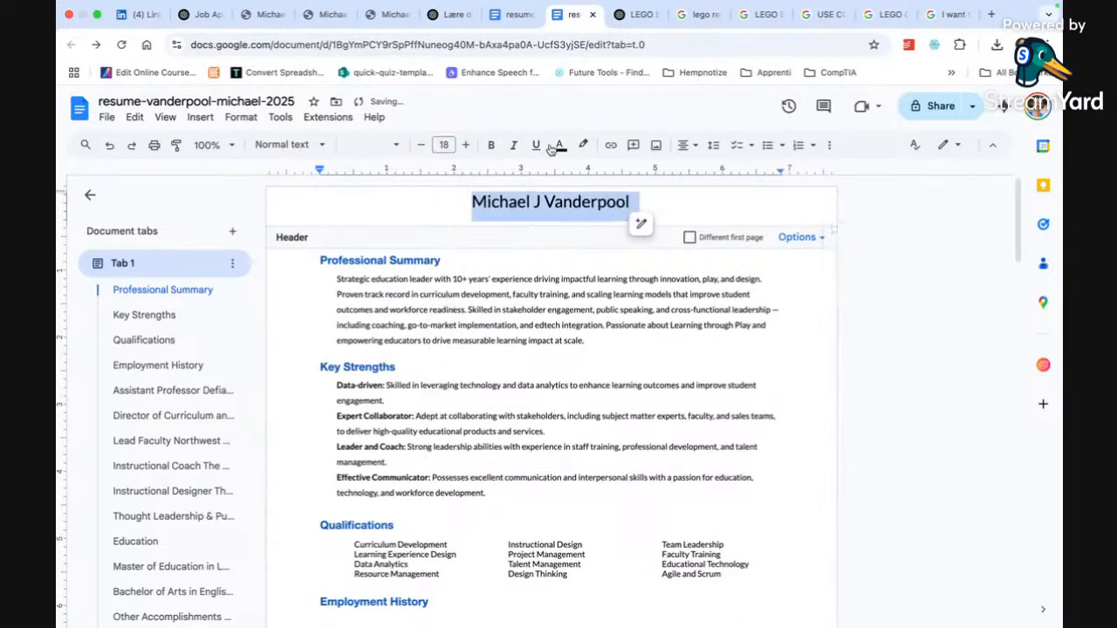
# - Make the header name bold and give it a custom red text colour
pyautogui.click(559, 146)
pyautogui.click(578, 187)
pyautogui.click(490, 145)
pyautogui.click(559, 146)
pyautogui.click(624, 314)
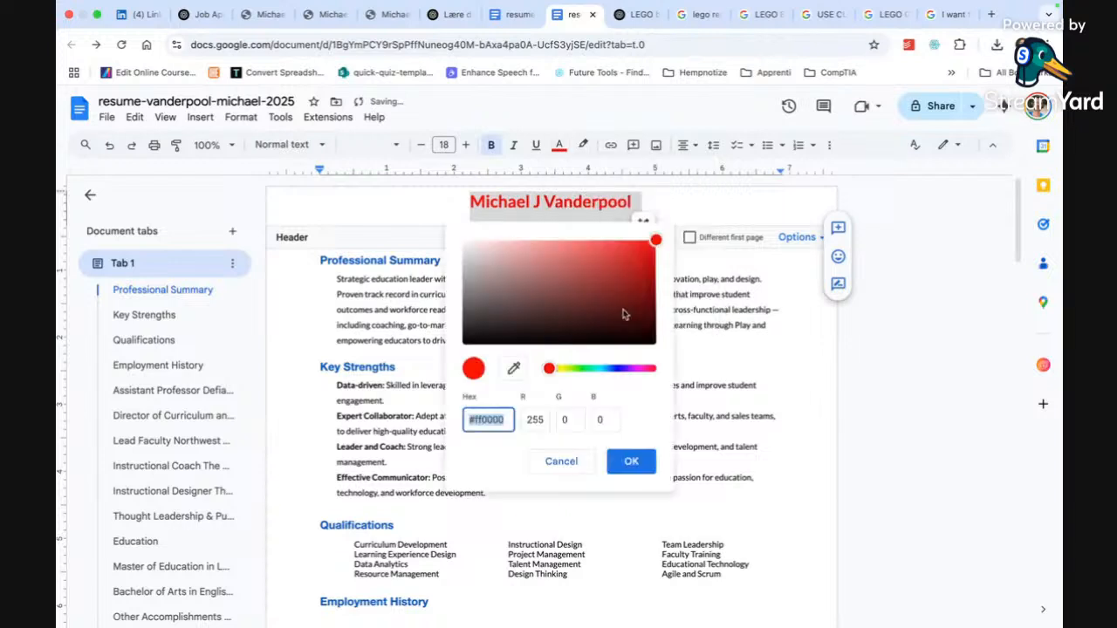
pyautogui.click(632, 461)
pyautogui.click(589, 278)
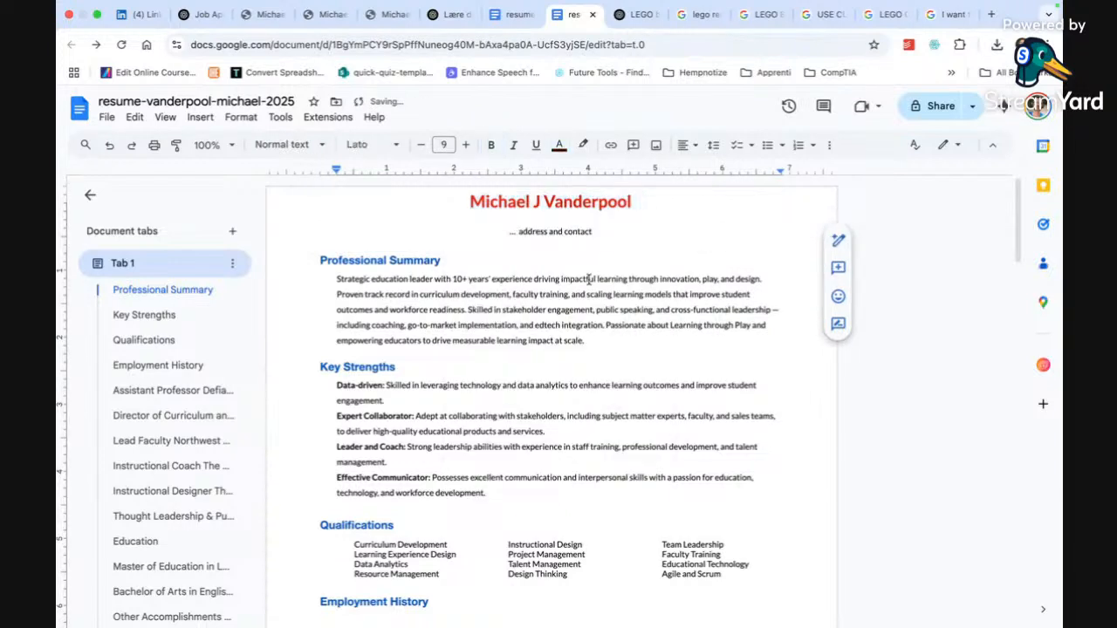
# - Check the whole document's margins in the page setup without changing them, and review the header on the following page
pyautogui.click(472, 201)
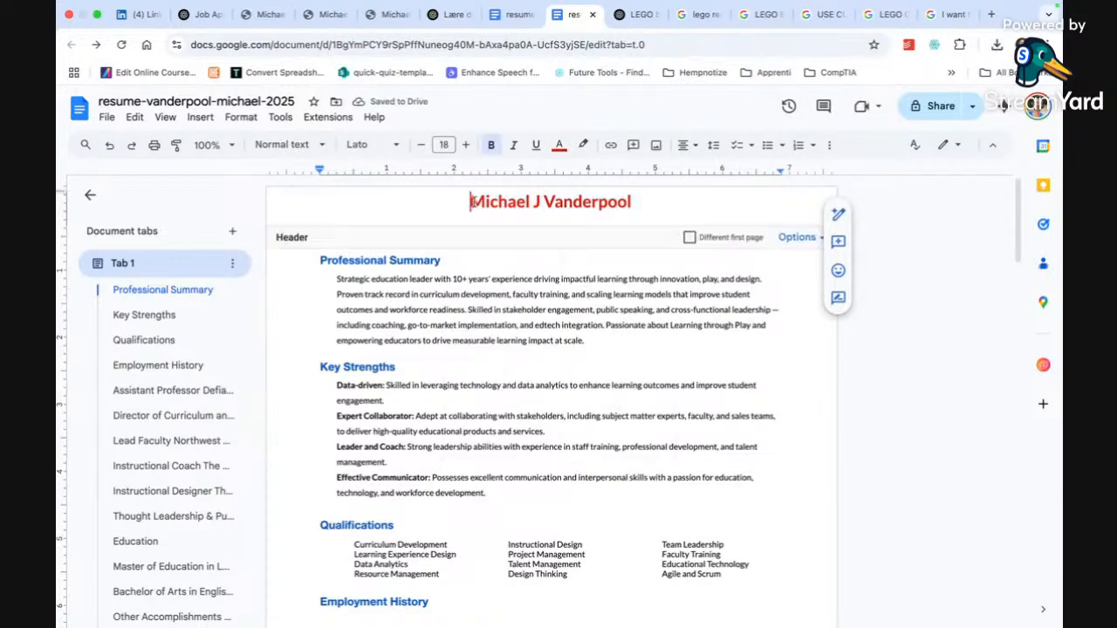
pyautogui.tripleClick(472, 202)
pyautogui.click(106, 117)
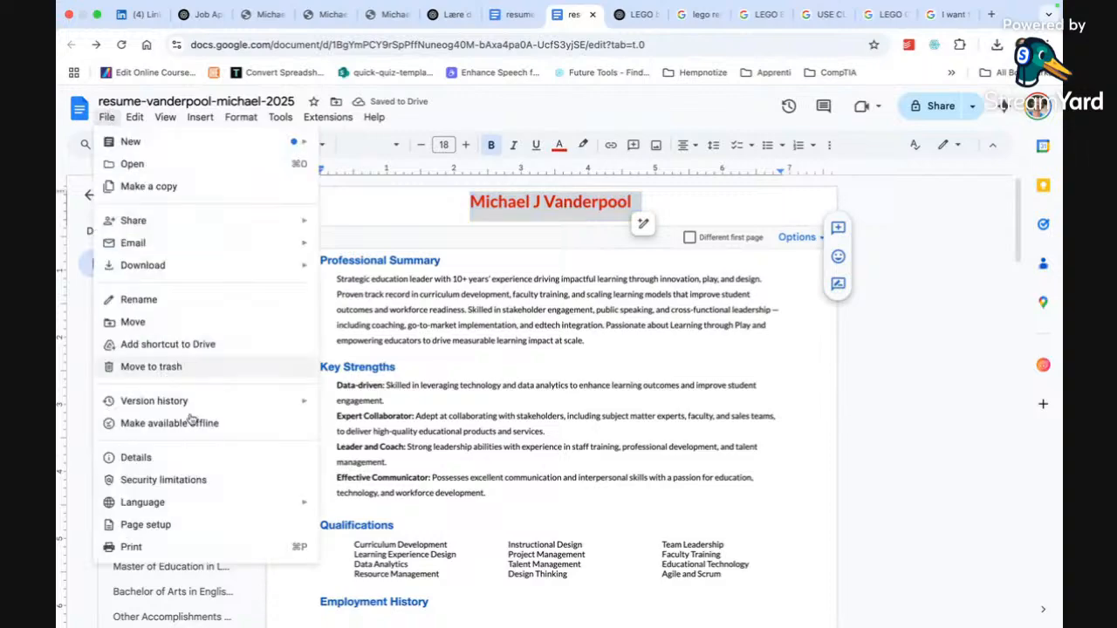
pyautogui.click(157, 523)
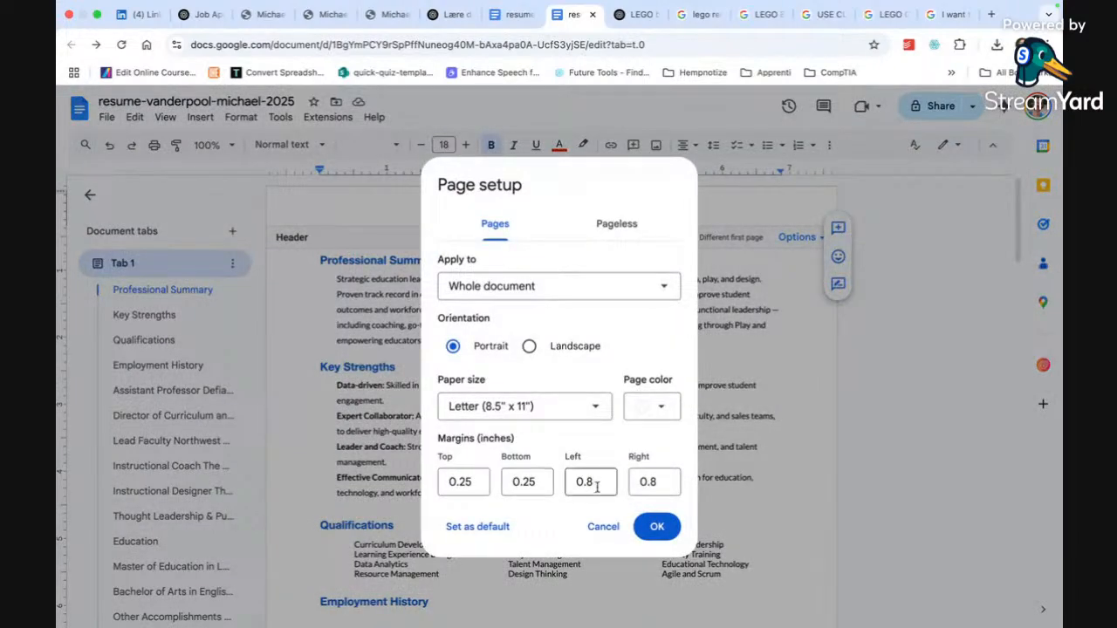
pyautogui.click(656, 526)
pyautogui.click(599, 277)
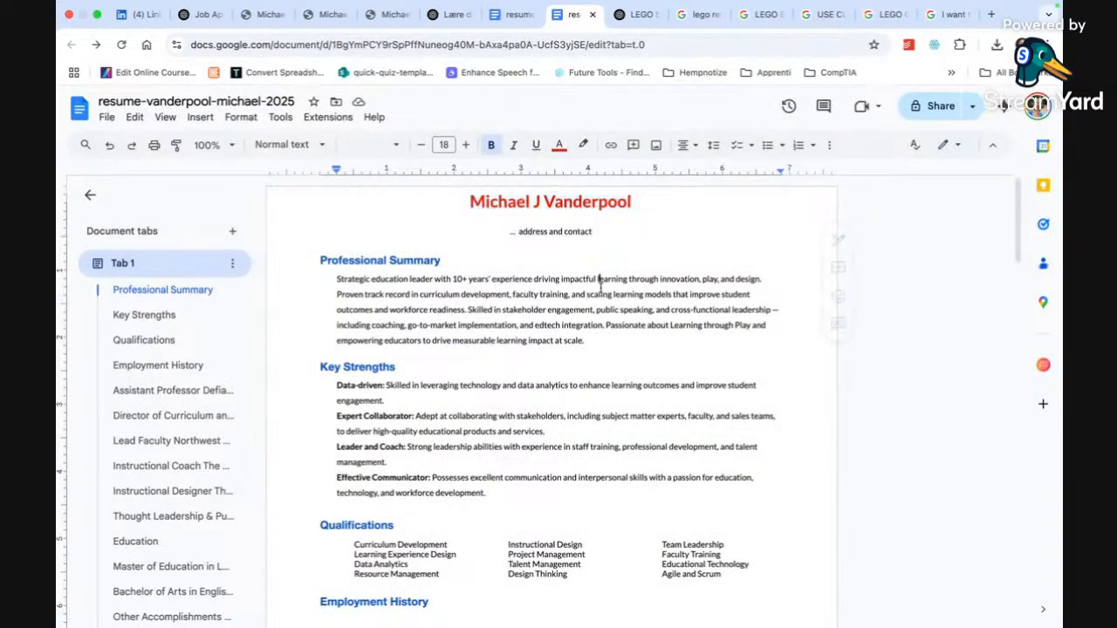
pyautogui.scroll(-3, 600, 288)
pyautogui.scroll(-10, 600, 287)
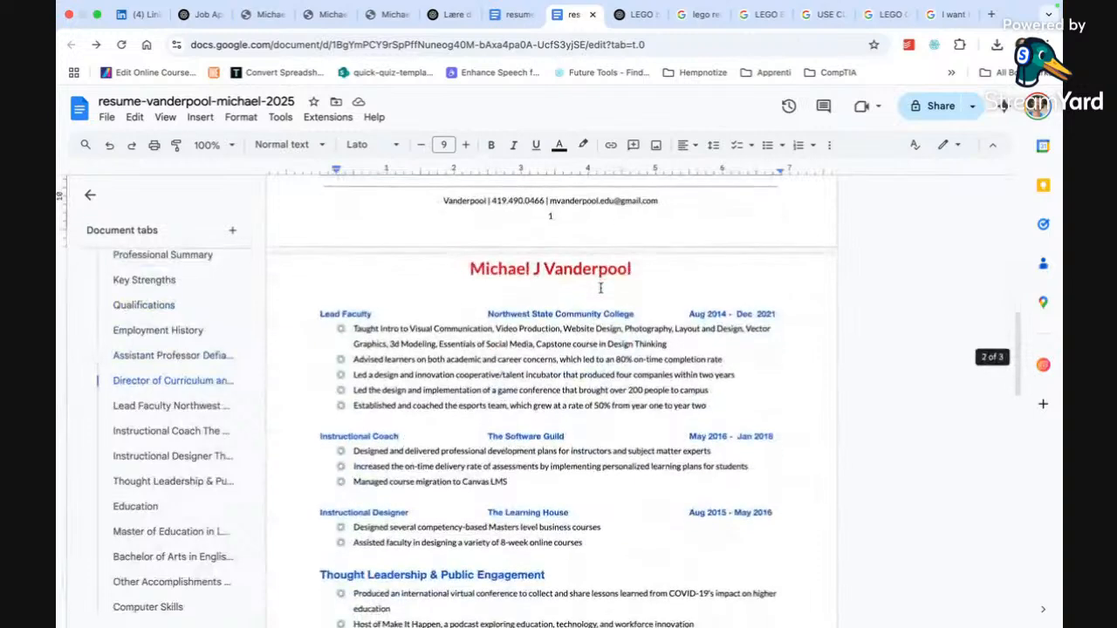
# - Insert a blank line above the name in the page header to push the name lower
pyautogui.scroll(-10, 600, 287)
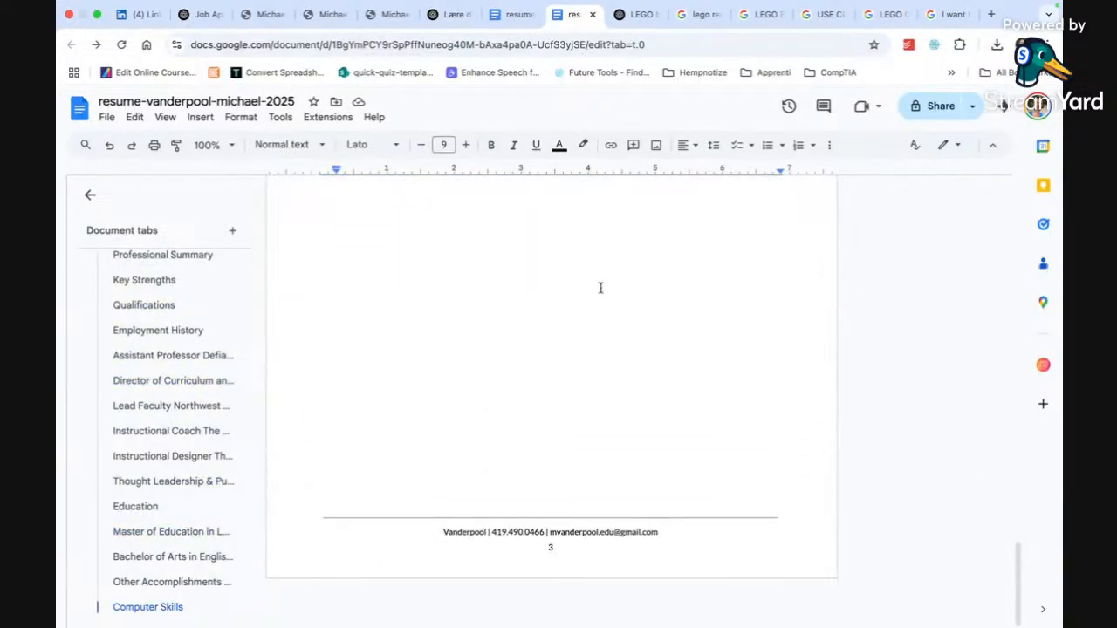
pyautogui.scroll(20, 601, 287)
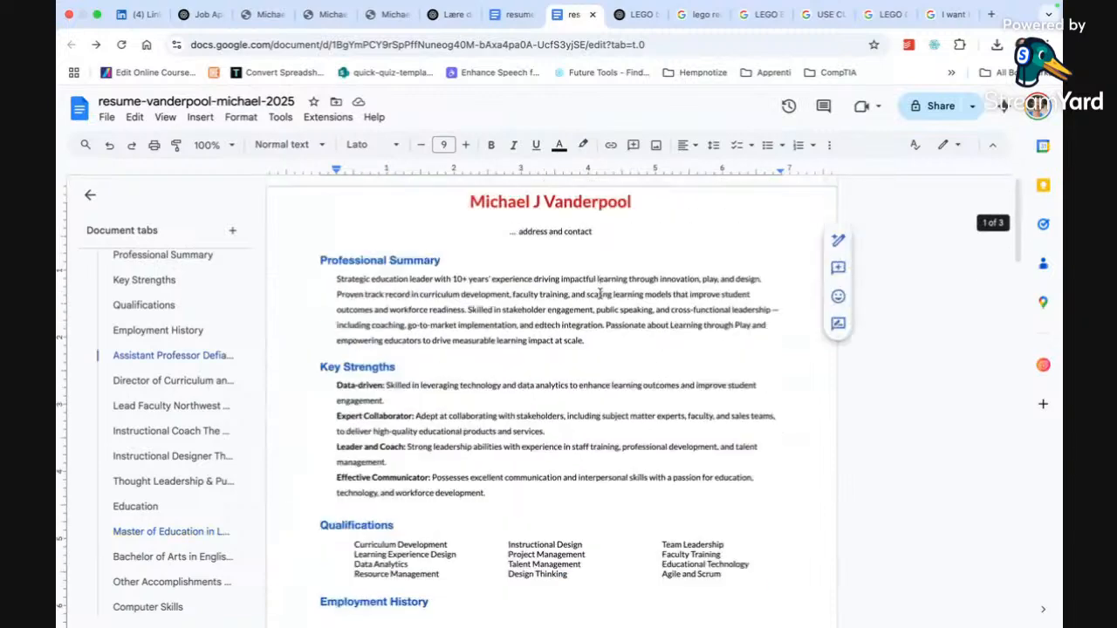
pyautogui.click(489, 225)
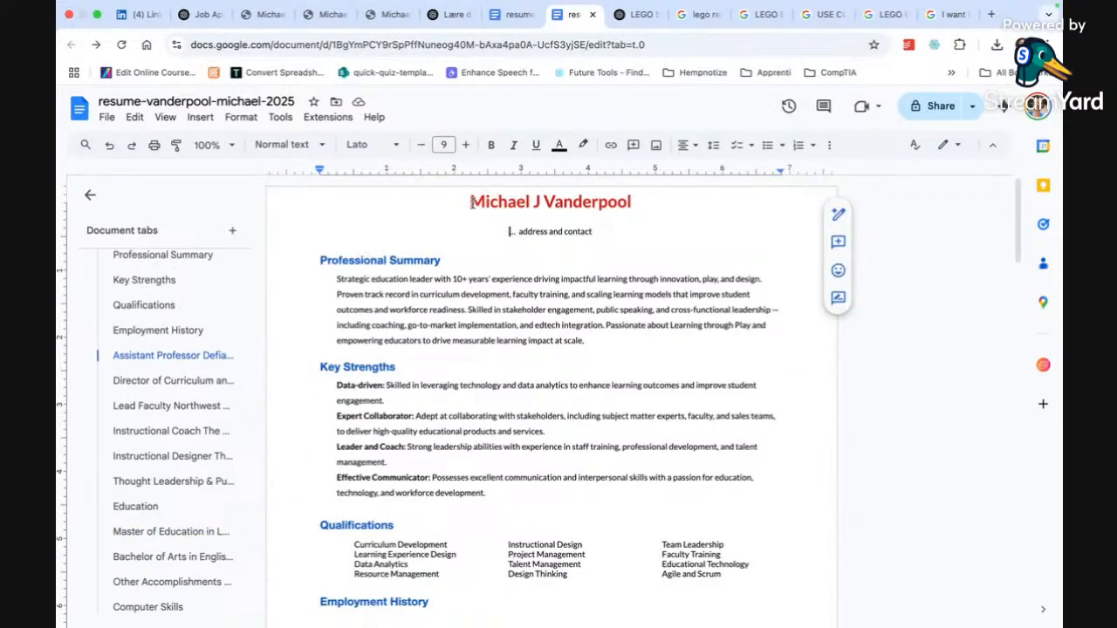
pyautogui.doubleClick(471, 202)
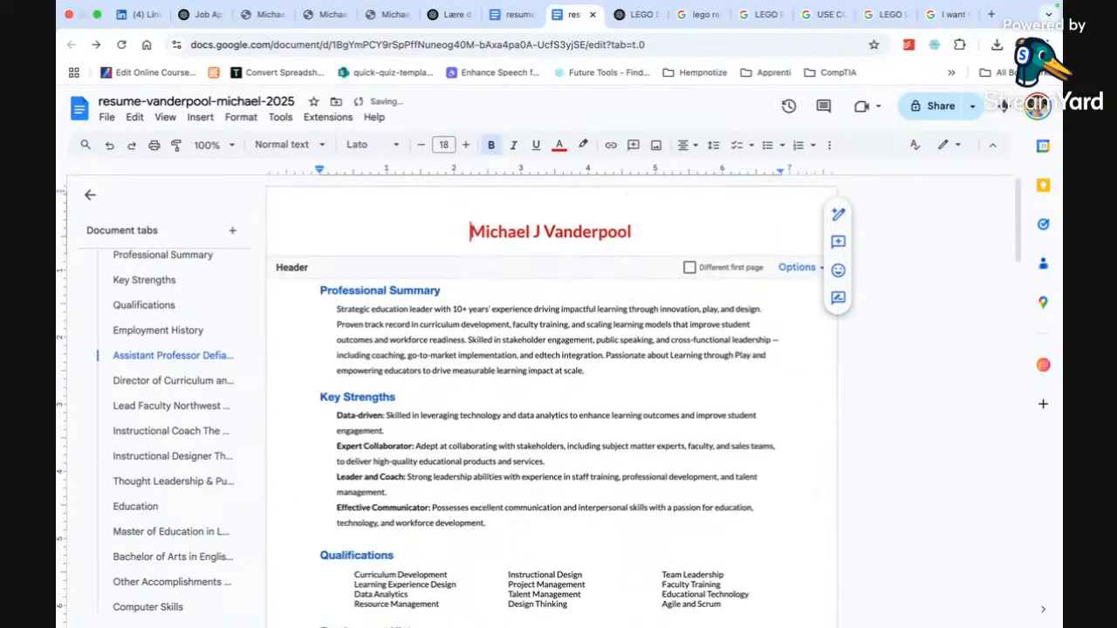
pyautogui.click(462, 342)
# - Review the headings, circled bullets and header spacing across all three pages of the resume
pyautogui.scroll(-10, 532, 344)
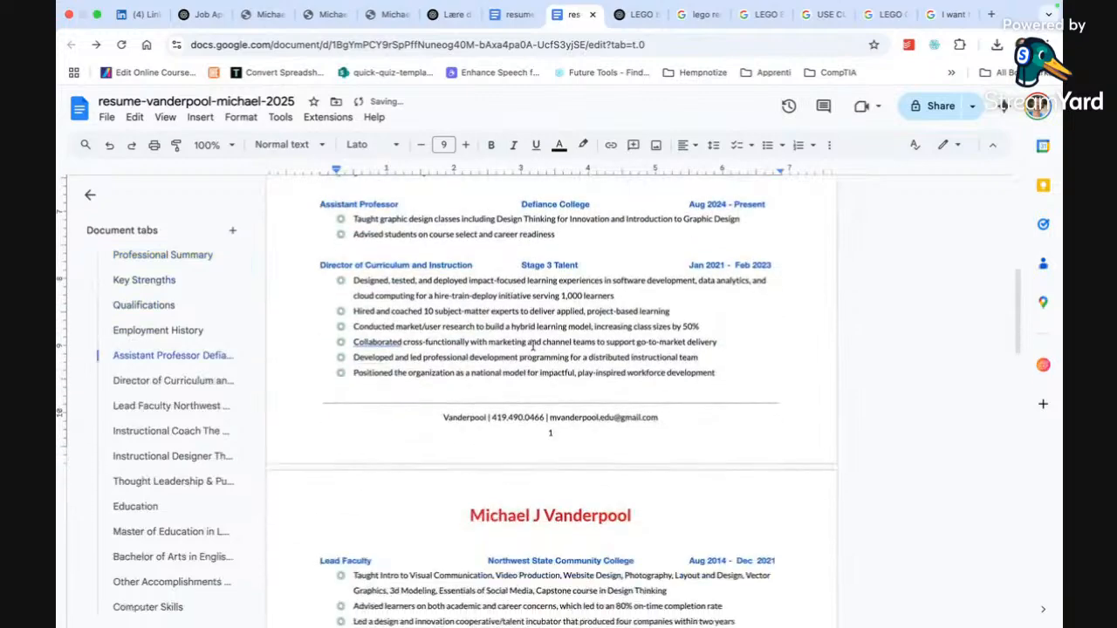
pyautogui.scroll(-5, 532, 344)
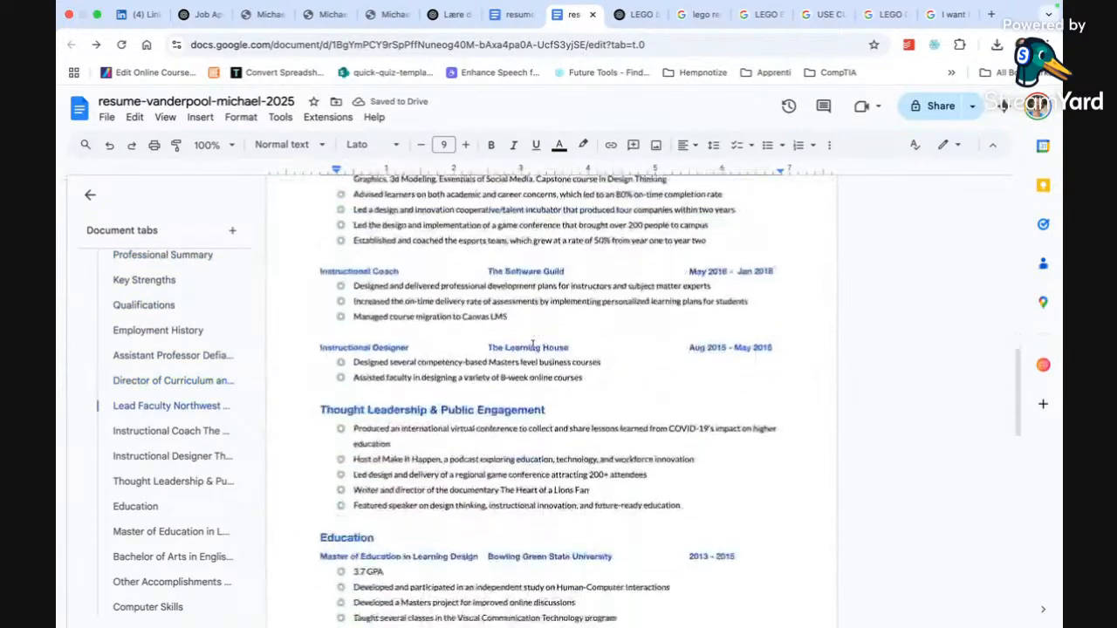
pyautogui.scroll(-5, 532, 345)
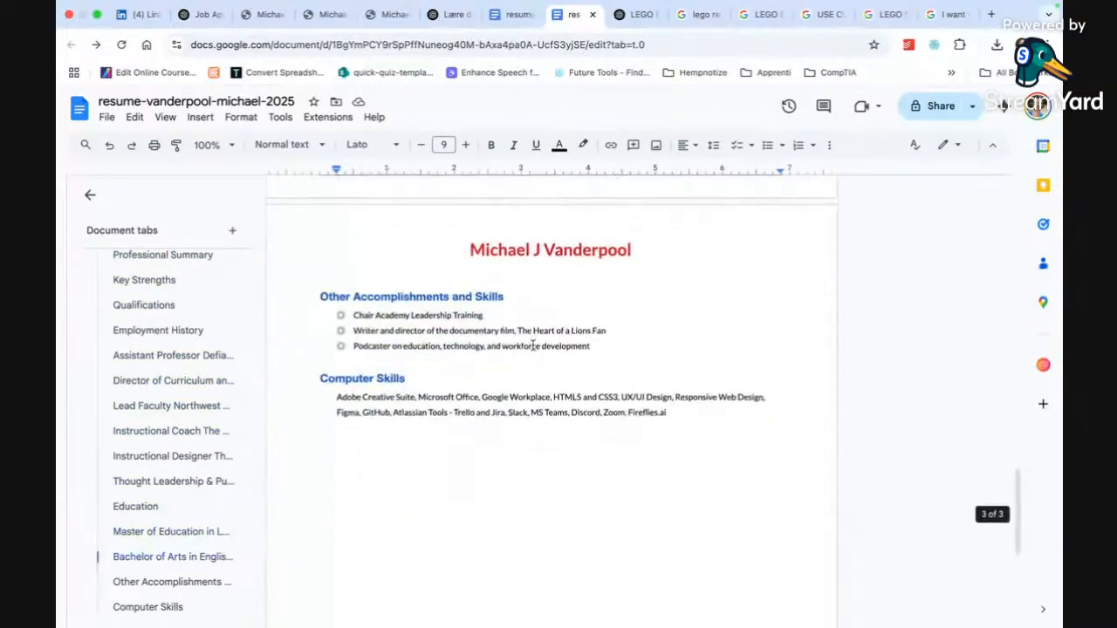
pyautogui.hotkey('ctrl', 'Home')
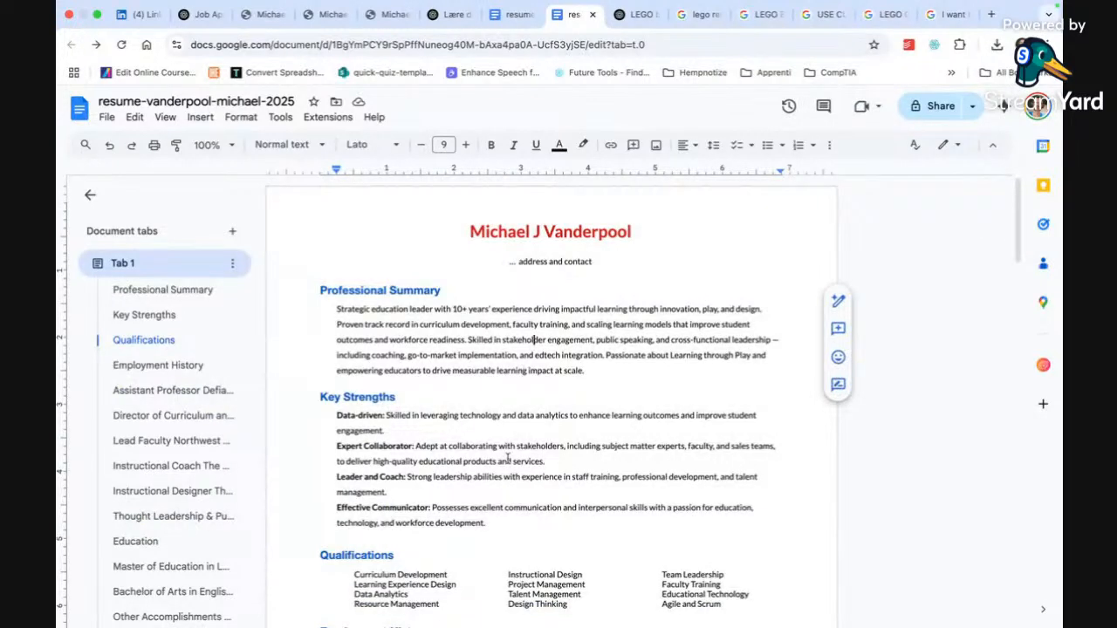
pyautogui.scroll(-3, 512, 439)
pyautogui.scroll(-3, 509, 463)
pyautogui.scroll(-2, 510, 463)
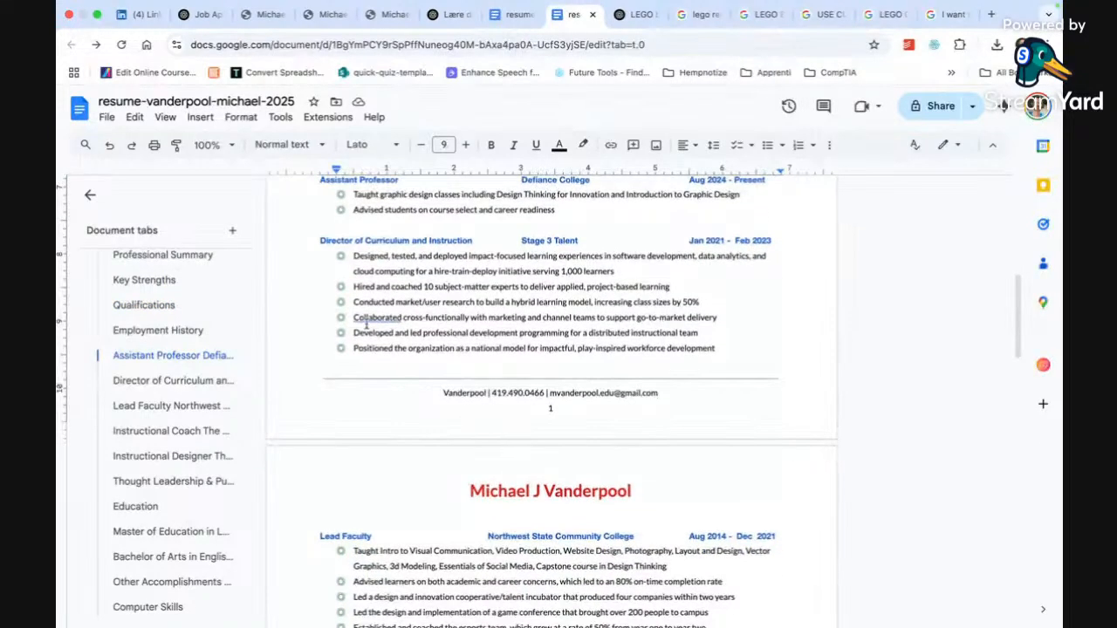
pyautogui.click(366, 321)
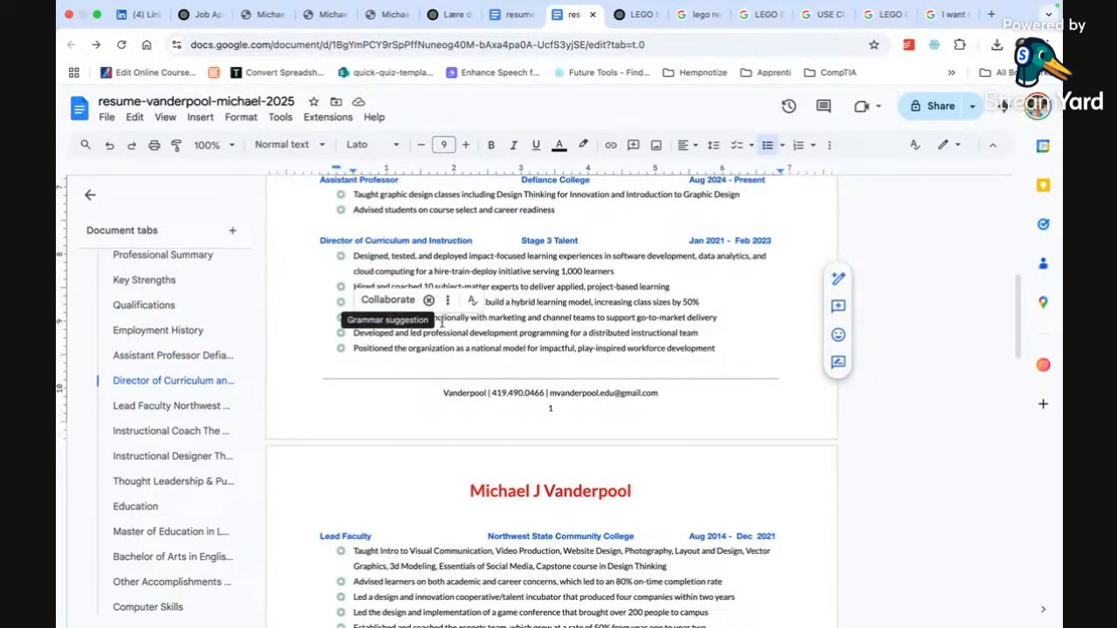
pyautogui.scroll(-3, 498, 360)
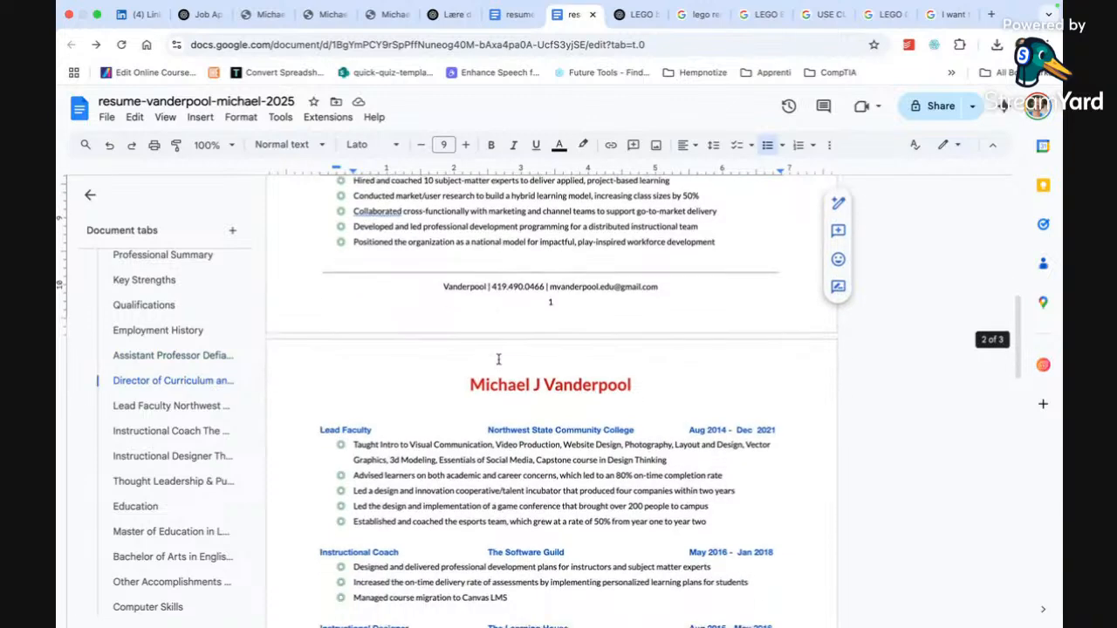
pyautogui.scroll(-6, 498, 359)
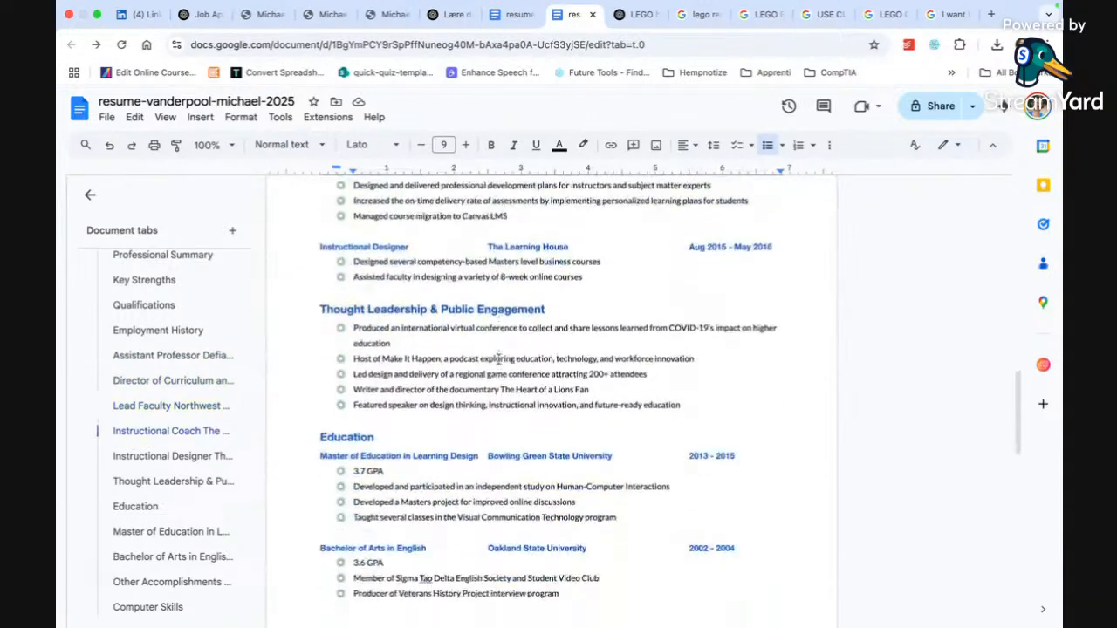
pyautogui.scroll(-5, 498, 360)
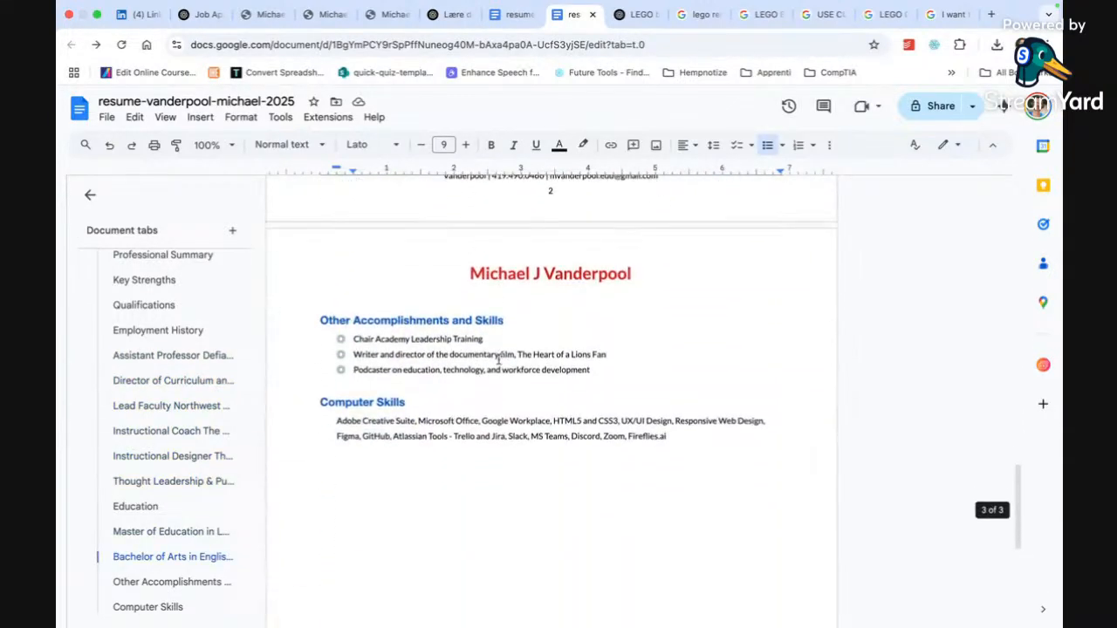
pyautogui.scroll(18, 498, 360)
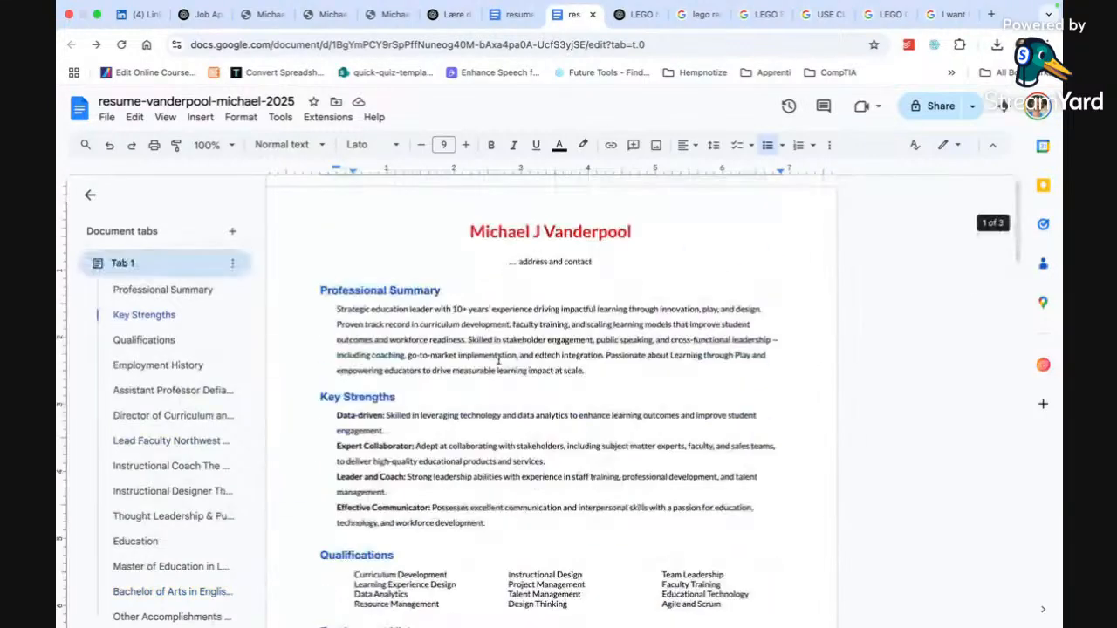
# - Delete the name from the page header and the address and contact line above the Professional Summary
pyautogui.doubleClick(582, 234)
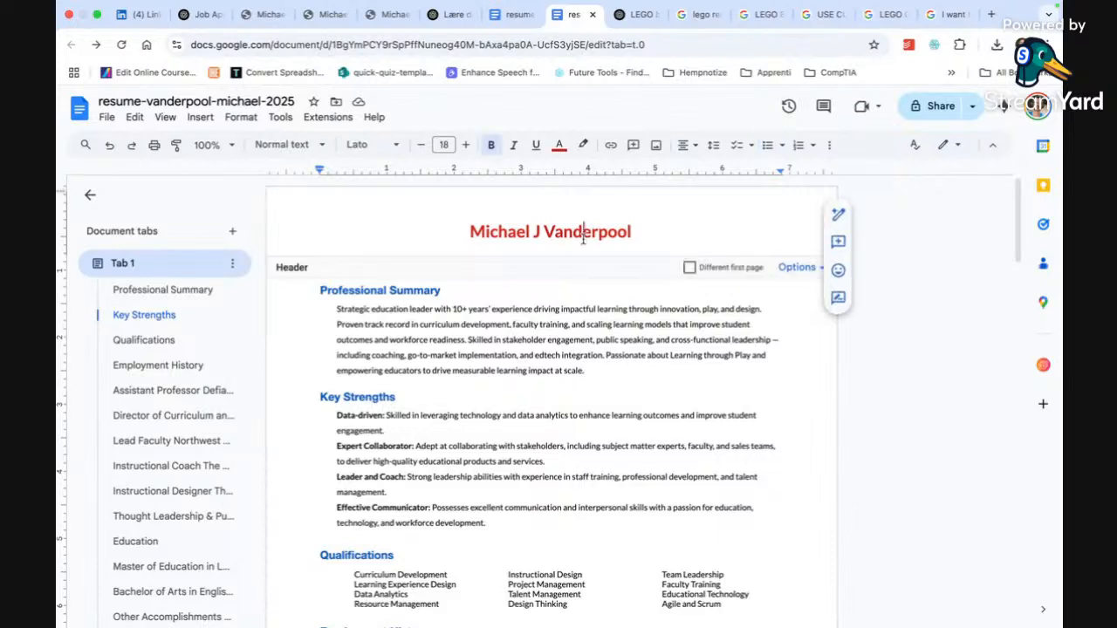
pyautogui.tripleClick(582, 232)
pyautogui.doubleClick(582, 232)
pyautogui.press('BackSpace')
pyautogui.press('BackSpace')
pyautogui.press('BackSpace')
pyautogui.press('BackSpace')
pyautogui.press('BackSpace')
pyautogui.press('BackSpace')
pyautogui.press('BackSpace')
pyautogui.press('BackSpace')
pyautogui.press('BackSpace')
pyautogui.press('BackSpace')
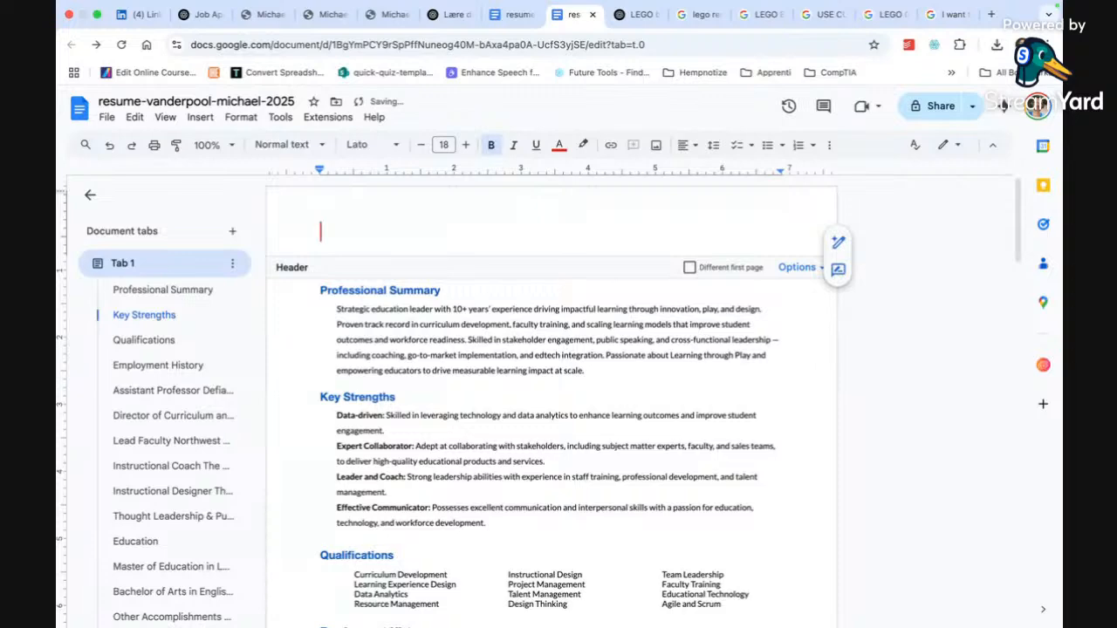
pyautogui.click(652, 307)
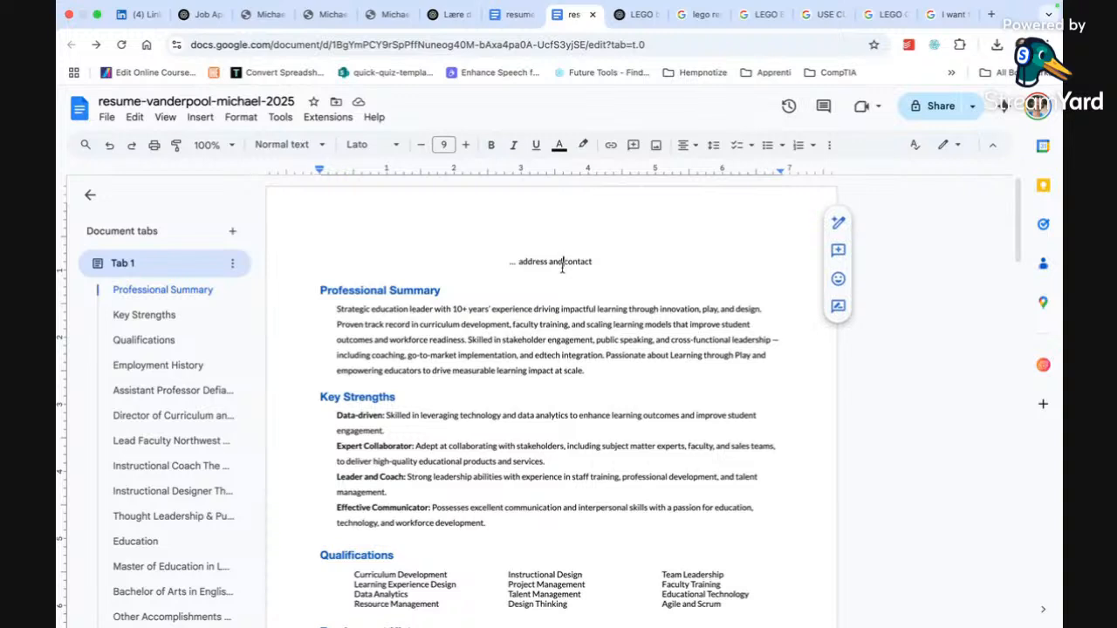
pyautogui.tripleClick(558, 261)
pyautogui.press('BackSpace')
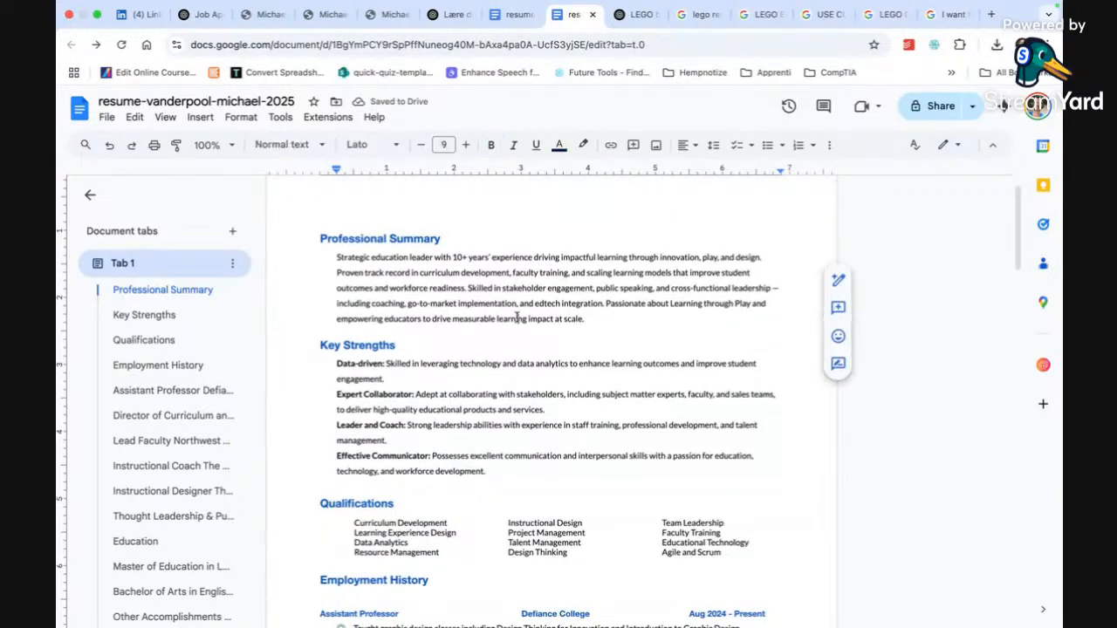
# - Paste the whole resume into ChatGPT for a strengths and weaknesses comparison with the original job description, and ask how to make up for what is lacking
pyautogui.hotkey('ctrl', 'a')
pyautogui.click(202, 15)
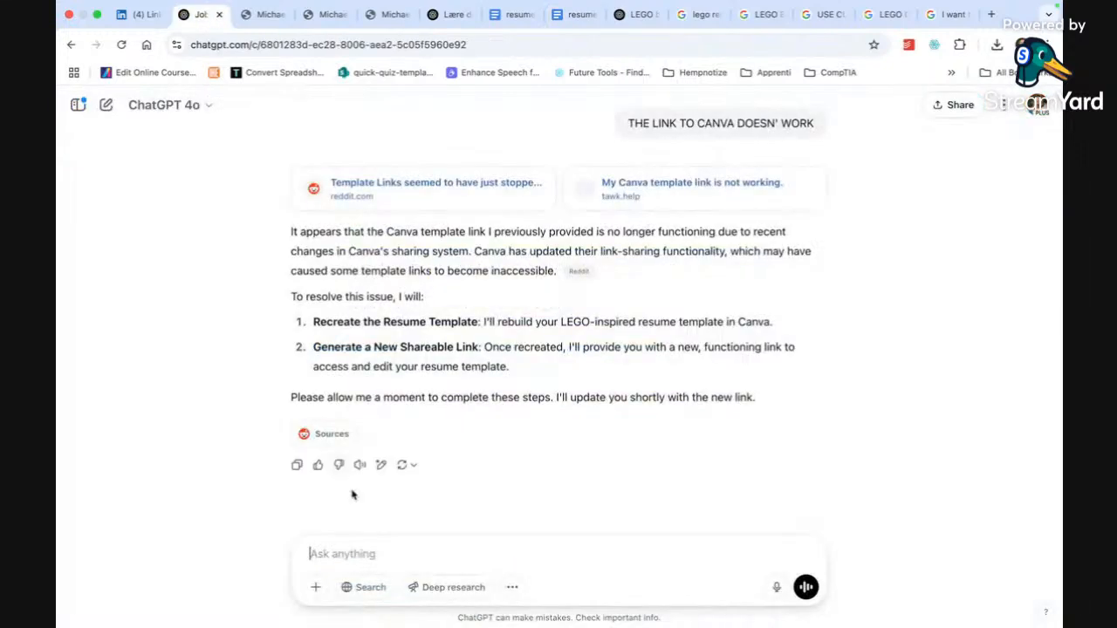
pyautogui.write('com')
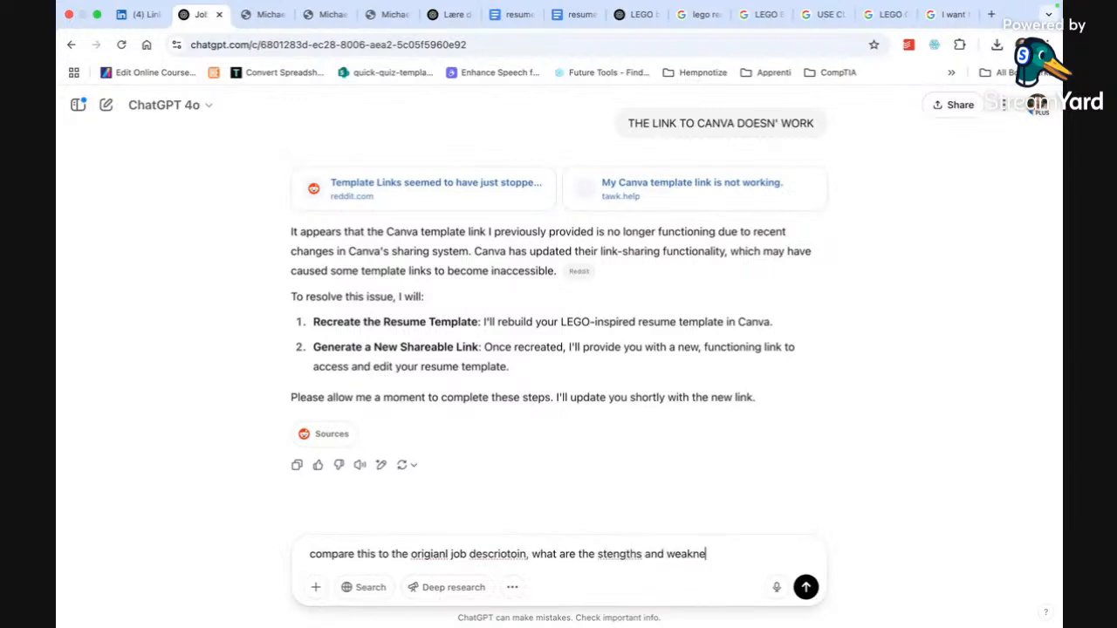
pyautogui.hotkey('ctrl', 'v')
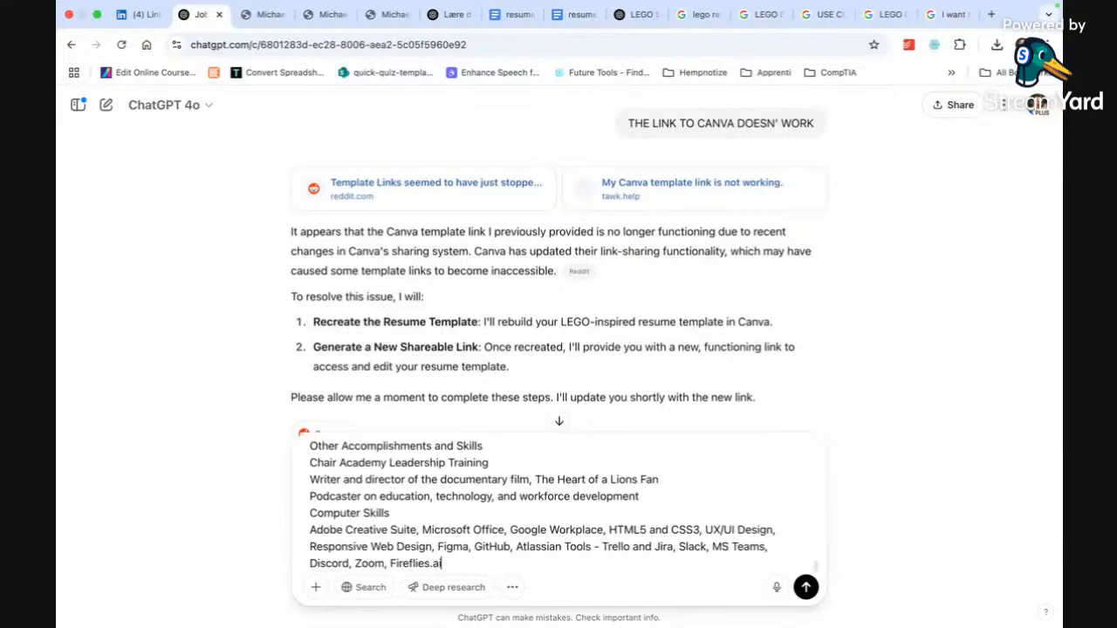
pyautogui.press('Return')
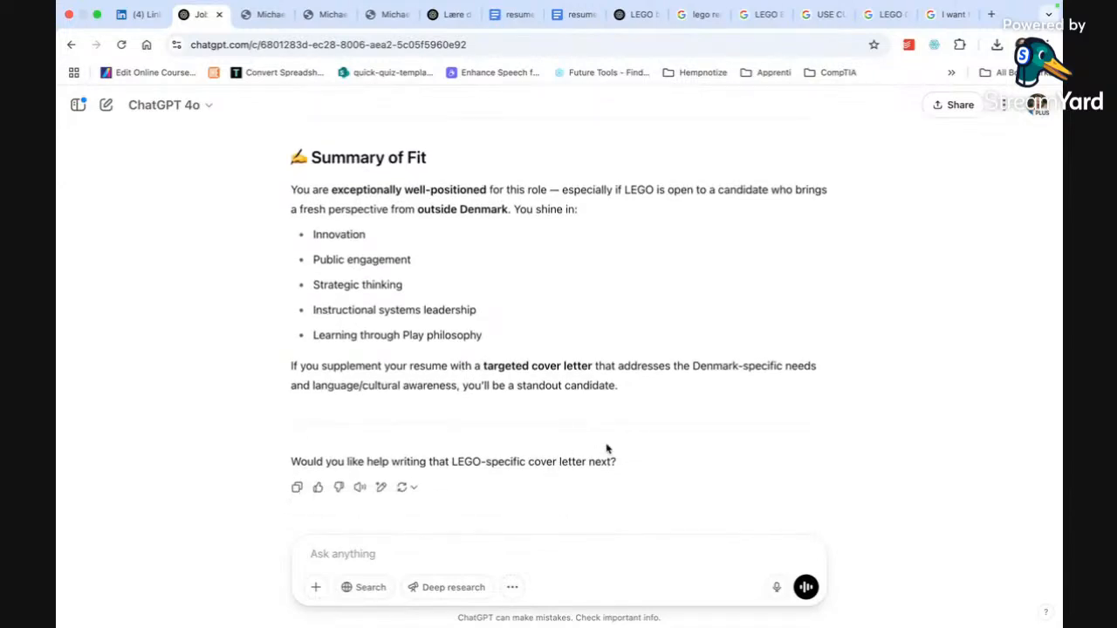
pyautogui.write('how can i make up for what i l')
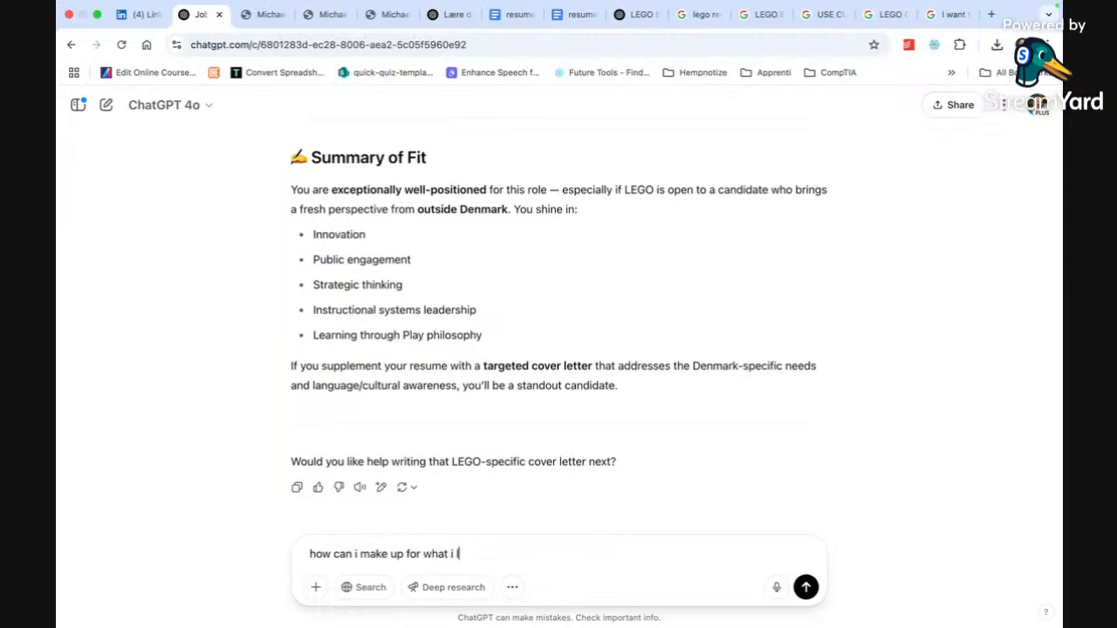
pyautogui.press('Return')
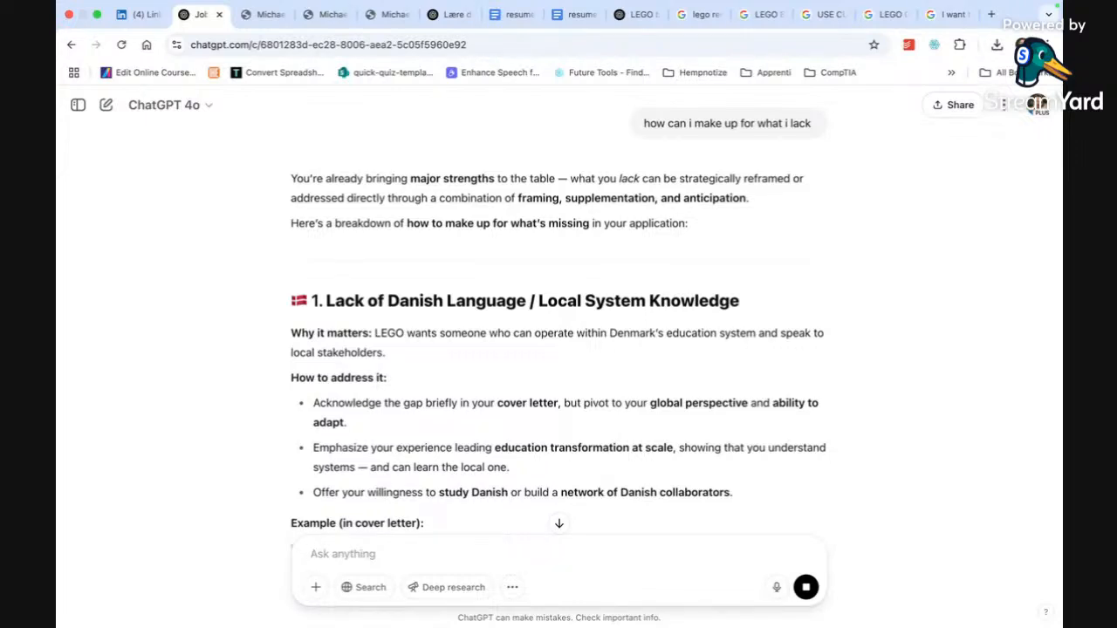
# - Switch to the LinkedIn posting for Educational Impact Lead, Denmark, and start the application, continuing to the LEGO careers site with profile sharing on
pyautogui.click(142, 14)
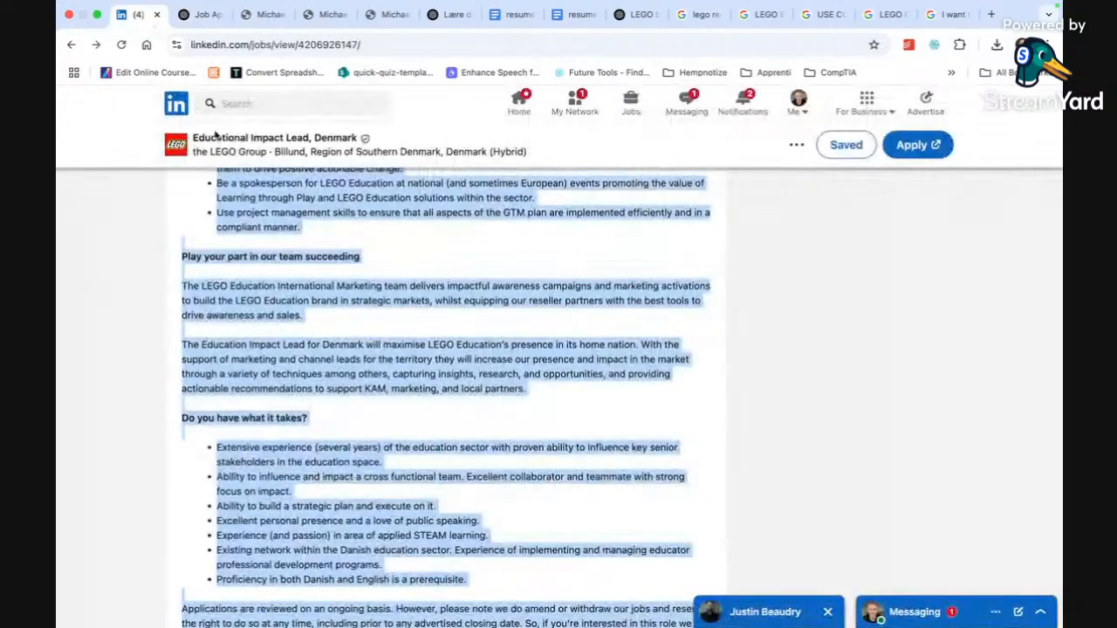
pyautogui.scroll(10, 244, 302)
pyautogui.scroll(2, 244, 303)
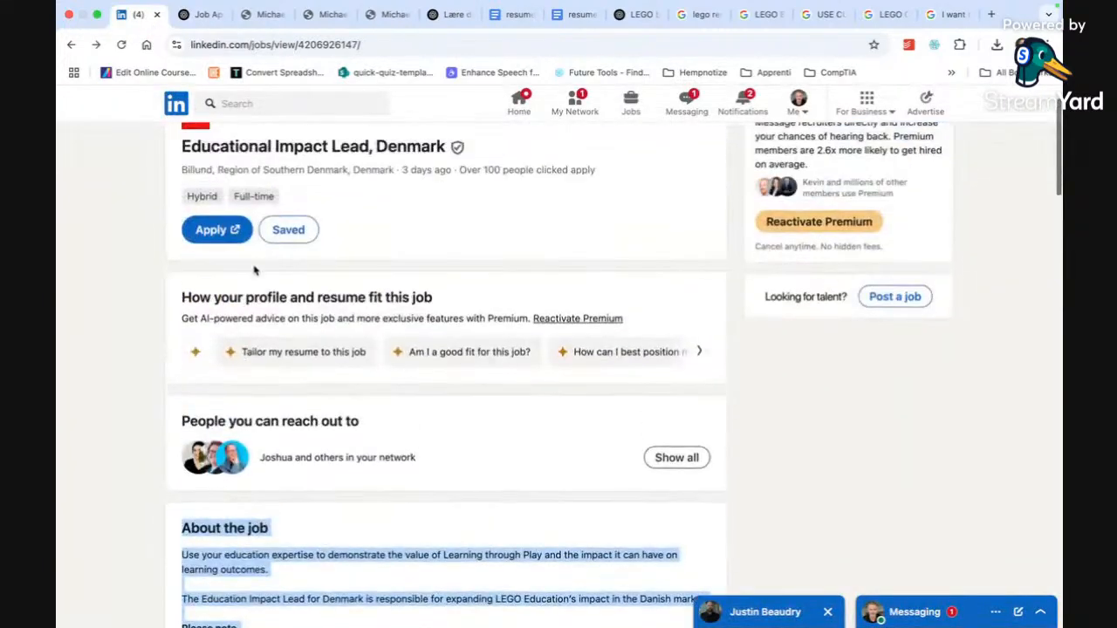
pyautogui.click(218, 229)
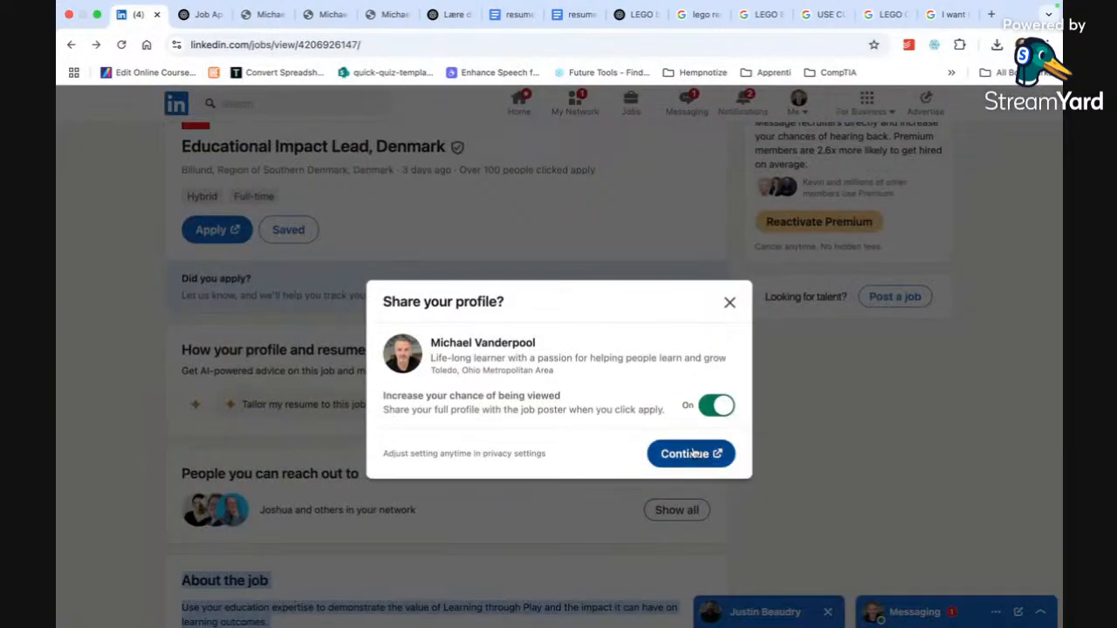
pyautogui.click(689, 455)
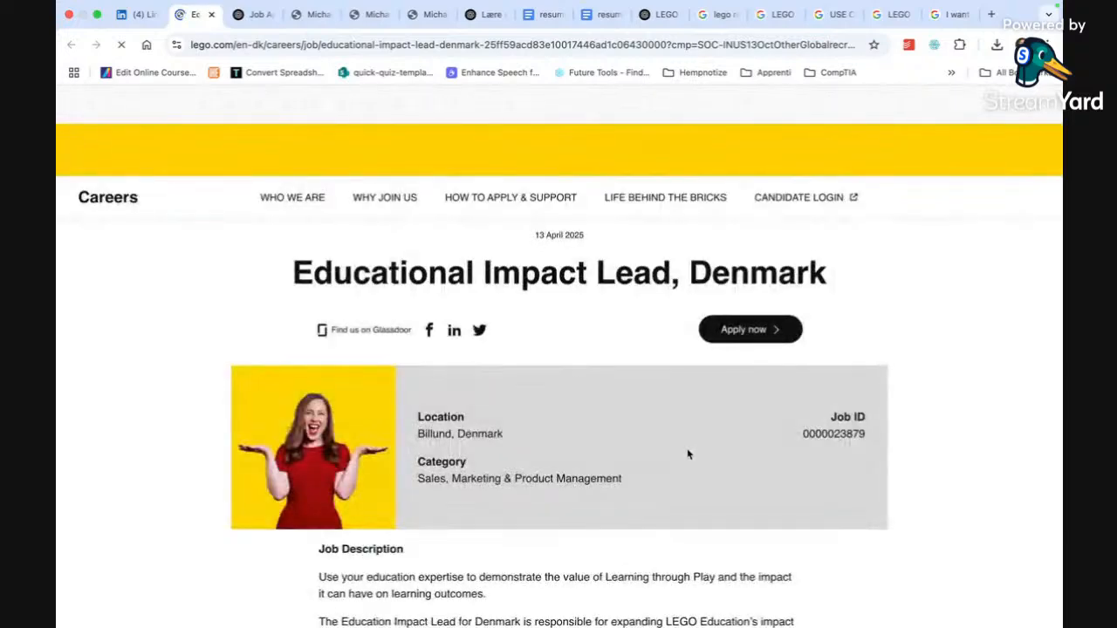
# - Accept all cookies on the LEGO careers page and read the job description, requirements and benefits
pyautogui.scroll(-3, 759, 356)
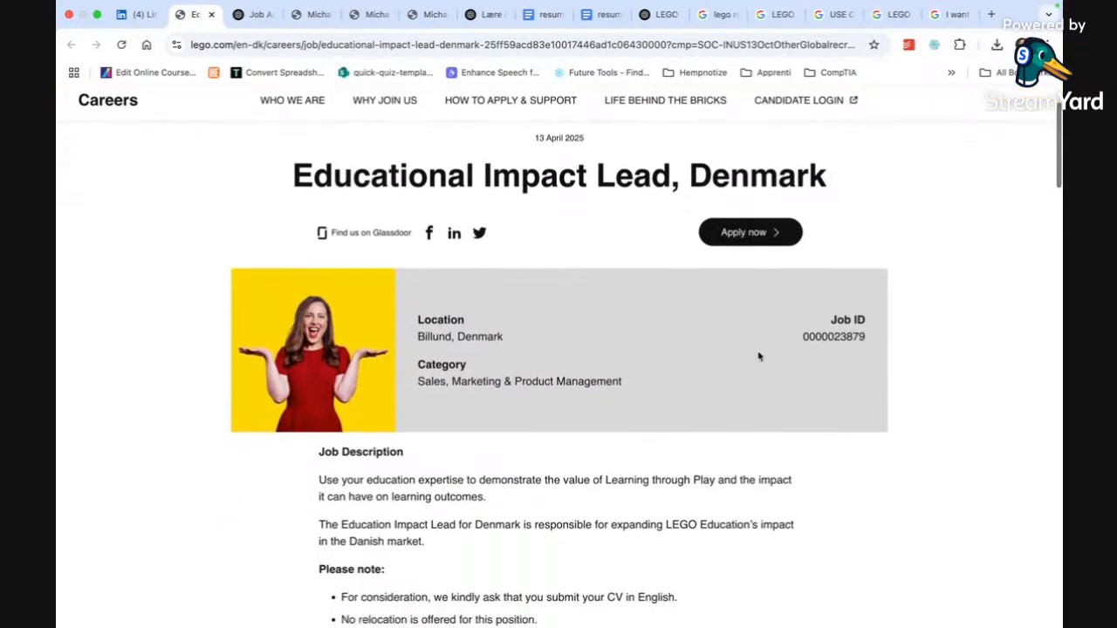
pyautogui.scroll(-3, 678, 466)
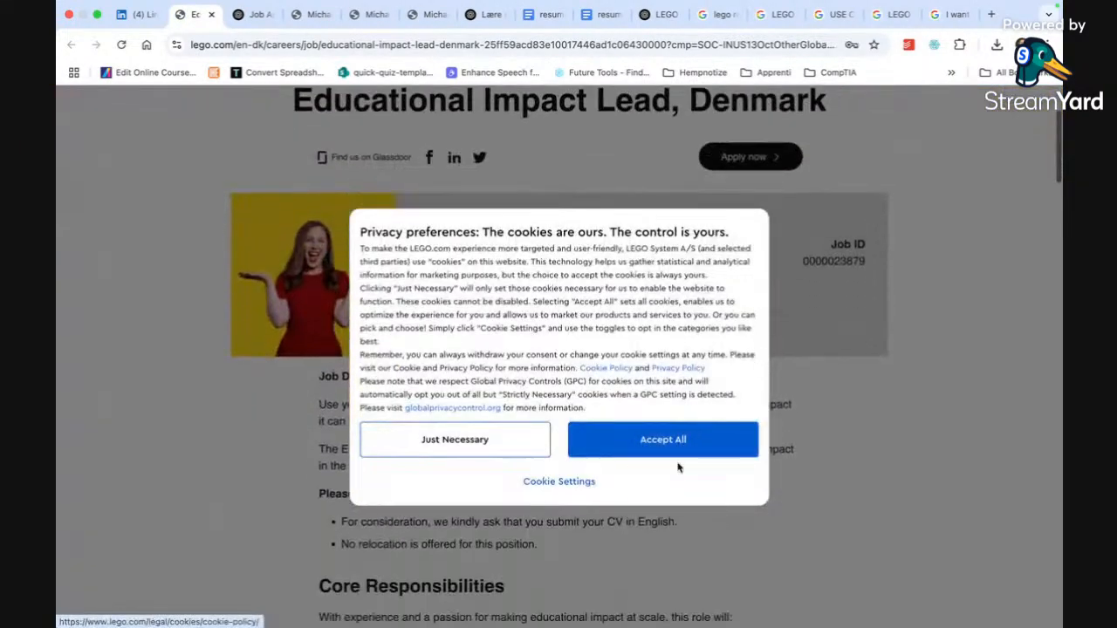
pyautogui.click(675, 449)
pyautogui.scroll(-3, 677, 450)
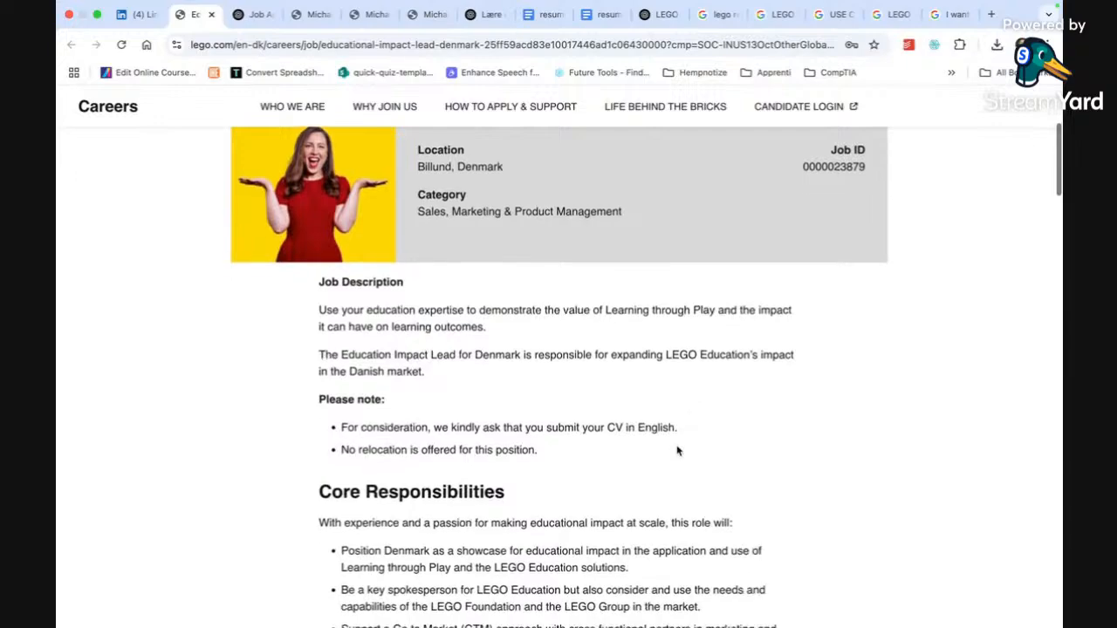
pyautogui.scroll(-7, 677, 446)
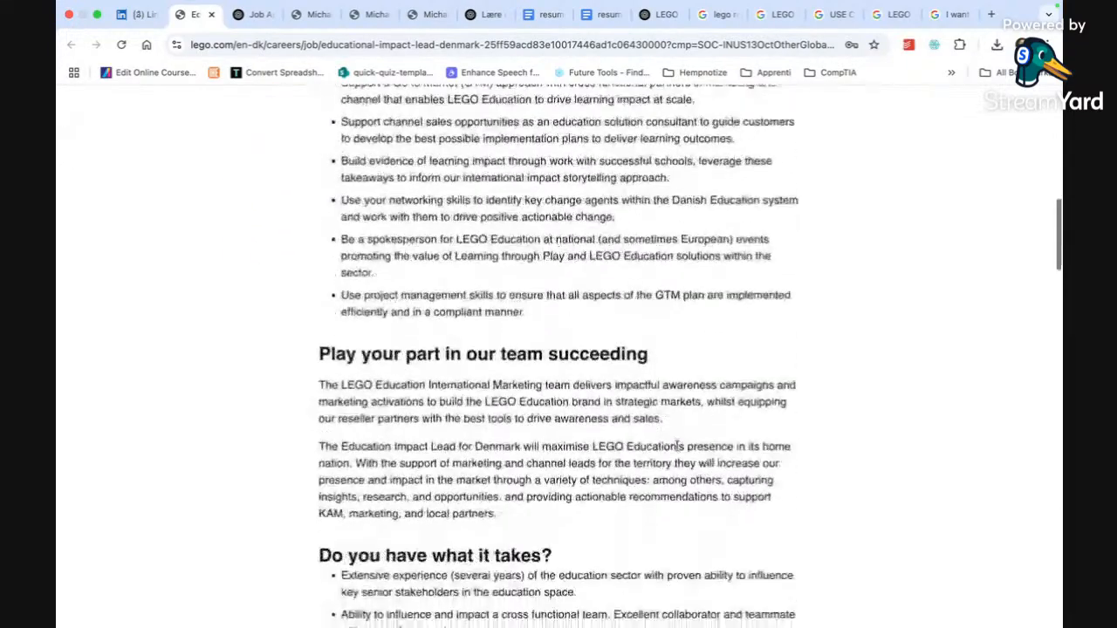
pyautogui.scroll(-3, 677, 450)
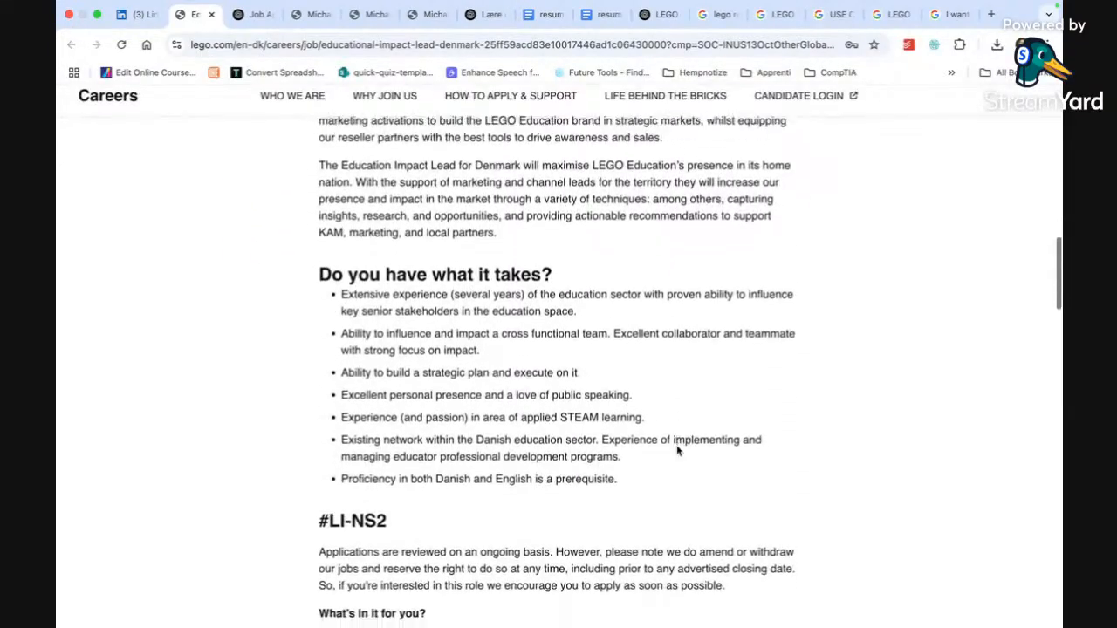
pyautogui.scroll(-2, 677, 450)
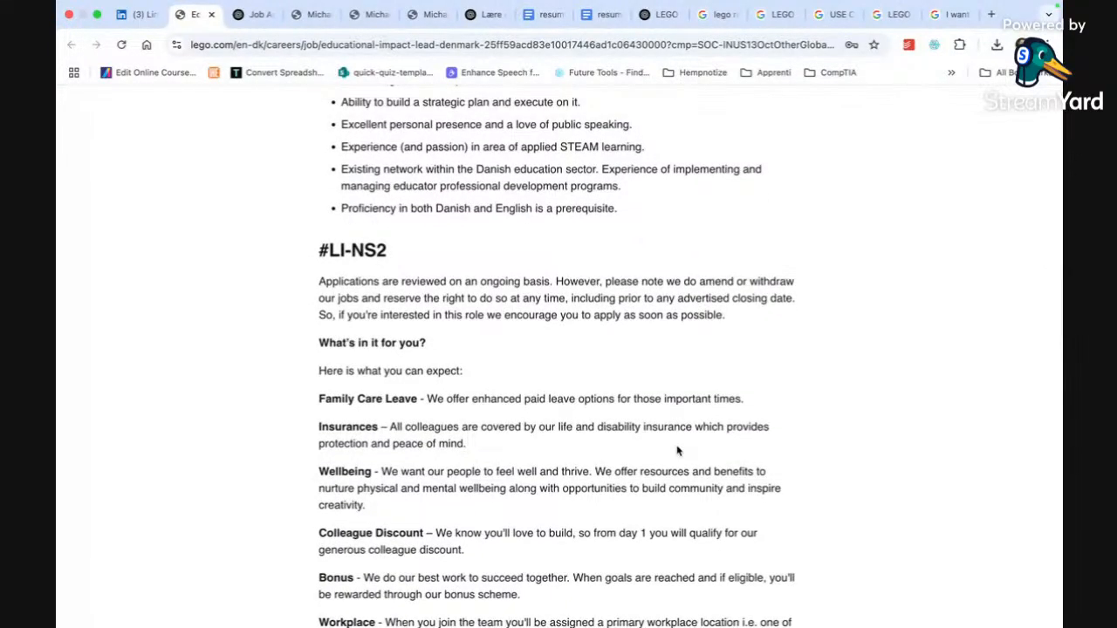
pyautogui.scroll(-1, 677, 450)
pyautogui.scroll(-4, 677, 446)
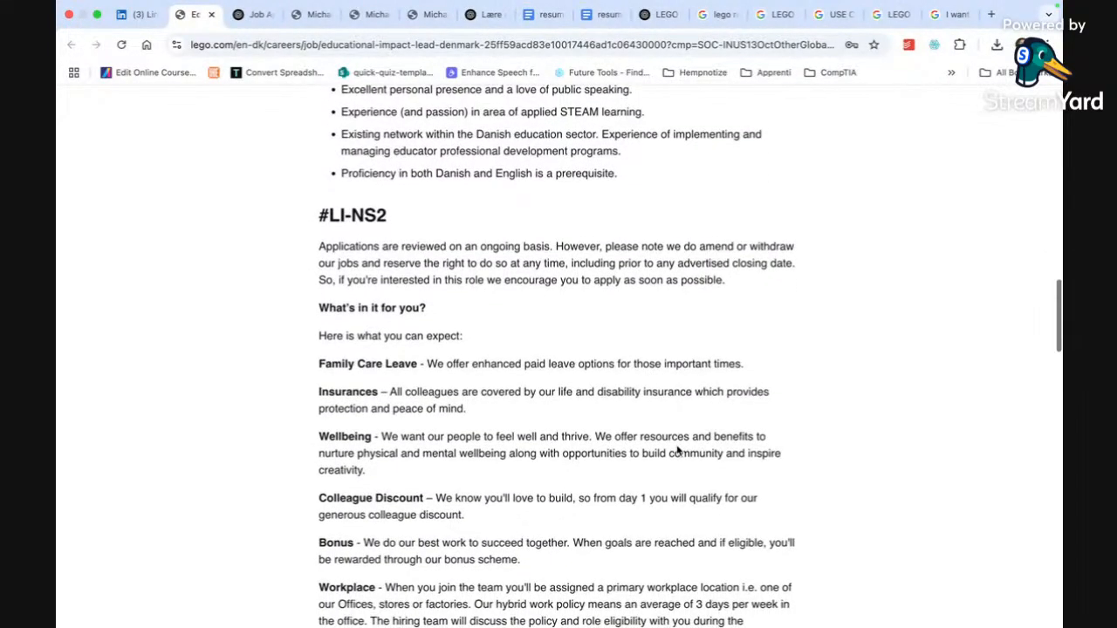
# - Apply for the Educational Impact Lead, Denmark job using Autofill with Resume, and look over the account creation form
pyautogui.scroll(-8, 677, 445)
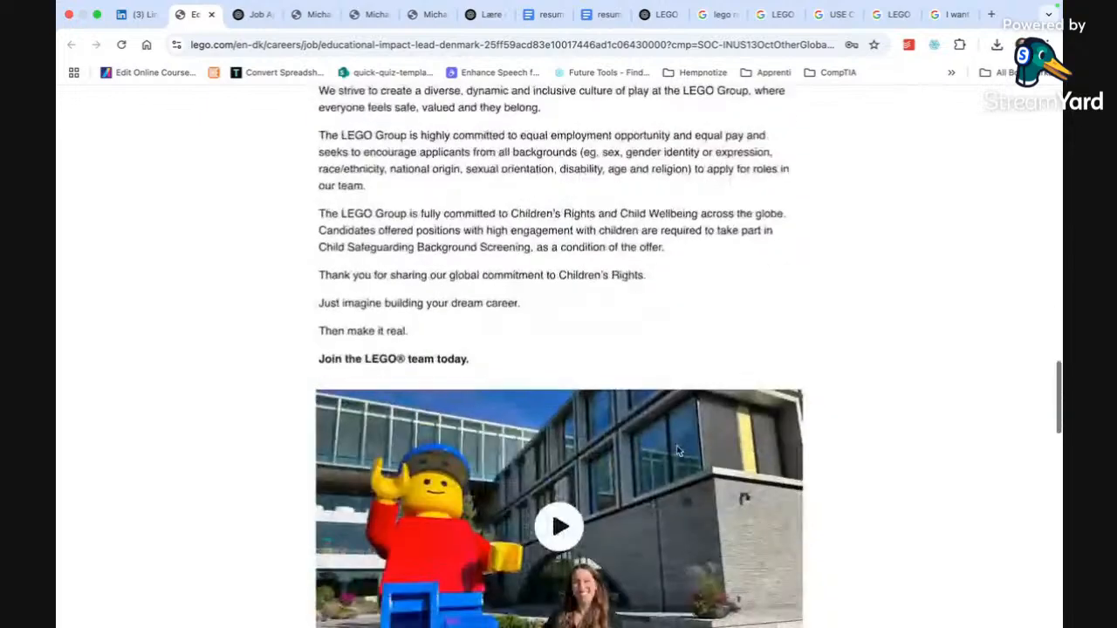
pyautogui.scroll(12, 677, 446)
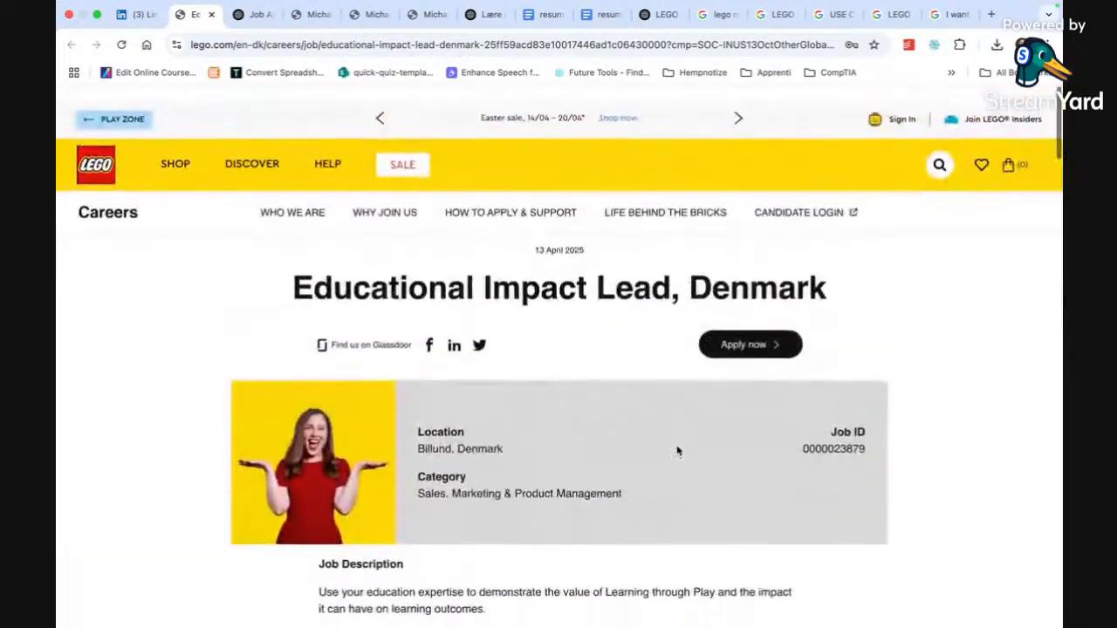
pyautogui.click(747, 327)
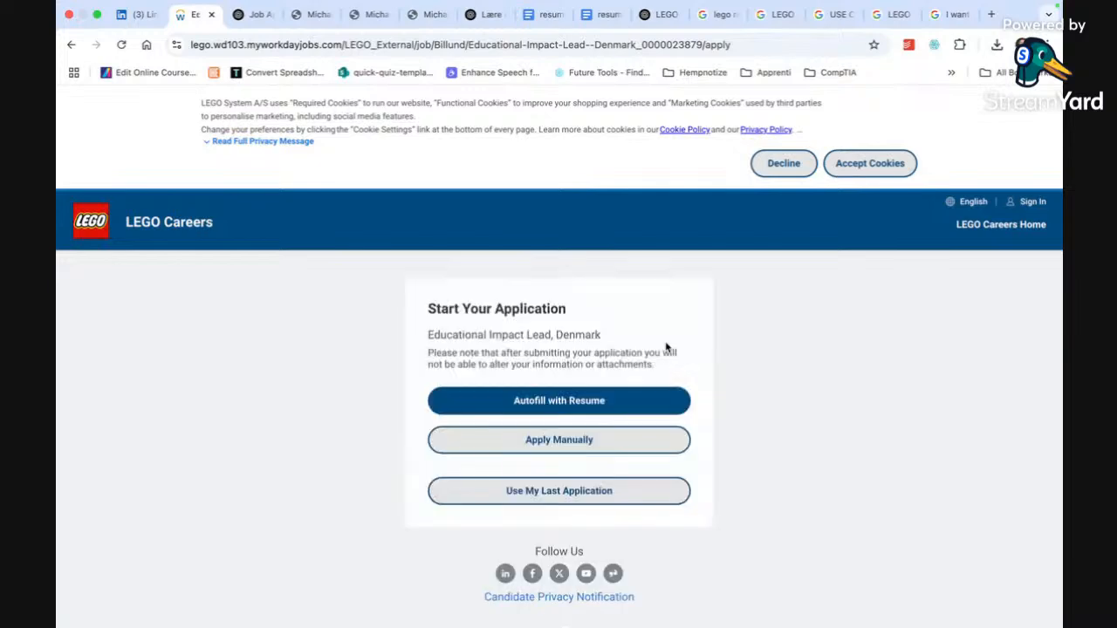
pyautogui.click(580, 401)
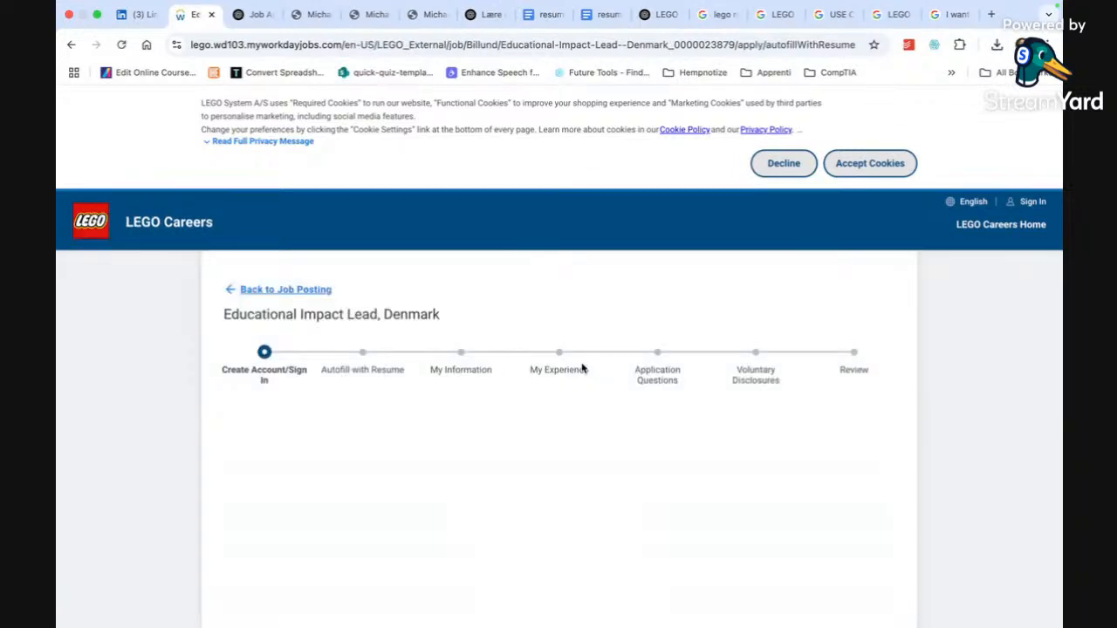
pyautogui.scroll(-4, 573, 436)
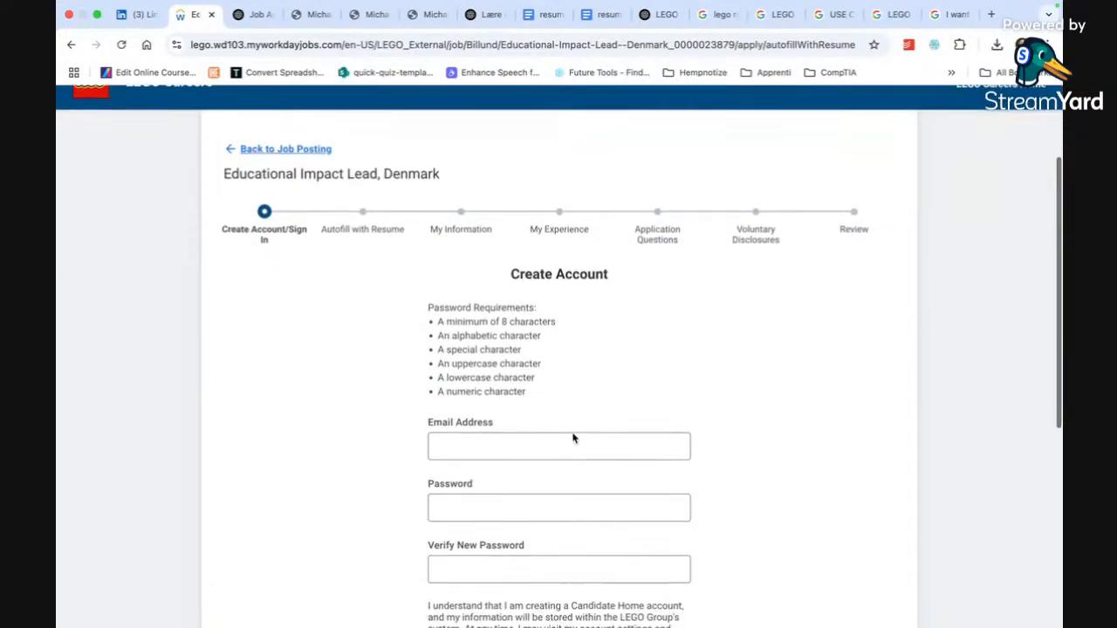
pyautogui.scroll(-3, 574, 438)
pyautogui.scroll(5, 574, 438)
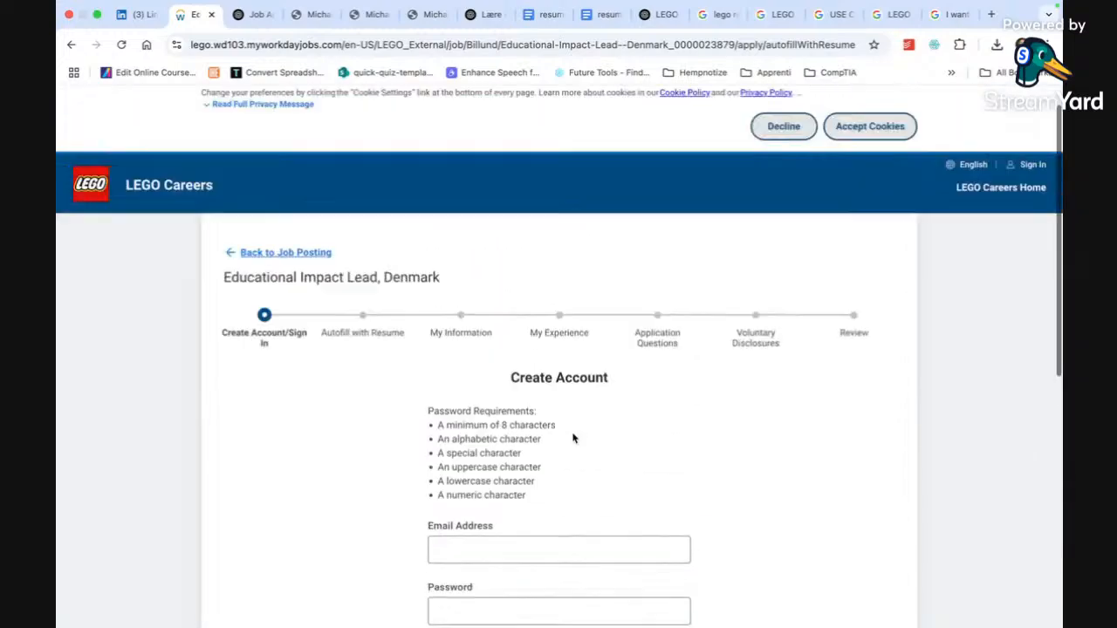
# - Switch to ChatGPT, go over its advice on addressing the gaps, and send the request "give me a cover letter"
pyautogui.click(253, 14)
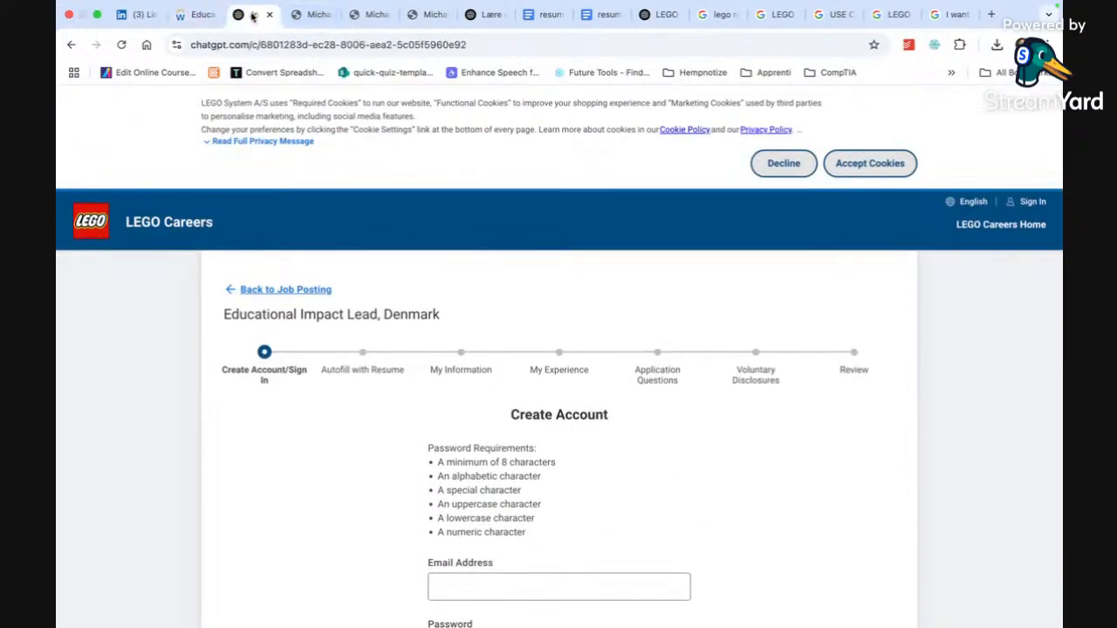
pyautogui.scroll(-12, 379, 434)
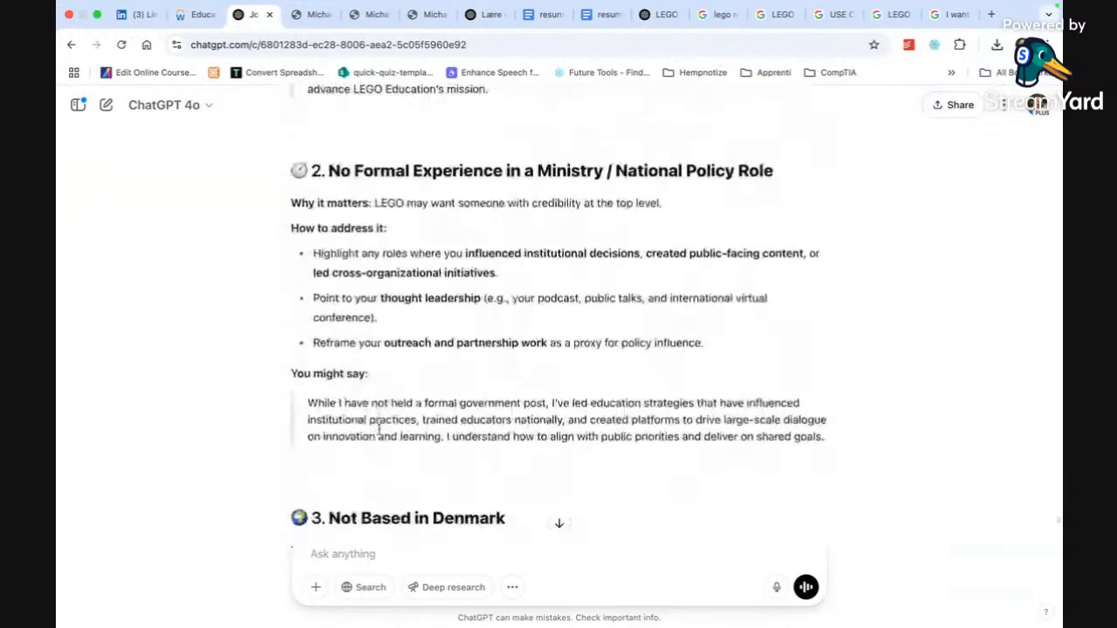
pyautogui.scroll(-5, 380, 434)
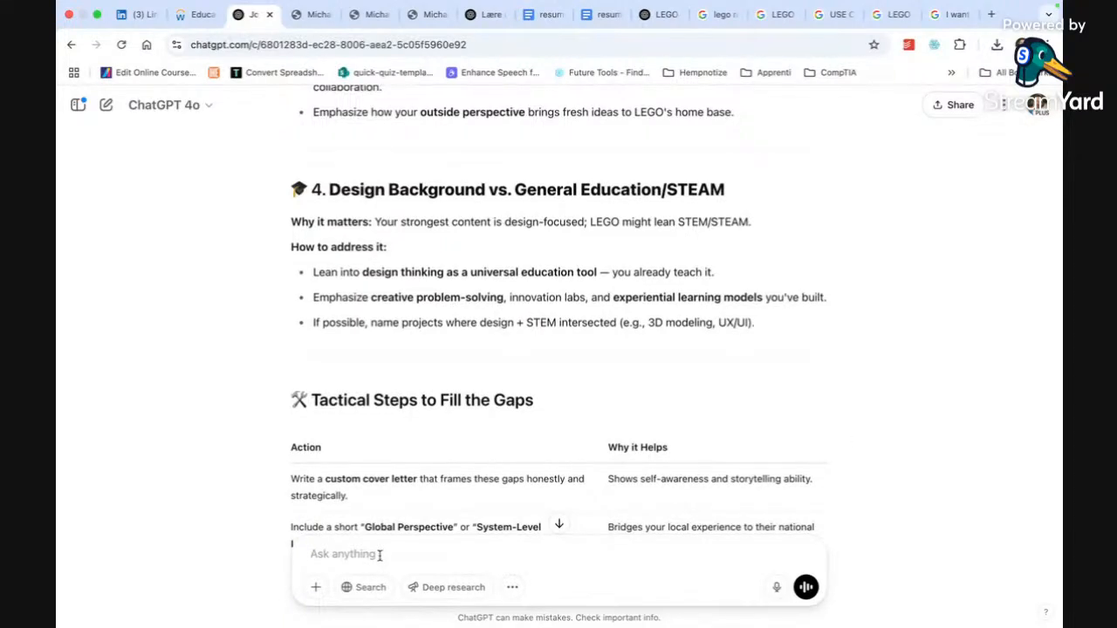
pyautogui.scroll(-1, 414, 506)
pyautogui.write('give me a c')
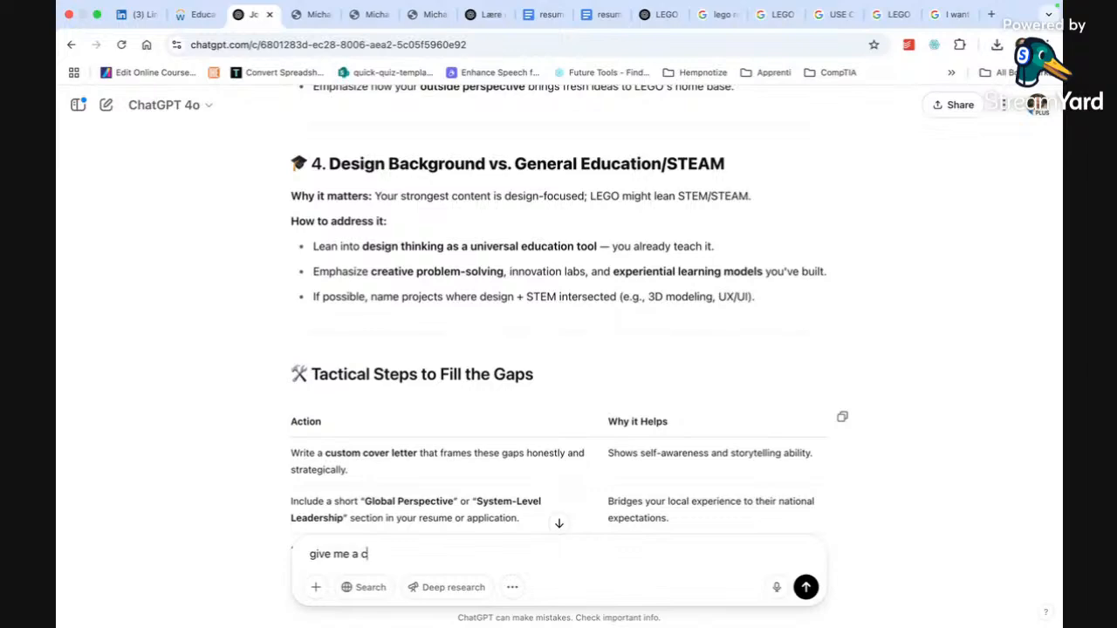
pyautogui.write('over letter')
pyautogui.press('Return')
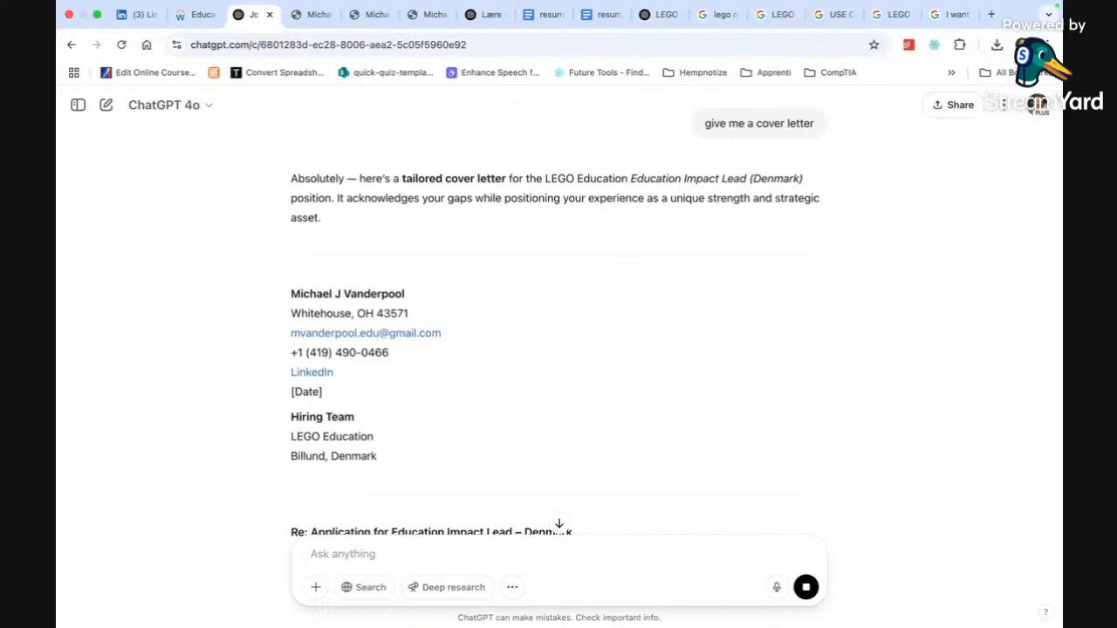
# - Read through the generated cover letter from the contact heading to the closing, including the paragraph addressing Danish fluency
pyautogui.scroll(-5, 394, 397)
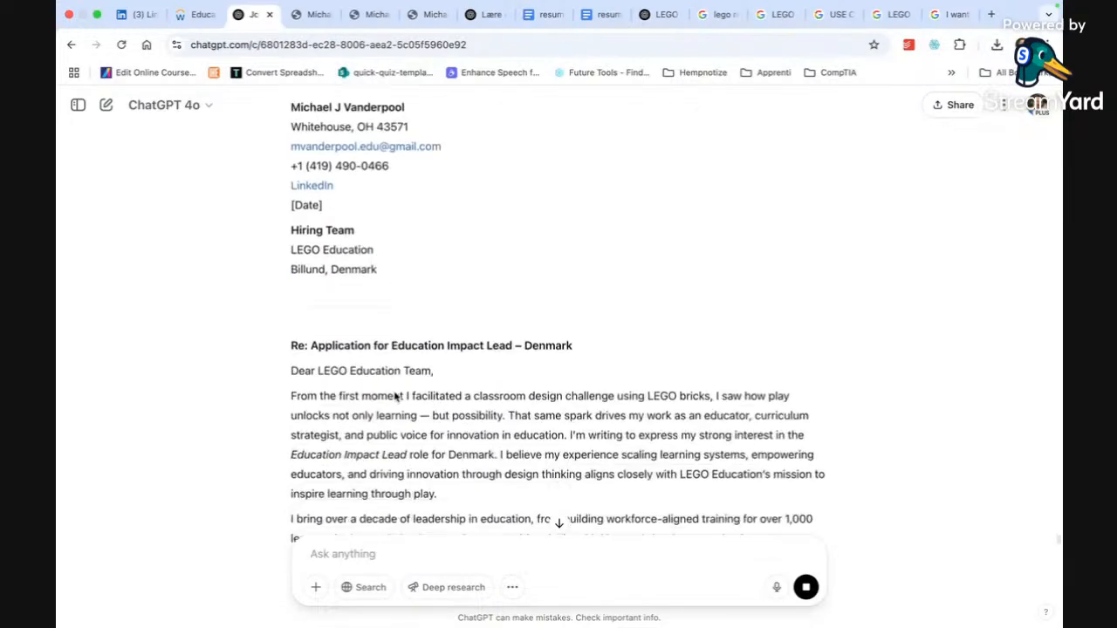
pyautogui.scroll(-1, 395, 392)
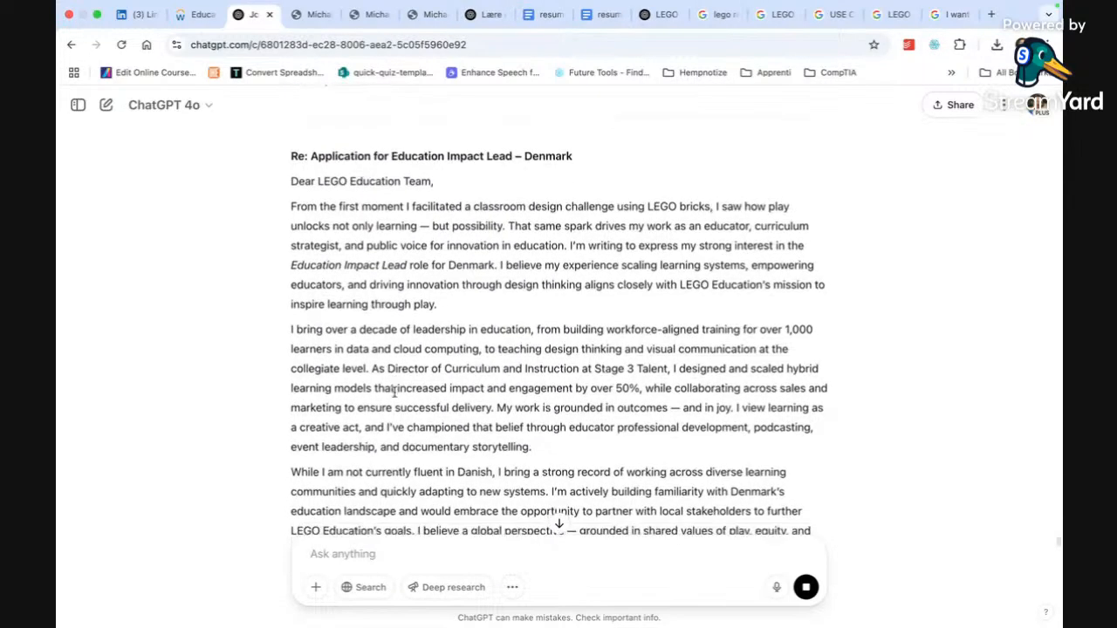
pyautogui.scroll(-1, 394, 393)
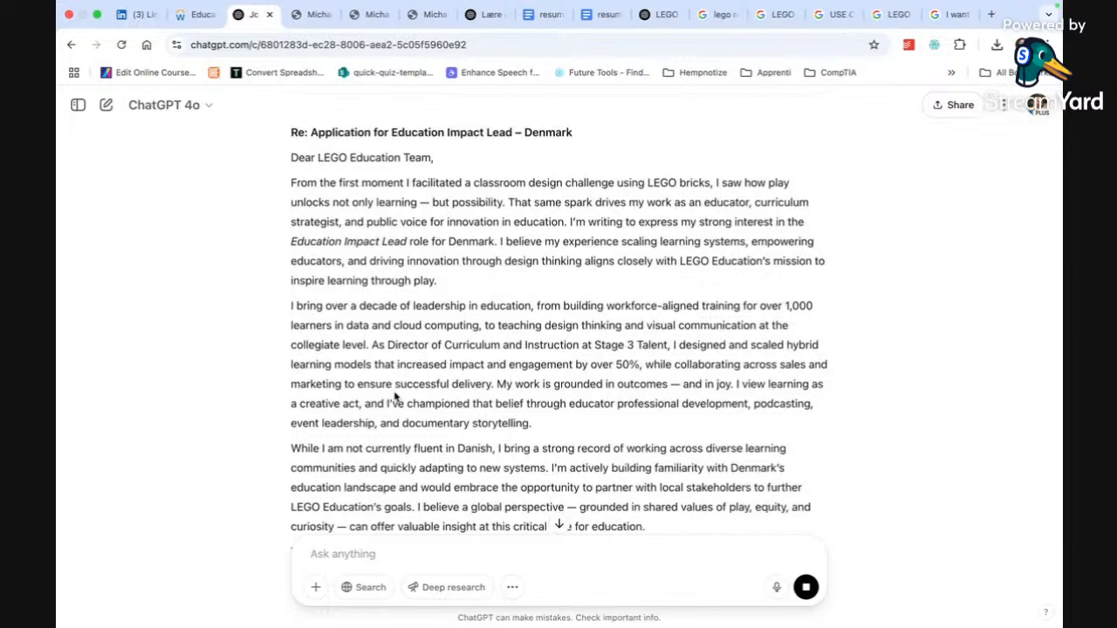
pyautogui.scroll(-1, 395, 397)
pyautogui.scroll(-3, 394, 392)
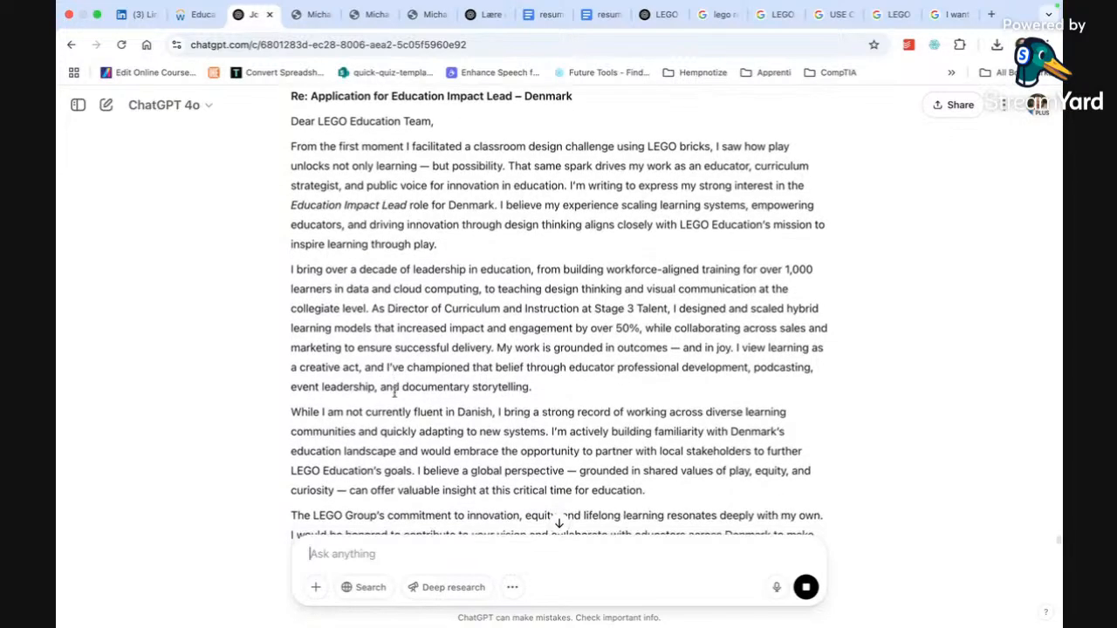
pyautogui.scroll(1, 395, 395)
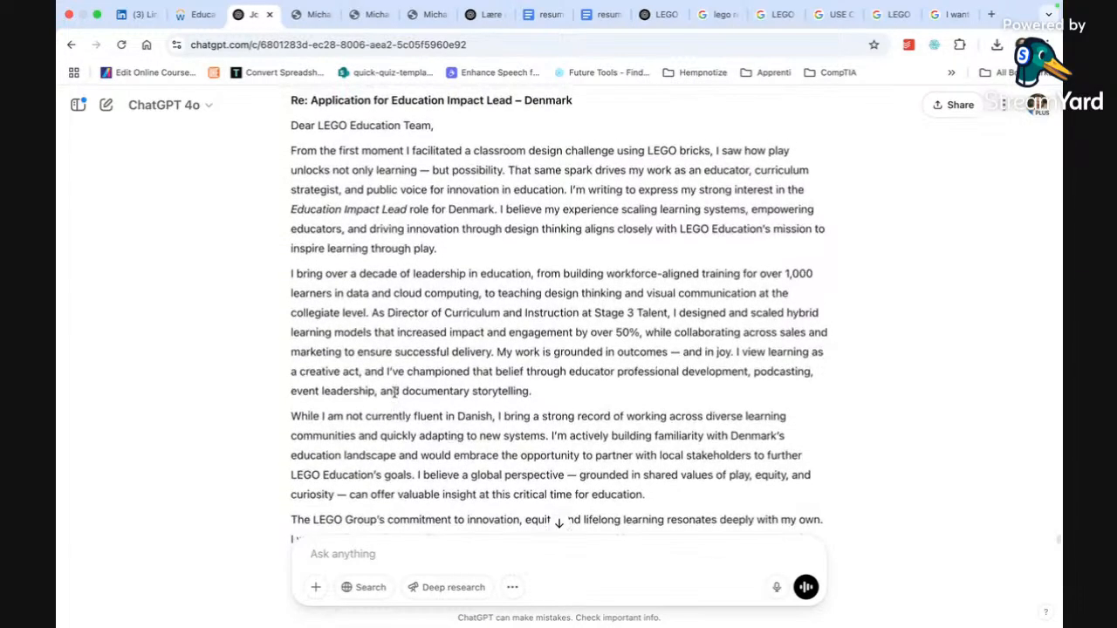
pyautogui.scroll(2, 394, 394)
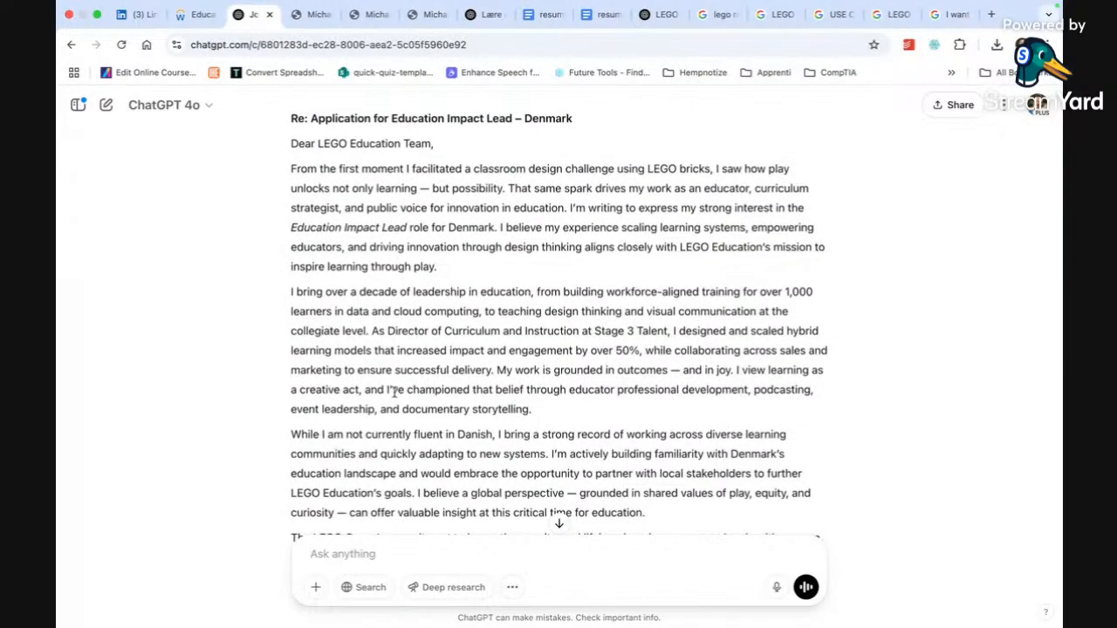
pyautogui.scroll(-5, 457, 422)
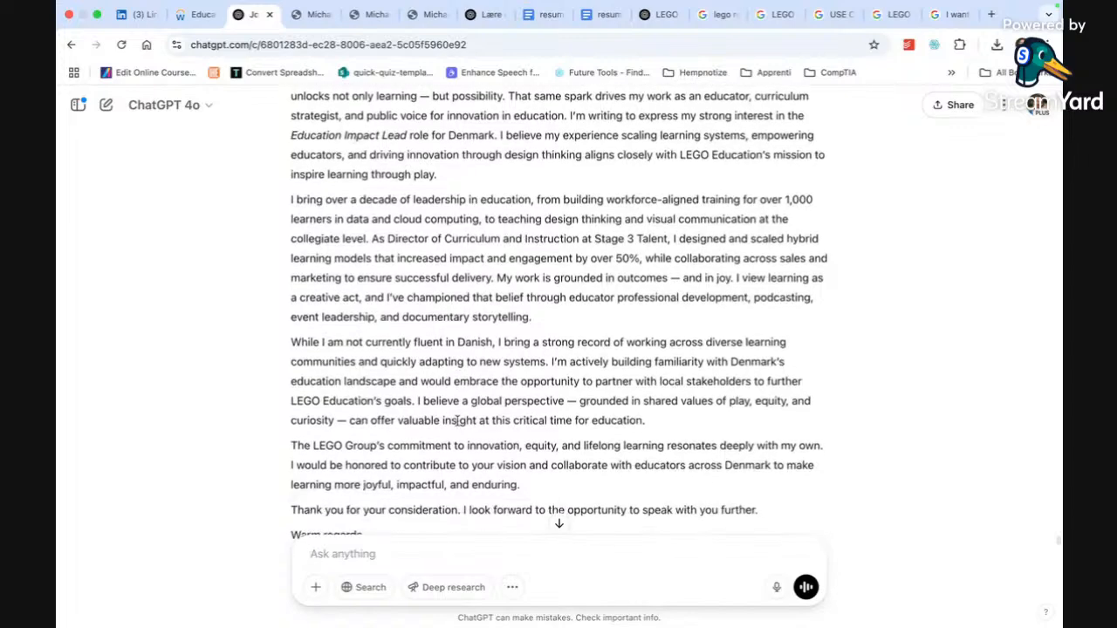
pyautogui.scroll(-4, 458, 422)
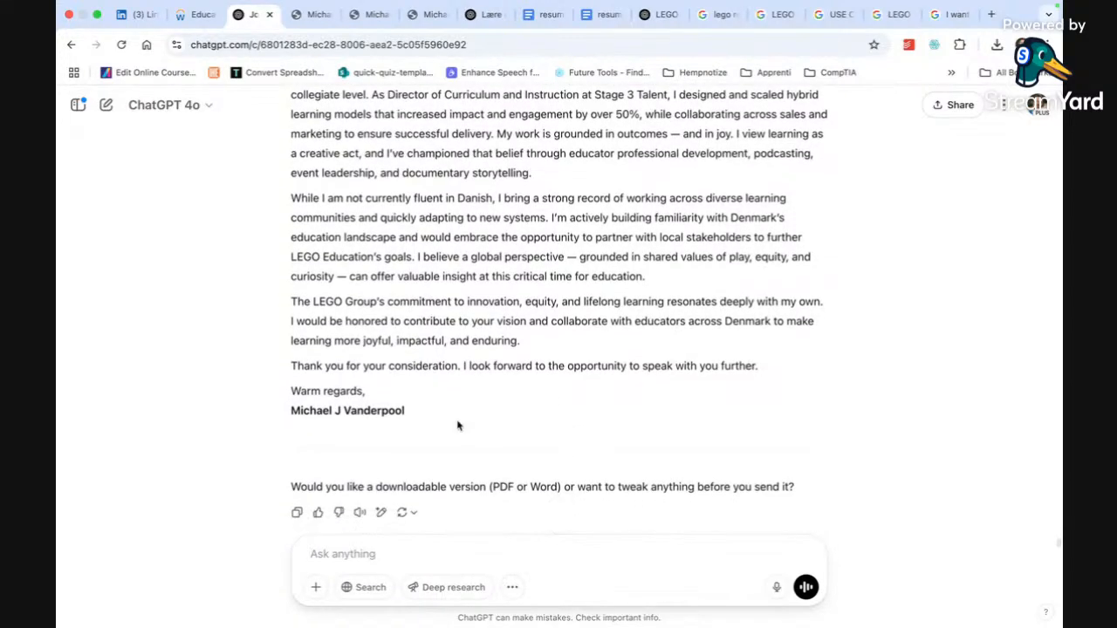
pyautogui.scroll(8, 457, 426)
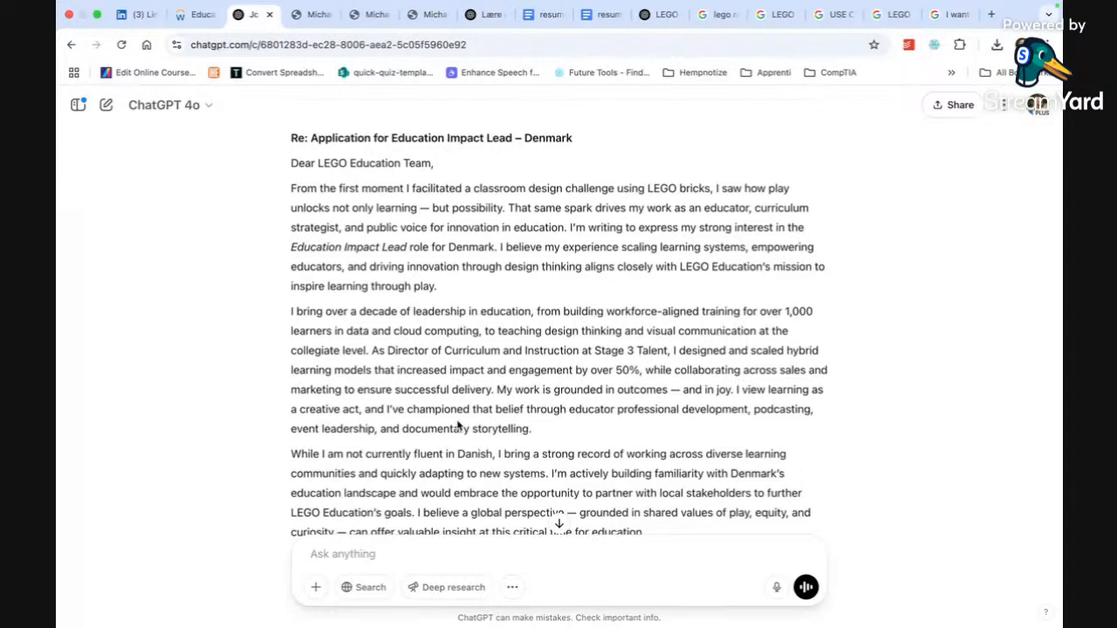
pyautogui.scroll(-3, 492, 441)
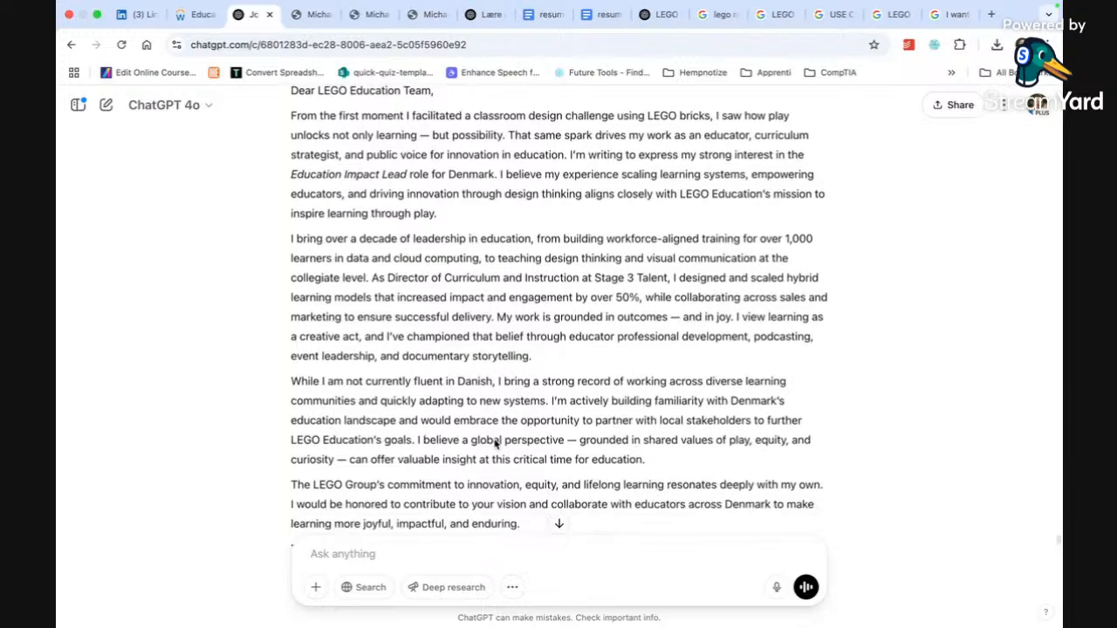
pyautogui.scroll(-1, 494, 439)
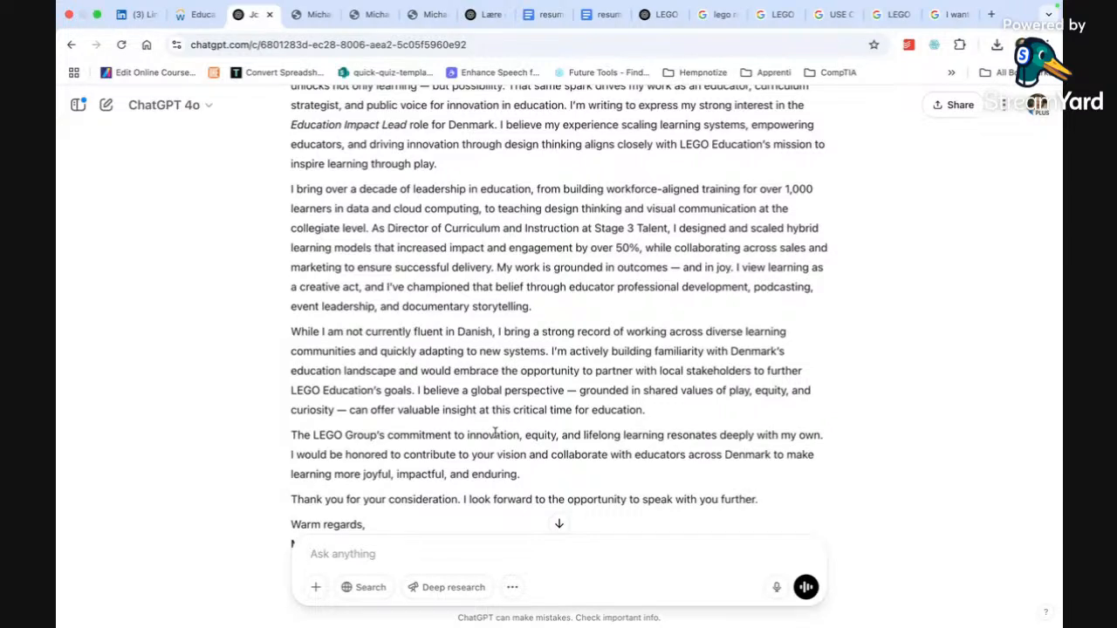
# - Copy the cover letter text from the "Dear LEGO Education Team," salutation through the signature
pyautogui.scroll(-2, 494, 433)
pyautogui.moveTo(416, 490); pyautogui.dragTo(335, 415)
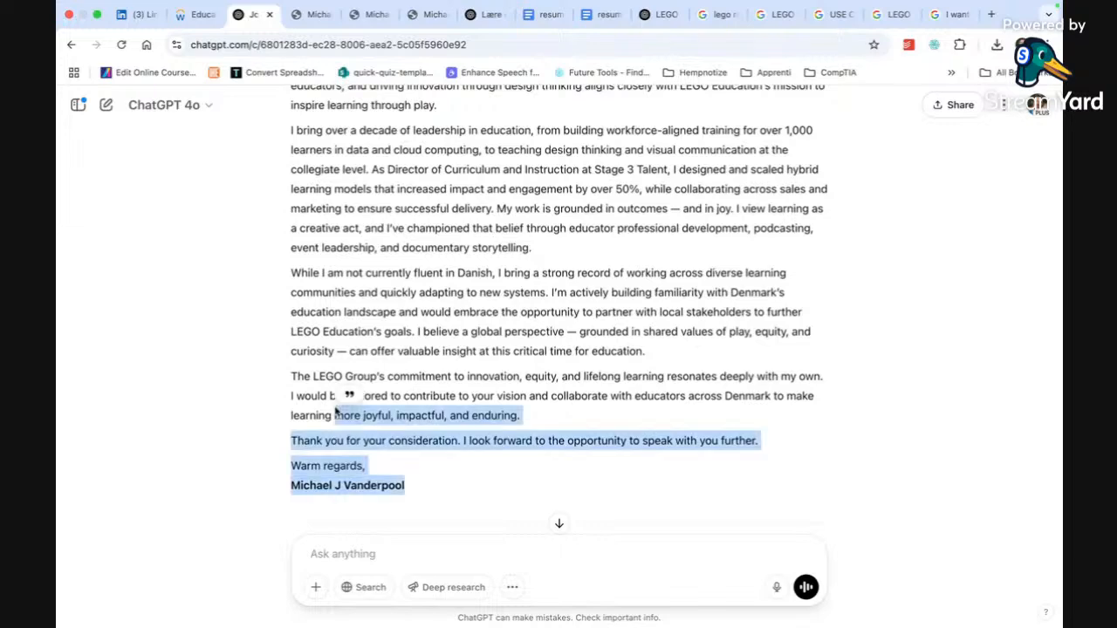
pyautogui.scroll(5, 344, 397)
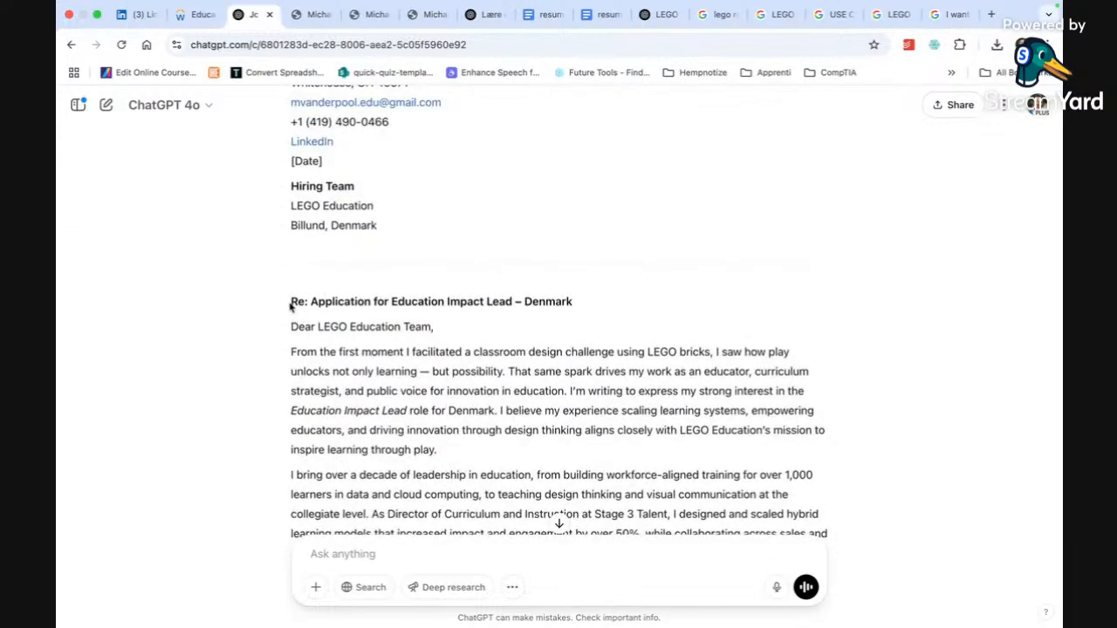
pyautogui.keyDown('shift'); pyautogui.click(291, 319); pyautogui.keyUp('shift')
pyautogui.hotkey('ctrl', 'c')
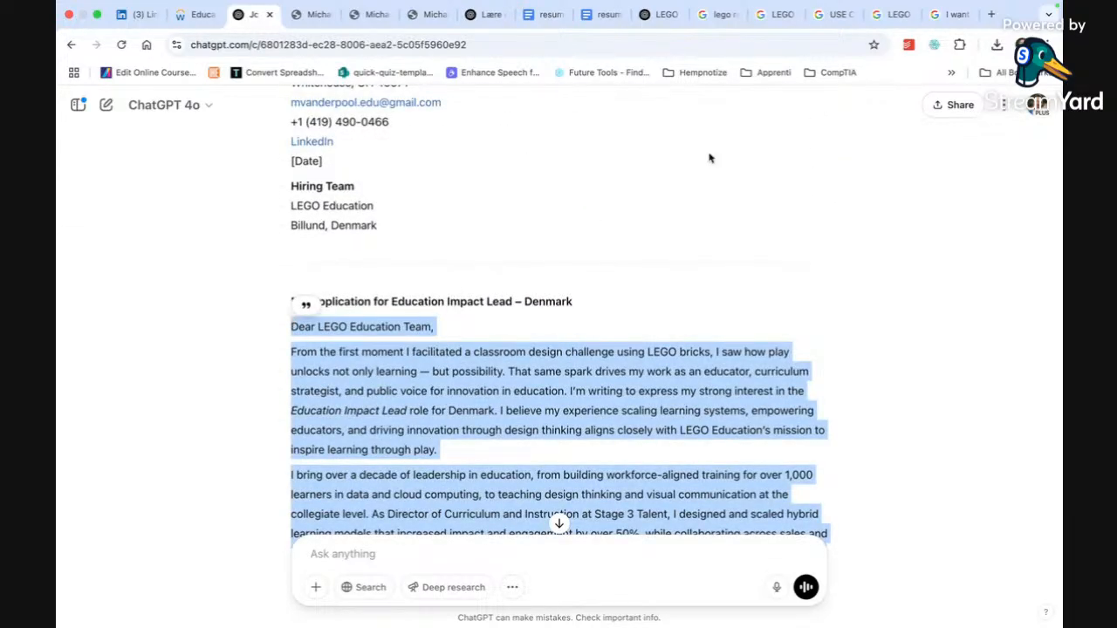
# - Switch to the 2025 resume in Google Docs and make a copy of it named cover-lettter-lego
pyautogui.click(536, 15)
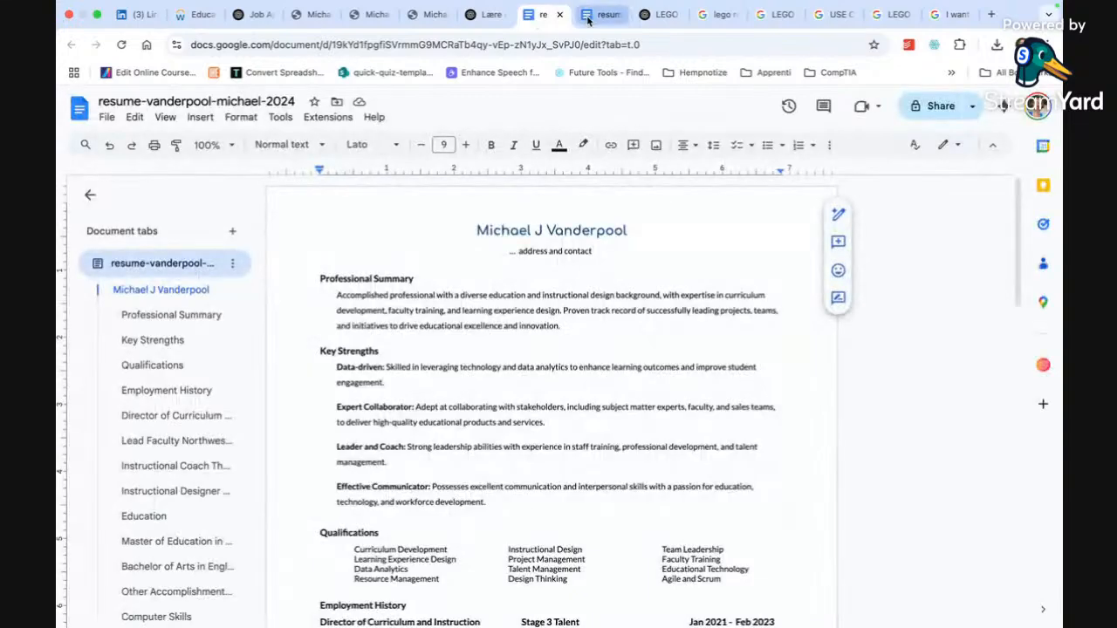
pyautogui.click(602, 14)
pyautogui.click(107, 117)
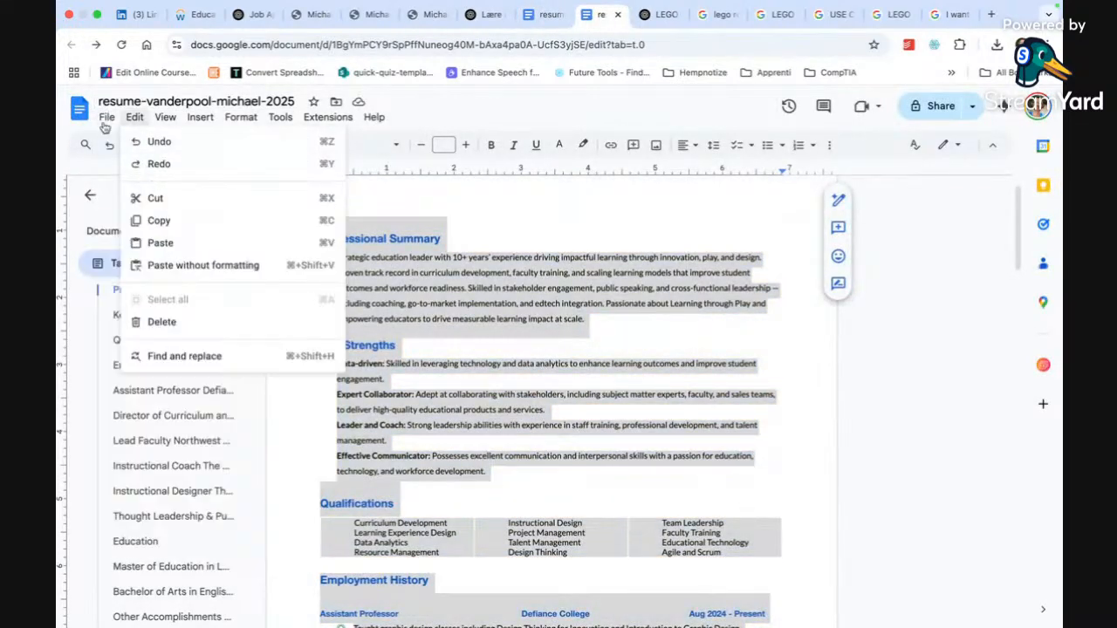
pyautogui.click(122, 185)
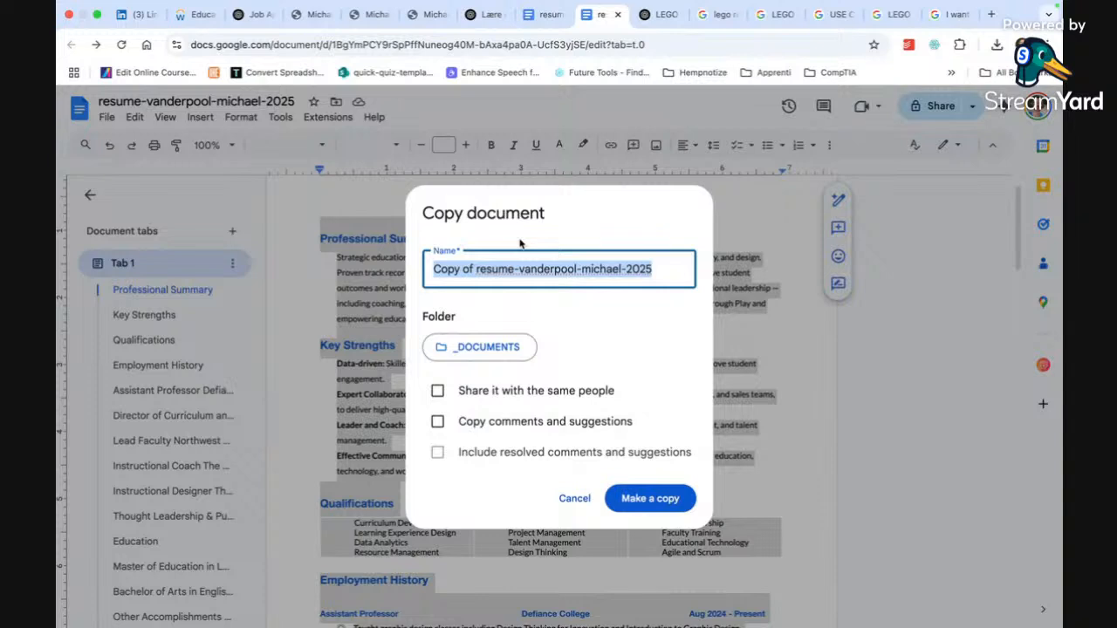
pyautogui.write('lego')
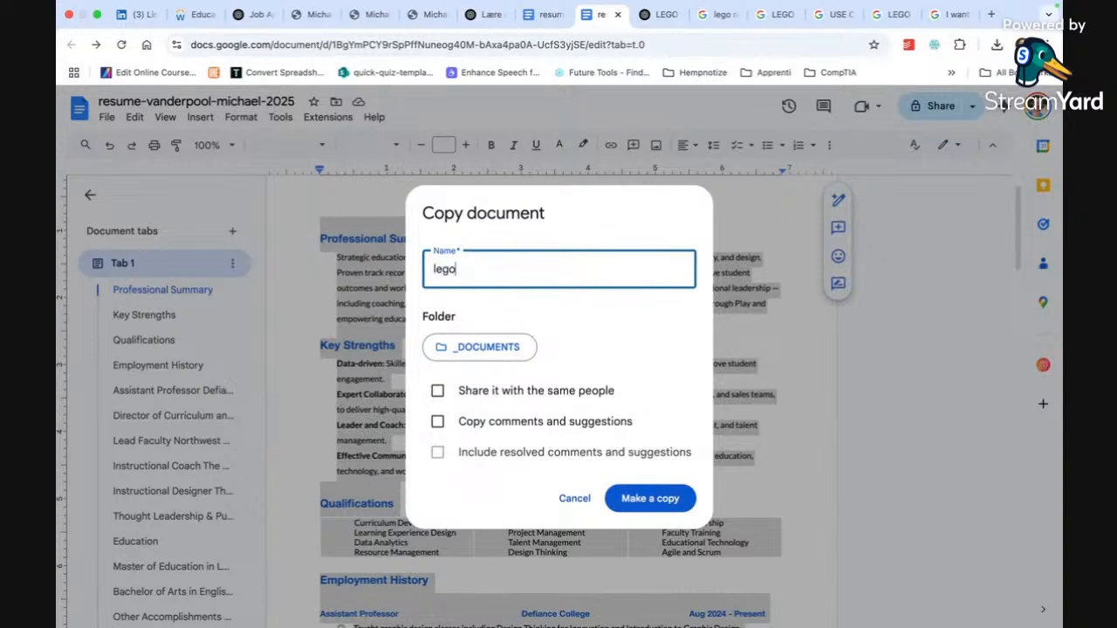
pyautogui.press('BackSpace')
pyautogui.press('BackSpace')
pyautogui.press('BackSpace')
pyautogui.press('BackSpace')
pyautogui.write('cover-lettter-lego')
pyautogui.click(636, 497)
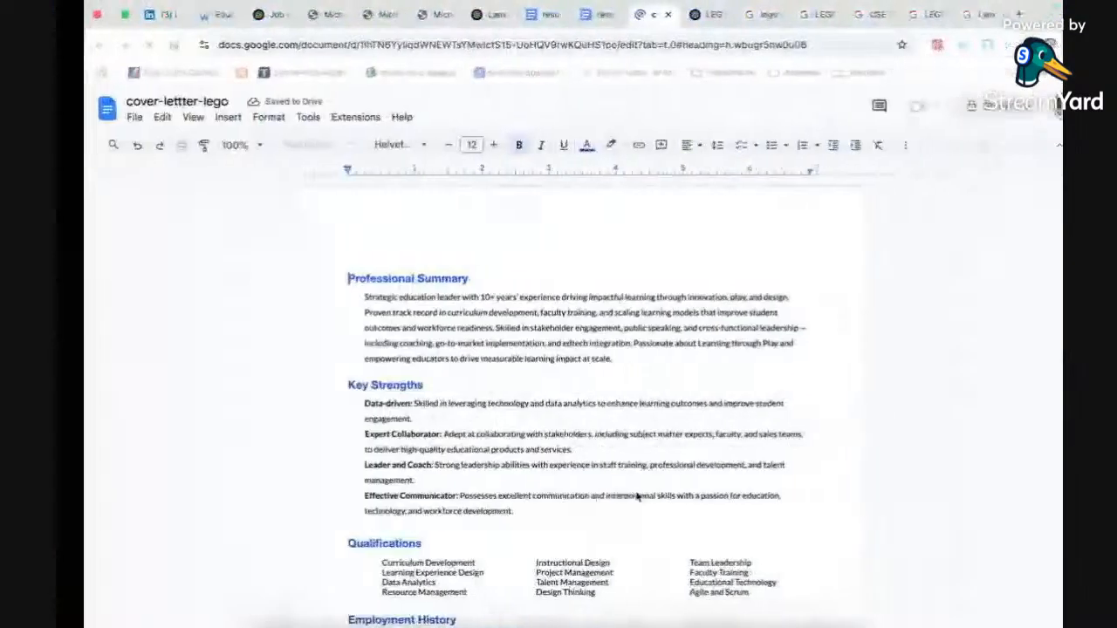
# - Check the live viewer comments in the StreamYard studio, return to the cover-lettter-lego document, and look over its copied resume content
pyautogui.hotkey('ctrl', 'Right')
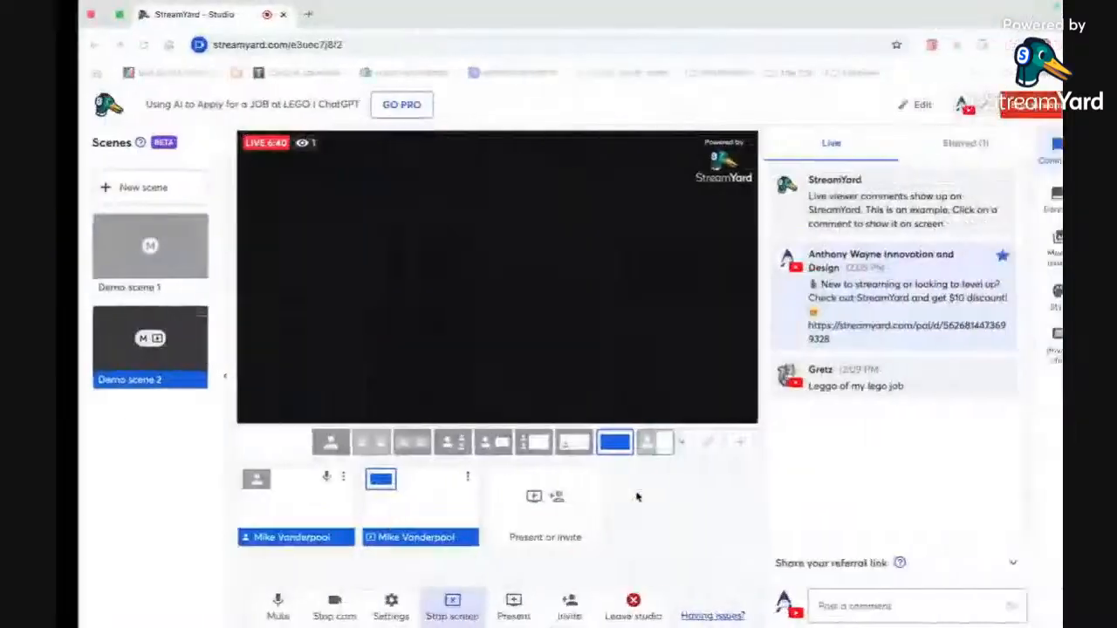
pyautogui.hotkey('ctrl', 'Left')
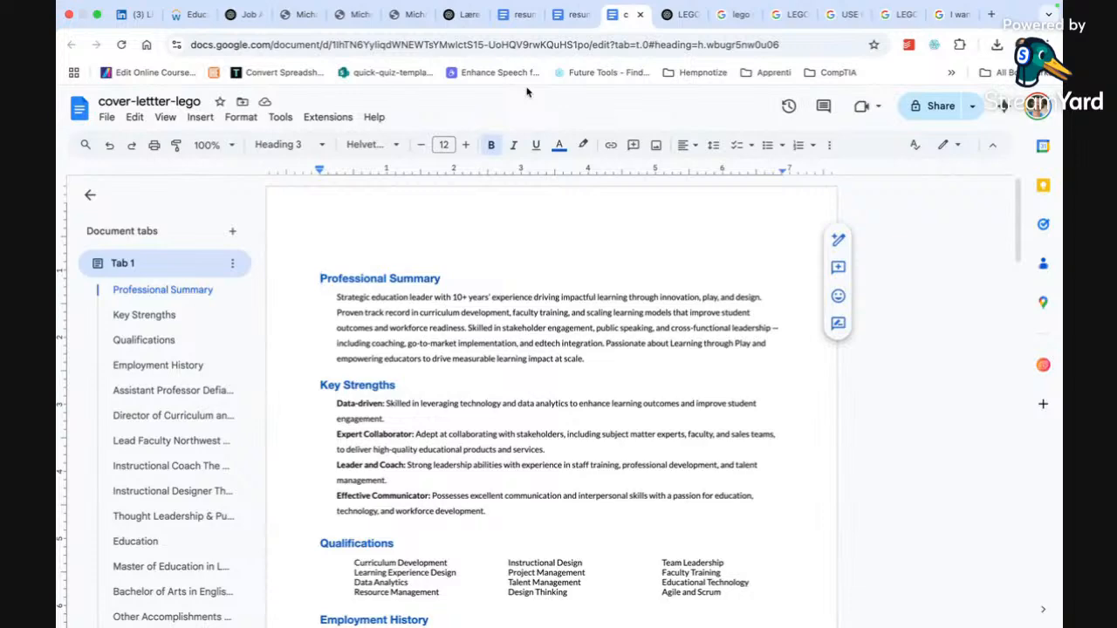
pyautogui.hotkey('ctrl', 'Right')
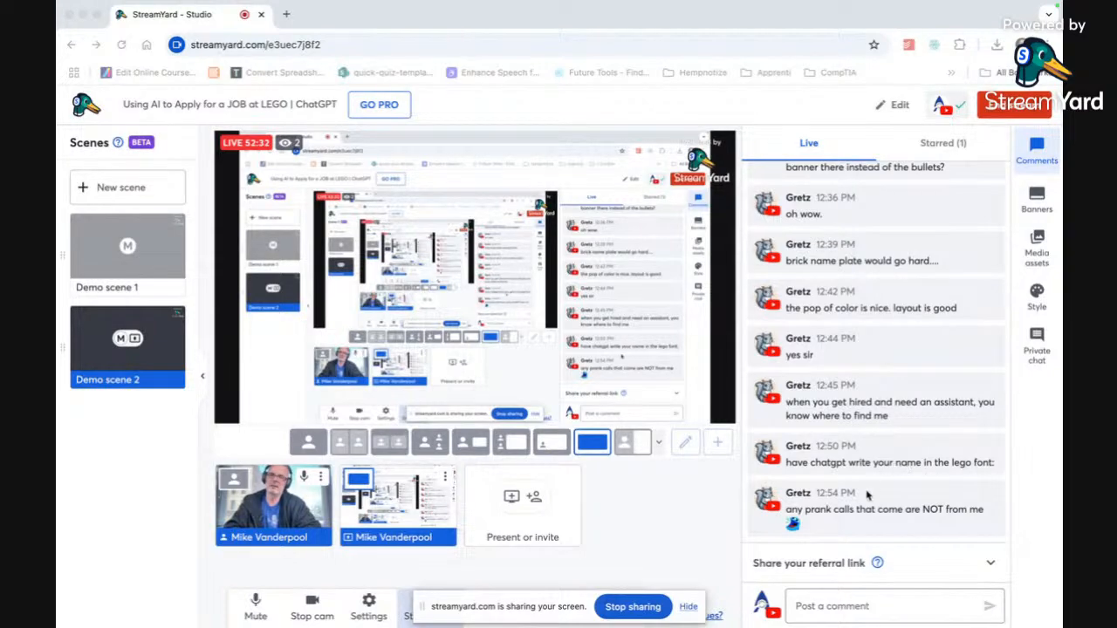
pyautogui.hotkey('ctrl', 'Left')
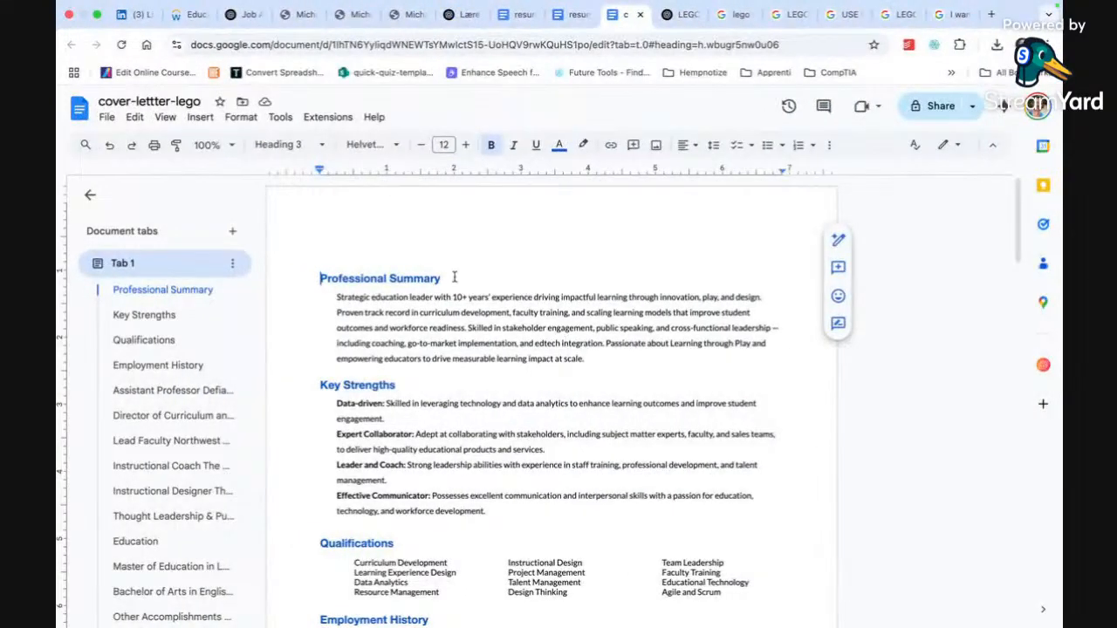
pyautogui.scroll(-5, 412, 390)
pyautogui.scroll(5, 413, 390)
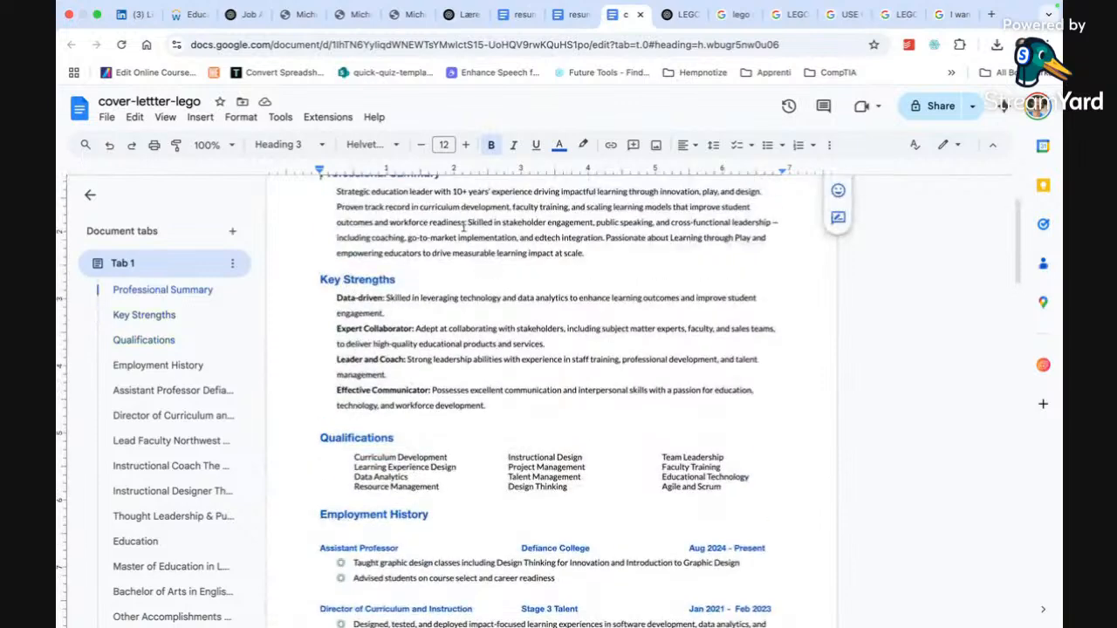
# - Replace all the copied resume content in the cover-lettter-lego document with the copied cover letter text
pyautogui.click(419, 298)
pyautogui.hotkey('ctrl', 'a')
pyautogui.hotkey('ctrl', 'v')
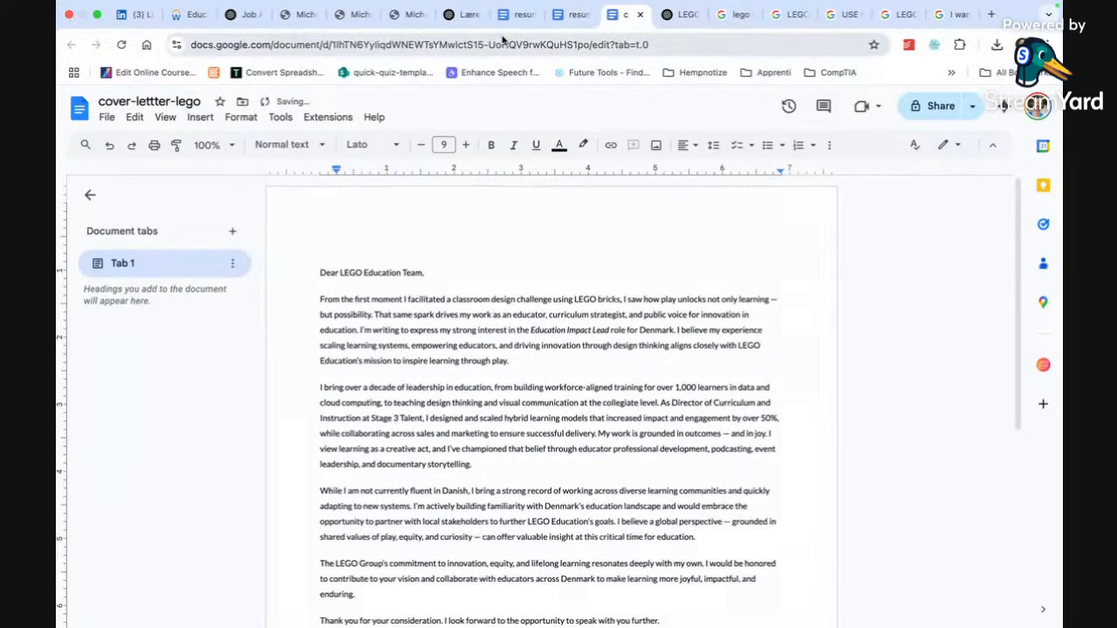
# - Switch to the ChatGPT job conversation and send the prompt "can you write my name in the lego font"
pyautogui.click(240, 14)
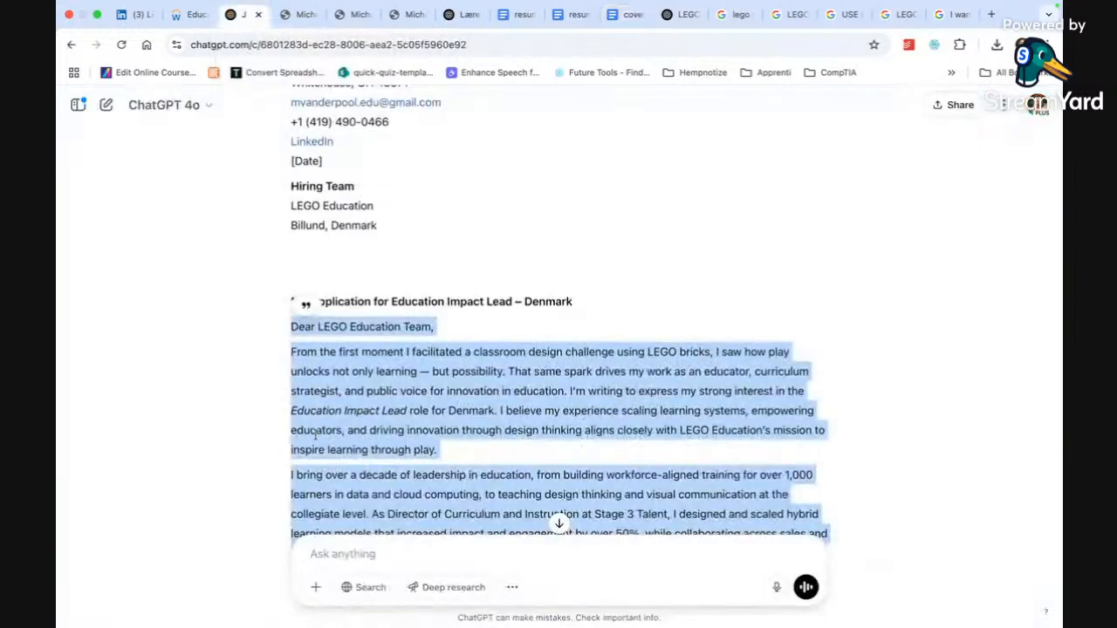
pyautogui.write('can you writ')
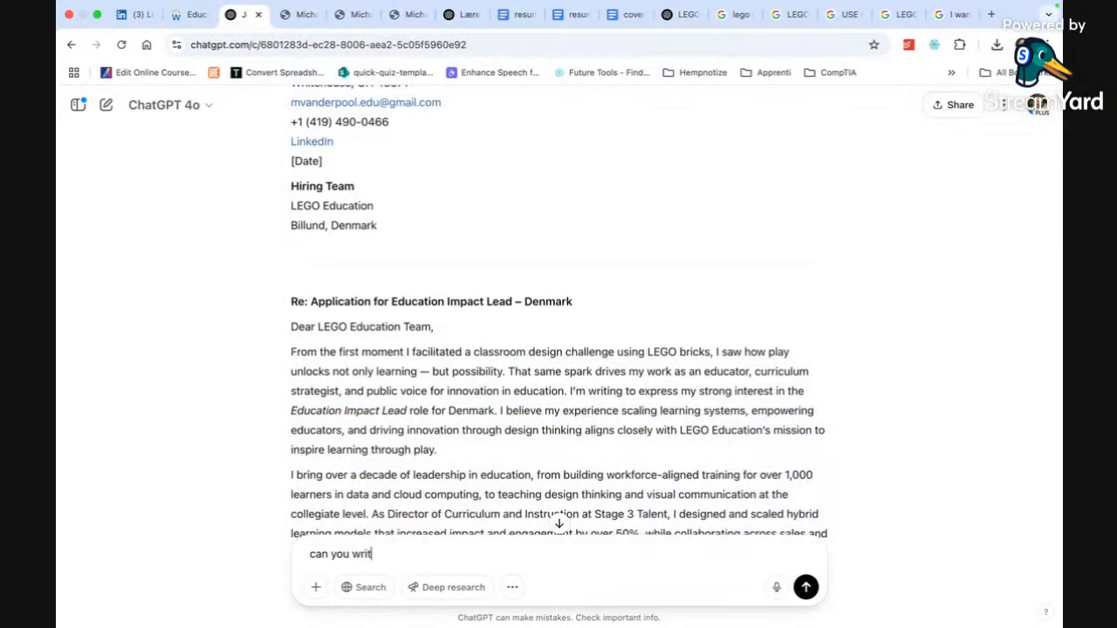
pyautogui.write('e my name in the le')
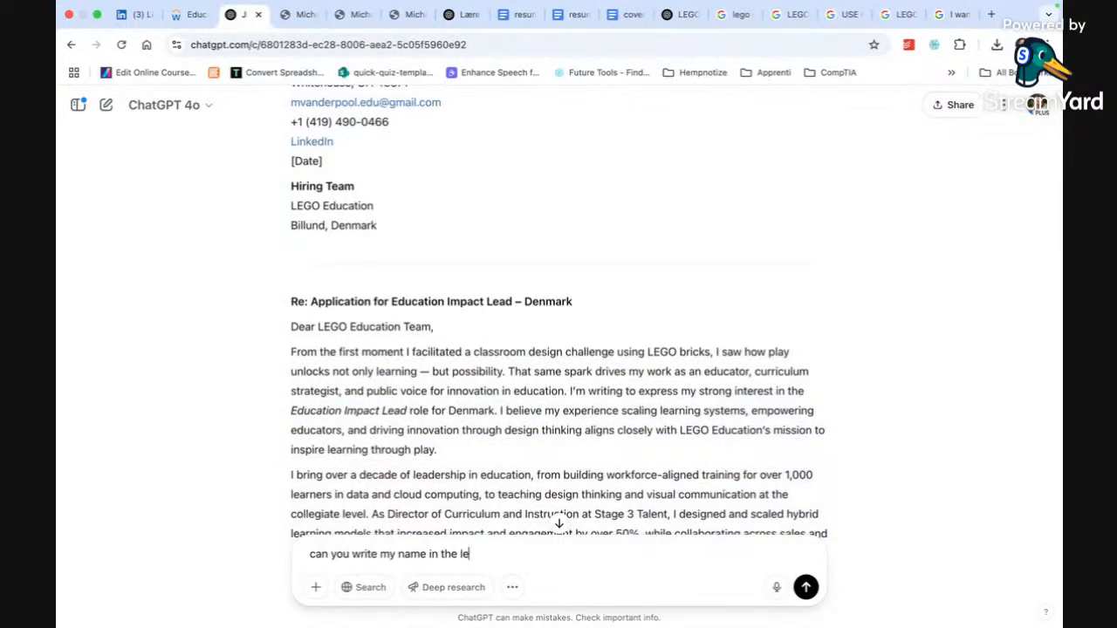
pyautogui.write('go font')
pyautogui.press('Return')
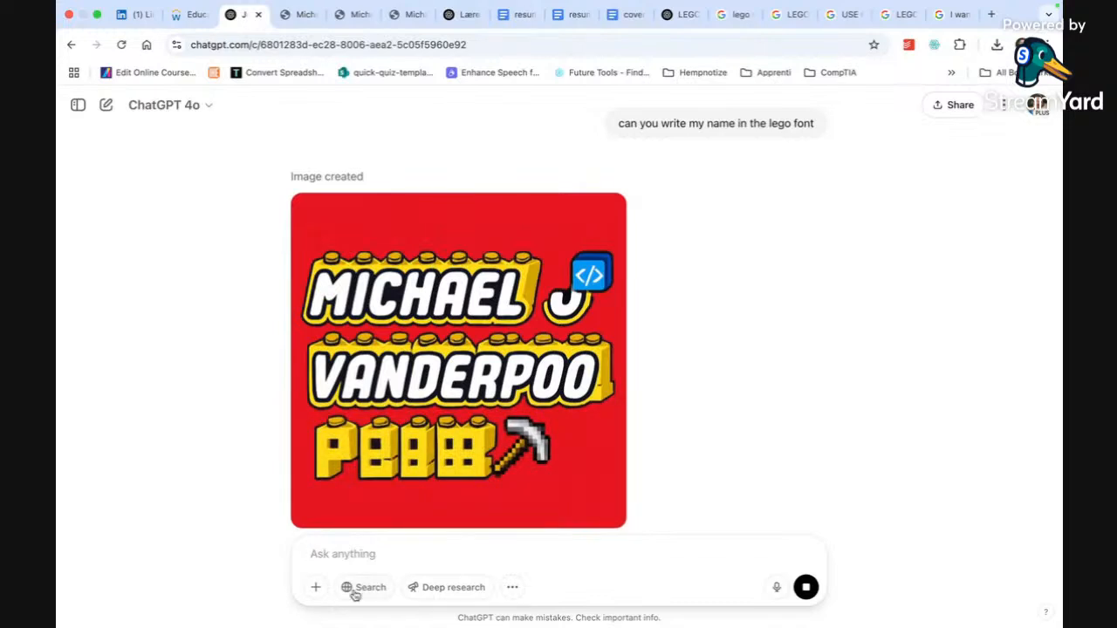
# - Refine the generated name image with the prompts "just the name please" and "can you do it all horizontal"
pyautogui.moveTo(486, 465)
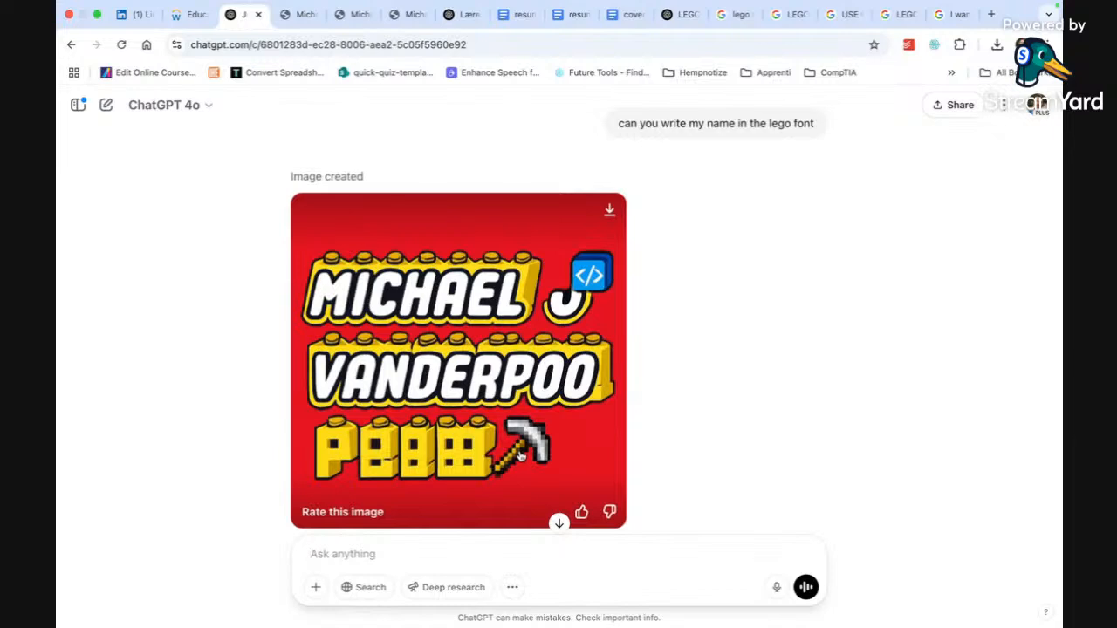
pyautogui.write('jmsu')
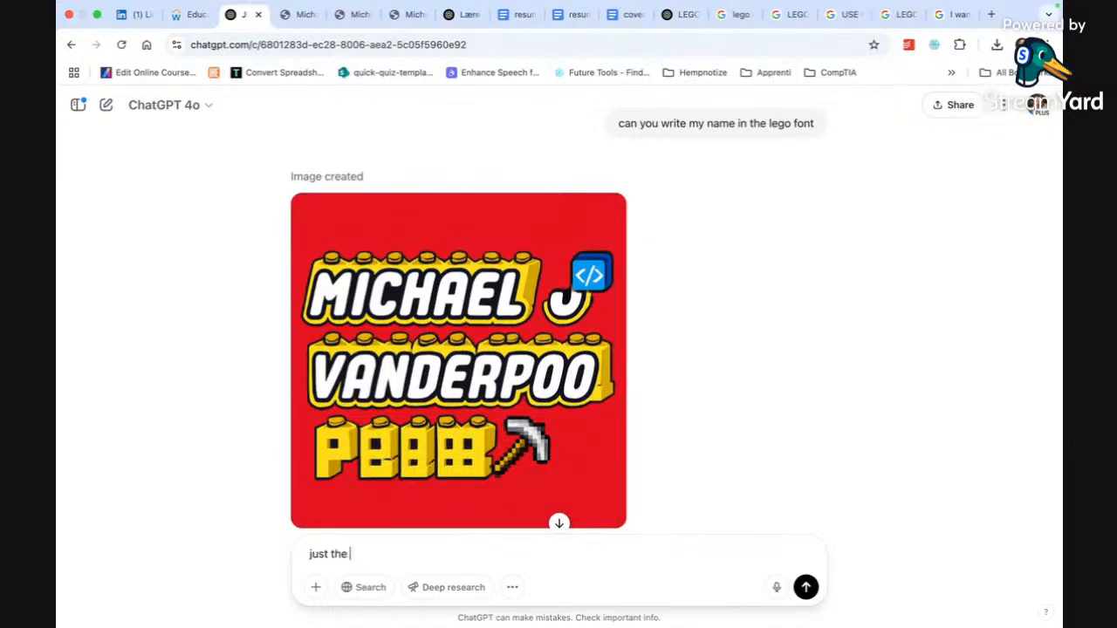
pyautogui.press('Return')
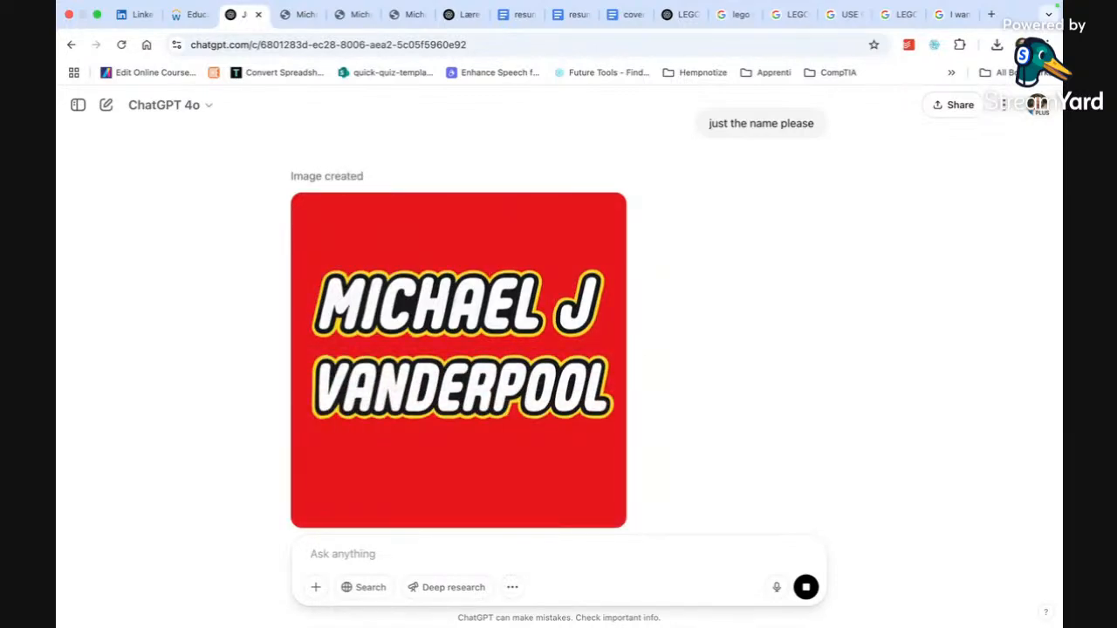
pyautogui.write('can you do it h')
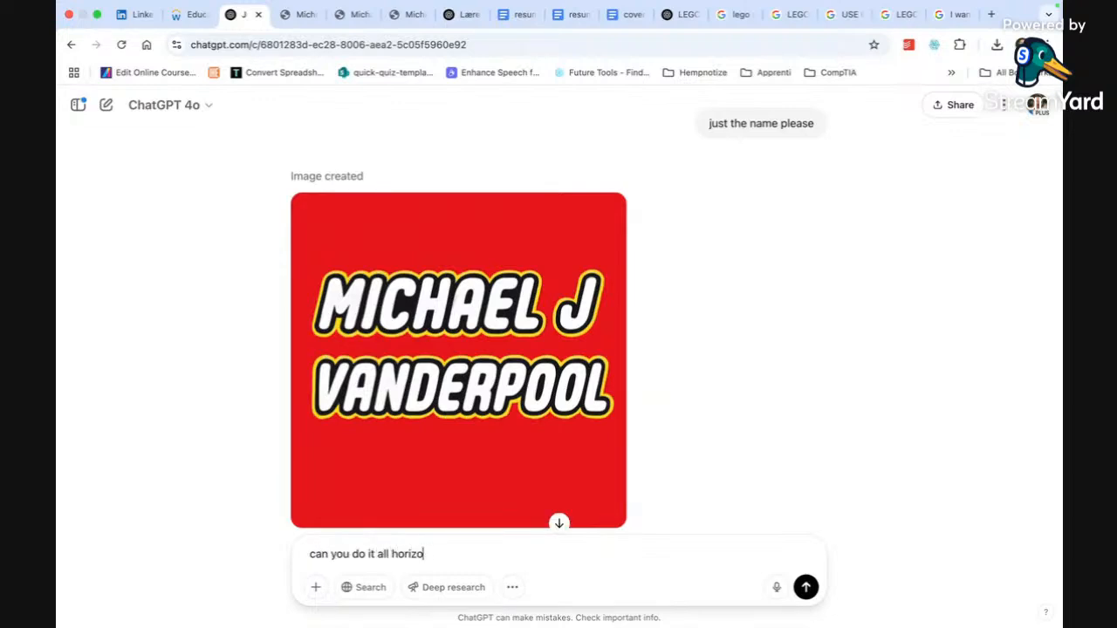
pyautogui.press('Return')
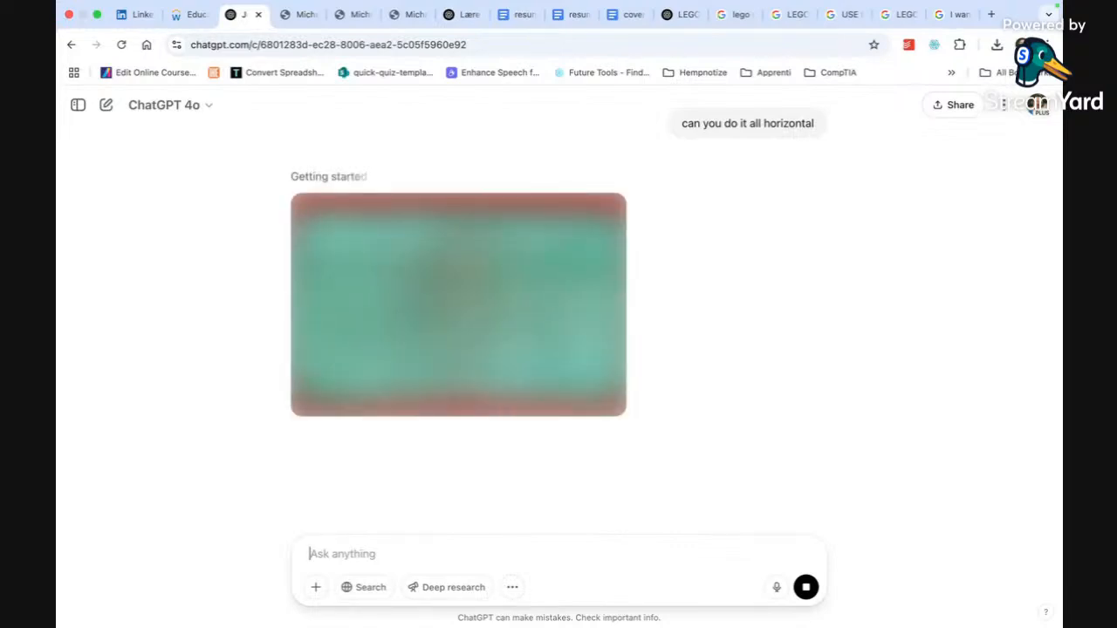
# - Check the LEGO Careers application form and the LinkedIn job posting, and return to the ChatGPT conversation
pyautogui.click(191, 14)
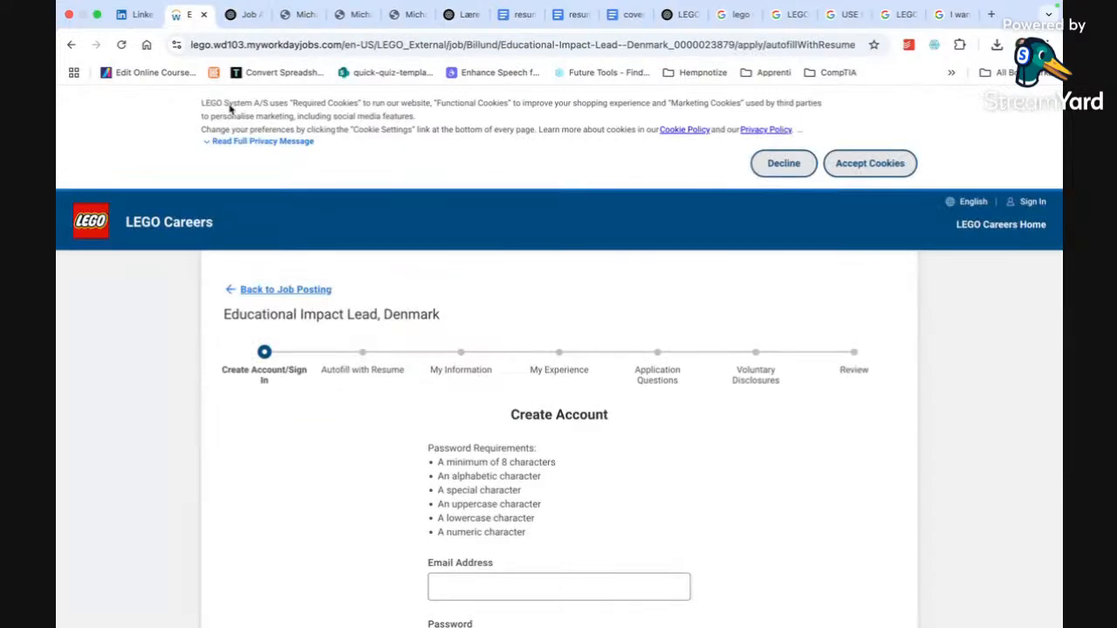
pyautogui.click(140, 15)
pyautogui.scroll(1, 317, 201)
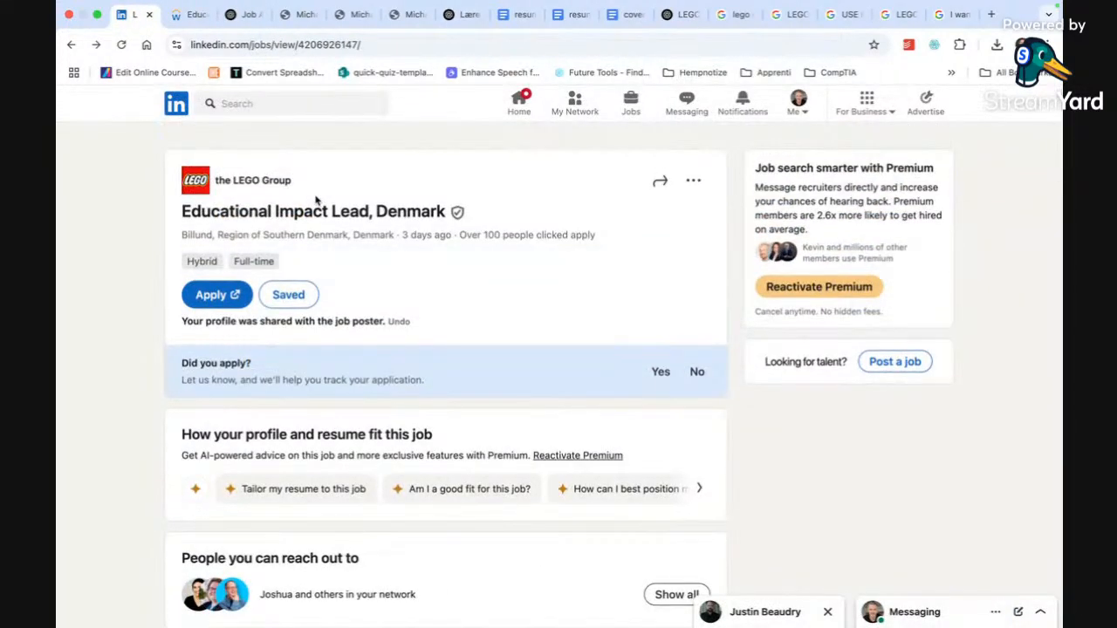
pyautogui.click(244, 15)
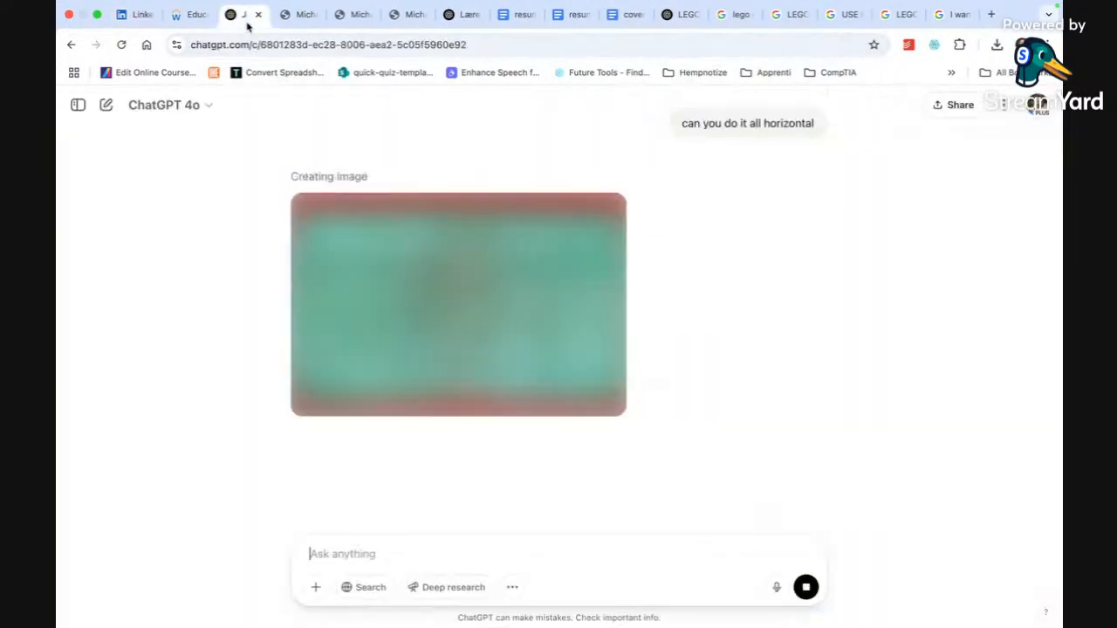
# - Look back through the ChatGPT conversation to its first prompt and forward to the review of the revised resume
pyautogui.scroll(5, 349, 176)
pyautogui.scroll(15, 349, 176)
pyautogui.rightClick(352, 173)
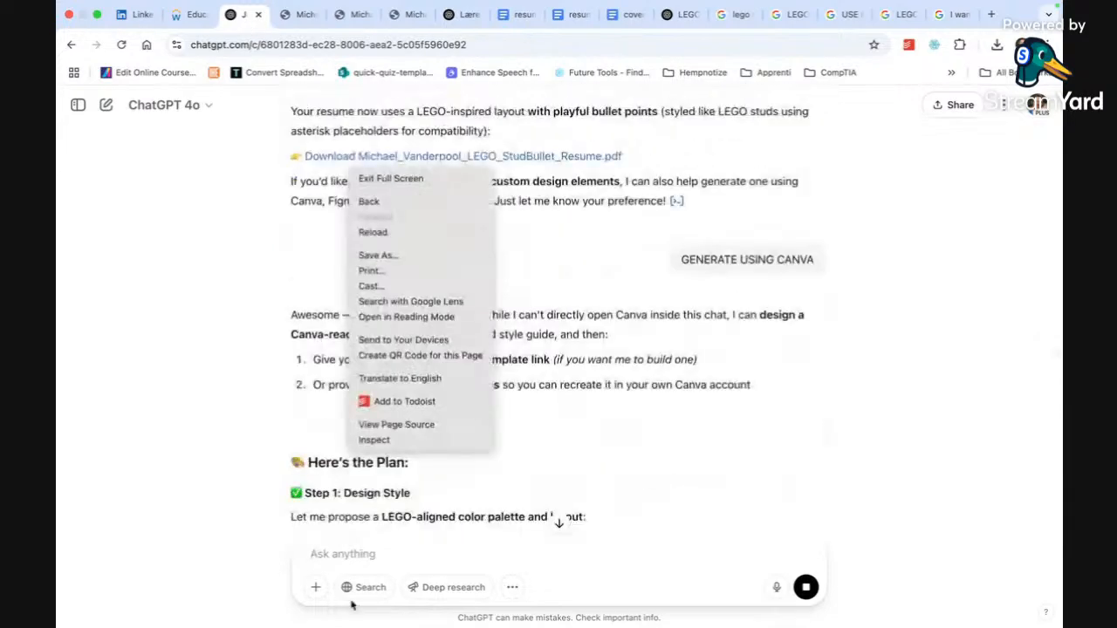
pyautogui.scroll(20, 634, 325)
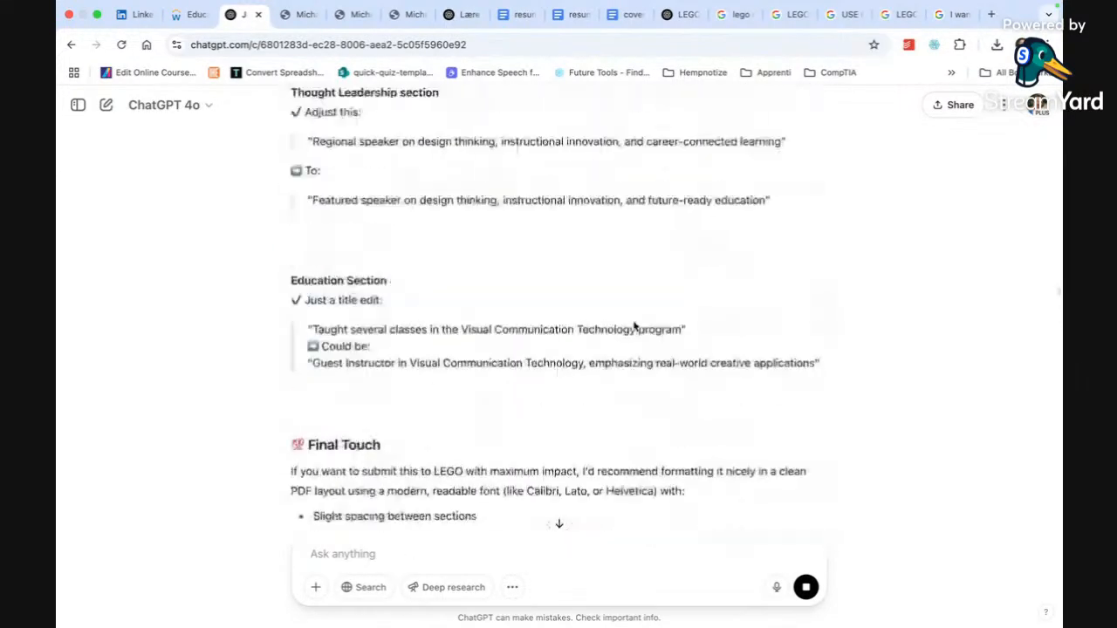
pyautogui.scroll(20, 634, 325)
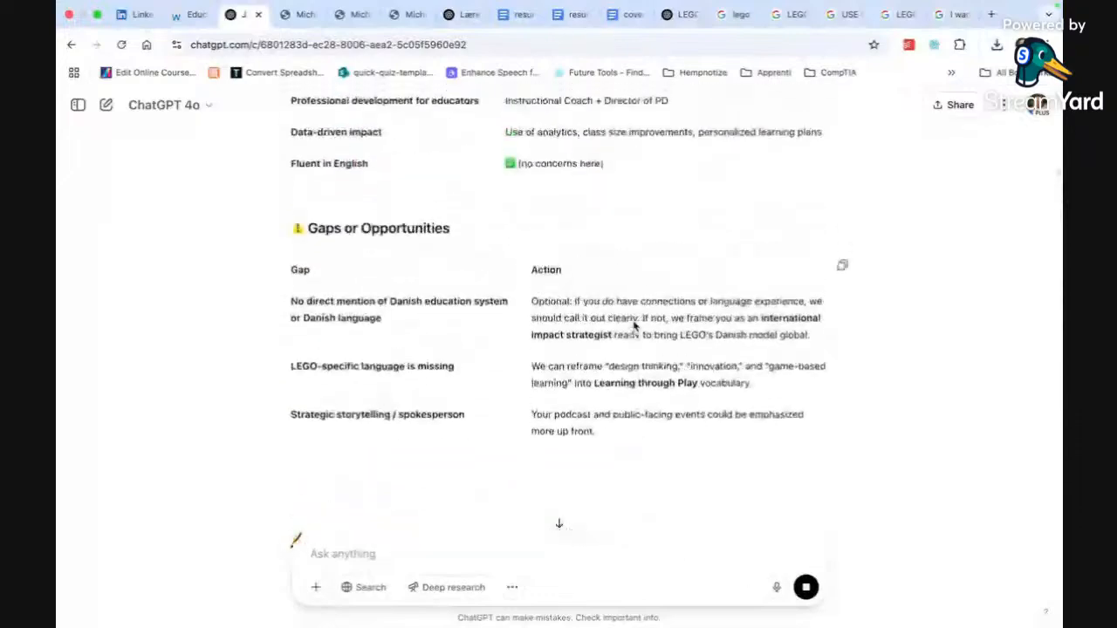
pyautogui.scroll(20, 634, 326)
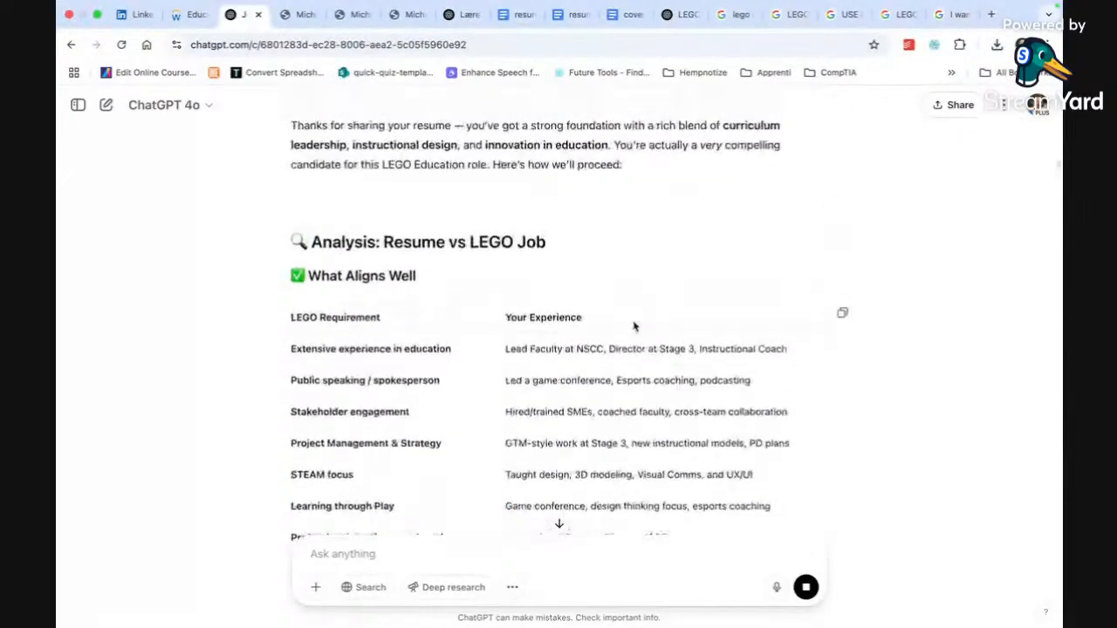
pyautogui.scroll(10, 634, 326)
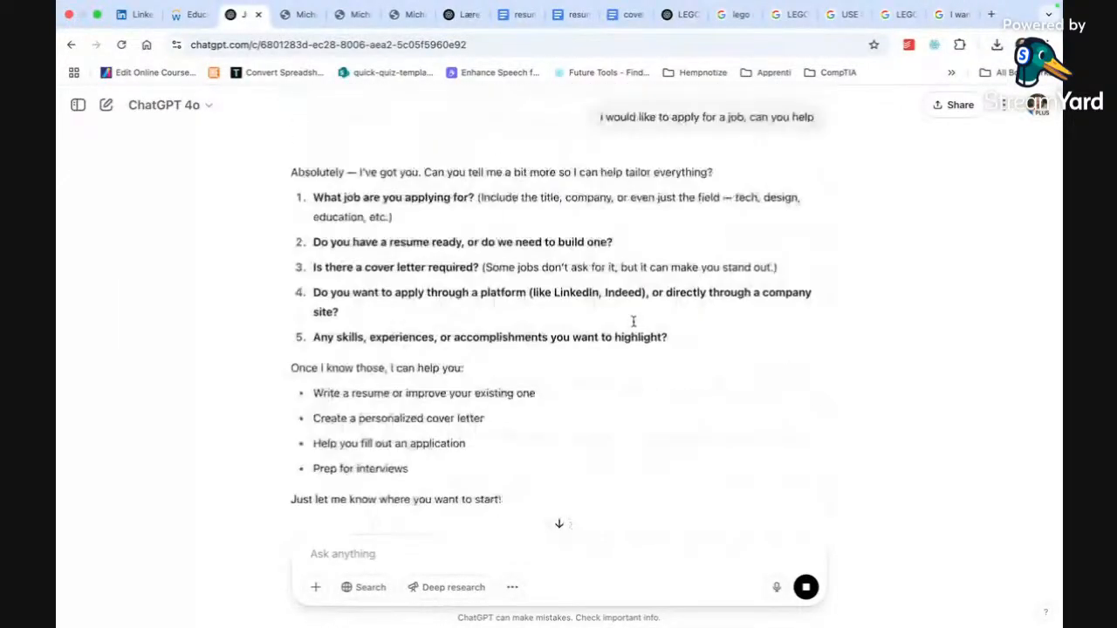
pyautogui.scroll(-20, 634, 323)
pyautogui.scroll(-20, 634, 325)
pyautogui.scroll(-15, 635, 325)
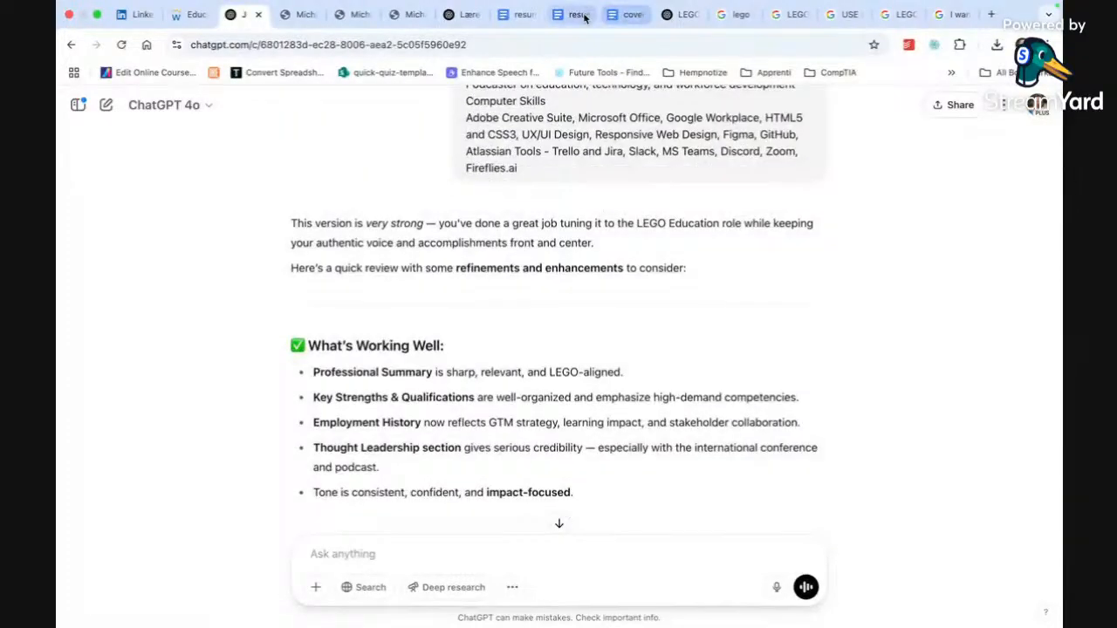
# - Switch to the 2025 resume in Google Docs and look over its job entries, Thought Leadership and Education sections
pyautogui.click(586, 15)
pyautogui.scroll(-4, 489, 355)
pyautogui.scroll(-5, 489, 356)
pyautogui.scroll(-5, 490, 355)
pyautogui.scroll(-3, 489, 355)
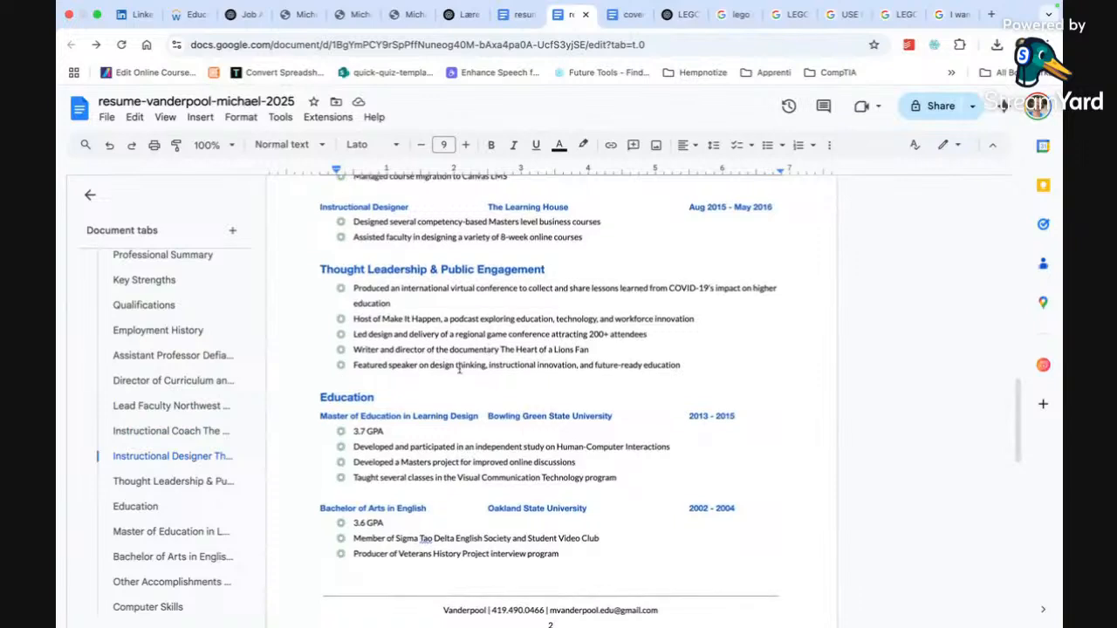
pyautogui.doubleClick(348, 395)
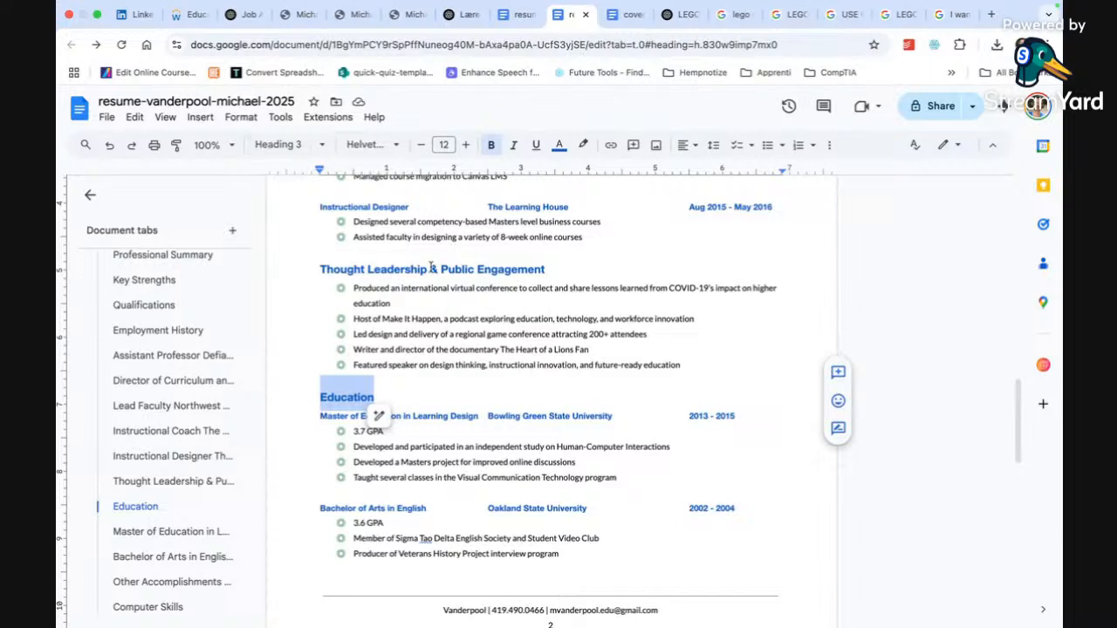
pyautogui.scroll(5, 447, 306)
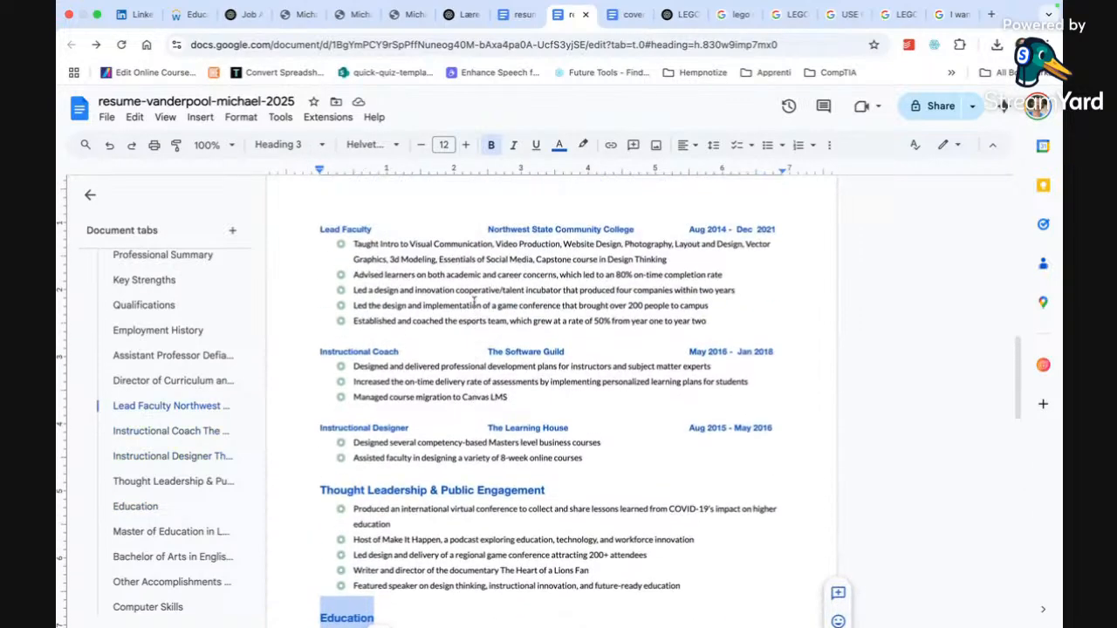
pyautogui.scroll(-4, 474, 302)
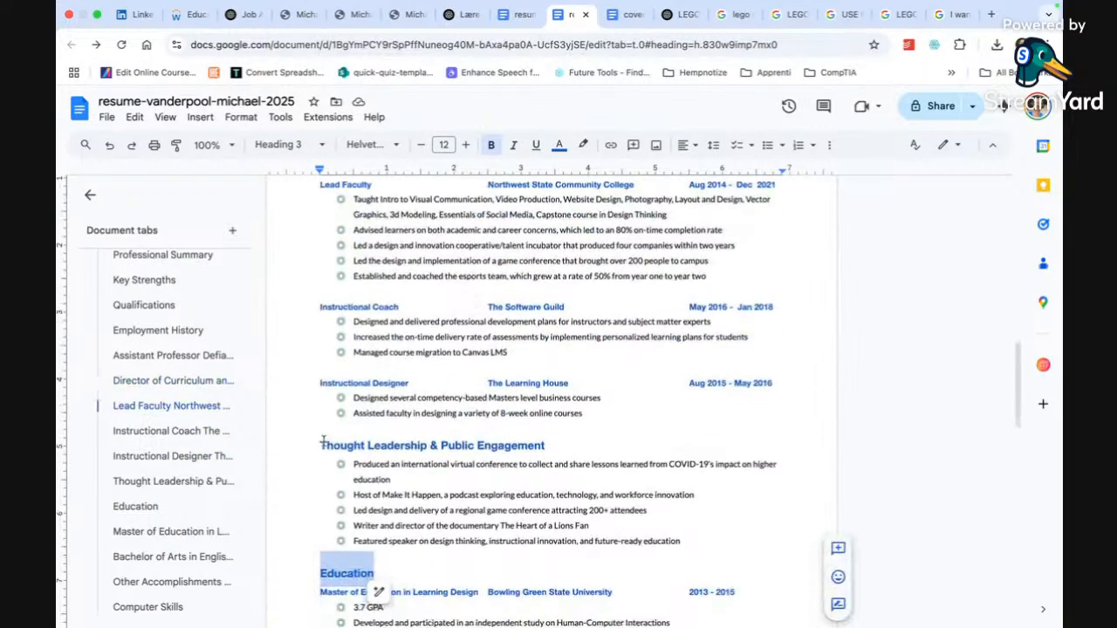
pyautogui.scroll(-3, 298, 533)
# - Select the Master of Education line under Education and view the available paragraph styles
pyautogui.click(341, 452)
pyautogui.click(340, 470)
pyautogui.doubleClick(341, 472)
pyautogui.click(340, 472)
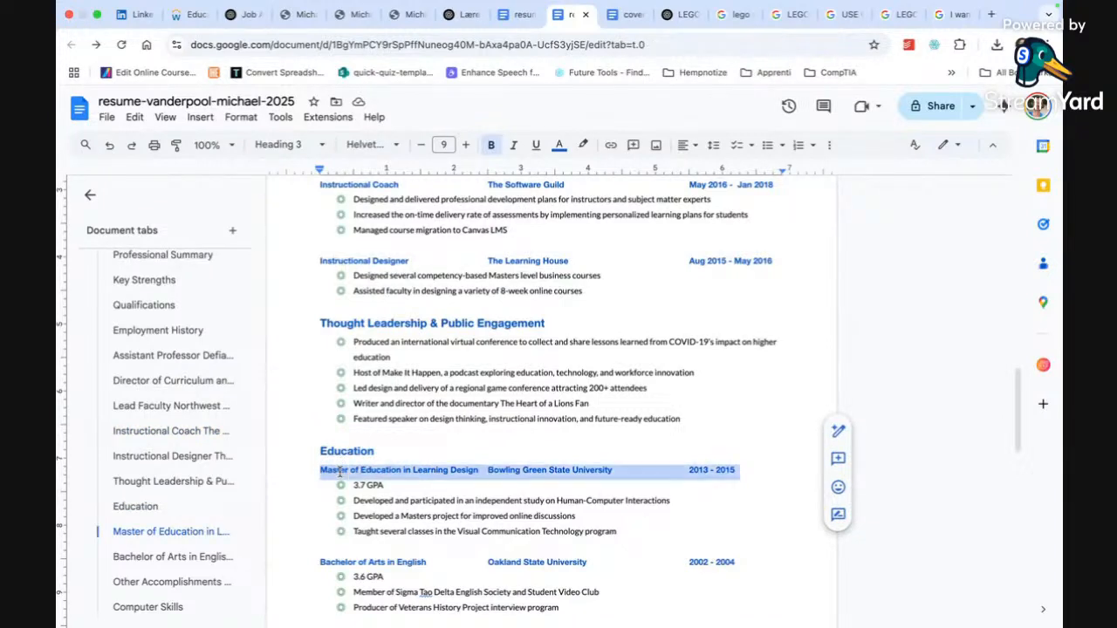
pyautogui.click(312, 150)
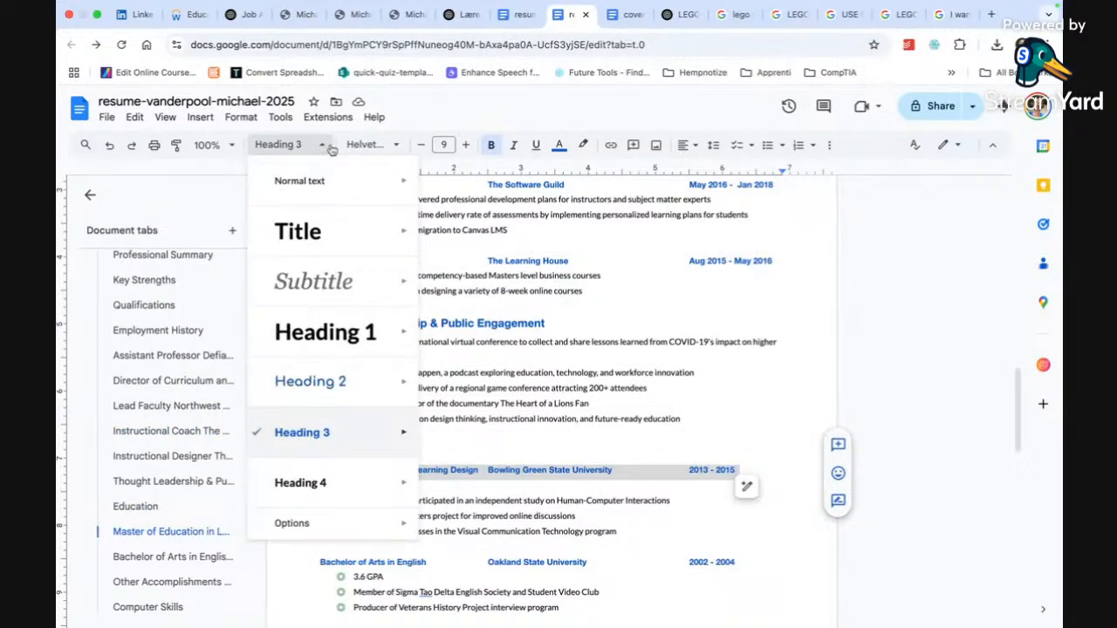
# - Return to the ChatGPT conversation and compare the horizontal name image with the previous version
pyautogui.click(248, 14)
pyautogui.scroll(-10, 324, 280)
pyautogui.scroll(-20, 324, 279)
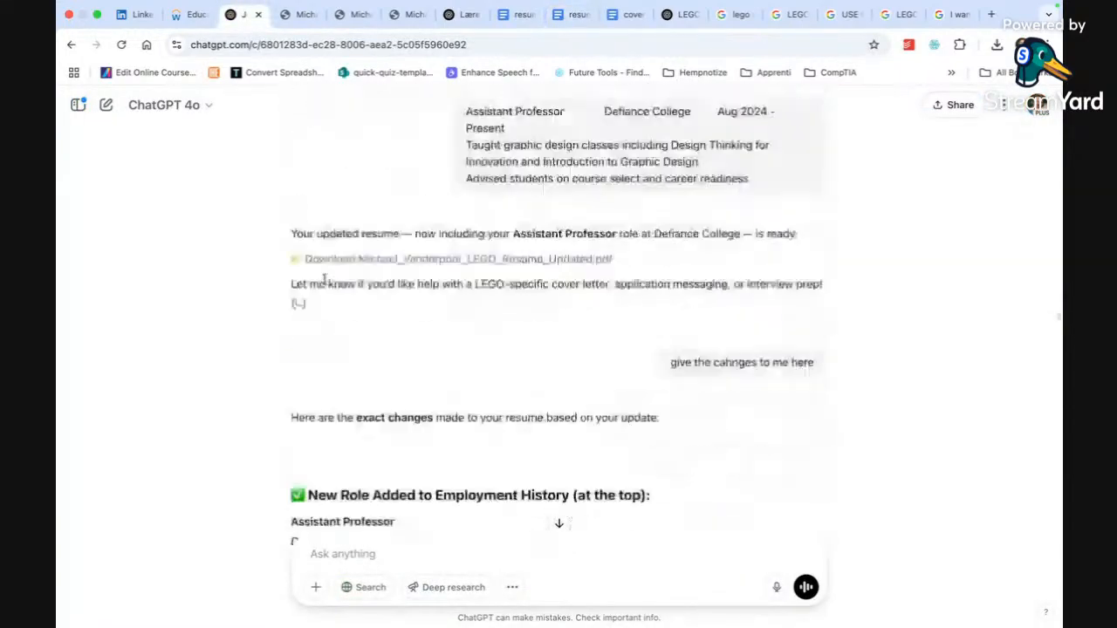
pyautogui.scroll(-3, 324, 284)
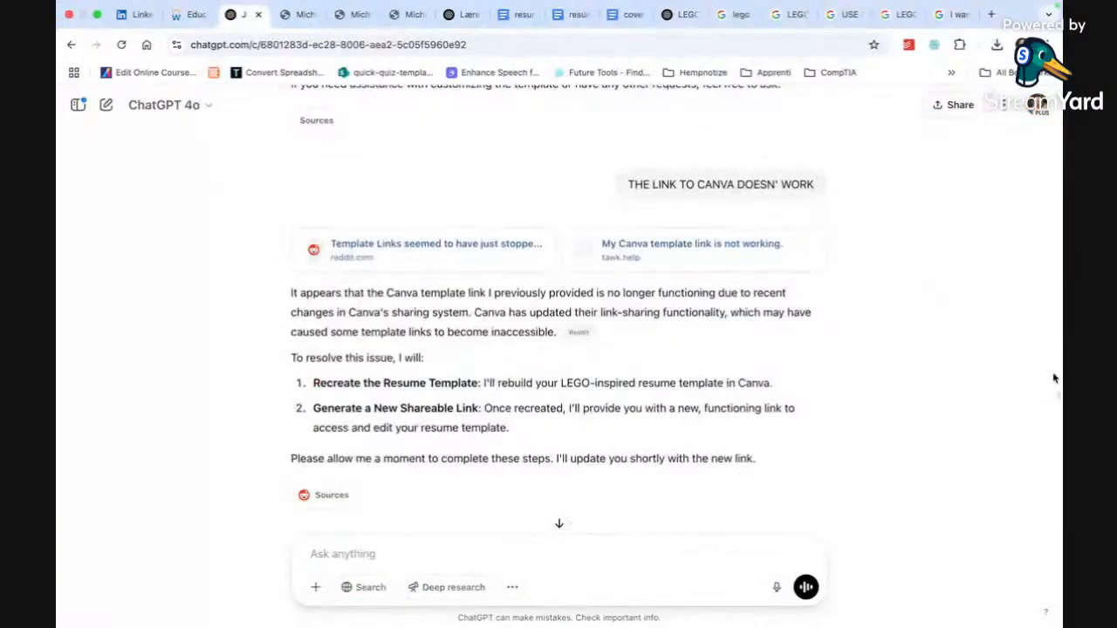
pyautogui.scroll(-20, 1056, 398)
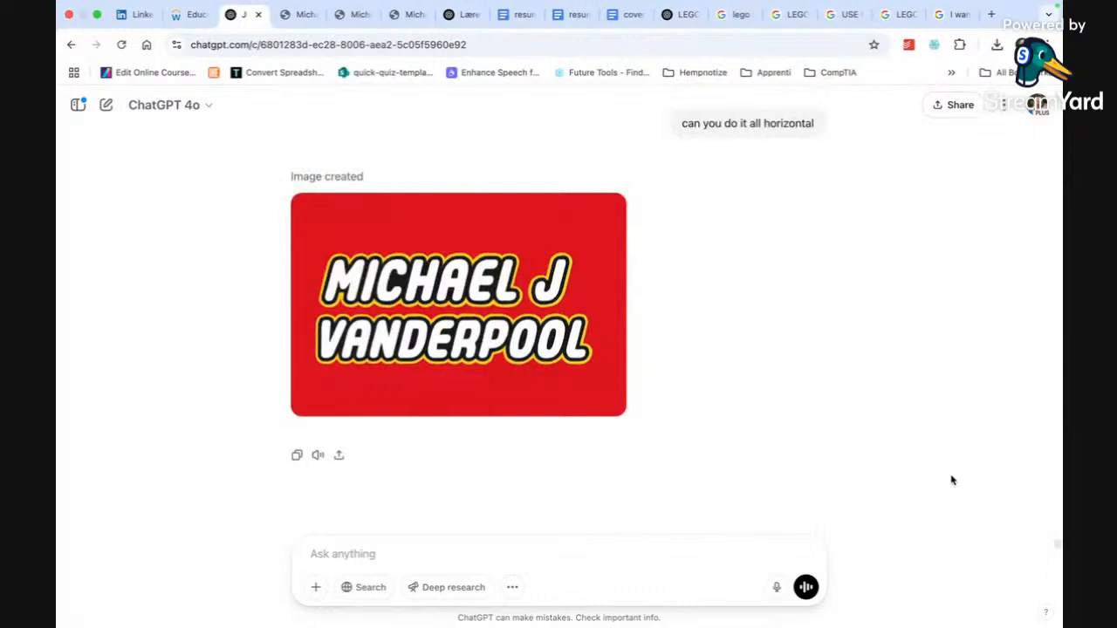
pyautogui.scroll(5, 789, 444)
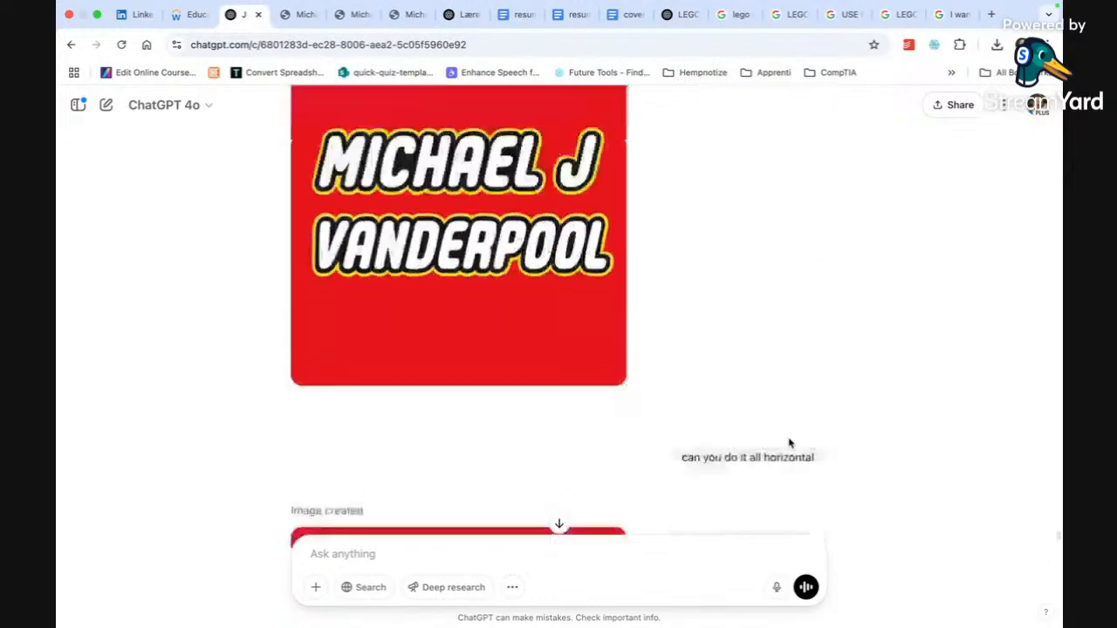
pyautogui.scroll(-3, 788, 444)
pyautogui.scroll(-2, 789, 444)
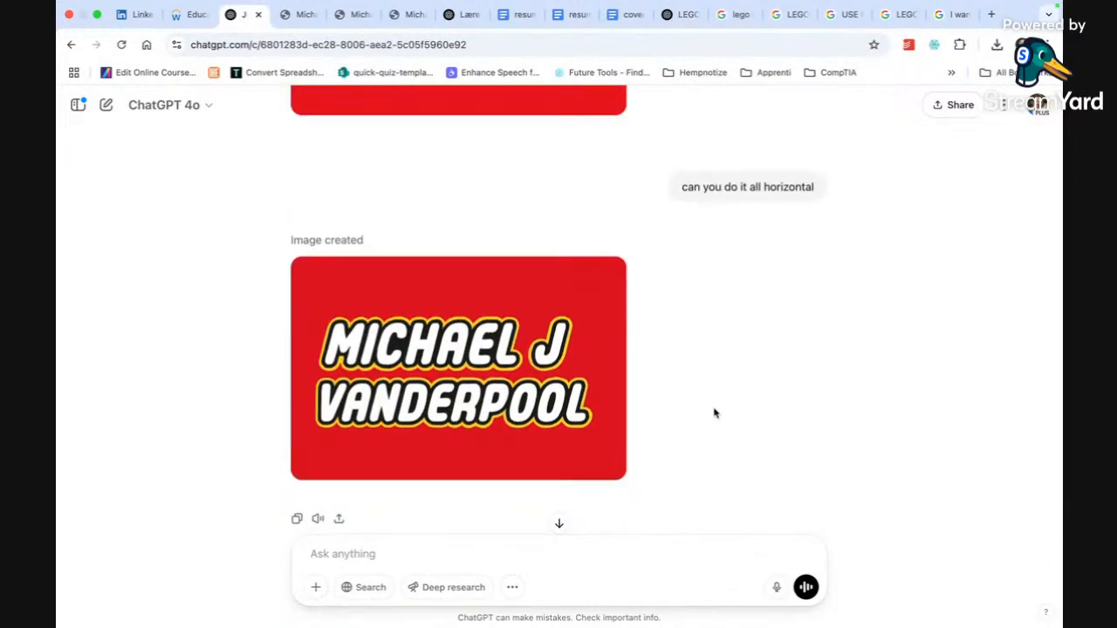
pyautogui.moveTo(552, 362)
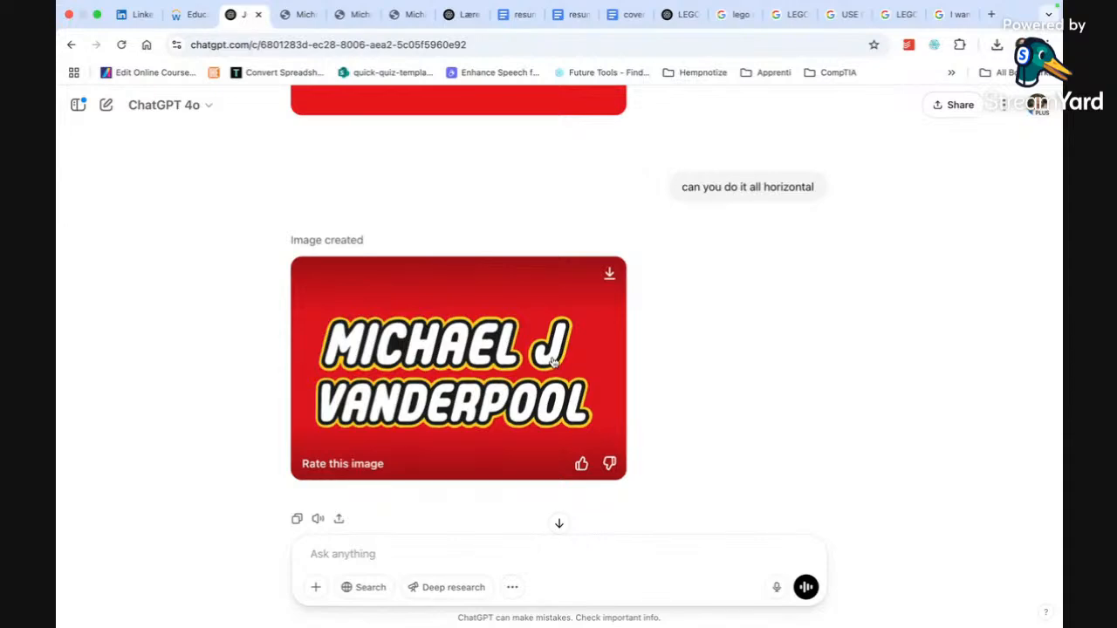
# - Switch to the StreamYard studio, remove the presenter's camera from the live stage and dismiss the audio tip
pyautogui.hotkey('ctrl', 'Left')
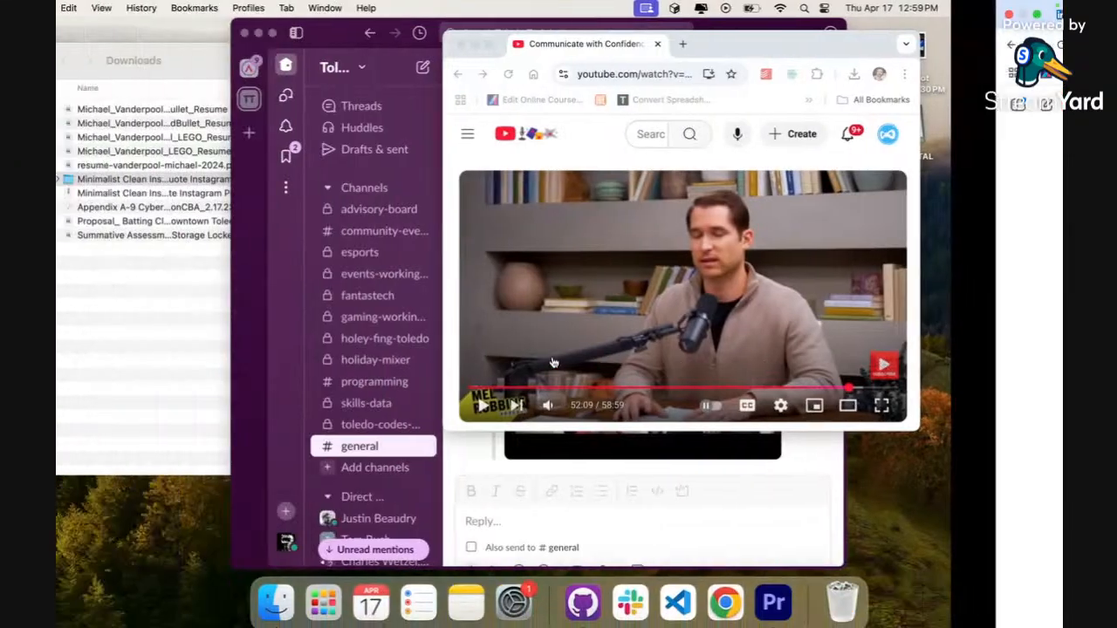
pyautogui.hotkey('ctrl', 'Right')
pyautogui.hotkey('ctrl', 'Right')
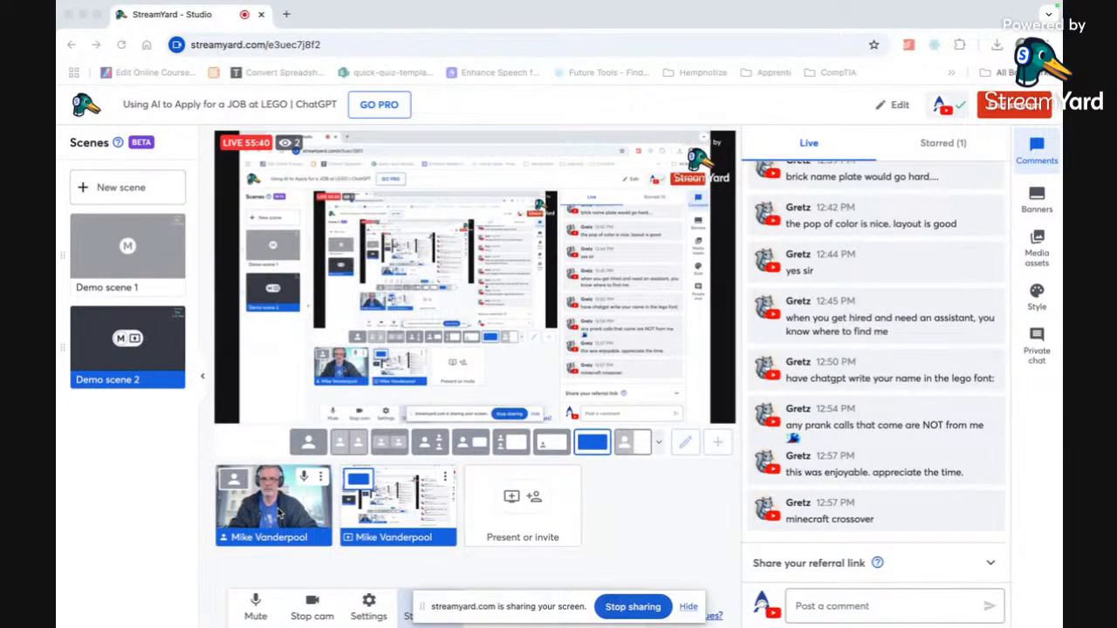
pyautogui.click(275, 513)
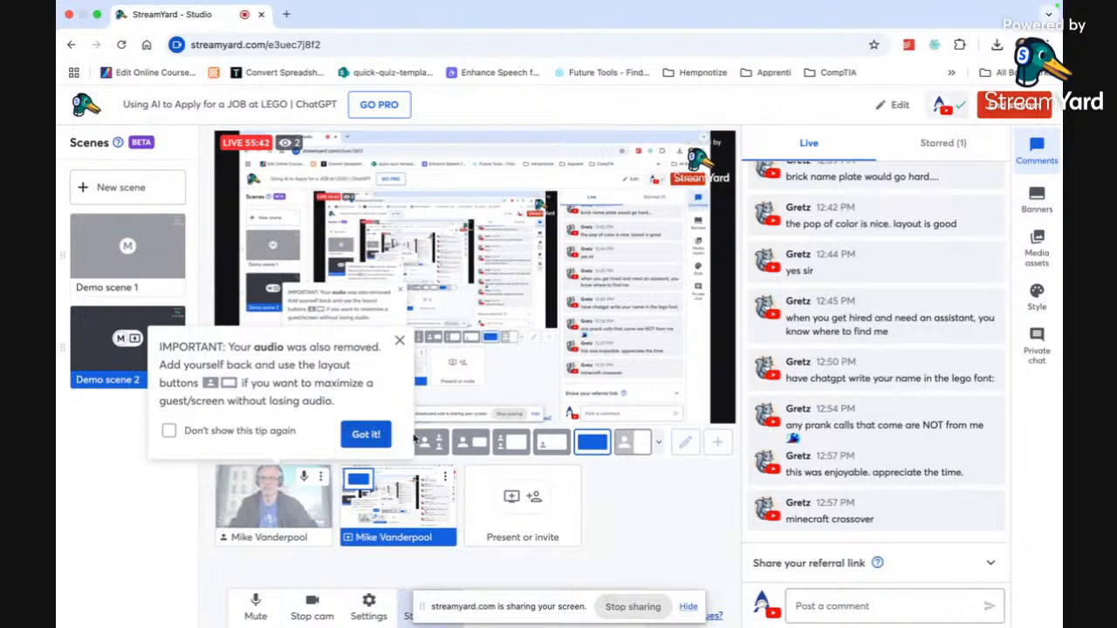
pyautogui.click(399, 341)
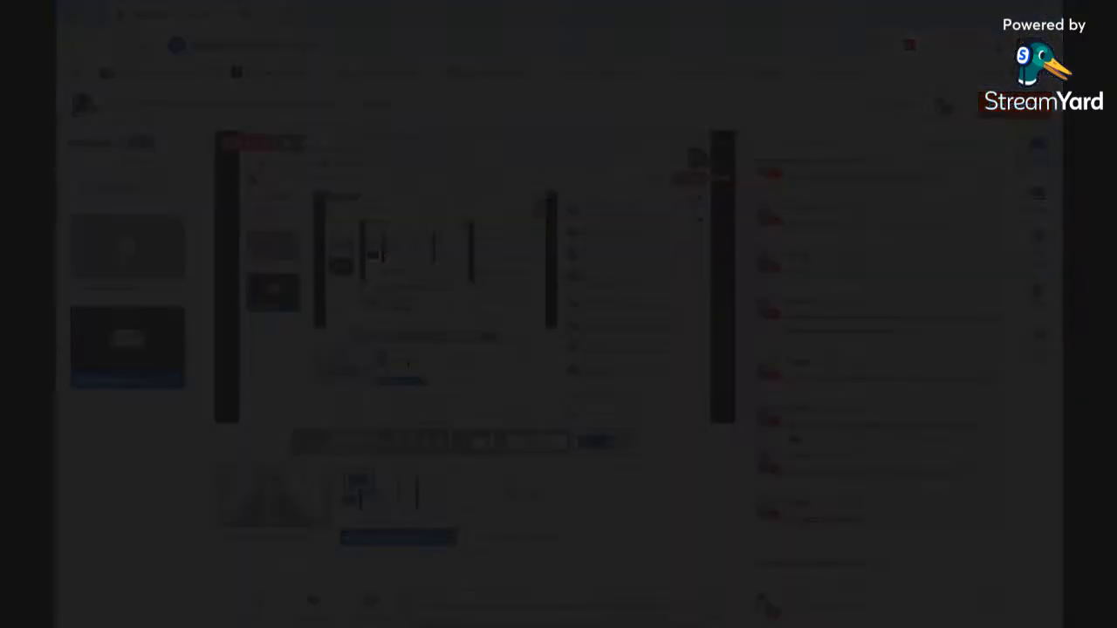